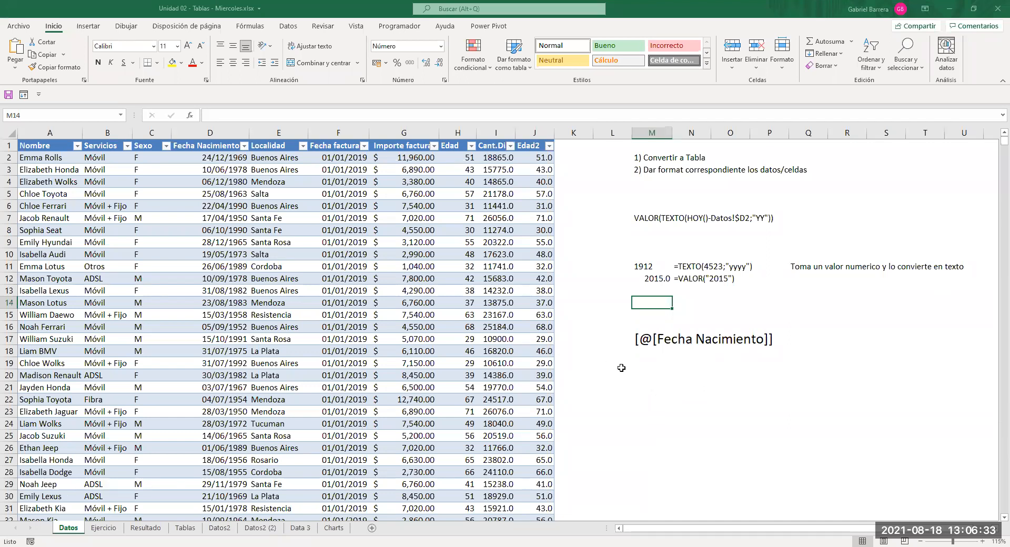
Inspect the formulas in the Edad2 and Cant.Dias columns of the Datos table.
{"action": "left_click", "coordinate": [541, 168]}
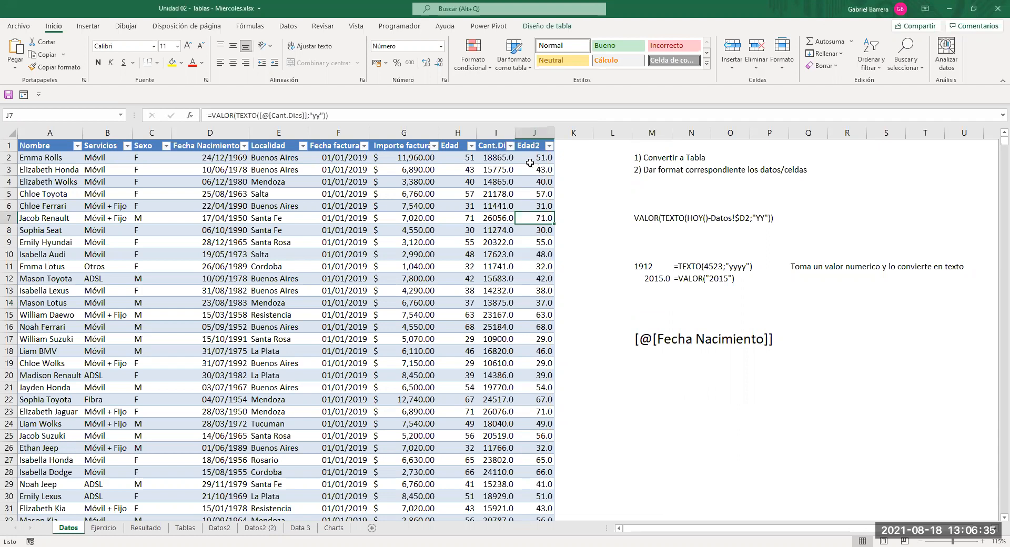
{"action": "left_click", "coordinate": [495, 167]}
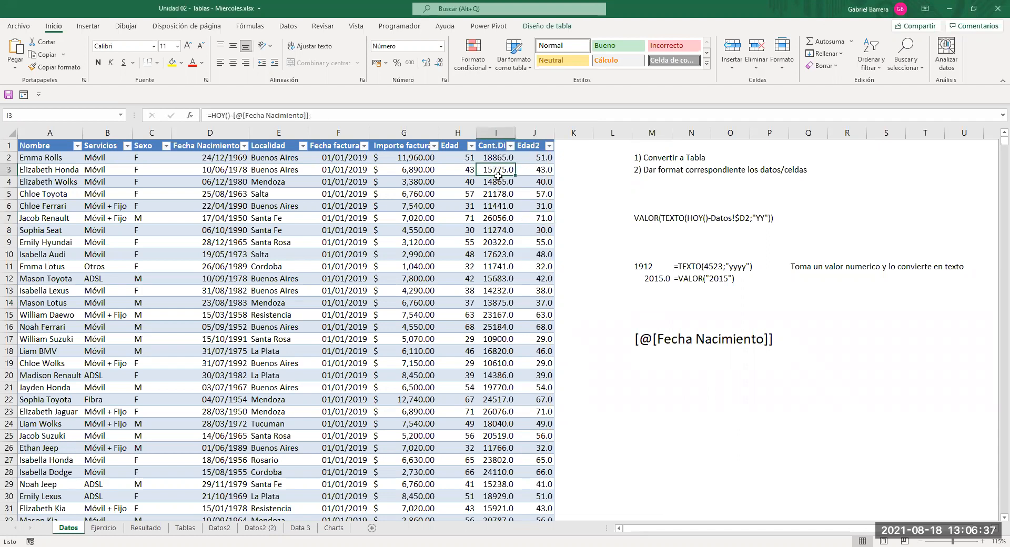
{"action": "key", "text": "Right"}
{"action": "left_click", "coordinate": [503, 171]}
Open the account page to review the product and version information, and return to the worksheet.
{"action": "left_click", "coordinate": [22, 27]}
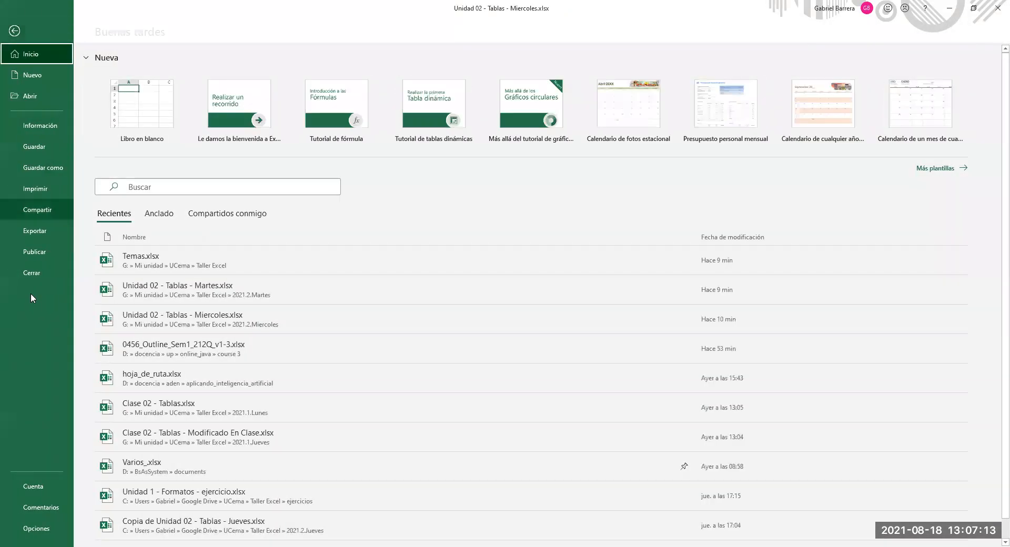
{"action": "left_click", "coordinate": [39, 486]}
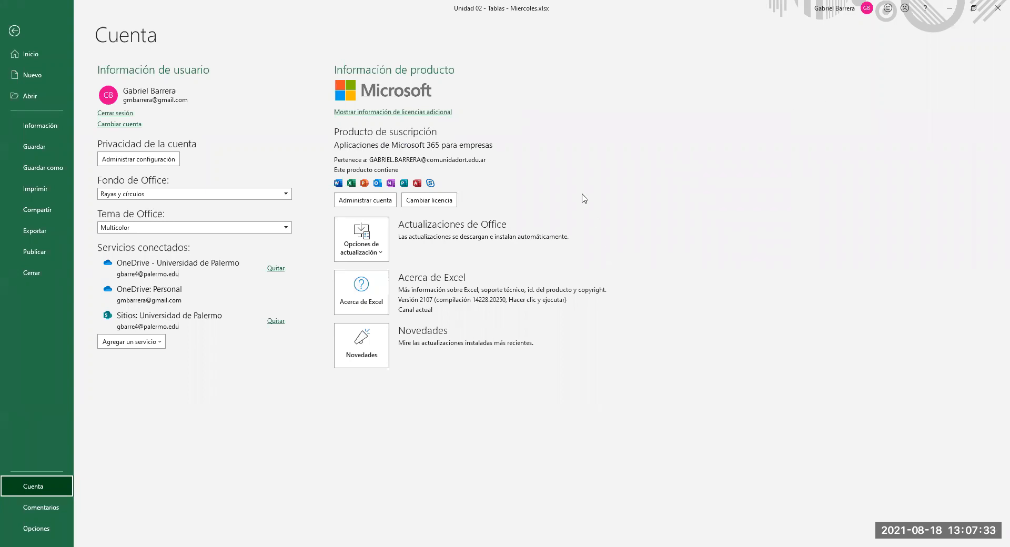
{"action": "key", "text": "Escape"}
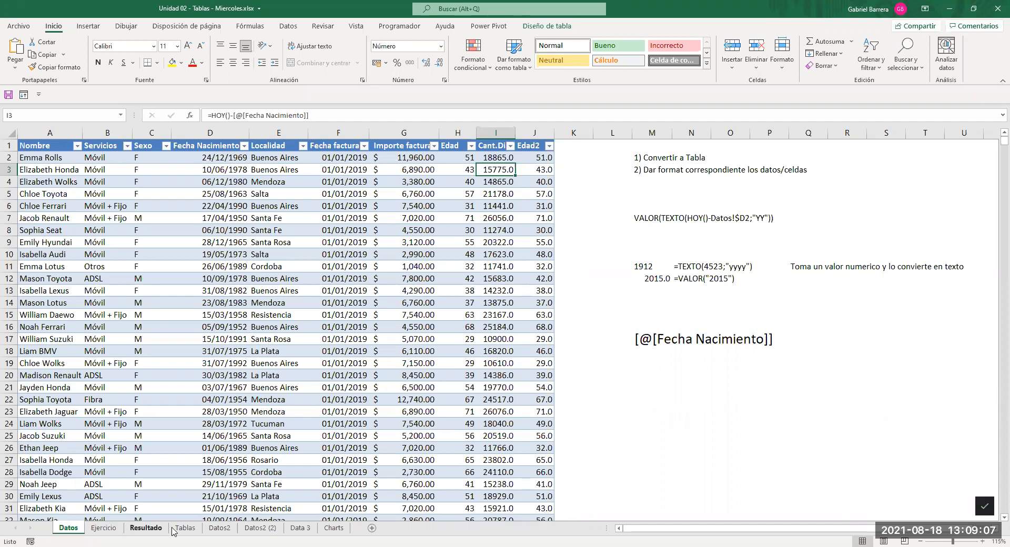
Go to the Datos2 sheet and examine its records from the header row, across the State Name, Orders and City columns.
{"action": "left_click", "coordinate": [218, 527]}
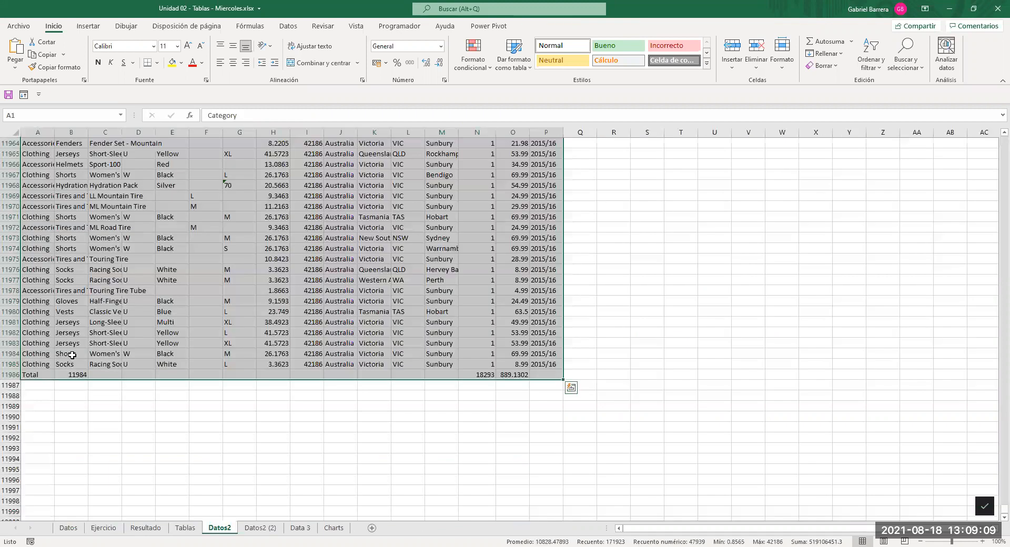
{"action": "left_click", "coordinate": [66, 311]}
{"action": "scroll", "coordinate": [132, 322], "scroll_direction": "up", "scroll_amount": 5}
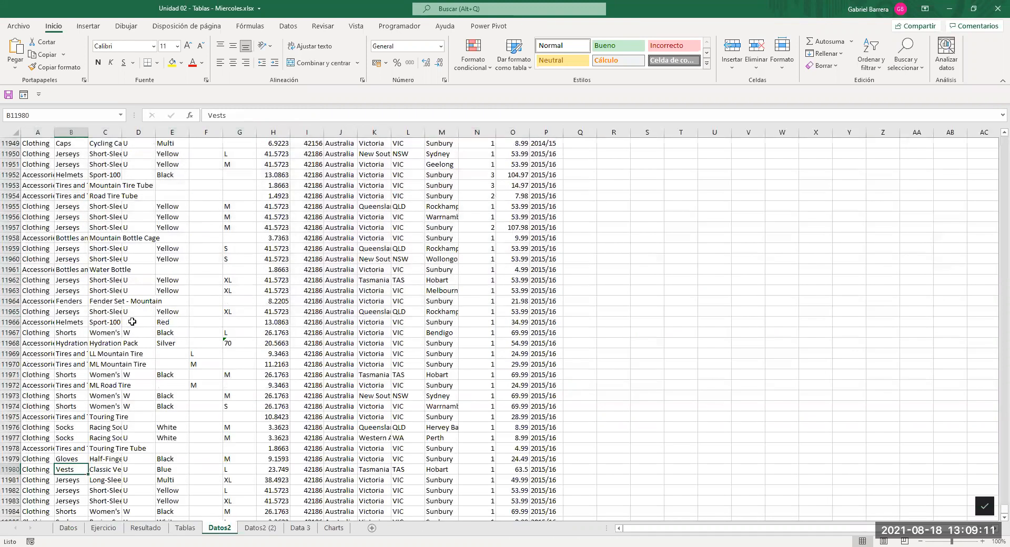
{"action": "key", "text": "ctrl+Up"}
{"action": "left_click", "coordinate": [369, 228]}
{"action": "left_click", "coordinate": [301, 167]}
{"action": "left_click", "coordinate": [480, 226]}
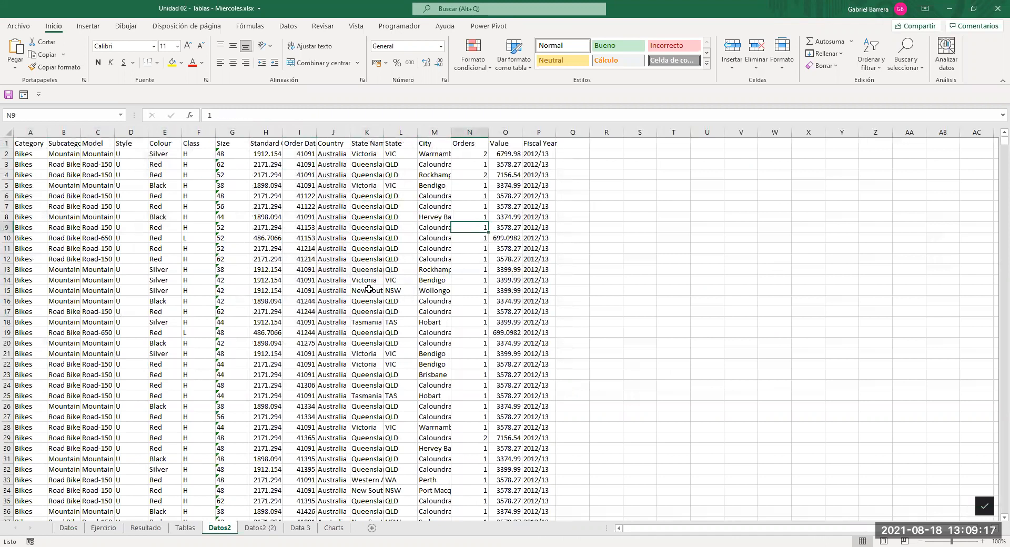
{"action": "left_click", "coordinate": [437, 167]}
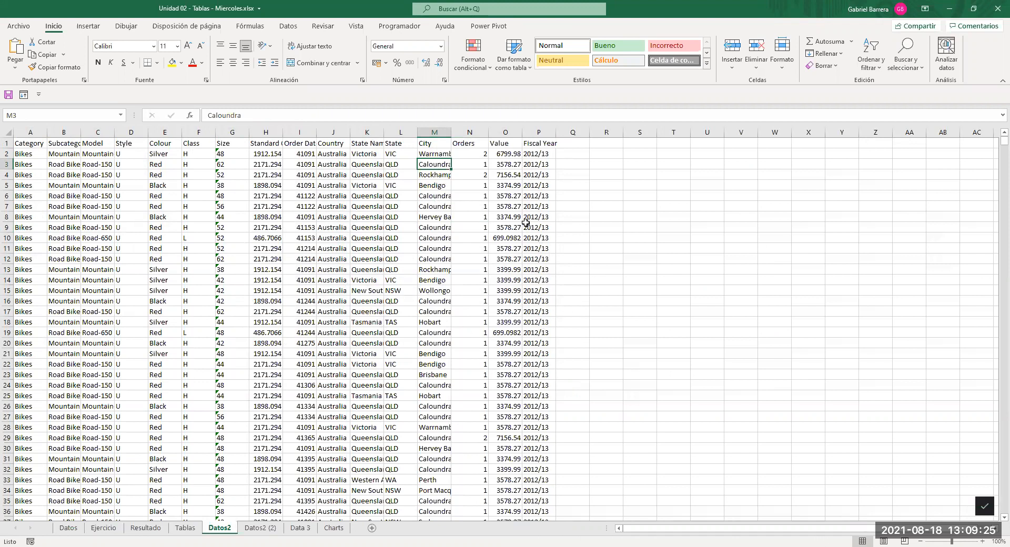
Find the extent of the Value column and enter =SUMA(O2:O11985) in cell S11978.
{"action": "left_click", "coordinate": [510, 152]}
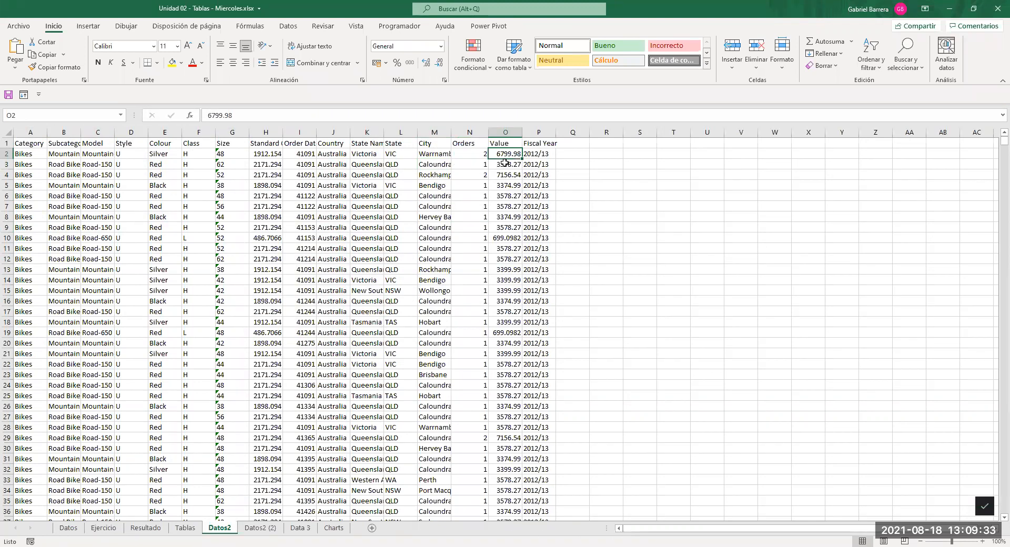
{"action": "key", "text": "ctrl+shift+Down"}
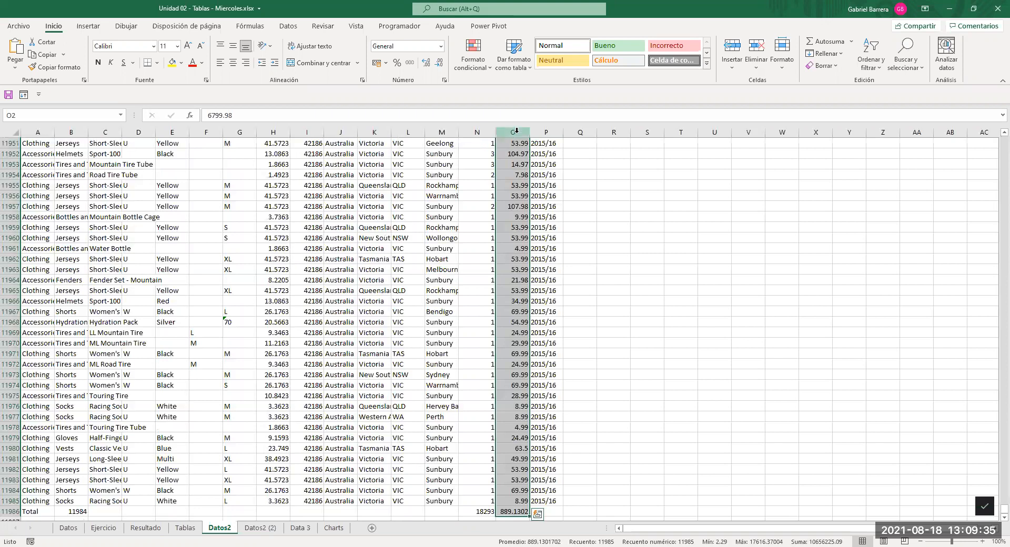
{"action": "left_click", "coordinate": [510, 500]}
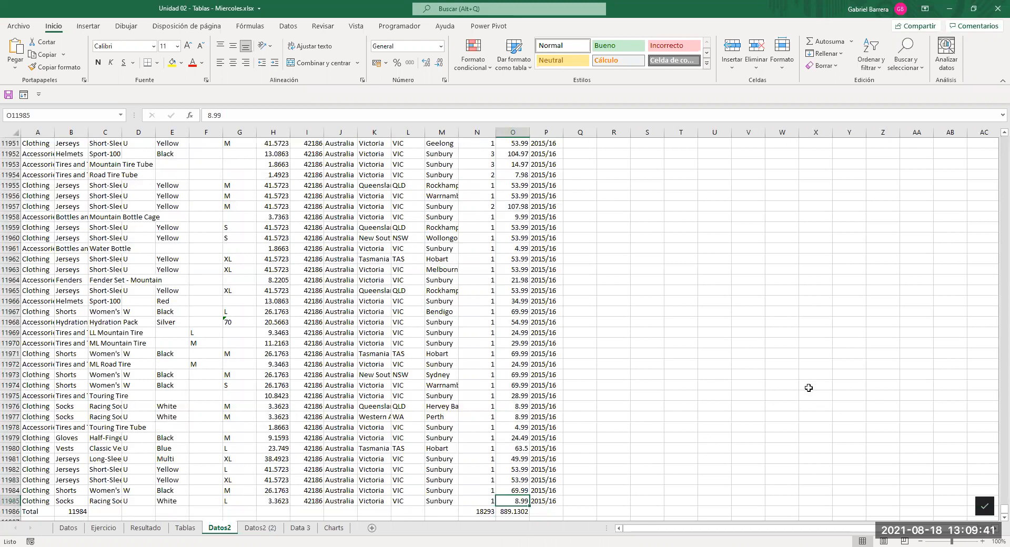
{"action": "left_click", "coordinate": [662, 429]}
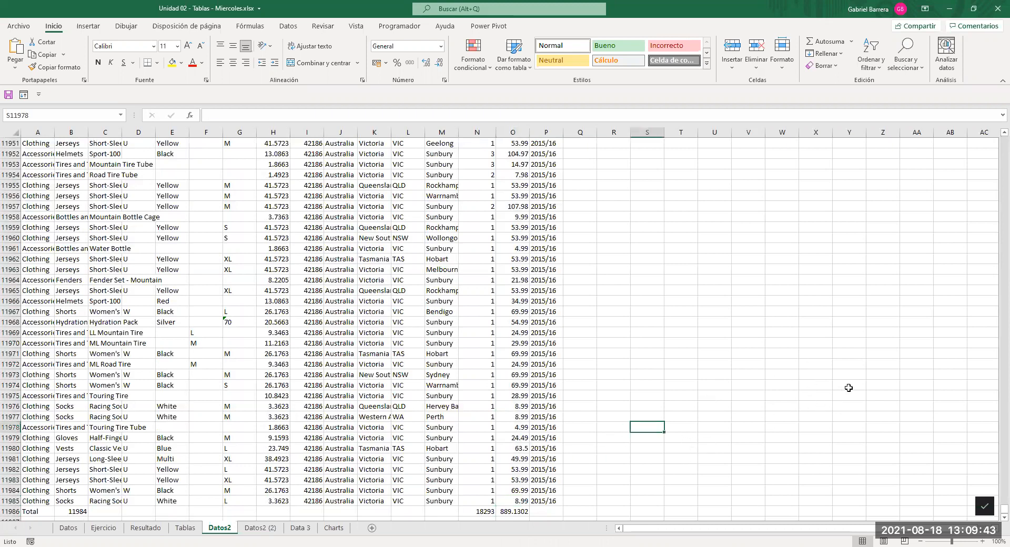
{"action": "type", "text": "=S"}
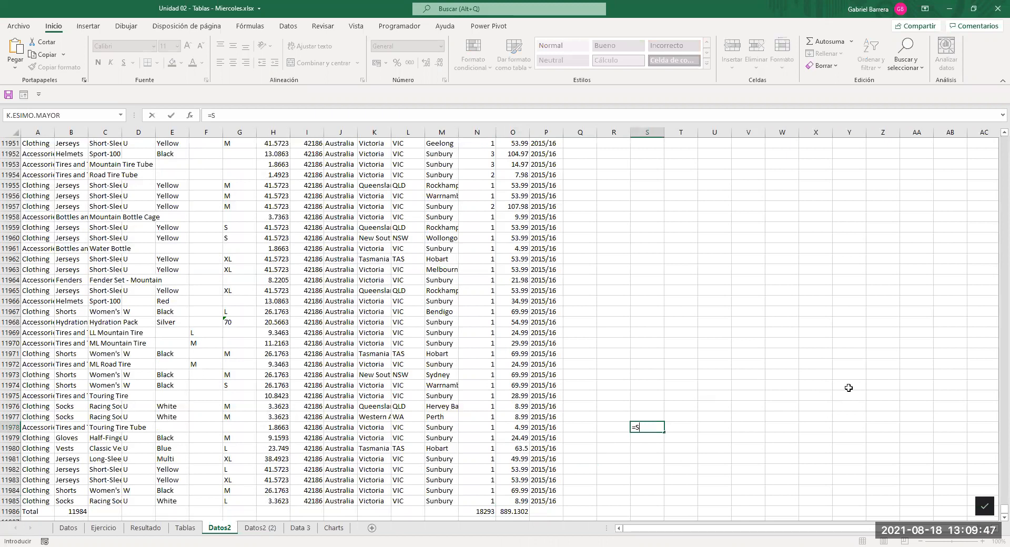
{"action": "type", "text": "UMA(O2:"}
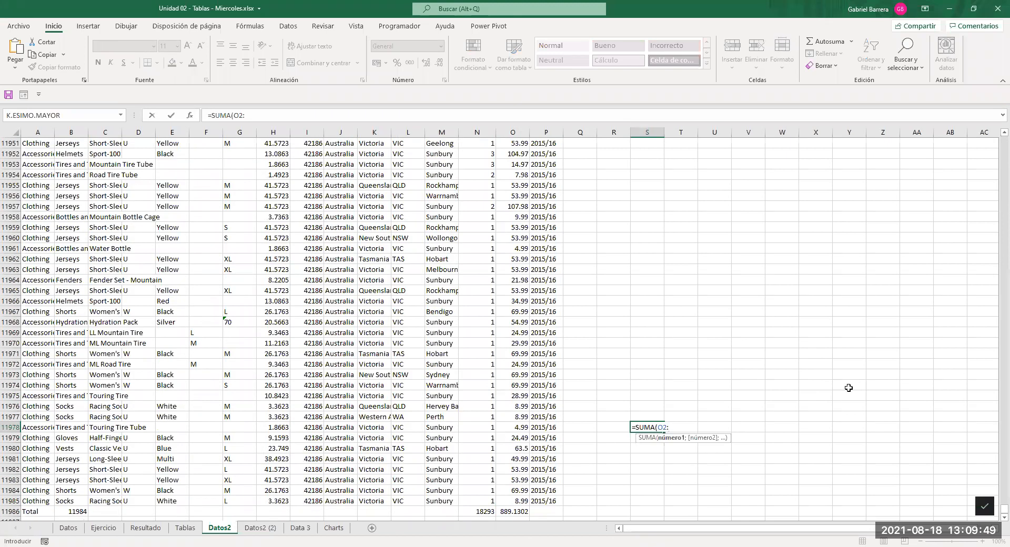
{"action": "type", "text": "O11985"}
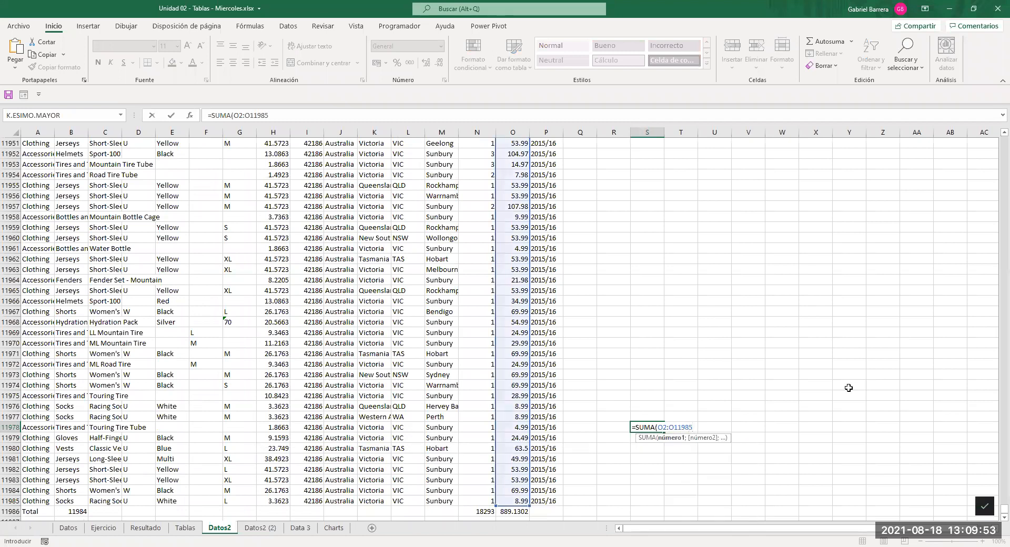
{"action": "type", "text": ")"}
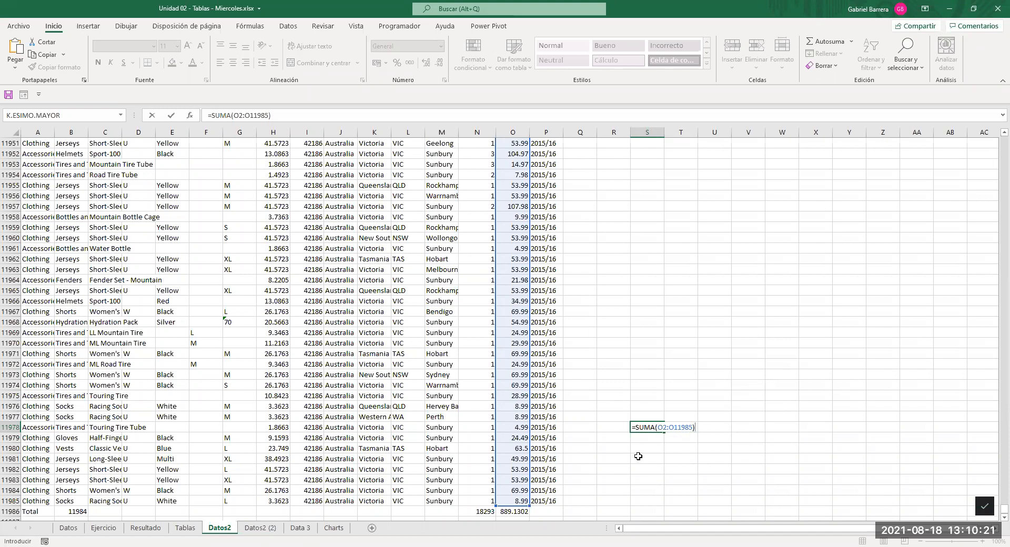
Check the Total row and the row beneath it, review the SUMA formula's range, and clear cell S11978.
{"action": "left_click", "coordinate": [9, 512]}
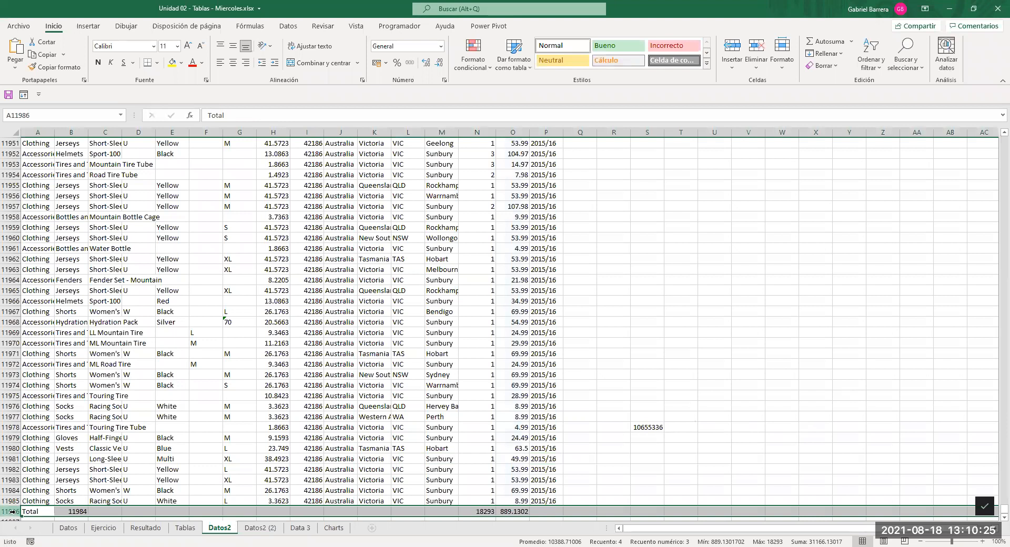
{"action": "scroll", "coordinate": [9, 511], "scroll_direction": "down", "scroll_amount": 1}
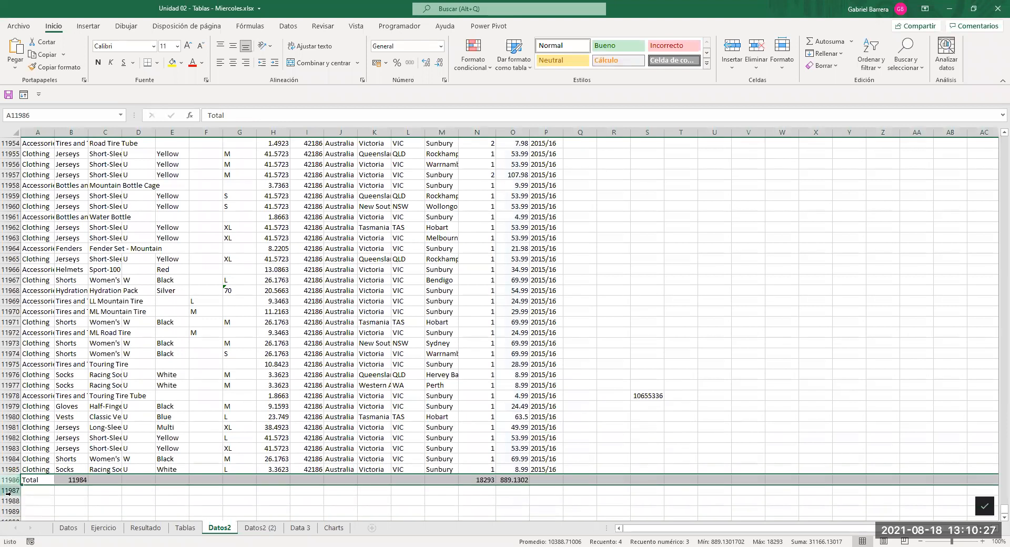
{"action": "left_click", "coordinate": [8, 490]}
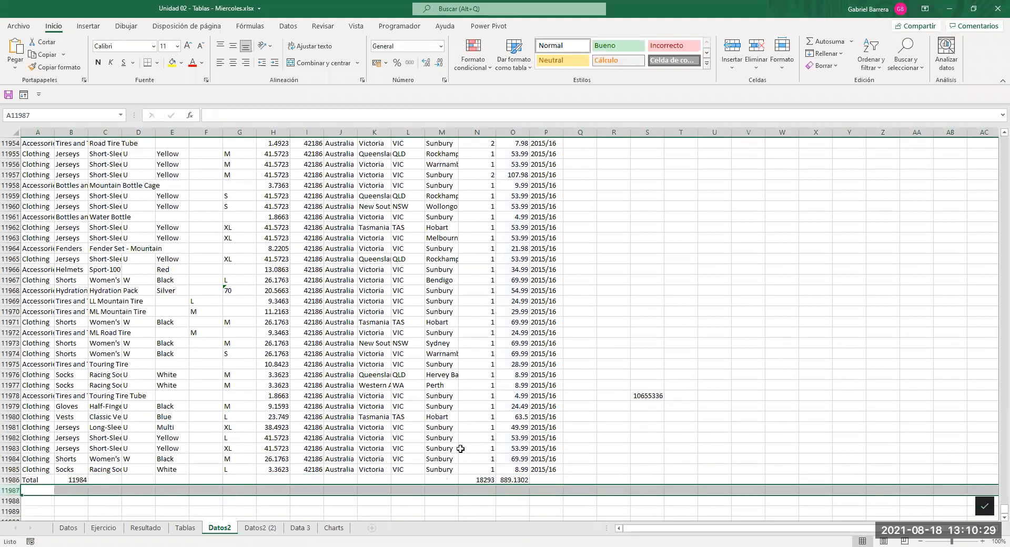
{"action": "double_click", "coordinate": [647, 395]}
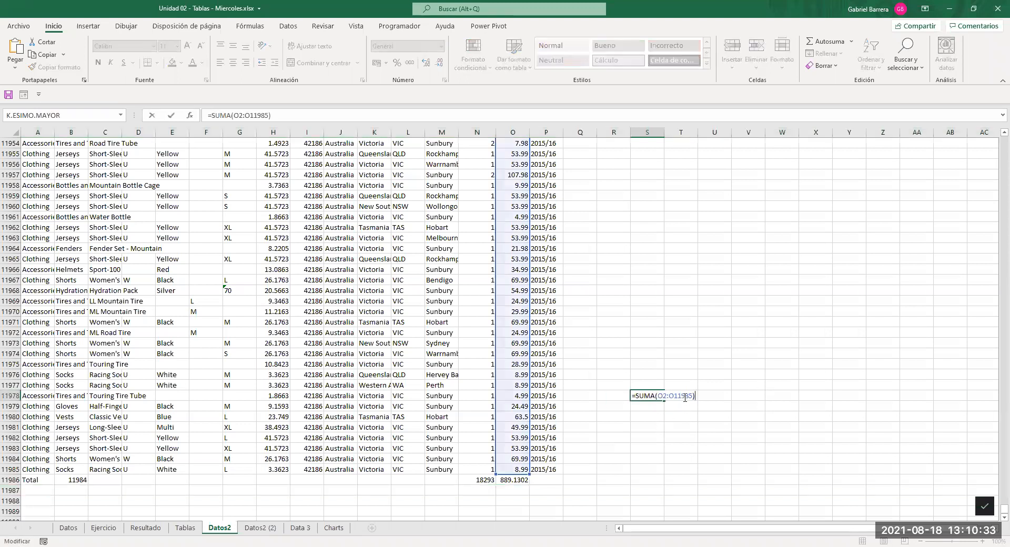
{"action": "left_click", "coordinate": [685, 396]}
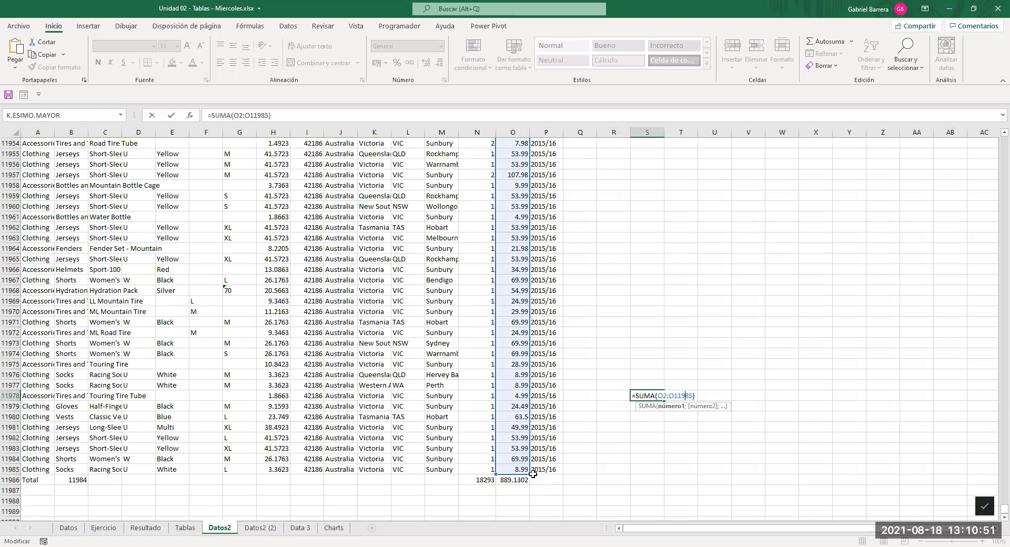
{"action": "key", "text": "Escape"}
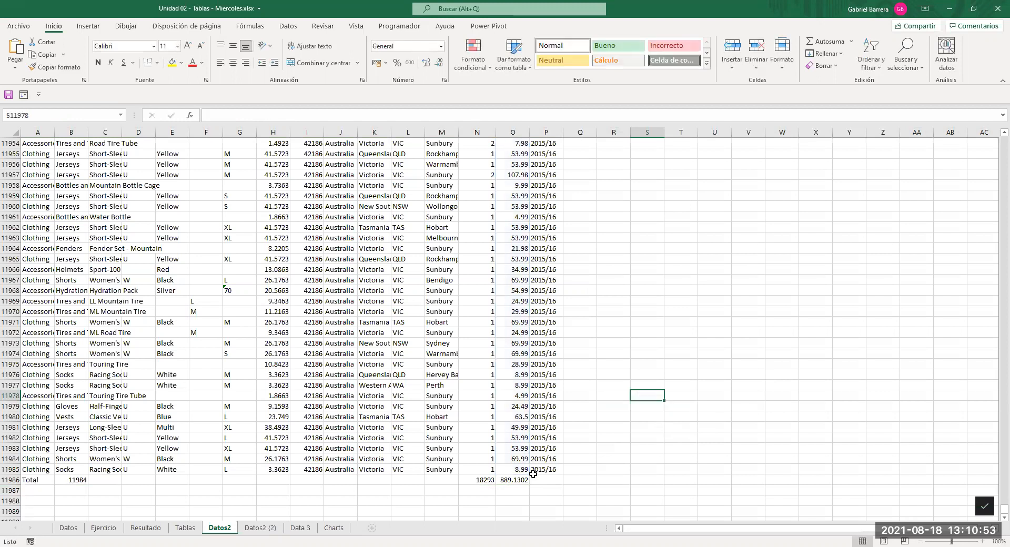
Return to the Datos sheet and inspect the invoice date, amount, Edad and Cant.Dias cells of the first record.
{"action": "left_click", "coordinate": [68, 528]}
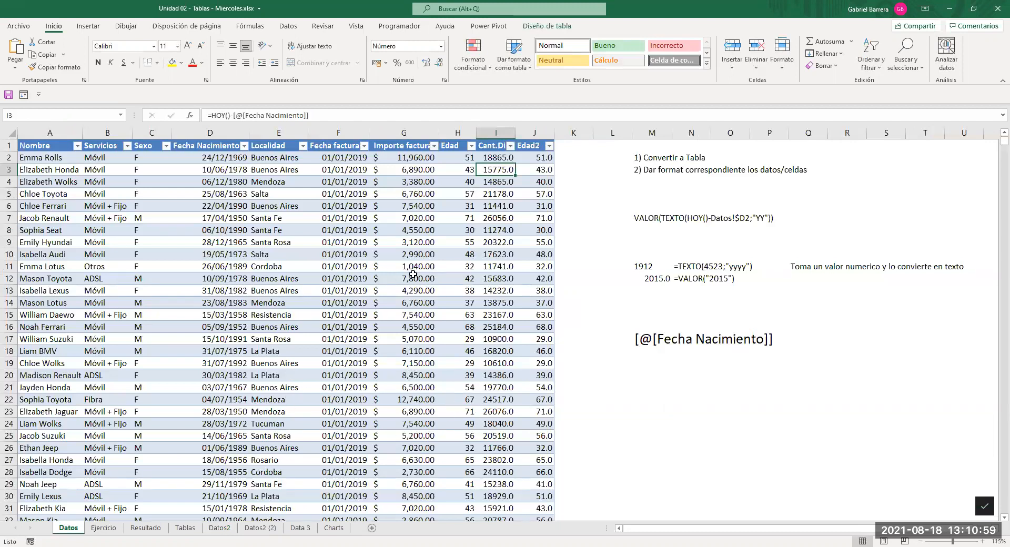
{"action": "left_click", "coordinate": [335, 158]}
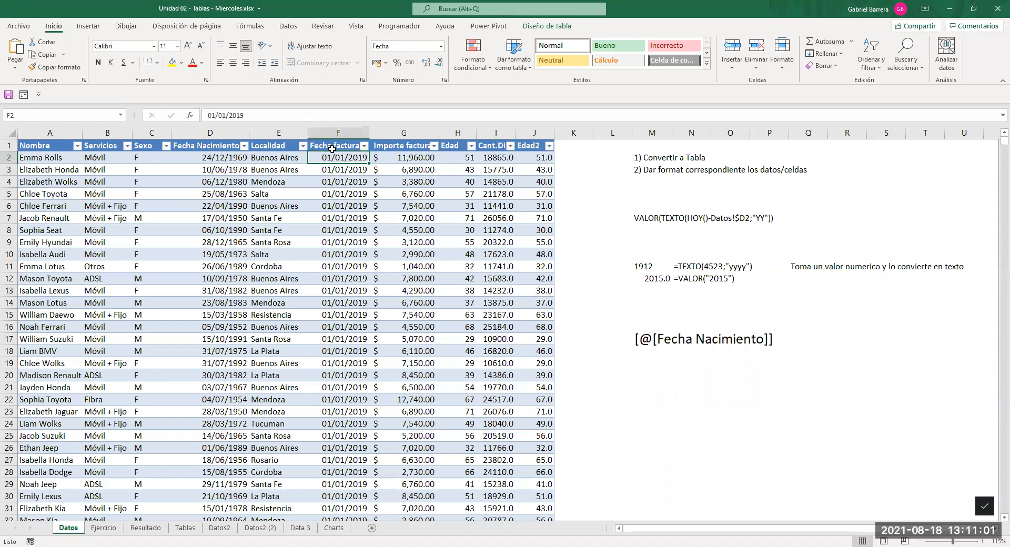
{"action": "left_click", "coordinate": [419, 159]}
{"action": "left_click", "coordinate": [463, 158]}
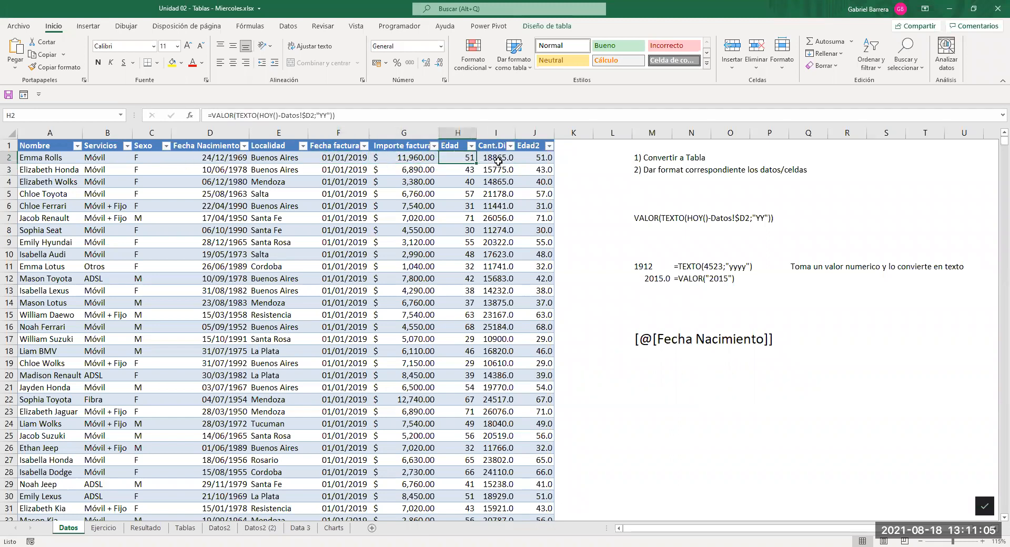
{"action": "left_click", "coordinate": [498, 159]}
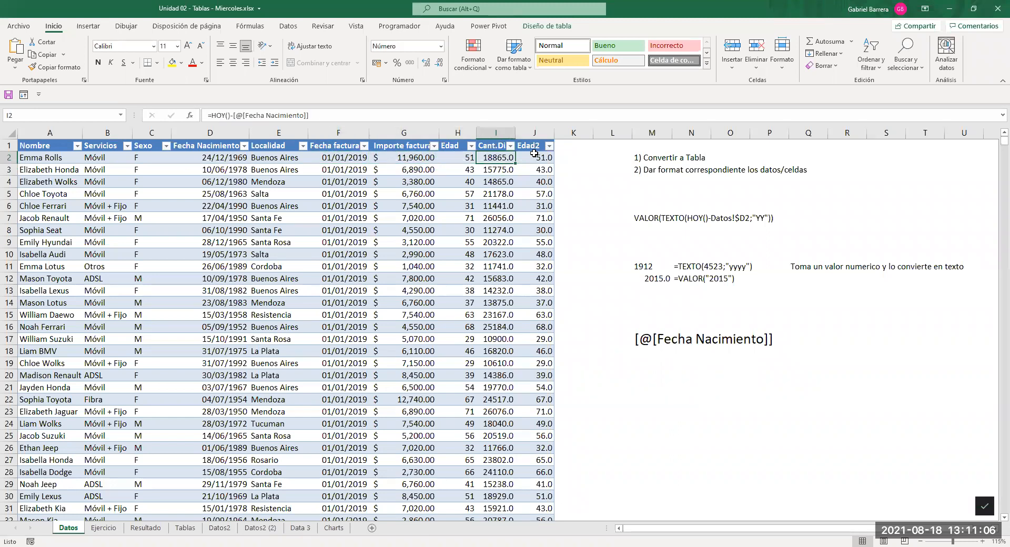
{"action": "left_click", "coordinate": [410, 157]}
Examine the table's second record in row 3 field by field, from Nombre through the Cant.Dias formula.
{"action": "left_click_drag", "start_coordinate": [50, 166], "coordinate": [529, 168]}
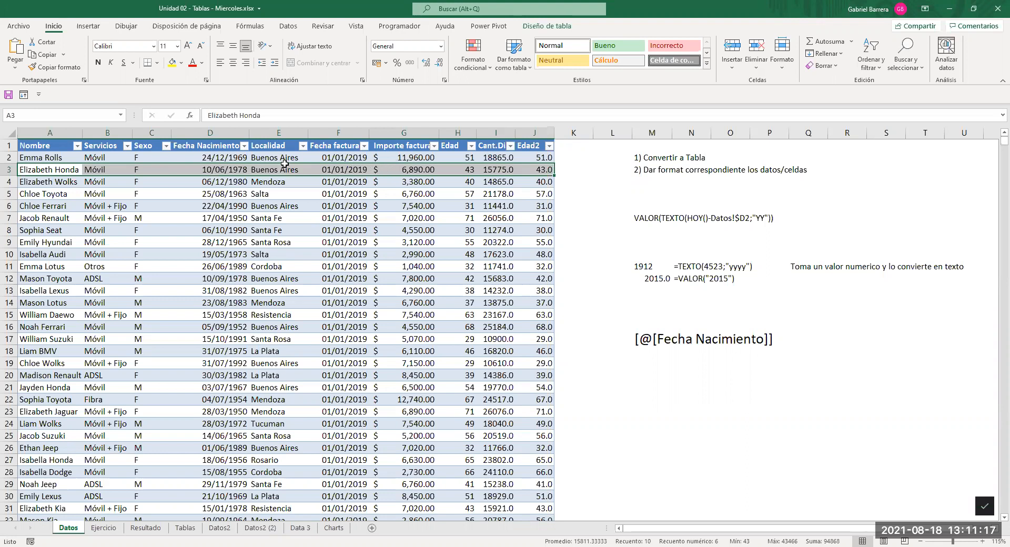
{"action": "left_click", "coordinate": [56, 168]}
{"action": "left_click", "coordinate": [99, 168]}
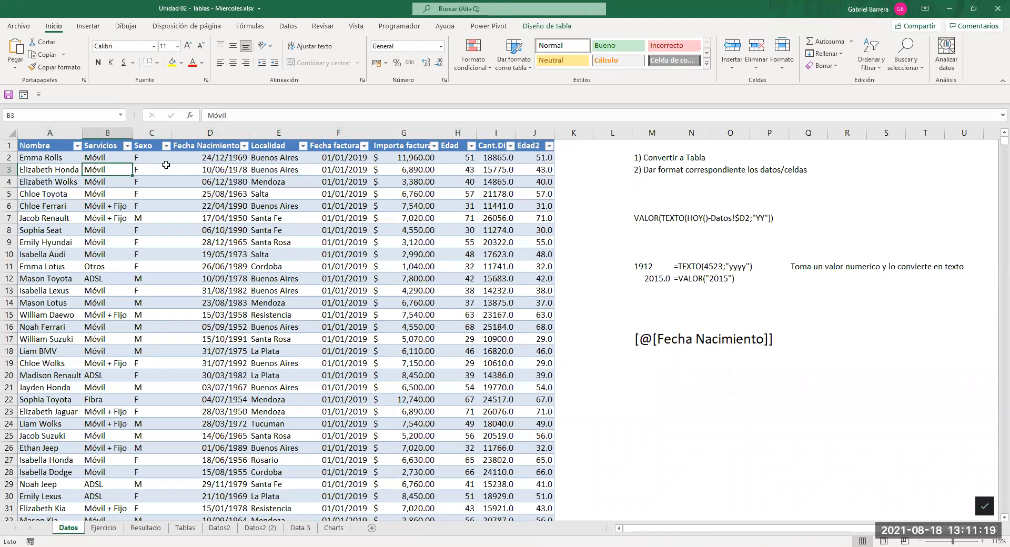
{"action": "left_click", "coordinate": [166, 168]}
{"action": "left_click", "coordinate": [223, 168]}
{"action": "left_click", "coordinate": [271, 169]}
{"action": "left_click", "coordinate": [336, 173]}
{"action": "left_click", "coordinate": [422, 169]}
{"action": "left_click", "coordinate": [459, 169]}
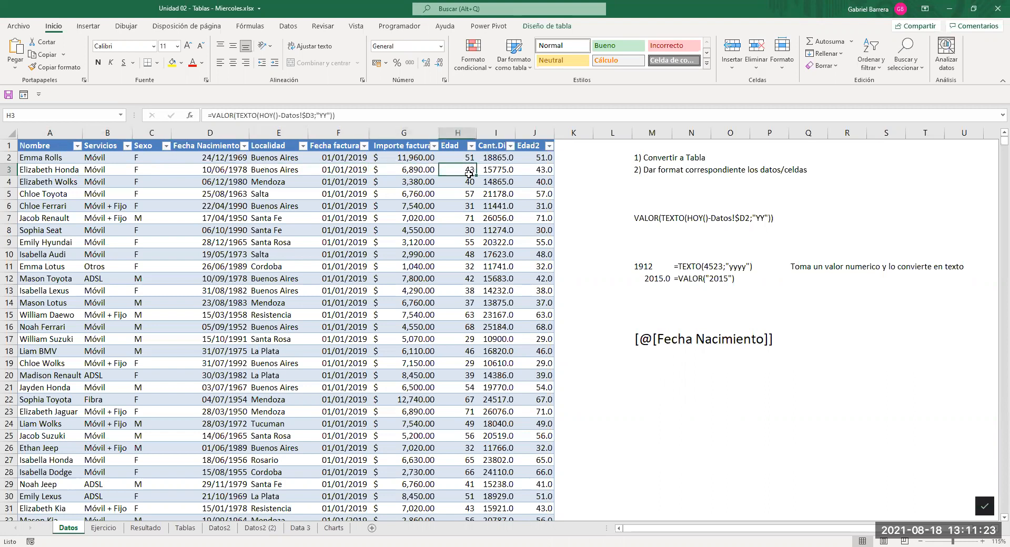
{"action": "left_click", "coordinate": [497, 170]}
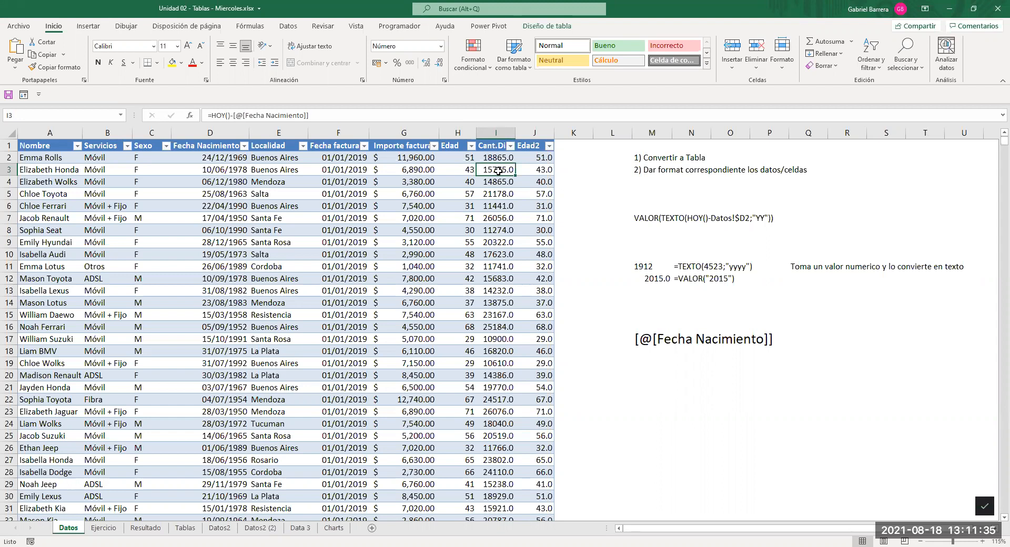
Examine the Edad column and the VALOR(TEXTO(HOY()-Datos!$D2;"YY")) formula in H2, leaving the cell without editing it.
{"action": "left_click", "coordinate": [459, 159]}
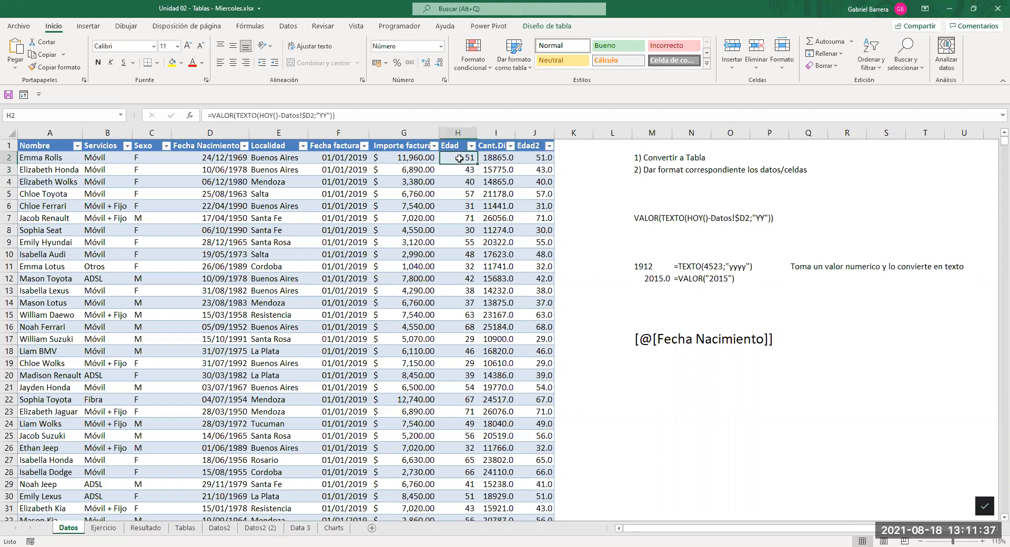
{"action": "left_click", "coordinate": [457, 128]}
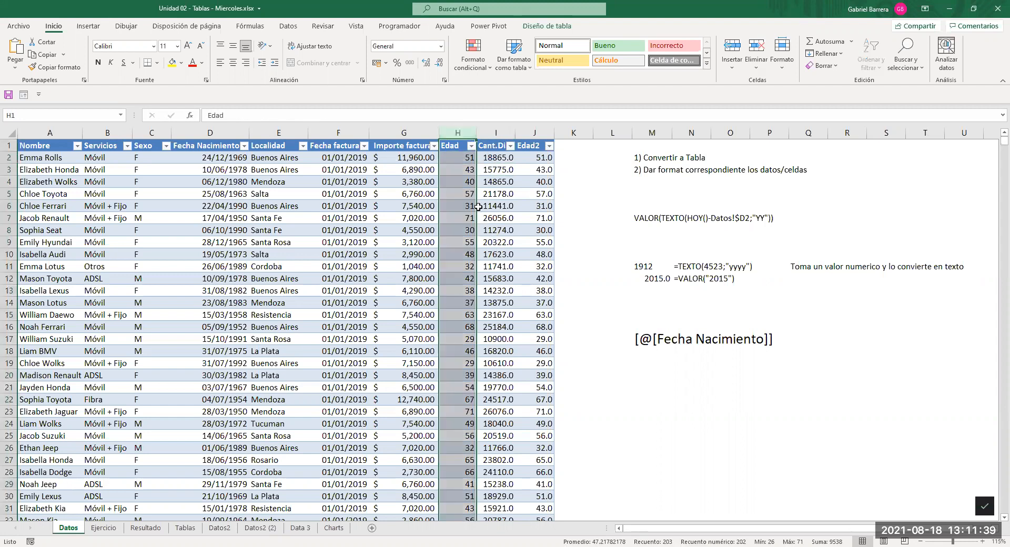
{"action": "left_click", "coordinate": [459, 157]}
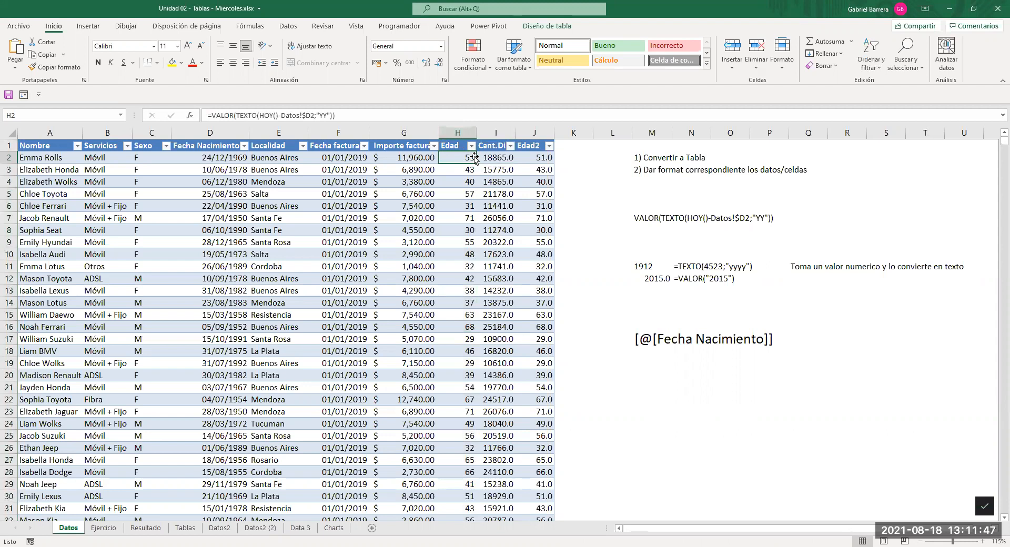
{"action": "left_click", "coordinate": [351, 116]}
{"action": "left_click_drag", "start_coordinate": [336, 116], "coordinate": [211, 118]}
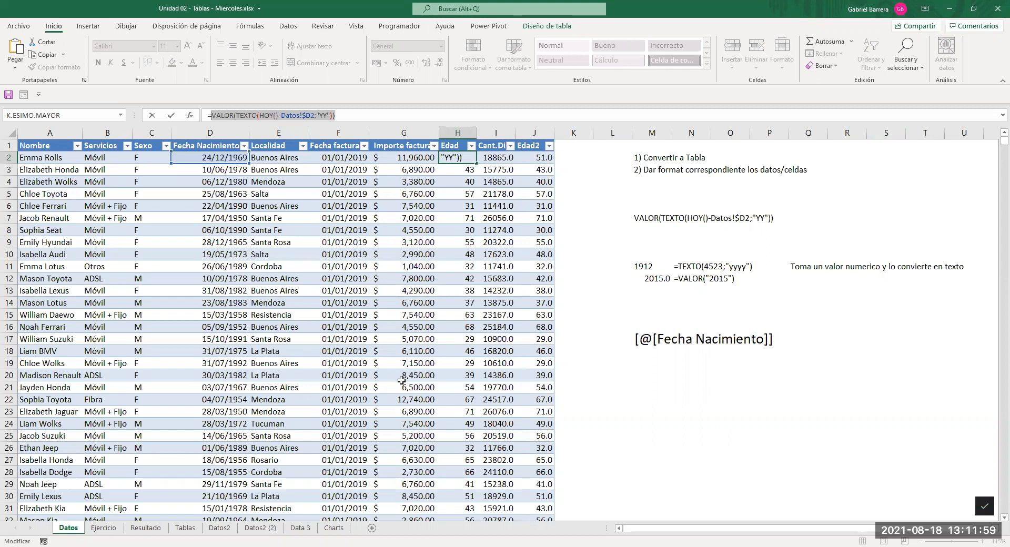
{"action": "left_click", "coordinate": [663, 265]}
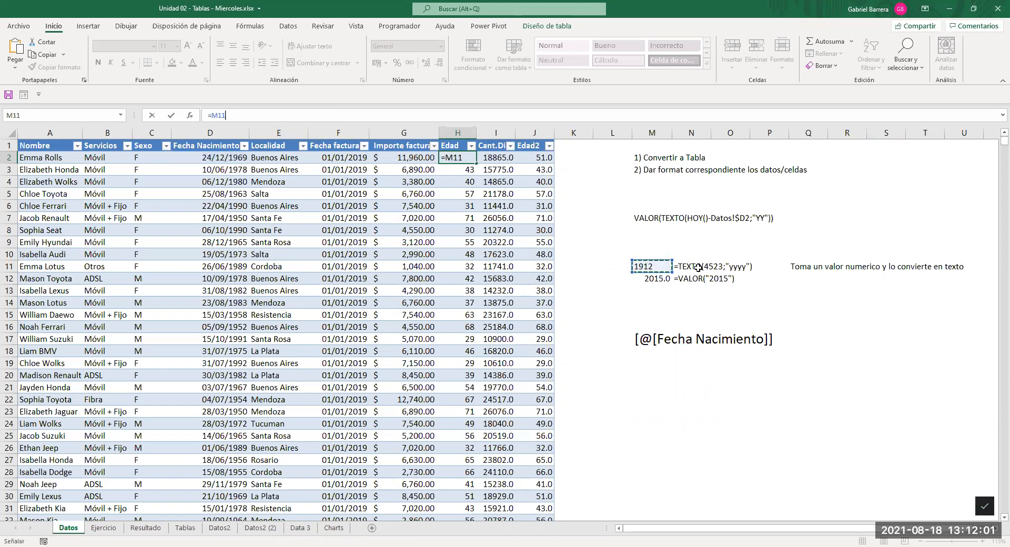
{"action": "key", "text": "Escape"}
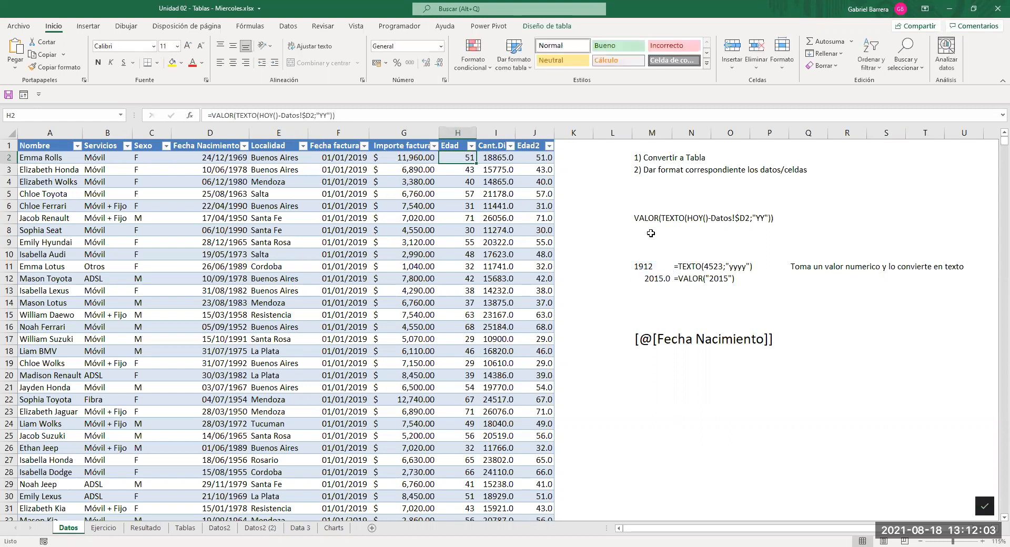
Change the number in M11's TEXTO formula to 45023, keeping the "yyyy" format.
{"action": "left_click", "coordinate": [683, 266]}
{"action": "left_click", "coordinate": [654, 267]}
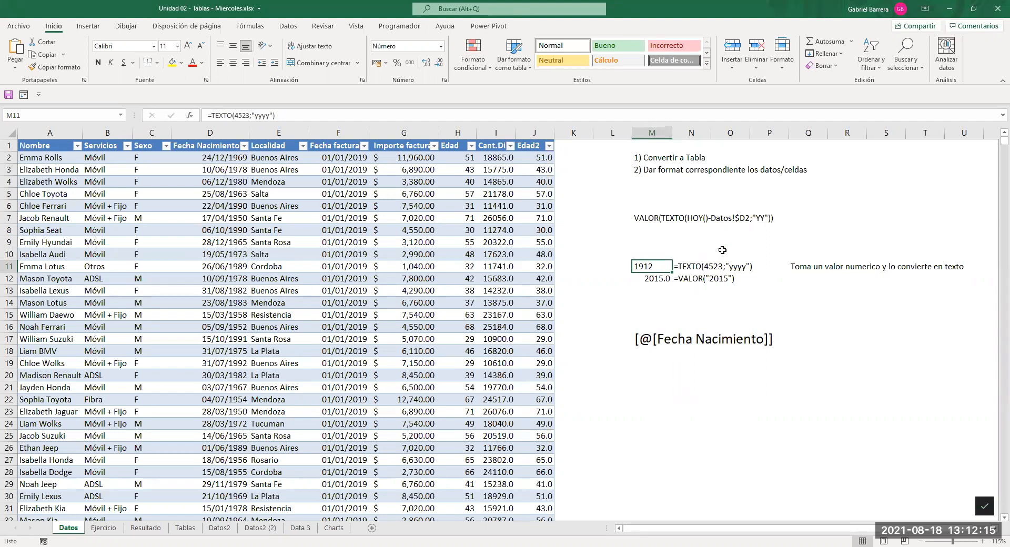
{"action": "key", "text": "F2"}
{"action": "key", "text": "Left"}
{"action": "key", "text": "Left"}
{"action": "key", "text": "Left"}
{"action": "key", "text": "Left"}
{"action": "key", "text": "Left"}
{"action": "key", "text": "Left"}
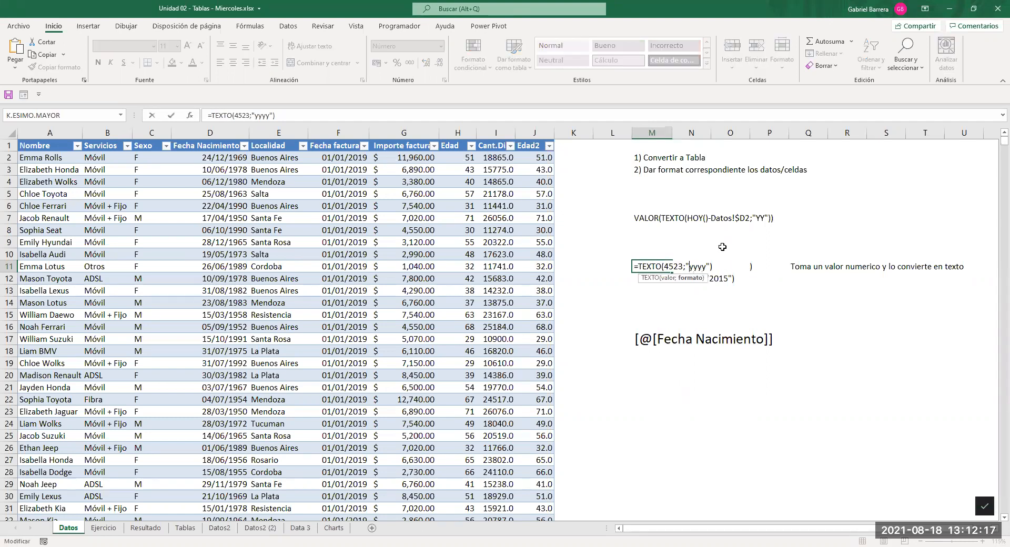
{"action": "key", "text": "Left"}
{"action": "key", "text": "Left"}
{"action": "key", "text": "Left"}
{"action": "key", "text": "Left"}
{"action": "type", "text": "0"}
{"action": "key", "text": "Return"}
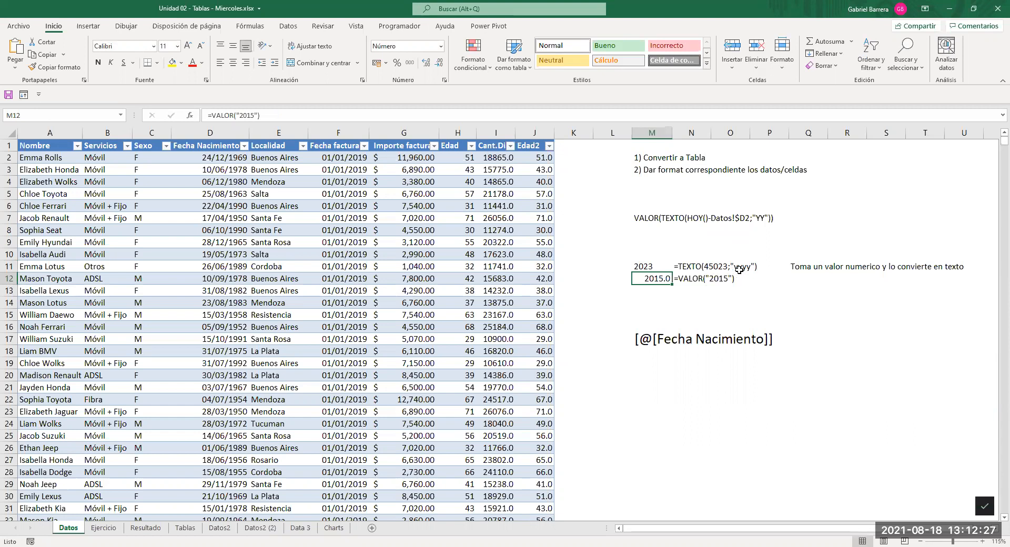
{"action": "left_click", "coordinate": [654, 268]}
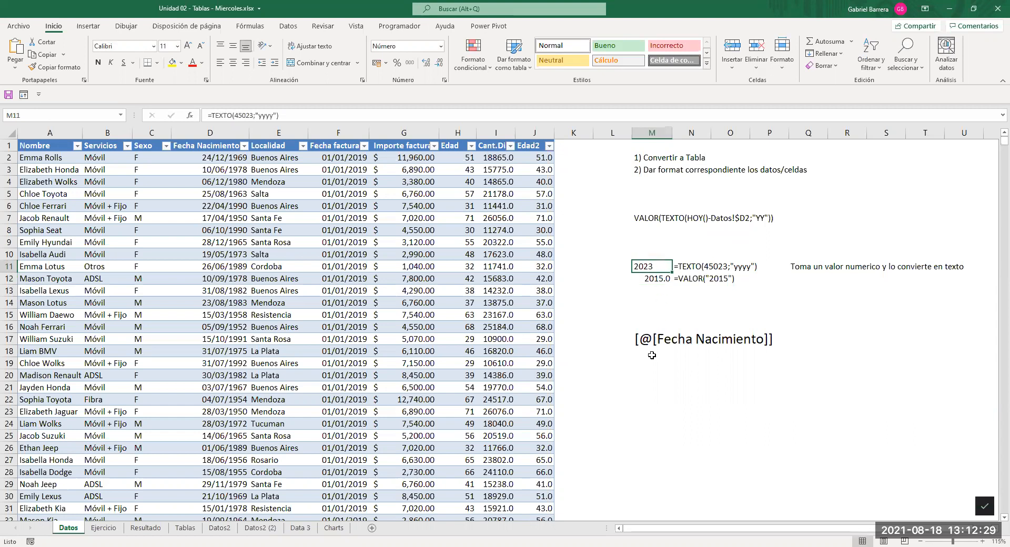
Enter =TEXTO(3434.2;"$#0.000") in cell M14 as a currency format example.
{"action": "left_click", "coordinate": [643, 302]}
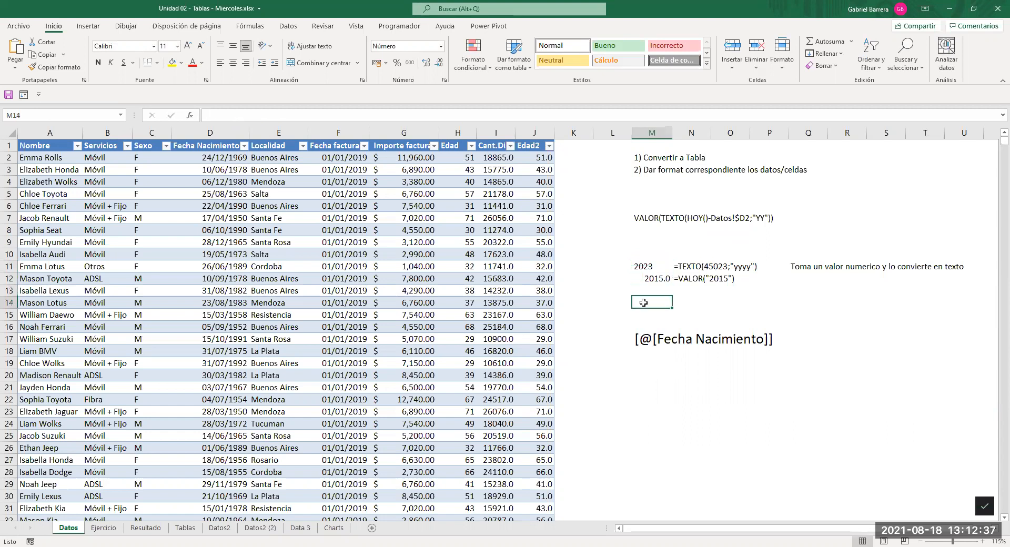
{"action": "key", "text": "Right"}
{"action": "left_click", "coordinate": [643, 303]}
{"action": "type", "text": "="}
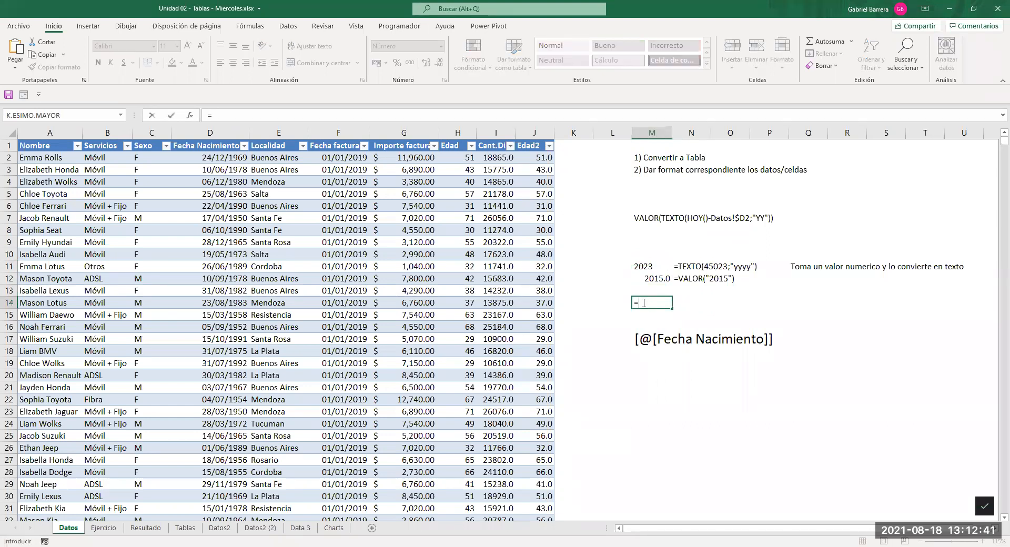
{"action": "type", "text": "TEXTO("}
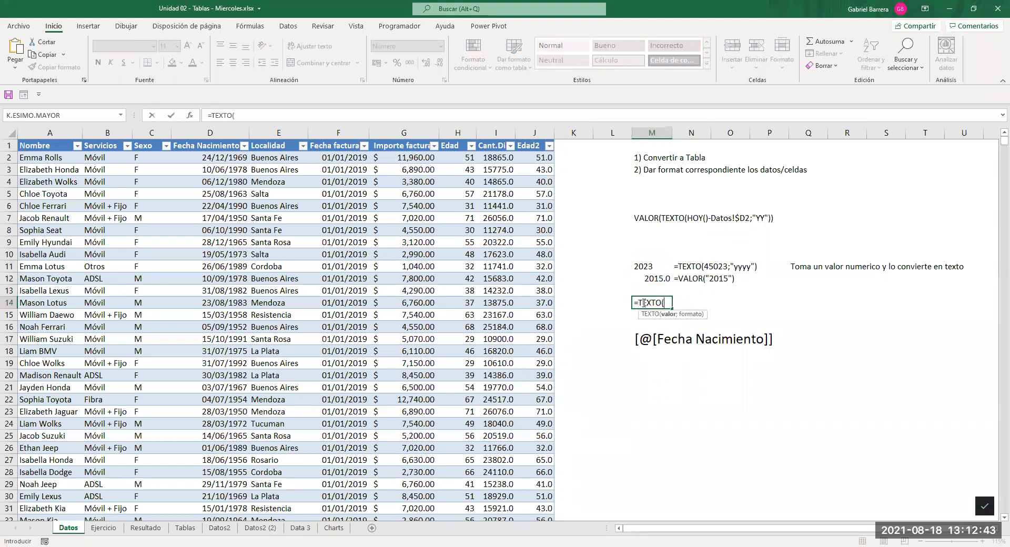
{"action": "type", "text": "3434.2;\"eU"}
{"action": "key", "text": "BackSpace"}
{"action": "key", "text": "BackSpace"}
{"action": "key", "text": "BackSpace"}
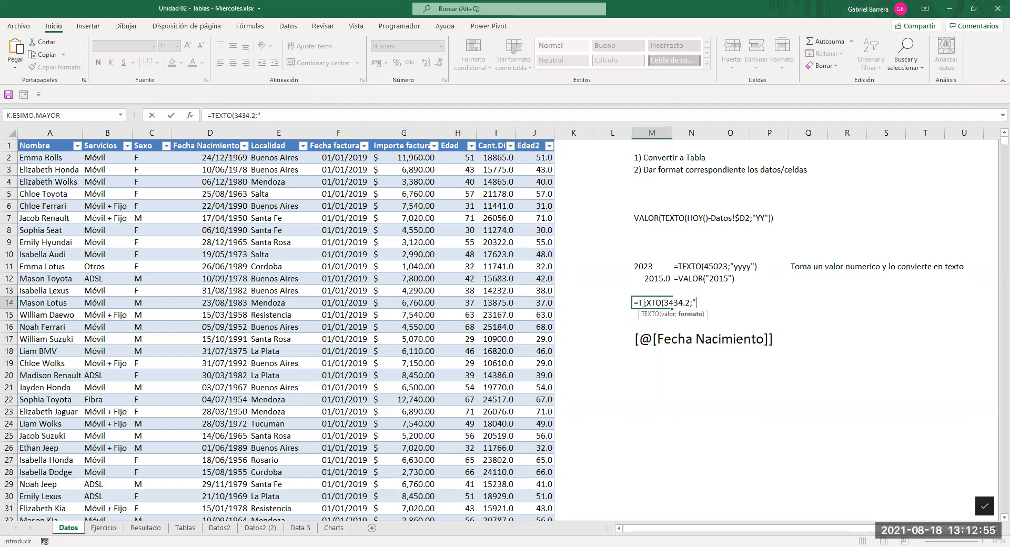
{"action": "type", "text": "$~#"}
{"action": "key", "text": "BackSpace"}
{"action": "key", "text": "BackSpace"}
{"action": "type", "text": "#0.0"}
{"action": "key", "text": "Return"}
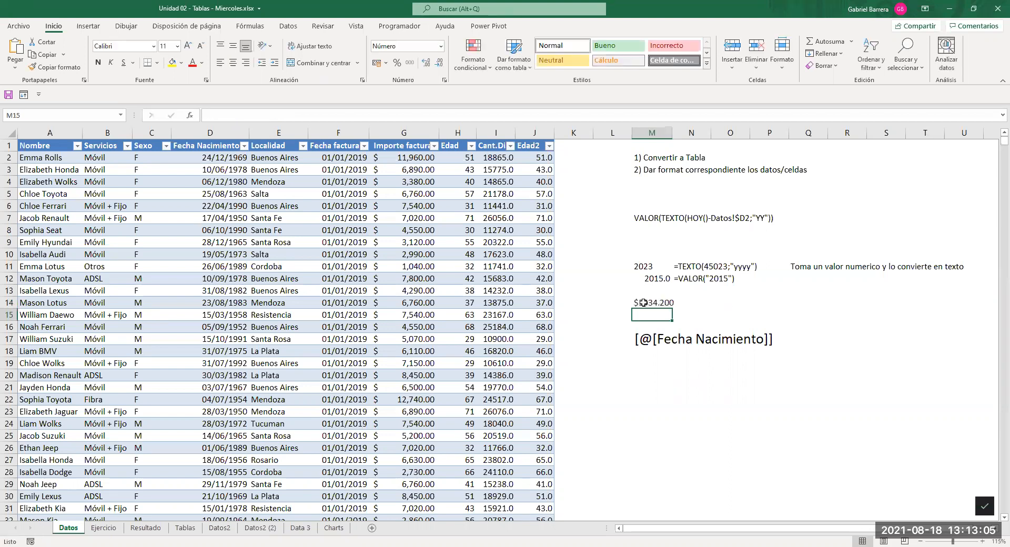
{"action": "left_click", "coordinate": [660, 303]}
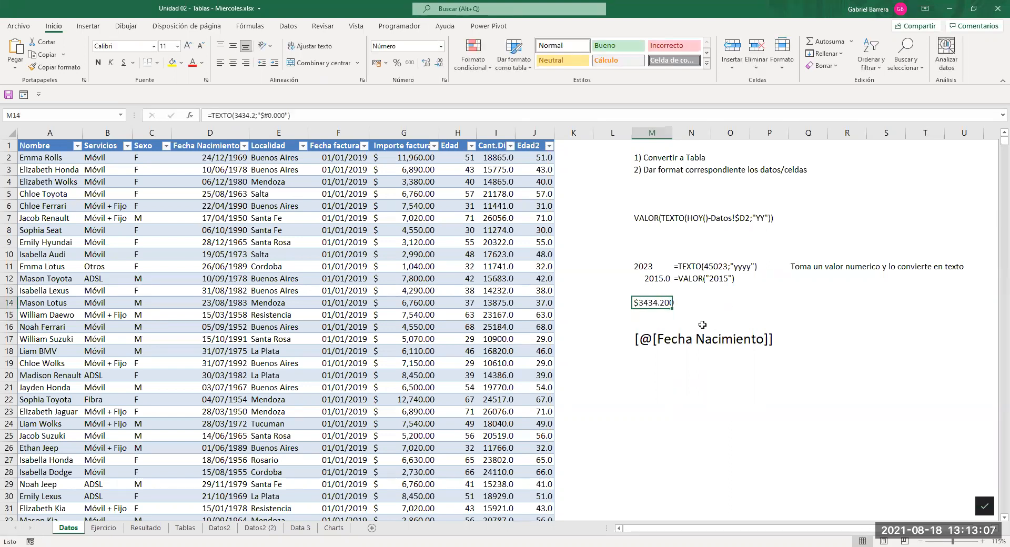
Copy the formula-text cell N12 to N14 so it displays M14's formula.
{"action": "left_click", "coordinate": [695, 280]}
{"action": "key", "text": "ctrl+c"}
{"action": "left_click", "coordinate": [696, 303]}
{"action": "key", "text": "ctrl+v"}
{"action": "key", "text": "Escape"}
{"action": "key", "text": "Left"}
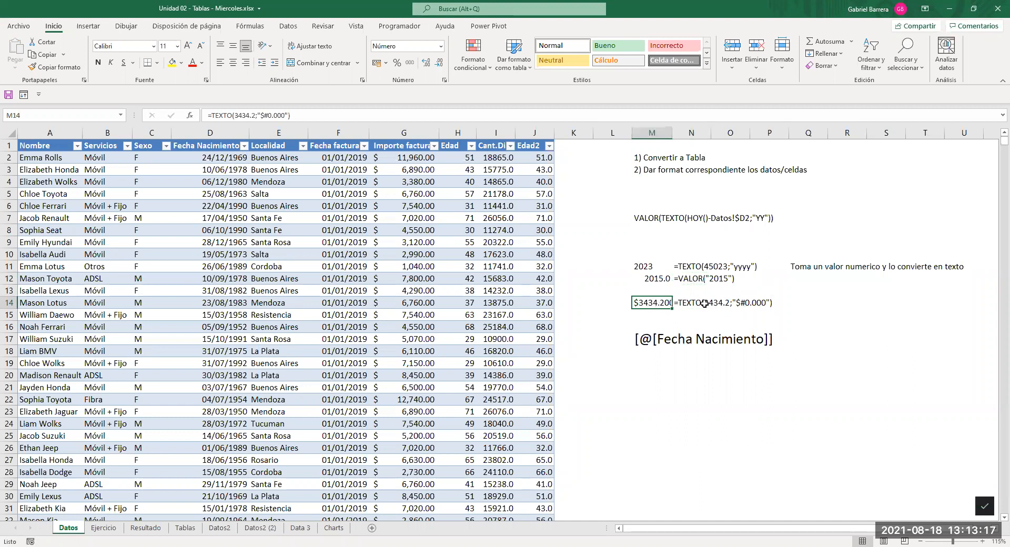
Try replacing the $ sign in M14's format with the word Euros, as "Euros #0.000".
{"action": "double_click", "coordinate": [649, 303]}
{"action": "left_click", "coordinate": [701, 309]}
{"action": "key", "text": "BackSpace"}
{"action": "type", "text": "Euros"}
{"action": "key", "text": "Return"}
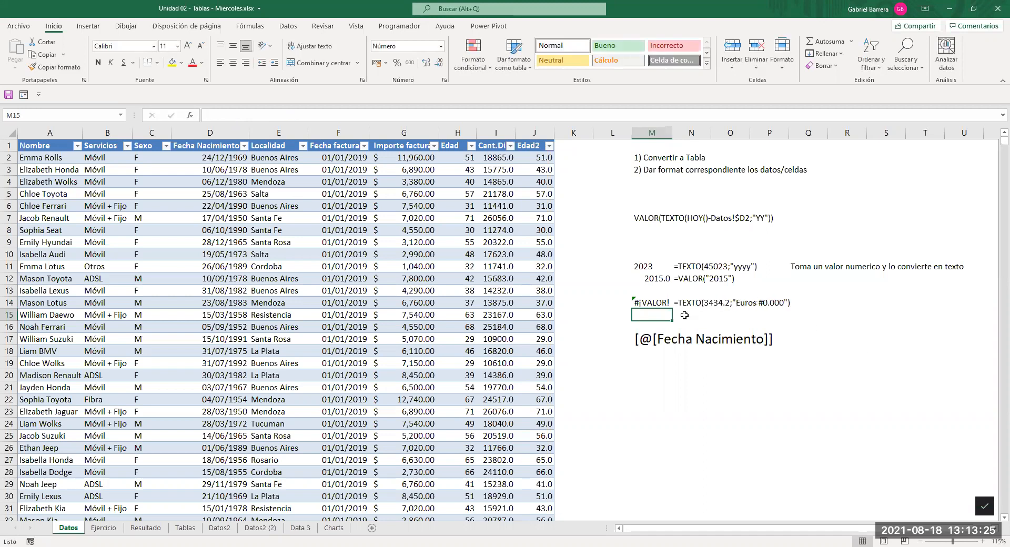
{"action": "left_click", "coordinate": [664, 305]}
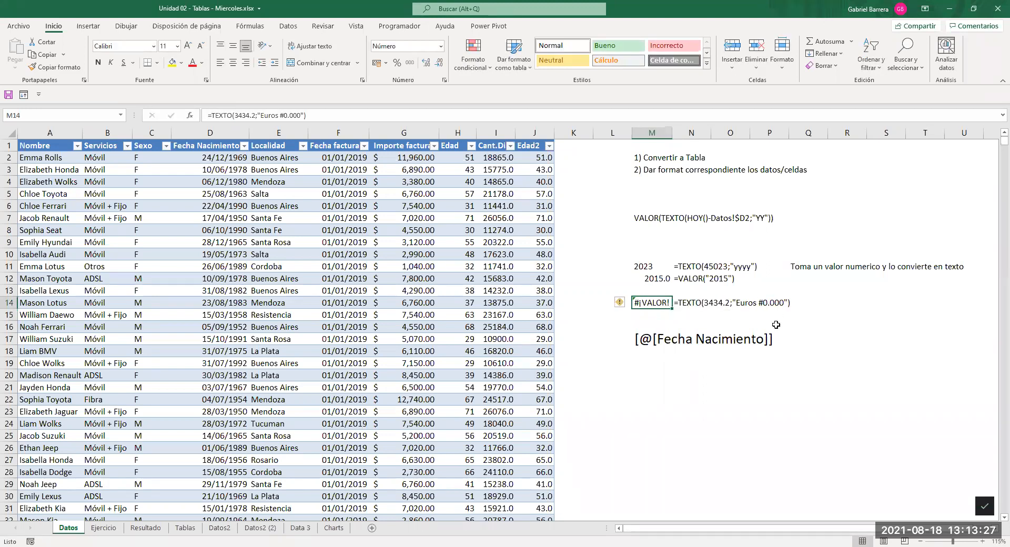
Try enclosing Euros in its own quotation marks inside M14's TEXTO format string.
{"action": "key", "text": "F2"}
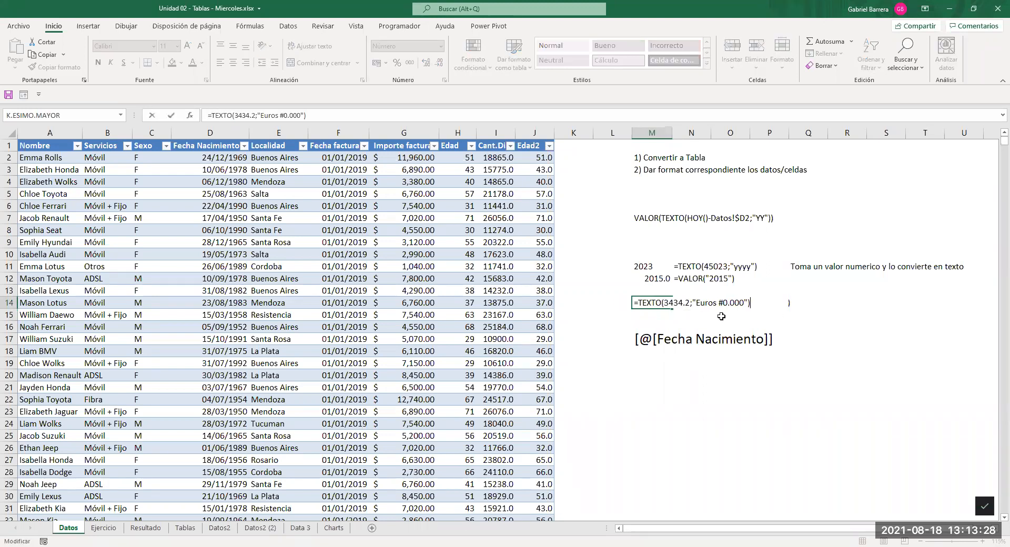
{"action": "left_click", "coordinate": [693, 304]}
{"action": "type", "text": "\"\""}
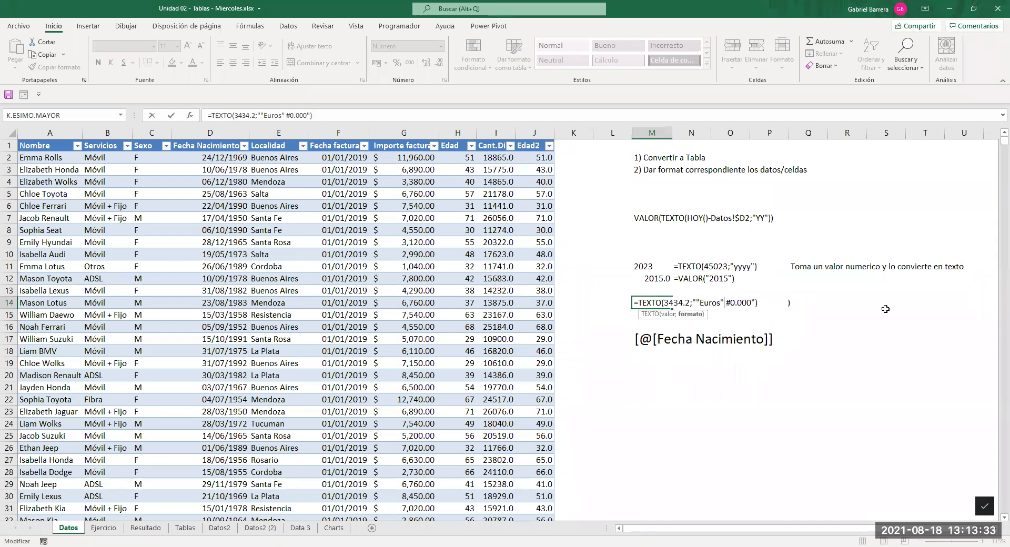
{"action": "key", "text": "Return"}
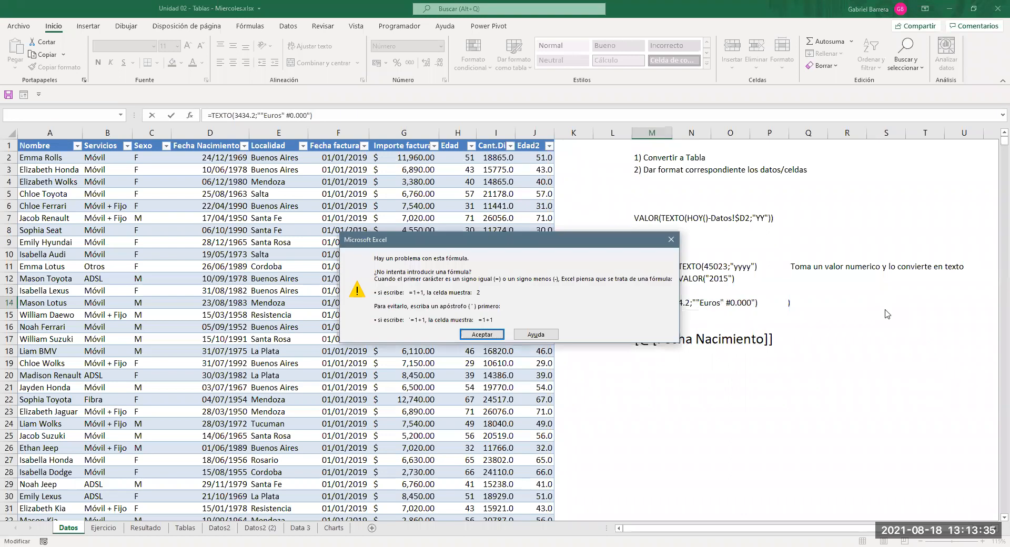
{"action": "key", "text": "Return"}
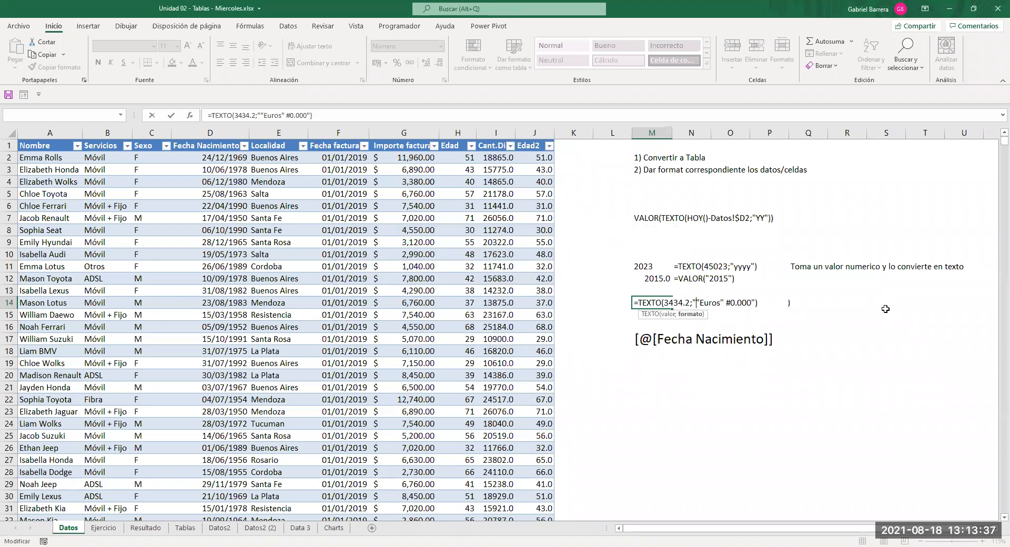
Replace the quoted Euros with a $ sign so M14 contains =TEXTO(3434.2;"$ #0.000").
{"action": "key", "text": "Delete"}
{"action": "key", "text": "Delete"}
{"action": "key", "text": "Delete"}
{"action": "key", "text": "Delete"}
{"action": "key", "text": "Delete"}
{"action": "key", "text": "Delete"}
{"action": "key", "text": "Delete"}
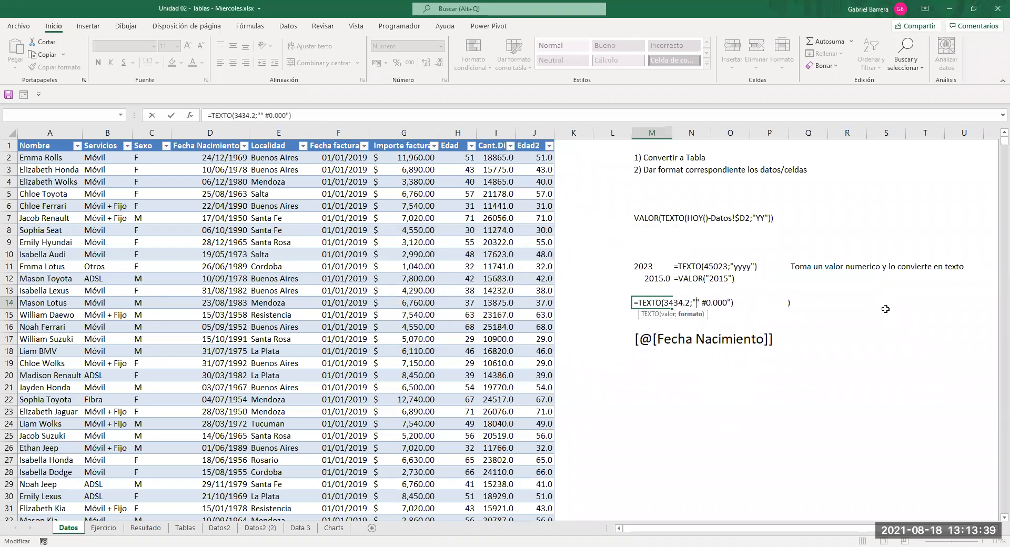
{"action": "type", "text": "$"}
{"action": "key", "text": "Return"}
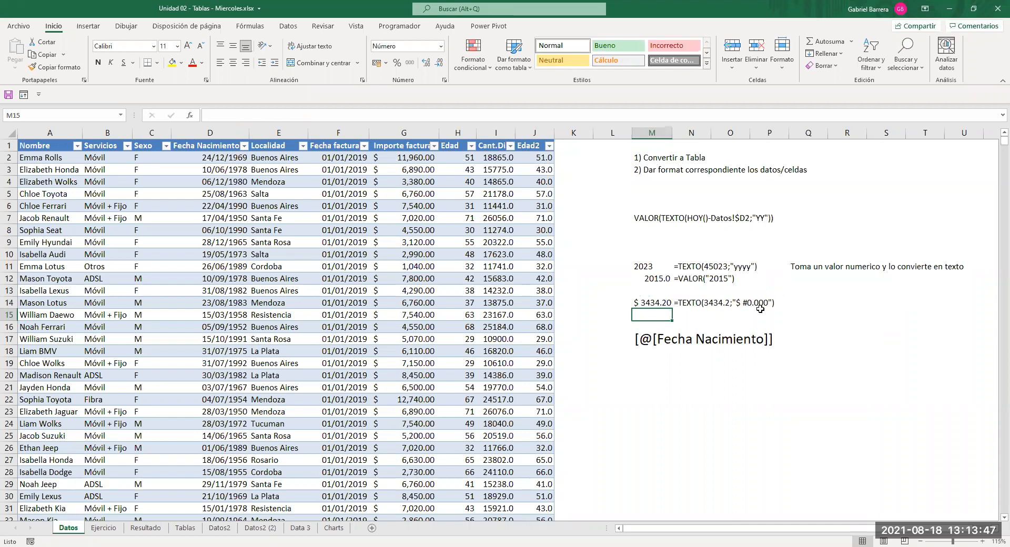
{"action": "left_click", "coordinate": [639, 302]}
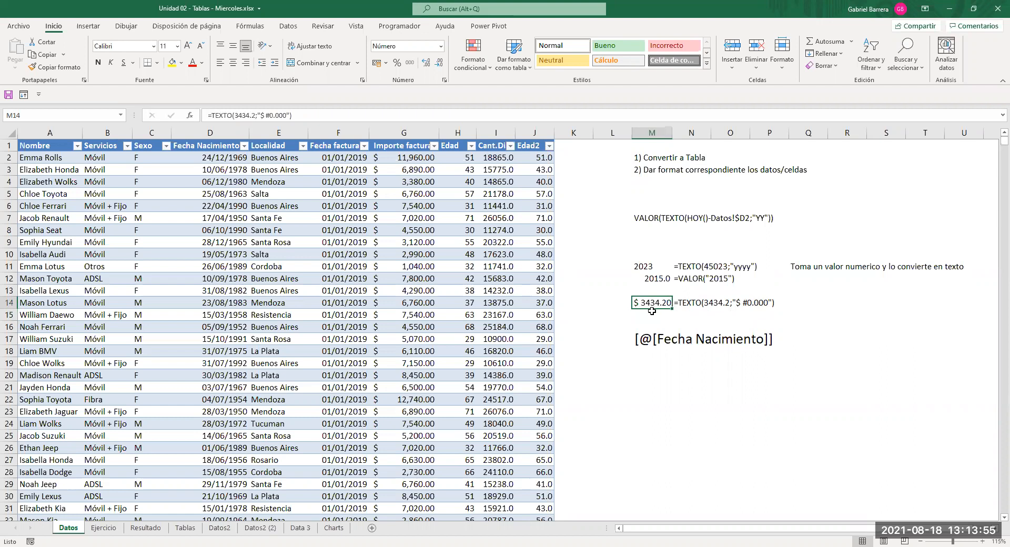
Try appending +" otra cosa" to the FORMULATEXTO(M14) formula in cell N14.
{"action": "double_click", "coordinate": [689, 309]}
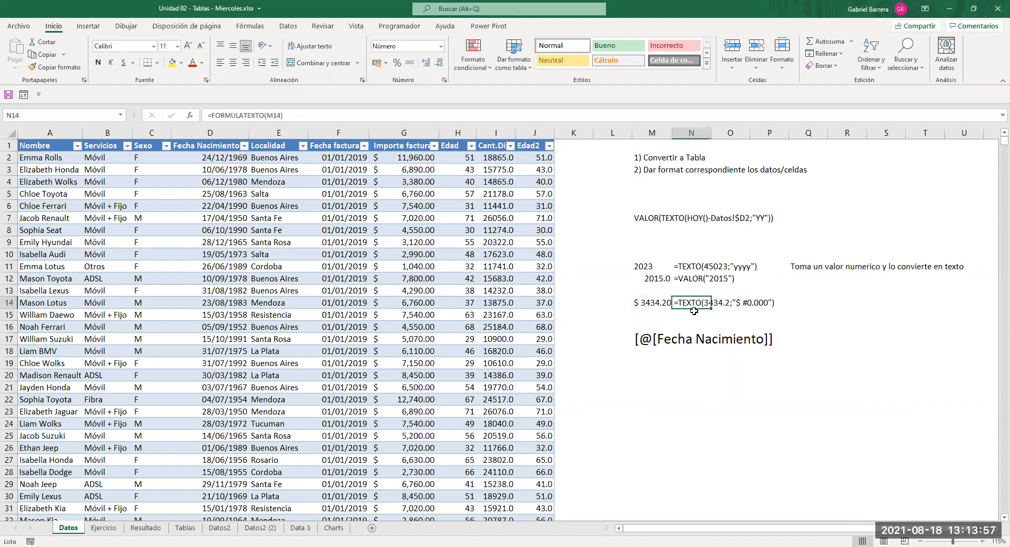
{"action": "type", "text": "+\" "}
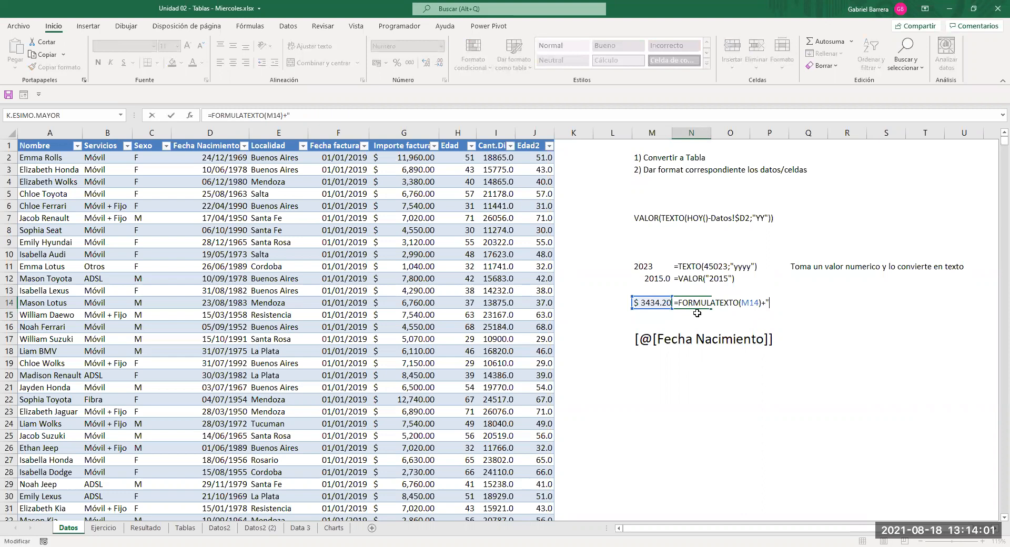
{"action": "type", "text": "otra cosa"}
{"action": "key", "text": "Return"}
{"action": "key", "text": "Up"}
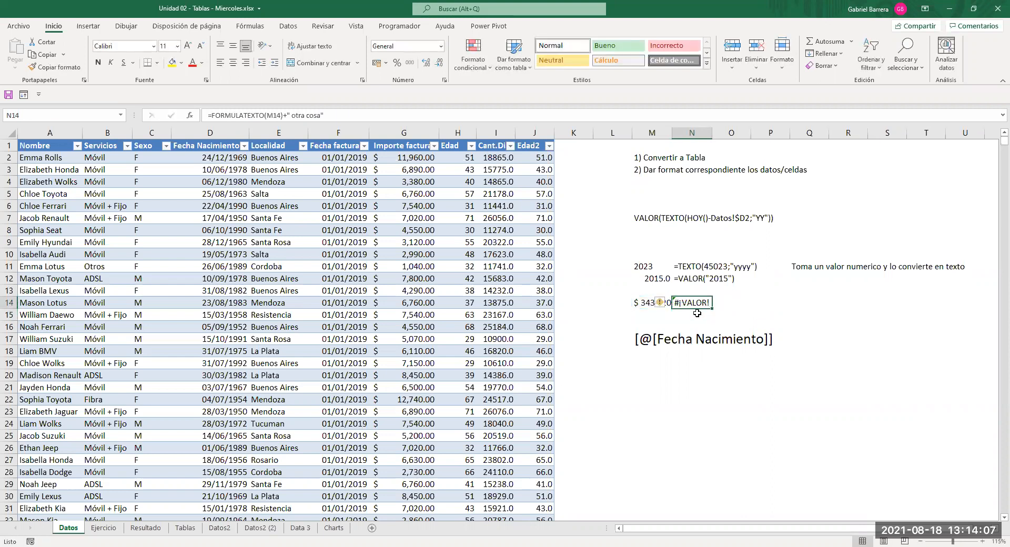
Remove the appended text from N14, restoring the formula =FORMULATEXTO(M14).
{"action": "key", "text": "F2"}
{"action": "key", "text": "ctrl+shift+Left"}
{"action": "key", "text": "ctrl+shift+Left"}
{"action": "key", "text": "ctrl+shift+Left"}
{"action": "key", "text": "Delete"}
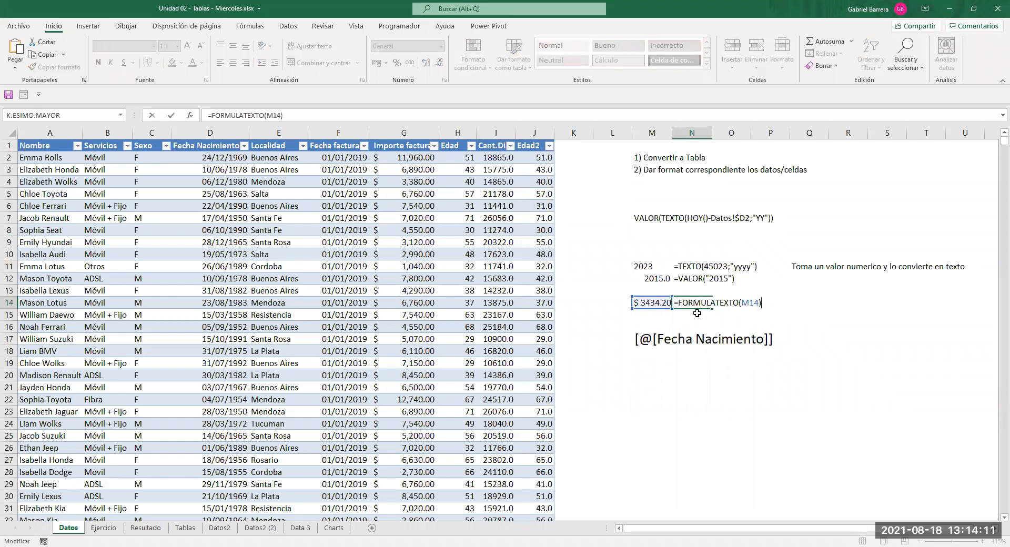
{"action": "key", "text": "Return"}
Try joining text to the TEXTO result in M14 by adding +" otra cosa" to its formula.
{"action": "key", "text": "Down"}
{"action": "key", "text": "Left"}
{"action": "key", "text": "Up"}
{"action": "key", "text": "Up"}
{"action": "key", "text": "Right"}
{"action": "key", "text": "F2"}
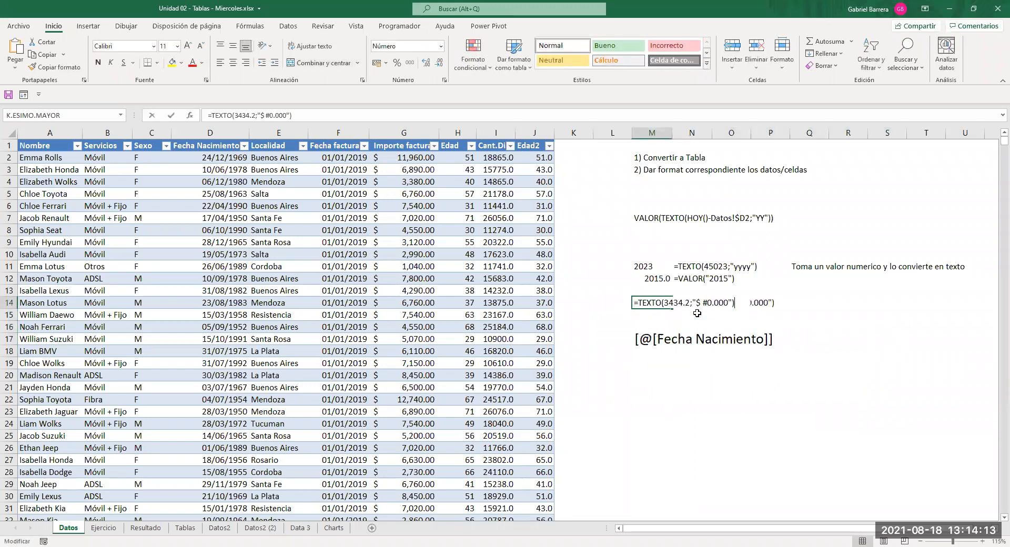
{"action": "type", "text": "+\" otra cosa\""}
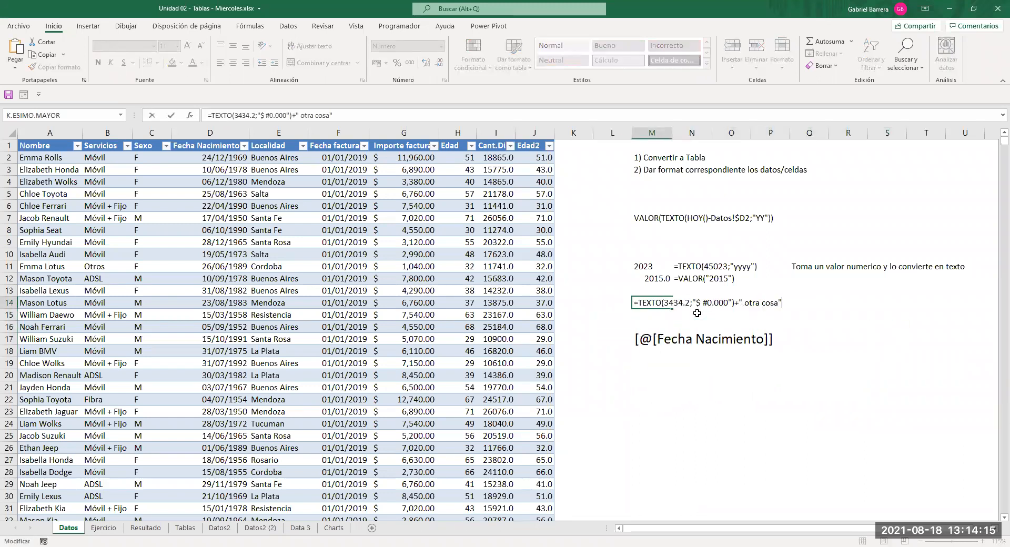
{"action": "key", "text": "ctrl+Return"}
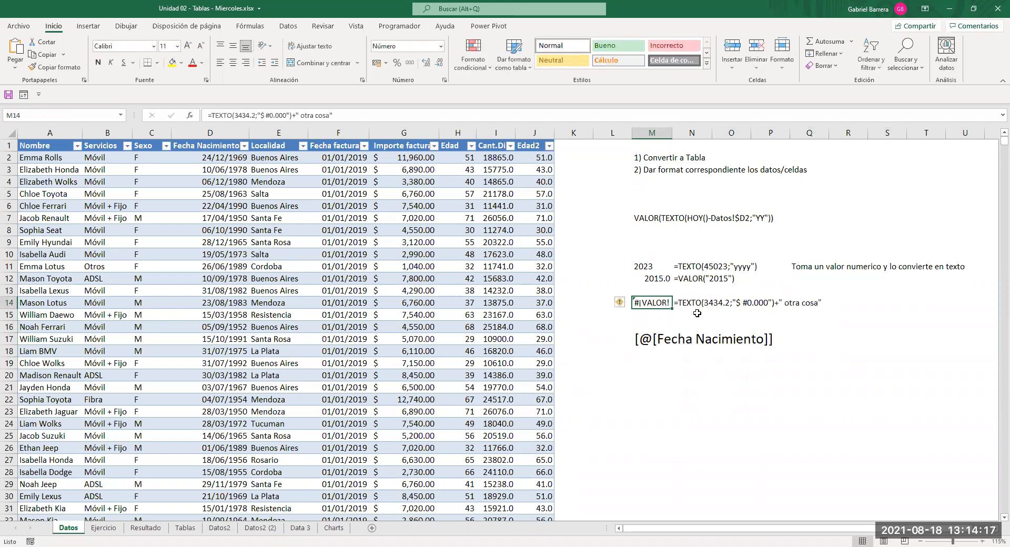
Autofit column M and strip the +" otra cosa" ending from the M14 formula.
{"action": "double_click", "coordinate": [670, 137]}
{"action": "key", "text": "F2"}
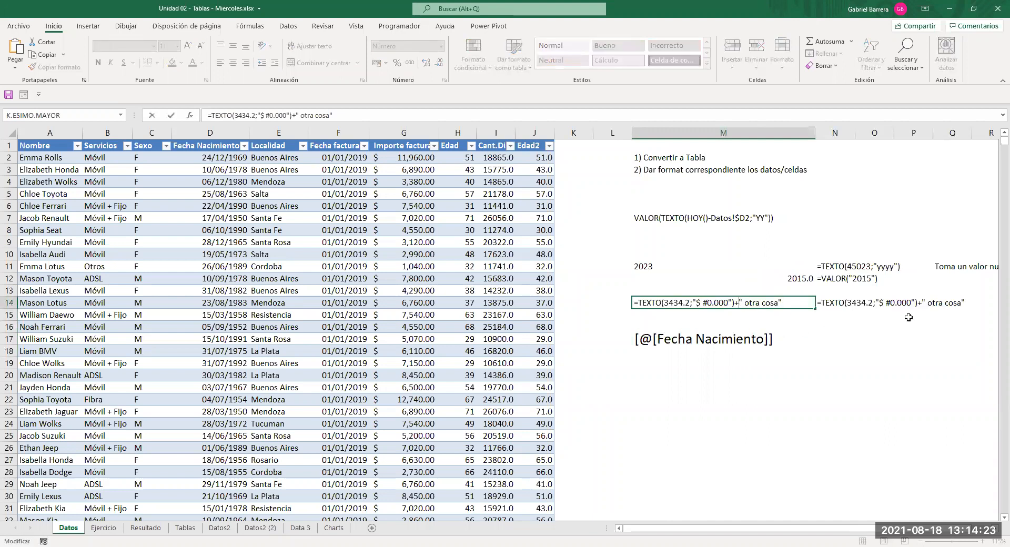
{"action": "key", "text": "shift+End"}
{"action": "key", "text": "Delete"}
Wrap the TEXTO function in M14 in CONCAT with a second text argument, giving =CONCAT(TEXTO(3434.2;"$ #0.000"); "otra cosa").
{"action": "type", "text": "c"}
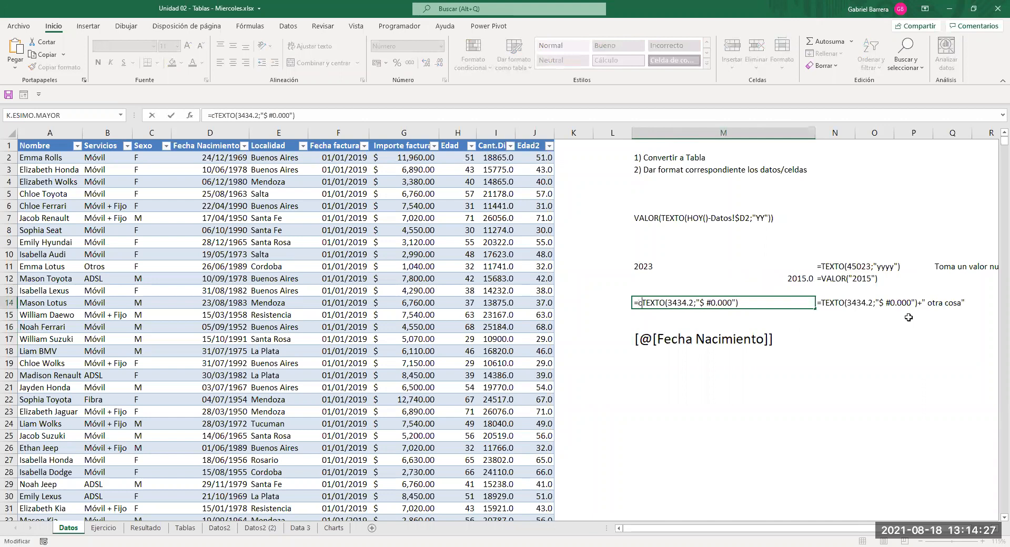
{"action": "type", "text": "ONCAT("}
{"action": "key", "text": "Tab"}
{"action": "key", "text": "End"}
{"action": "type", "text": ";"}
{"action": "key", "text": "Return"}
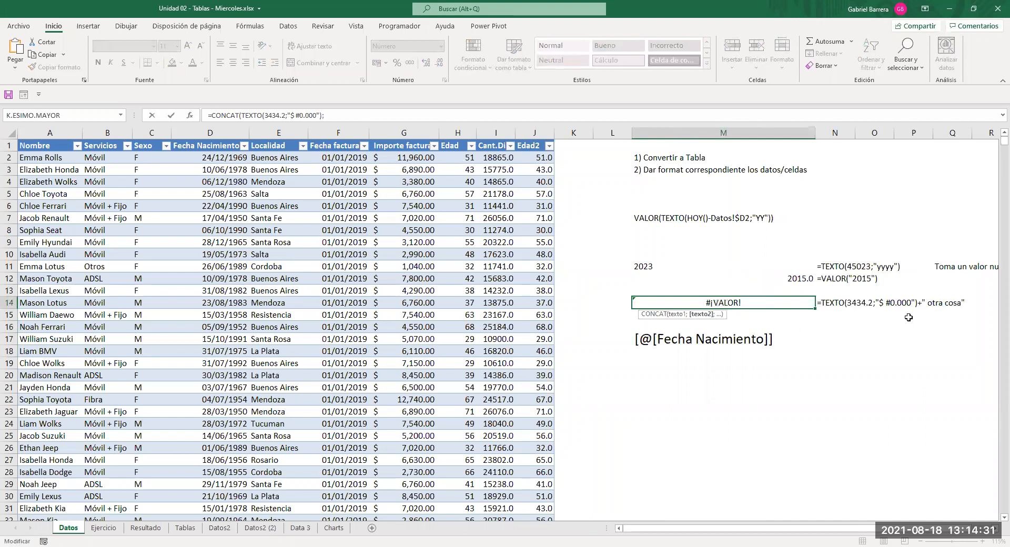
{"action": "key", "text": "shift+space"}
{"action": "type", "text": "\""}
{"action": "key", "text": "BackSpace"}
{"action": "key", "text": "BackSpace"}
{"action": "key", "text": "BackSpace"}
{"action": "key", "text": "BackSpace"}
{"action": "key", "text": "BackSpace"}
{"action": "key", "text": "BackSpace"}
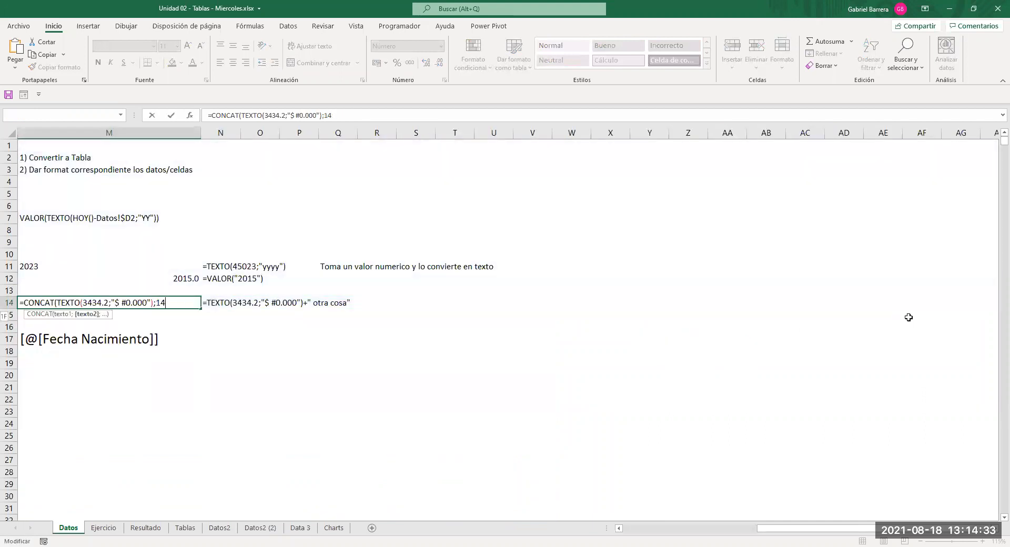
{"action": "type", "text": "otra cosa\""}
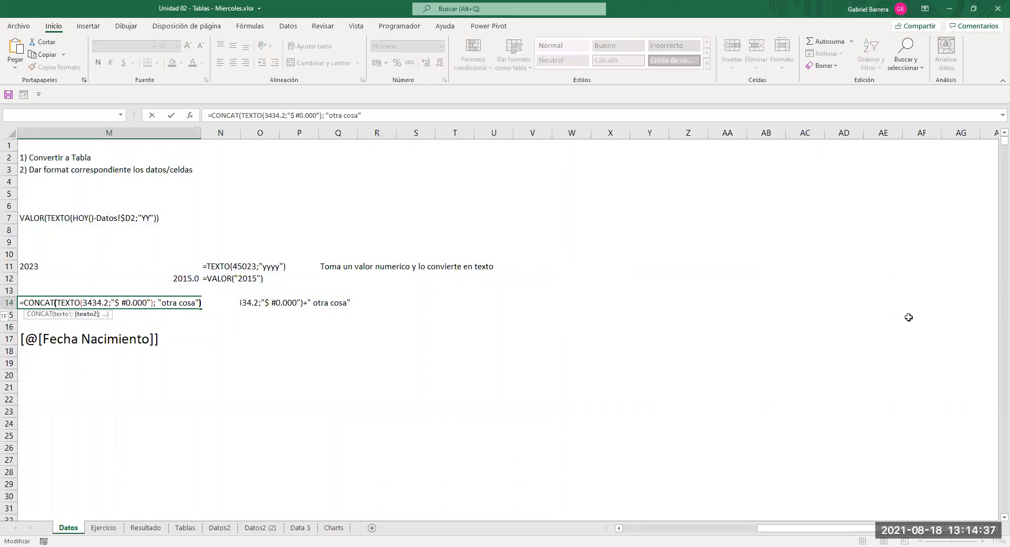
{"action": "key", "text": "Return"}
Narrow column M to slightly more than the width of the M14 result.
{"action": "scroll", "coordinate": [909, 317], "scroll_direction": "left", "scroll_amount": 5}
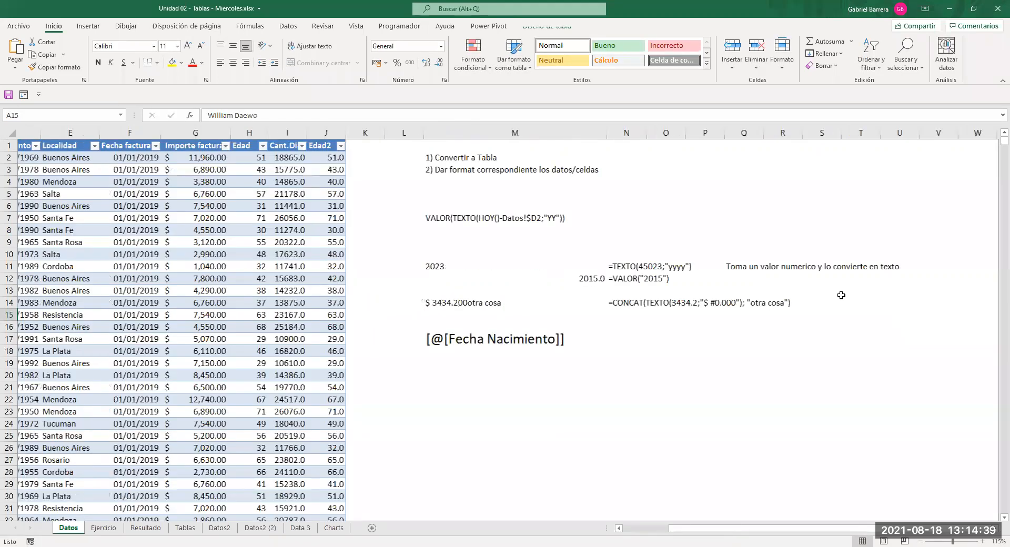
{"action": "key", "text": "Up"}
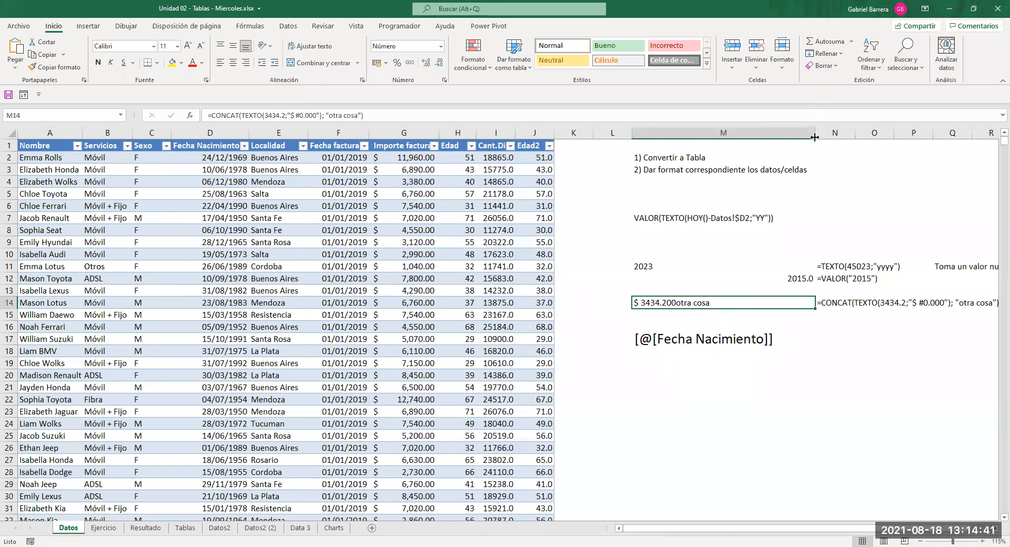
{"action": "left_click_drag", "start_coordinate": [814, 137], "coordinate": [735, 150]}
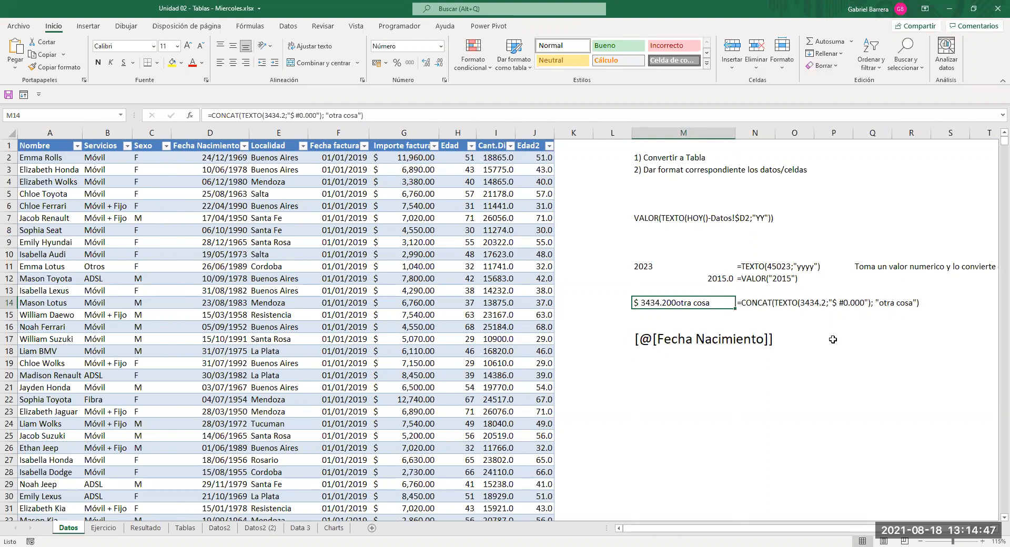
Remove the CONCAT wrapper and the "otra cosa" argument from M14, leaving =TEXTO(3434.2;"$ #0.000").
{"action": "key", "text": "F2"}
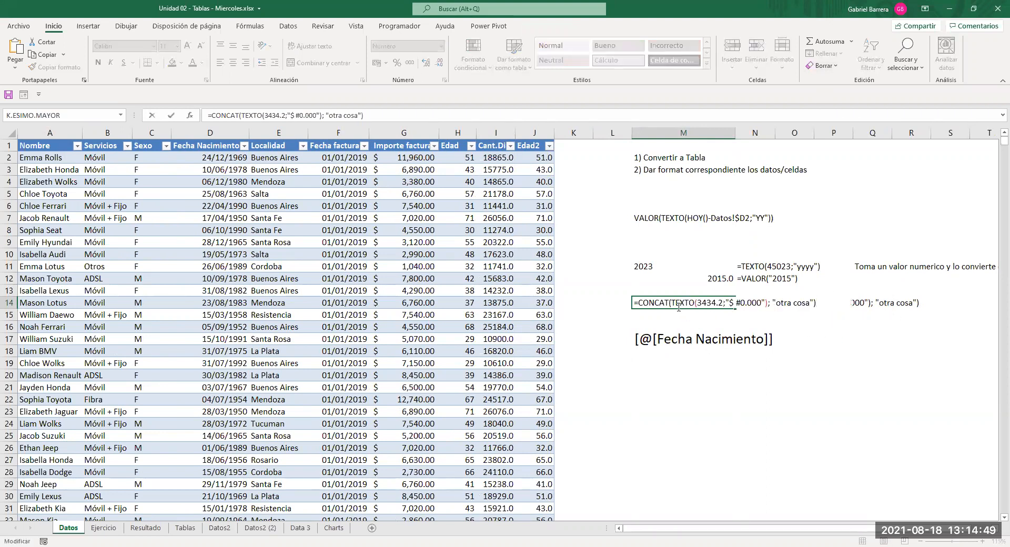
{"action": "double_click", "coordinate": [659, 302]}
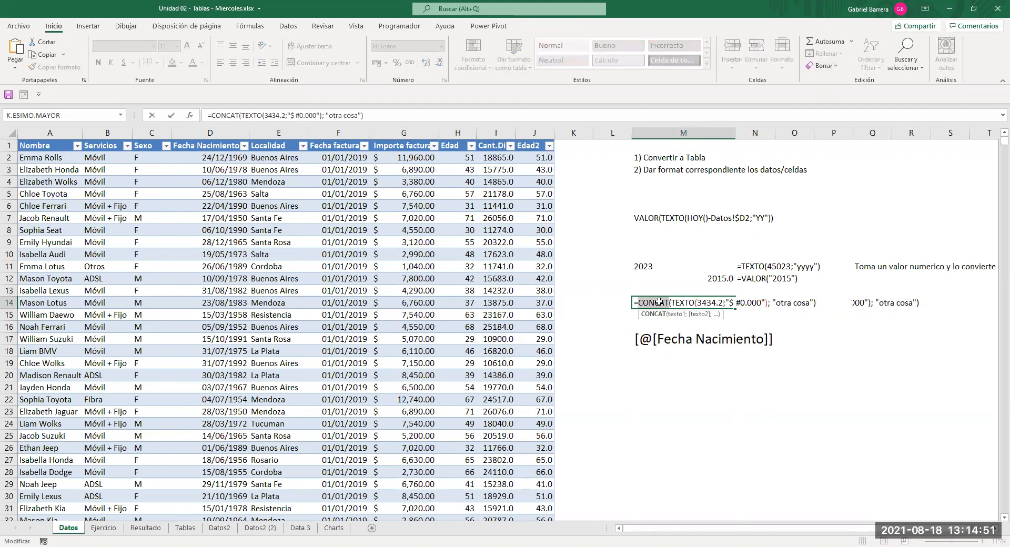
{"action": "key", "text": "Delete"}
{"action": "key", "text": "Delete"}
{"action": "key", "text": "shift+Left"}
{"action": "key", "text": "Delete"}
{"action": "key", "text": "ctrl+Return"}
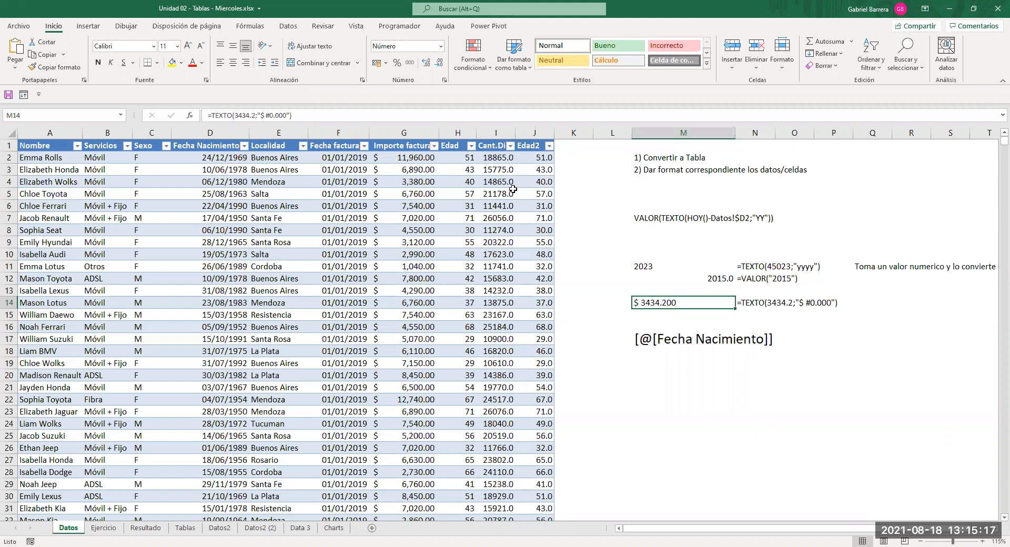
Review the Cant.Dias and Edad2 formulas in row 2 and how Edad2 draws on the Cant.Dias column.
{"action": "left_click", "coordinate": [493, 158]}
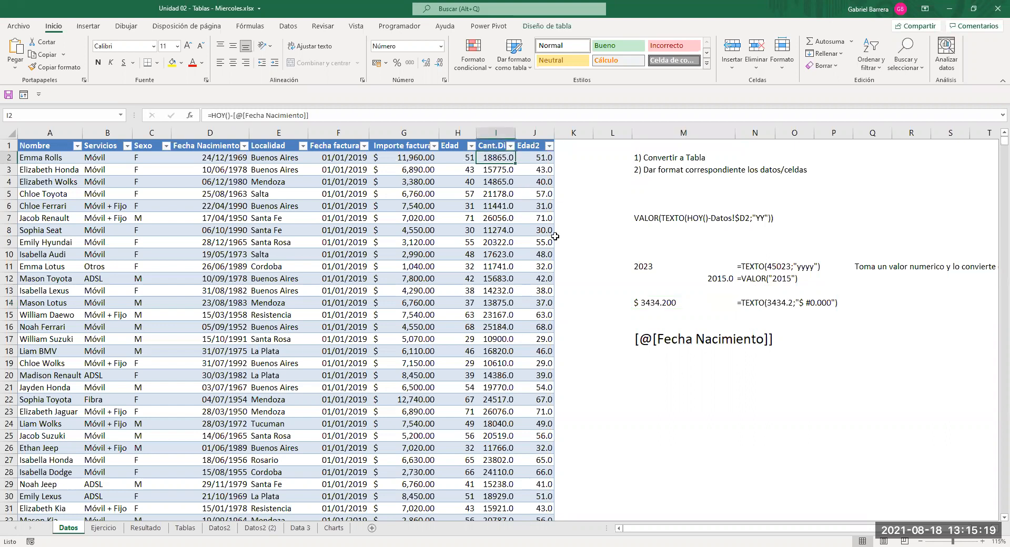
{"action": "left_click", "coordinate": [537, 160]}
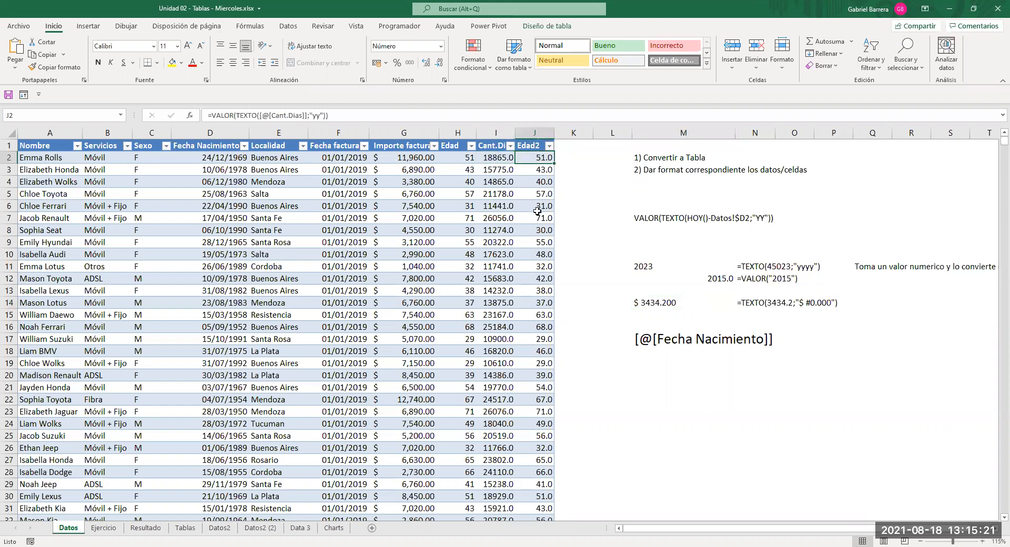
{"action": "key", "text": "F2"}
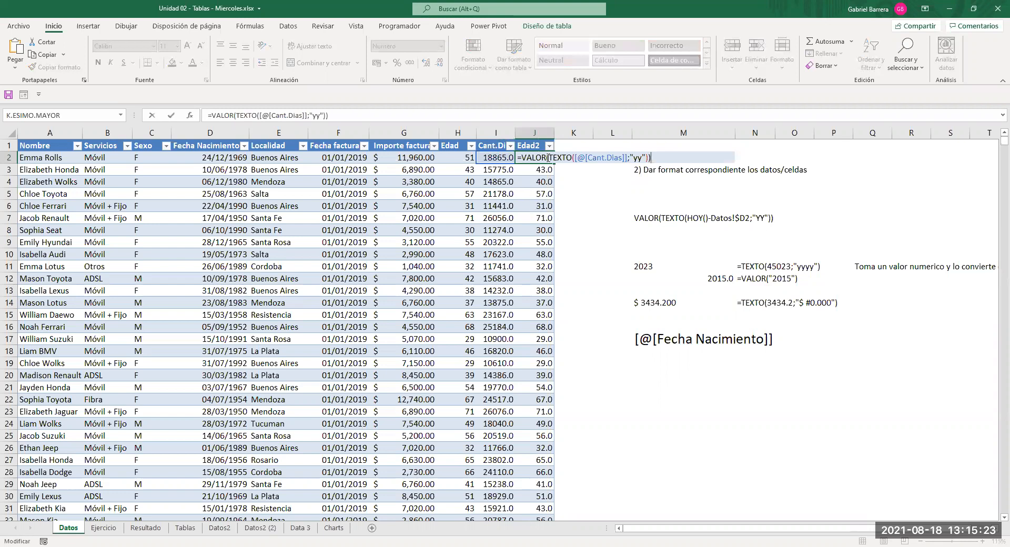
{"action": "key", "text": "Escape"}
{"action": "left_click", "coordinate": [500, 140]}
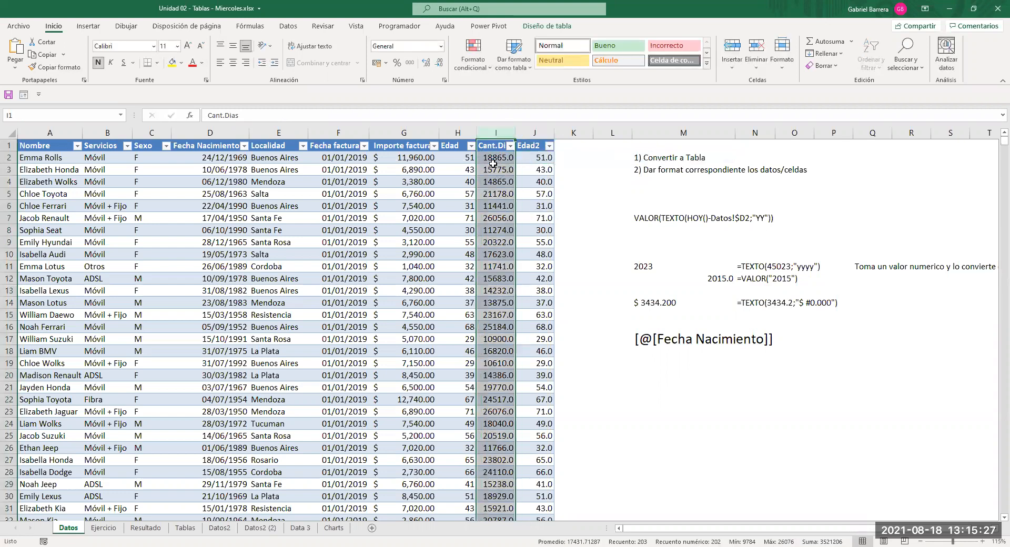
Highlight the [@[Fecha Nacimiento]] reference in the I2 formula and compare it with the note in M16.
{"action": "double_click", "coordinate": [492, 159]}
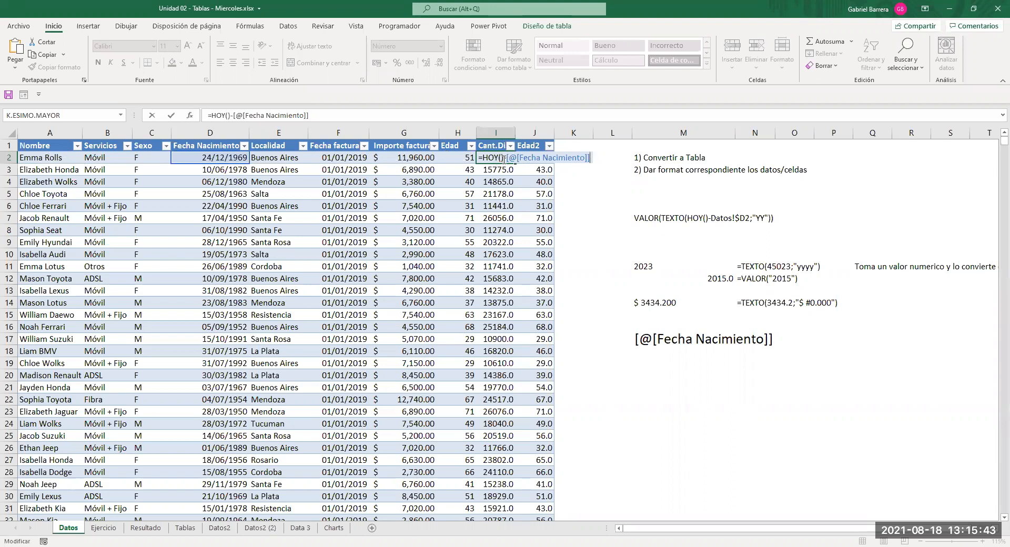
{"action": "left_click_drag", "start_coordinate": [504, 158], "coordinate": [594, 156]}
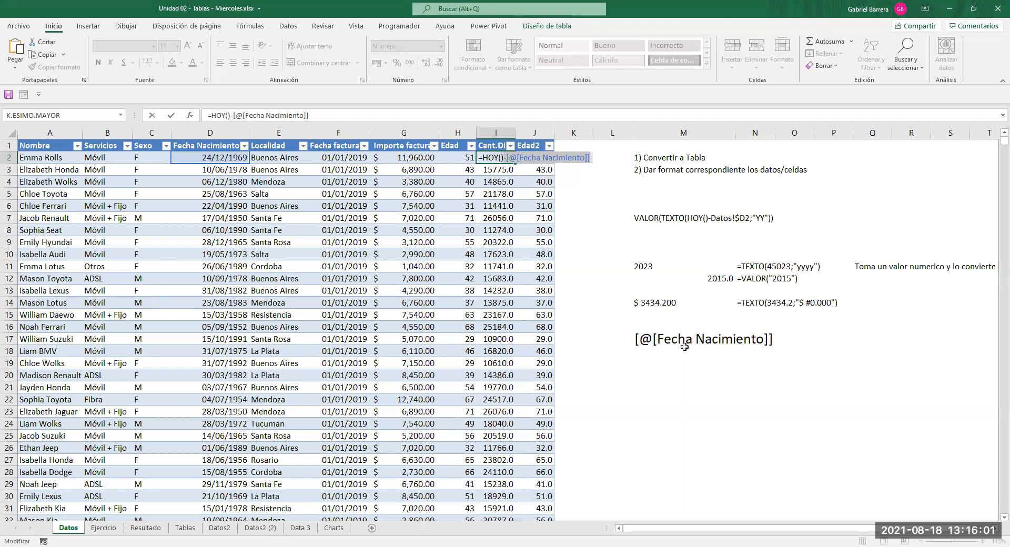
{"action": "key", "text": "ctrl+Return"}
{"action": "left_click", "coordinate": [637, 339]}
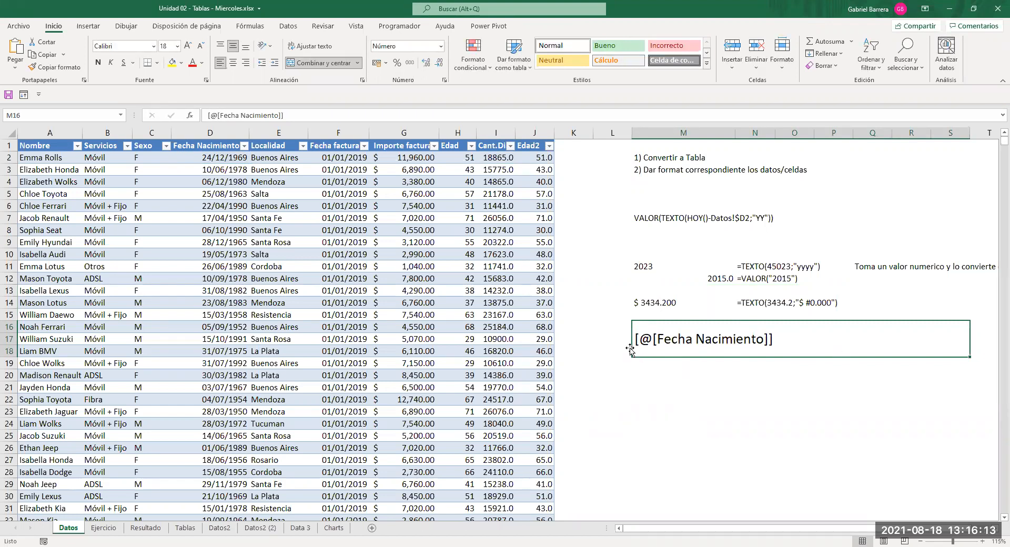
Examine the I2 formula again, highlighting the structured reference that is subtracted from HOY().
{"action": "left_click", "coordinate": [494, 157]}
{"action": "key", "text": "F2"}
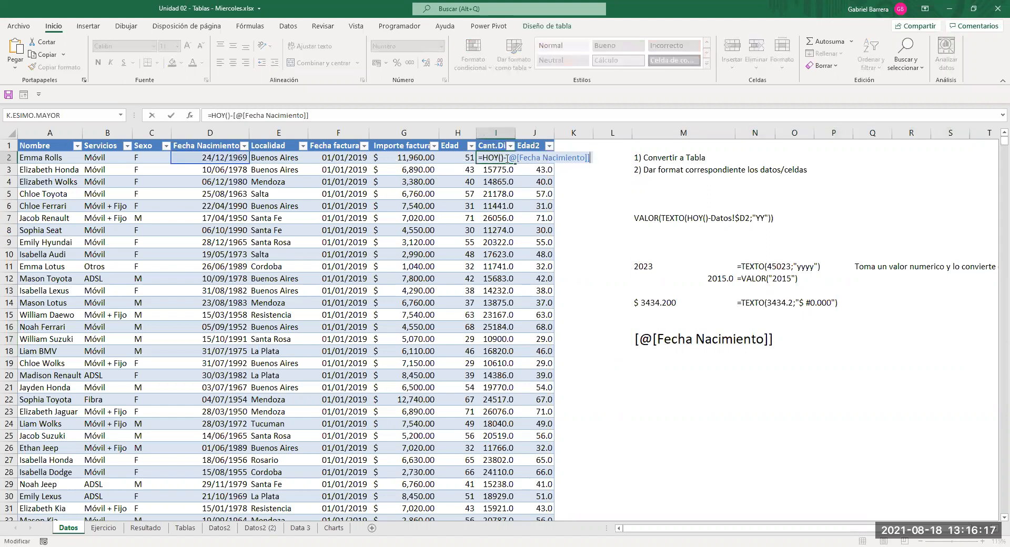
{"action": "left_click", "coordinate": [480, 158]}
{"action": "left_click", "coordinate": [528, 157]}
{"action": "left_click_drag", "start_coordinate": [507, 158], "coordinate": [596, 157]}
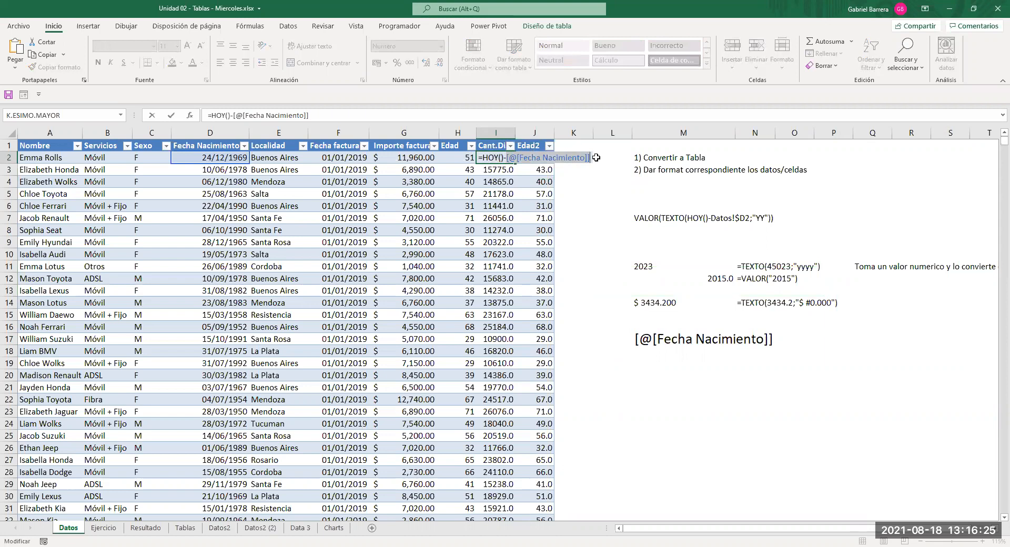
{"action": "key", "text": "Escape"}
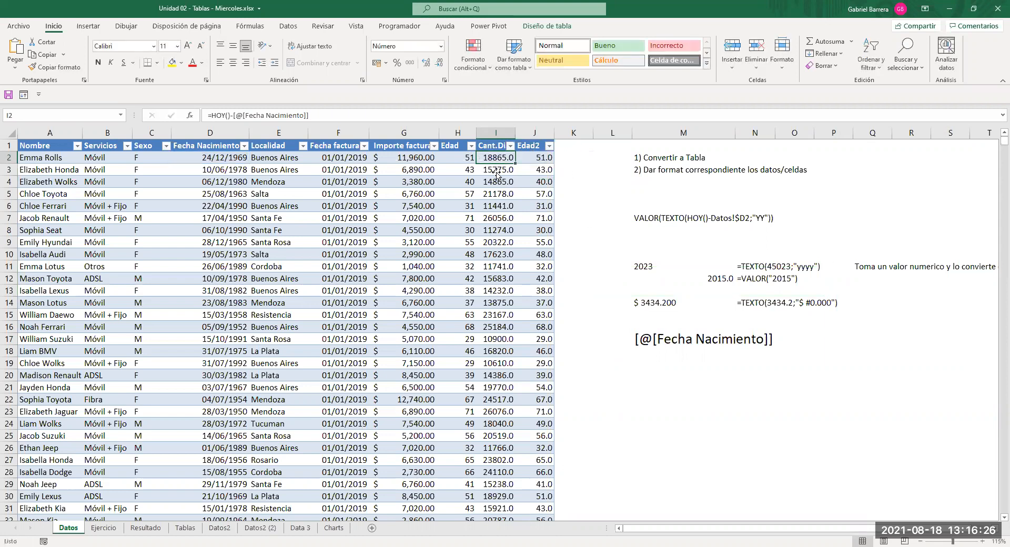
Enter the formula =HOY() in cell M21.
{"action": "left_click", "coordinate": [653, 391]}
{"action": "type", "text": "=h"}
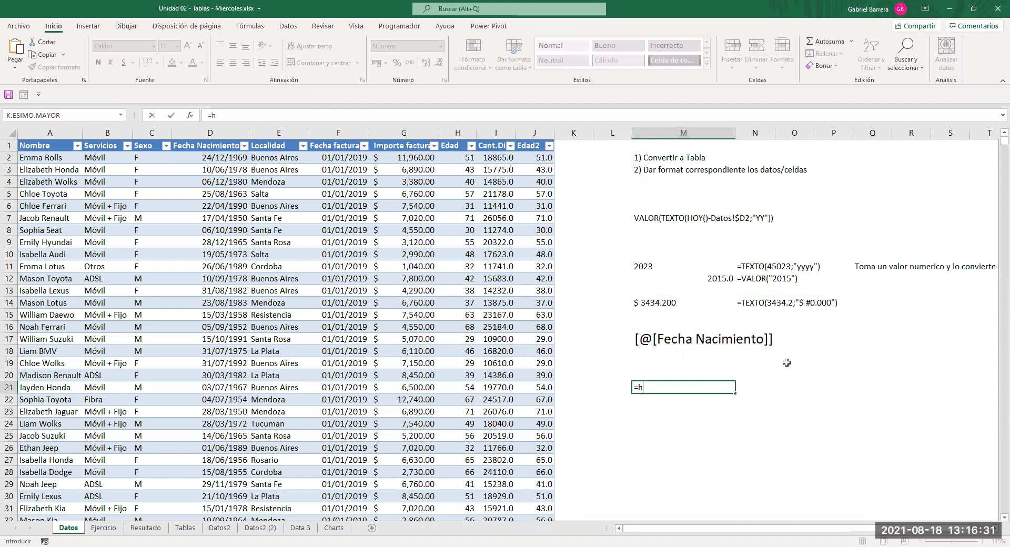
{"action": "type", "text": "oy()"}
{"action": "key", "text": "Return"}
{"action": "key", "text": "Up"}
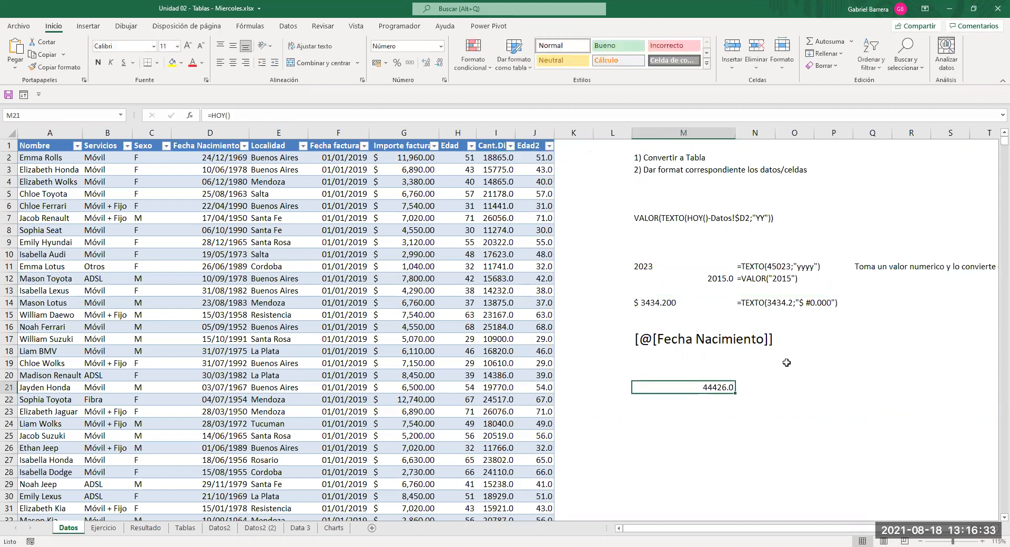
{"action": "key", "text": "F2"}
{"action": "key", "text": "Escape"}
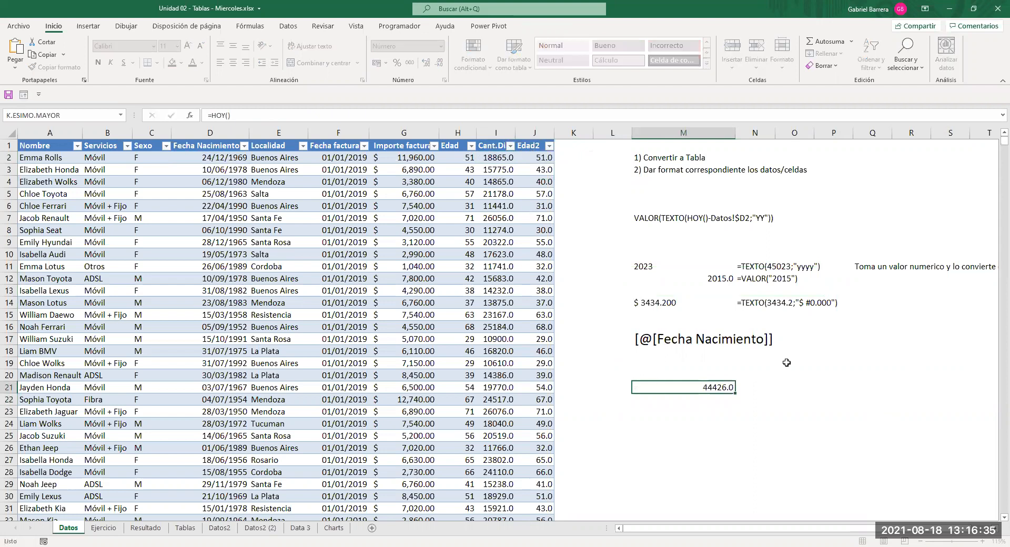
Copy the formula-text cell N14 into N21 so it displays the formula of M21.
{"action": "left_click", "coordinate": [755, 301]}
{"action": "key", "text": "ctrl+c"}
{"action": "left_click", "coordinate": [760, 384]}
{"action": "key", "text": "ctrl+v"}
{"action": "key", "text": "Left"}
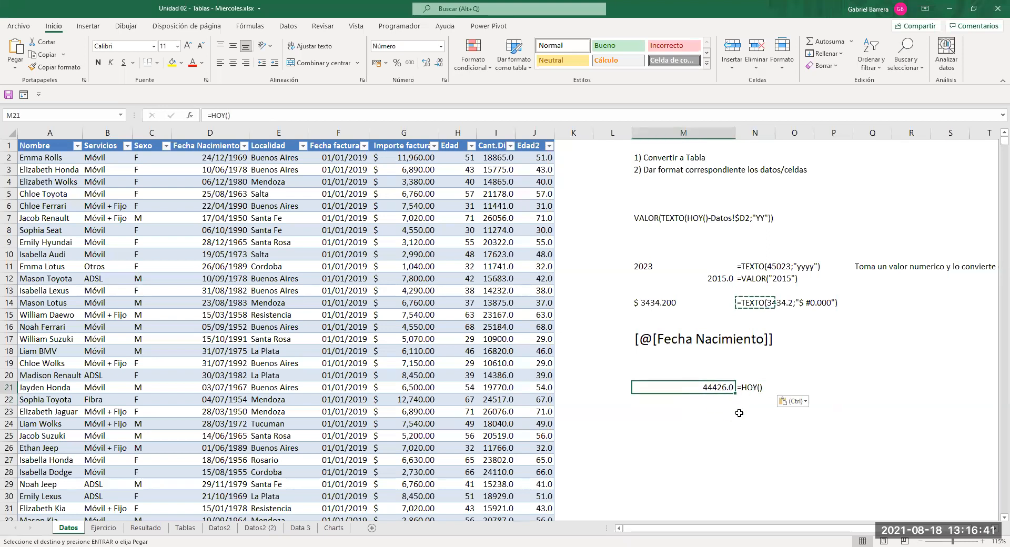
{"action": "key", "text": "Escape"}
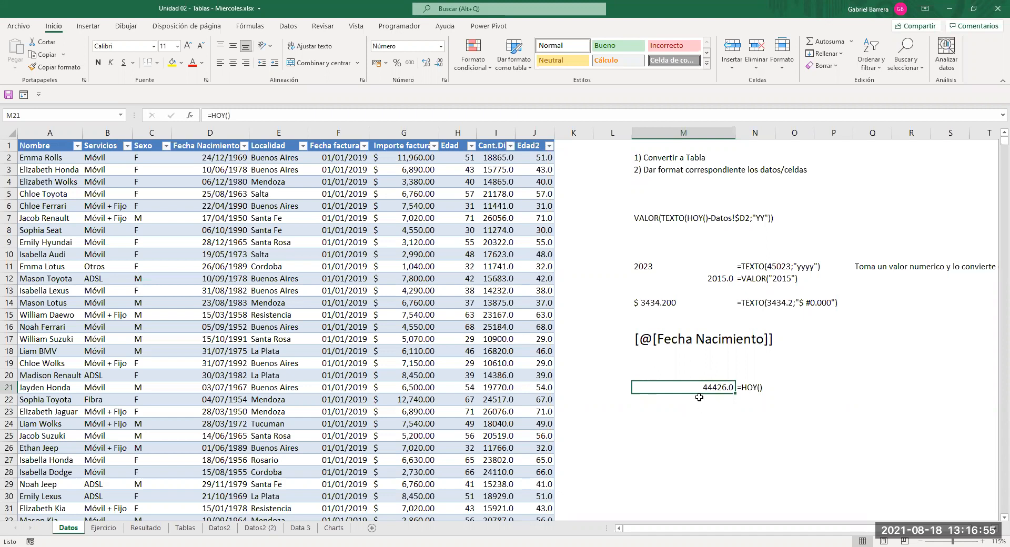
Enter the date 01/01/1900 in cell N22.
{"action": "left_click", "coordinate": [751, 403]}
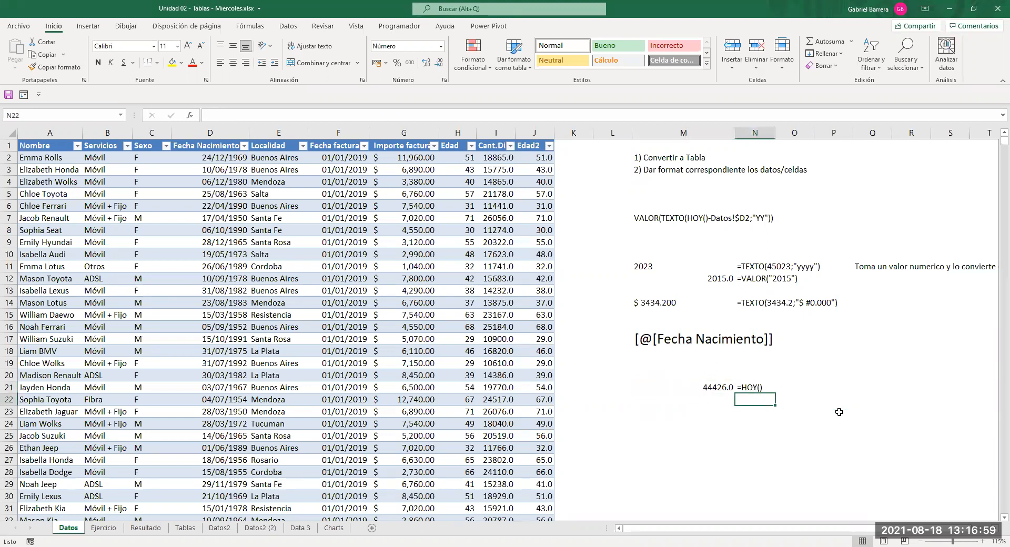
{"action": "type", "text": "01/01/1900"}
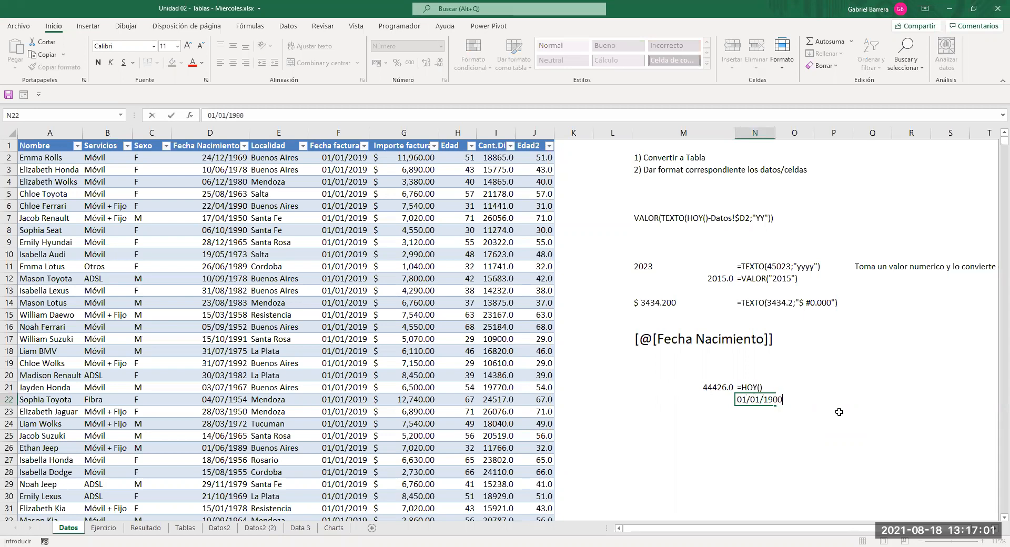
{"action": "key", "text": "Return"}
{"action": "left_click", "coordinate": [765, 400]}
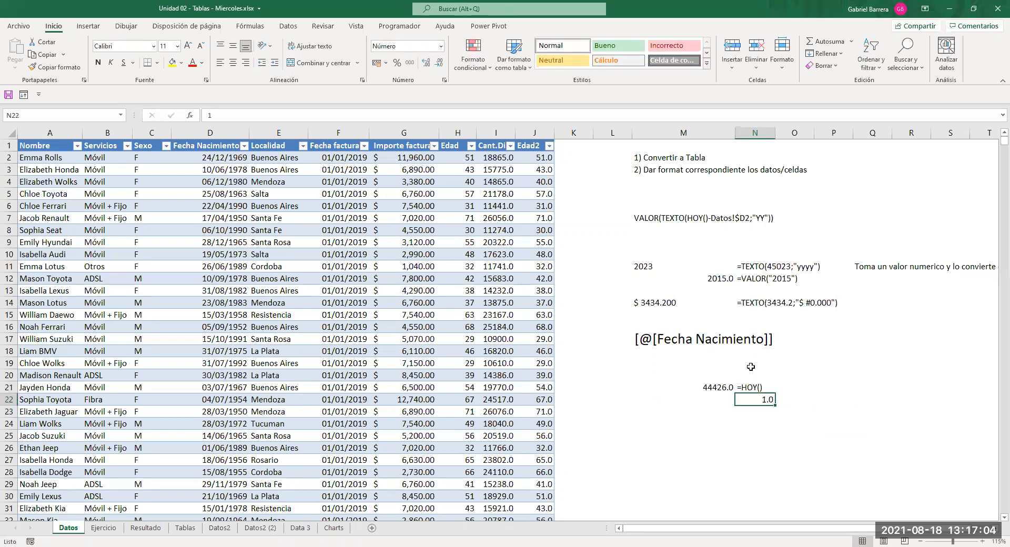
Clear the formatting of N22 and apply the short date format (Fecha corta).
{"action": "left_click", "coordinate": [821, 65]}
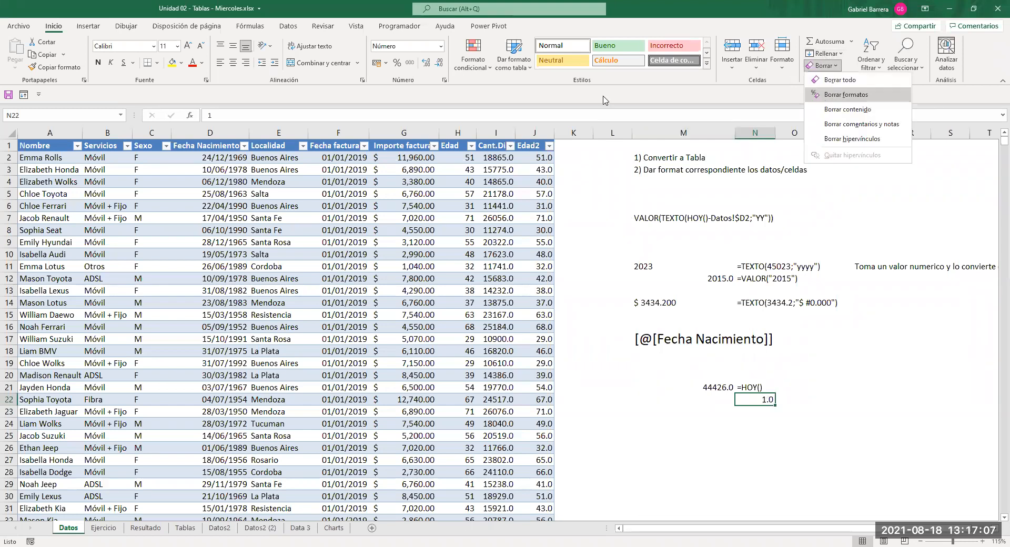
{"action": "left_click", "coordinate": [846, 94]}
{"action": "left_click", "coordinate": [440, 46]}
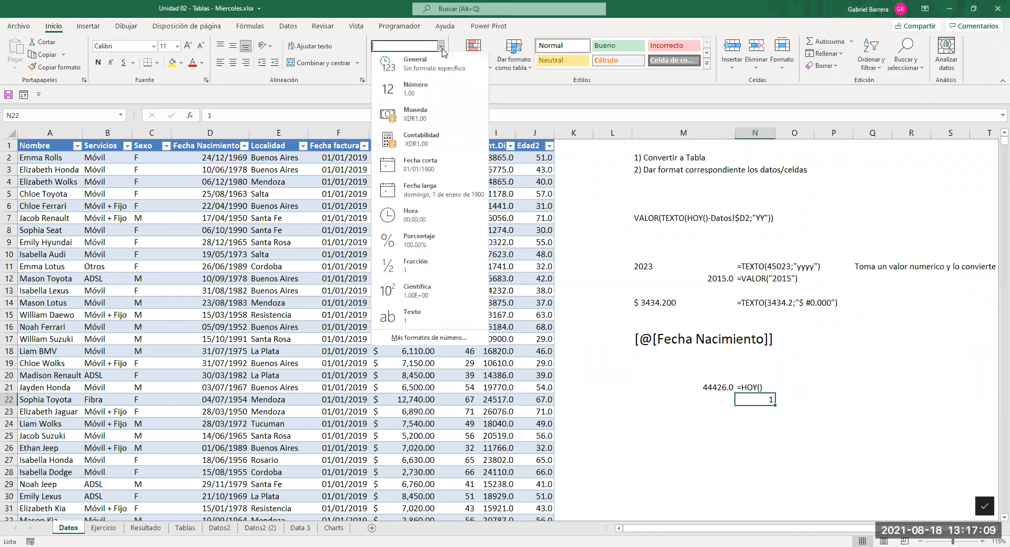
{"action": "left_click", "coordinate": [413, 167]}
{"action": "left_click", "coordinate": [710, 436]}
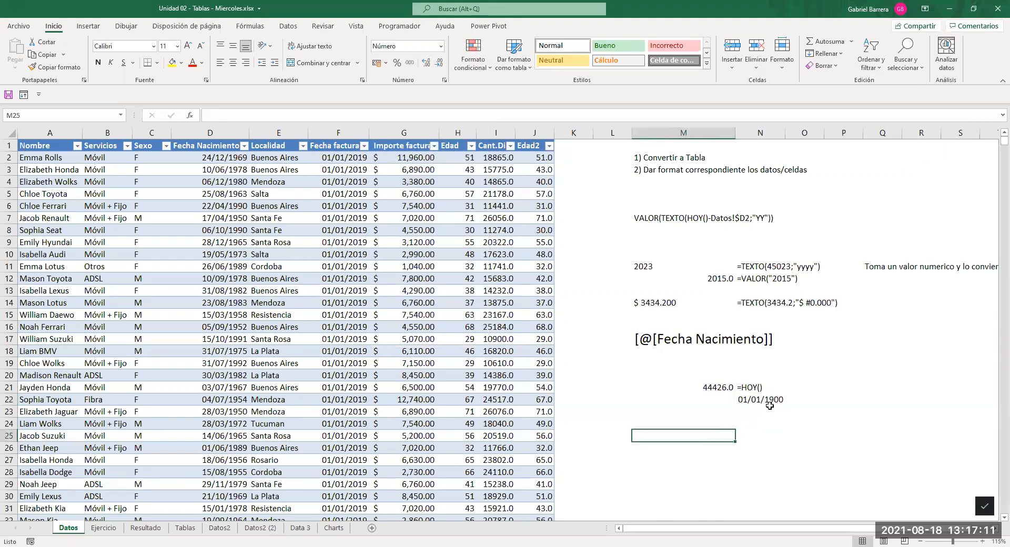
Compare the reference date in N22, the HOY() value in M21 and the first Fecha Nacimiento entry in D2.
{"action": "left_click", "coordinate": [753, 402]}
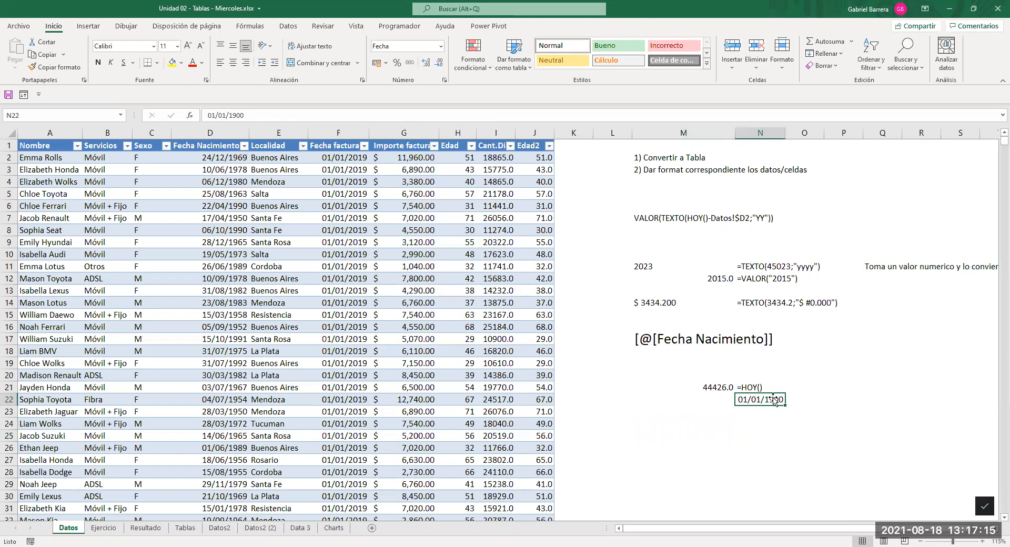
{"action": "left_click", "coordinate": [717, 388]}
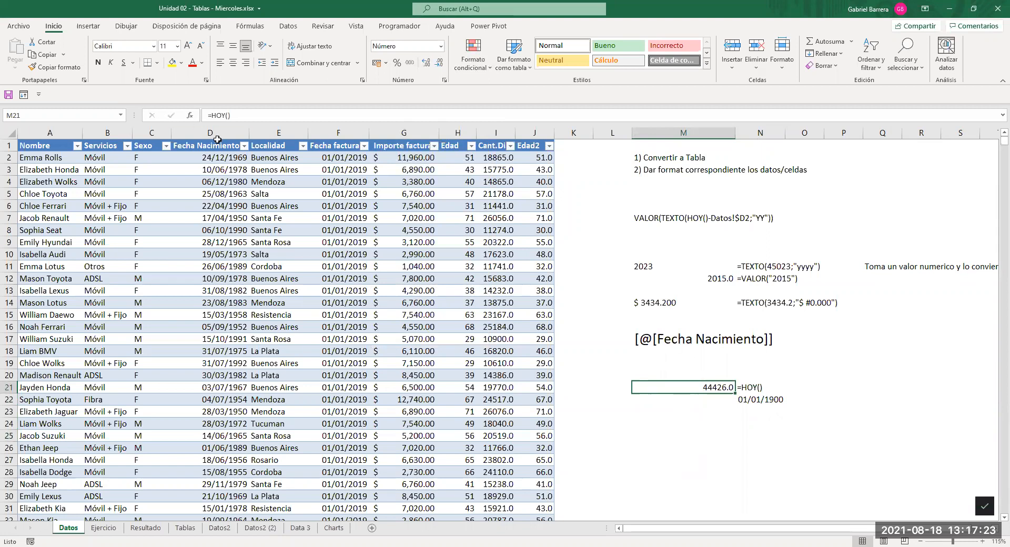
{"action": "left_click", "coordinate": [225, 160]}
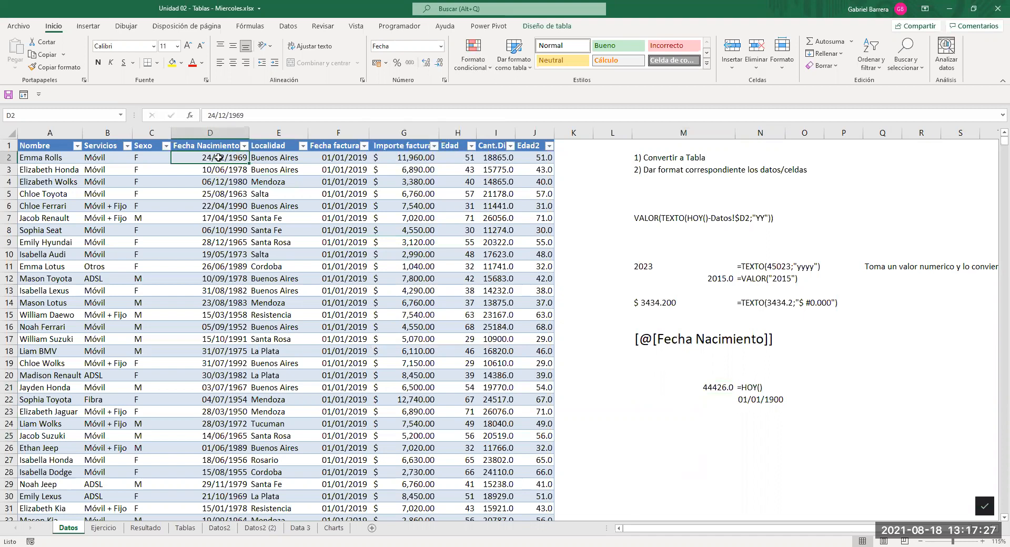
Review the HOY() value in M21, the first birth date in D2 and the Cant.Dias subtraction formula in I2.
{"action": "left_click", "coordinate": [721, 389]}
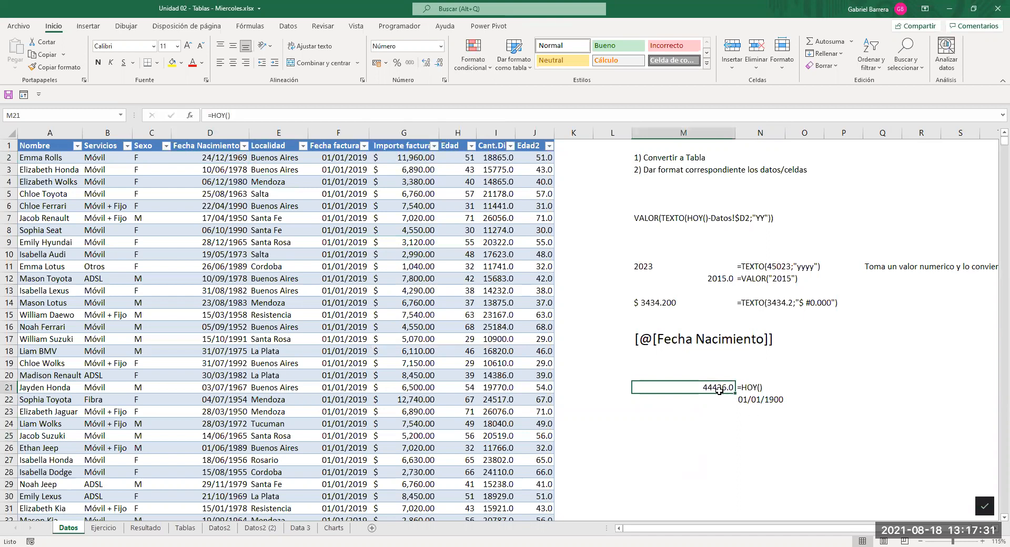
{"action": "left_click", "coordinate": [216, 156]}
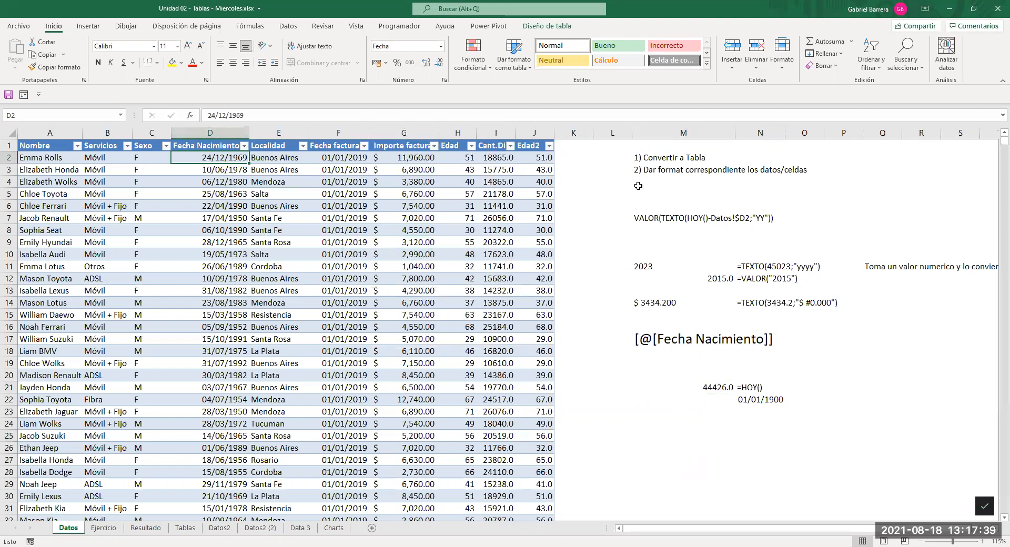
{"action": "left_click", "coordinate": [495, 132]}
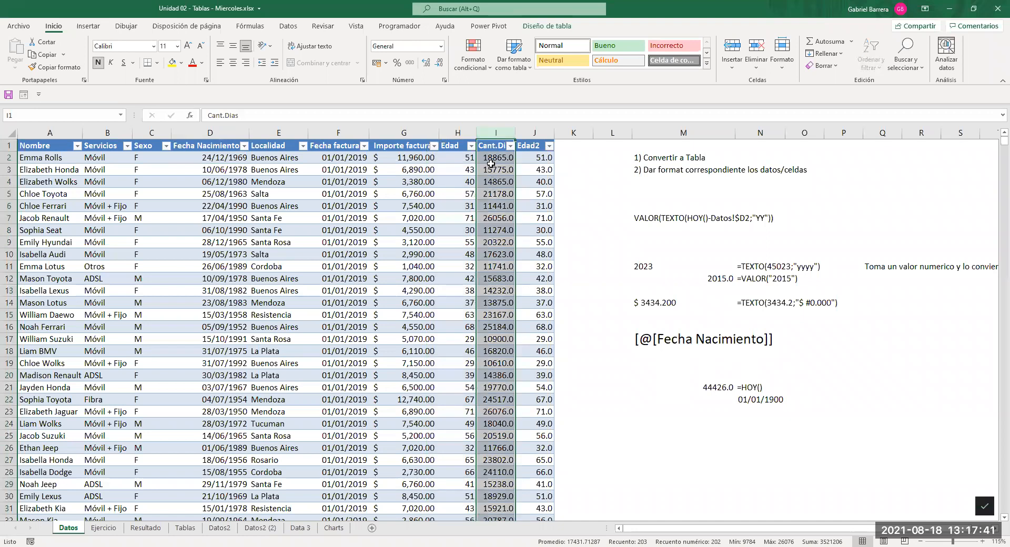
{"action": "left_click", "coordinate": [491, 159]}
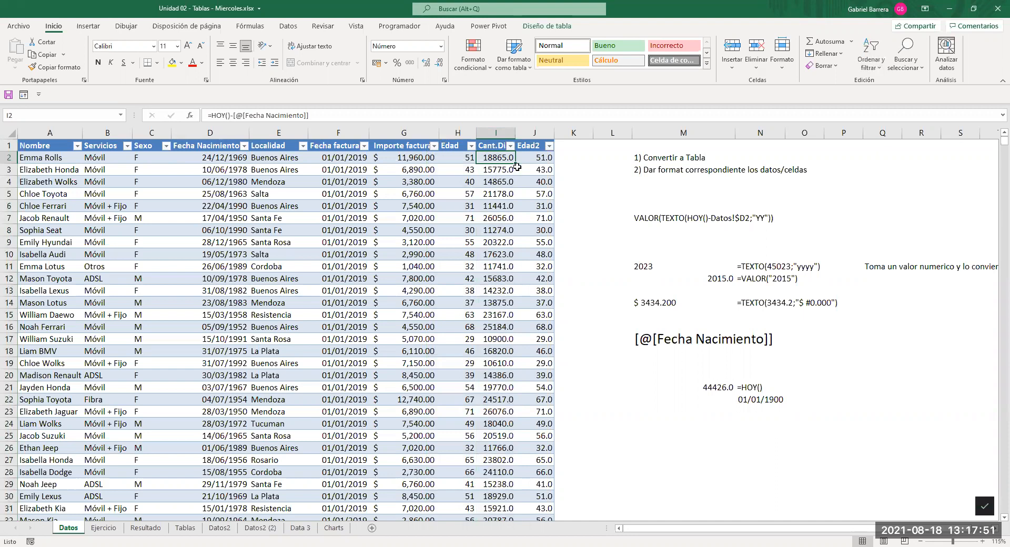
Examine the Edad2 formula in J2, highlighting its [@[Cant.Dias]] argument and the TEXTO function nested inside VALOR.
{"action": "left_click", "coordinate": [530, 158]}
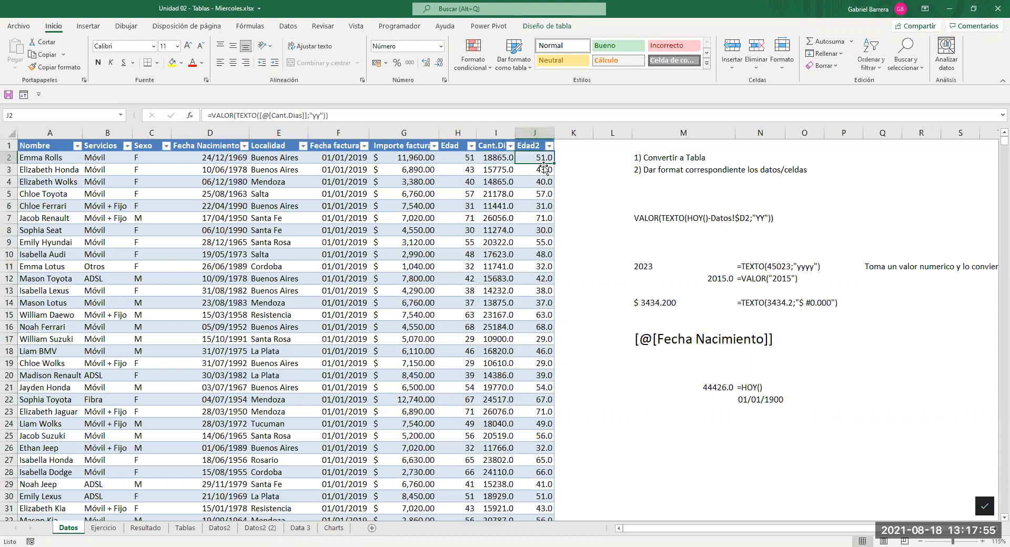
{"action": "double_click", "coordinate": [526, 158]}
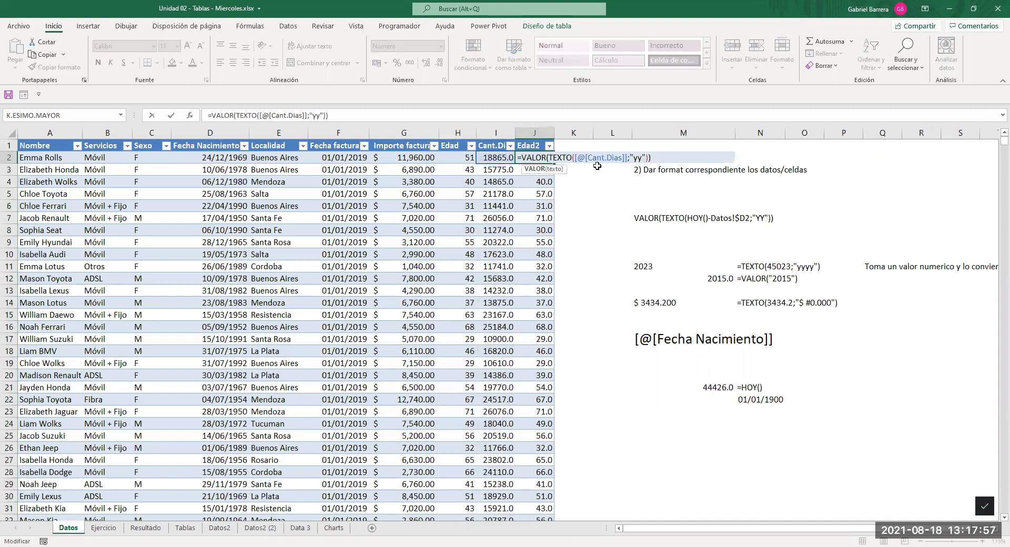
{"action": "left_click_drag", "start_coordinate": [575, 158], "coordinate": [628, 159]}
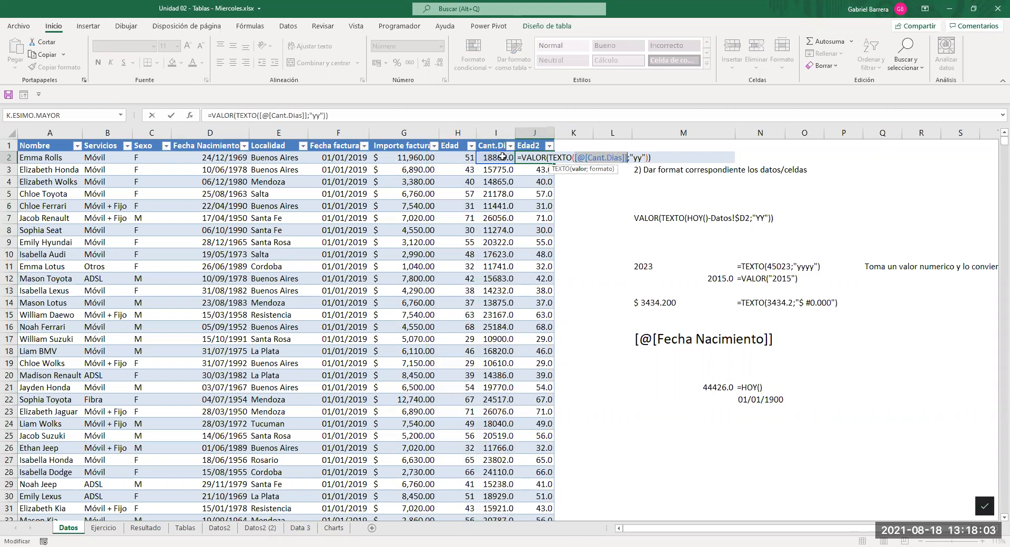
{"action": "left_click_drag", "start_coordinate": [547, 158], "coordinate": [646, 158]}
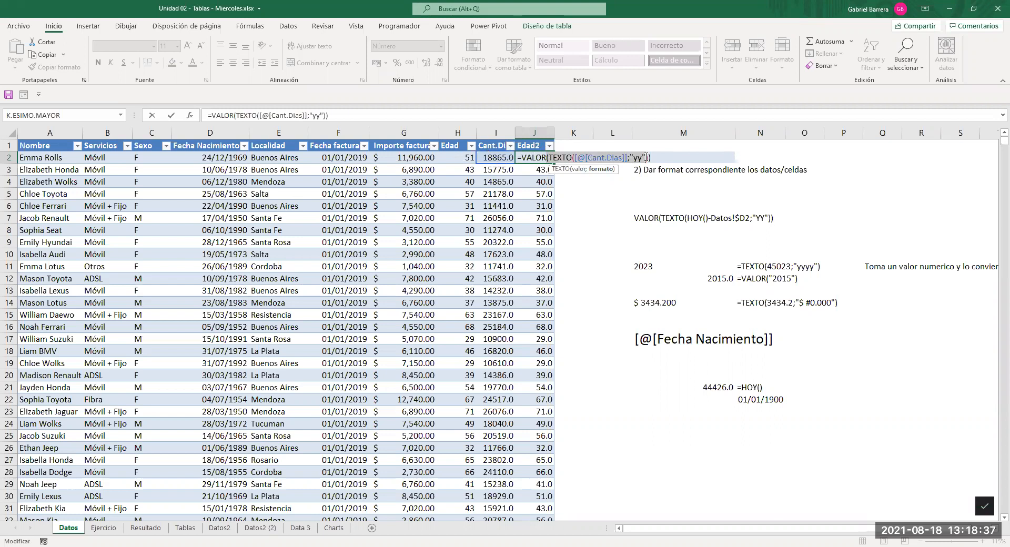
{"action": "left_click", "coordinate": [588, 157]}
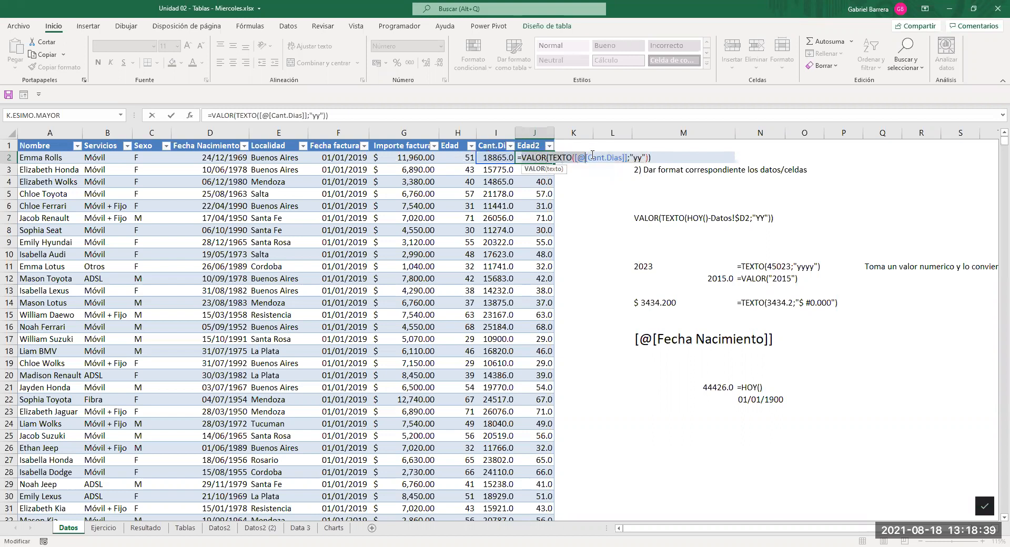
{"action": "left_click", "coordinate": [652, 157]}
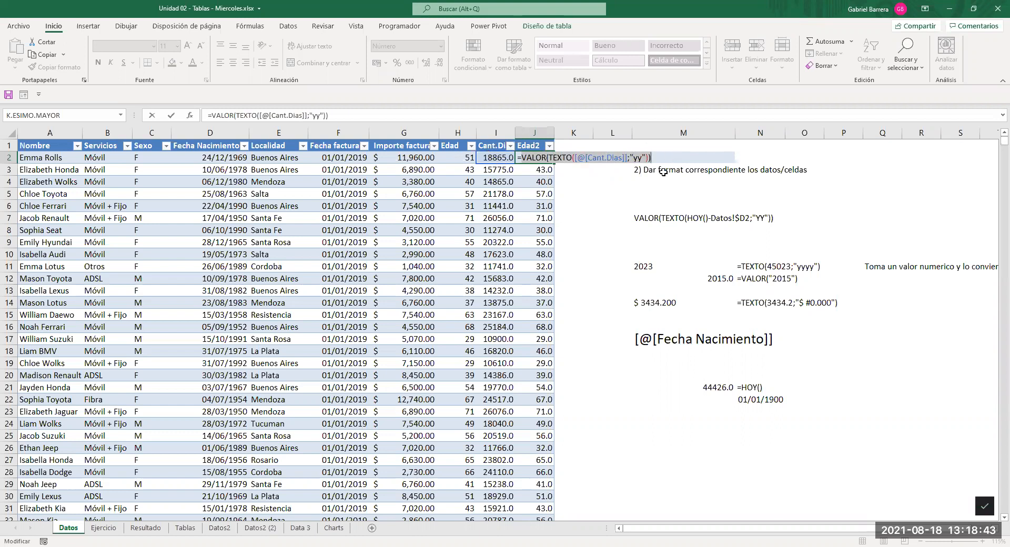
{"action": "key", "text": "ctrl+Return"}
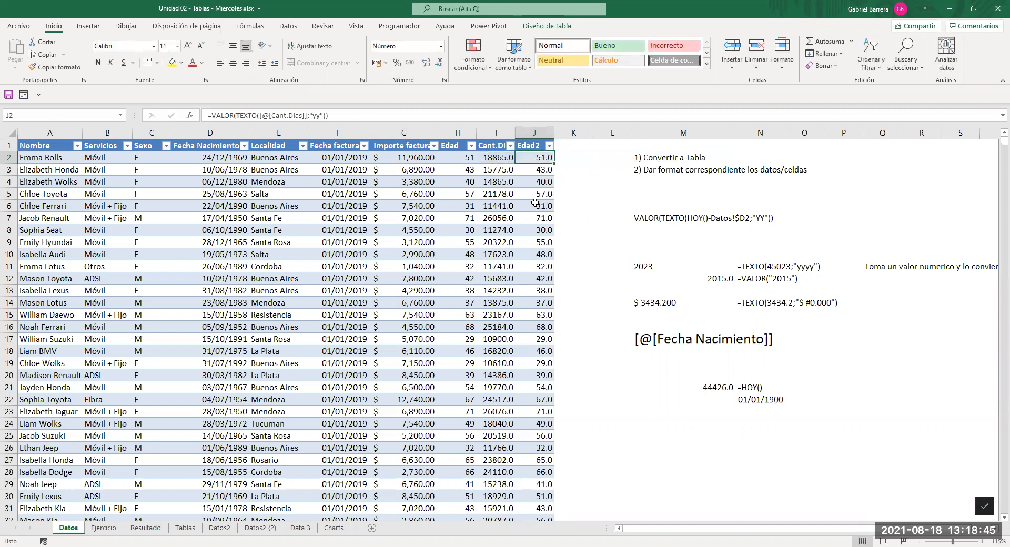
Evaluate only the [@[Cant.Dias]] reference inside the Edad2 formula in J2.
{"action": "key", "text": "F2"}
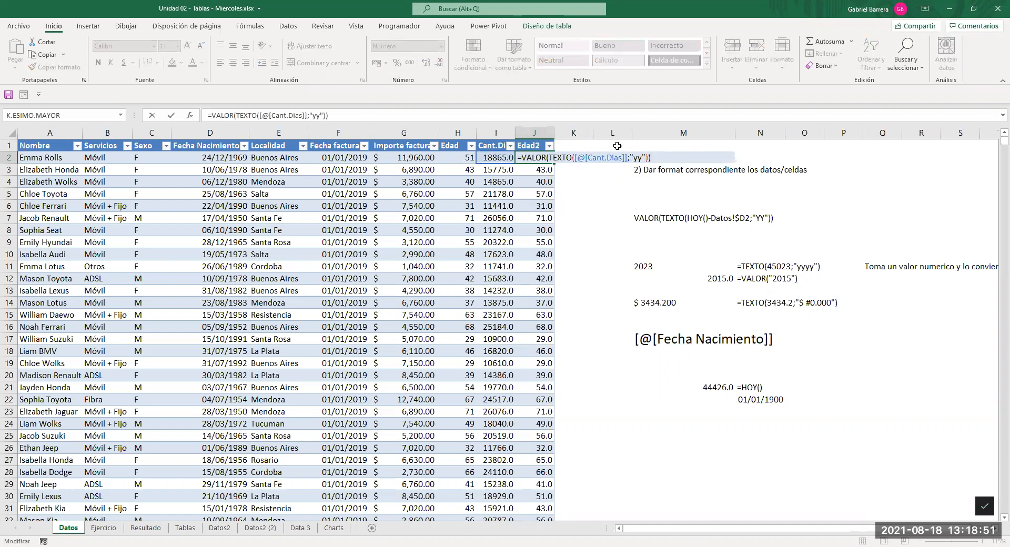
{"action": "left_click", "coordinate": [576, 157]}
{"action": "left_click_drag", "start_coordinate": [586, 155], "coordinate": [628, 157]}
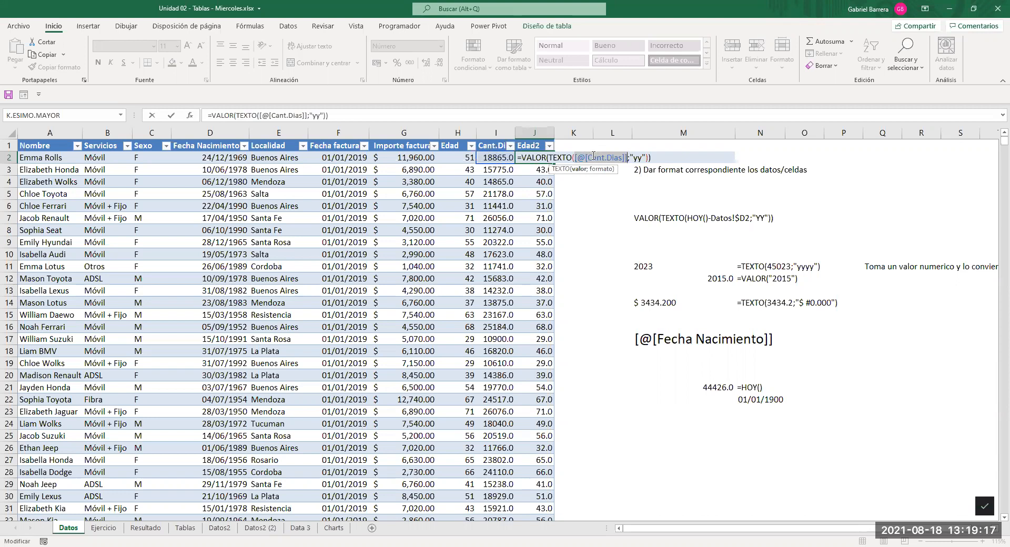
{"action": "key", "text": "F9"}
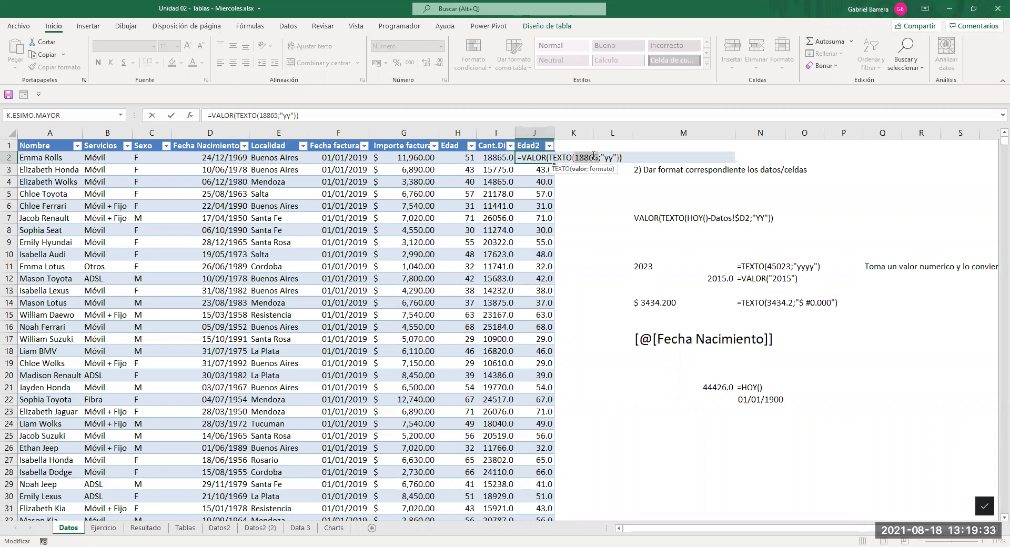
Evaluate the whole TEXTO function, including its "yy" format, inside the J2 formula.
{"action": "key", "text": "Left"}
{"action": "key", "text": "Left"}
{"action": "key", "text": "Left"}
{"action": "key", "text": "Left"}
{"action": "key", "text": "Left"}
{"action": "key", "text": "Left"}
{"action": "key", "text": "shift+Right"}
{"action": "key", "text": "shift+Right"}
{"action": "key", "text": "shift+Right"}
{"action": "key", "text": "shift+Right"}
{"action": "key", "text": "shift+Right"}
{"action": "key", "text": "shift+Right"}
{"action": "key", "text": "shift+Right"}
{"action": "key", "text": "shift+Right"}
{"action": "key", "text": "shift+Right"}
{"action": "key", "text": "shift+Right"}
{"action": "key", "text": "shift+Right"}
{"action": "key", "text": "shift+Right"}
{"action": "key", "text": "shift+Right"}
{"action": "key", "text": "shift+Right"}
{"action": "key", "text": "shift+Right"}
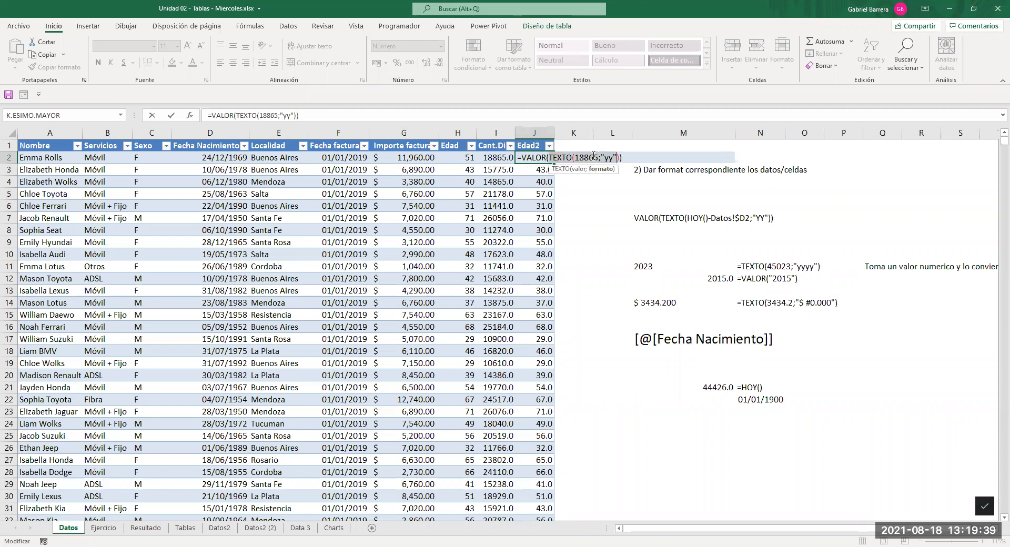
{"action": "key", "text": "shift+Right"}
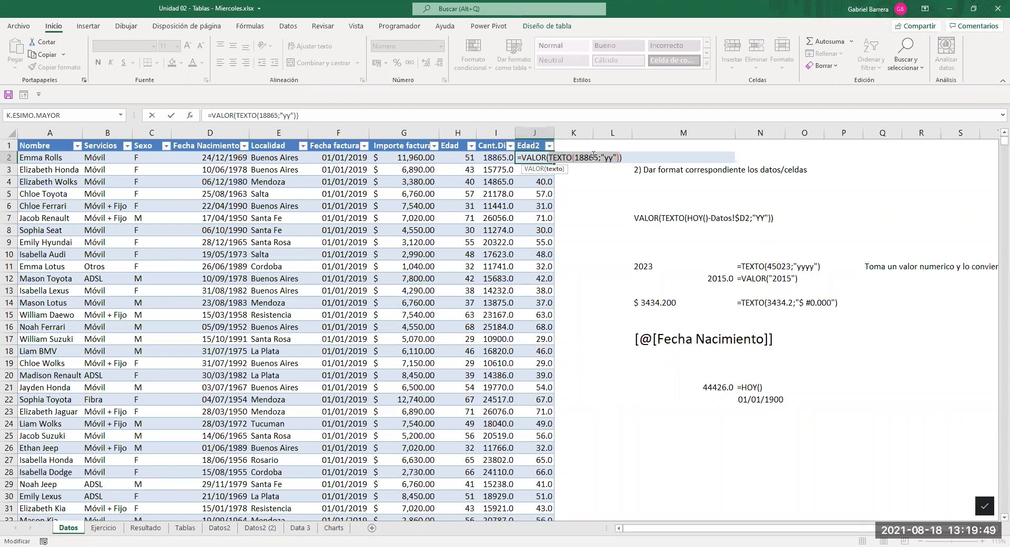
{"action": "key", "text": "F9"}
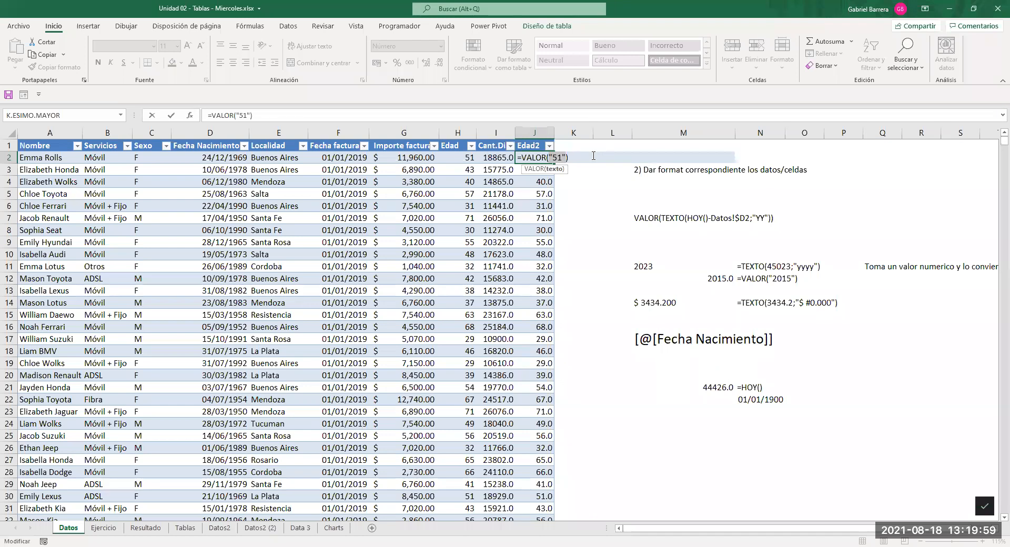
Evaluate the remaining VALOR("51") expression in J2 and enter the cell as =51.
{"action": "key", "text": "End"}
{"action": "key", "text": "shift+Left"}
{"action": "key", "text": "shift+Left"}
{"action": "key", "text": "shift+Left"}
{"action": "key", "text": "shift+Left"}
{"action": "key", "text": "shift+Left"}
{"action": "key", "text": "shift+Left"}
{"action": "key", "text": "shift+Left"}
{"action": "key", "text": "shift+Left"}
{"action": "key", "text": "shift+Left"}
{"action": "key", "text": "shift+Left"}
{"action": "key", "text": "shift+Left"}
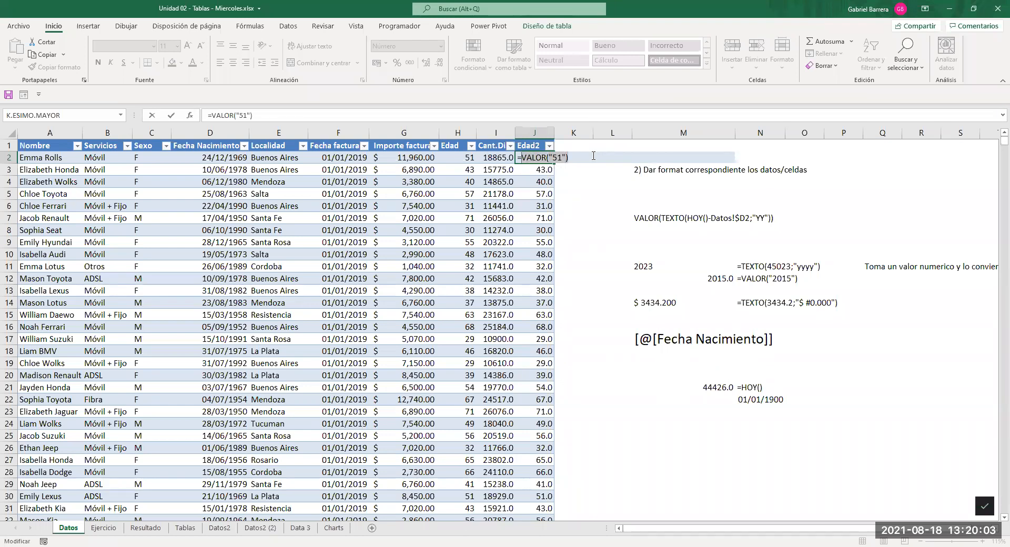
{"action": "type", "text": "51"}
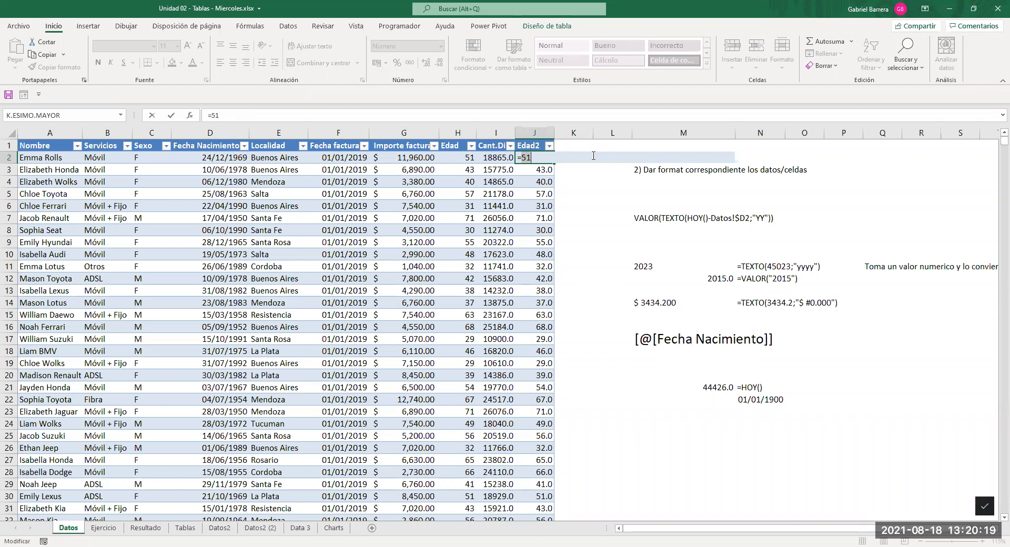
{"action": "key", "text": "ctrl+Return"}
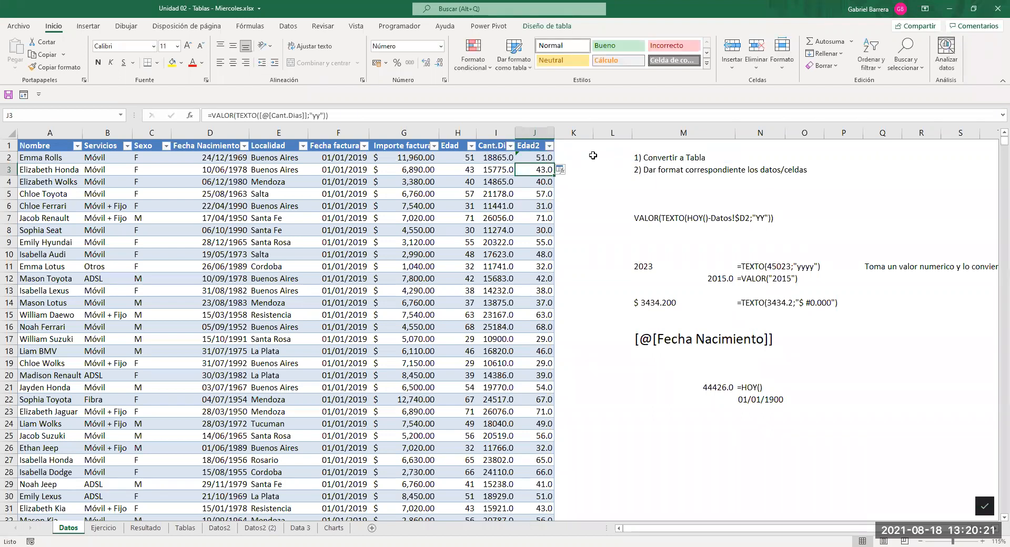
Inspect the constant stored in J2 and undo the replacement of its Edad2 formula.
{"action": "key", "text": "F2"}
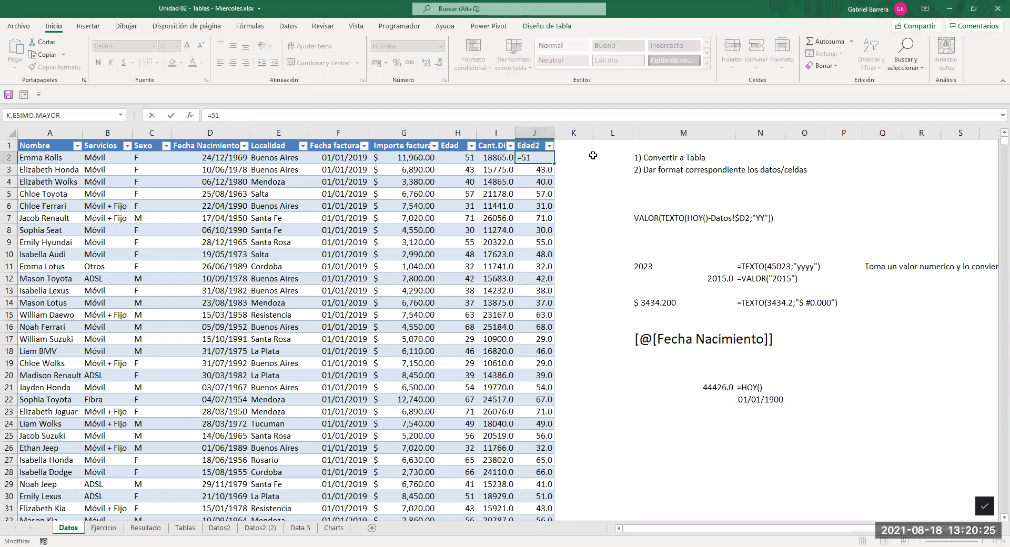
{"action": "key", "text": "ctrl+Return"}
{"action": "key", "text": "ctrl+z"}
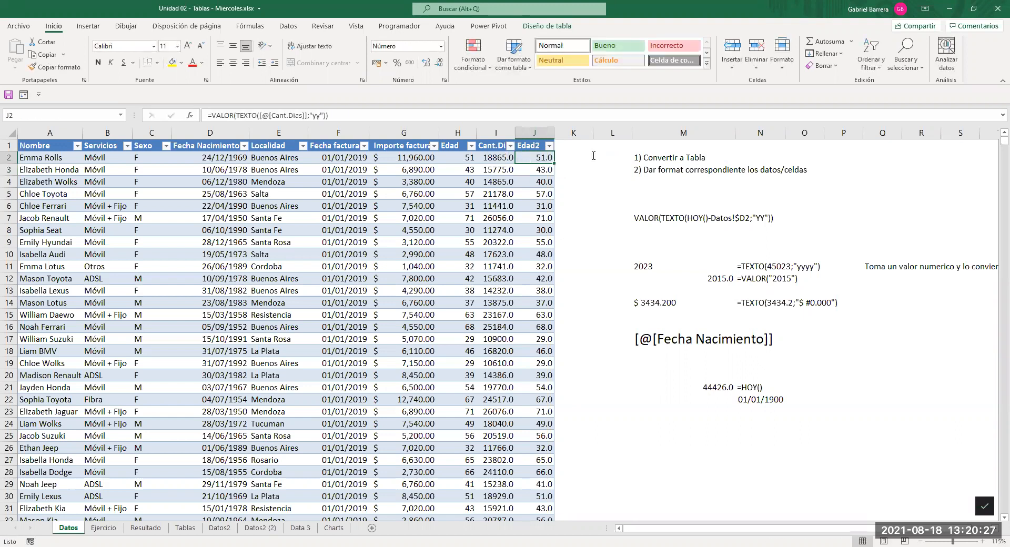
Review the VALOR and TEXTO formula in J2 against the sample formula in M7.
{"action": "key", "text": "F2"}
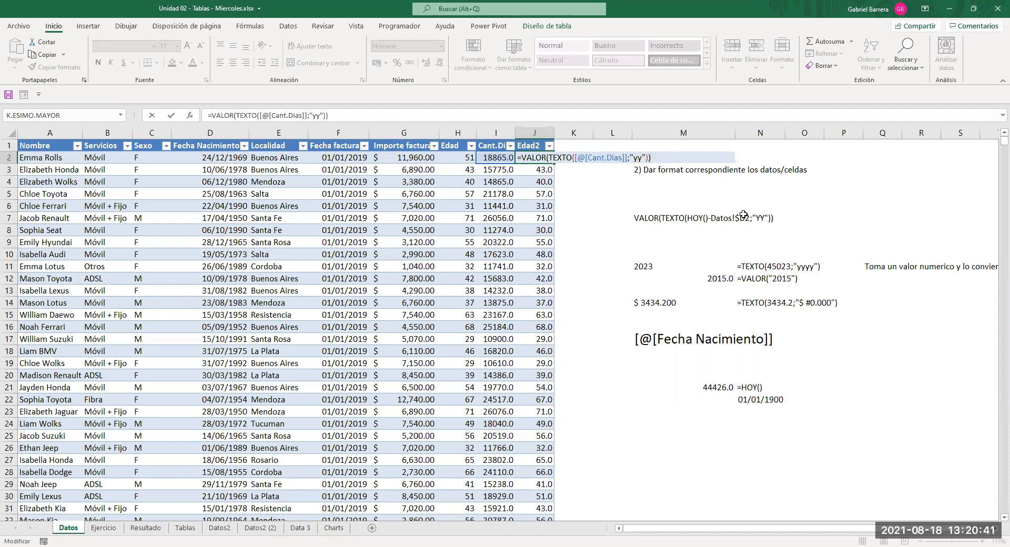
{"action": "key", "text": "ctrl+Return"}
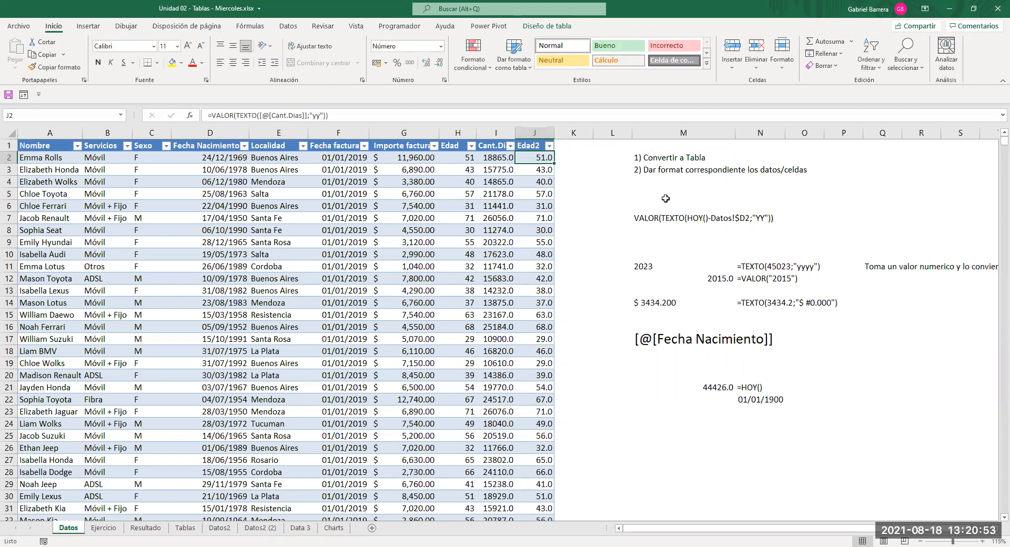
{"action": "key", "text": "F2"}
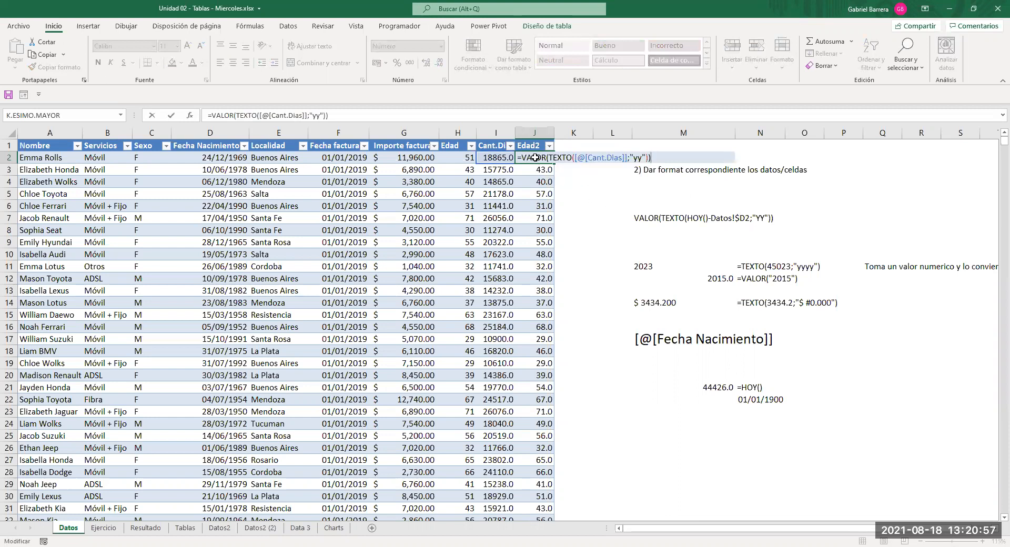
{"action": "key", "text": "Escape"}
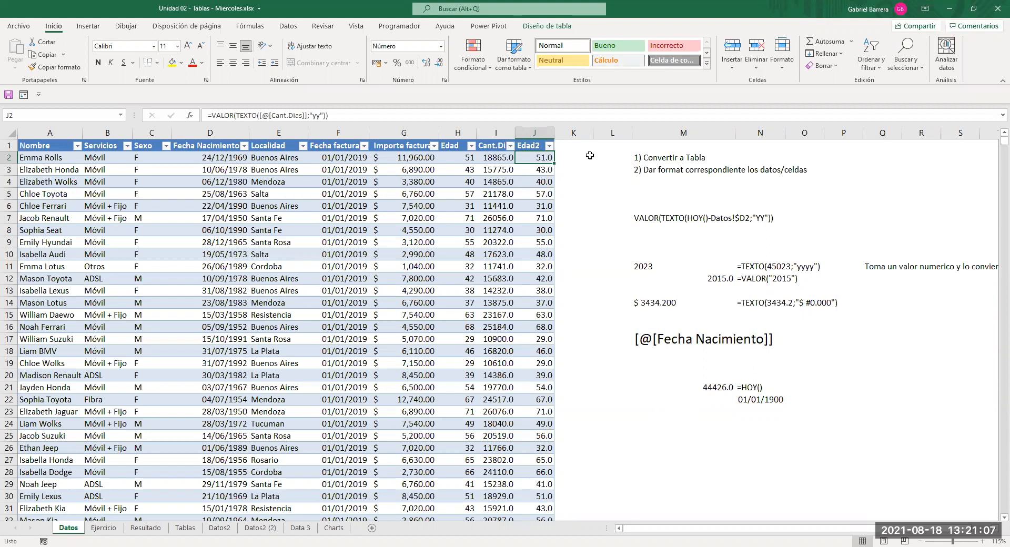
Remove the final O from the TEXTO function name in the J2 formula and enter it.
{"action": "key", "text": "F2"}
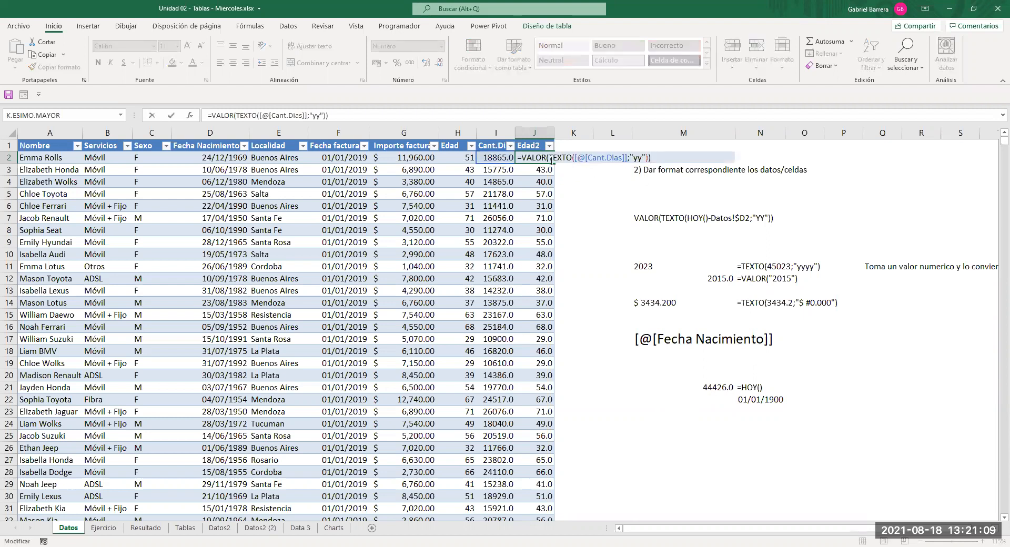
{"action": "left_click", "coordinate": [570, 158]}
{"action": "key", "text": "Delete"}
{"action": "key", "text": "Return"}
Restore the missing final O of the TEXTO function name in the J2 formula.
{"action": "key", "text": "Up"}
{"action": "key", "text": "F2"}
{"action": "key", "text": "Left"}
{"action": "key", "text": "Left"}
{"action": "key", "text": "Left"}
{"action": "key", "text": "Left"}
{"action": "key", "text": "Left"}
{"action": "key", "text": "Left"}
{"action": "key", "text": "Left"}
{"action": "key", "text": "Left"}
{"action": "key", "text": "Left"}
{"action": "key", "text": "Left"}
{"action": "key", "text": "Left"}
{"action": "key", "text": "Left"}
{"action": "key", "text": "Left"}
{"action": "key", "text": "Left"}
{"action": "key", "text": "Left"}
{"action": "key", "text": "Left"}
{"action": "key", "text": "Left"}
{"action": "key", "text": "Left"}
{"action": "key", "text": "Left"}
{"action": "key", "text": "Left"}
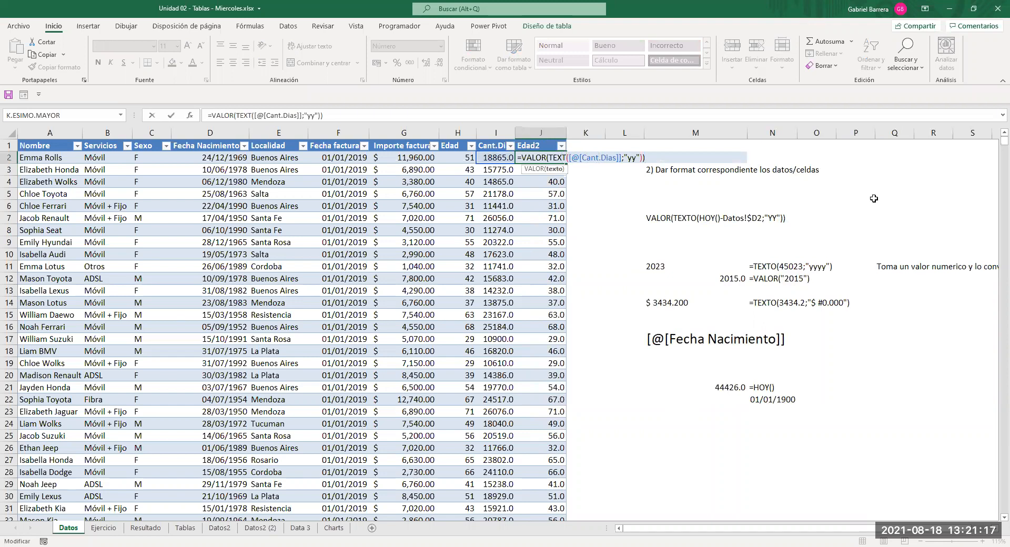
{"action": "type", "text": "o"}
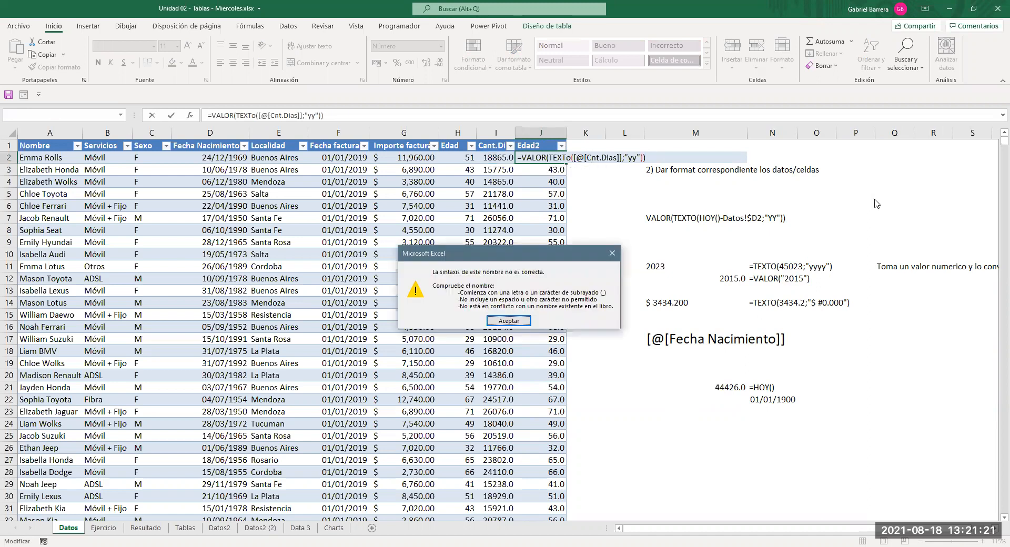
Correct the column reference in the J2 formula to [@[Cant.Dias]] and enter the formula.
{"action": "key", "text": "Return"}
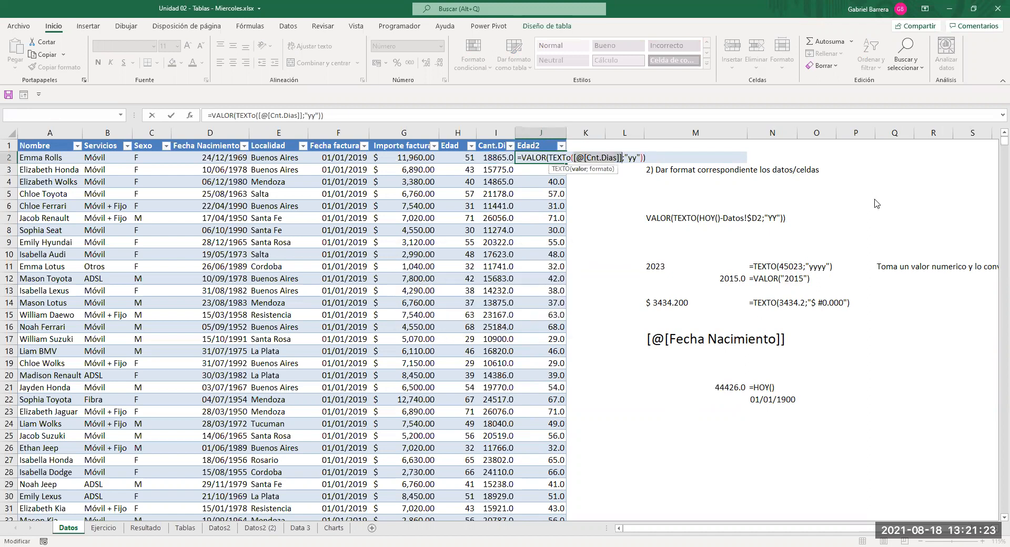
{"action": "key", "text": "Return"}
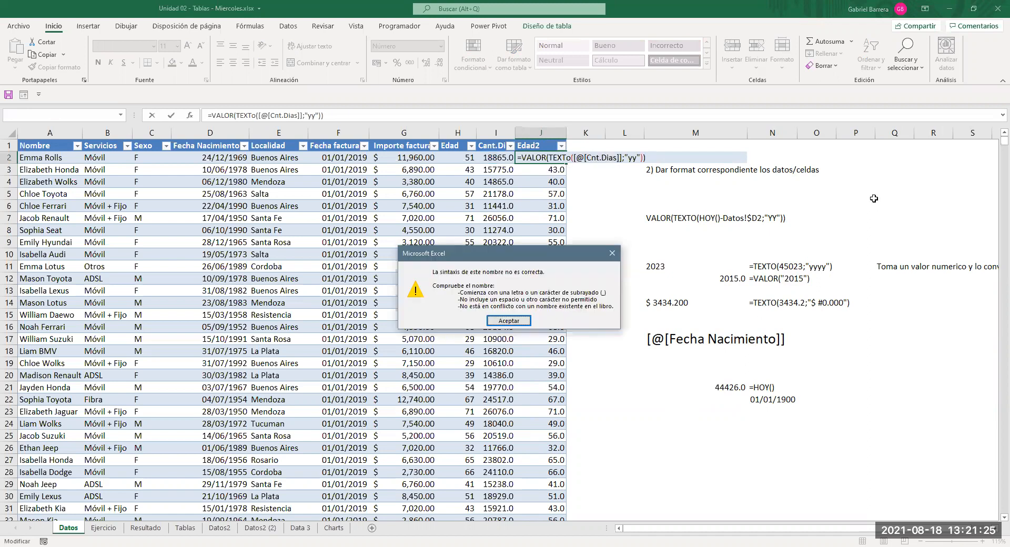
{"action": "key", "text": "Return"}
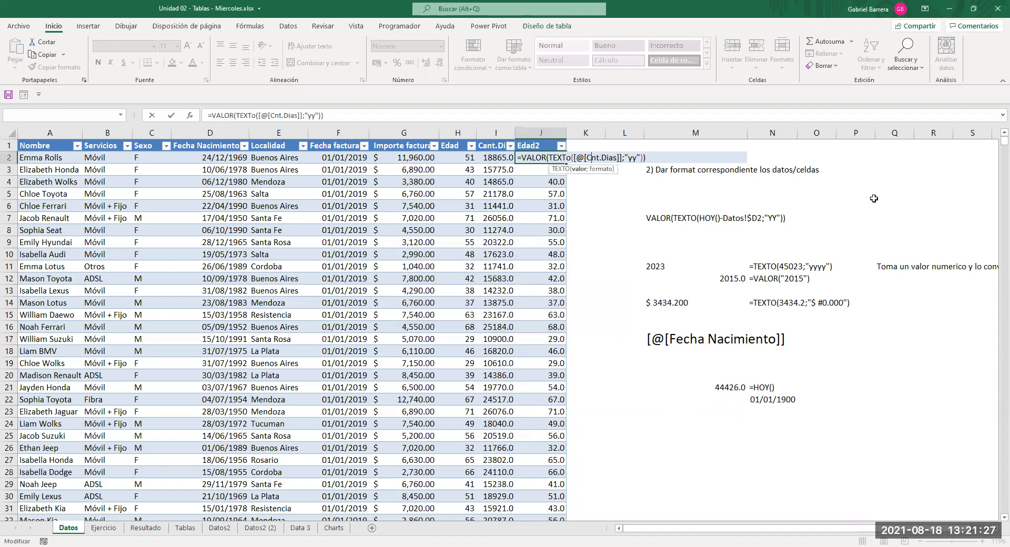
{"action": "type", "text": "a"}
{"action": "key", "text": "Return"}
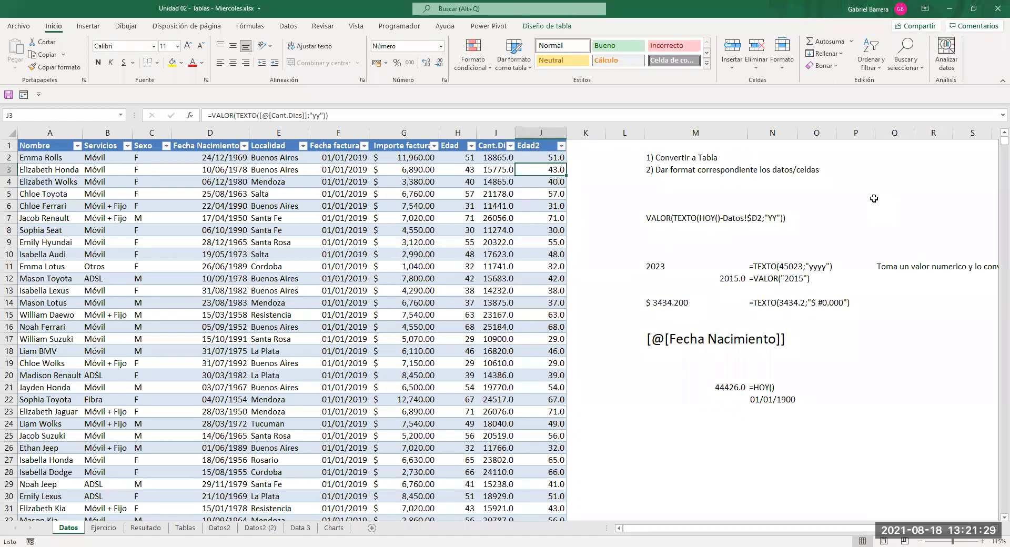
Copy the complete VALOR and TEXTO formula from J2 and switch briefly to another window, leaving the cell edit on return.
{"action": "key", "text": "Down"}
{"action": "key", "text": "Up"}
{"action": "key", "text": "Up"}
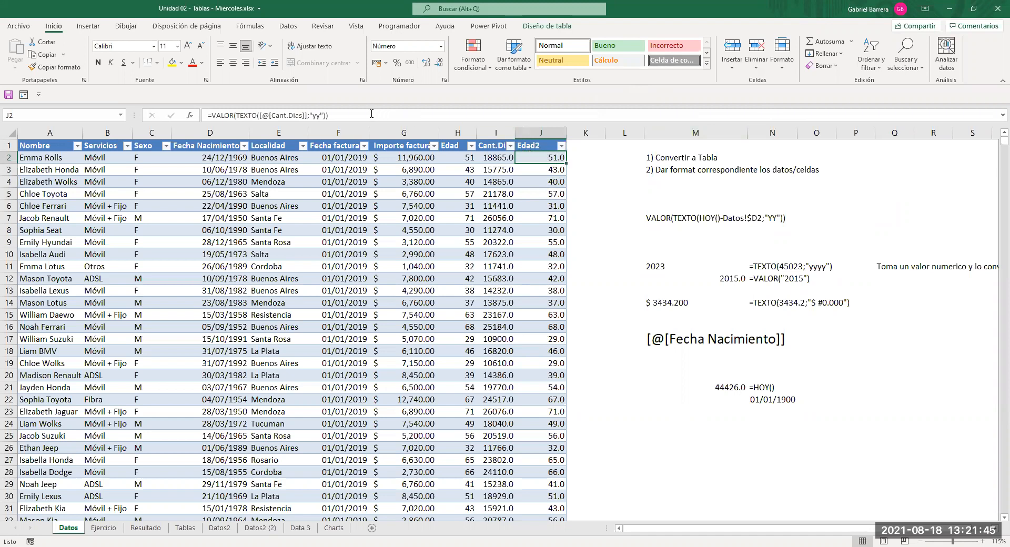
{"action": "triple_click", "coordinate": [530, 155]}
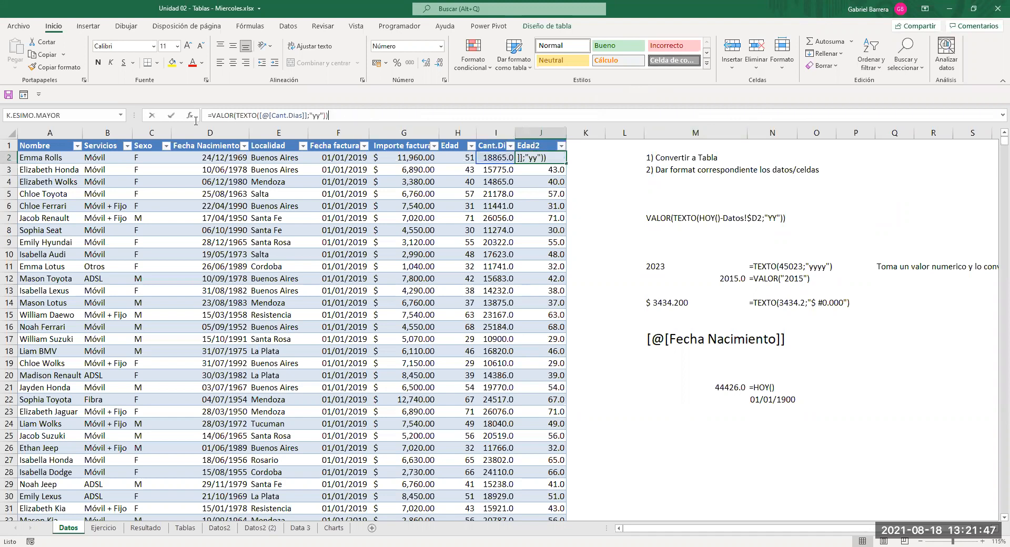
{"action": "key", "text": "ctrl+c"}
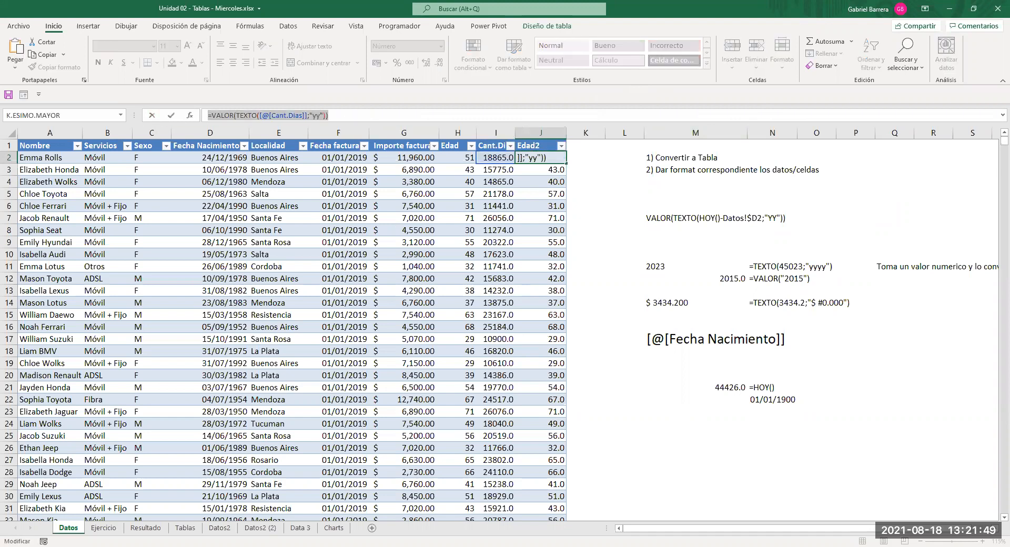
{"action": "key", "text": "alt+Tab"}
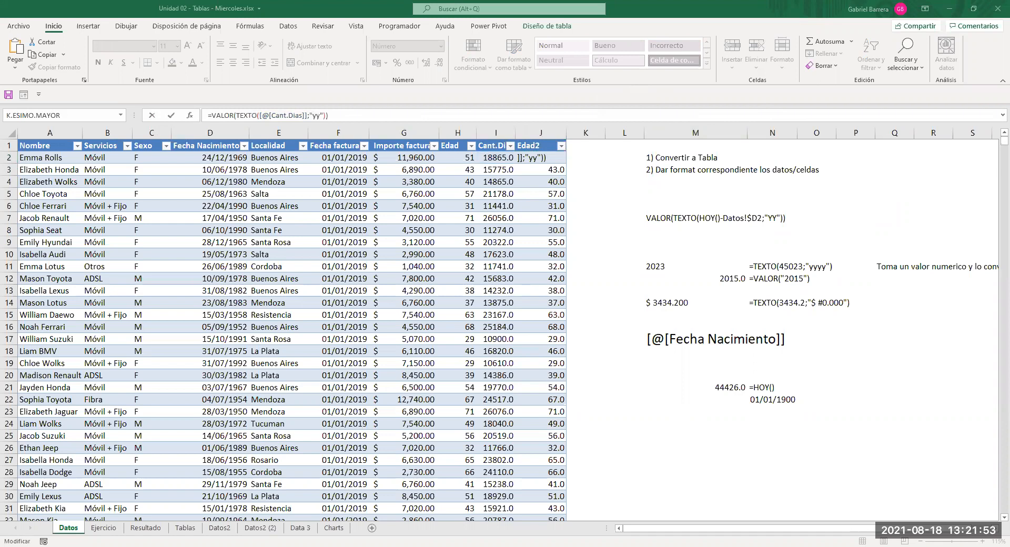
{"action": "key", "text": "alt+Tab"}
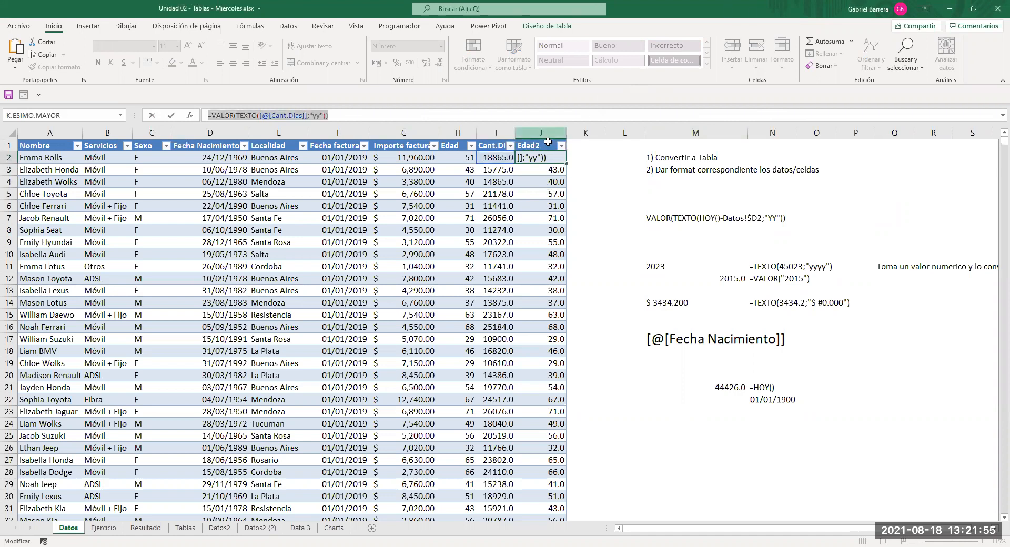
{"action": "key", "text": "Escape"}
Select the complete Cant.Dias formula in I2 for copying, switch briefly to another window and close the cell edit on return.
{"action": "key", "text": "Left"}
{"action": "key", "text": "F2"}
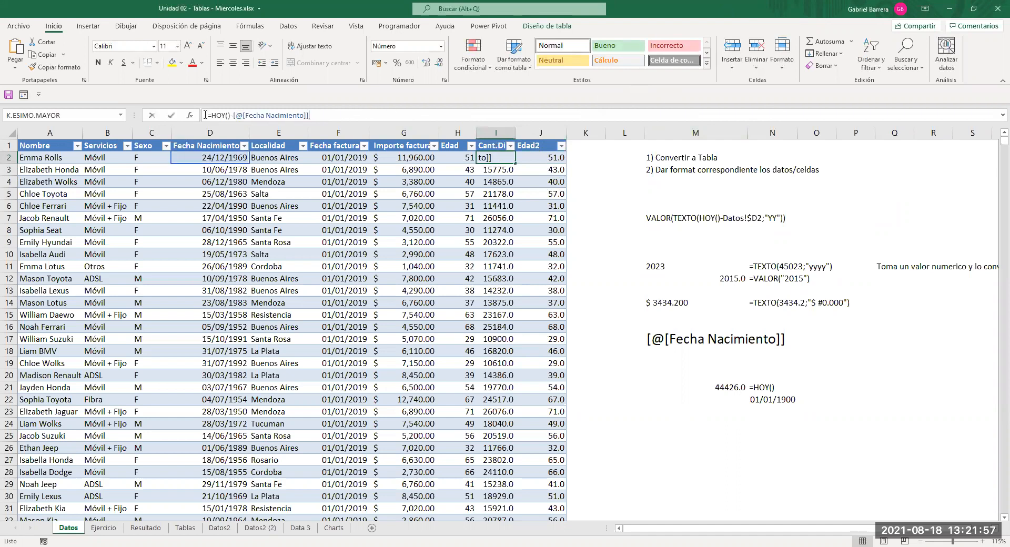
{"action": "left_click_drag", "start_coordinate": [205, 116], "coordinate": [127, 115]}
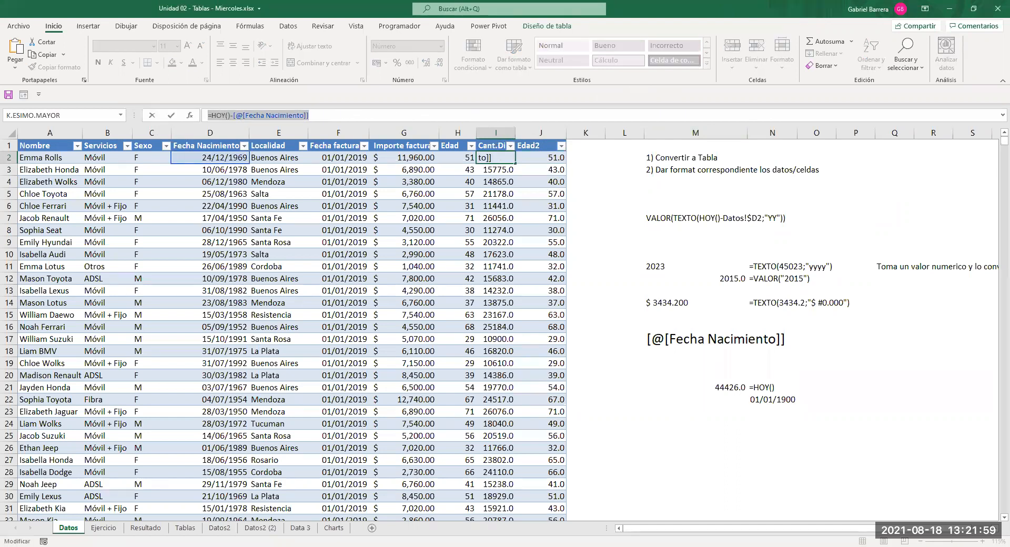
{"action": "key", "text": "alt+Tab"}
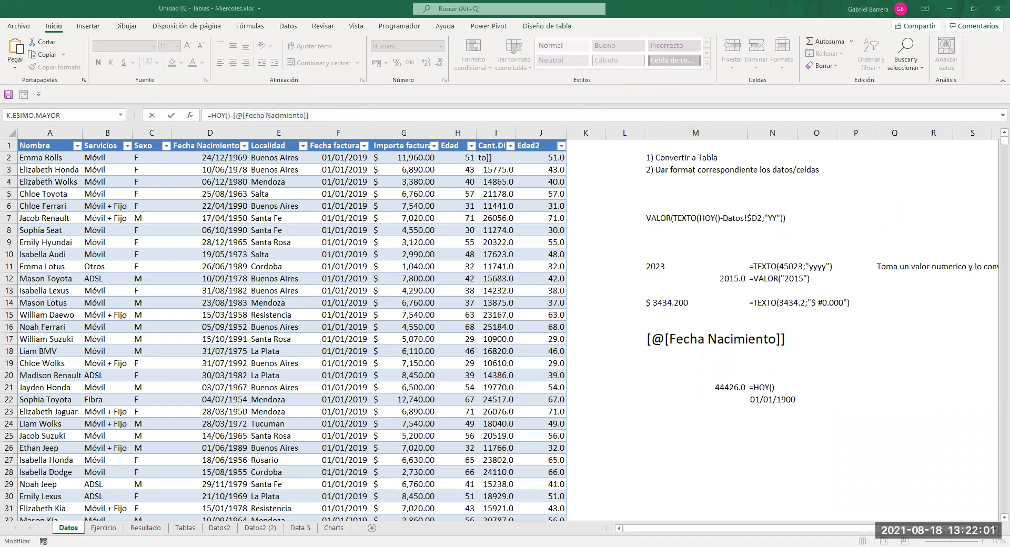
{"action": "key", "text": "alt+Tab"}
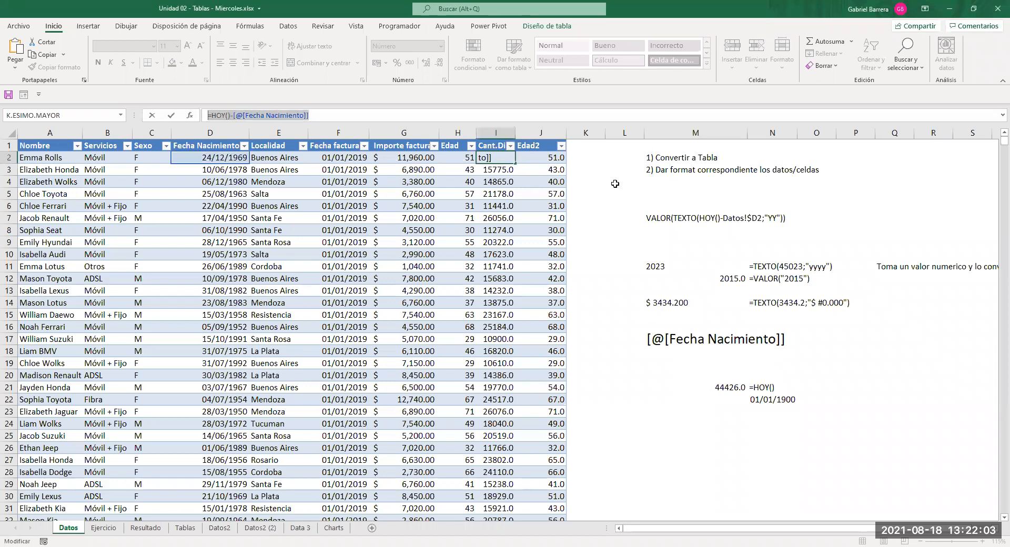
{"action": "key", "text": "Return"}
{"action": "left_click", "coordinate": [608, 176]}
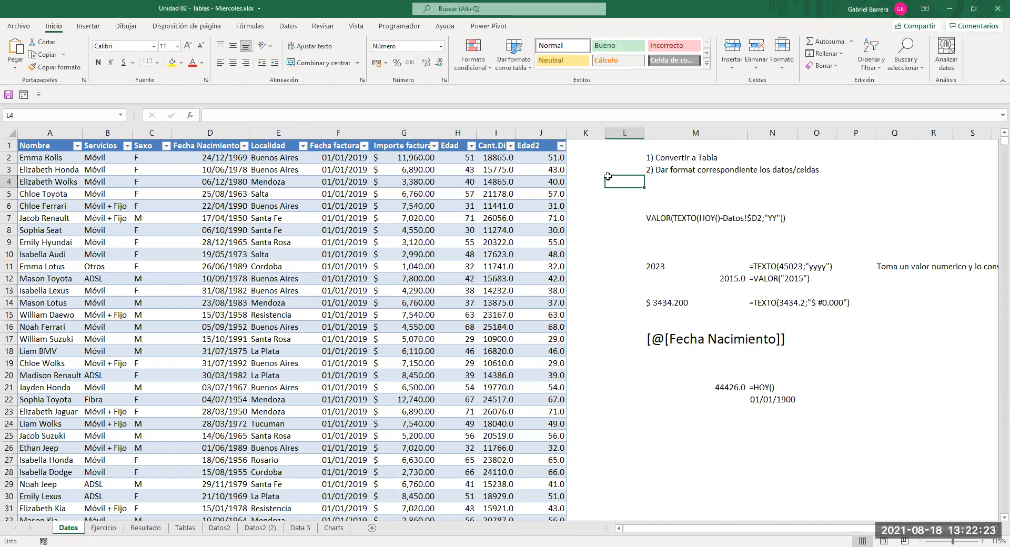
{"action": "left_click", "coordinate": [597, 158]}
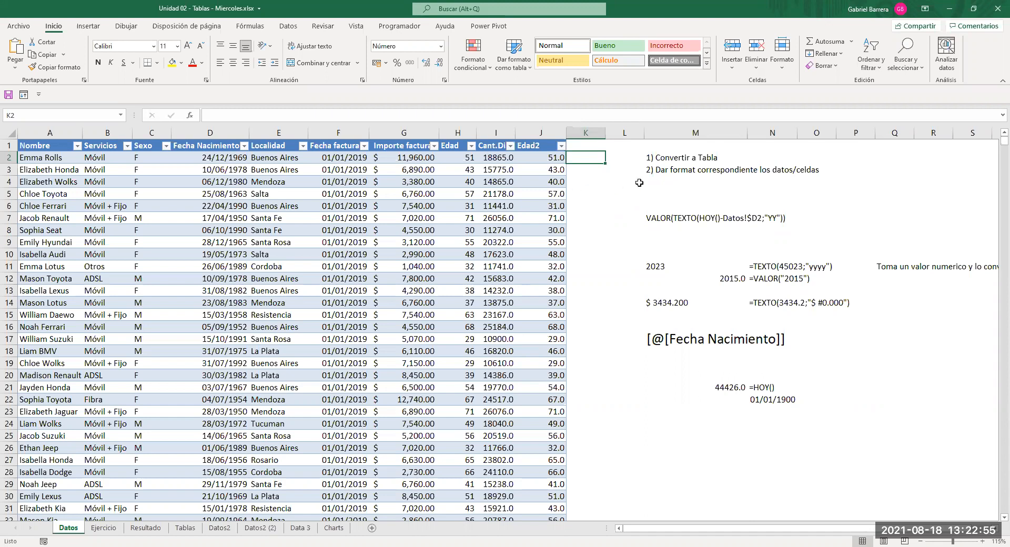
Format the HOY() result in M21 as Fecha corta.
{"action": "left_click", "coordinate": [763, 390]}
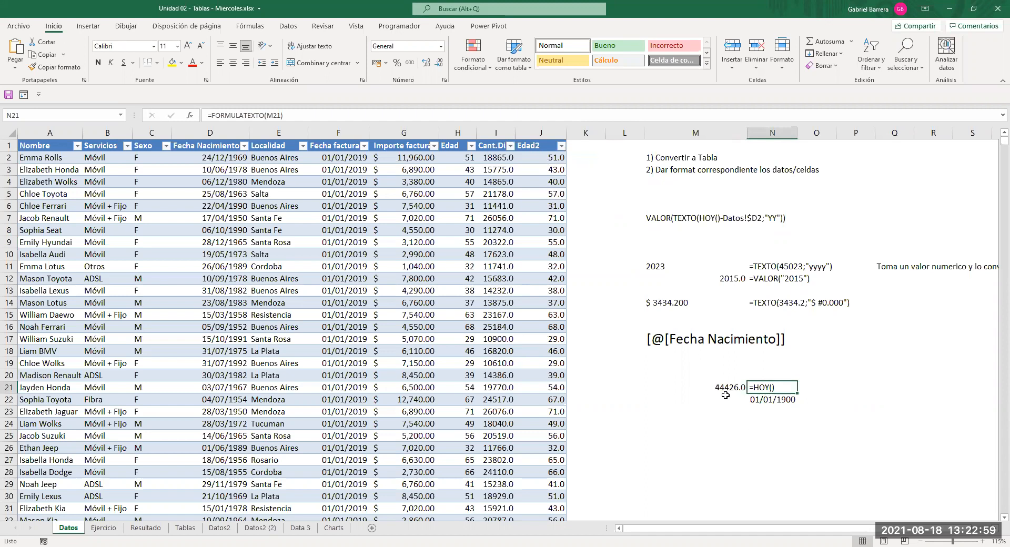
{"action": "left_click", "coordinate": [714, 387]}
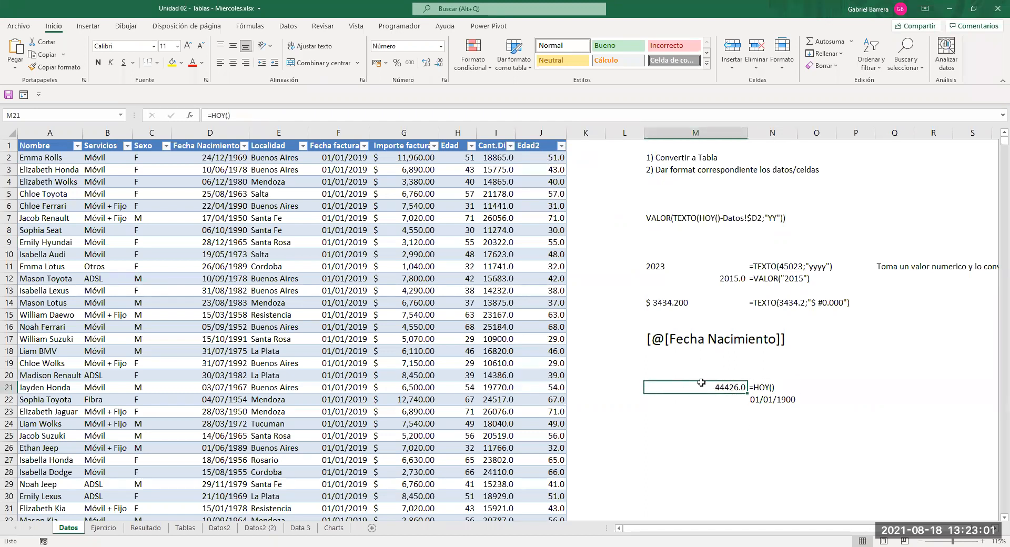
{"action": "left_click", "coordinate": [441, 46]}
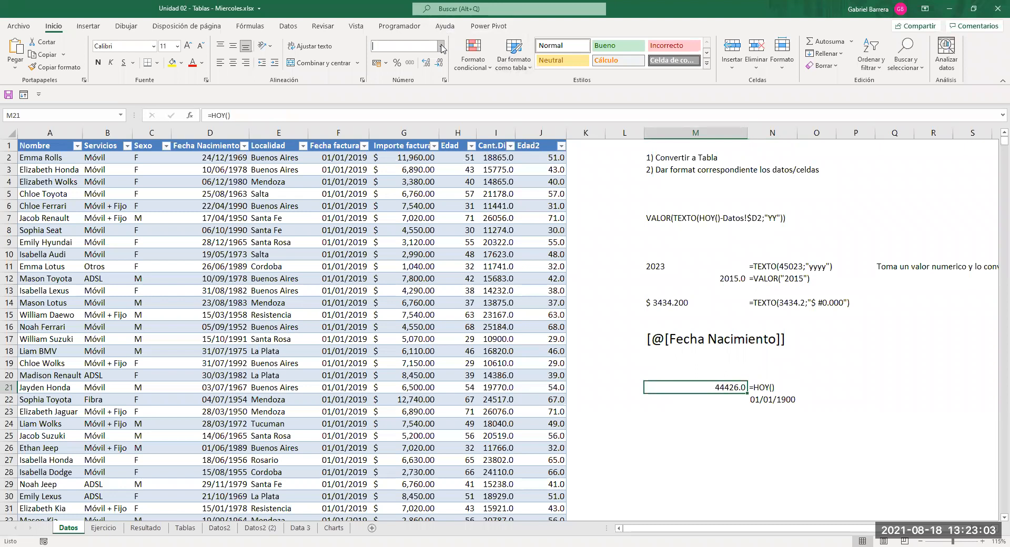
{"action": "left_click", "coordinate": [418, 164]}
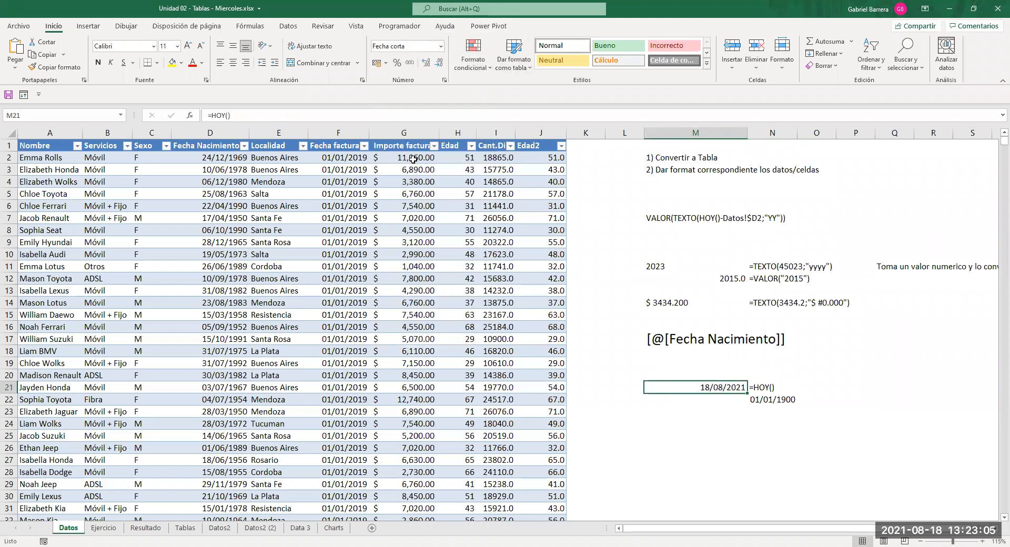
Switch M21 to the General number format to expose the date's serial number, and return it to Fecha corta.
{"action": "left_click", "coordinate": [441, 48]}
{"action": "left_click", "coordinate": [425, 63]}
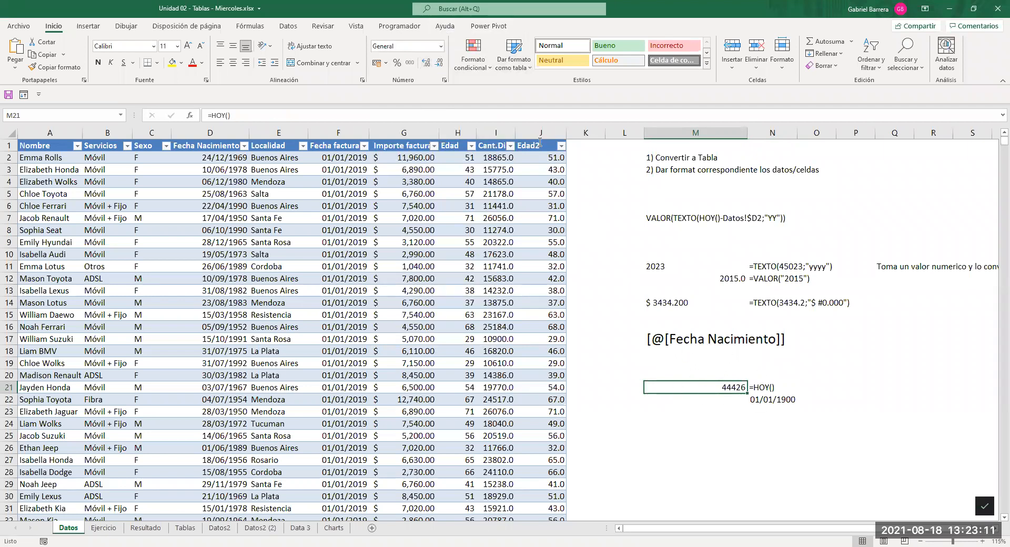
{"action": "left_click", "coordinate": [442, 46]}
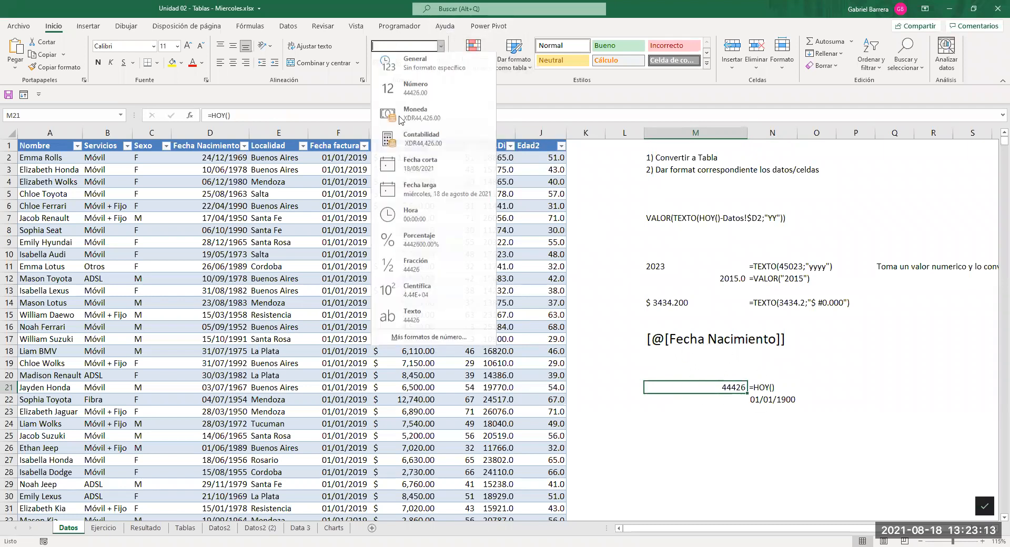
{"action": "left_click", "coordinate": [414, 171]}
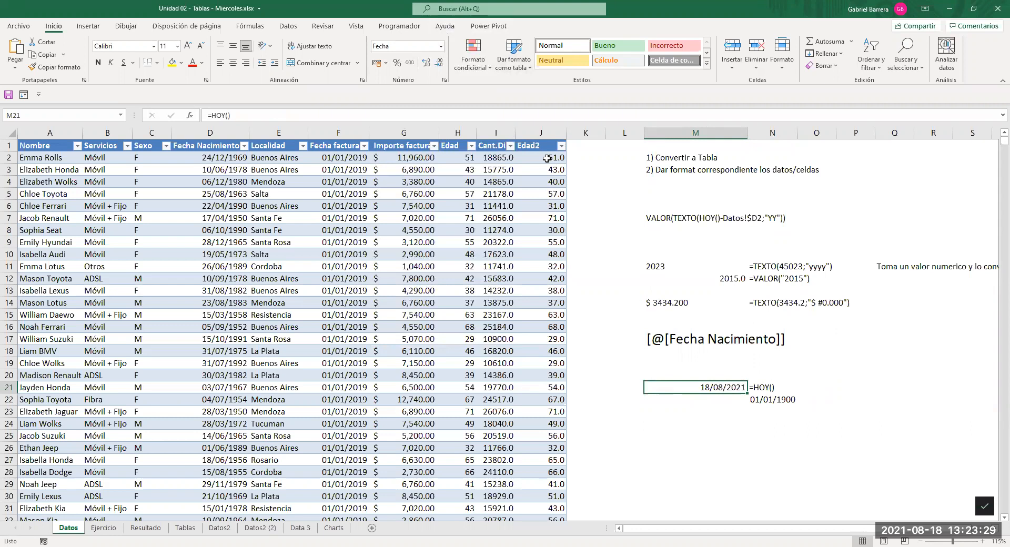
Examine how the Cant.Dias formula in I2 subtracts the [@[Fecha Nacimiento]] reference from HOY().
{"action": "double_click", "coordinate": [496, 158]}
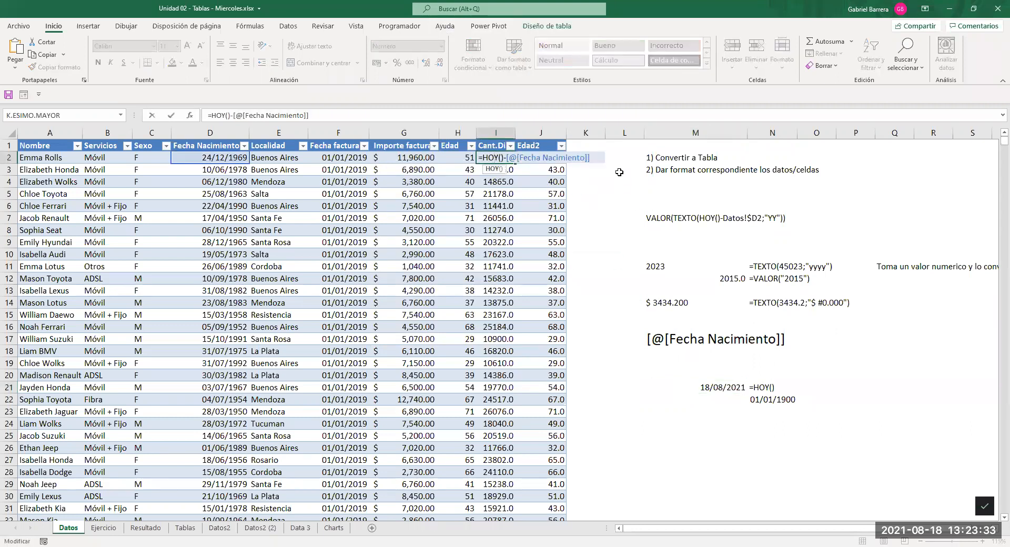
{"action": "key", "text": "Escape"}
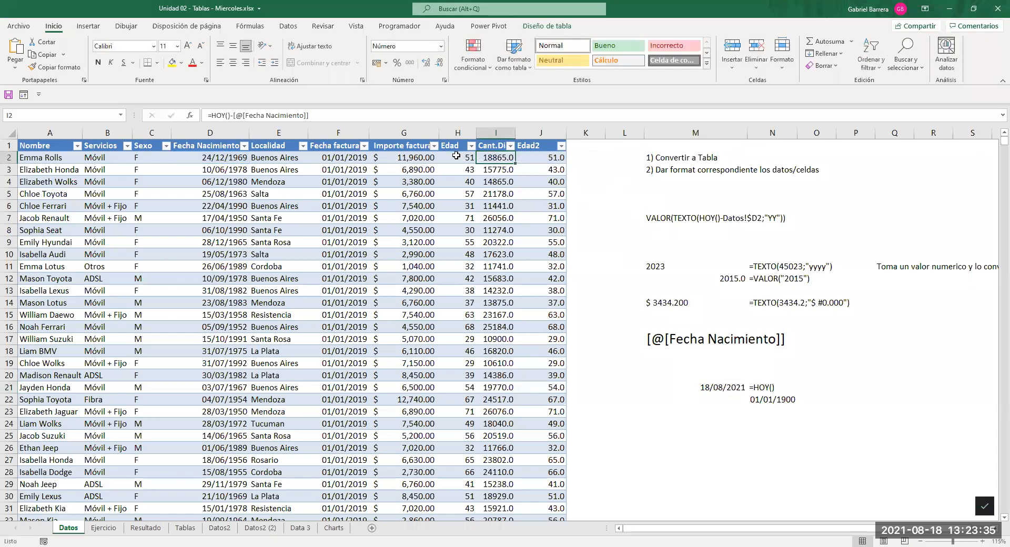
{"action": "key", "text": "F2"}
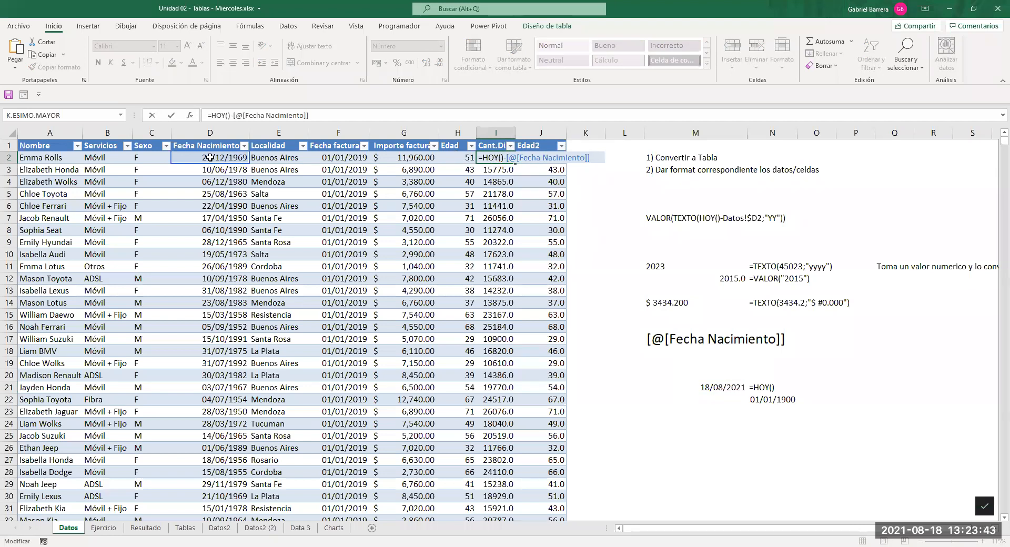
{"action": "key", "text": "Return"}
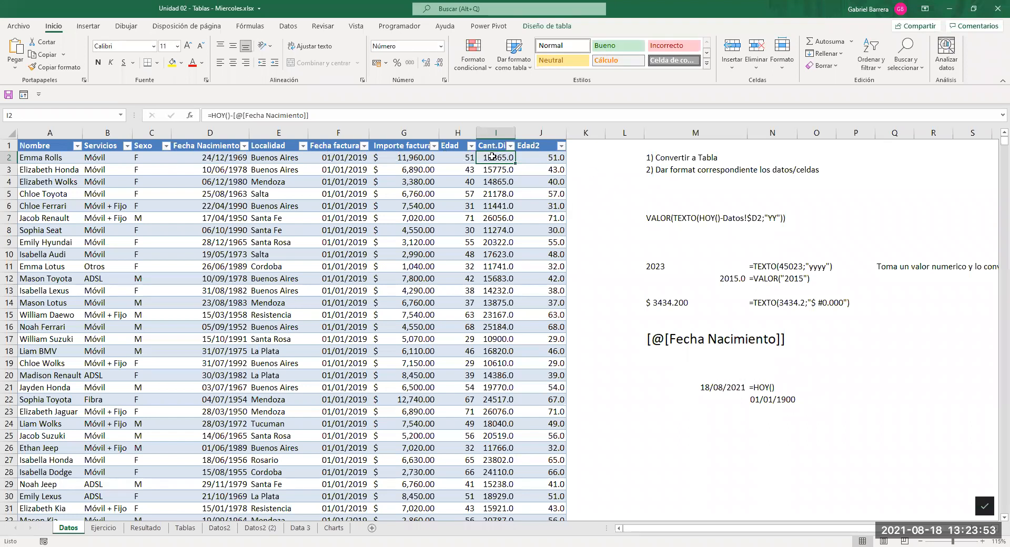
{"action": "double_click", "coordinate": [492, 156]}
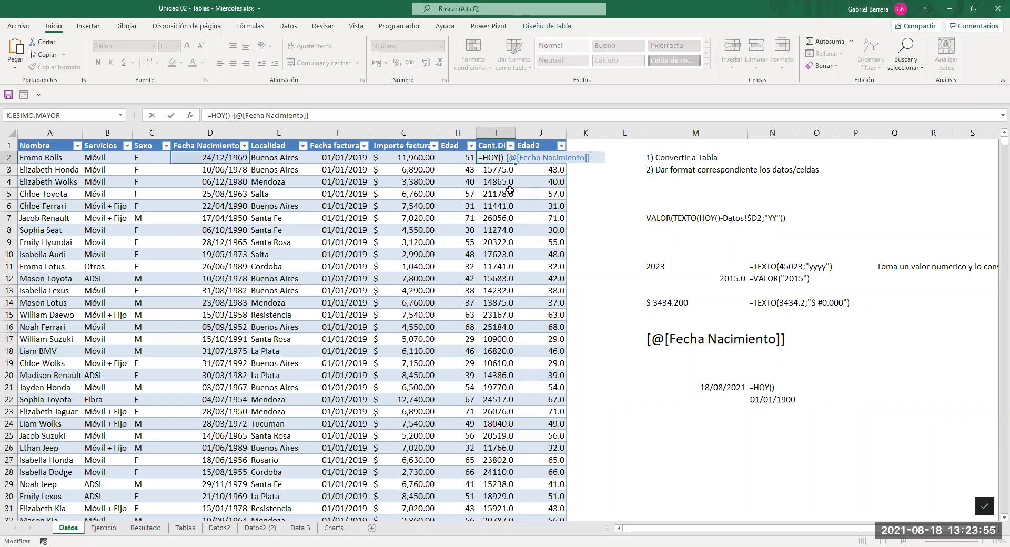
{"action": "key", "text": "ctrl+Return"}
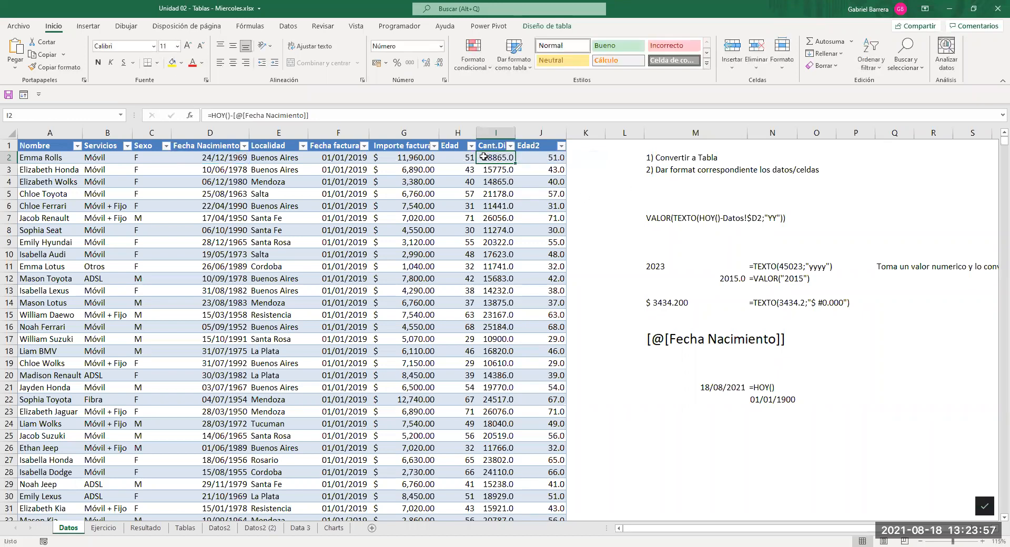
Examine how the Edad2 formula in J2 passes [@[Cant.Dias]] to TEXTO inside VALOR.
{"action": "left_click", "coordinate": [540, 159]}
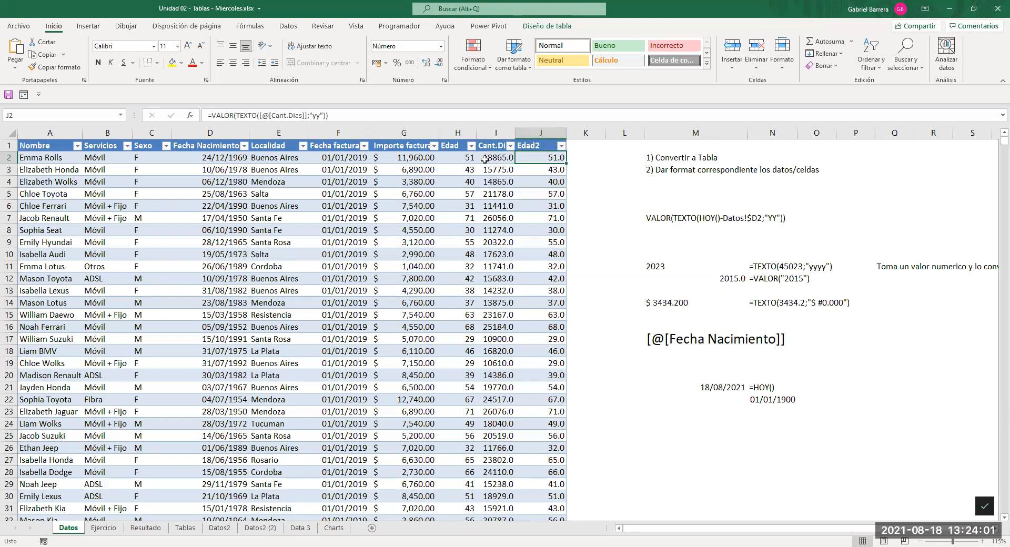
{"action": "key", "text": "F2"}
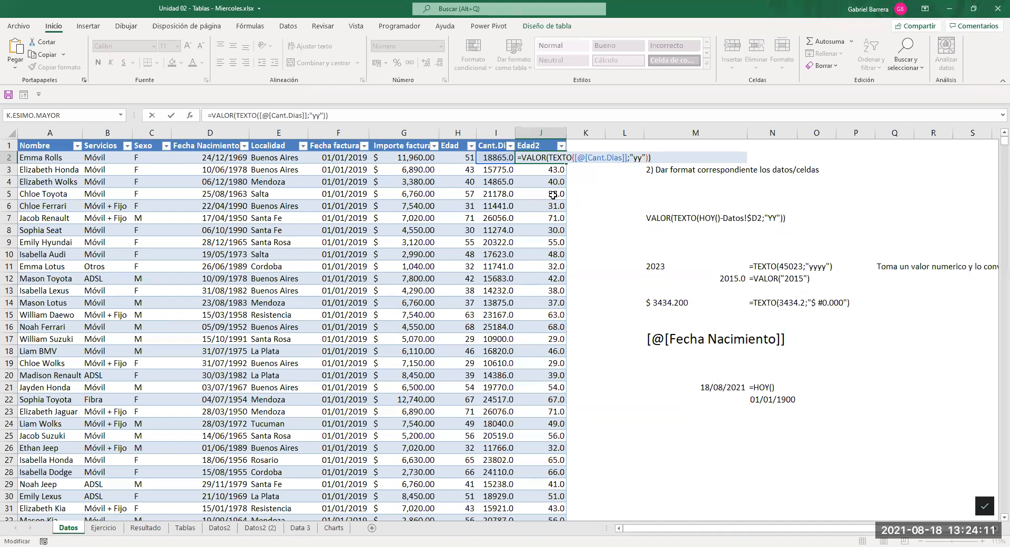
{"action": "key", "text": "Escape"}
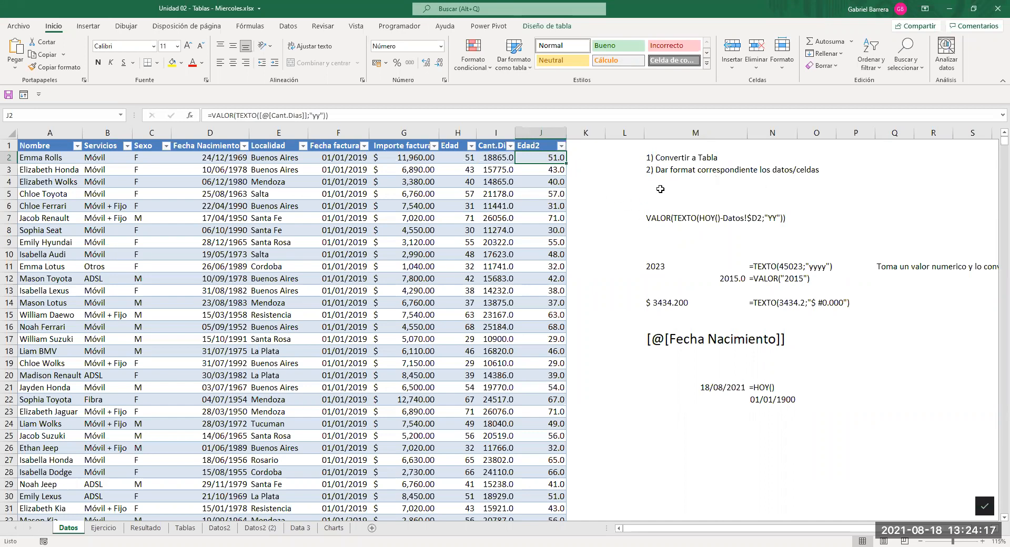
Change the TEXTO format code in the J2 formula to "aa" and enter it.
{"action": "key", "text": "F2"}
{"action": "double_click", "coordinate": [636, 158]}
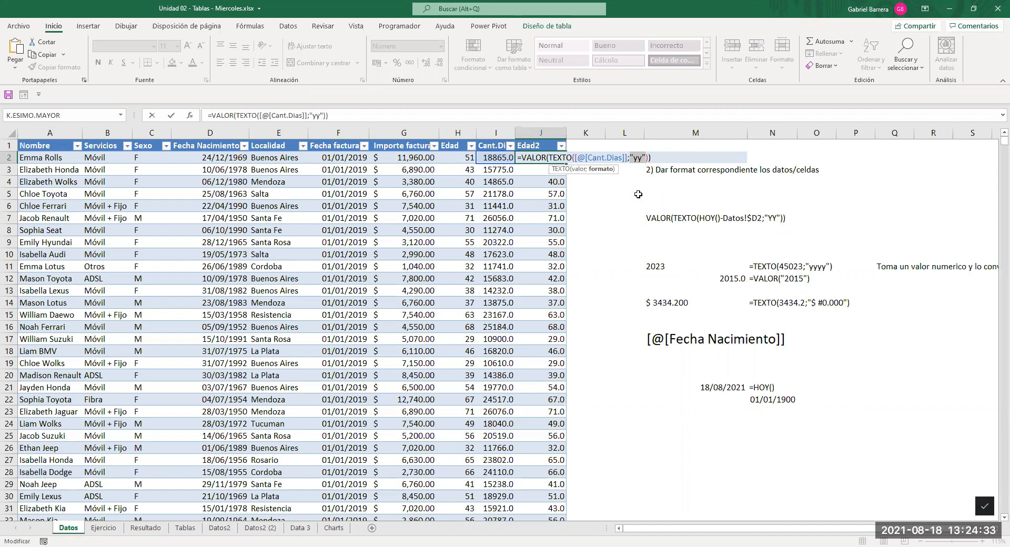
{"action": "key", "text": "Right"}
{"action": "key", "text": "Delete"}
{"action": "key", "text": "Delete"}
{"action": "type", "text": "aa"}
{"action": "key", "text": "Return"}
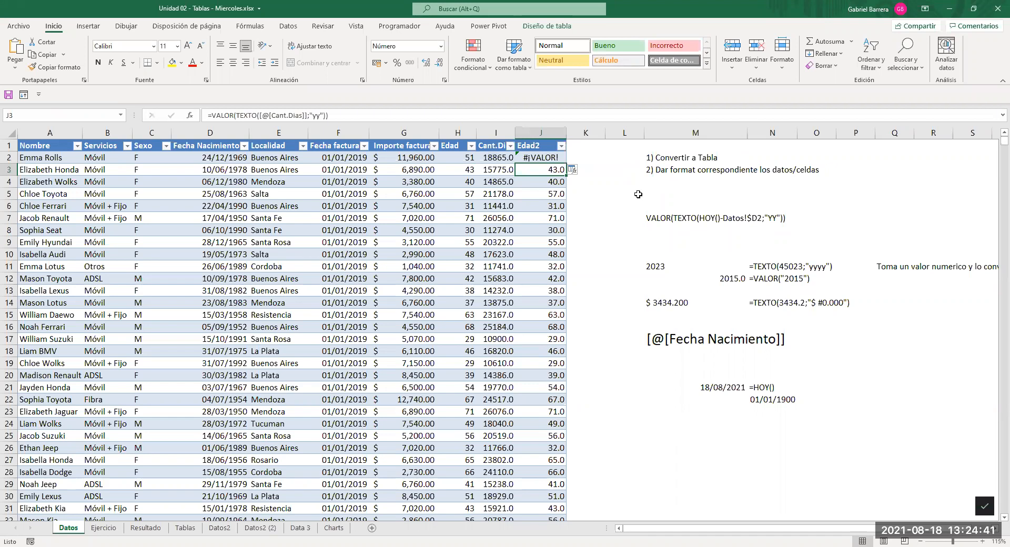
Set the TEXTO format code in the J2 formula back to "yy" and enter it.
{"action": "key", "text": "Up"}
{"action": "key", "text": "F2"}
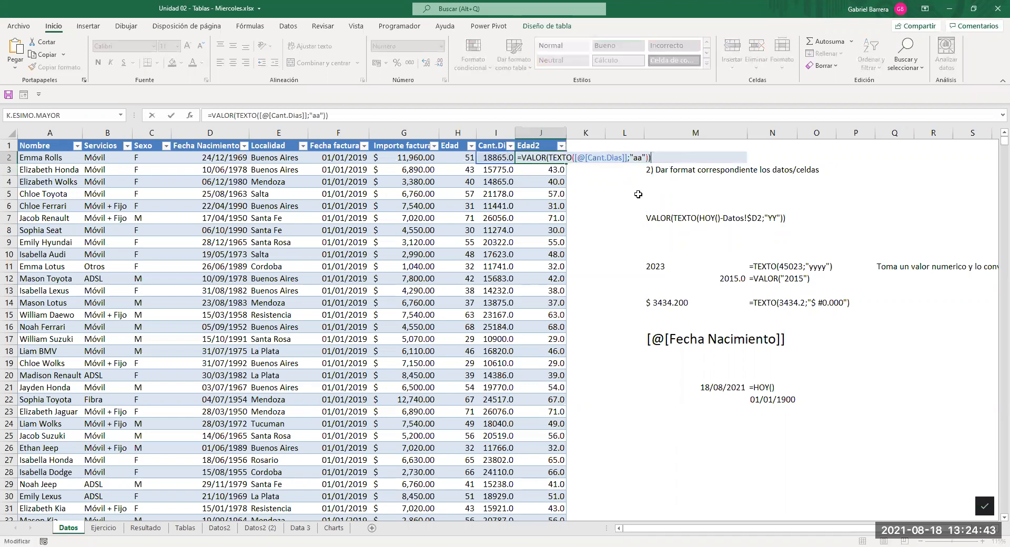
{"action": "key", "text": "Left"}
{"action": "key", "text": "Left"}
{"action": "key", "text": "Left"}
{"action": "key", "text": "BackSpace"}
{"action": "key", "text": "BackSpace"}
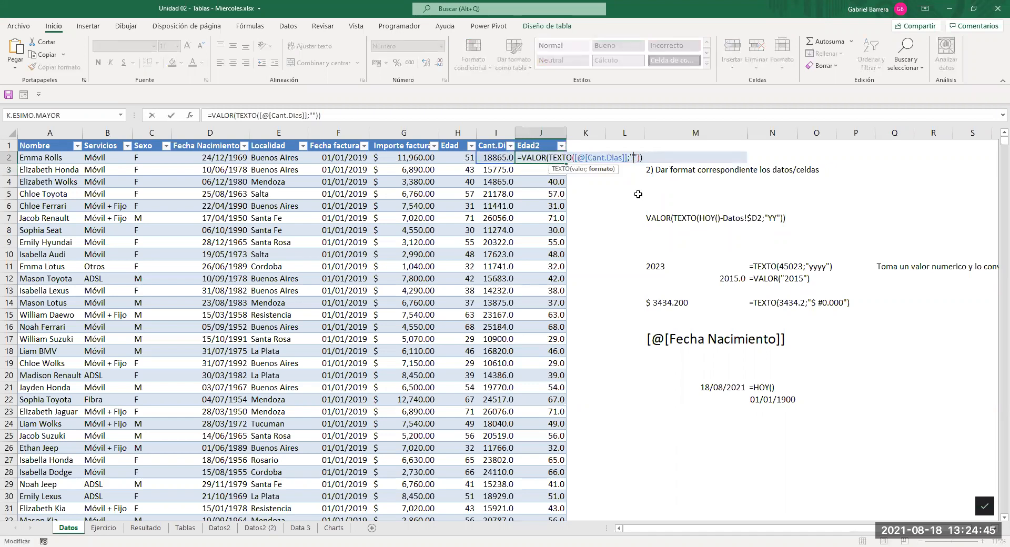
{"action": "type", "text": "yy"}
{"action": "key", "text": "Return"}
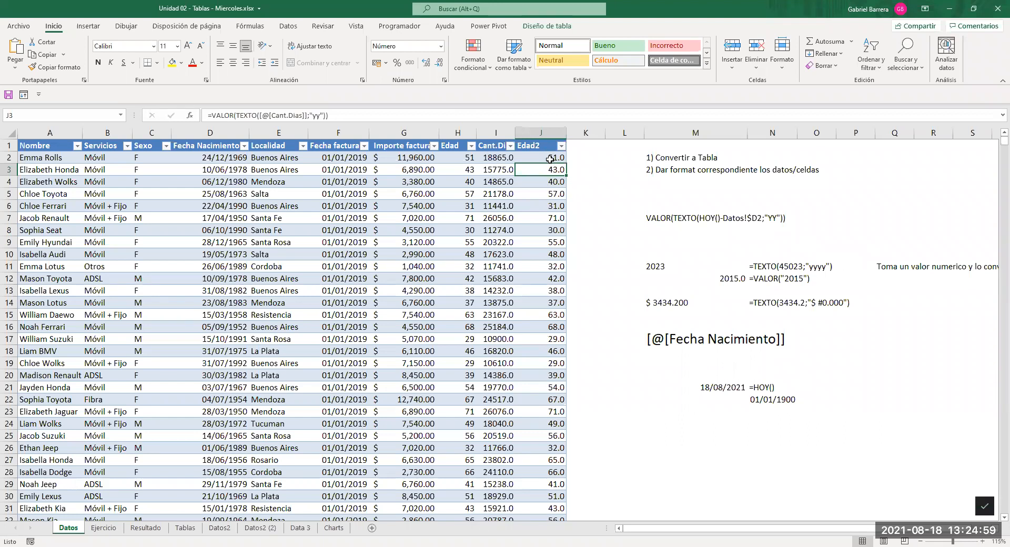
Enter the note line "En formatos de fecha, puede" in cell P4.
{"action": "left_click", "coordinate": [814, 268]}
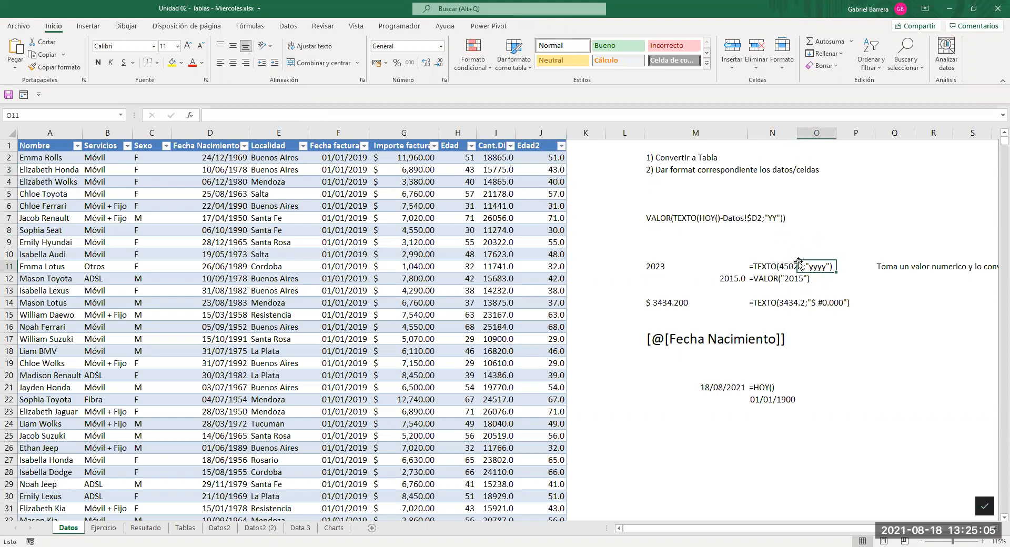
{"action": "left_click", "coordinate": [869, 184]}
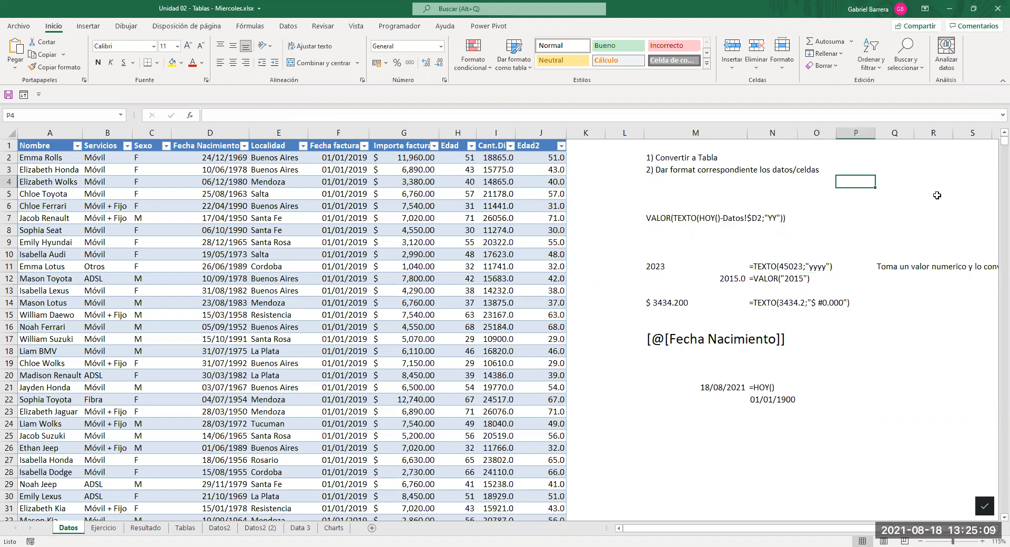
{"action": "type", "text": "Si"}
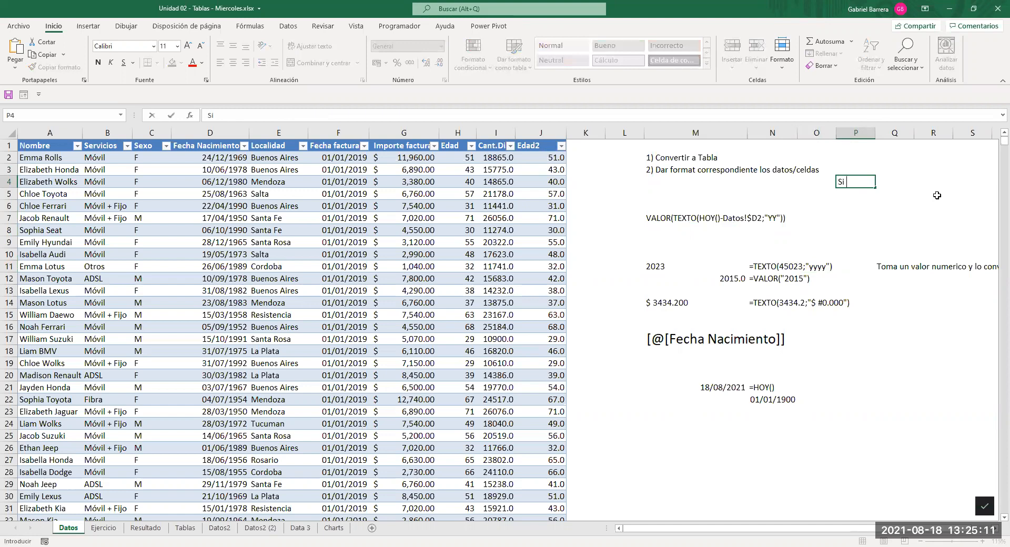
{"action": "key", "text": "BackSpace"}
{"action": "type", "text": "En formatos de fe"}
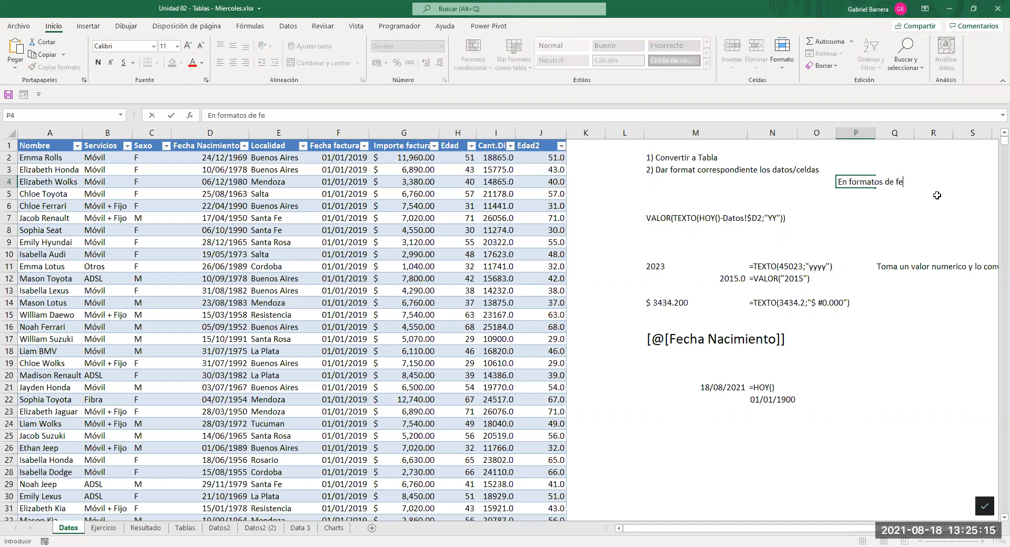
{"action": "type", "text": "cha, puede"}
{"action": "key", "text": "Return"}
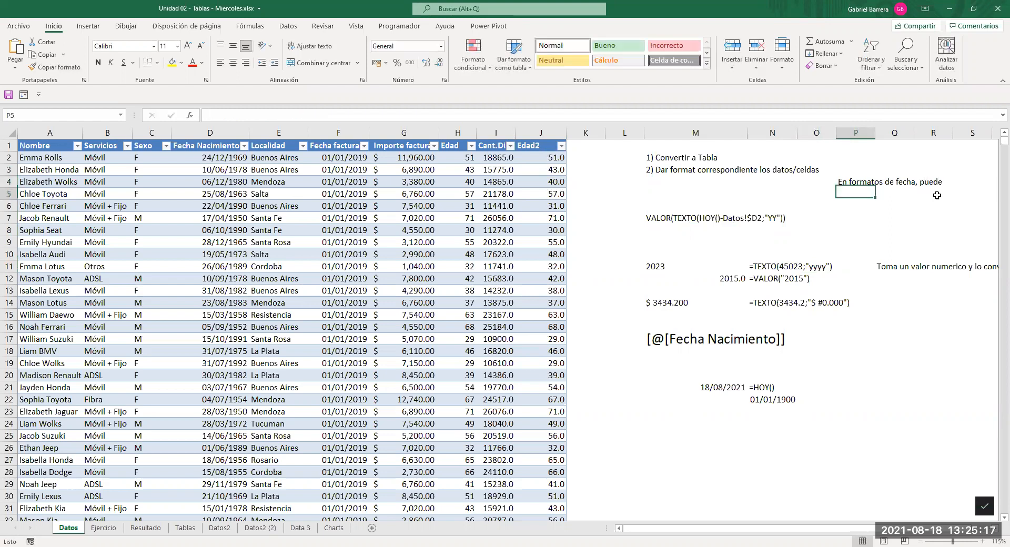
Continue the note with "llegar a pasar q hay que usar" in P5 and "aa o aaaa para el año en vez de yyyy" in P6.
{"action": "type", "text": "llegar a pasar q hay que"}
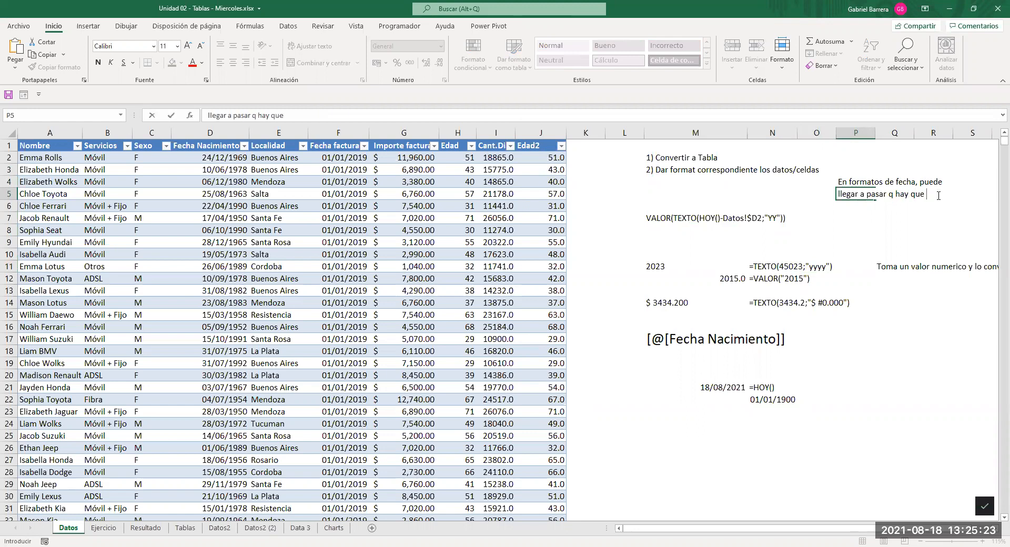
{"action": "type", "text": " u"}
{"action": "key", "text": "Return"}
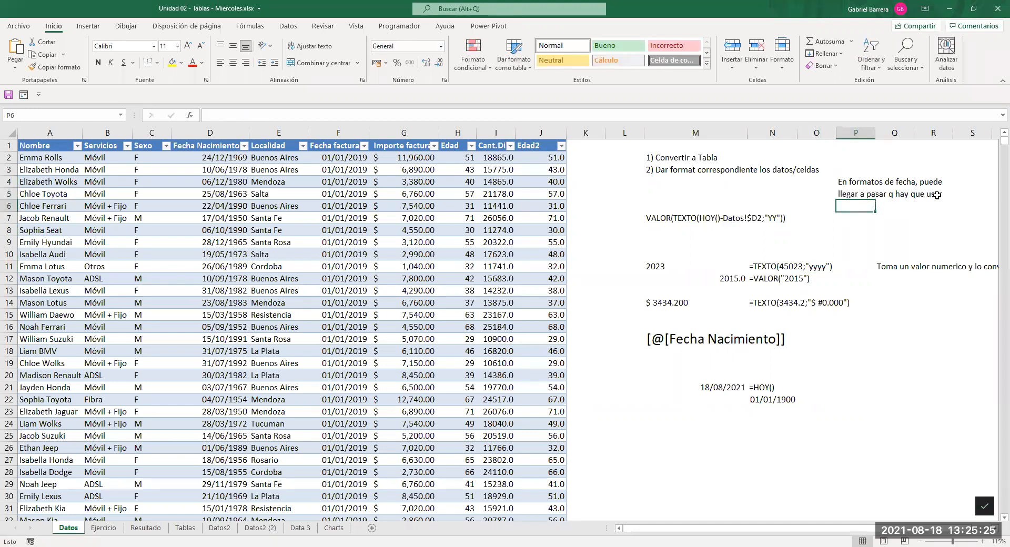
{"action": "type", "text": "aa"}
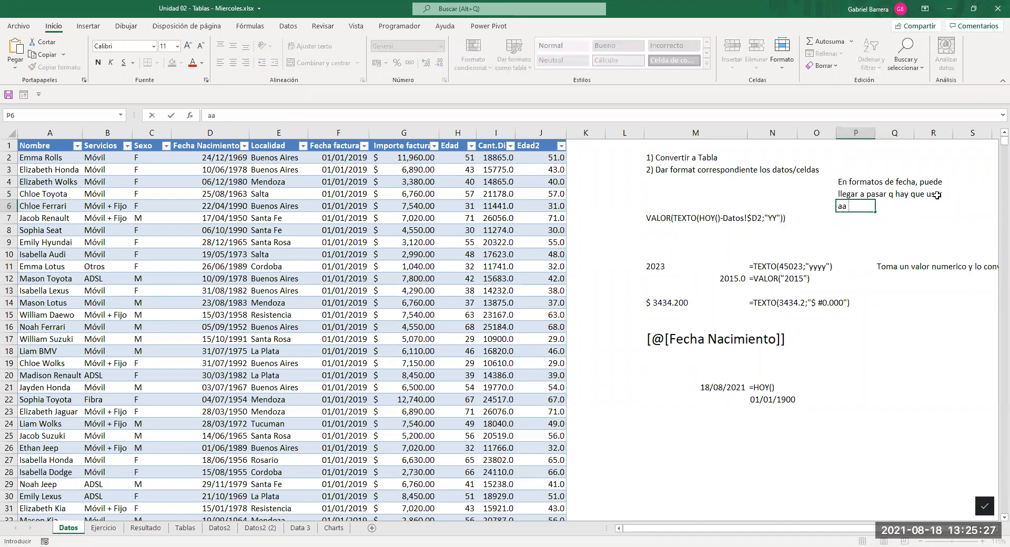
{"action": "type", "text": " o aaaa para el año en vez de yyyy"}
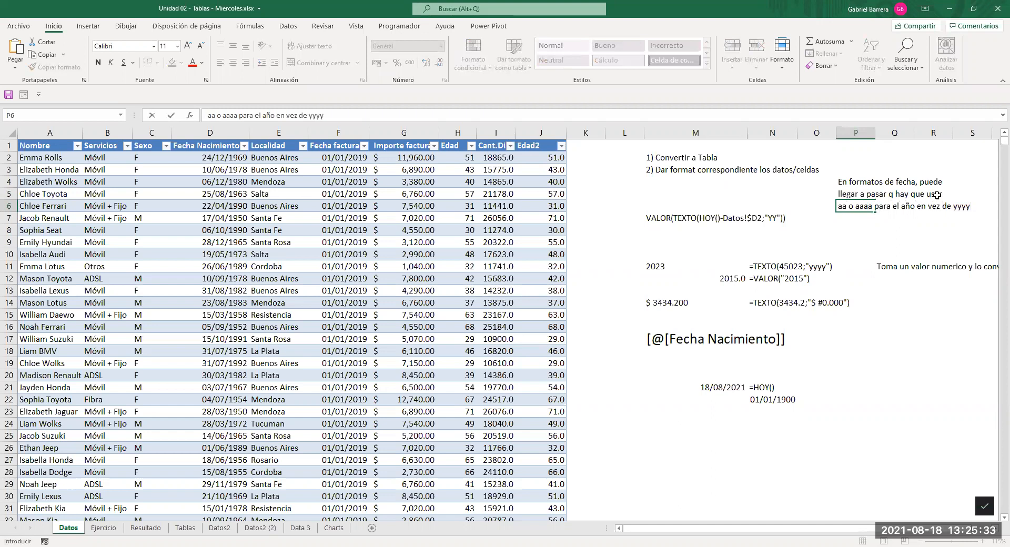
{"action": "key", "text": "Return"}
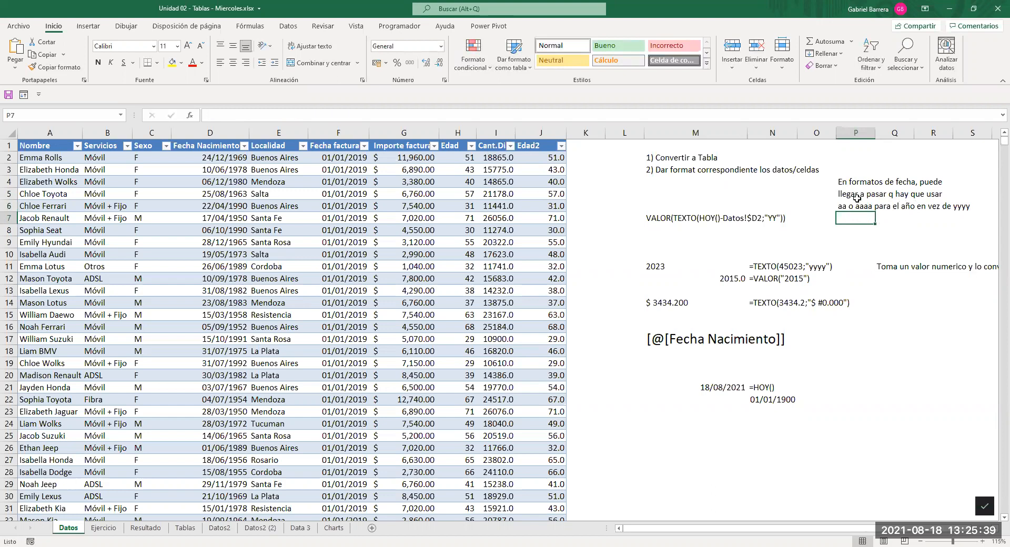
Review the Edad2 and Cant.Dias formulas and compare their kind of data with the Fecha factura and Localidad columns.
{"action": "left_click", "coordinate": [529, 159]}
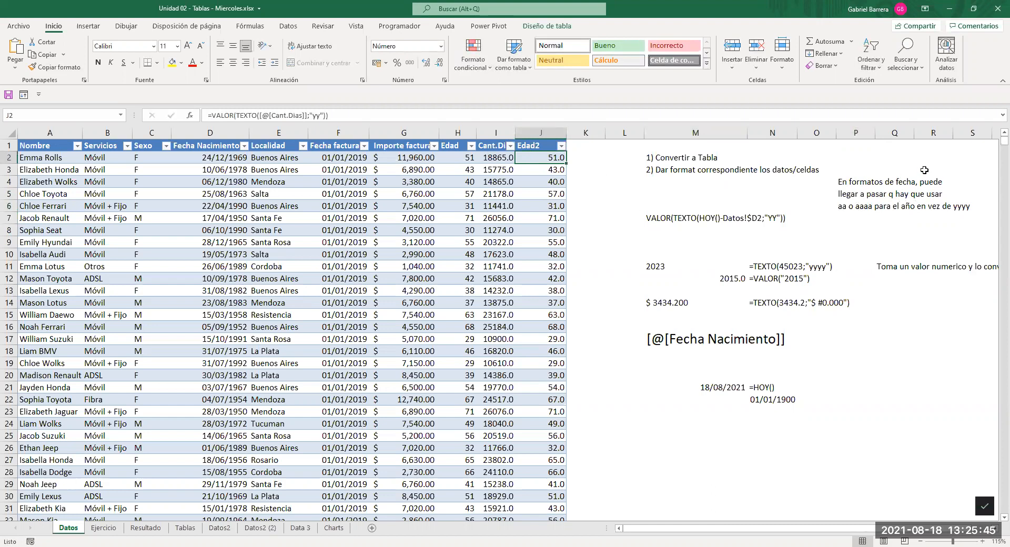
{"action": "left_click", "coordinate": [698, 193]}
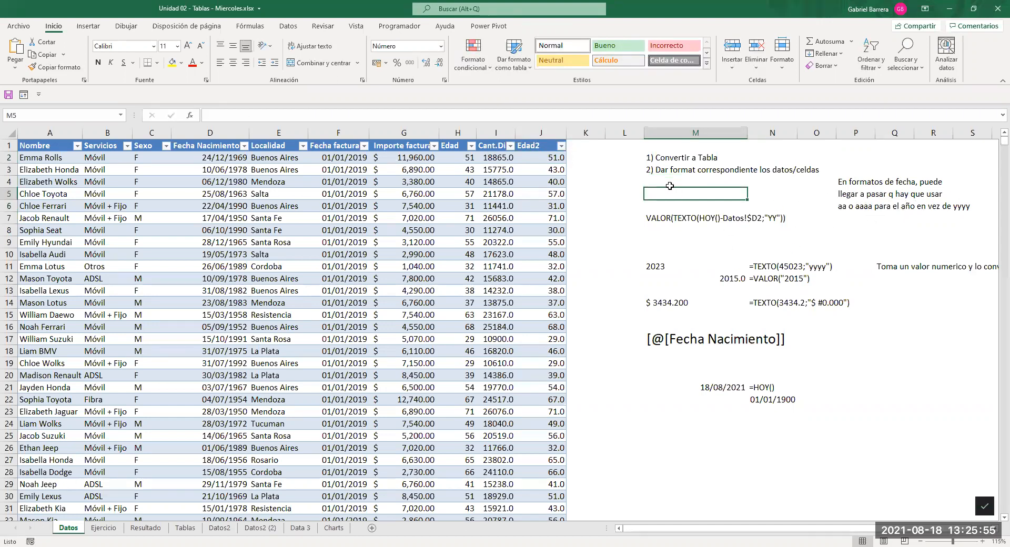
{"action": "left_click", "coordinate": [504, 180]}
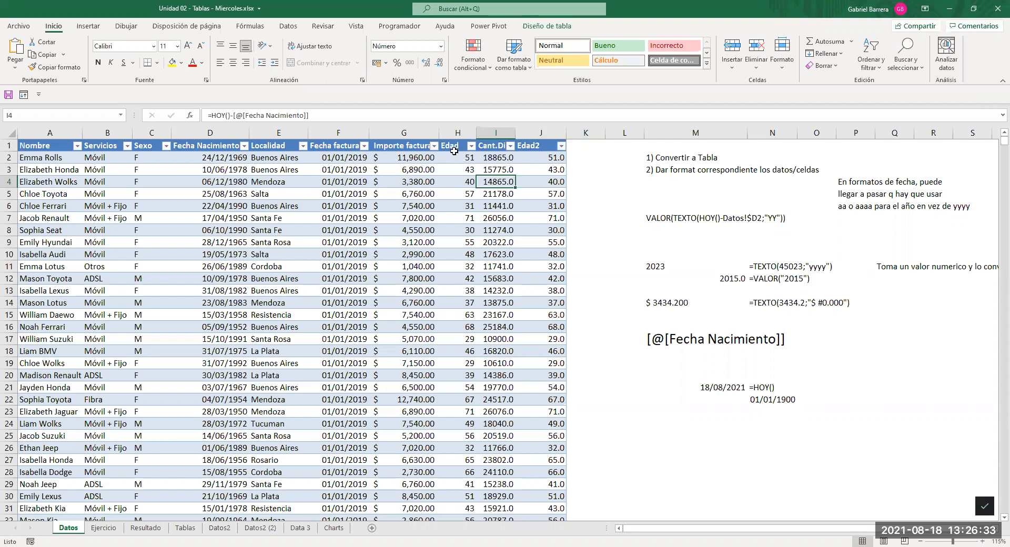
{"action": "left_click", "coordinate": [549, 159]}
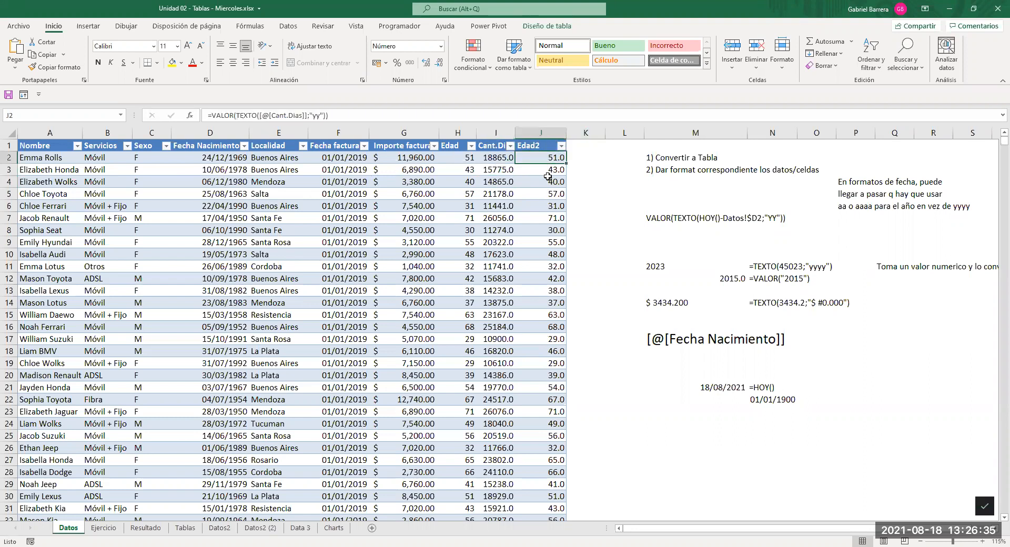
{"action": "left_click", "coordinate": [356, 158]}
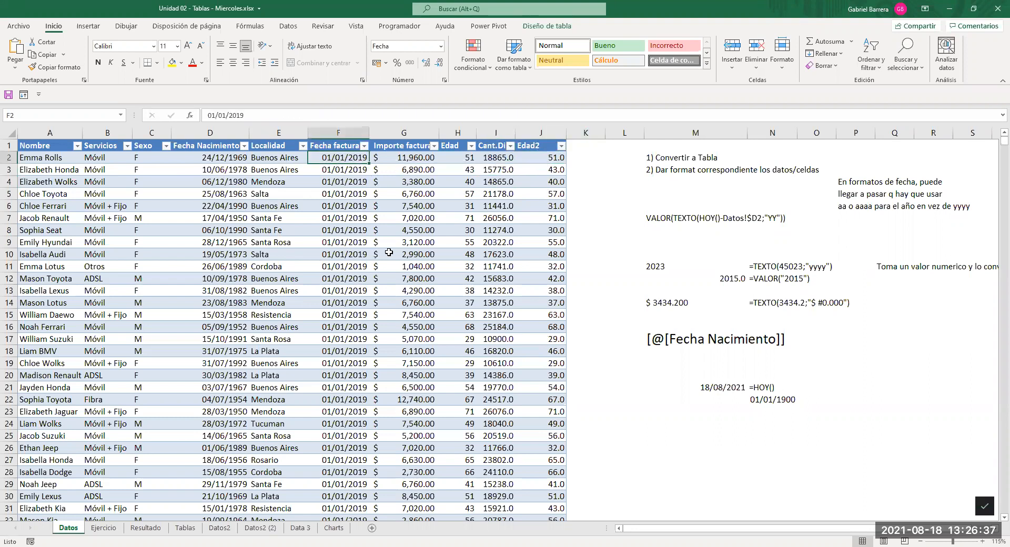
{"action": "left_click_drag", "start_coordinate": [285, 156], "coordinate": [284, 172]}
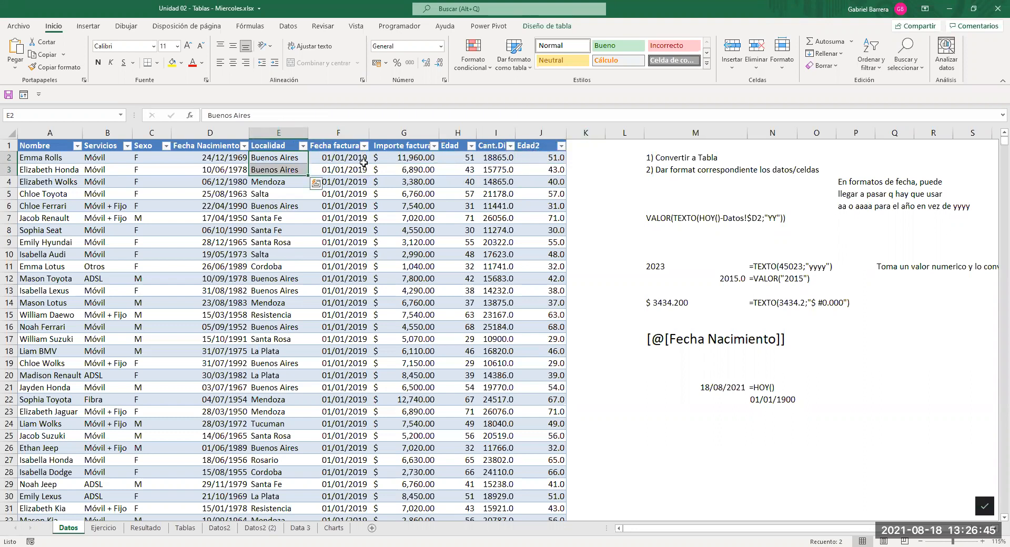
{"action": "left_click", "coordinate": [532, 171]}
{"action": "left_click_drag", "start_coordinate": [534, 154], "coordinate": [534, 266]}
{"action": "left_click", "coordinate": [535, 217]}
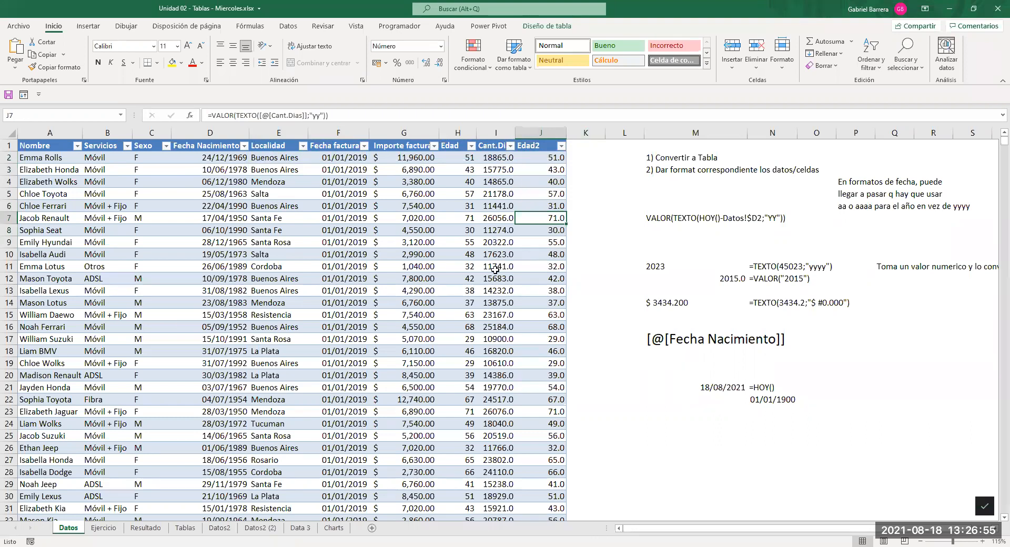
Compare the number, text and date filter options offered by the Edad2, Localidad and Fecha factura columns.
{"action": "left_click", "coordinate": [562, 147]}
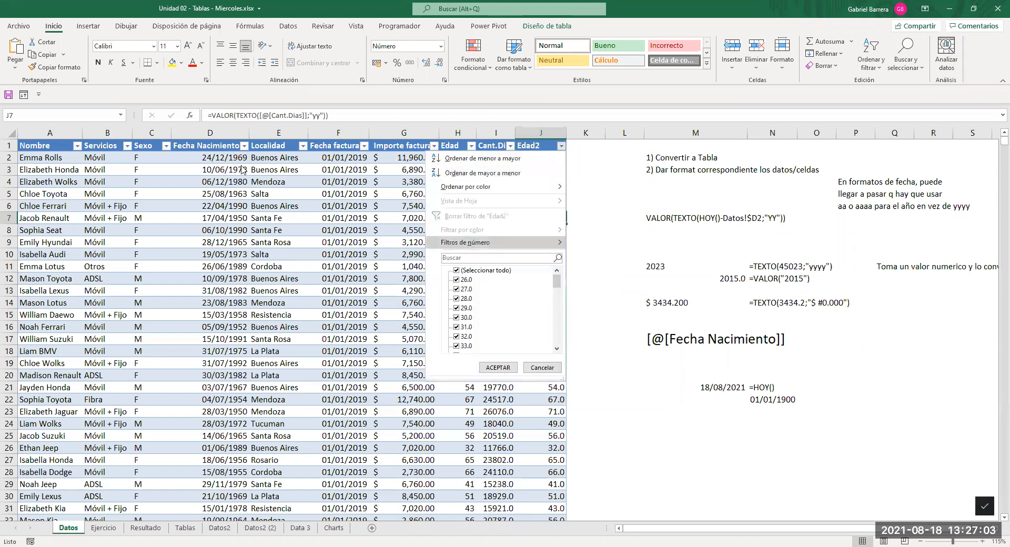
{"action": "left_click", "coordinate": [271, 171]}
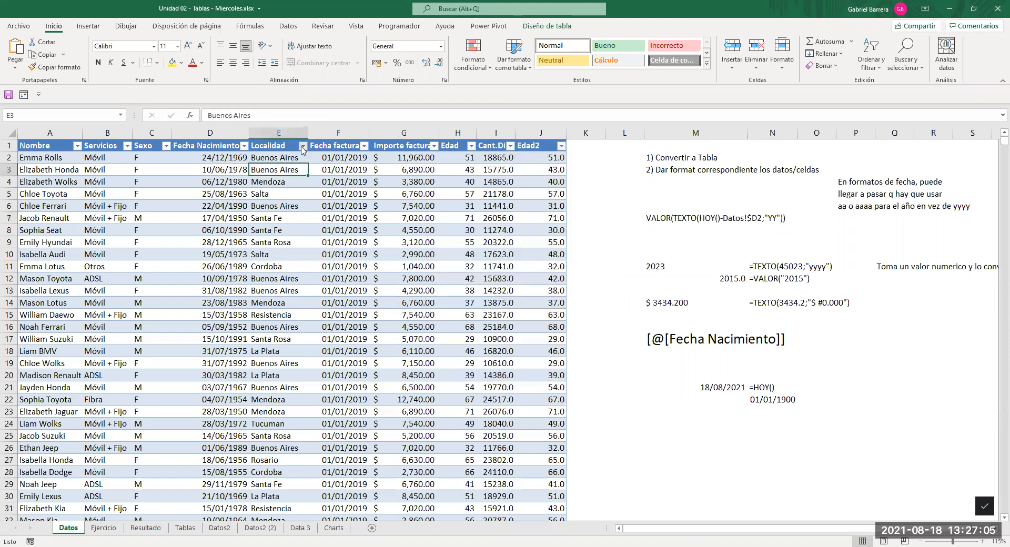
{"action": "left_click", "coordinate": [302, 146]}
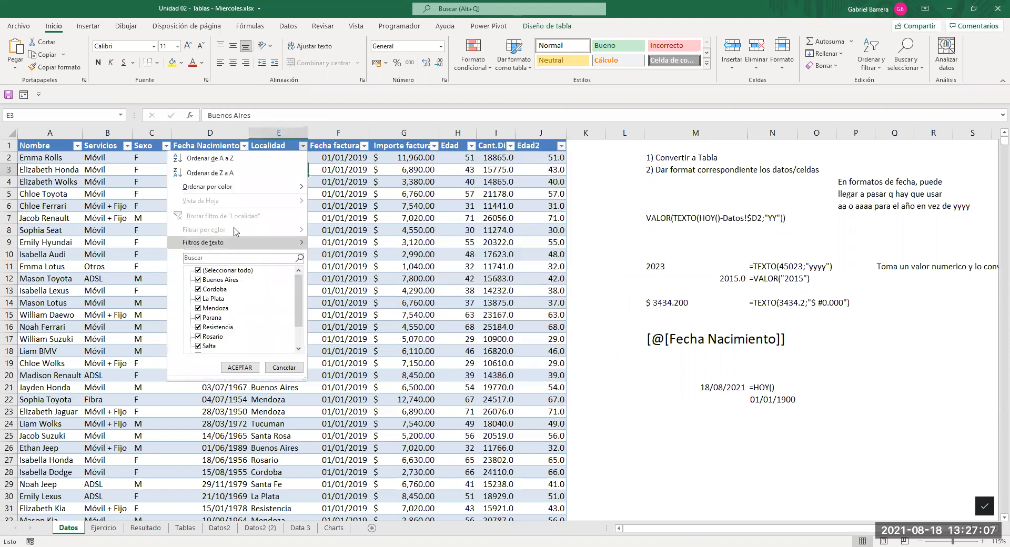
{"action": "left_click", "coordinate": [325, 193]}
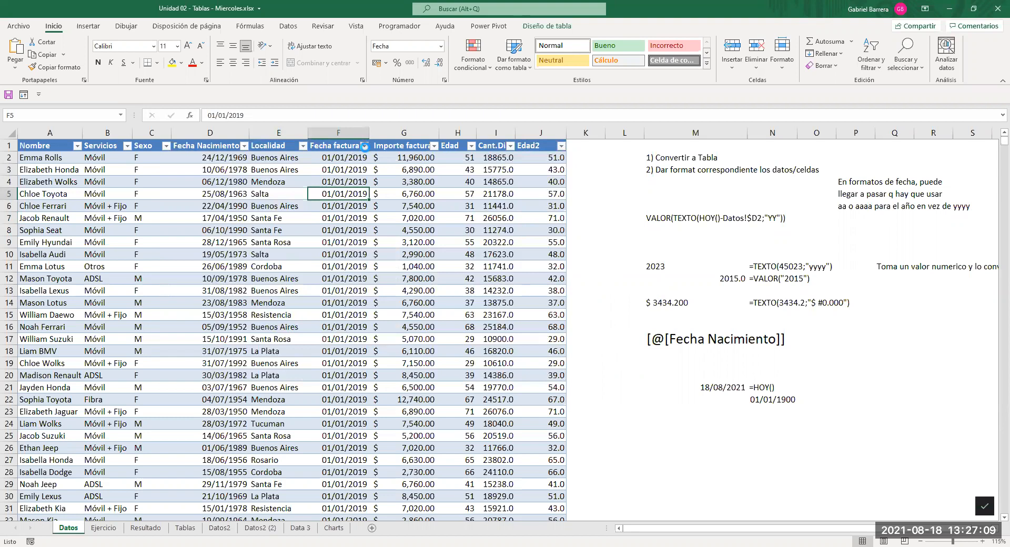
{"action": "left_click", "coordinate": [364, 145]}
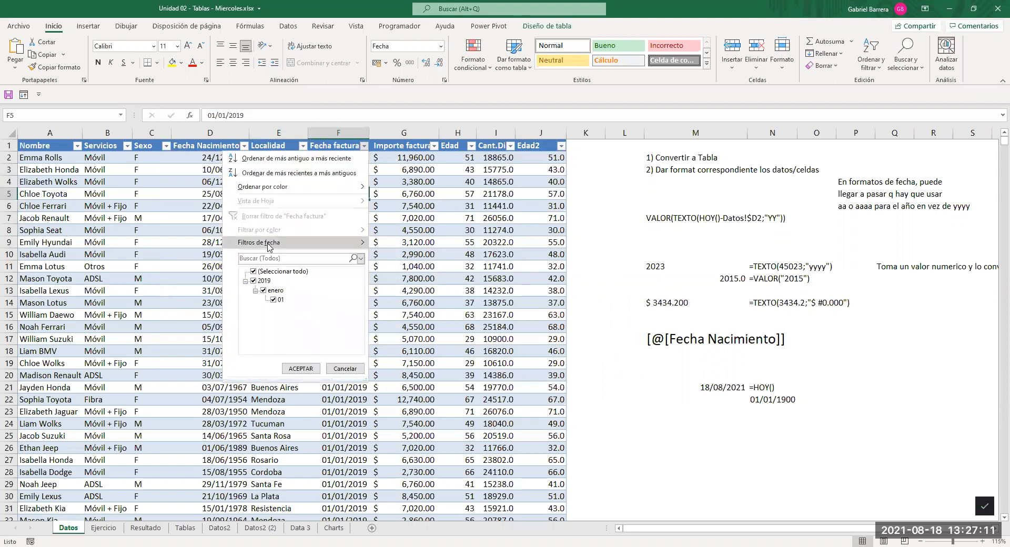
{"action": "mouse_move", "coordinate": [270, 246]}
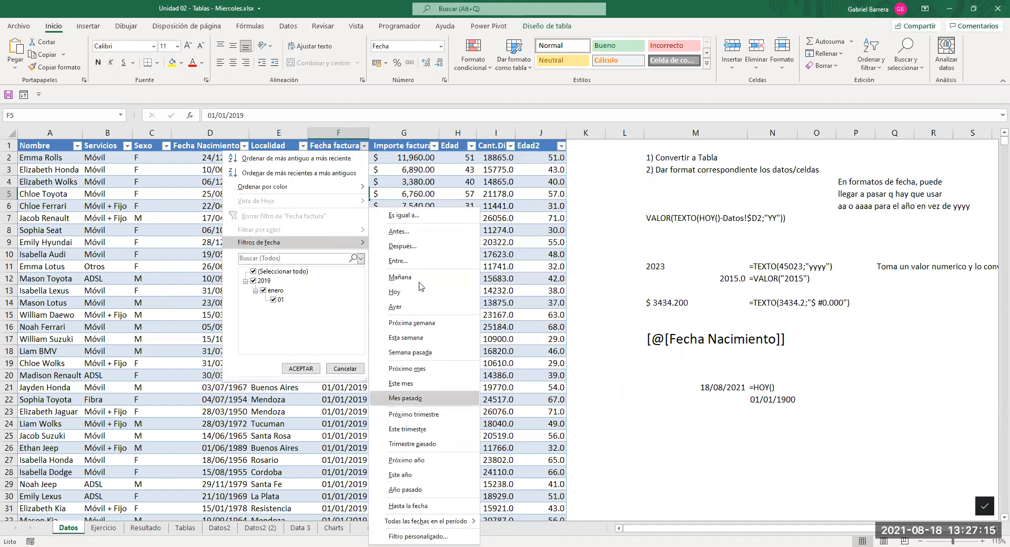
{"action": "left_click", "coordinate": [540, 157]}
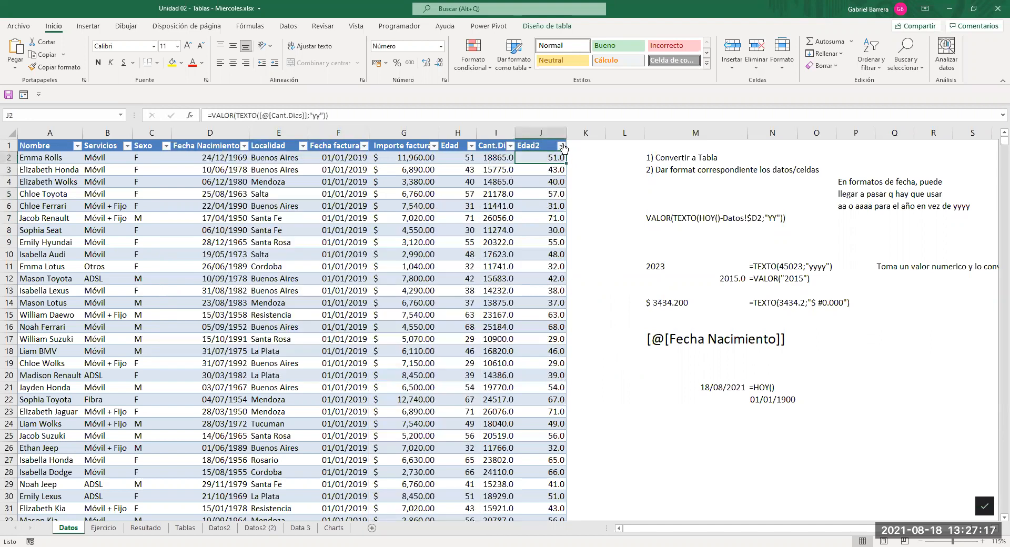
Look through the list of ages available in the Edad2 column's filter and leave it without filtering.
{"action": "left_click", "coordinate": [562, 146]}
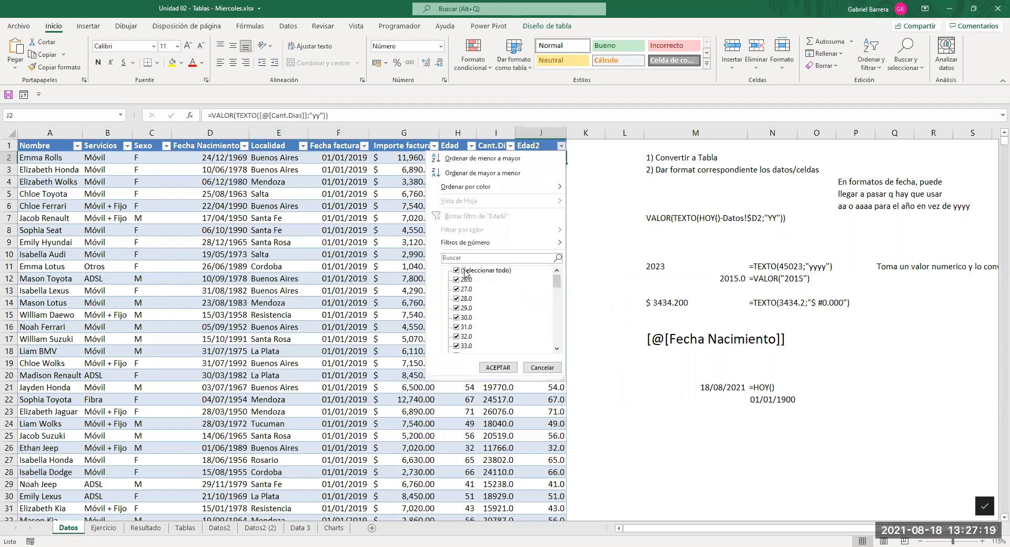
{"action": "scroll", "coordinate": [470, 306], "scroll_direction": "down", "scroll_amount": 8}
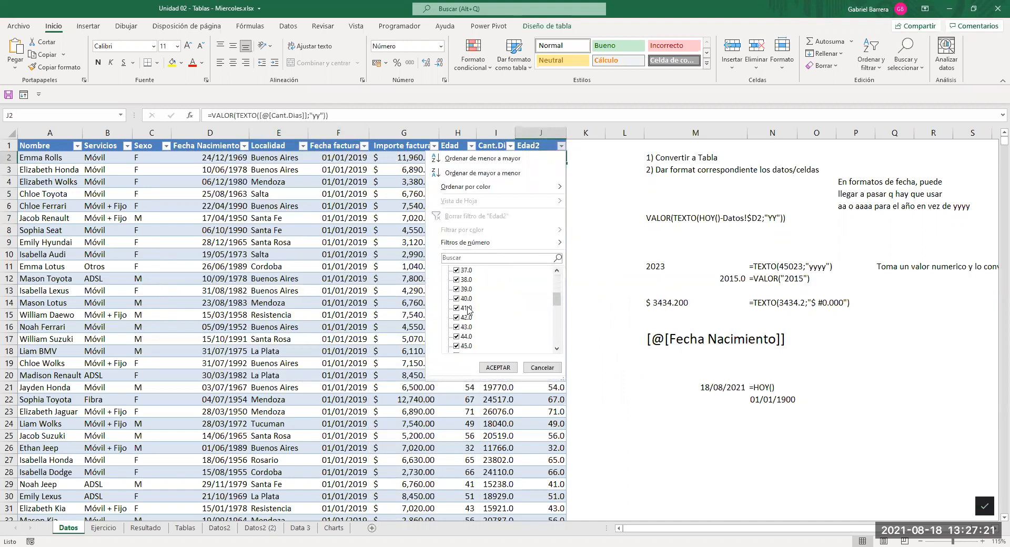
{"action": "scroll", "coordinate": [468, 309], "scroll_direction": "down", "scroll_amount": 5}
{"action": "scroll", "coordinate": [468, 309], "scroll_direction": "up", "scroll_amount": 13}
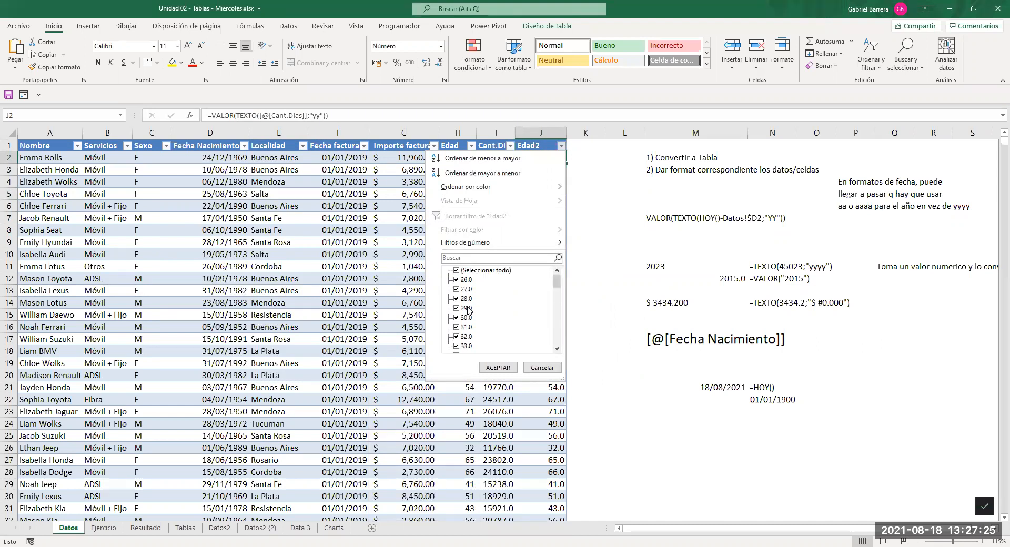
{"action": "left_click", "coordinate": [542, 368]}
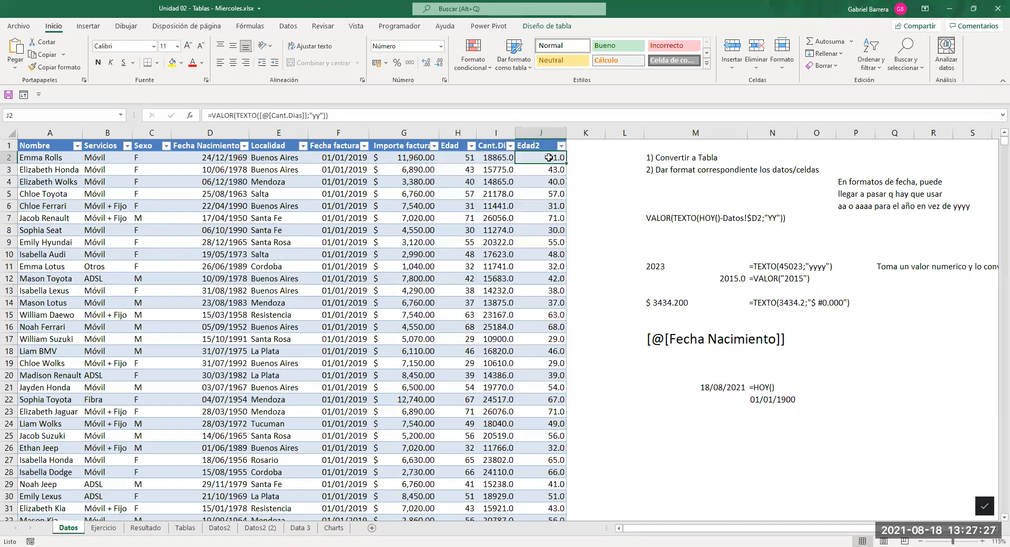
Filter the Localidad column so that only Buenos Aires and La Plata are included.
{"action": "left_click", "coordinate": [298, 182]}
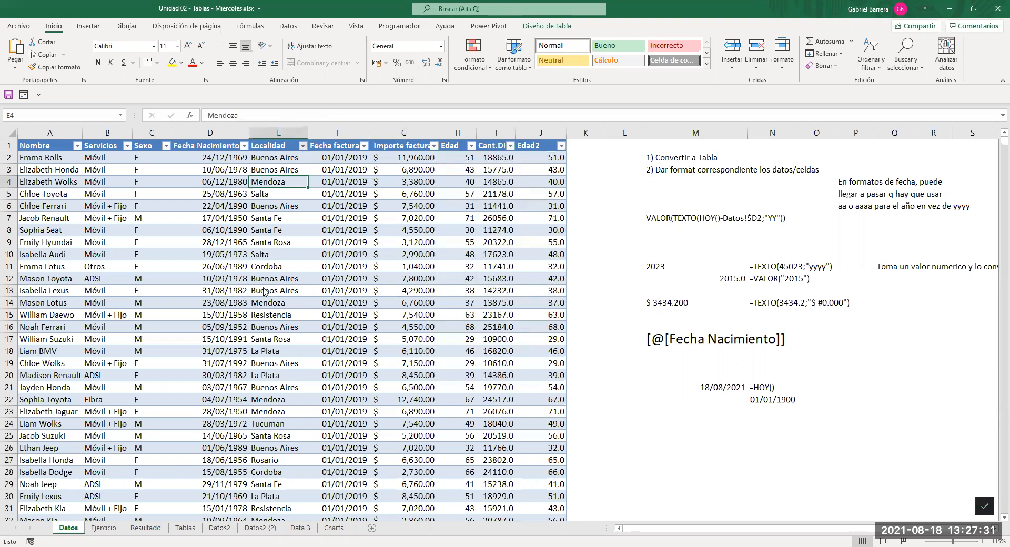
{"action": "left_click", "coordinate": [303, 146]}
{"action": "scroll", "coordinate": [217, 287], "scroll_direction": "down", "scroll_amount": 1}
{"action": "scroll", "coordinate": [226, 326], "scroll_direction": "up", "scroll_amount": 1}
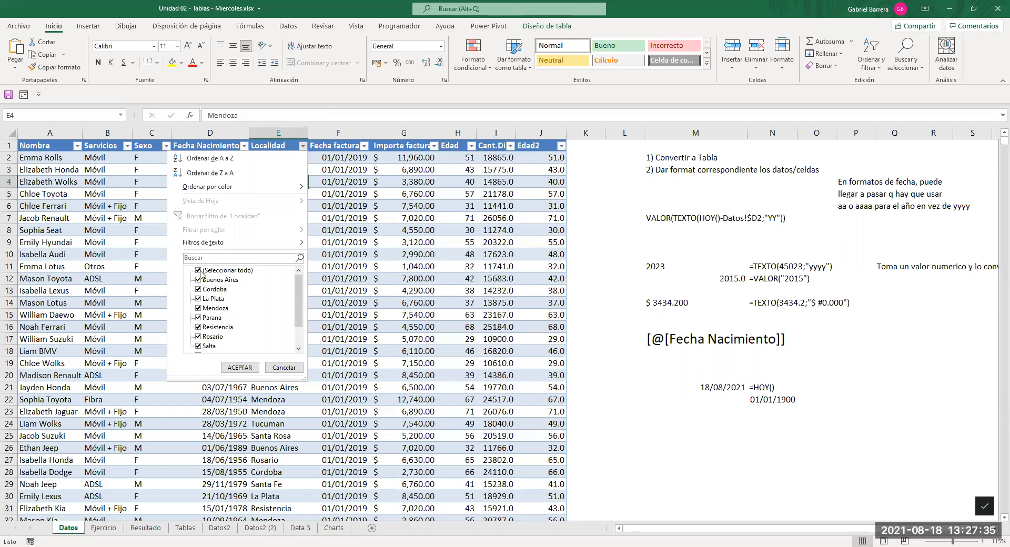
{"action": "left_click", "coordinate": [199, 271]}
{"action": "left_click", "coordinate": [198, 281]}
{"action": "left_click", "coordinate": [200, 293]}
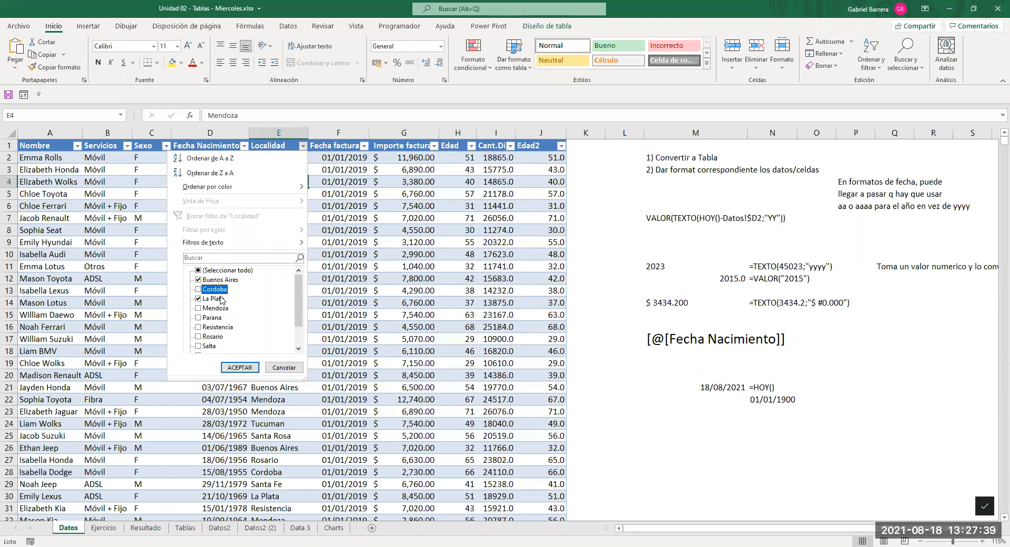
{"action": "left_click", "coordinate": [208, 272]}
{"action": "left_click", "coordinate": [208, 271]}
{"action": "left_click", "coordinate": [200, 281]}
{"action": "left_click", "coordinate": [203, 299]}
{"action": "left_click", "coordinate": [203, 299]}
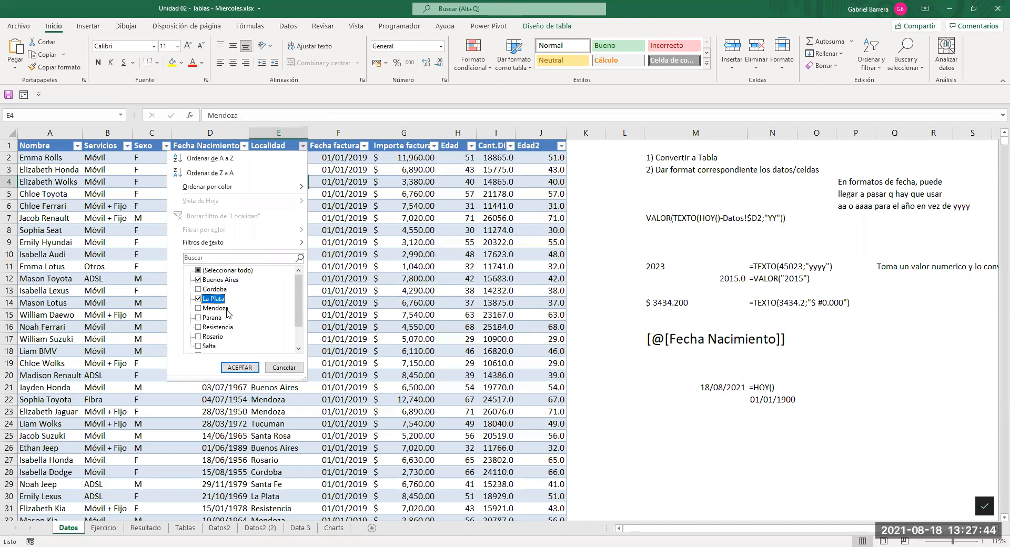
{"action": "left_click", "coordinate": [235, 370]}
Examine the filtered Localidad rows and the filter criteria on the column header.
{"action": "left_click", "coordinate": [270, 230]}
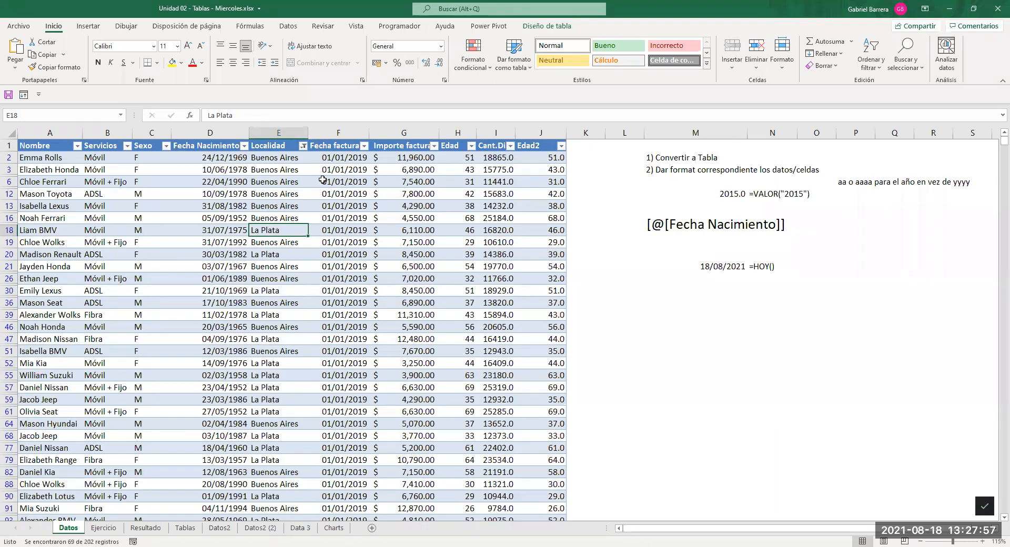
{"action": "left_click", "coordinate": [277, 185]}
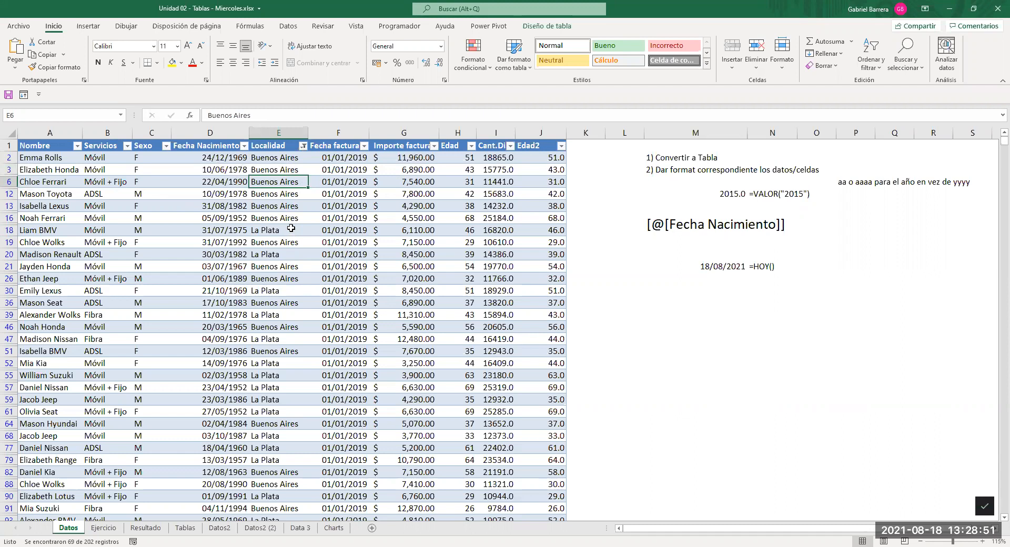
{"action": "left_click", "coordinate": [289, 169]}
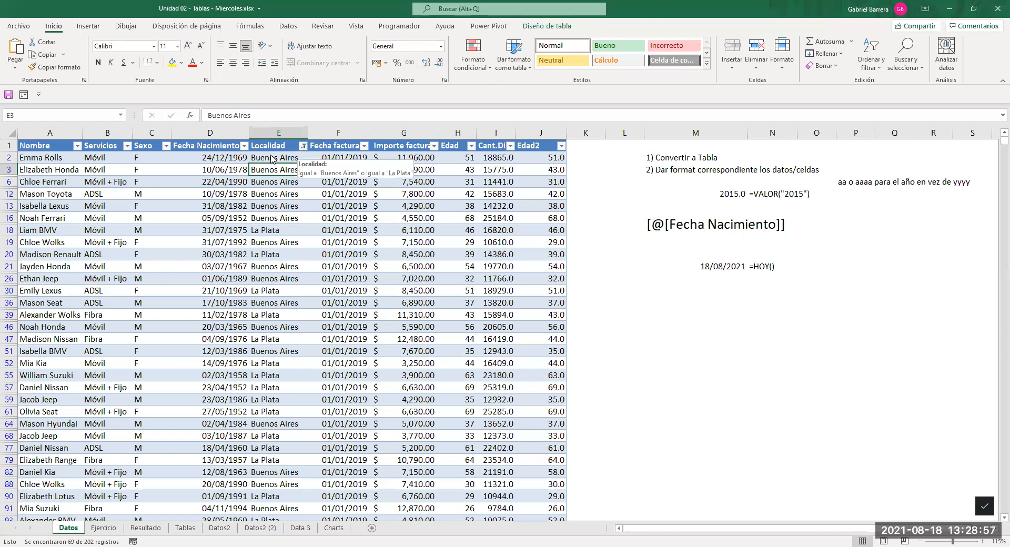
Clear the filter on the Localidad column and check the restored rows and the VALOR(TEXTO(...)) note in M7.
{"action": "left_click", "coordinate": [303, 148]}
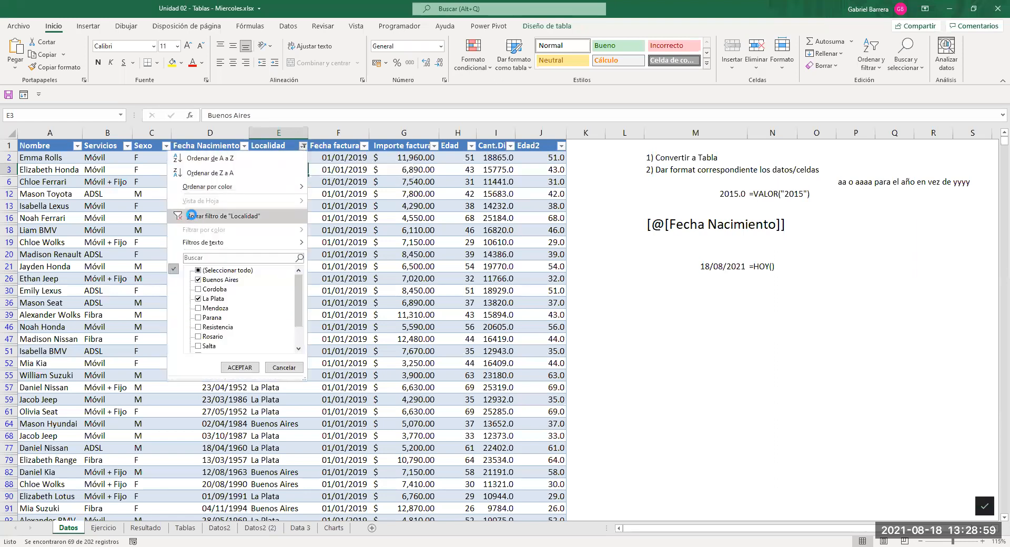
{"action": "left_click", "coordinate": [193, 216]}
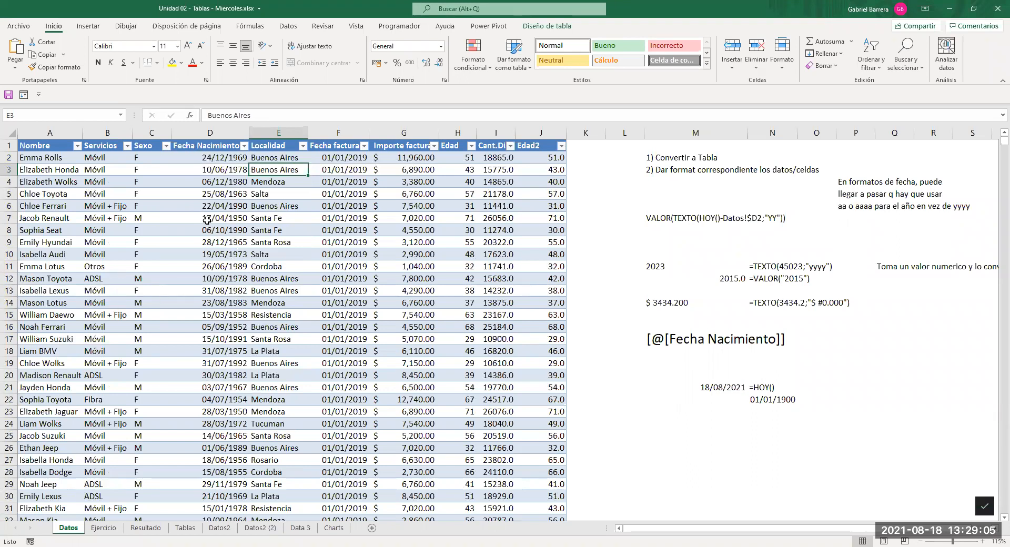
{"action": "left_click", "coordinate": [268, 230]}
{"action": "left_click", "coordinate": [268, 218]}
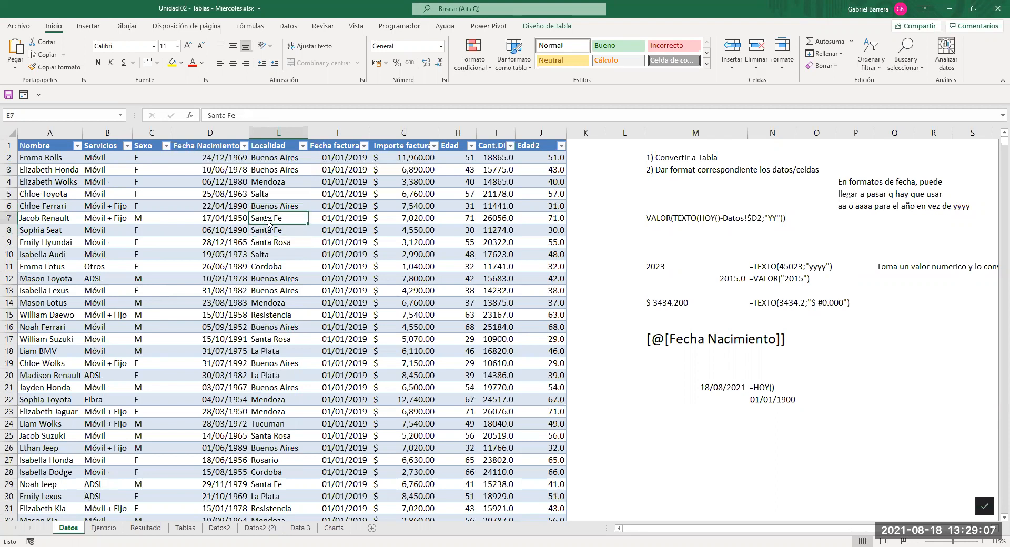
{"action": "left_click", "coordinate": [667, 215]}
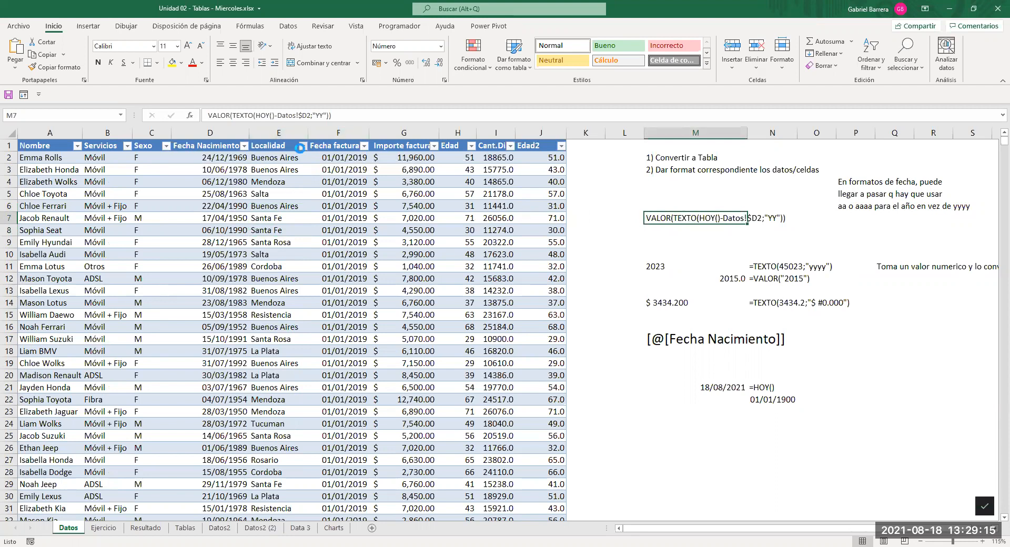
Filter the Localidad column again so that only Buenos Aires and La Plata are included.
{"action": "left_click", "coordinate": [303, 146]}
{"action": "left_click", "coordinate": [203, 271]}
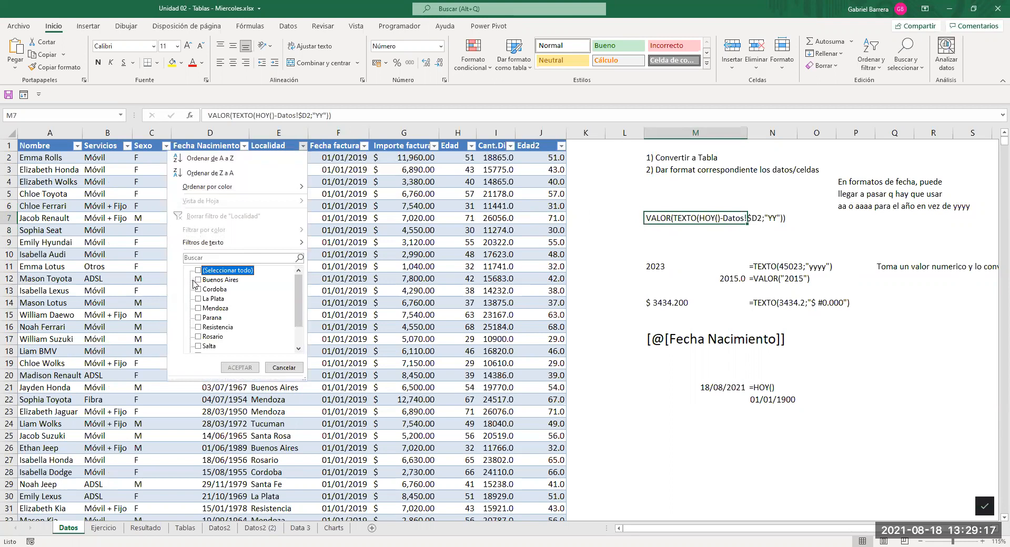
{"action": "left_click", "coordinate": [200, 280]}
{"action": "left_click", "coordinate": [200, 300]}
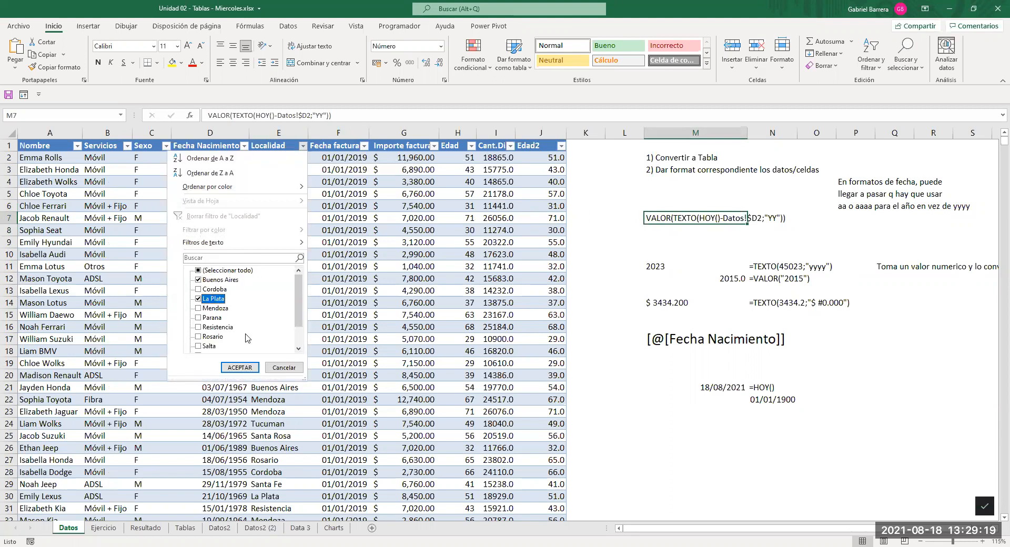
{"action": "left_click", "coordinate": [240, 368]}
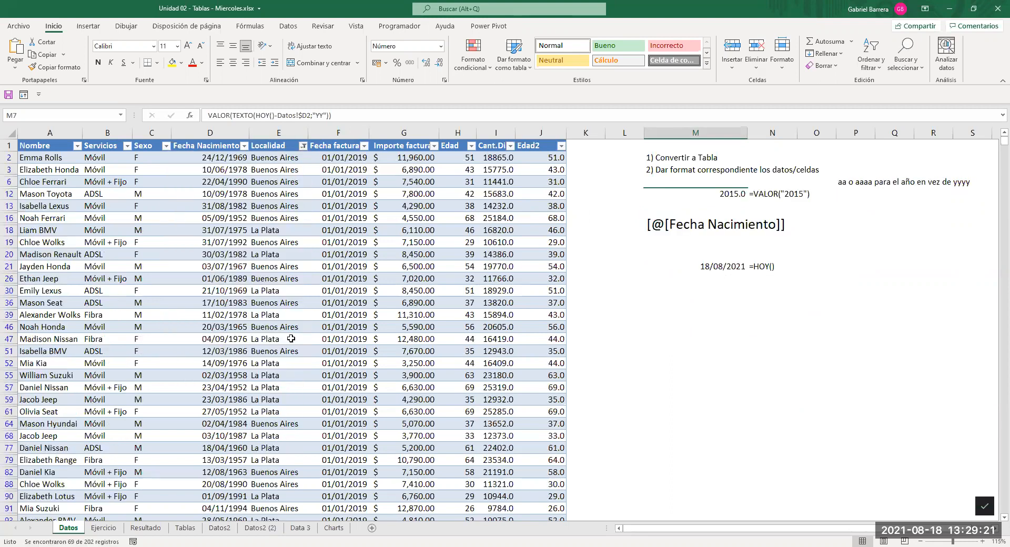
Examine the notes in column M around rows 6 and 12 to see how the filter affects cells outside the table.
{"action": "left_click", "coordinate": [680, 183]}
{"action": "left_click", "coordinate": [680, 193]}
{"action": "left_click", "coordinate": [687, 180]}
{"action": "left_click", "coordinate": [689, 194]}
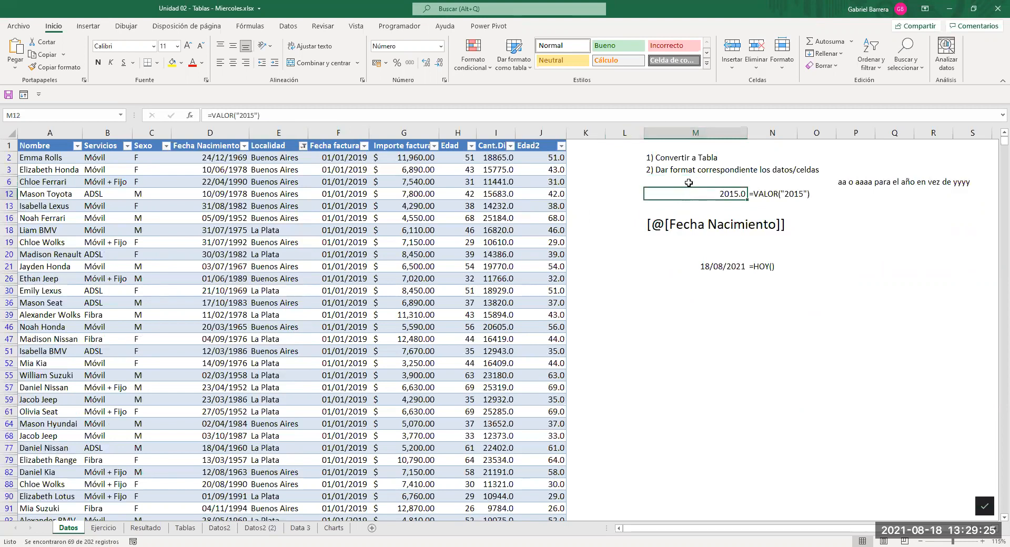
{"action": "left_click", "coordinate": [689, 184]}
{"action": "left_click", "coordinate": [689, 196]}
{"action": "left_click", "coordinate": [335, 196]}
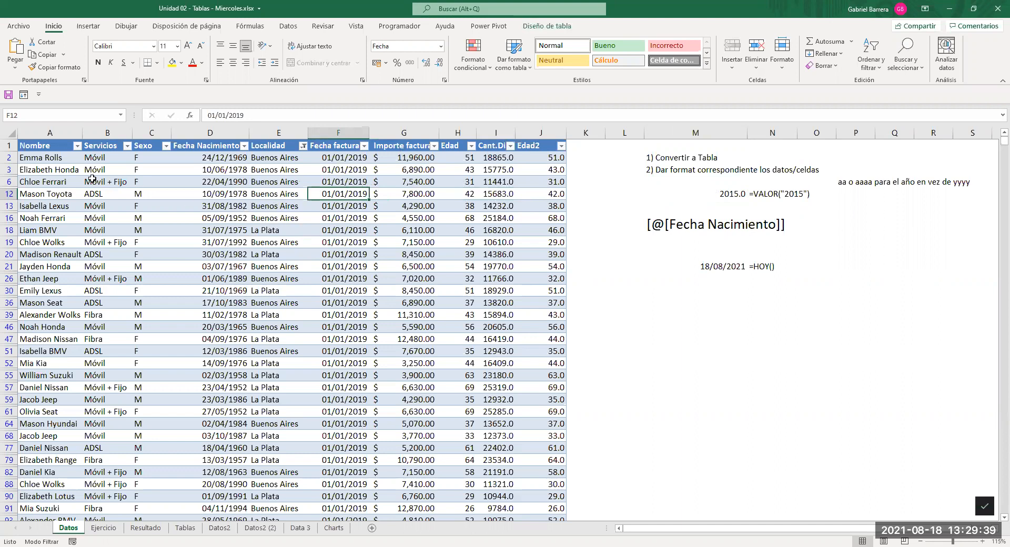
Highlight the table record in row 6, the entire sheet row 6, and the notes area starting at M1.
{"action": "left_click_drag", "start_coordinate": [59, 181], "coordinate": [525, 179]}
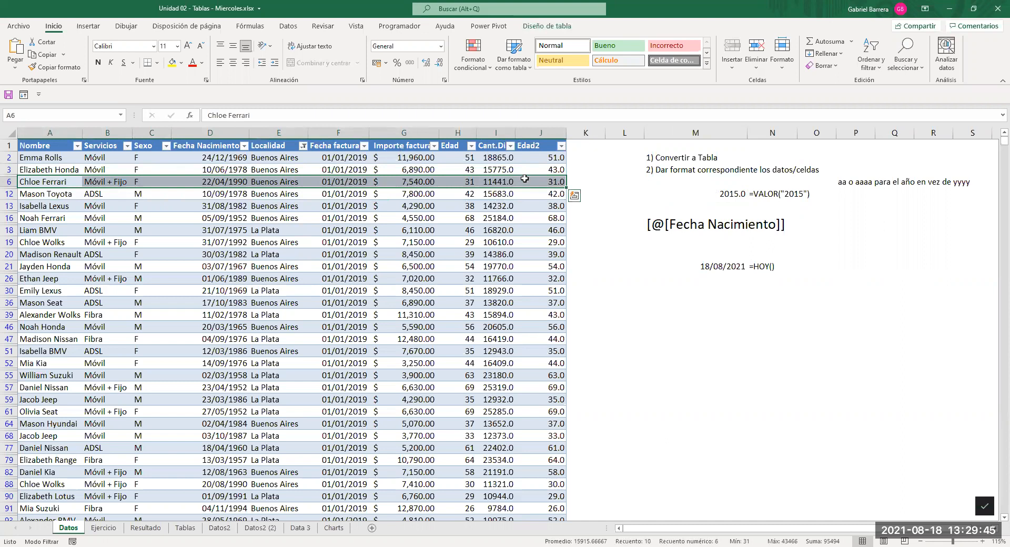
{"action": "left_click", "coordinate": [10, 182]}
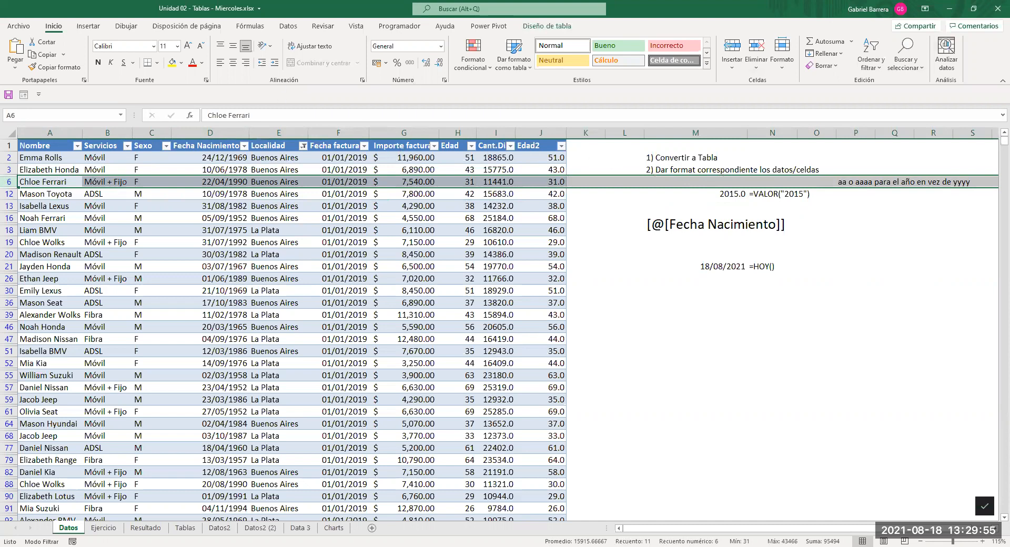
{"action": "left_click", "coordinate": [279, 179]}
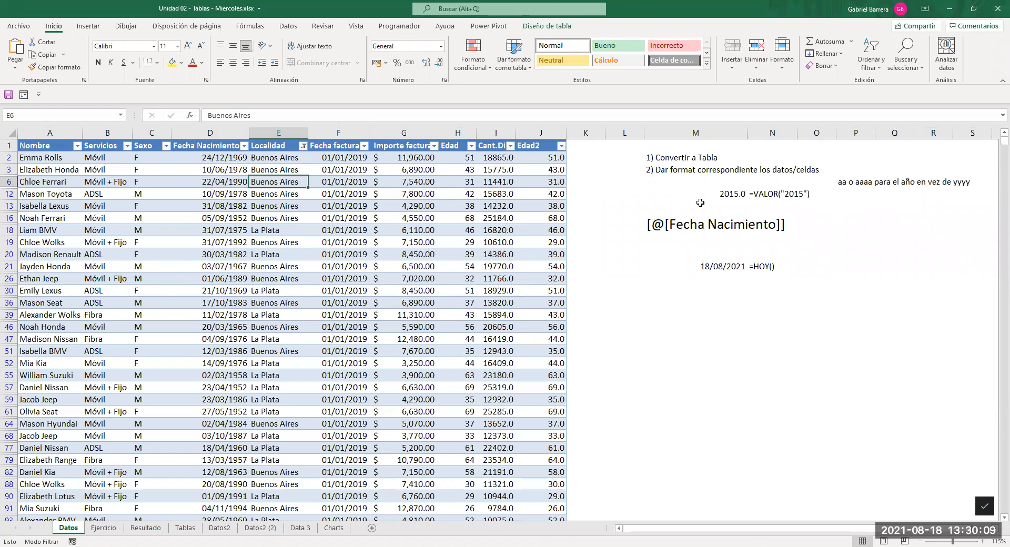
{"action": "left_click", "coordinate": [653, 146]}
{"action": "left_click_drag", "start_coordinate": [650, 144], "coordinate": [783, 356]}
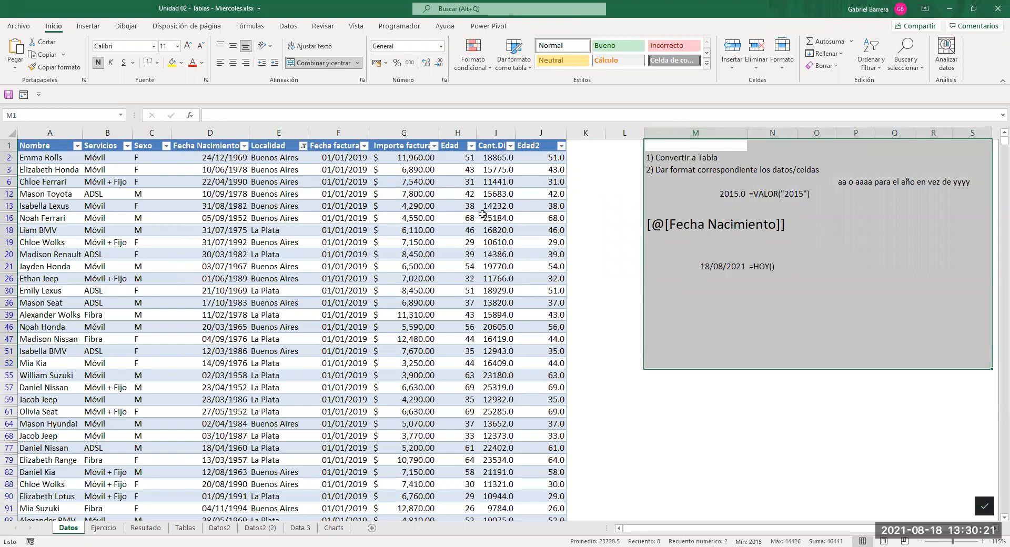
Include all cities in the Localidad filter again and select the table record in row 4.
{"action": "left_click", "coordinate": [304, 146]}
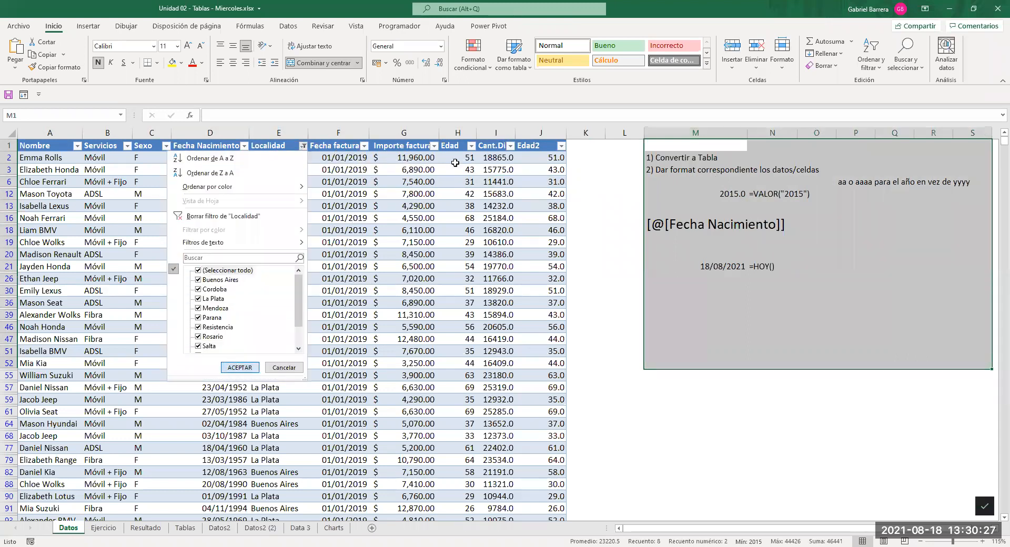
{"action": "left_click", "coordinate": [236, 367]}
{"action": "left_click", "coordinate": [488, 164]}
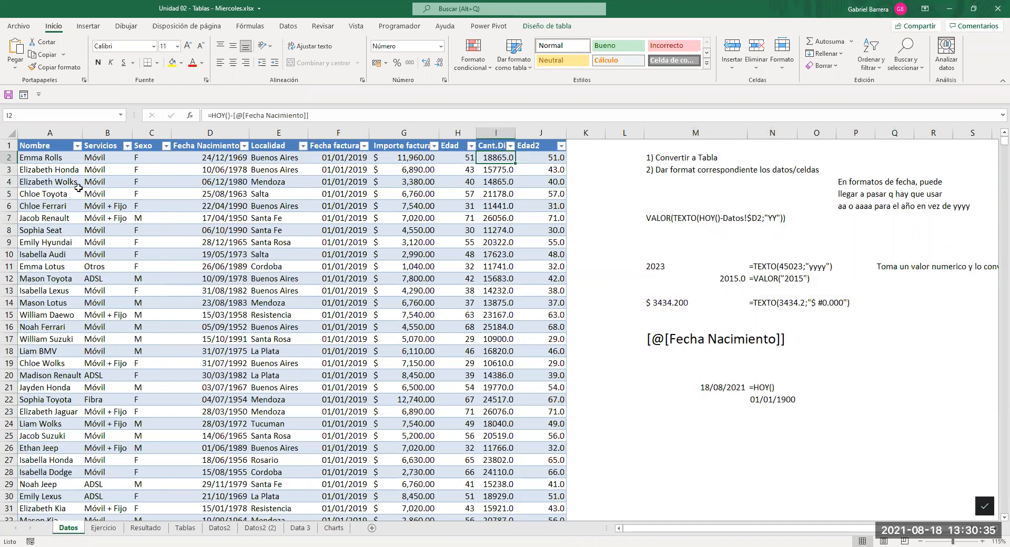
{"action": "left_click_drag", "start_coordinate": [48, 178], "coordinate": [531, 182]}
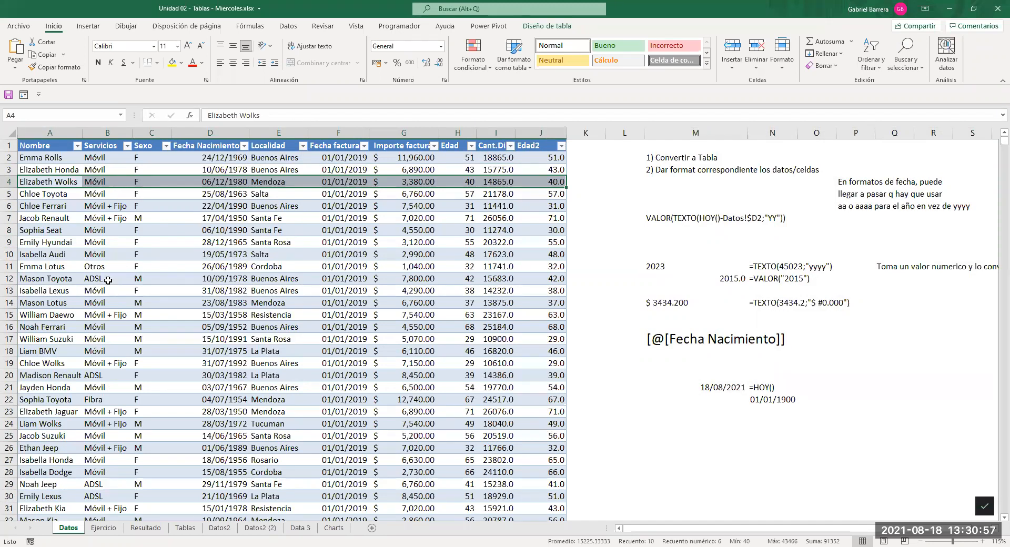
Filter the Servicios column so that only ADSL is included.
{"action": "left_click", "coordinate": [127, 145]}
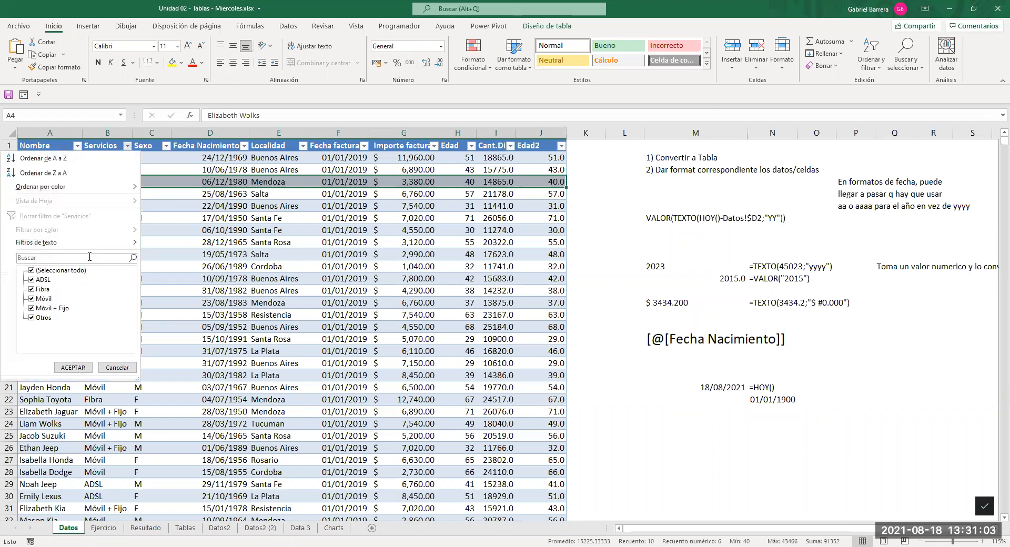
{"action": "left_click", "coordinate": [33, 271]}
{"action": "left_click", "coordinate": [33, 280]}
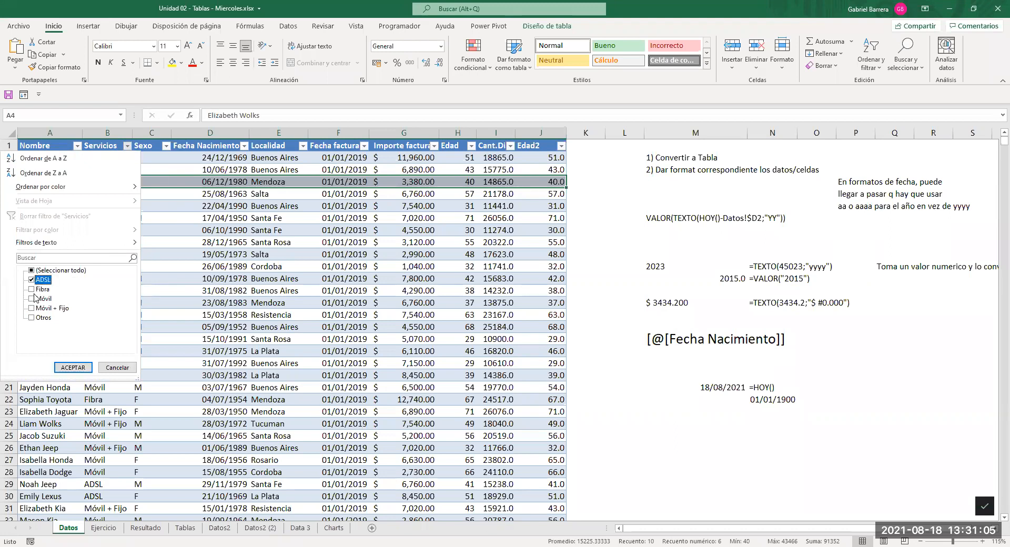
{"action": "left_click", "coordinate": [74, 367]}
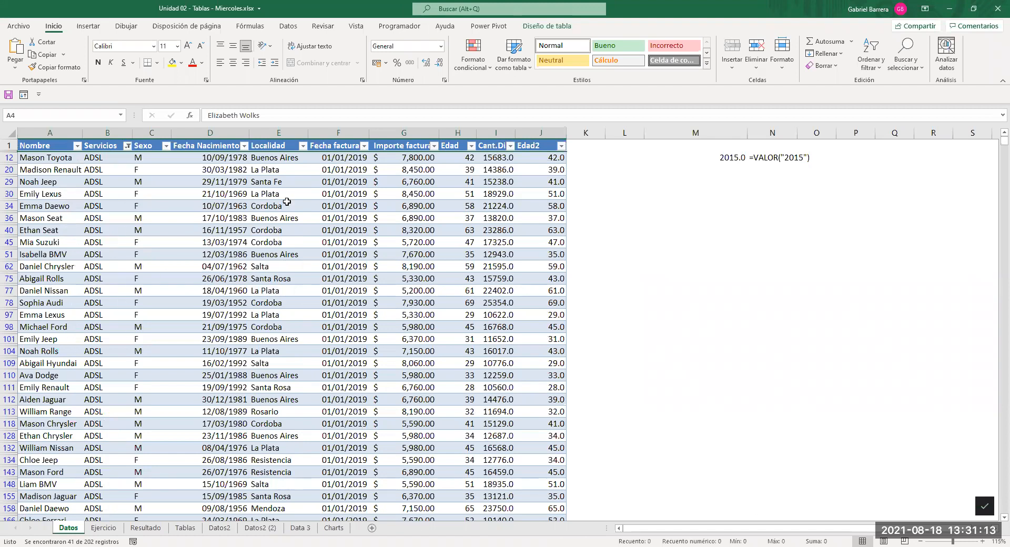
{"action": "left_click", "coordinate": [287, 183]}
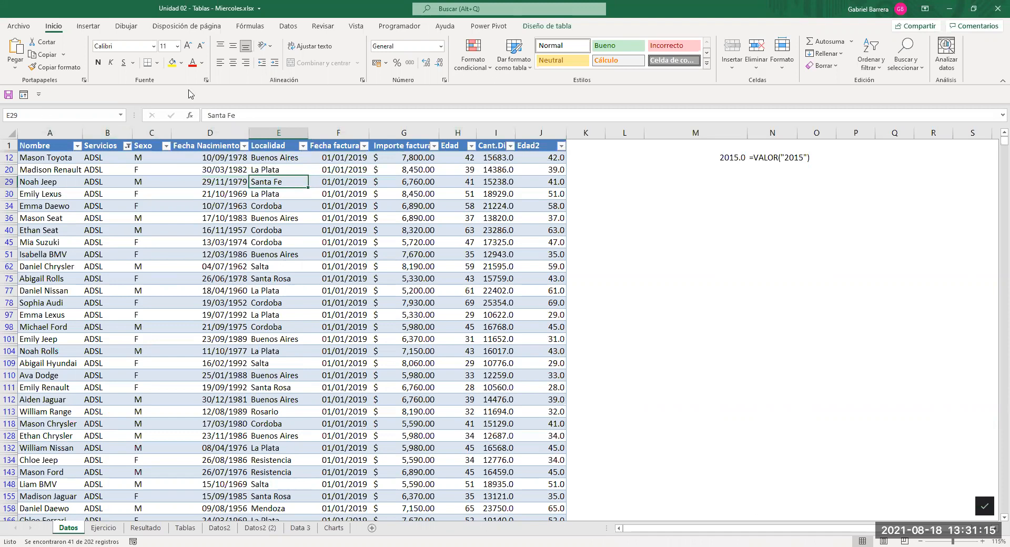
Filter the Localidad column so that only La Plata is included, in addition to the Servicios filter.
{"action": "left_click", "coordinate": [304, 147]}
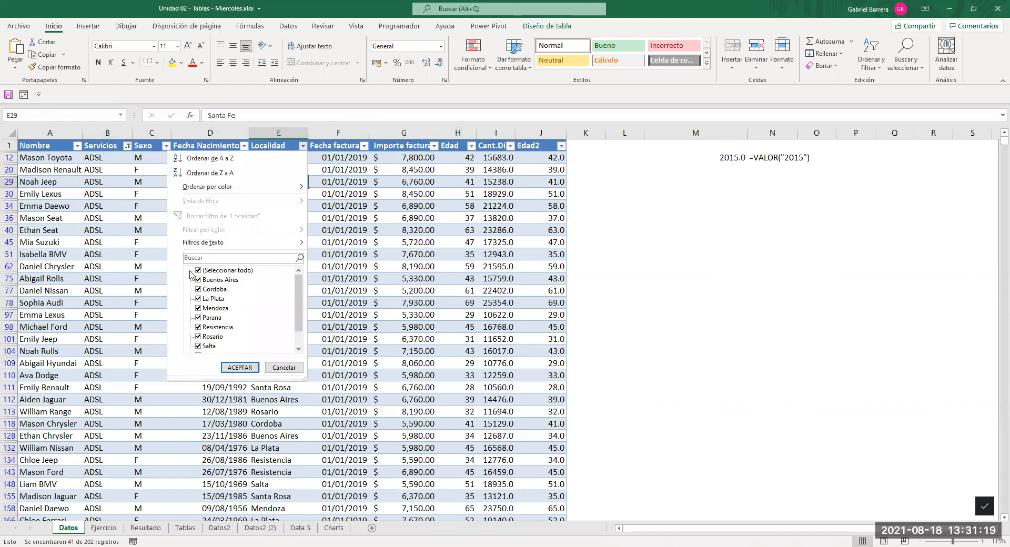
{"action": "left_click", "coordinate": [198, 271]}
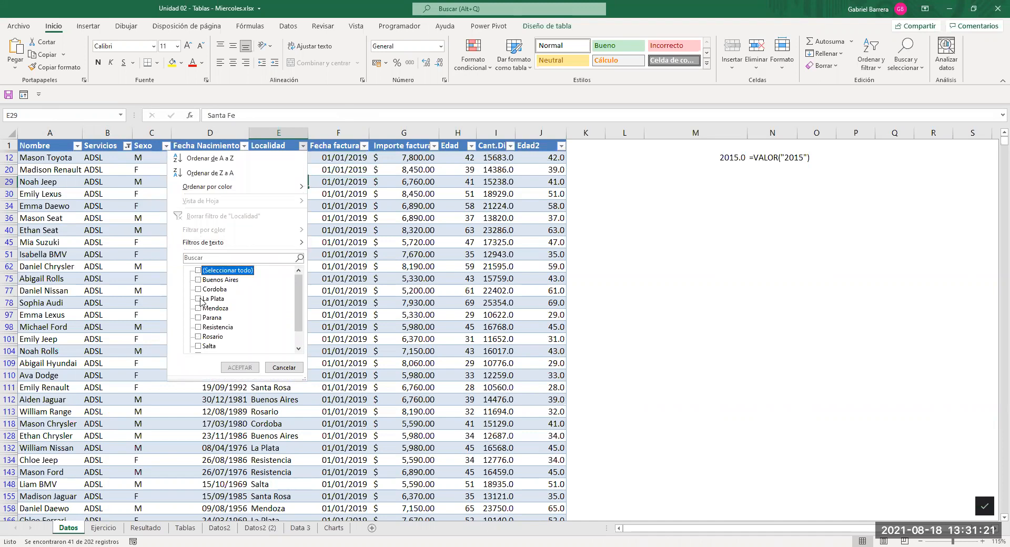
{"action": "left_click", "coordinate": [199, 299]}
{"action": "left_click", "coordinate": [250, 368]}
{"action": "left_click", "coordinate": [298, 302]}
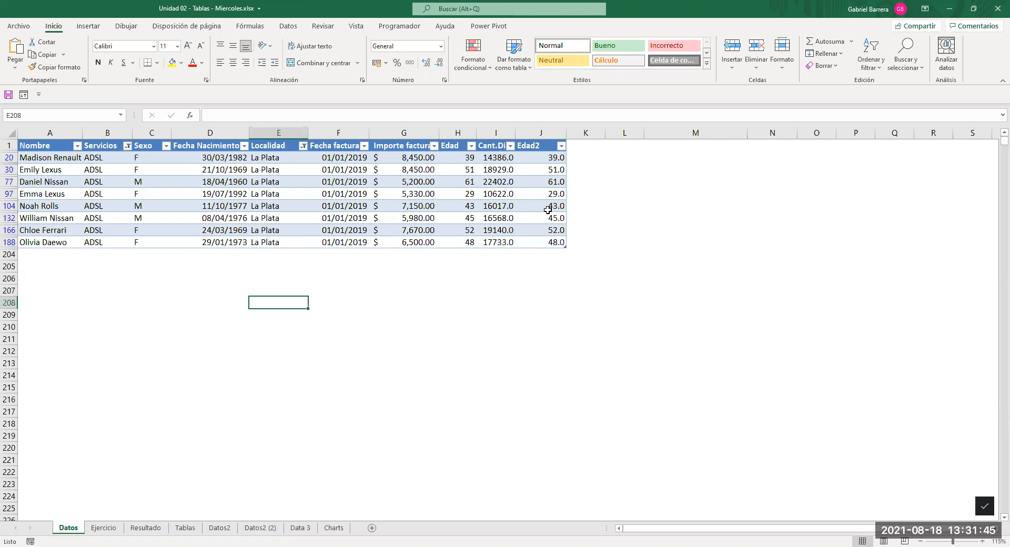
Copy the filtered table with its headers and paste it at A1 of a new sheet.
{"action": "left_click_drag", "start_coordinate": [52, 145], "coordinate": [548, 243]}
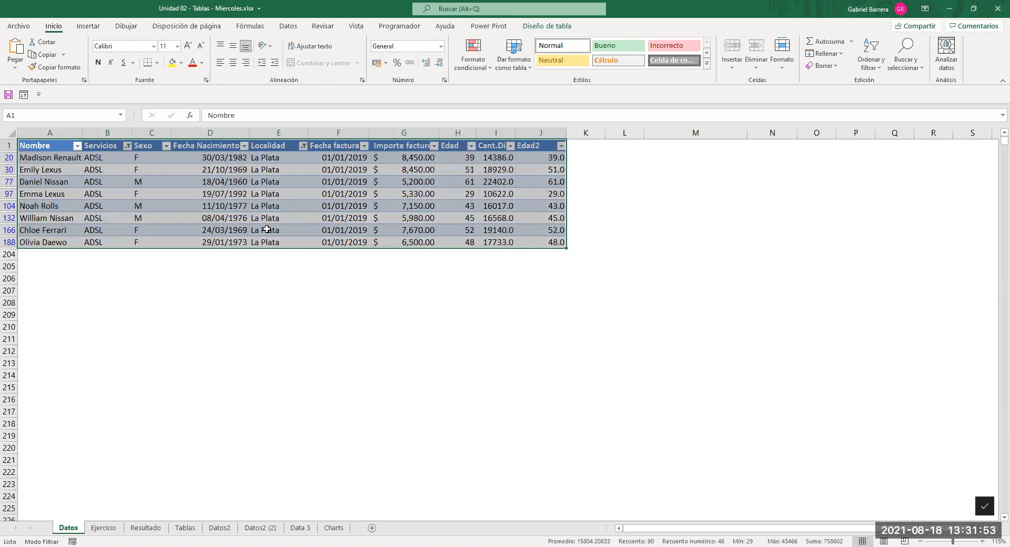
{"action": "key", "text": "ctrl+c"}
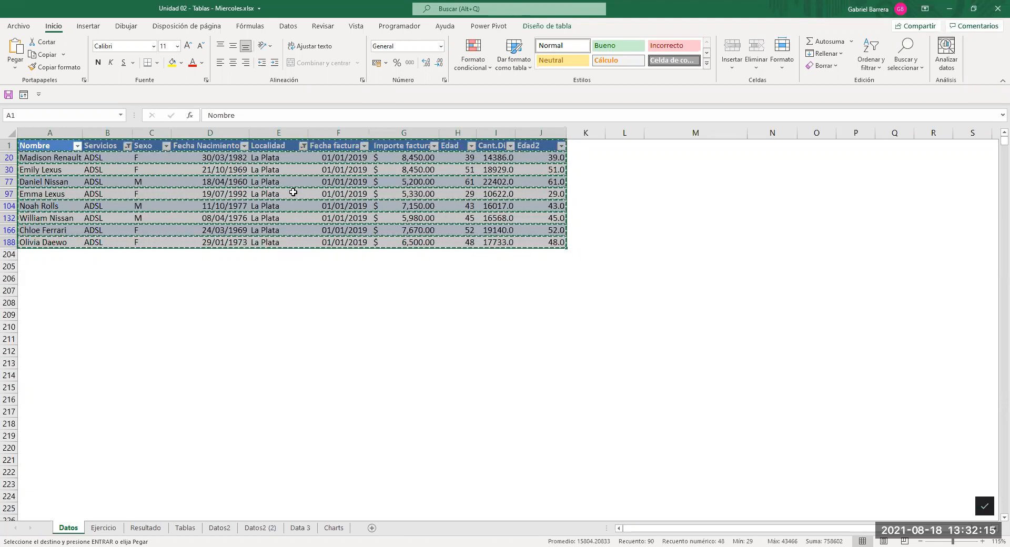
{"action": "left_click", "coordinate": [372, 528]}
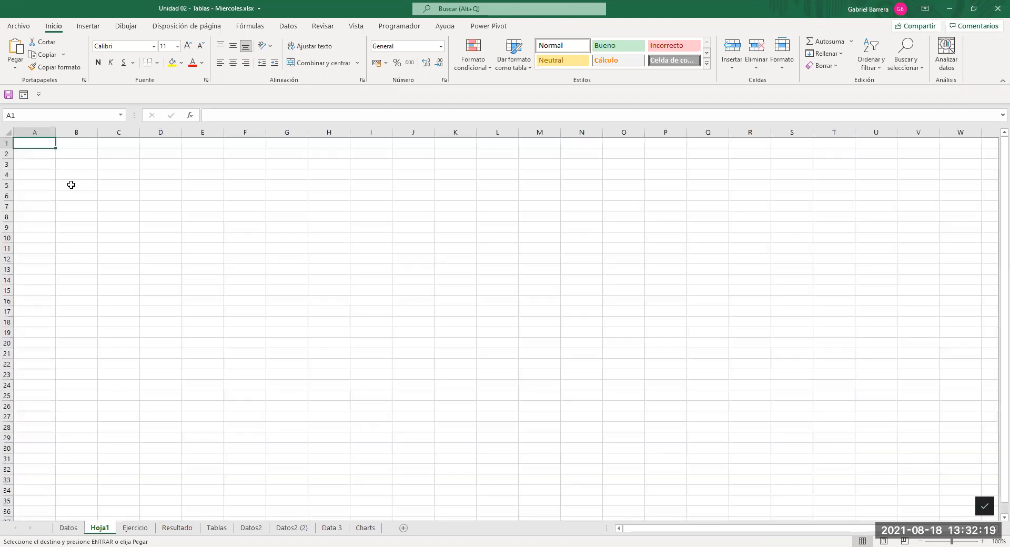
{"action": "key", "text": "ctrl+v"}
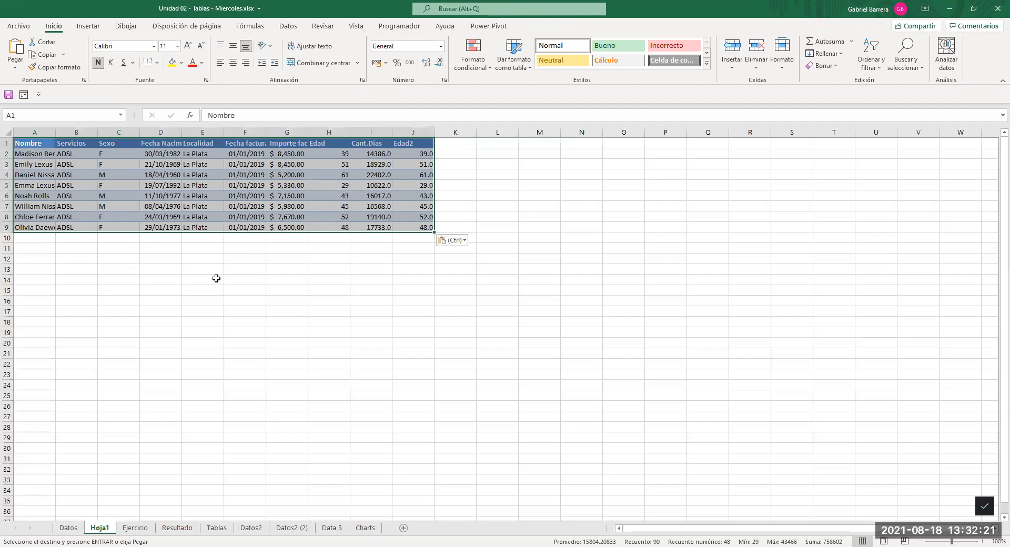
{"action": "left_click", "coordinate": [216, 279]}
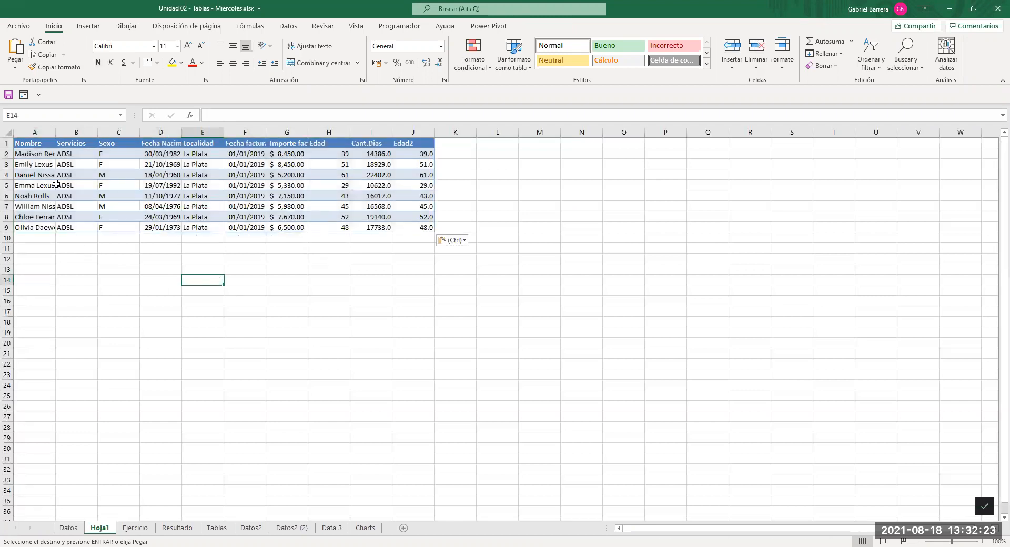
Compare the filtered table on the Datos sheet with the pasted copy on Hoja1, including a Cant.Dias cell.
{"action": "left_click", "coordinate": [62, 531]}
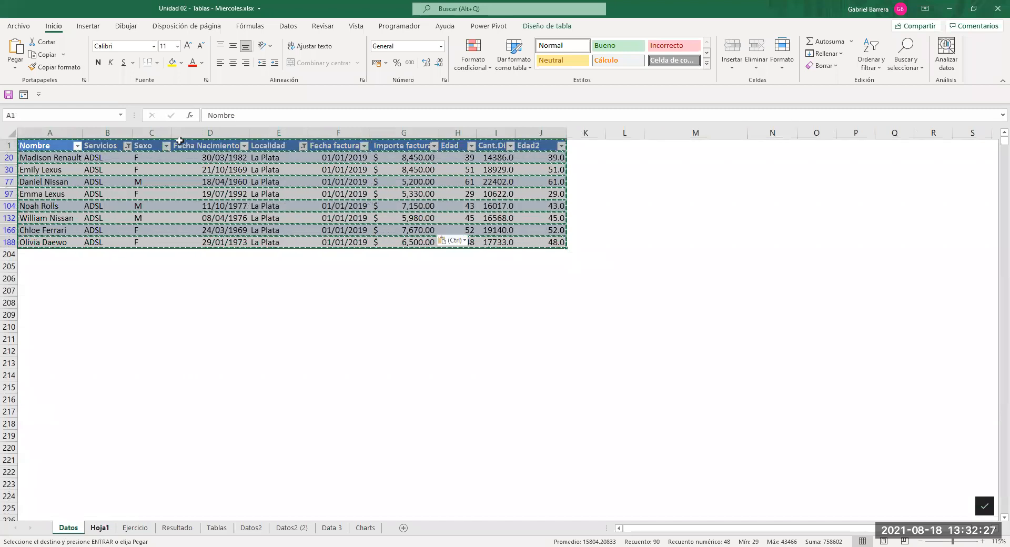
{"action": "left_click", "coordinate": [100, 528]}
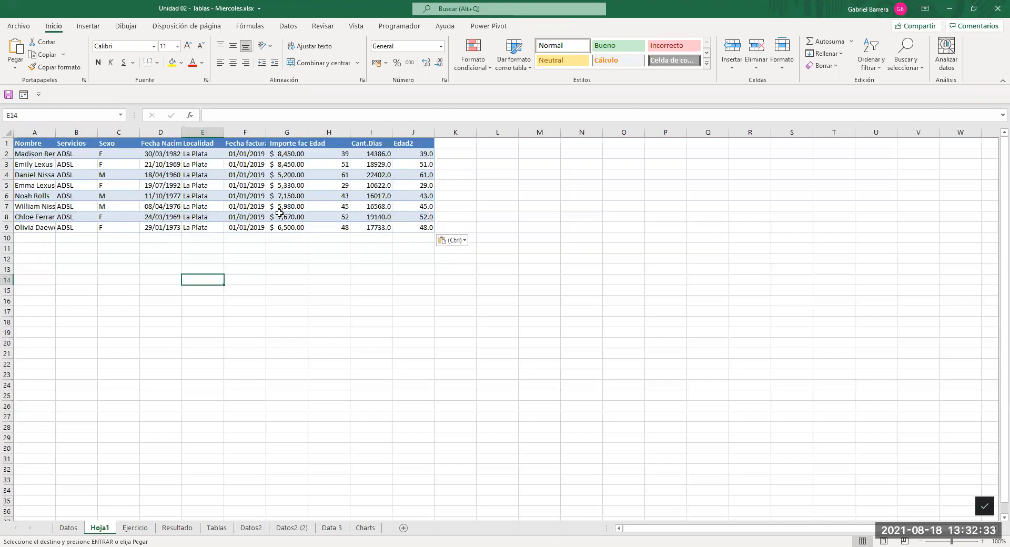
{"action": "left_click", "coordinate": [68, 528]}
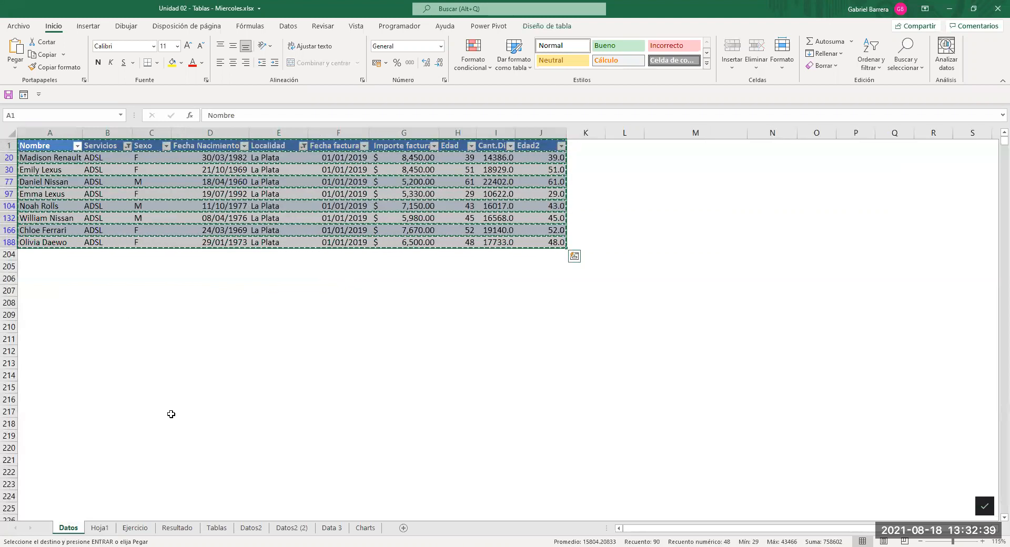
{"action": "left_click", "coordinate": [92, 533]}
{"action": "left_click", "coordinate": [374, 203]}
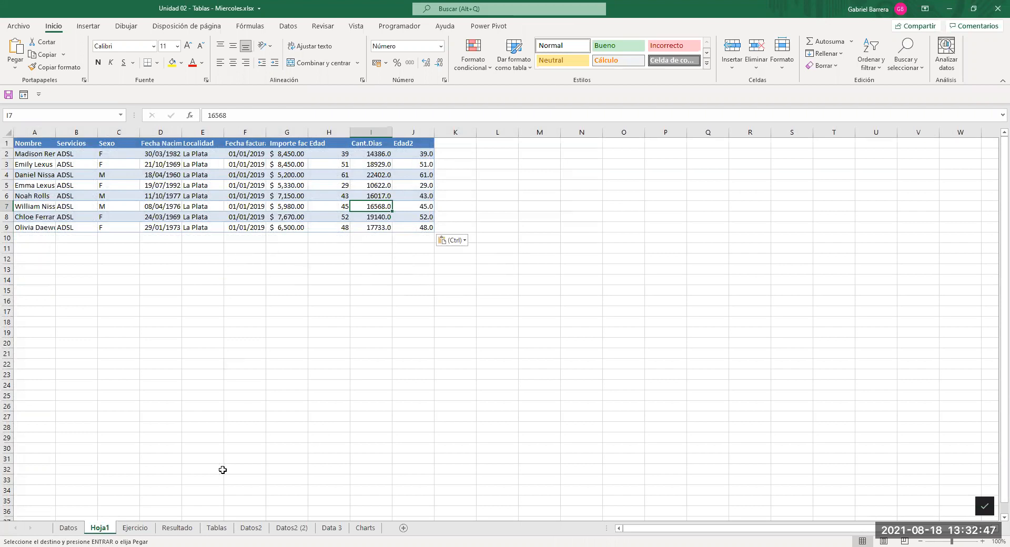
{"action": "left_click", "coordinate": [67, 529]}
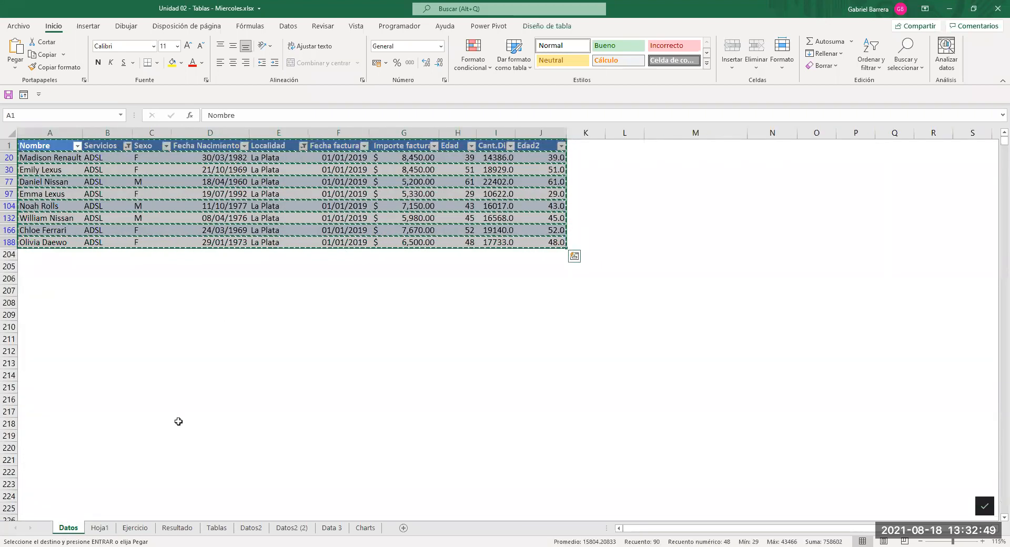
{"action": "left_click", "coordinate": [102, 528]}
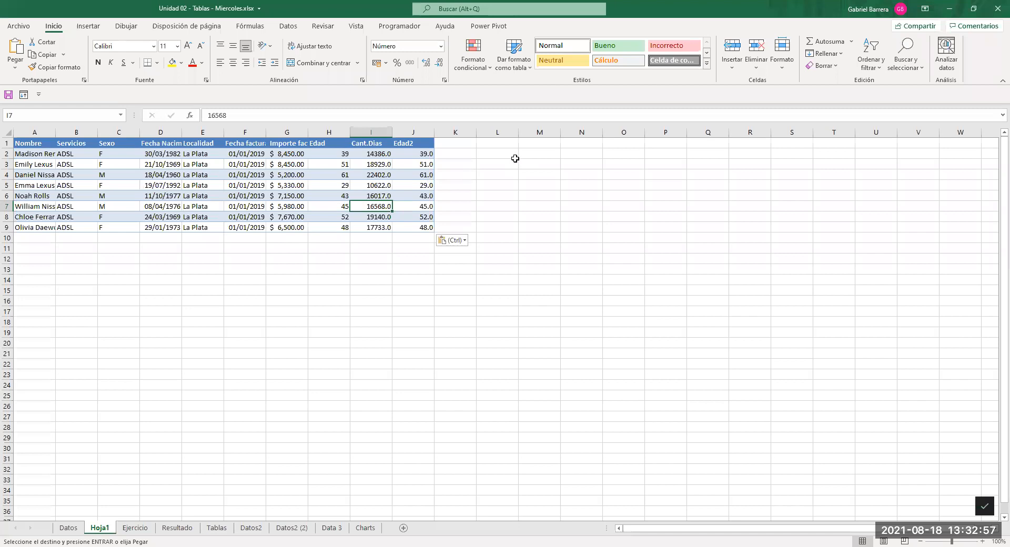
{"action": "left_click", "coordinate": [538, 145]}
{"action": "right_click", "coordinate": [535, 146]}
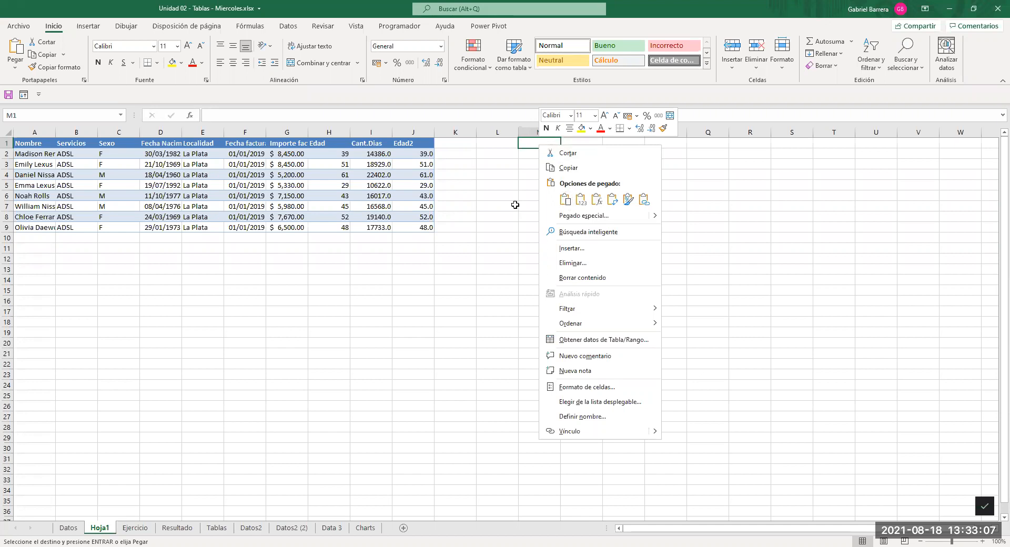
{"action": "left_click", "coordinate": [504, 185]}
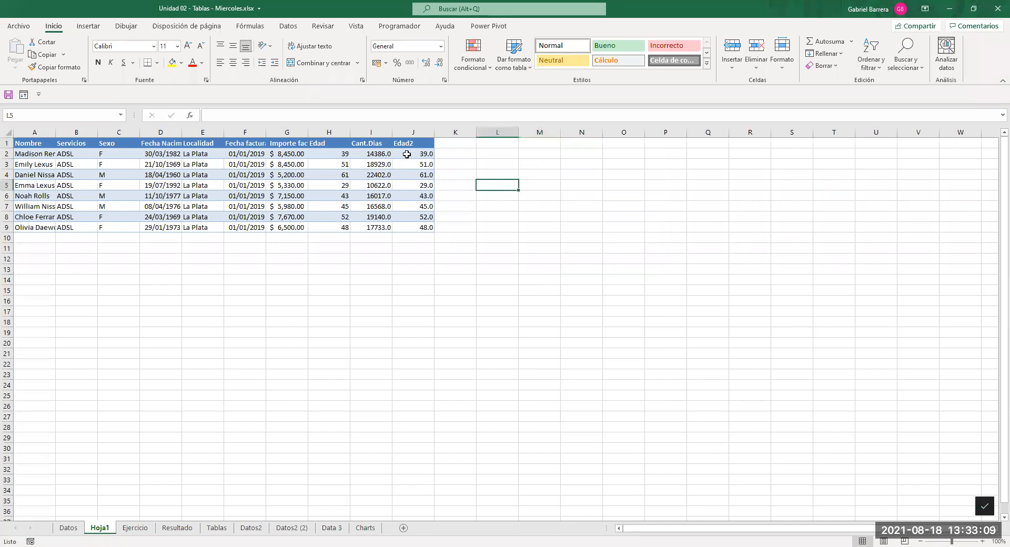
Inspect the first record's Cant.Dias and Edad2 cells in the pasted copy on Hoja1 for formulas.
{"action": "left_click", "coordinate": [375, 154]}
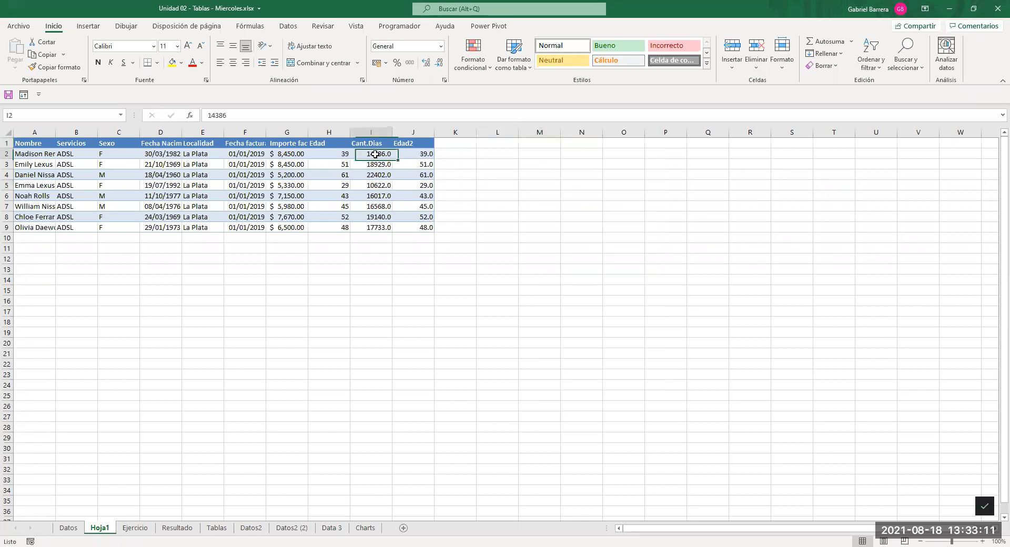
{"action": "left_click", "coordinate": [415, 158]}
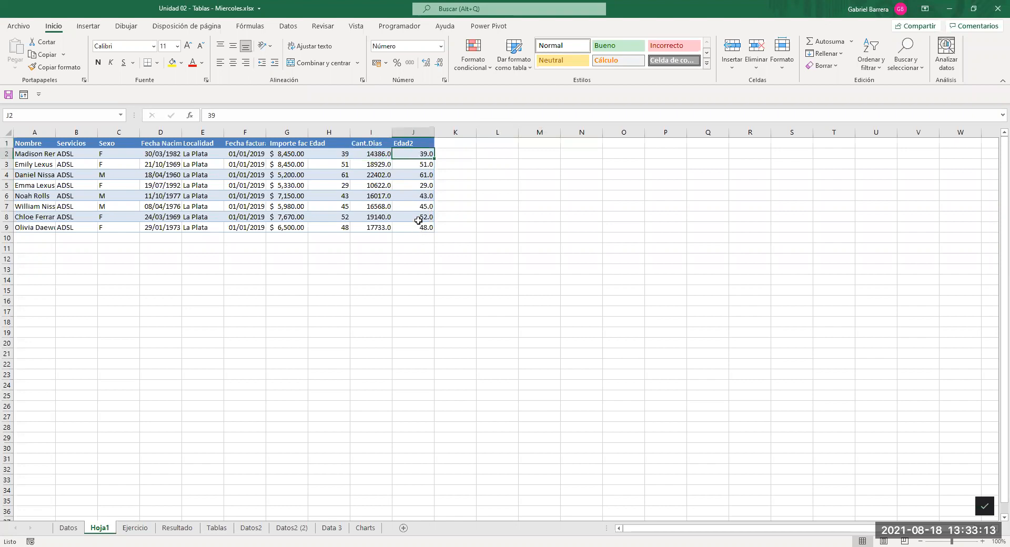
{"action": "double_click", "coordinate": [373, 154]}
{"action": "key", "text": "Escape"}
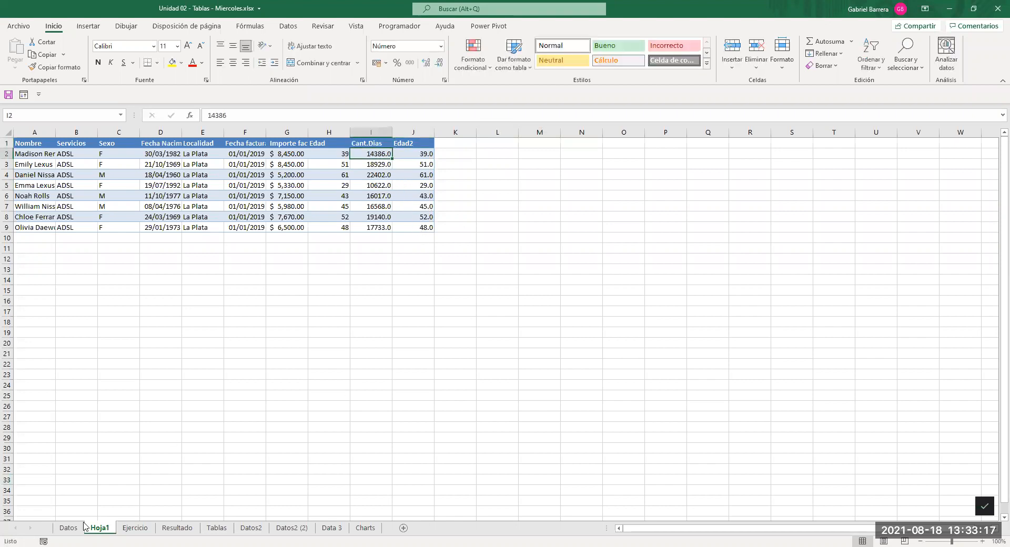
Copy the filtered table with its headers from the Datos sheet and paste only its values at L1 of Hoja1.
{"action": "left_click", "coordinate": [67, 528]}
{"action": "key", "text": "ctrl+c"}
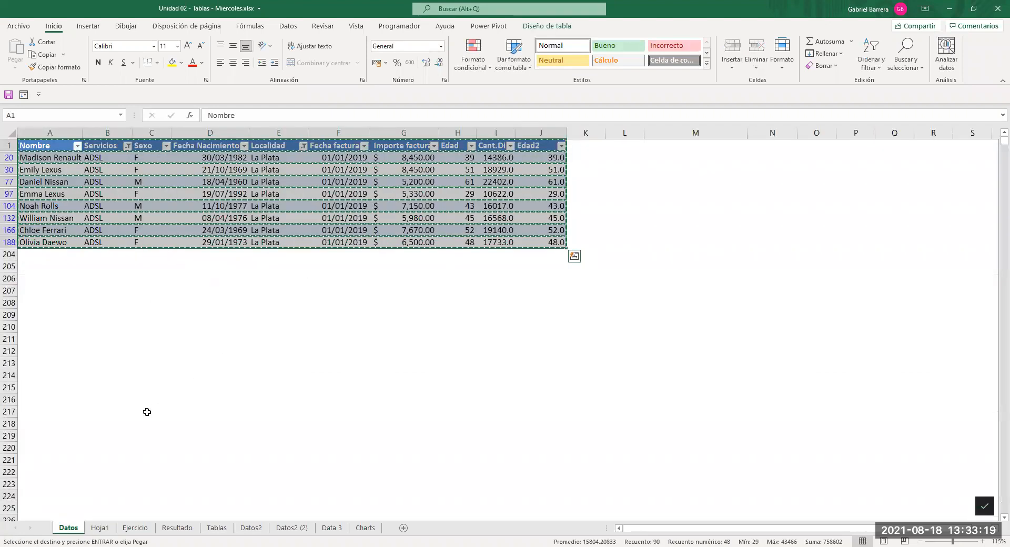
{"action": "left_click", "coordinate": [108, 530]}
{"action": "left_click", "coordinate": [504, 141]}
{"action": "right_click", "coordinate": [504, 141]}
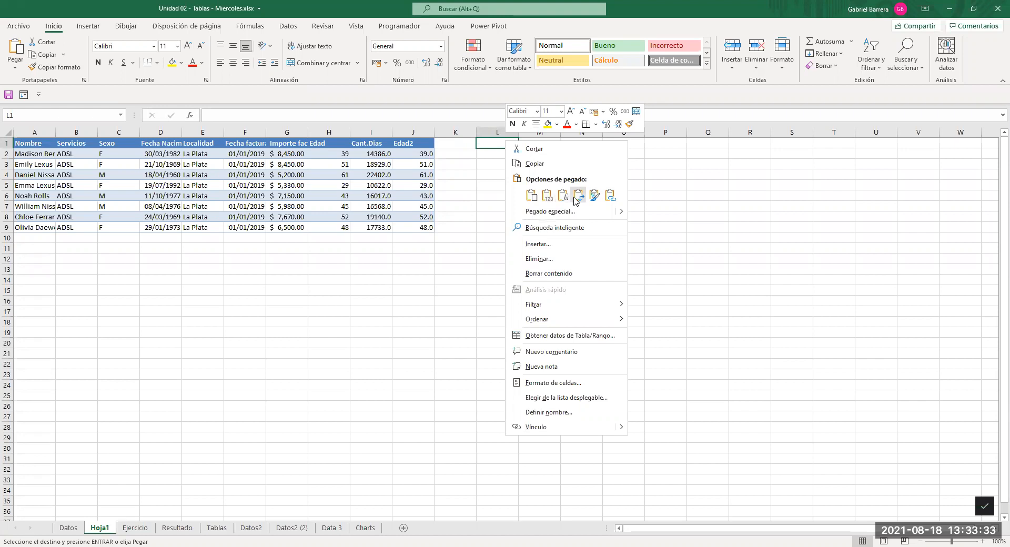
{"action": "left_click", "coordinate": [545, 200]}
{"action": "left_click", "coordinate": [674, 284]}
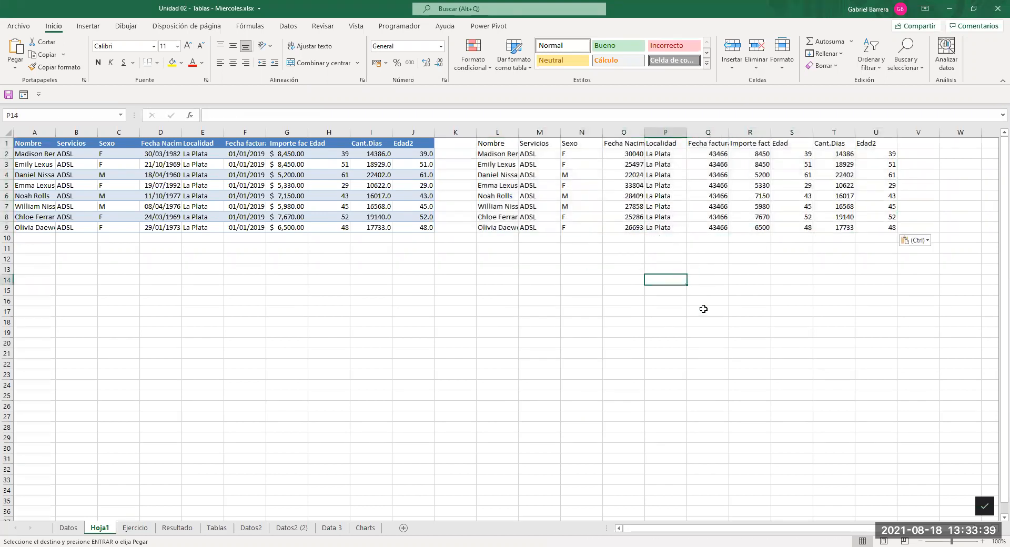
Compare the values-only copy at L1:U9 of Hoja1 with the filtered table on Datos, including a Fecha Nacimiento cell.
{"action": "left_click_drag", "start_coordinate": [489, 141], "coordinate": [875, 229]}
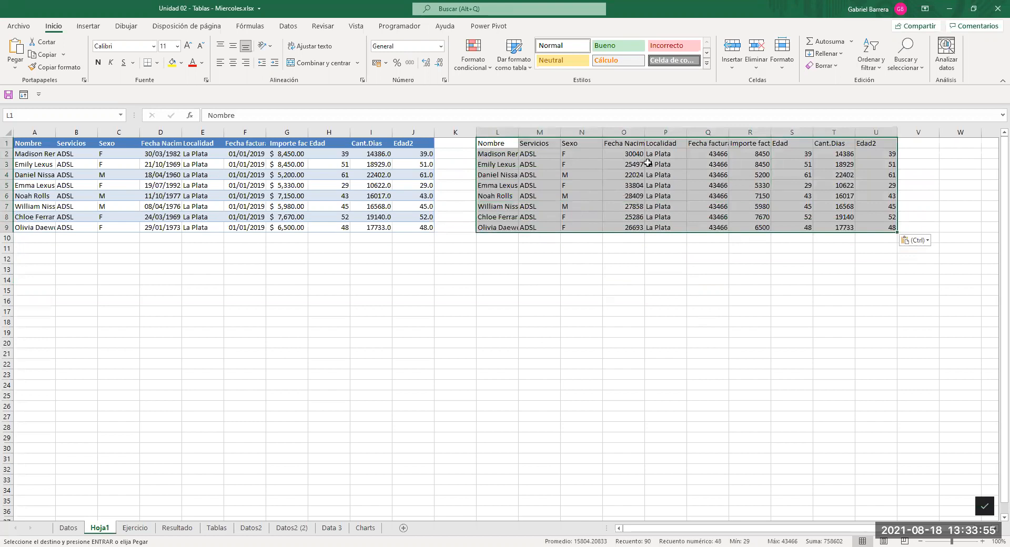
{"action": "left_click", "coordinate": [75, 529]}
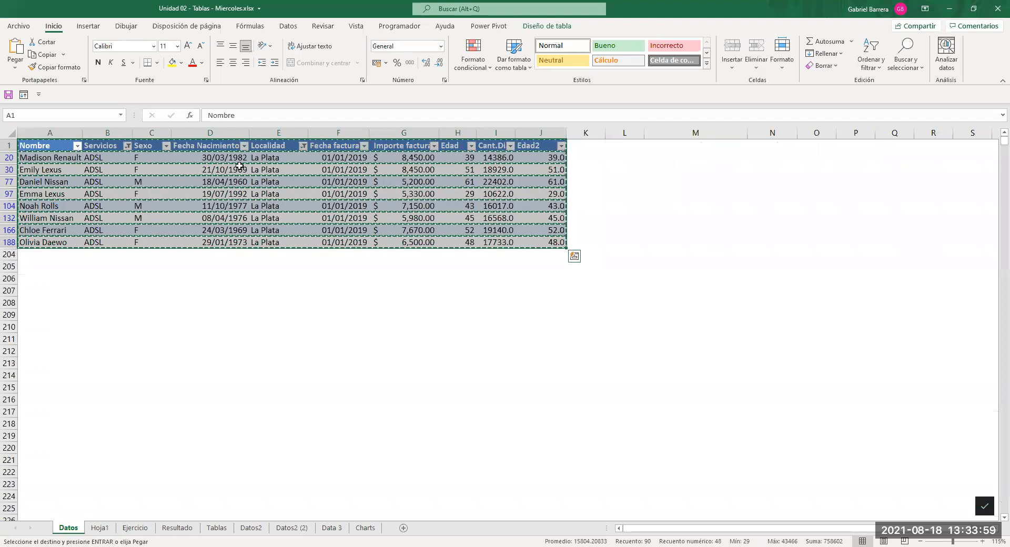
{"action": "left_click", "coordinate": [240, 167]}
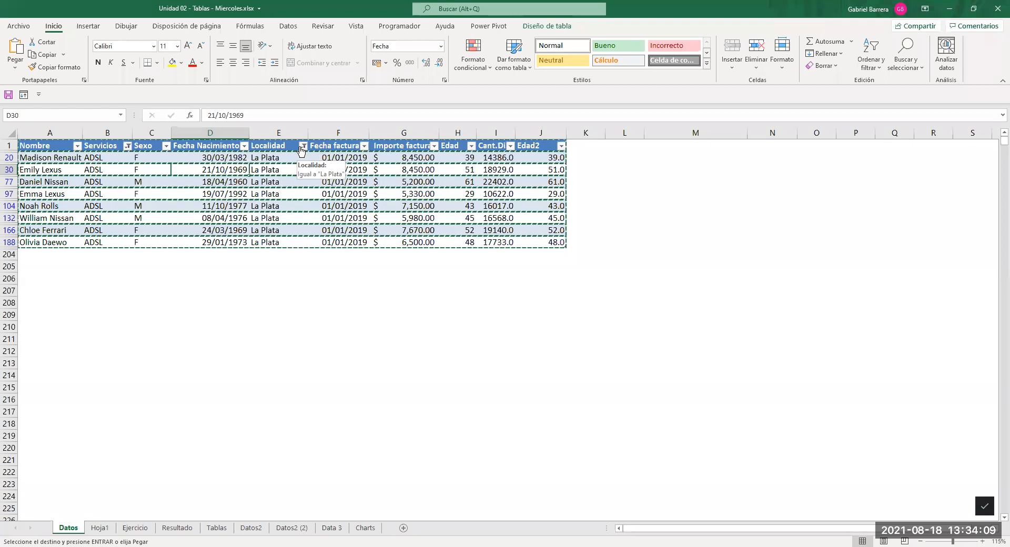
Include all values again in the Localidad and Servicios filters of the Datos table.
{"action": "left_click", "coordinate": [301, 151]}
{"action": "left_click", "coordinate": [198, 269]}
{"action": "left_click", "coordinate": [228, 369]}
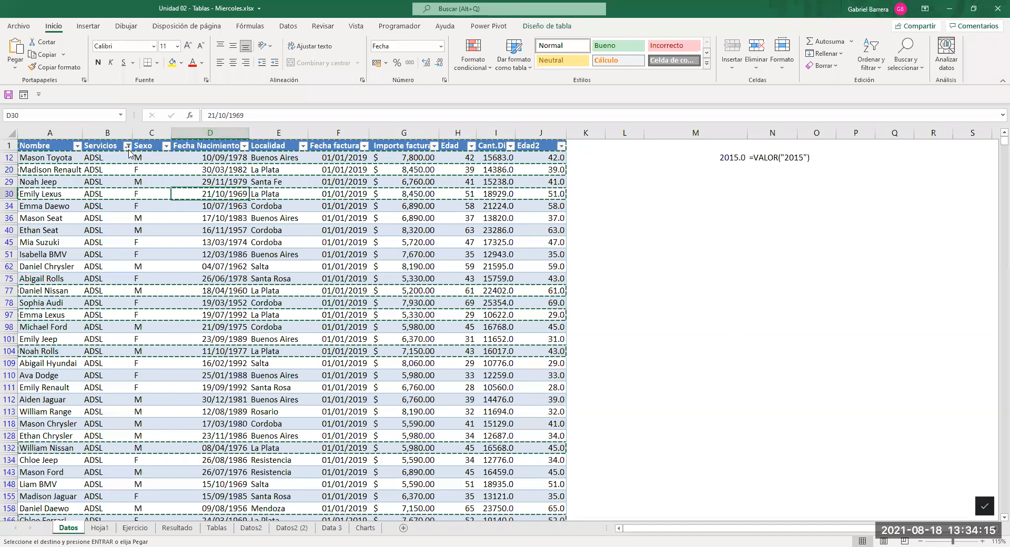
{"action": "left_click", "coordinate": [46, 270]}
{"action": "left_click", "coordinate": [72, 368]}
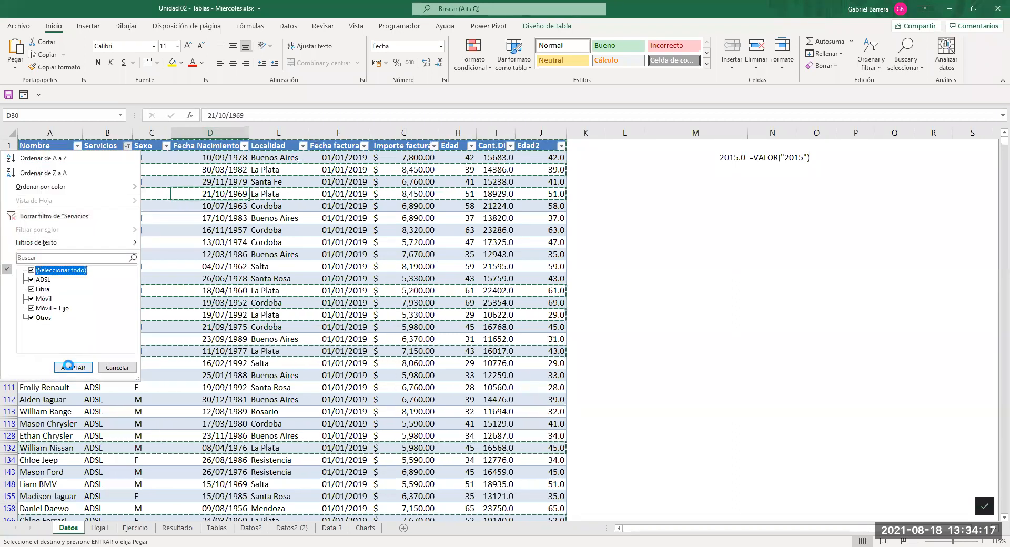
{"action": "left_click", "coordinate": [325, 217]}
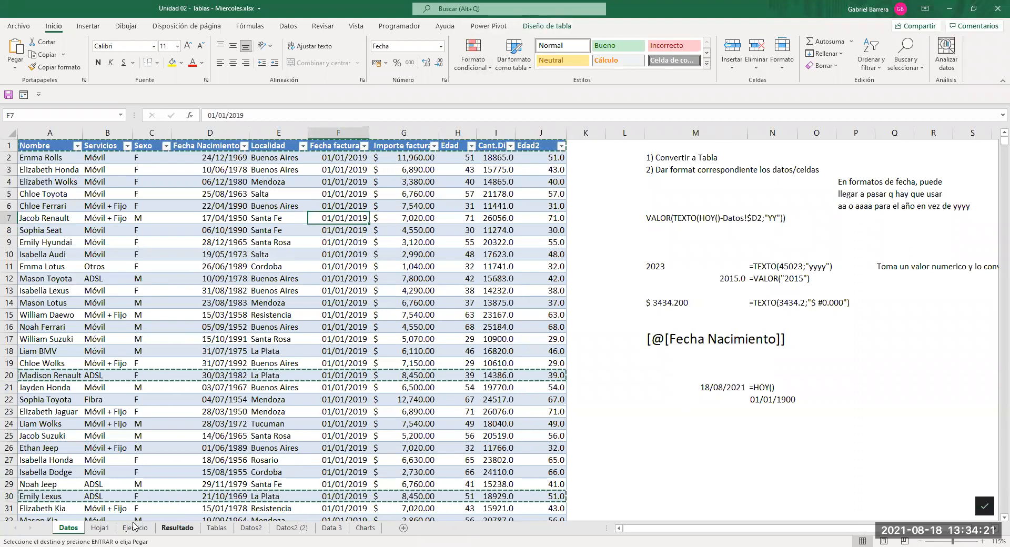
Turn the values-only copy at L1:U9 of Hoja1 into a table with headers.
{"action": "left_click", "coordinate": [98, 528]}
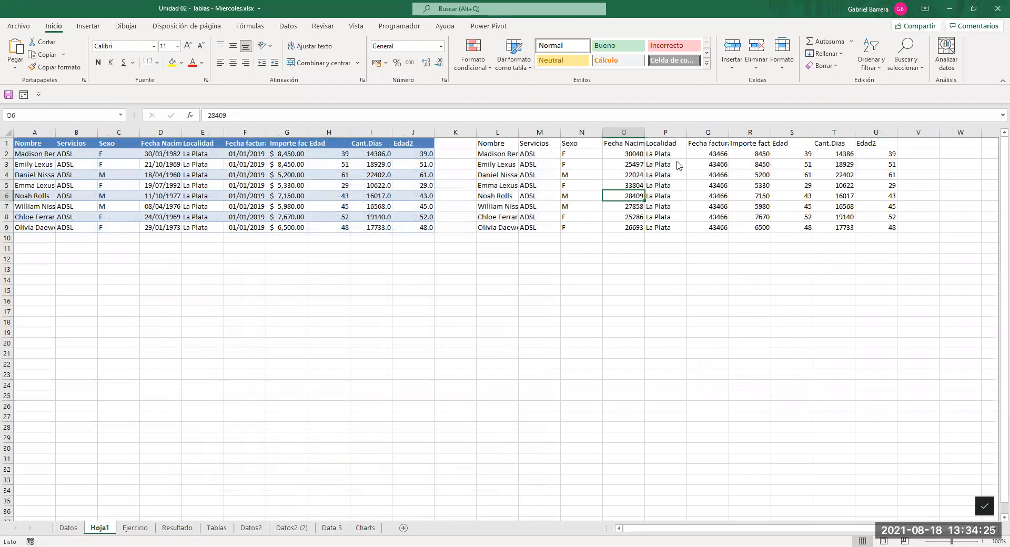
{"action": "key", "text": "ctrl+t"}
{"action": "key", "text": "Return"}
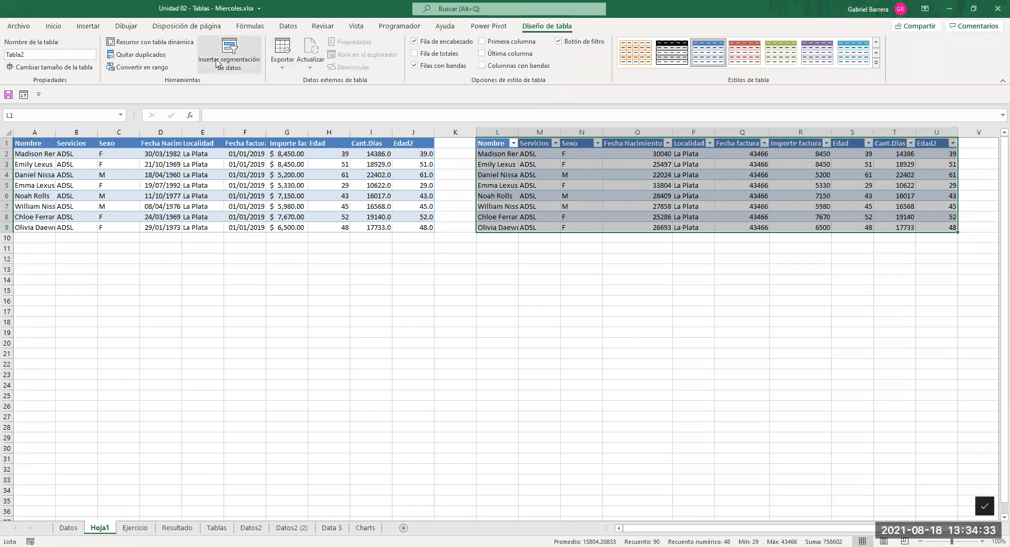
Convert the new table at L1:U9 back into a normal range and check a few of its cells.
{"action": "left_click", "coordinate": [128, 72]}
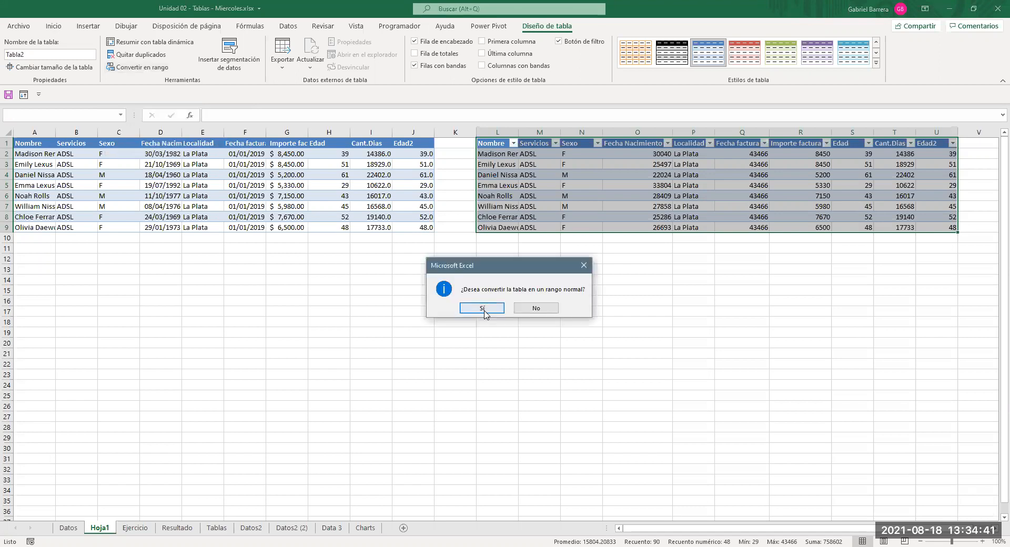
{"action": "left_click", "coordinate": [483, 309]}
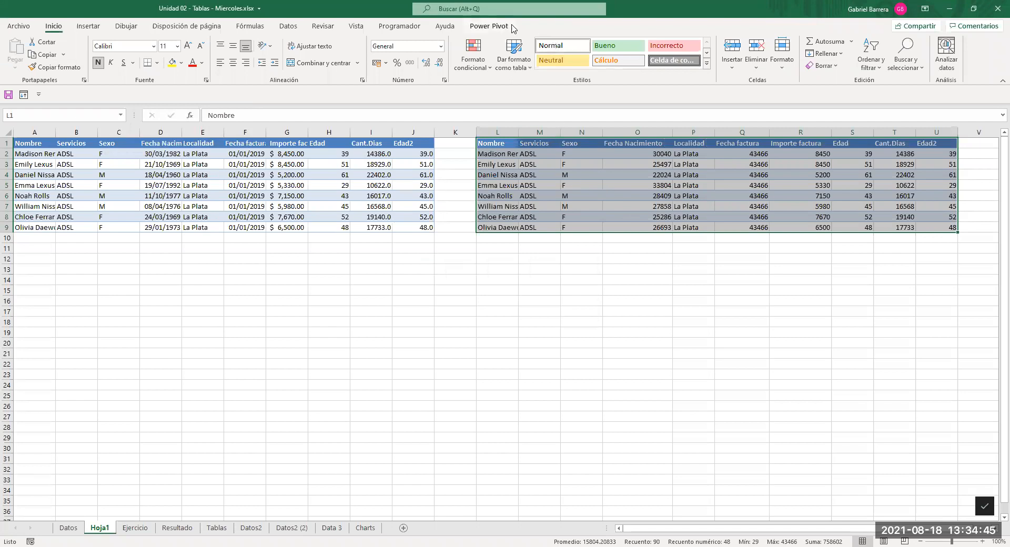
{"action": "left_click", "coordinate": [582, 176]}
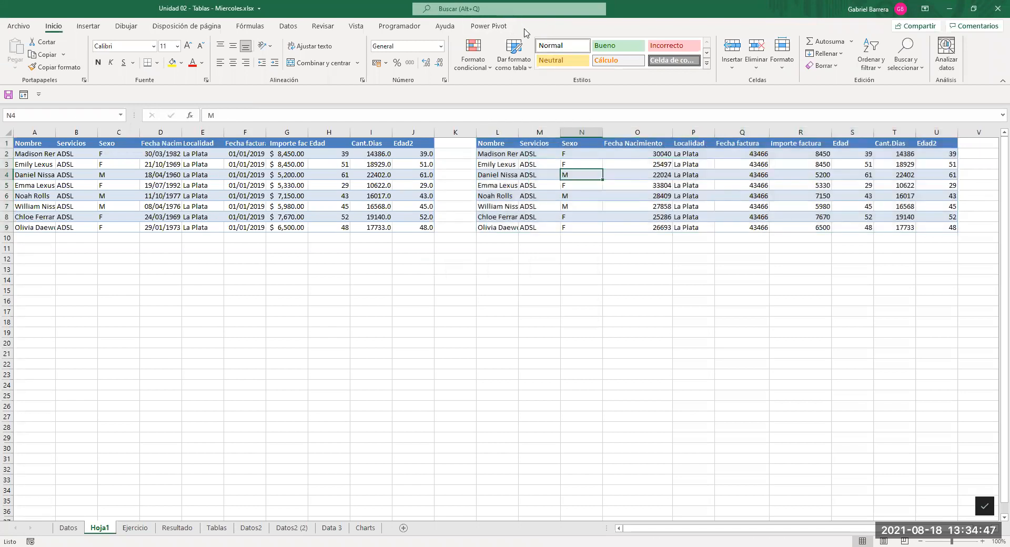
{"action": "left_click", "coordinate": [532, 154]}
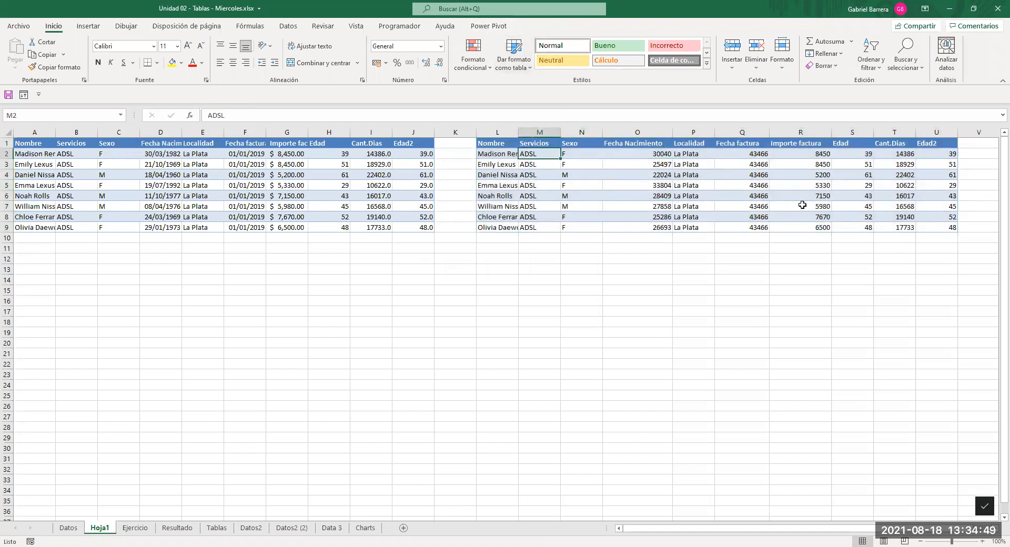
{"action": "left_click", "coordinate": [784, 206]}
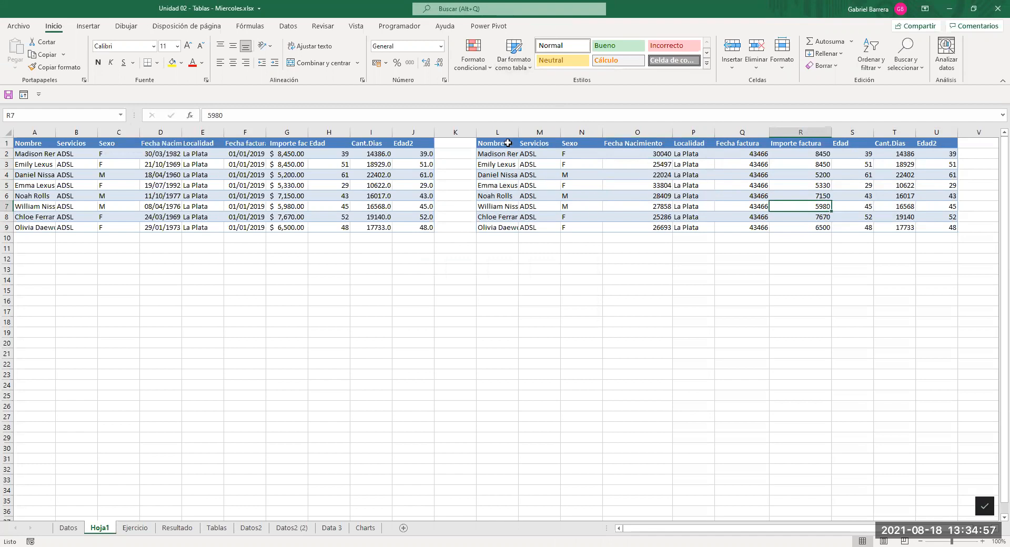
Clear only the formatting from the range L1:U9 on Hoja1, keeping its contents.
{"action": "left_click_drag", "start_coordinate": [493, 142], "coordinate": [929, 230]}
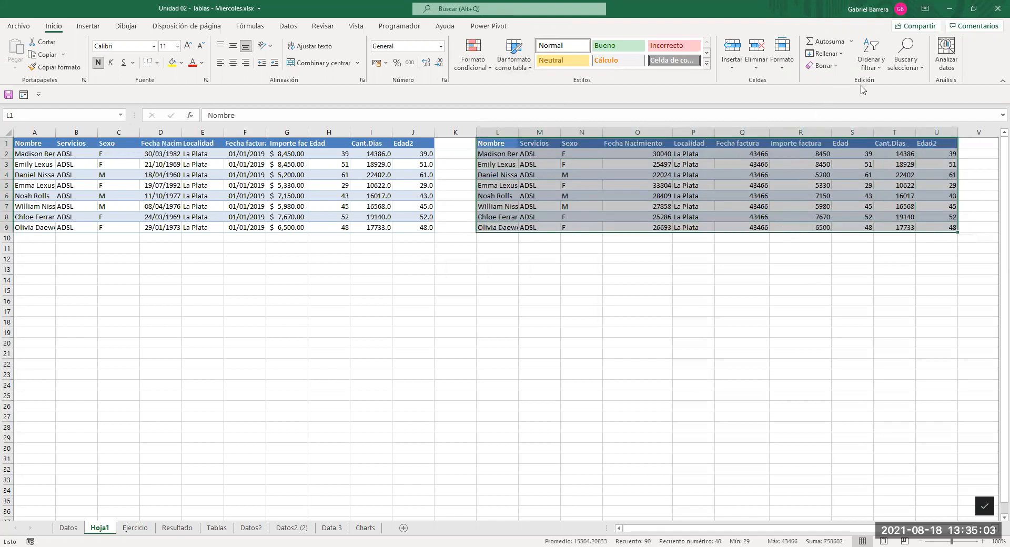
{"action": "left_click", "coordinate": [828, 67]}
{"action": "left_click", "coordinate": [830, 98]}
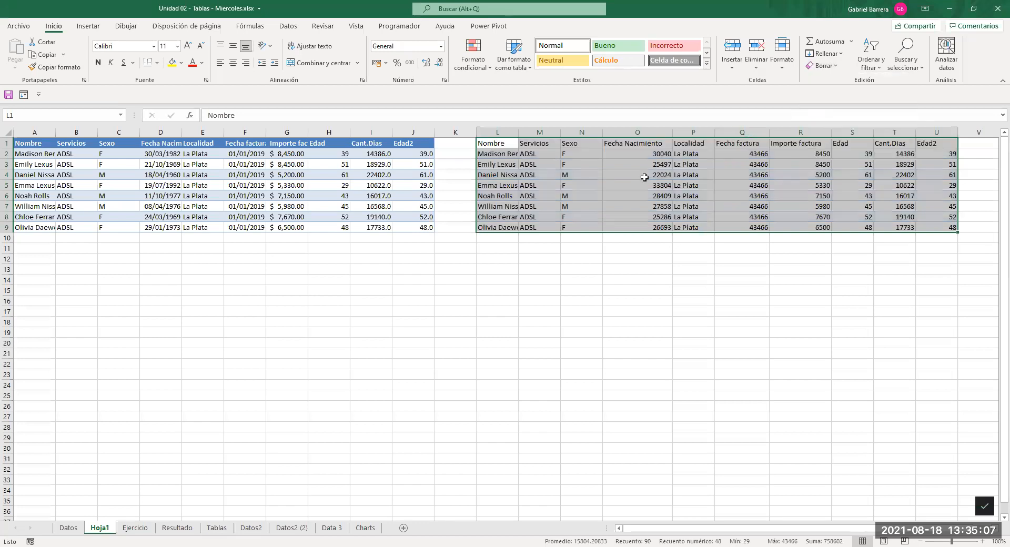
{"action": "left_click", "coordinate": [589, 187]}
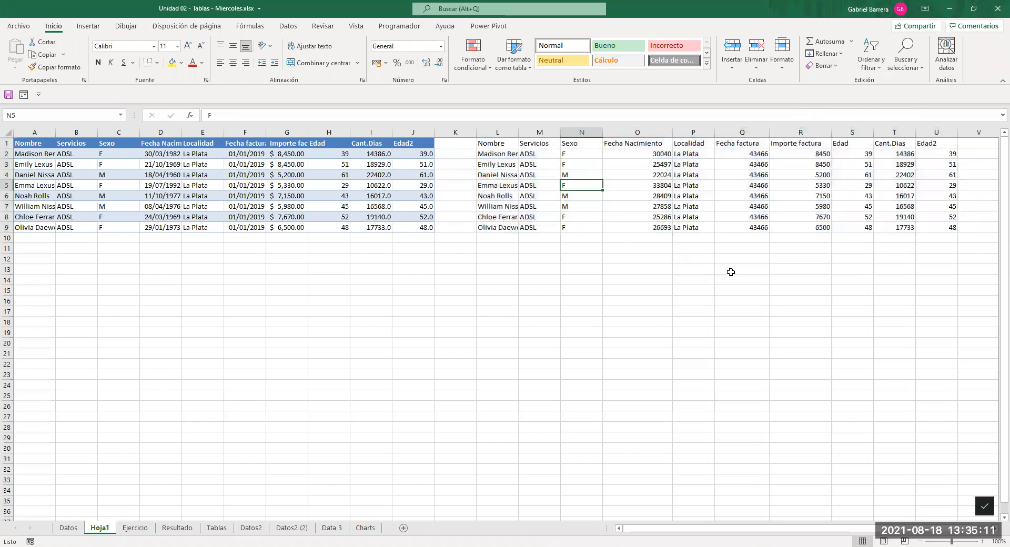
{"action": "left_click", "coordinate": [68, 529]}
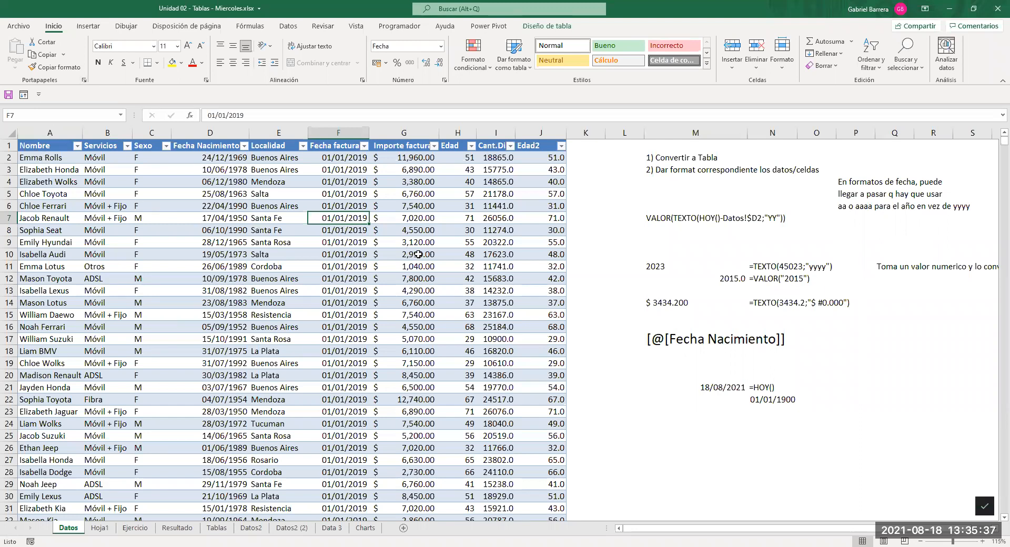
{"action": "left_click", "coordinate": [725, 258]}
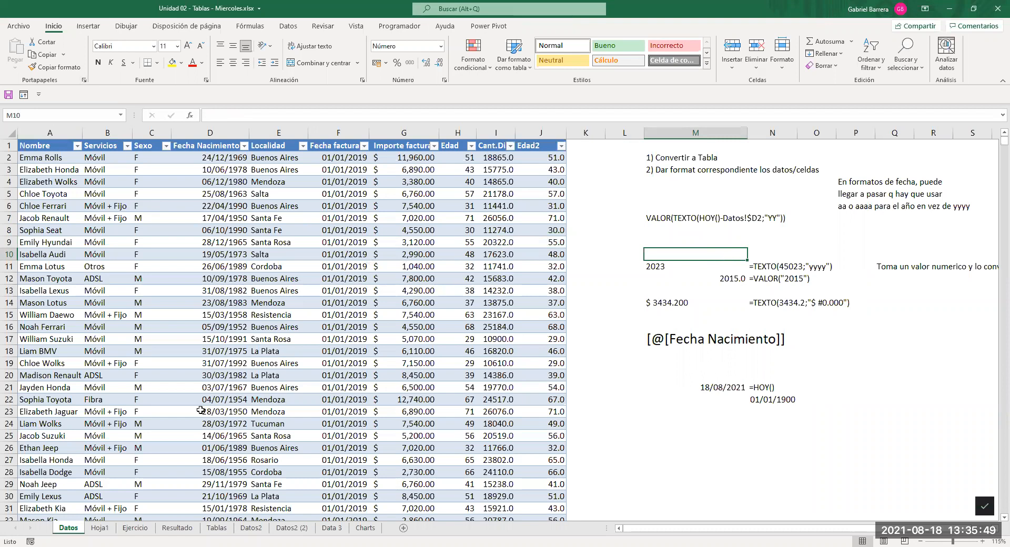
Copy the formatted records at A1:J9 of Hoja1 and paste them at A12, M13 and K27.
{"action": "left_click", "coordinate": [86, 532]}
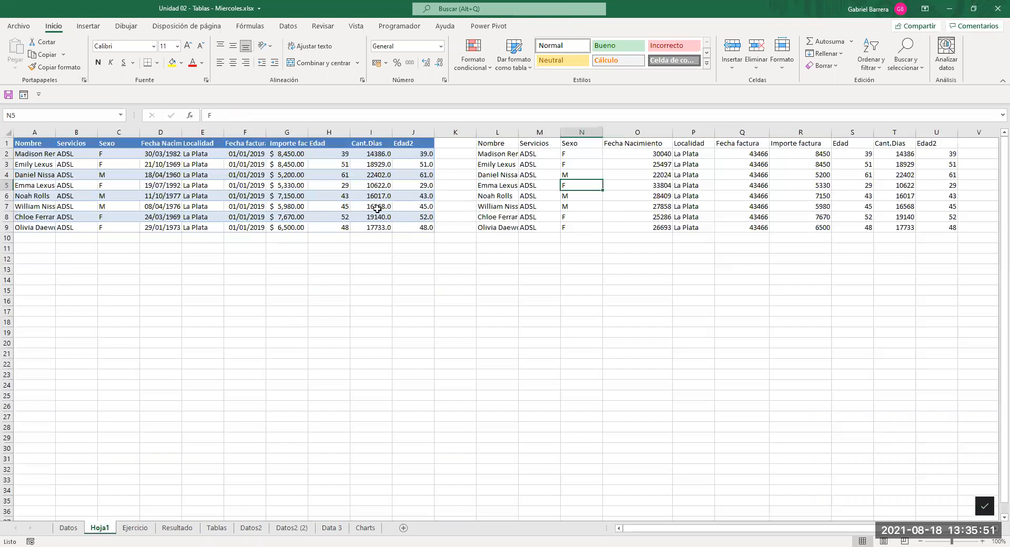
{"action": "left_click_drag", "start_coordinate": [418, 228], "coordinate": [31, 143]}
{"action": "key", "text": "ctrl+c"}
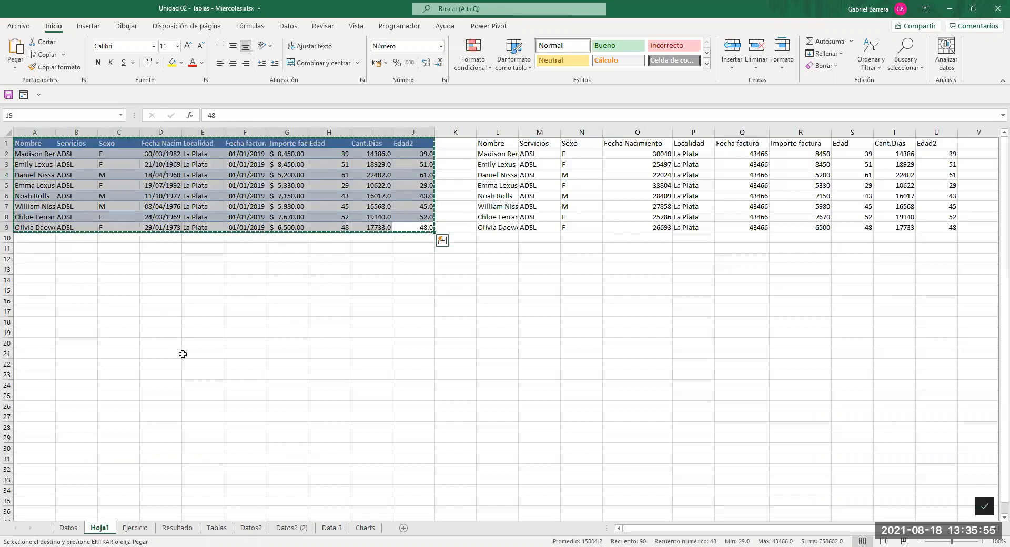
{"action": "left_click", "coordinate": [363, 270]}
{"action": "left_click", "coordinate": [51, 256]}
{"action": "key", "text": "ctrl+v"}
{"action": "left_click", "coordinate": [524, 267]}
{"action": "key", "text": "ctrl+v"}
{"action": "left_click", "coordinate": [460, 412]}
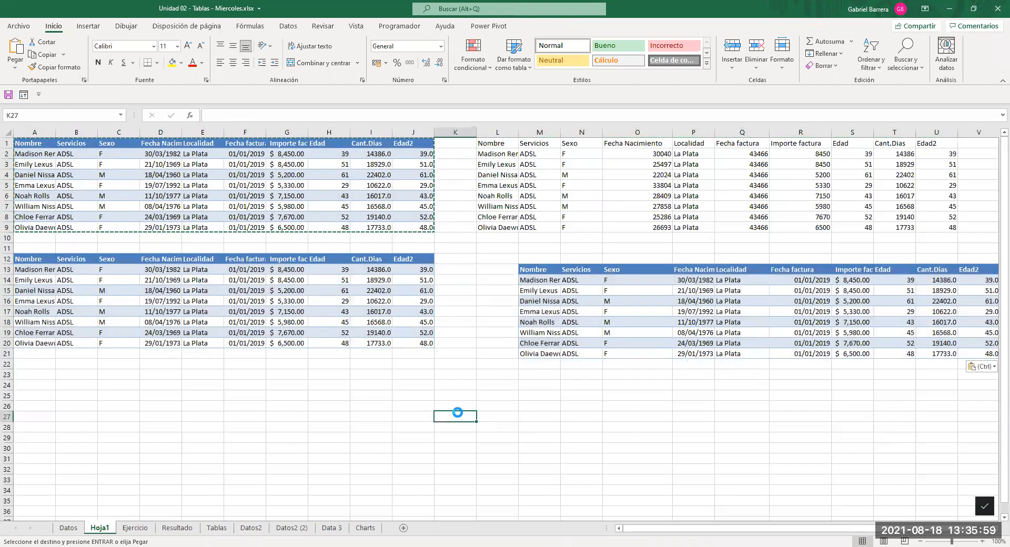
{"action": "key", "text": "ctrl+v"}
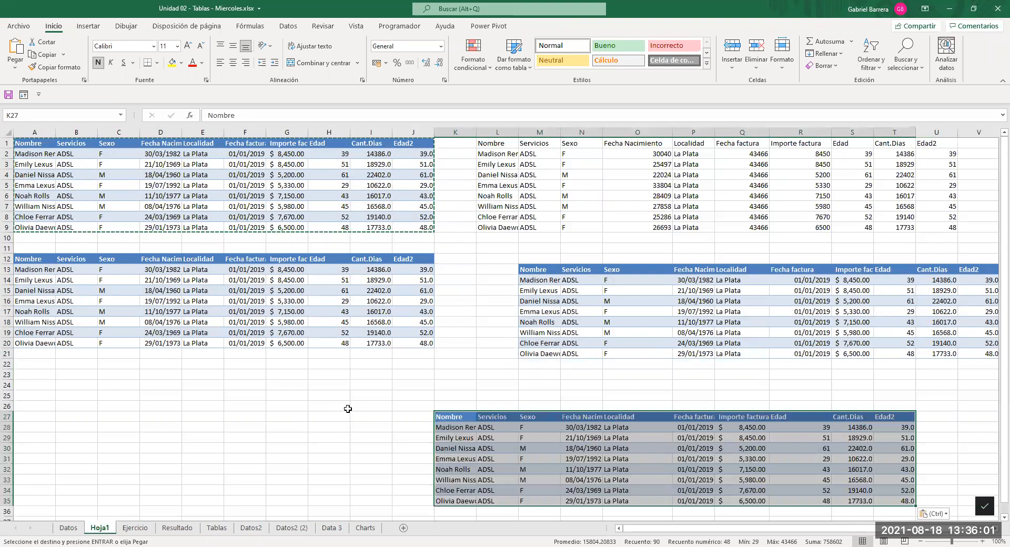
{"action": "left_click", "coordinate": [357, 378]}
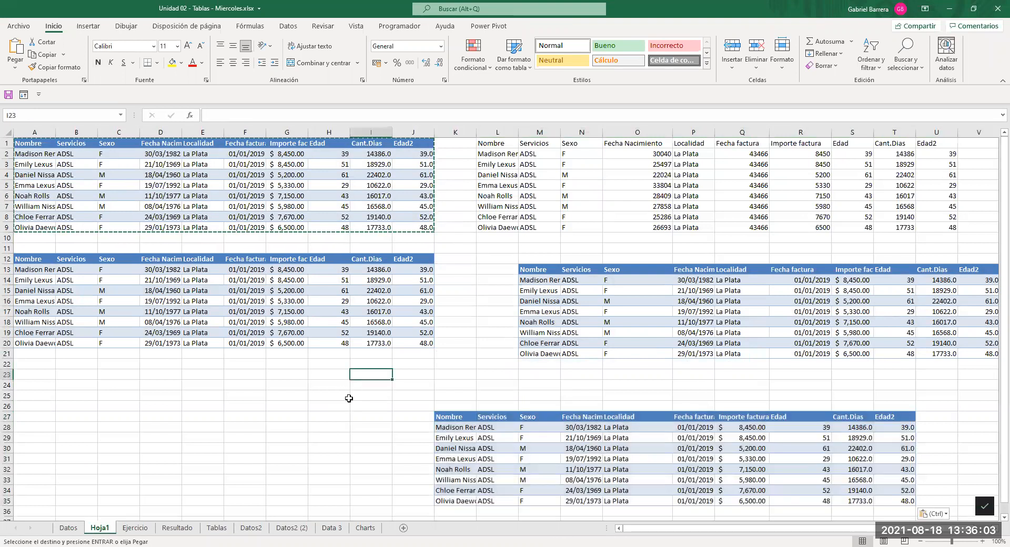
{"action": "key", "text": "Escape"}
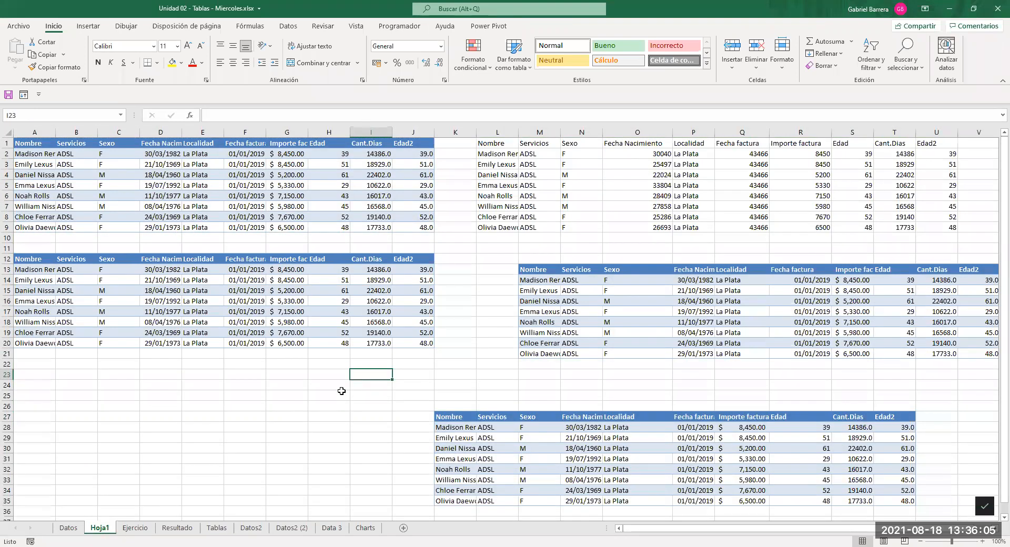
Undo the three extra pasted copies on Hoja1 and go to the Datos sheet.
{"action": "key", "text": "ctrl+z"}
{"action": "key", "text": "ctrl+z"}
{"action": "key", "text": "ctrl+z"}
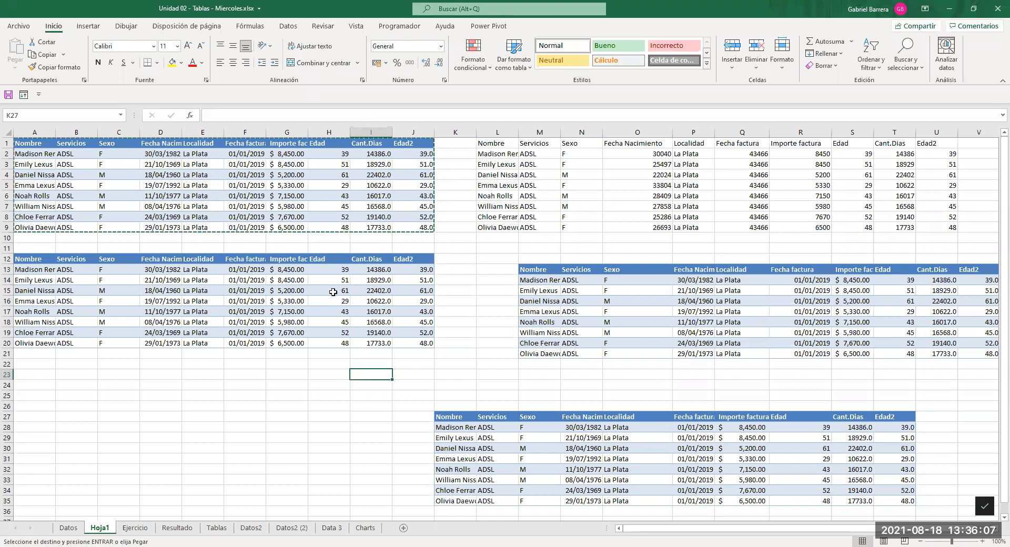
{"action": "key", "text": "ctrl+z"}
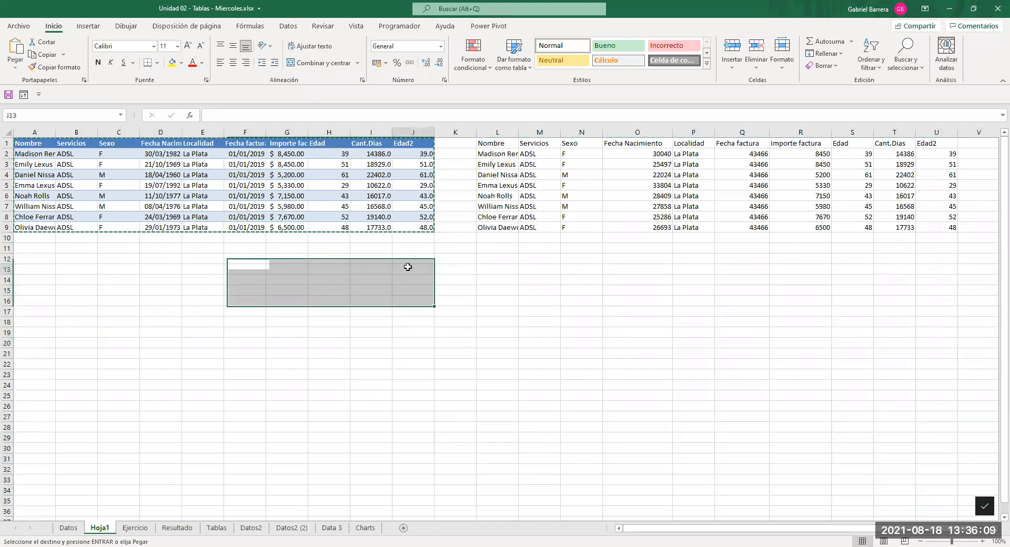
{"action": "left_click", "coordinate": [408, 267]}
{"action": "left_click", "coordinate": [68, 528]}
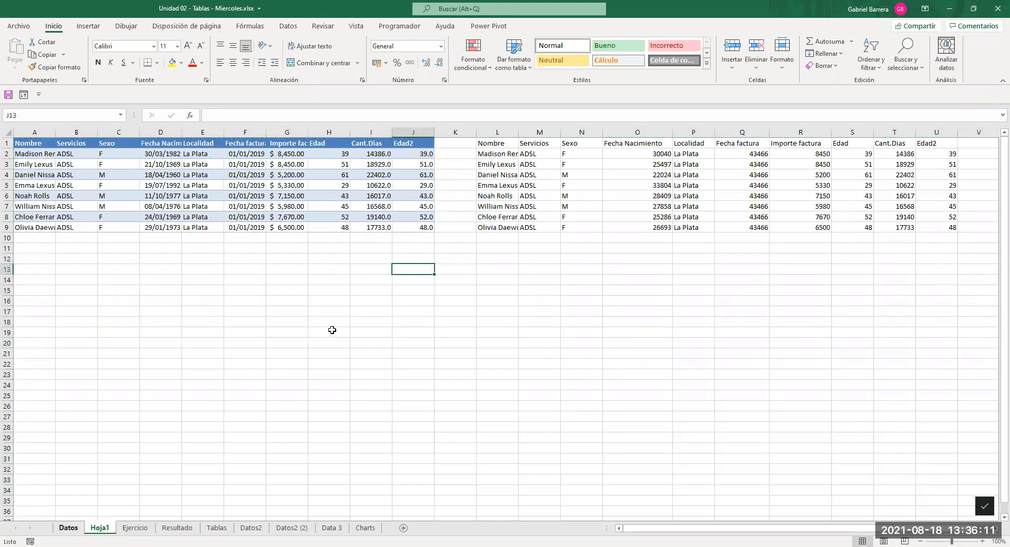
Filter the Edad2 column of the Datos table to show only values greater than 50.
{"action": "left_click", "coordinate": [313, 254]}
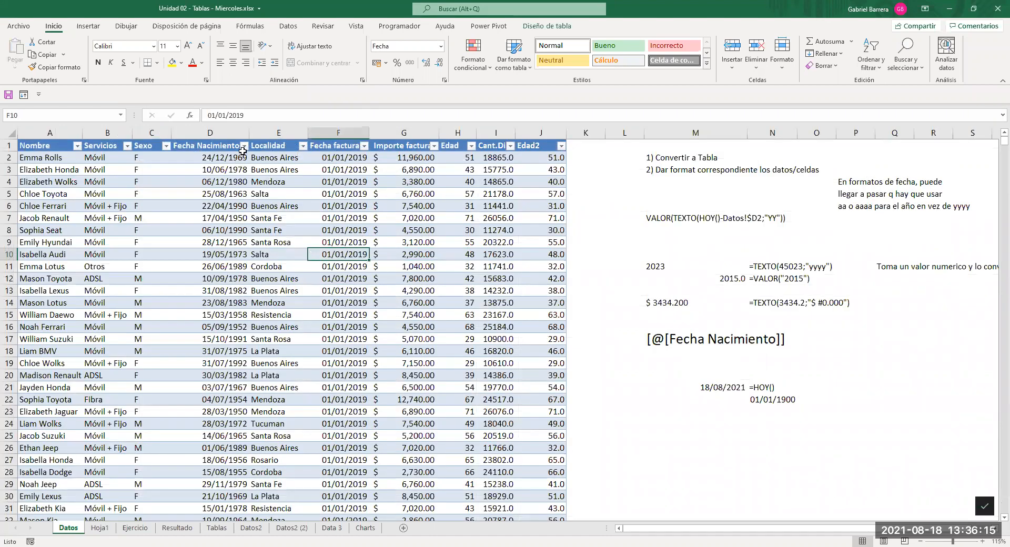
{"action": "left_click", "coordinate": [558, 175]}
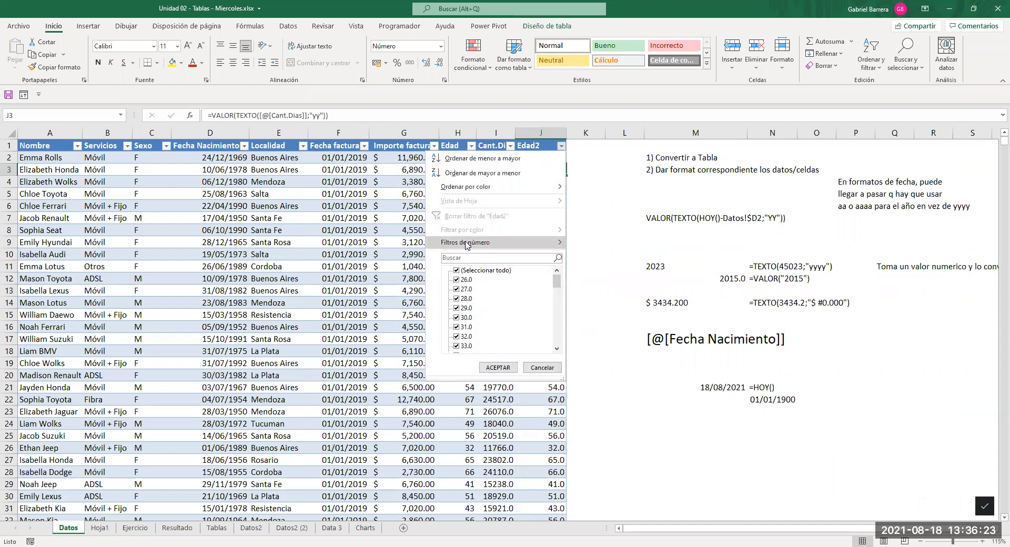
{"action": "mouse_move", "coordinate": [466, 245]}
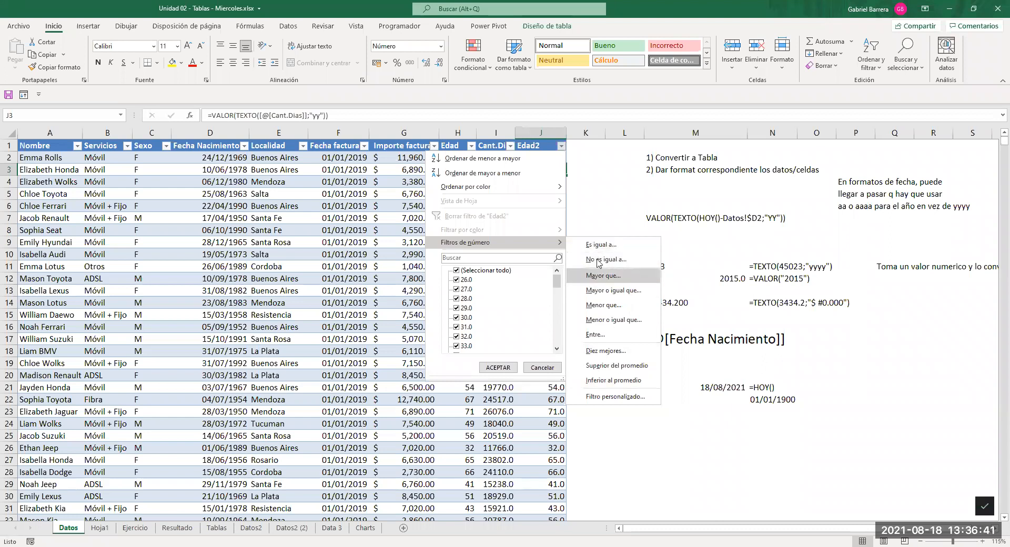
{"action": "key", "text": "Return"}
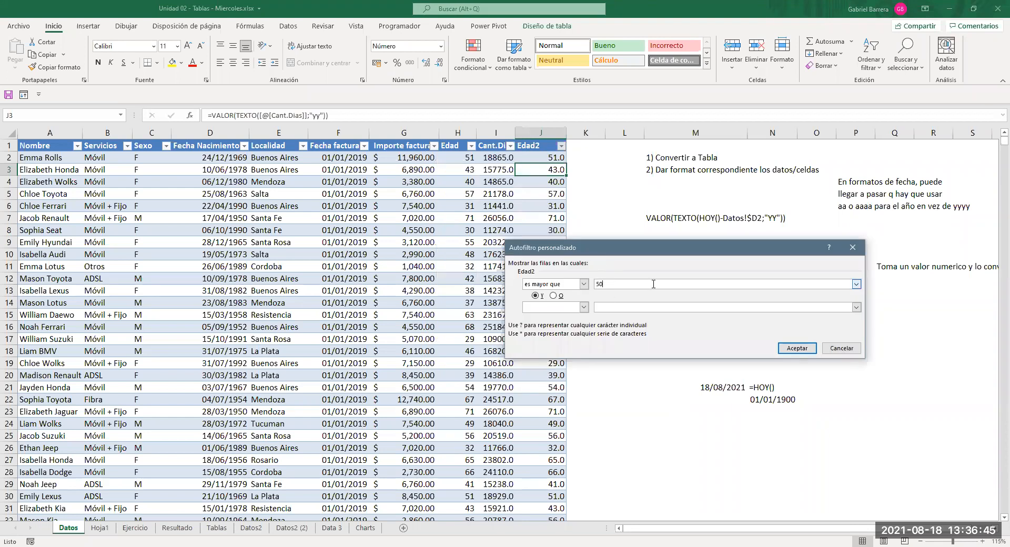
{"action": "left_click", "coordinate": [796, 348]}
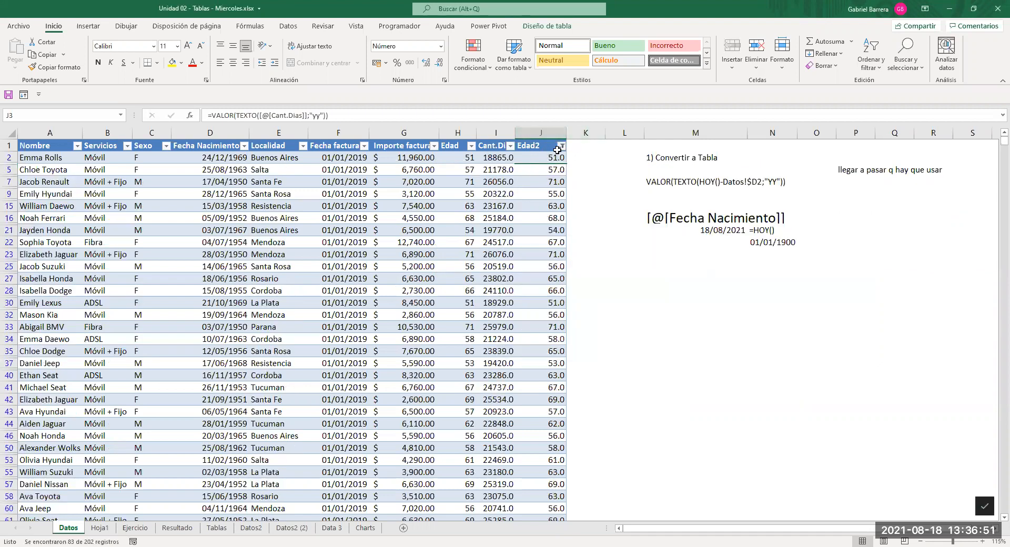
{"action": "left_click", "coordinate": [540, 154]}
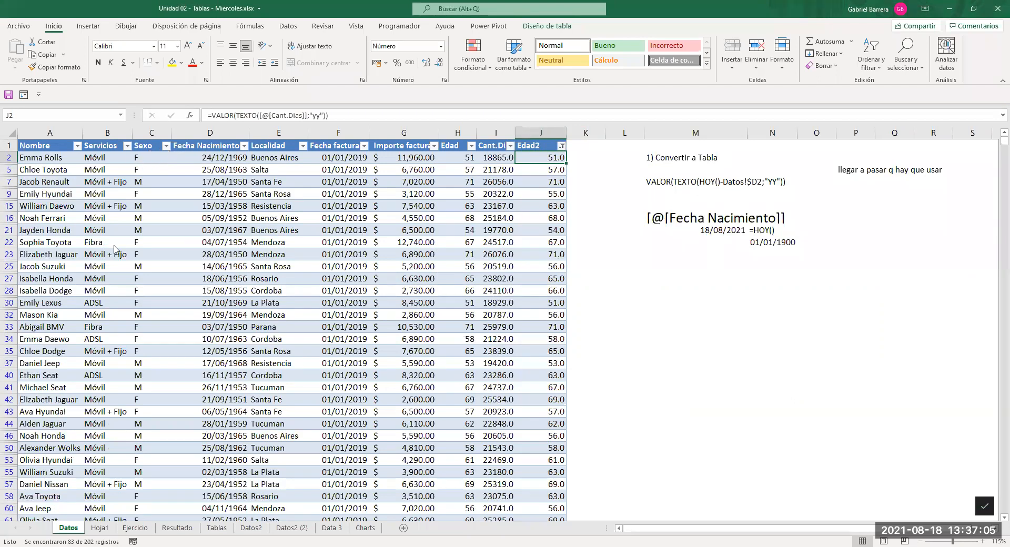
Filter the Sexo column to show only F, and restore M to the filter selection.
{"action": "left_click", "coordinate": [166, 145]}
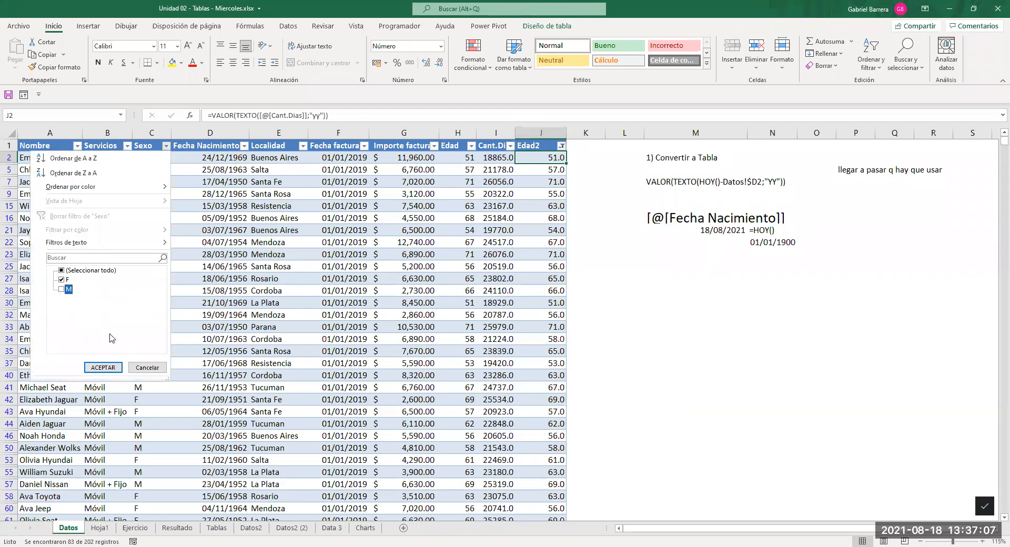
{"action": "left_click", "coordinate": [103, 368]}
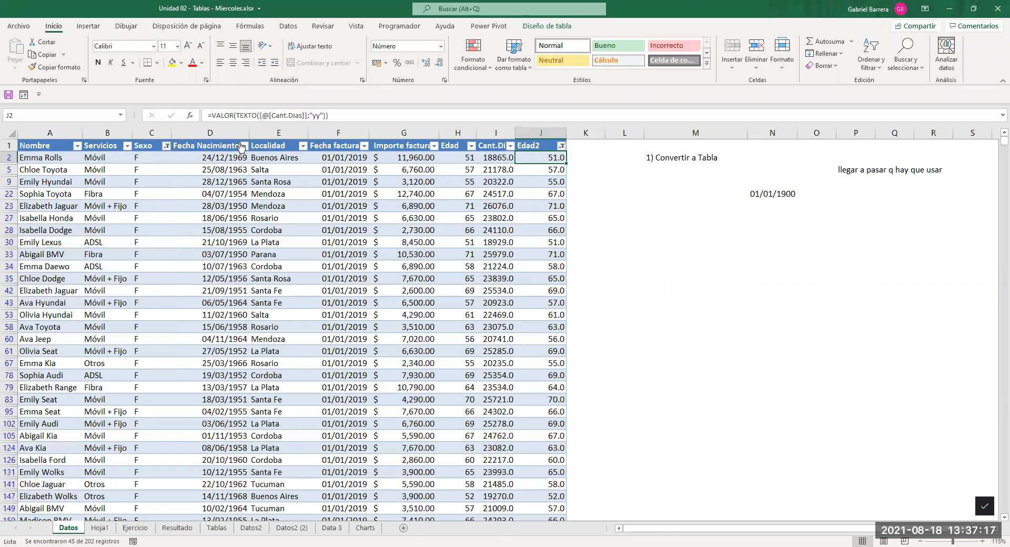
{"action": "left_click", "coordinate": [167, 146]}
{"action": "left_click", "coordinate": [61, 289]}
{"action": "left_click", "coordinate": [102, 367]}
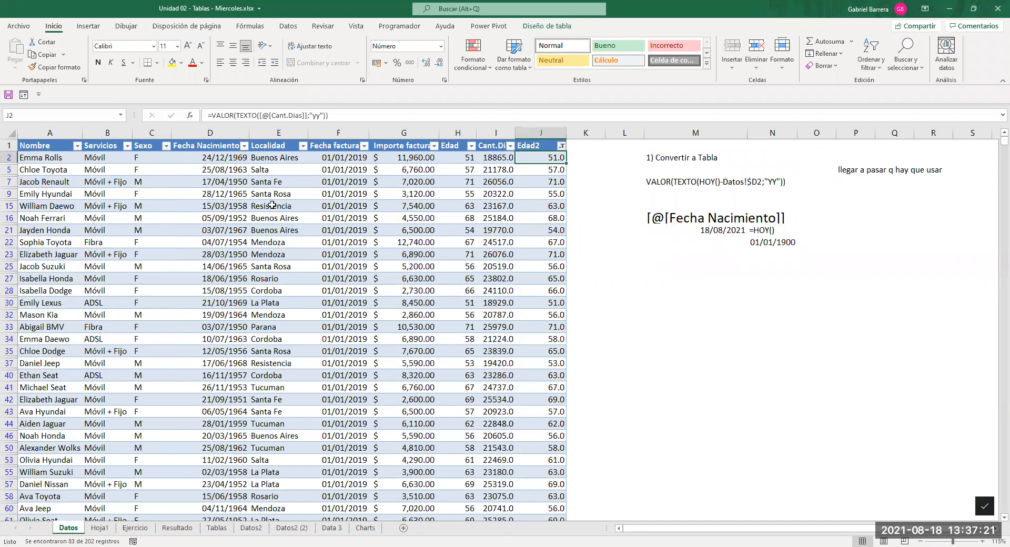
Review the text filter conditions available for the Localidad column.
{"action": "left_click", "coordinate": [279, 169]}
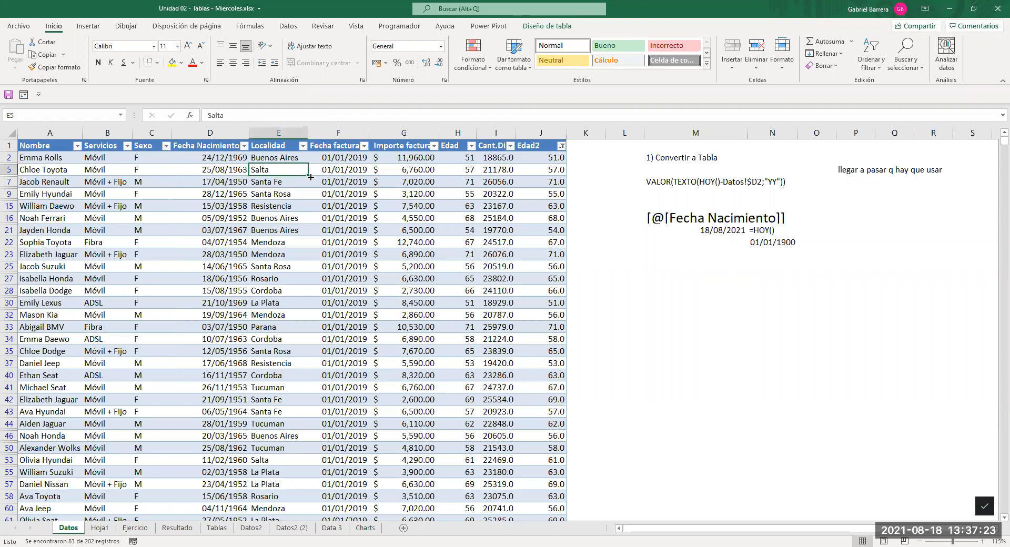
{"action": "left_click", "coordinate": [303, 147]}
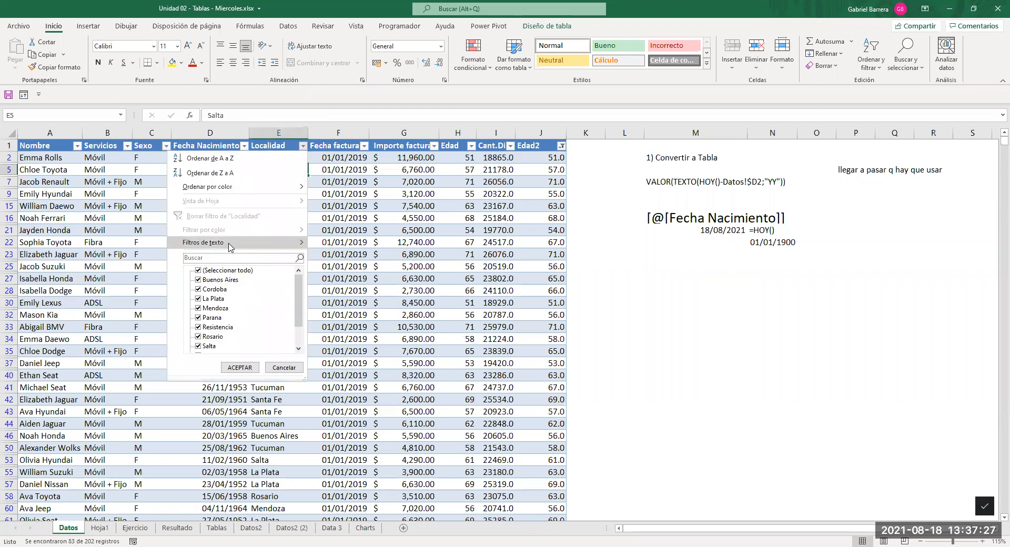
{"action": "mouse_move", "coordinate": [230, 245]}
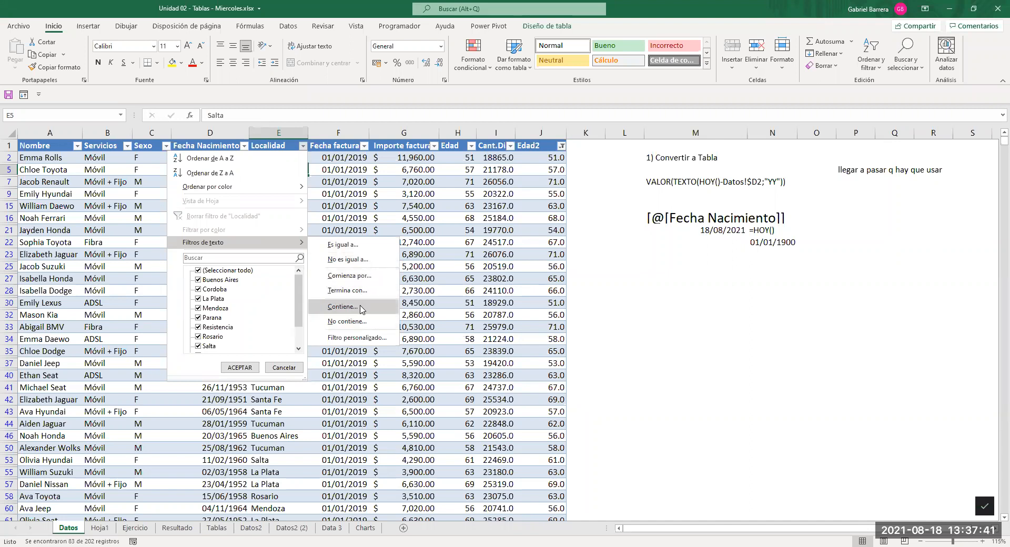
Clear the filter from the Edad2 column.
{"action": "left_click", "coordinate": [562, 146]}
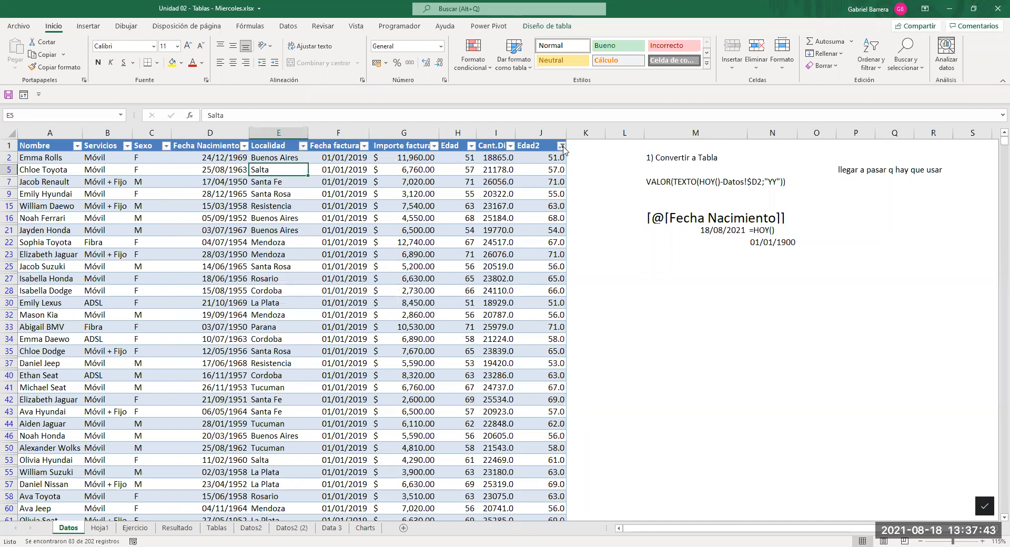
{"action": "left_click", "coordinate": [562, 145]}
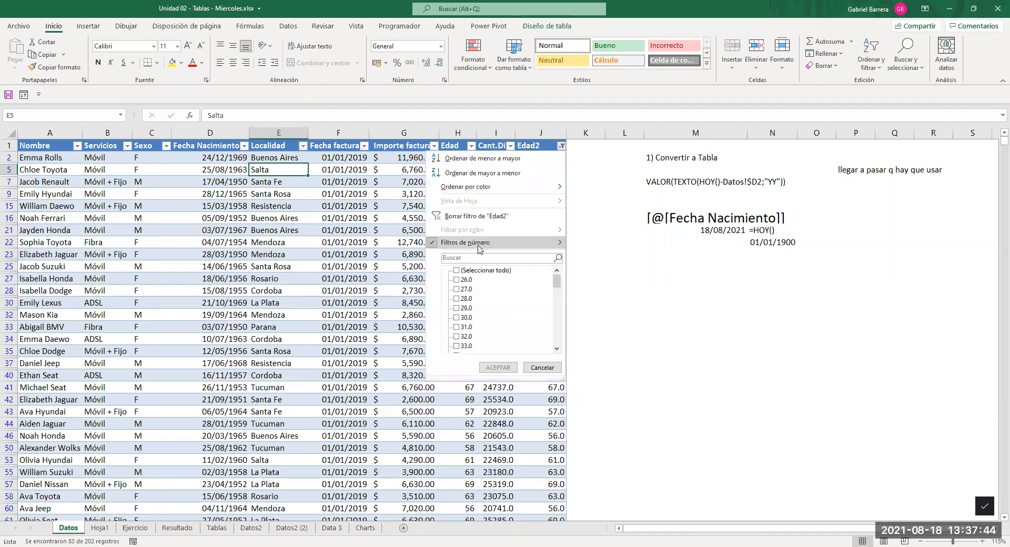
{"action": "left_click", "coordinate": [479, 216]}
Filter the Nombre column with a Comienza por text condition, and clear that filter.
{"action": "left_click", "coordinate": [54, 169]}
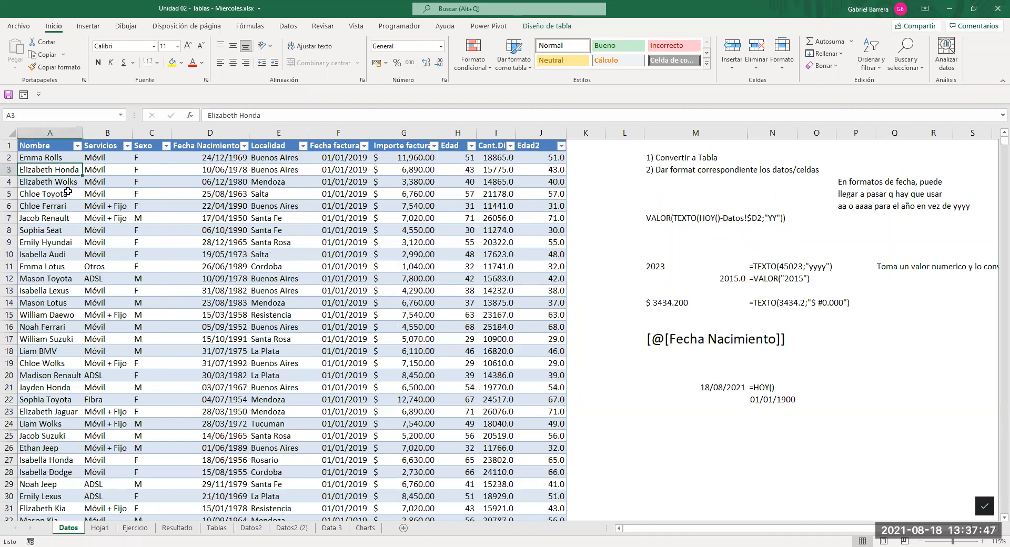
{"action": "left_click", "coordinate": [78, 146]}
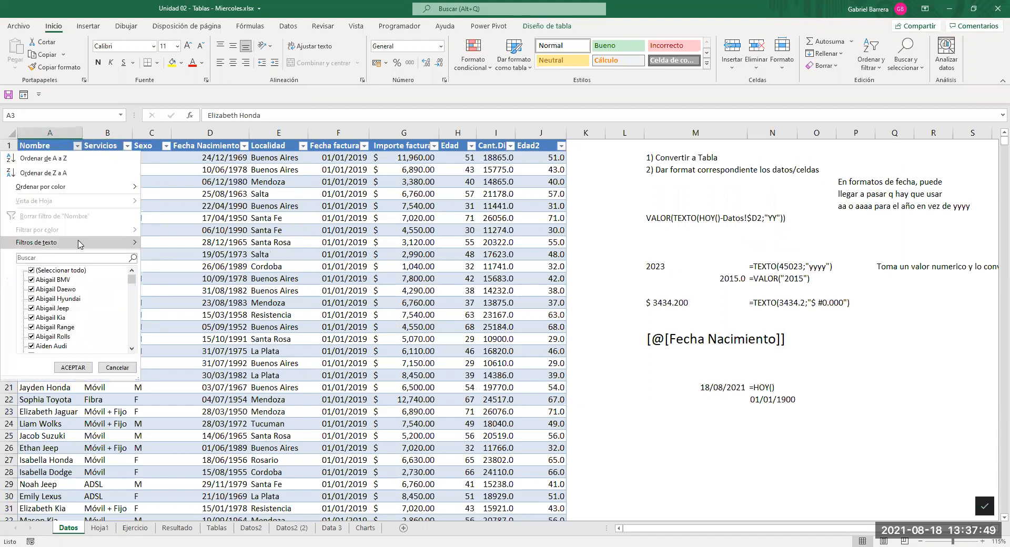
{"action": "mouse_move", "coordinate": [79, 242]}
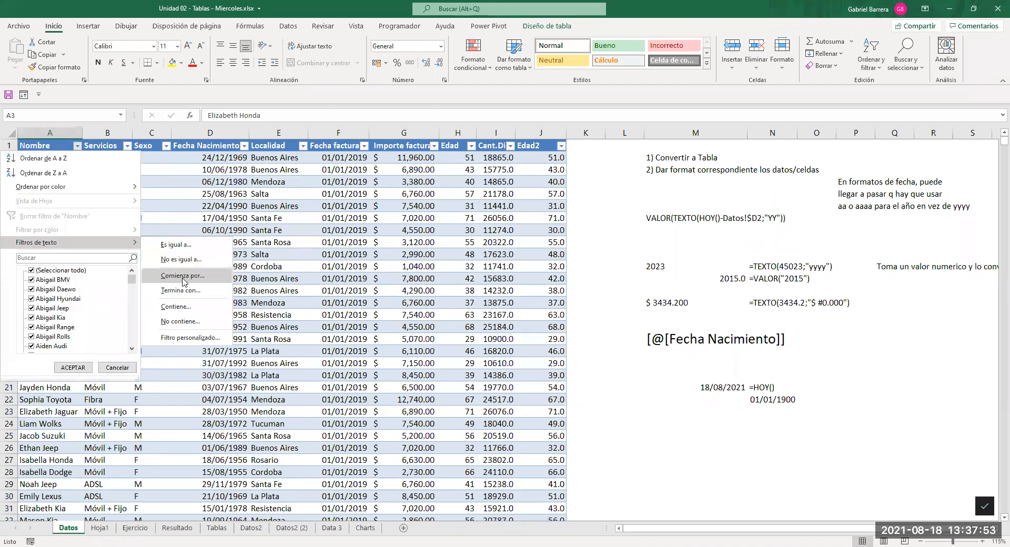
{"action": "left_click", "coordinate": [183, 275]}
{"action": "type", "text": "A"}
{"action": "key", "text": "Return"}
{"action": "left_click", "coordinate": [148, 265]}
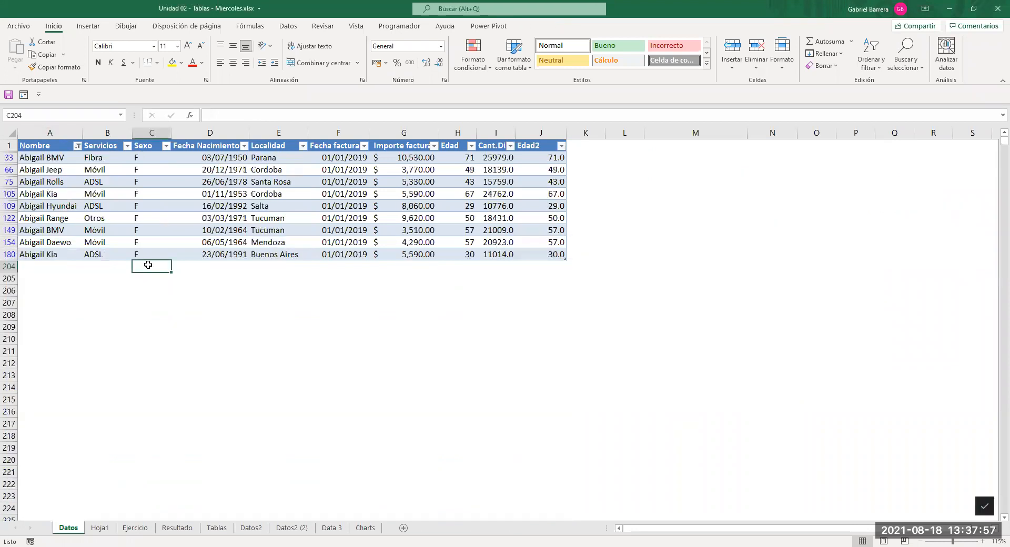
{"action": "left_click", "coordinate": [77, 148]}
{"action": "key", "text": "b"}
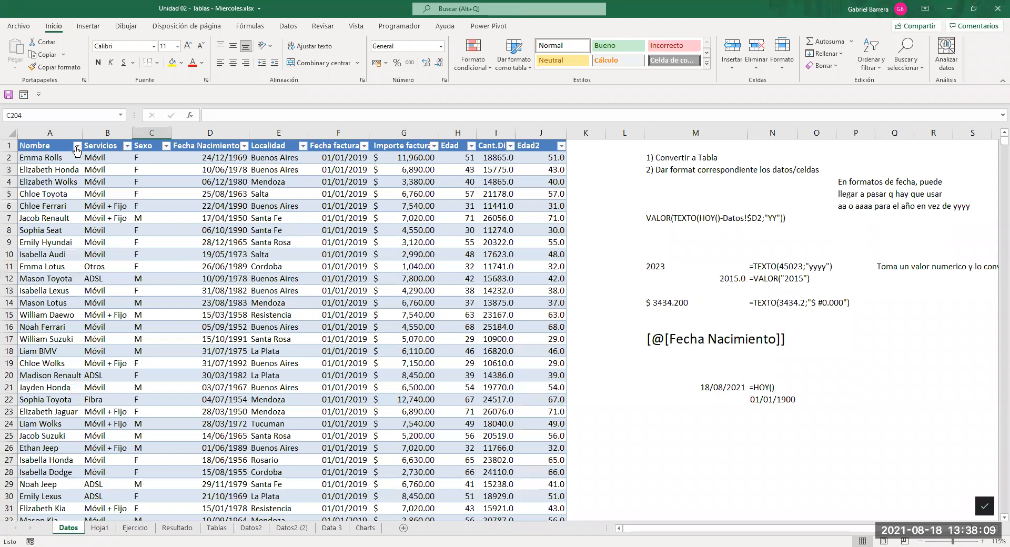
Filter the Nombre column for entries containing "Hon", and undo that filter.
{"action": "left_click", "coordinate": [77, 151]}
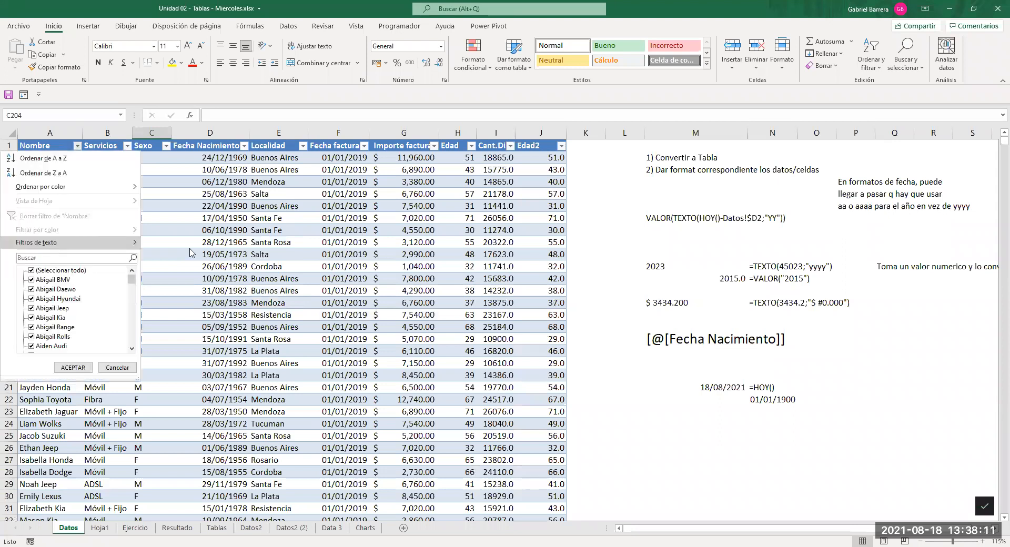
{"action": "mouse_move", "coordinate": [121, 242]}
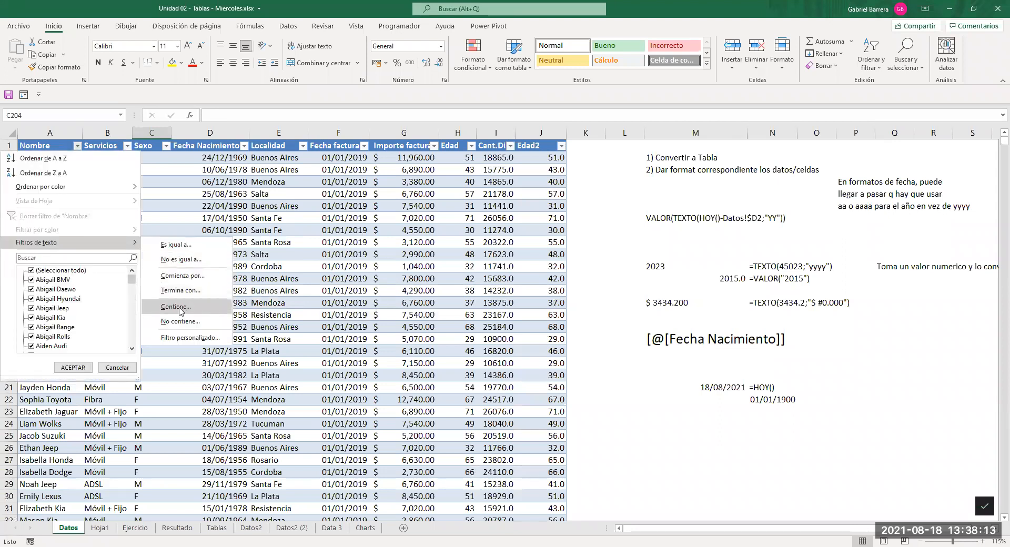
{"action": "key", "text": "Return"}
{"action": "type", "text": "Hon"}
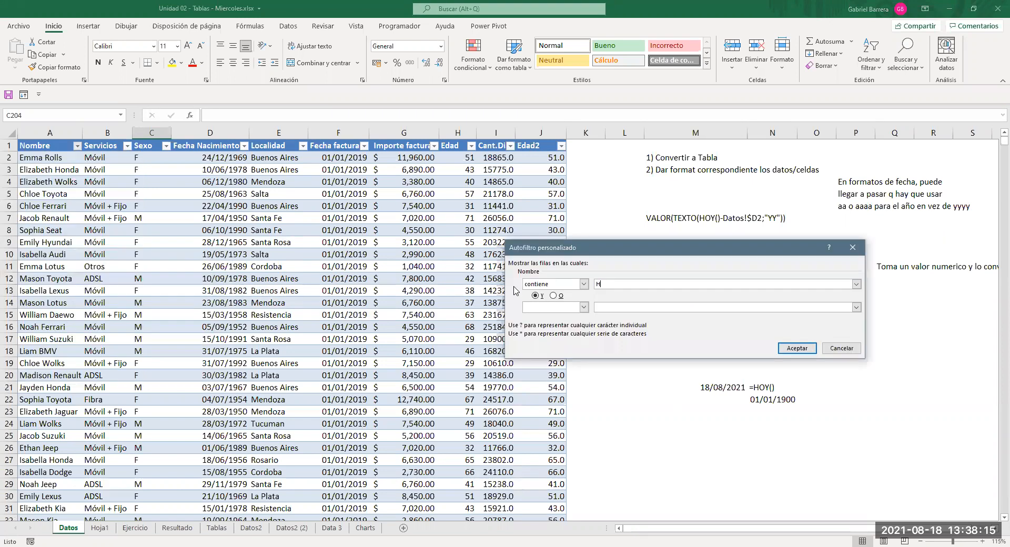
{"action": "left_click", "coordinate": [795, 348]}
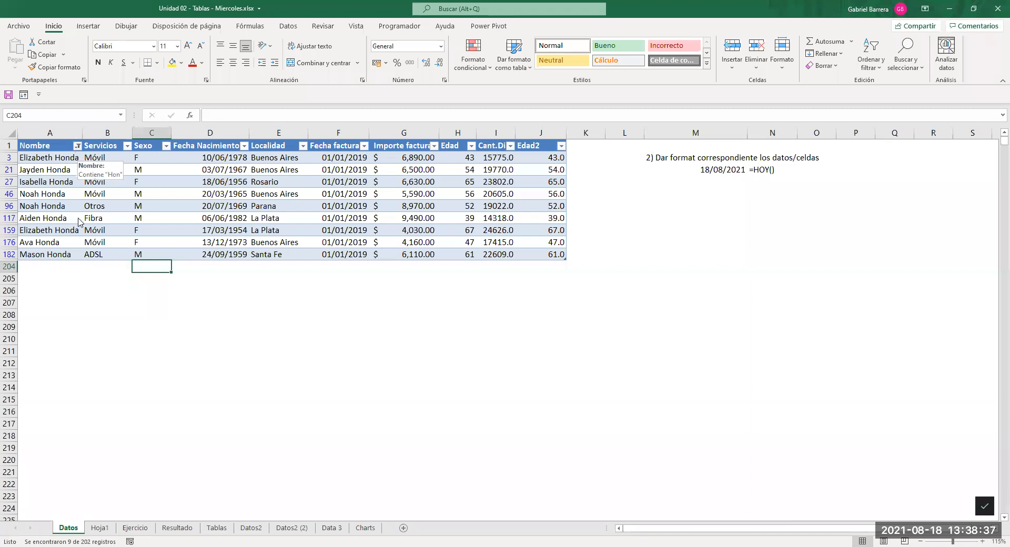
{"action": "key", "text": "ctrl+z"}
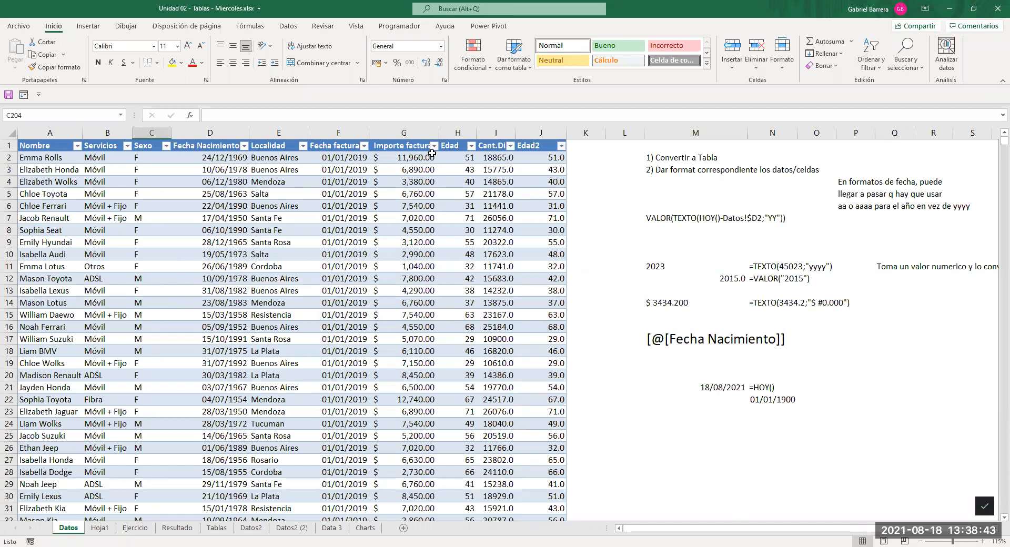
Toggle the filter buttons of the Datos table off and on several times from a cell inside the table.
{"action": "left_click", "coordinate": [508, 149]}
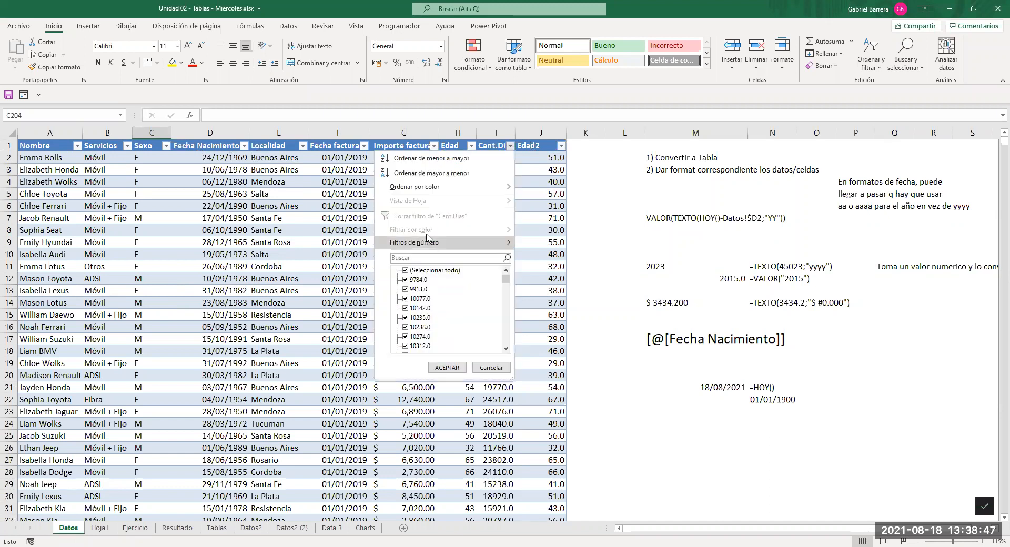
{"action": "left_click", "coordinate": [383, 93]}
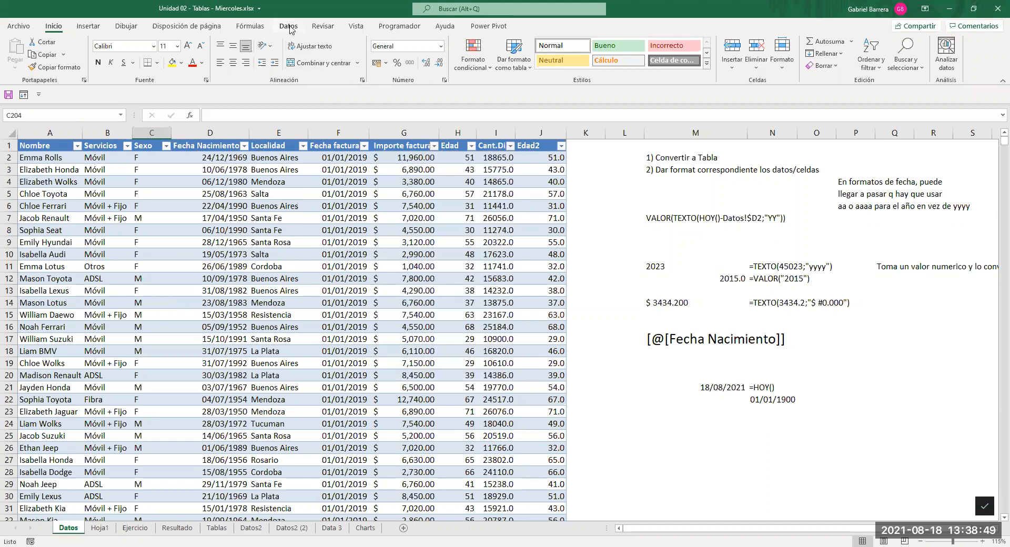
{"action": "left_click", "coordinate": [289, 26]}
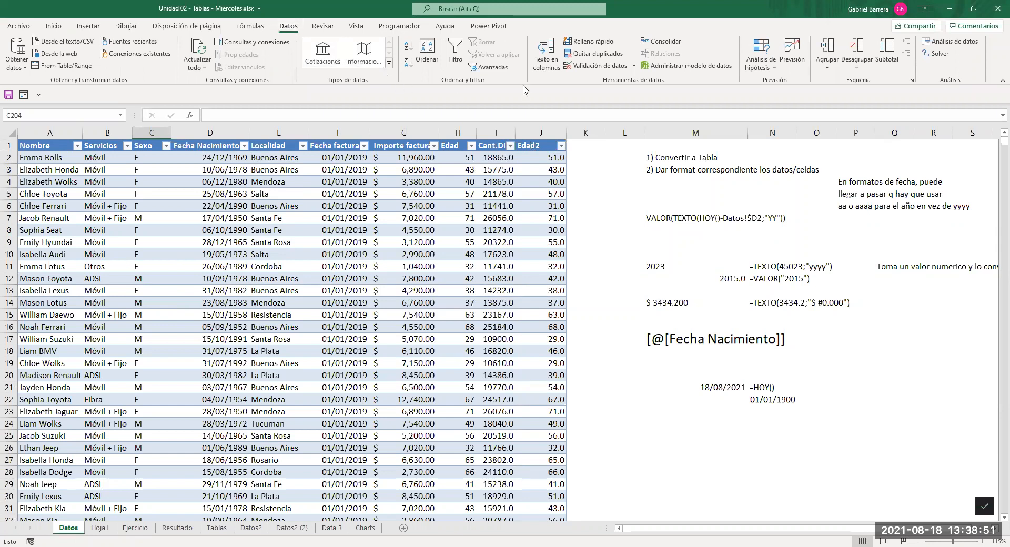
{"action": "left_click", "coordinate": [456, 52]}
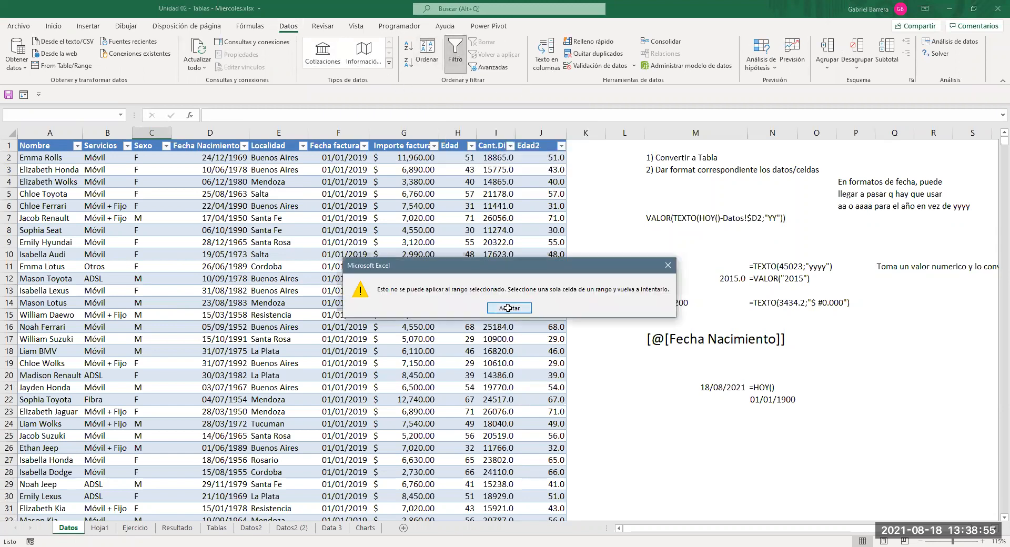
{"action": "key", "text": "Return"}
{"action": "left_click", "coordinate": [457, 57]}
{"action": "left_click", "coordinate": [458, 56]}
{"action": "left_click", "coordinate": [459, 56]}
{"action": "left_click", "coordinate": [459, 55]}
{"action": "left_click", "coordinate": [458, 54]}
{"action": "left_click", "coordinate": [458, 55]}
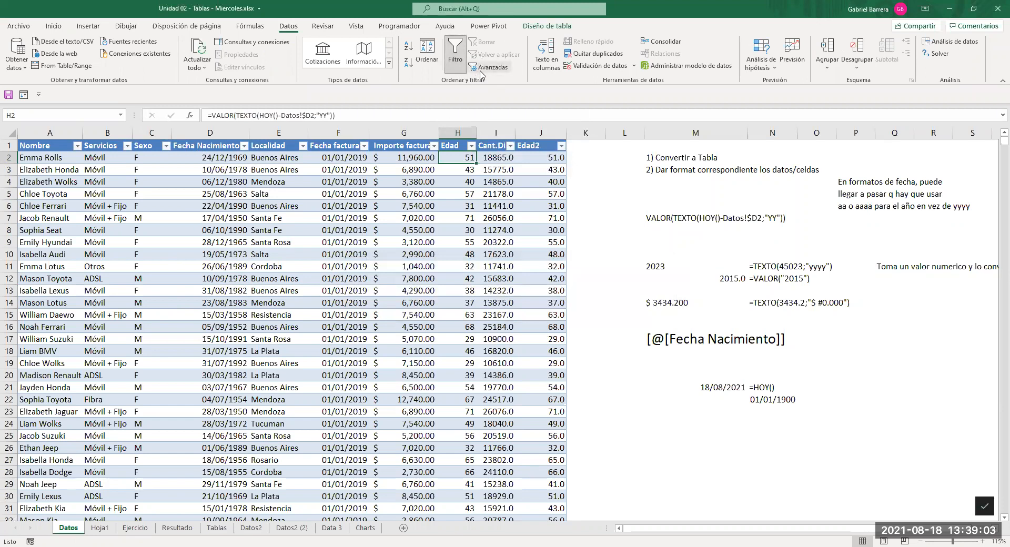
Open a custom number filter for the Edad2 column and browse its comparison operators.
{"action": "left_click", "coordinate": [496, 181]}
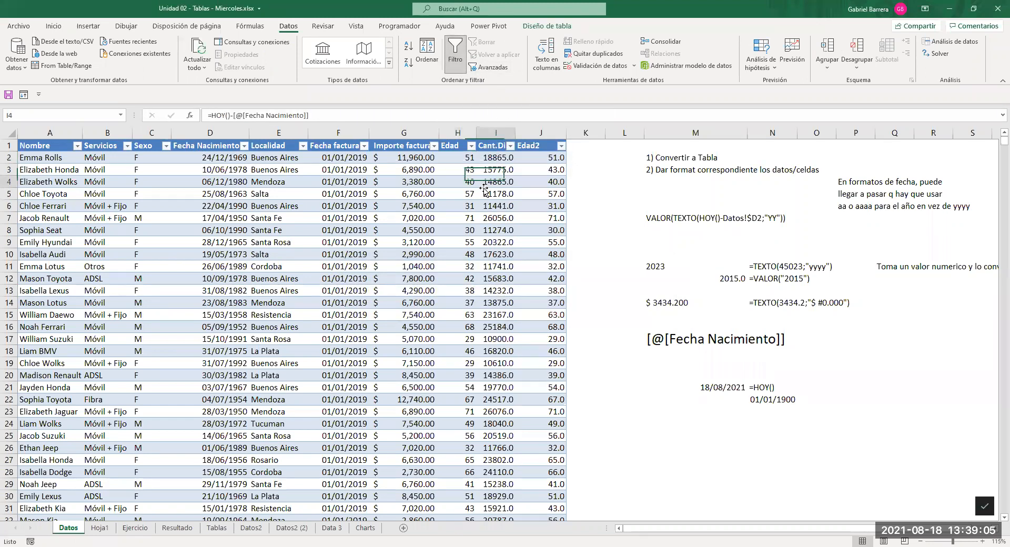
{"action": "left_click", "coordinate": [547, 156]}
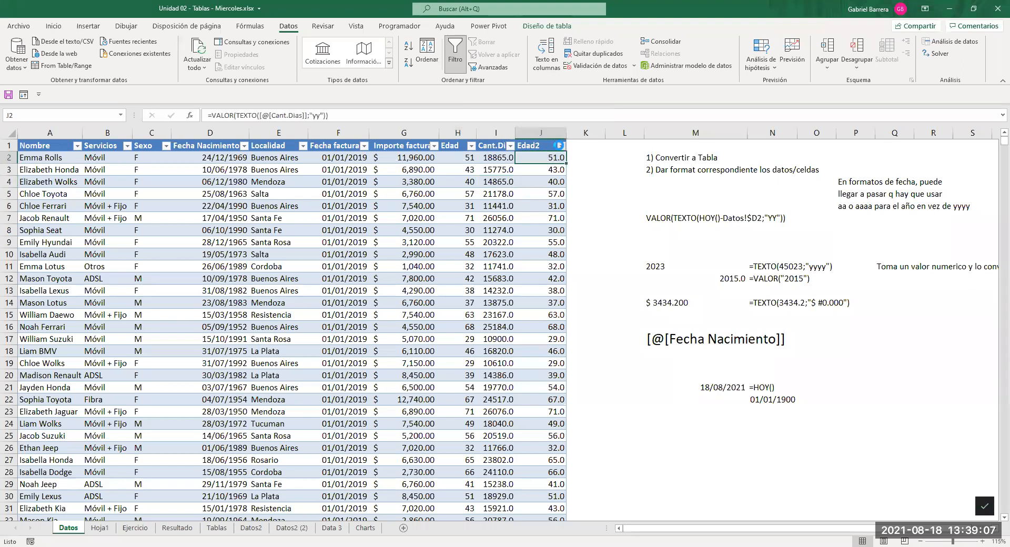
{"action": "key", "text": "alt+Down"}
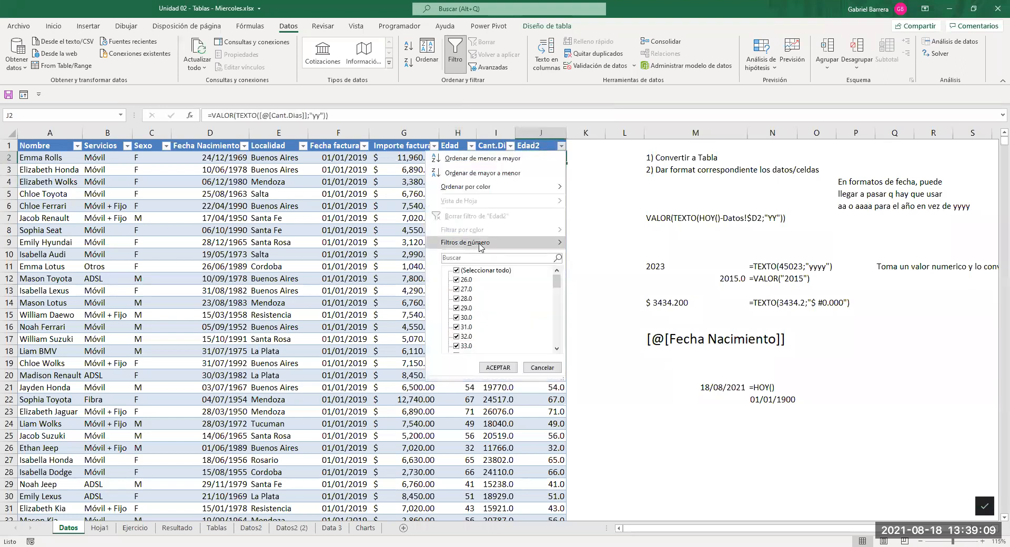
{"action": "mouse_move", "coordinate": [547, 243]}
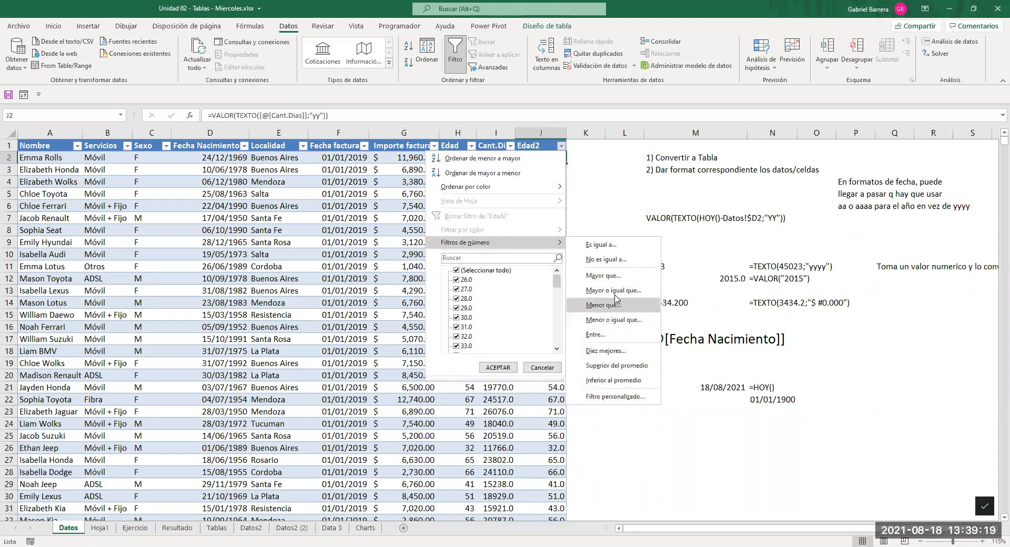
{"action": "left_click", "coordinate": [616, 396]}
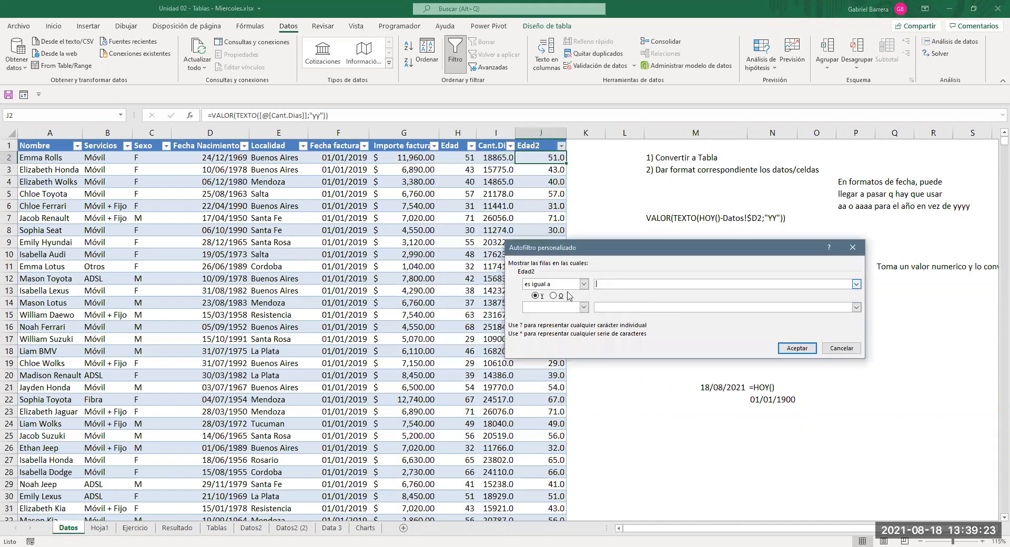
{"action": "left_click", "coordinate": [585, 286]}
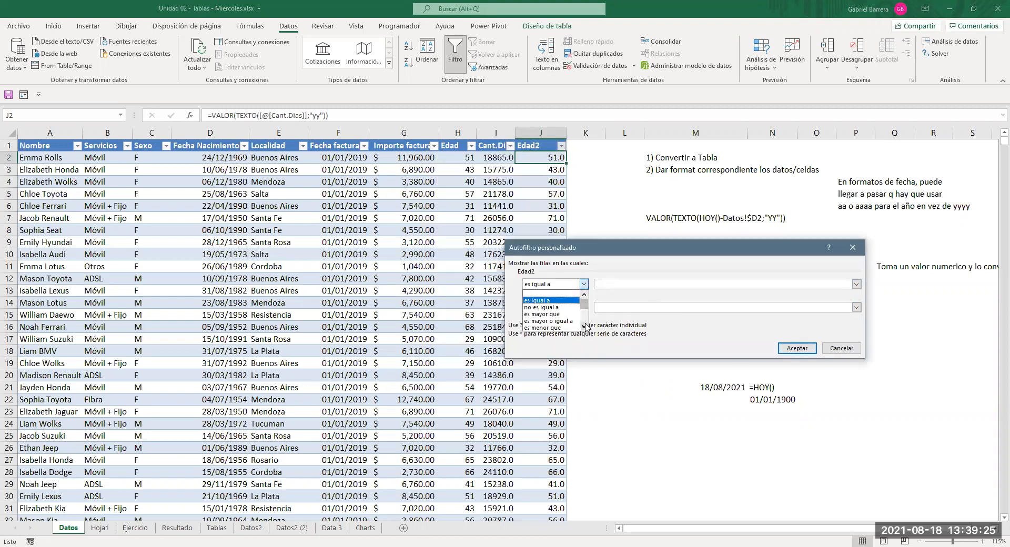
{"action": "left_click", "coordinate": [585, 327]}
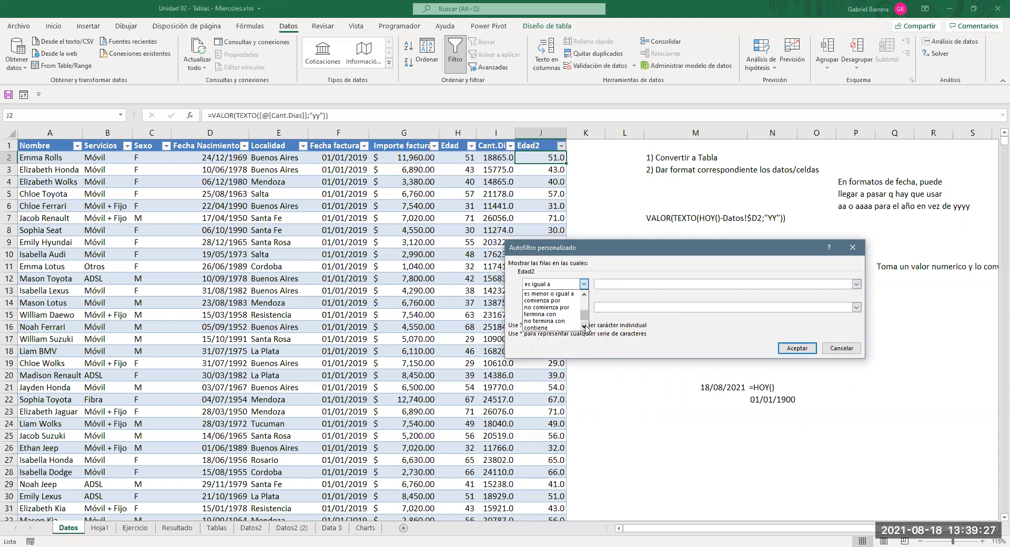
{"action": "left_click_drag", "start_coordinate": [585, 319], "coordinate": [585, 301]}
{"action": "left_click", "coordinate": [579, 286]}
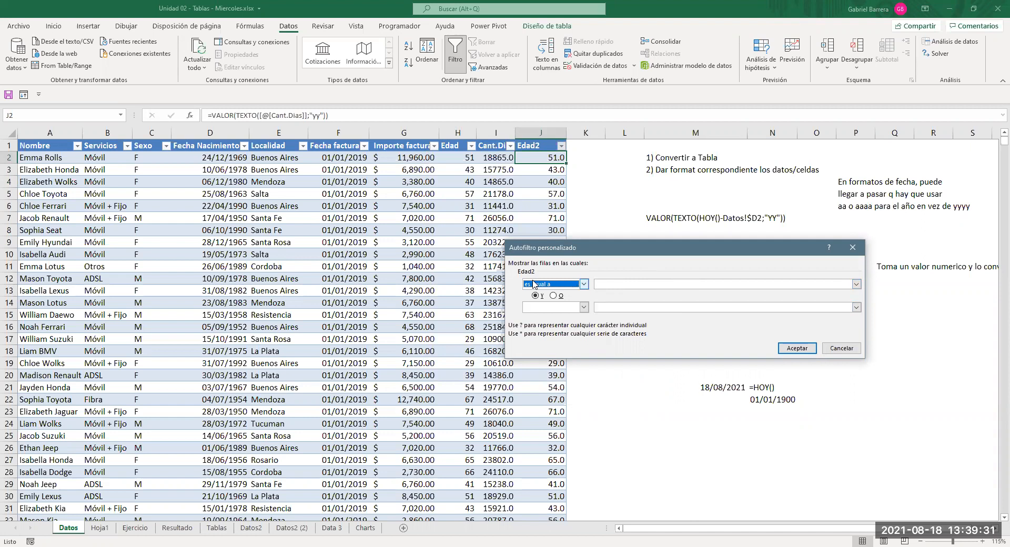
Filter Edad2 with a custom filter combining greater than 50 with a second condition, and clear that filter.
{"action": "left_click", "coordinate": [550, 286]}
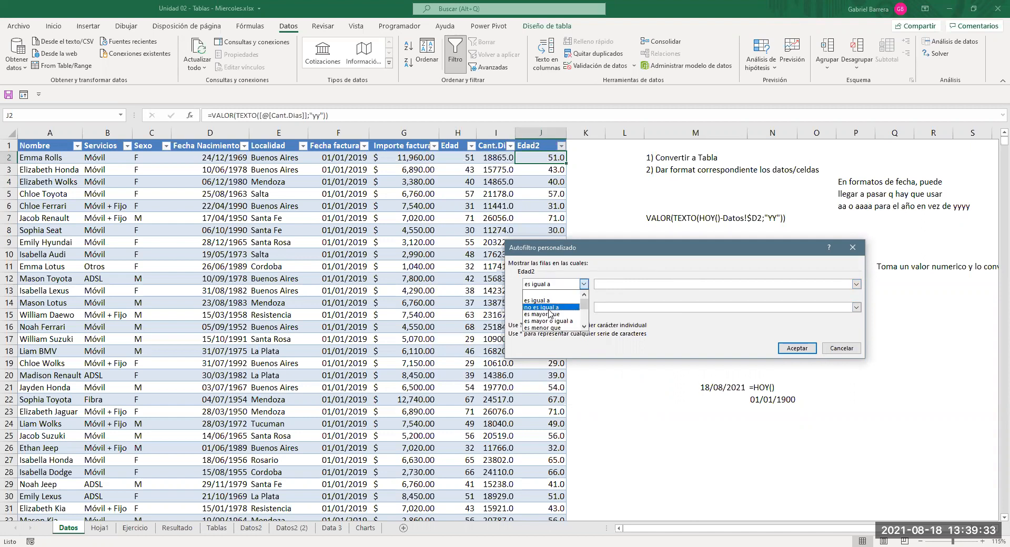
{"action": "left_click", "coordinate": [615, 283]}
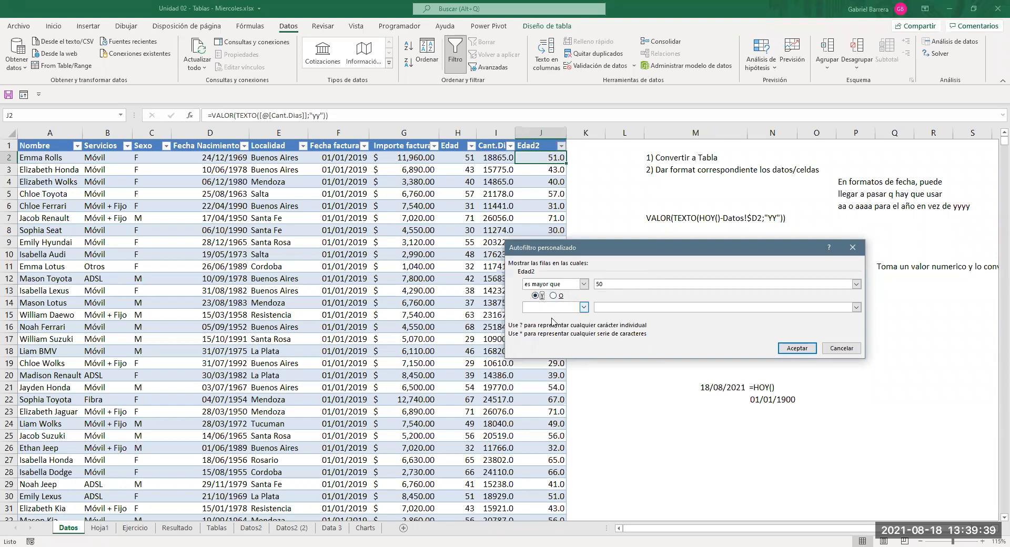
{"action": "left_click", "coordinate": [556, 307]}
{"action": "left_click", "coordinate": [552, 349]}
{"action": "left_click", "coordinate": [620, 309]}
{"action": "left_click", "coordinate": [809, 351]}
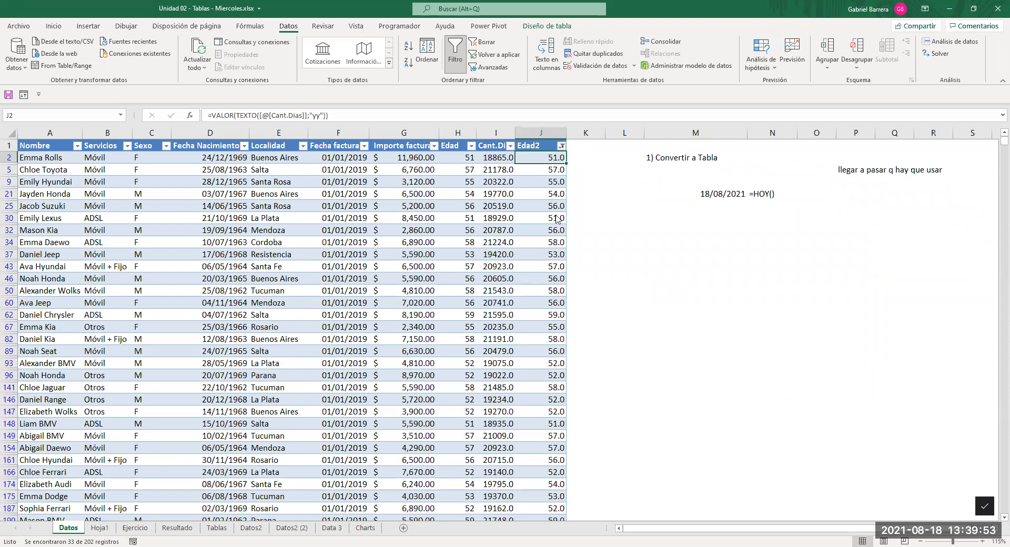
{"action": "left_click", "coordinate": [562, 145]}
{"action": "left_click", "coordinate": [488, 220]}
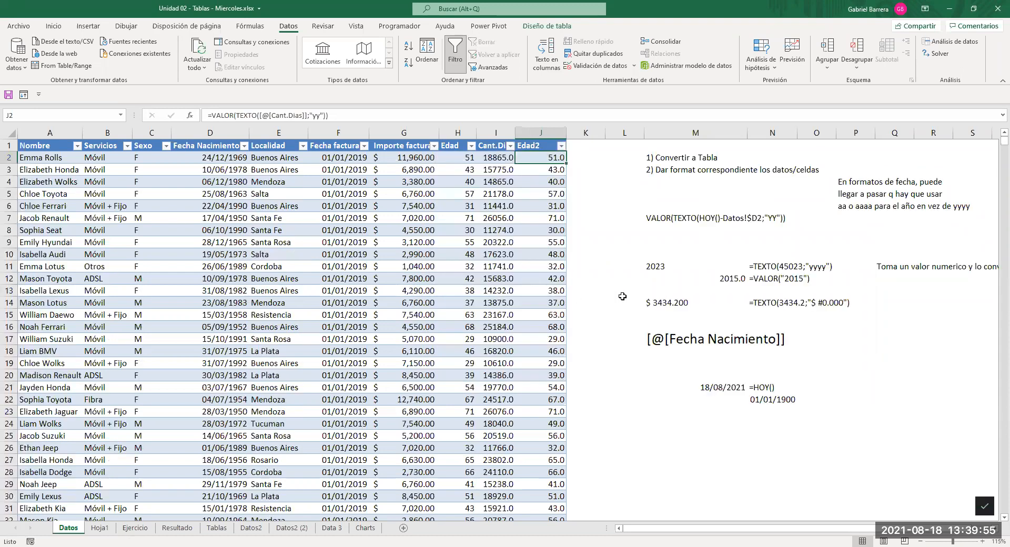
Filter the Servicios column to show only Fibra.
{"action": "left_click", "coordinate": [399, 230]}
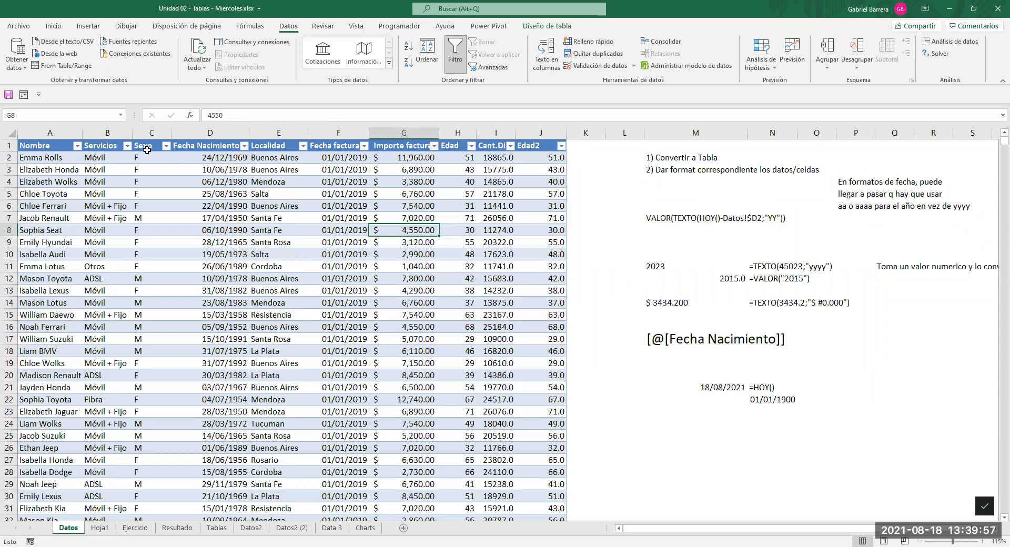
{"action": "left_click", "coordinate": [126, 145]}
{"action": "left_click", "coordinate": [31, 270]}
{"action": "left_click", "coordinate": [32, 289]}
{"action": "left_click", "coordinate": [56, 365]}
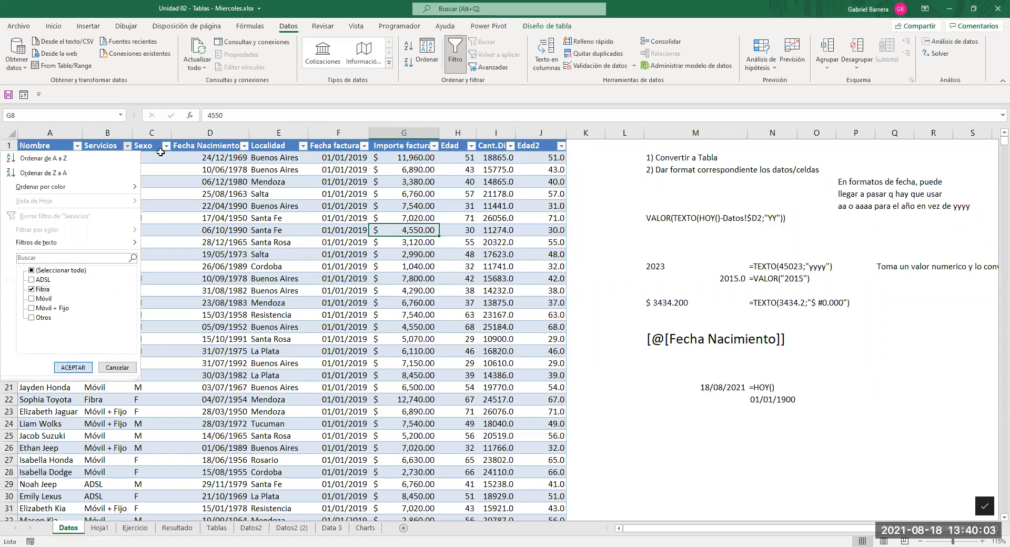
Filter the Sexo column to show only F.
{"action": "left_click", "coordinate": [164, 146]}
{"action": "left_click", "coordinate": [61, 289]}
{"action": "left_click", "coordinate": [103, 367]}
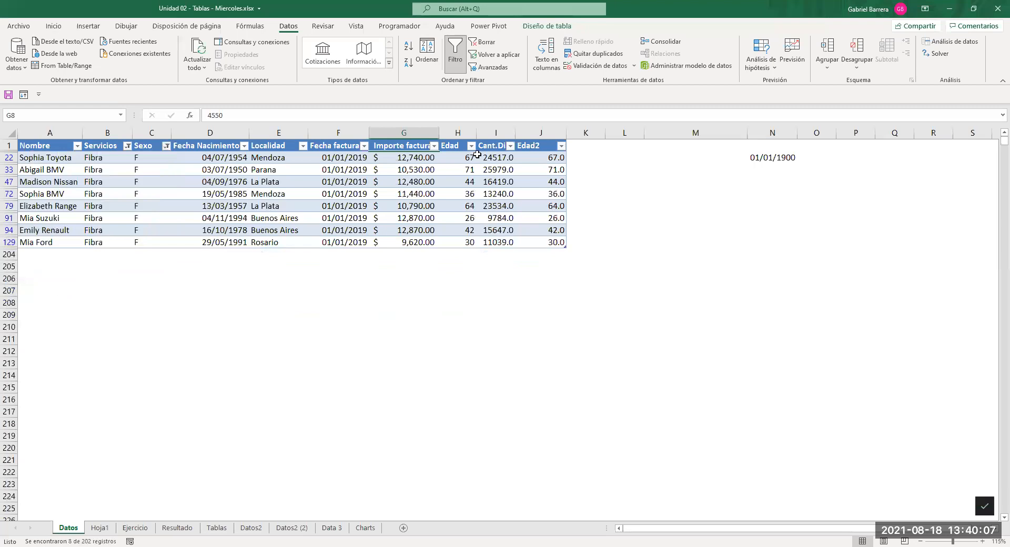
Add a Mayor que number filter on the Edad2 column.
{"action": "left_click", "coordinate": [563, 147]}
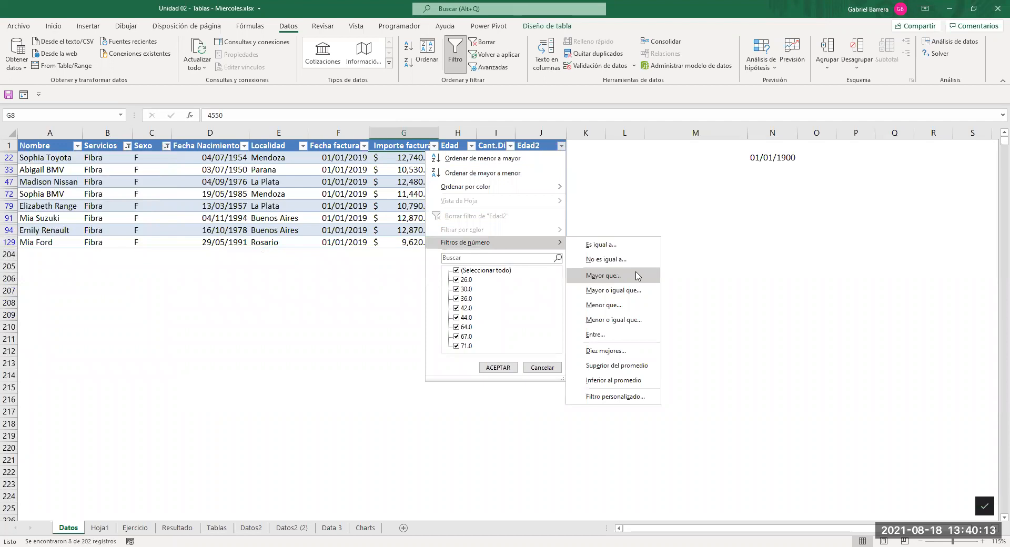
{"action": "left_click", "coordinate": [636, 275]}
{"action": "type", "text": "5"}
{"action": "left_click", "coordinate": [802, 349]}
Clear all filters of the Datos table at once from a cell inside the table.
{"action": "left_click", "coordinate": [279, 207]}
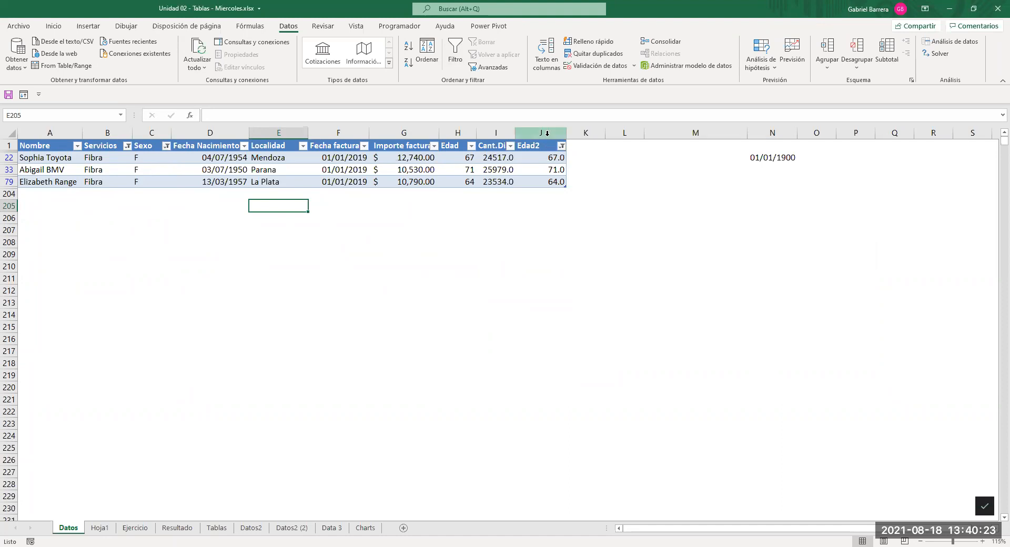
{"action": "left_click", "coordinate": [479, 172]}
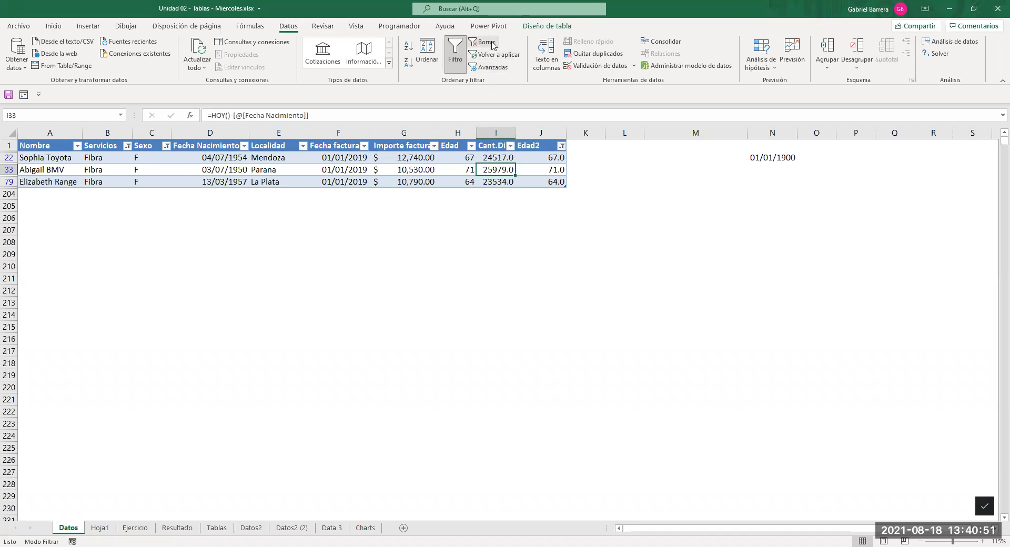
{"action": "left_click", "coordinate": [487, 42]}
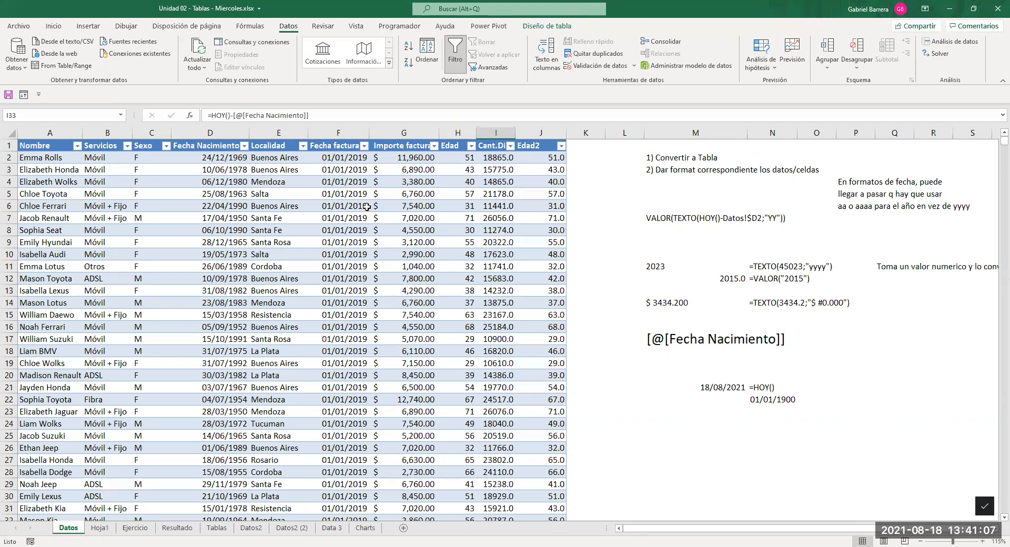
{"action": "left_click", "coordinate": [366, 206]}
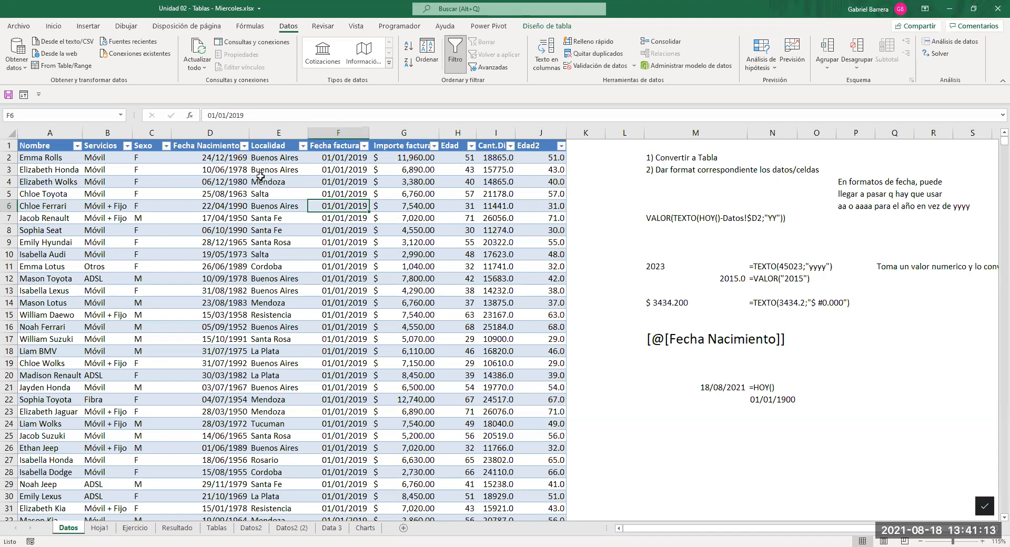
{"action": "left_click", "coordinate": [260, 179]}
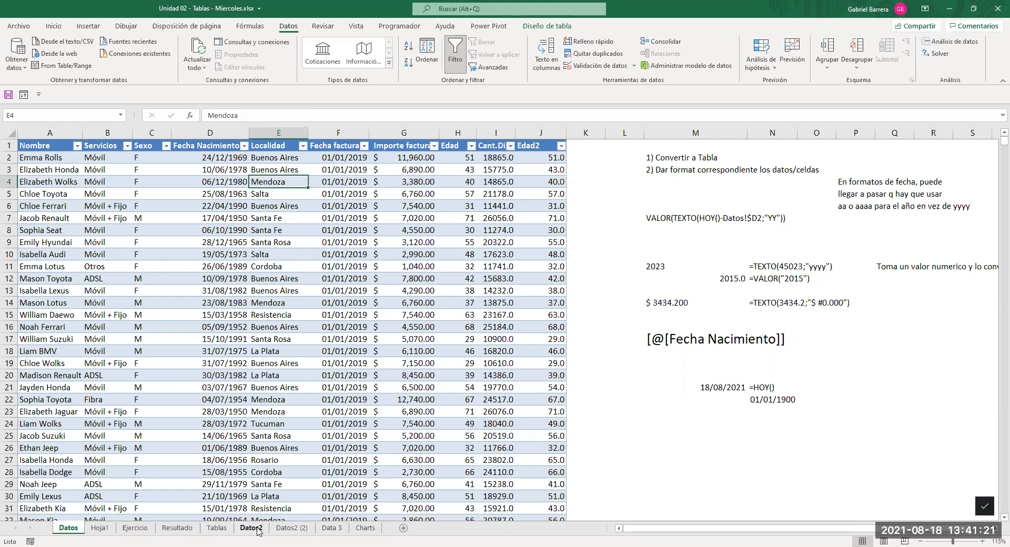
Delete the Total row at the end of the data on the Datos2 sheet.
{"action": "left_click", "coordinate": [257, 529]}
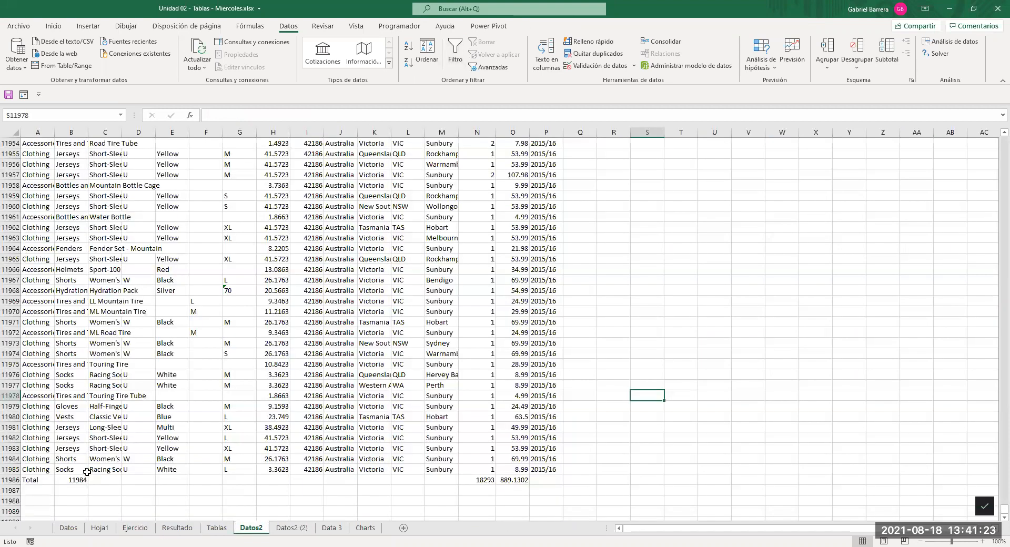
{"action": "left_click", "coordinate": [10, 480]}
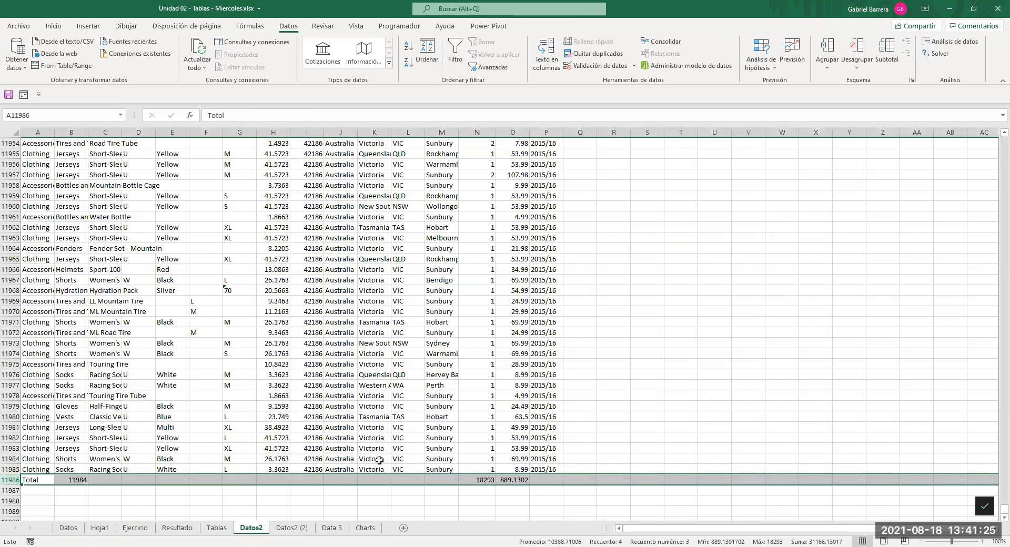
{"action": "key", "text": "ctrl+minus"}
Convert the Datos2 data range into a table, and move the Datos2 sheet directly after Hoja1.
{"action": "key", "text": "Up"}
{"action": "key", "text": "ctrl+Up"}
{"action": "key", "text": "Down"}
{"action": "key", "text": "Down"}
{"action": "key", "text": "Down"}
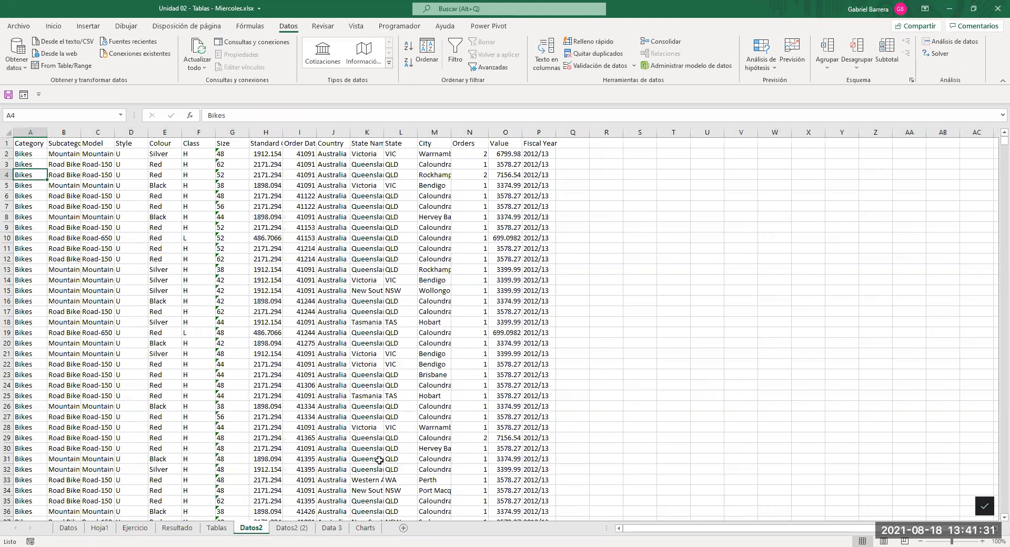
{"action": "key", "text": "ctrl+t"}
{"action": "key", "text": "Return"}
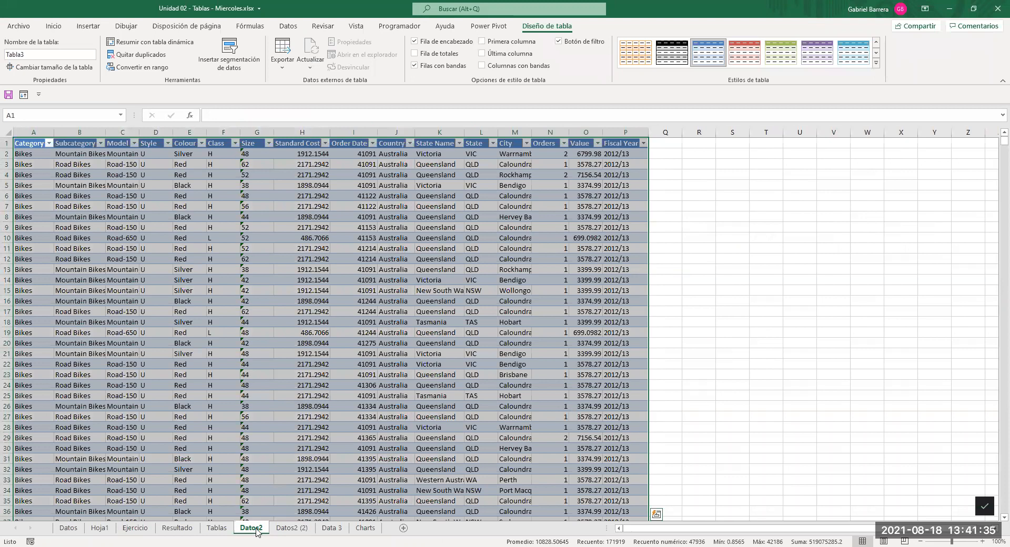
{"action": "left_click_drag", "start_coordinate": [256, 528], "coordinate": [128, 532]}
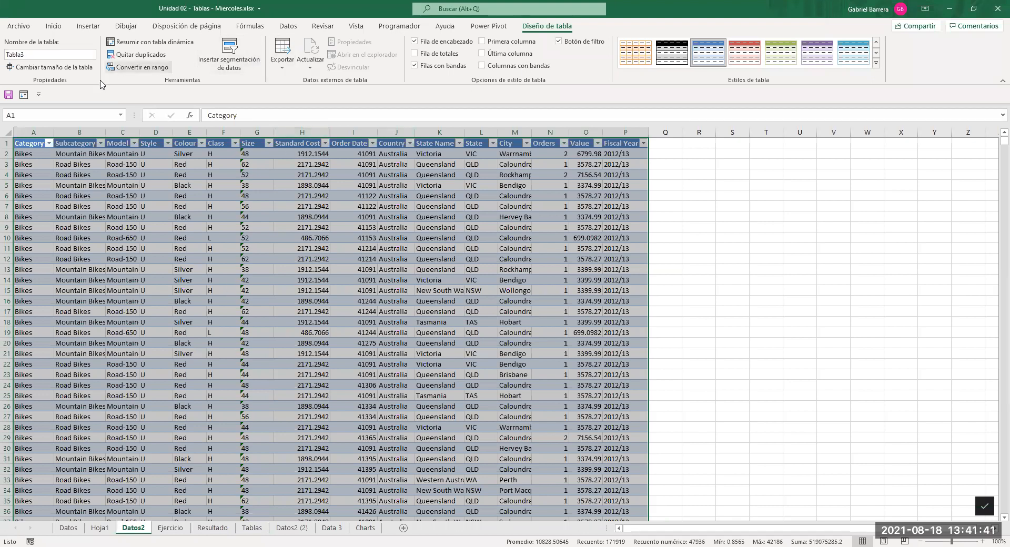
Name the new Datos2 table Inventario.
{"action": "left_click", "coordinate": [77, 53]}
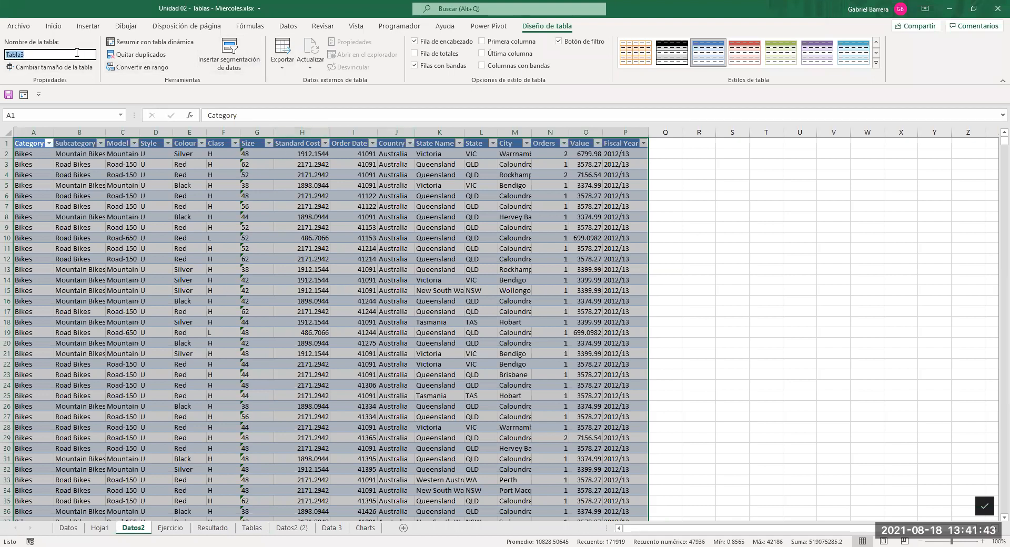
{"action": "type", "text": "Inventario"}
{"action": "key", "text": "Return"}
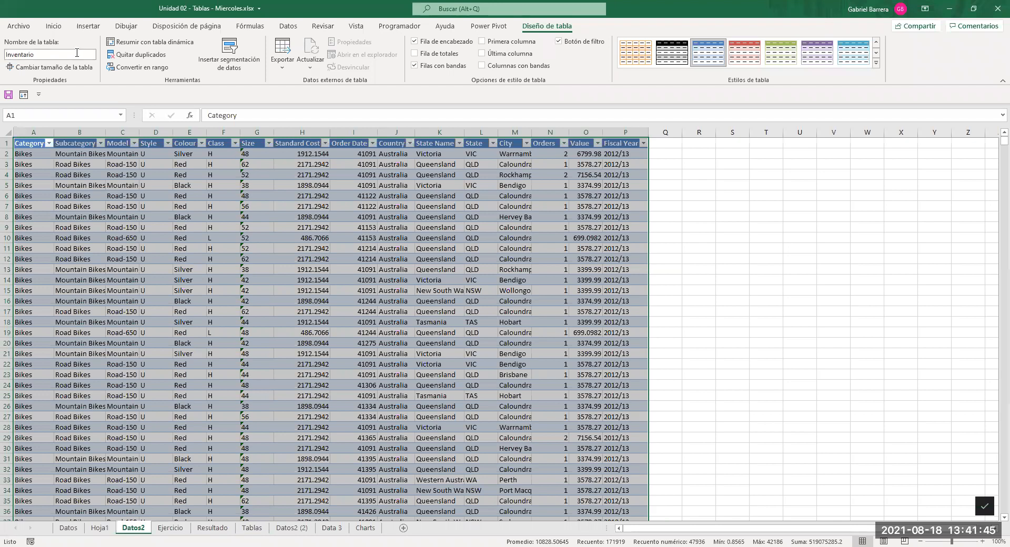
{"action": "left_click", "coordinate": [102, 219]}
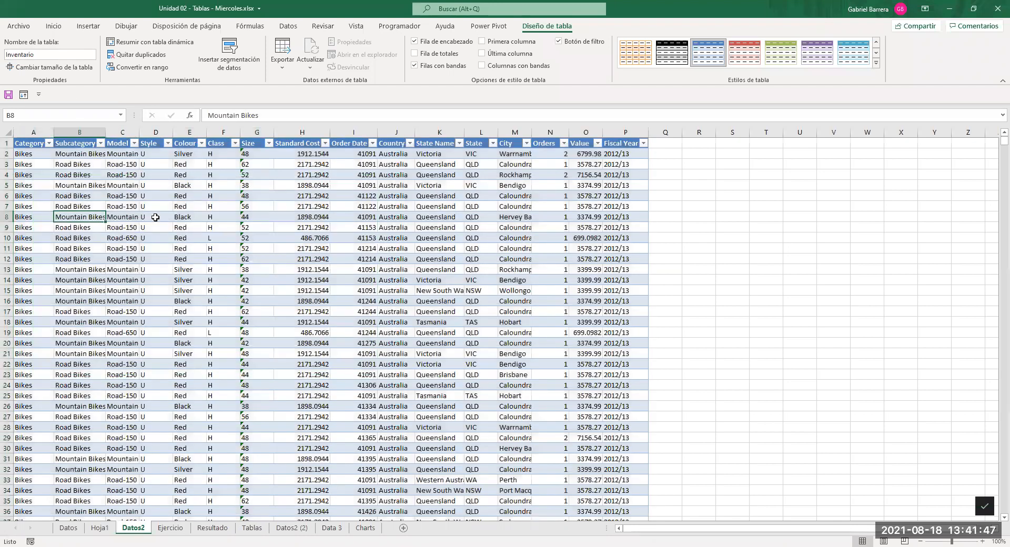
Rename the Datos2 table as Pedidos.
{"action": "key", "text": "ctrl+Home"}
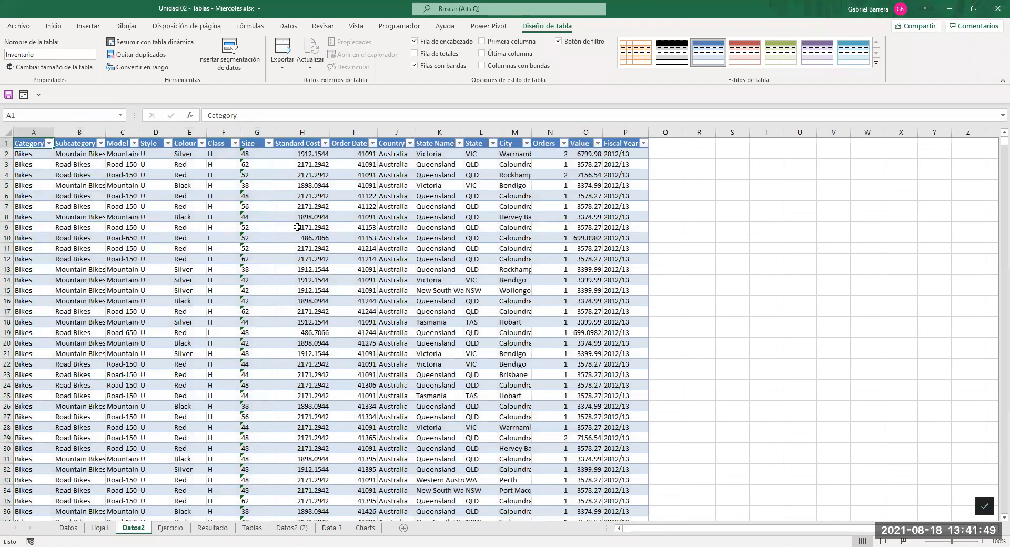
{"action": "left_click", "coordinate": [47, 56]}
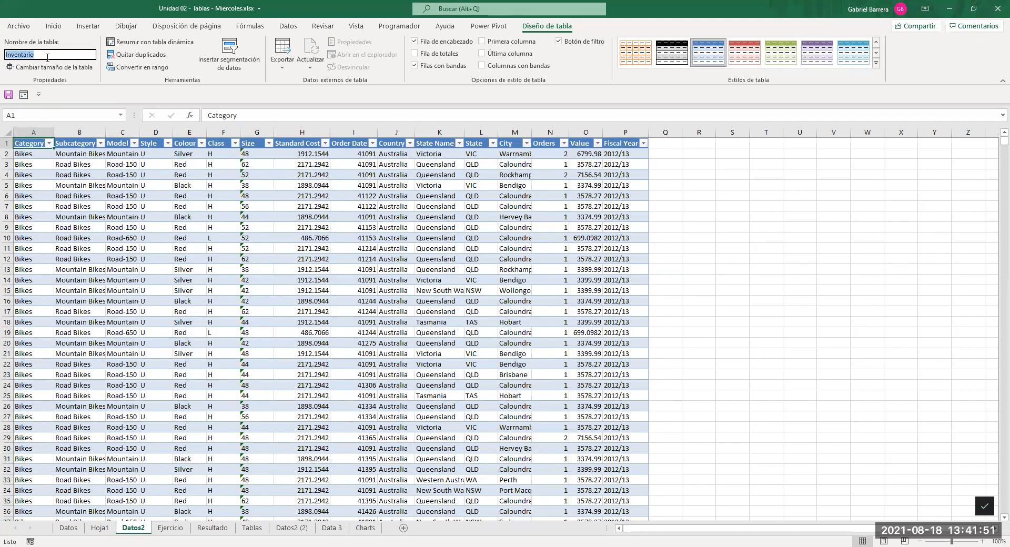
{"action": "type", "text": "Pedidos"}
{"action": "key", "text": "Return"}
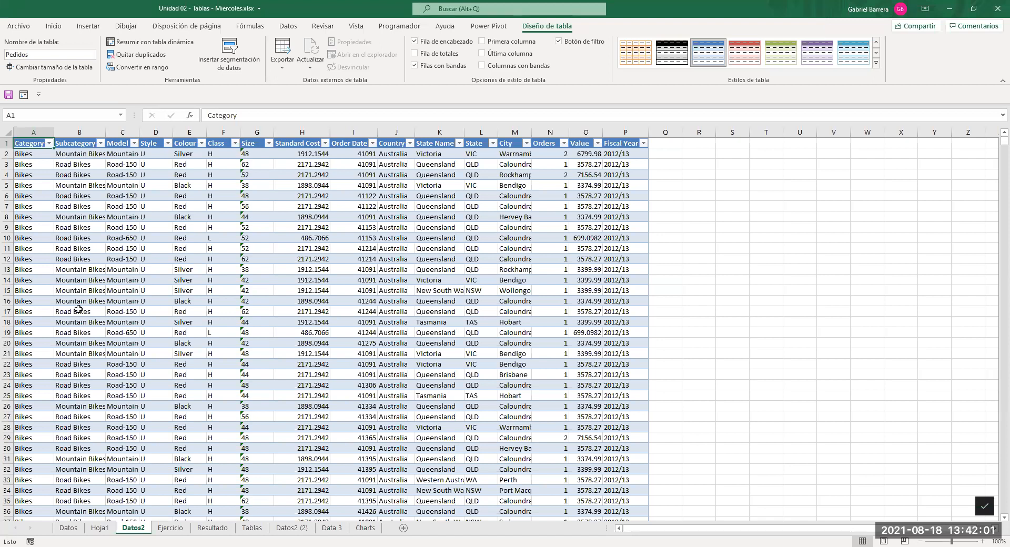
Filter the Colour column of the Pedidos table to show only Red.
{"action": "scroll", "coordinate": [78, 309], "scroll_direction": "down", "scroll_amount": 20}
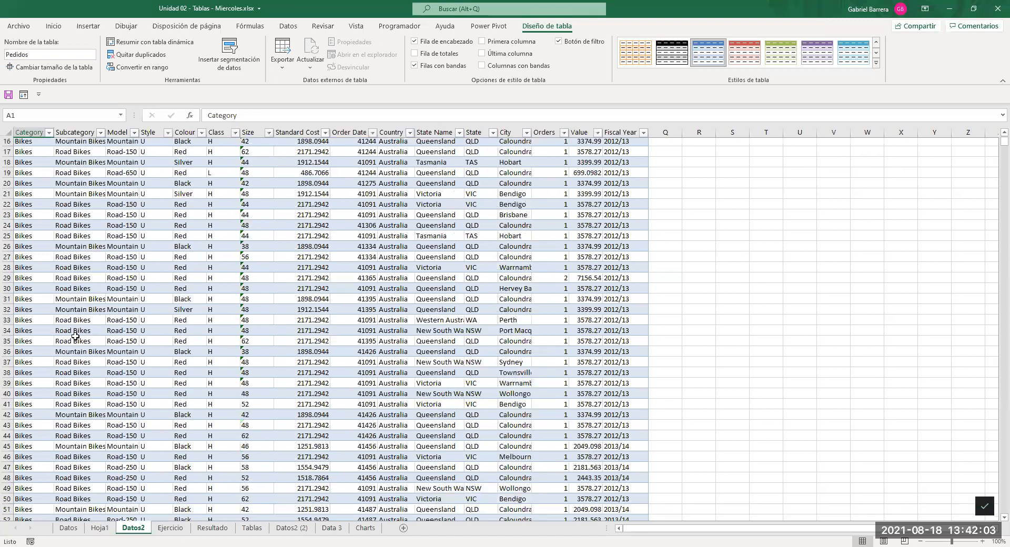
{"action": "scroll", "coordinate": [60, 343], "scroll_direction": "up", "scroll_amount": 15}
{"action": "scroll", "coordinate": [61, 343], "scroll_direction": "up", "scroll_amount": 5}
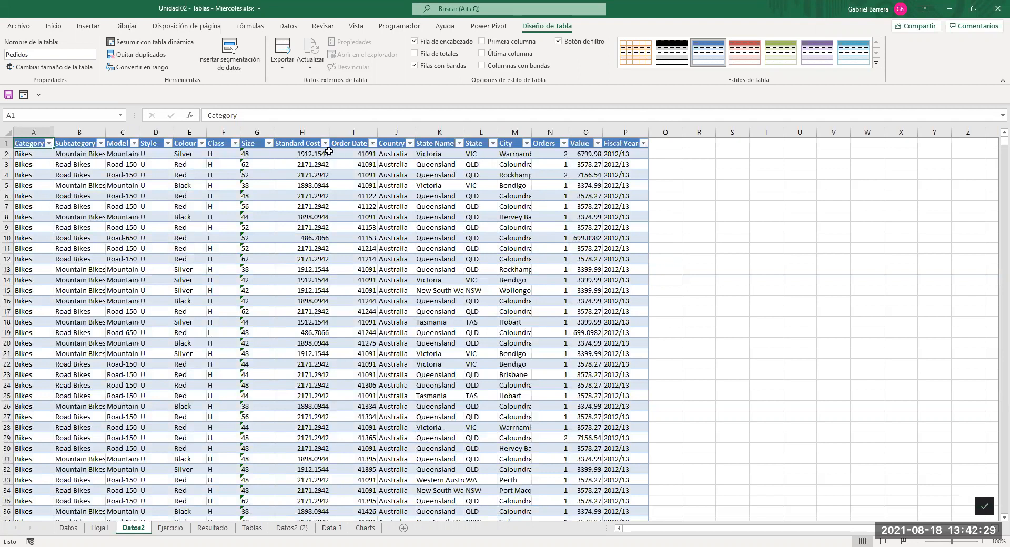
{"action": "left_click", "coordinate": [201, 143]}
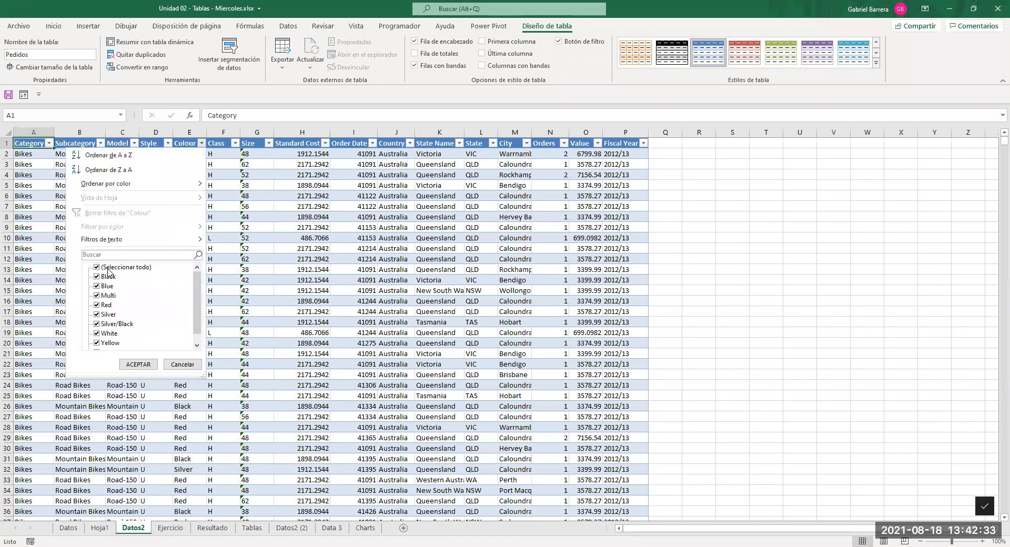
{"action": "left_click", "coordinate": [108, 268]}
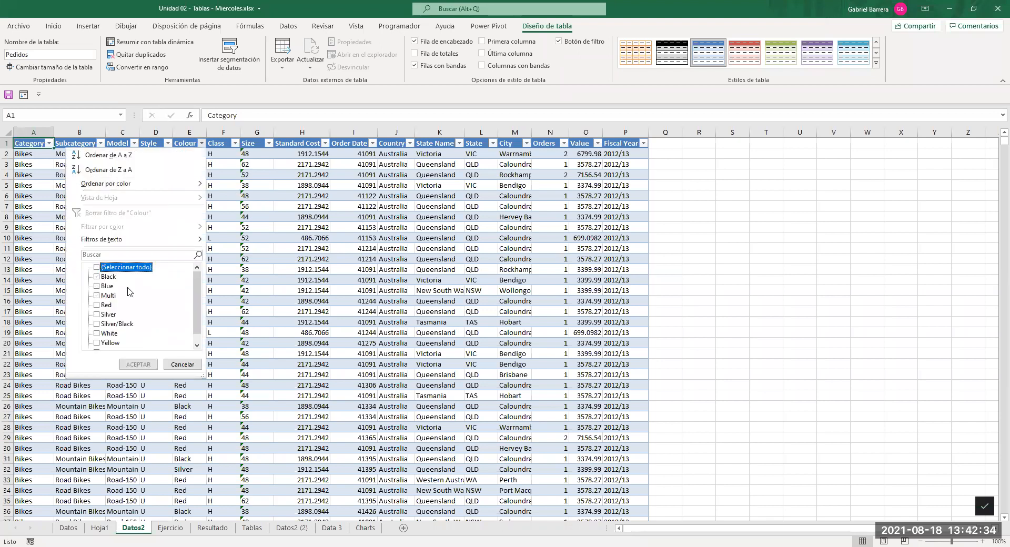
{"action": "left_click", "coordinate": [104, 306]}
{"action": "key", "text": "Return"}
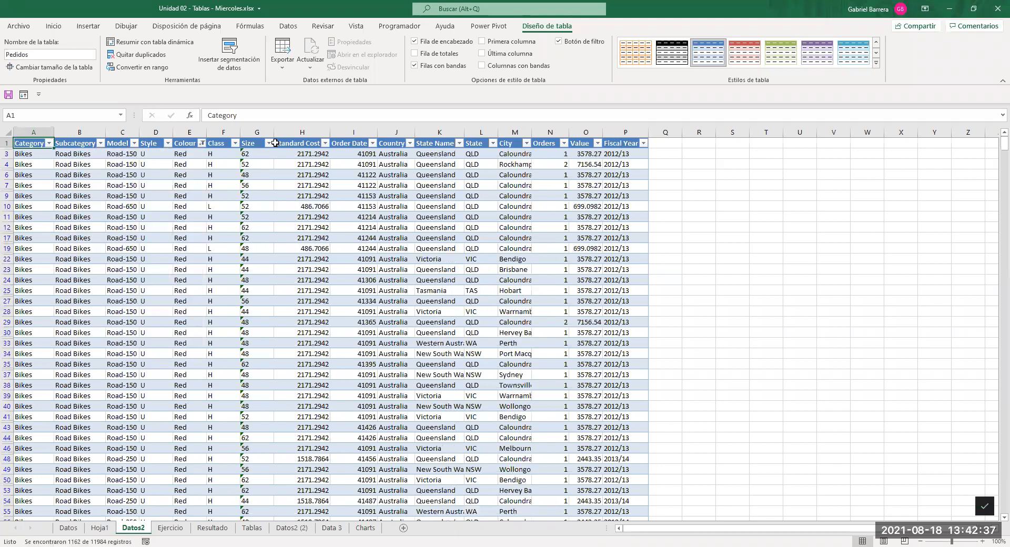
Restrict the Size filter selection to 52 only.
{"action": "left_click", "coordinate": [268, 143]}
{"action": "left_click", "coordinate": [193, 267]}
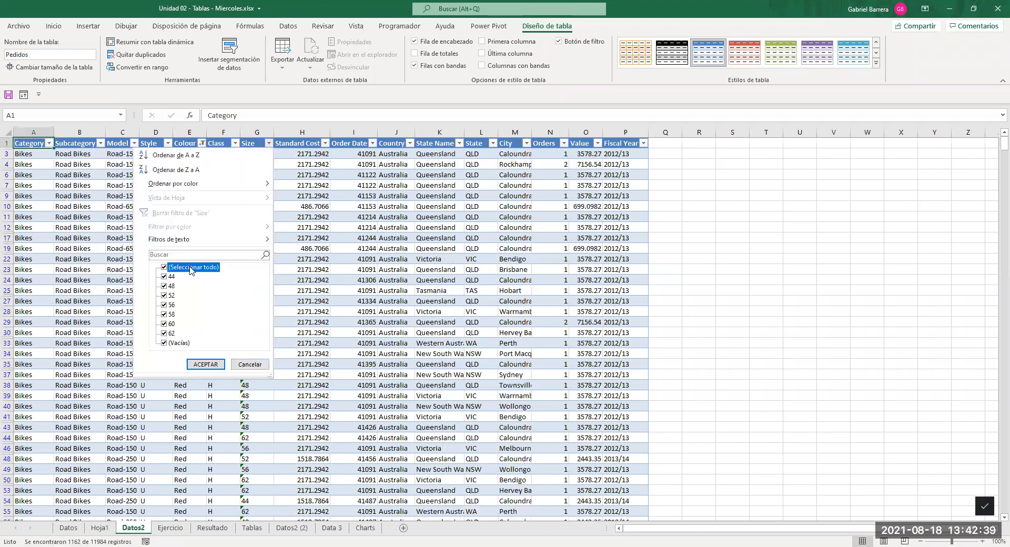
{"action": "left_click", "coordinate": [173, 295]}
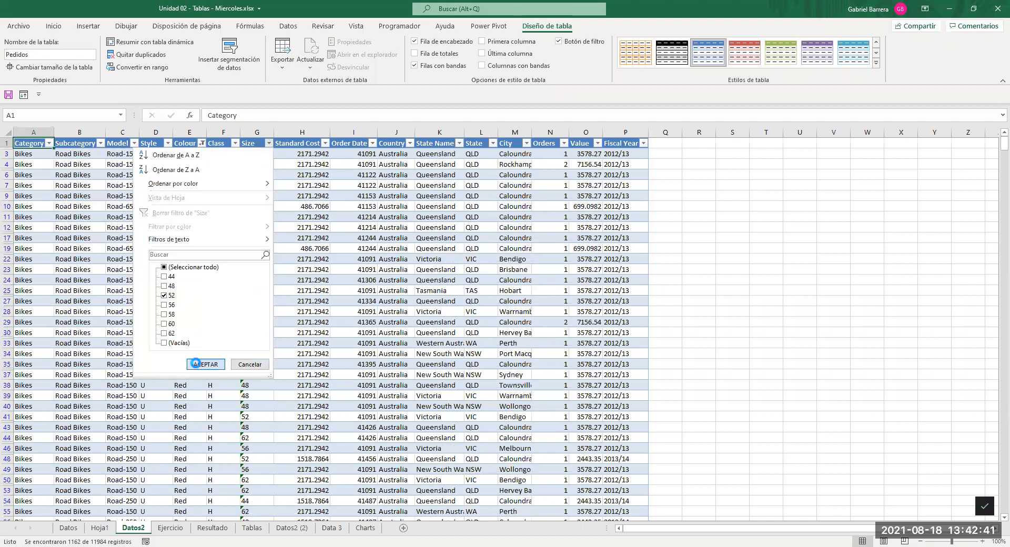
Filter the Size column of the orders table to the value 52.
{"action": "left_click", "coordinate": [195, 363]}
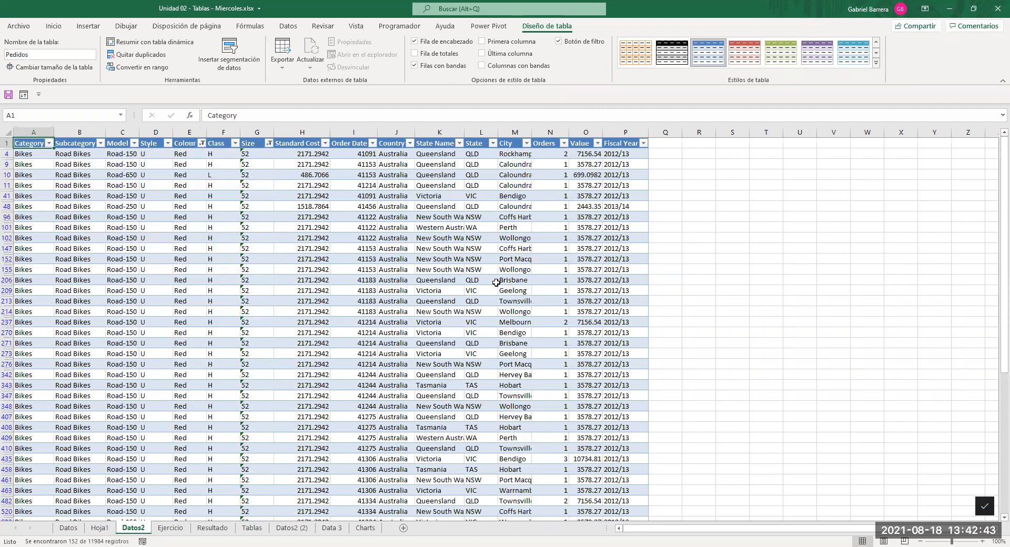
{"action": "left_click", "coordinate": [270, 205]}
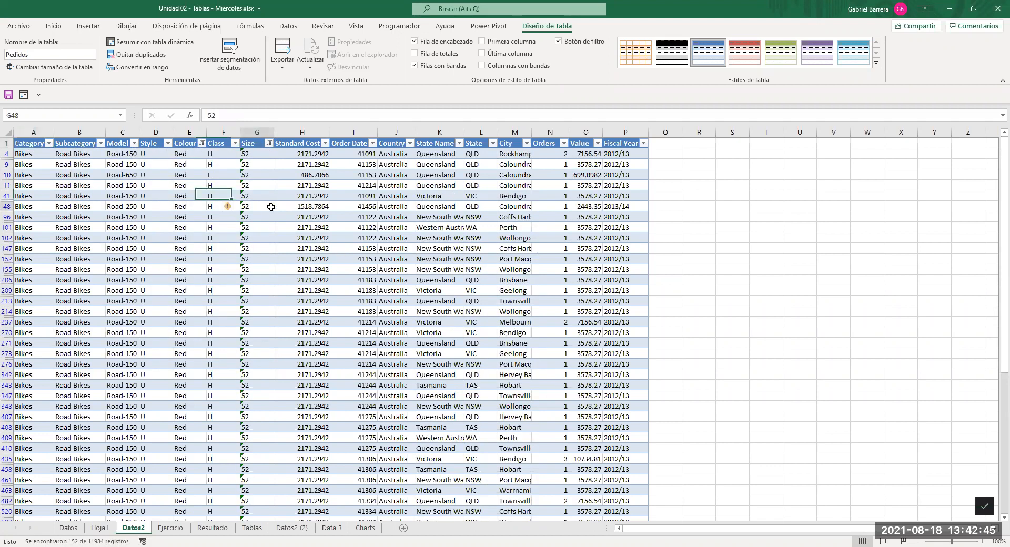
{"action": "left_click", "coordinate": [178, 194]}
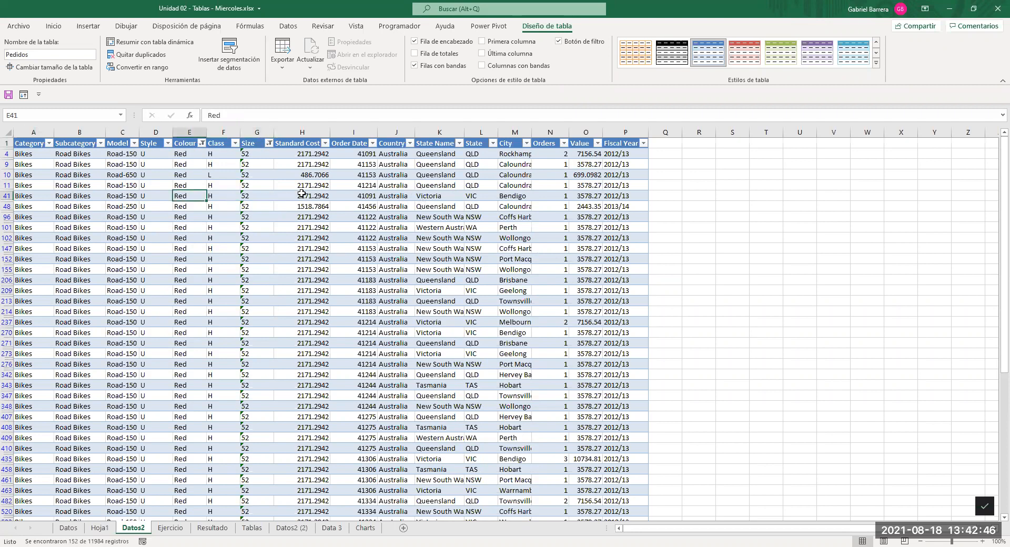
{"action": "left_click", "coordinate": [265, 218]}
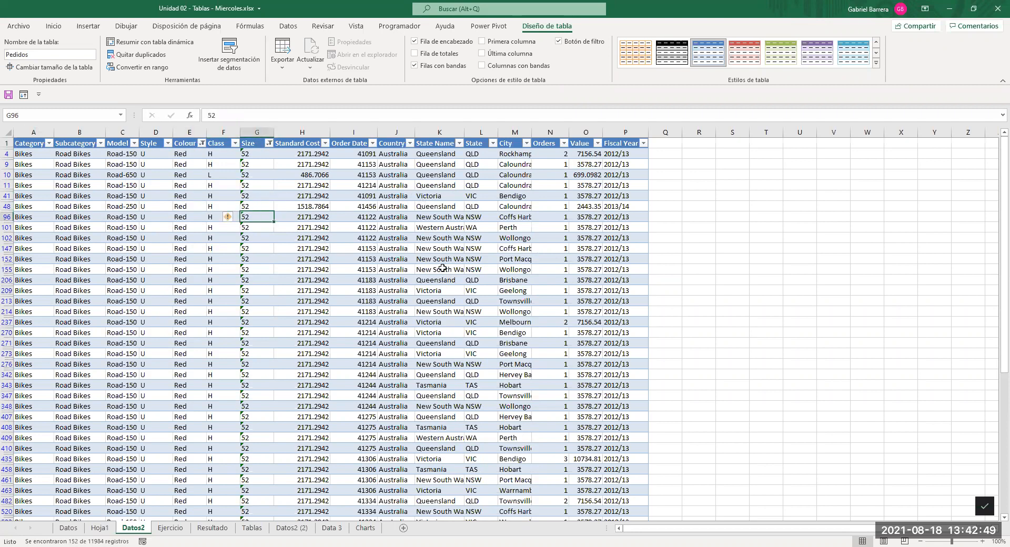
Clear all filters from the orders table on the Datos2 sheet.
{"action": "left_click", "coordinate": [287, 25]}
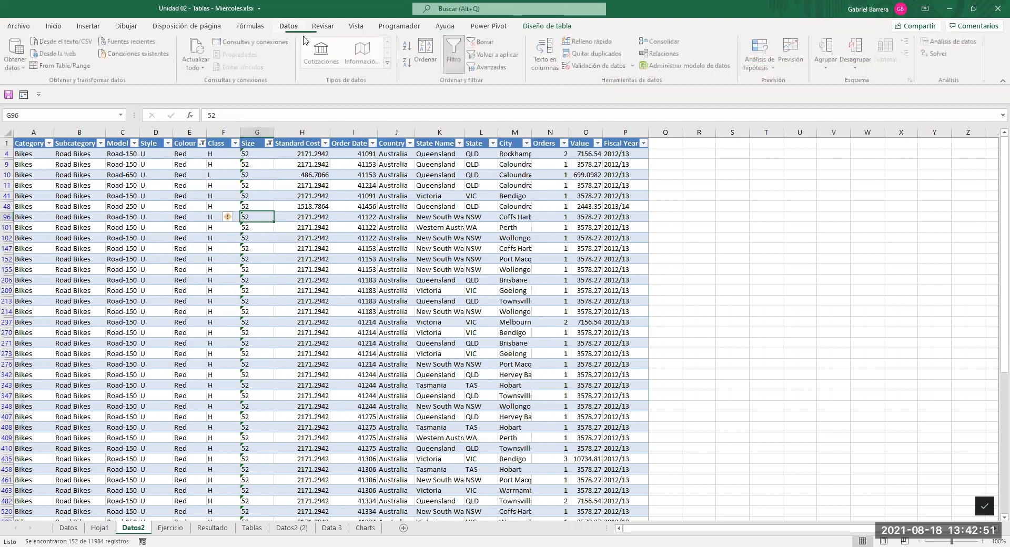
{"action": "left_click", "coordinate": [489, 42]}
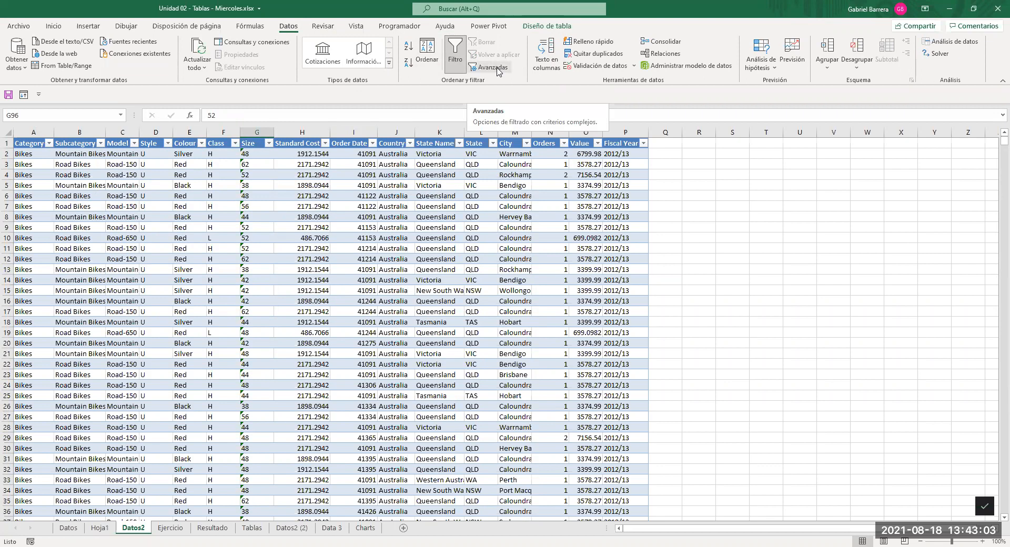
{"action": "left_click", "coordinate": [336, 212]}
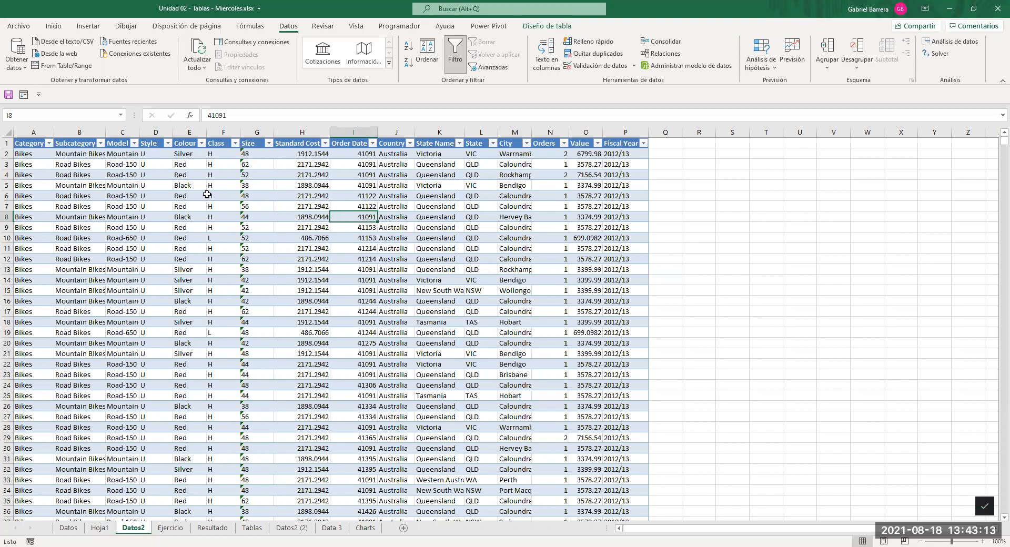
Insert seven blank rows above the table's header row.
{"action": "left_click", "coordinate": [14, 142]}
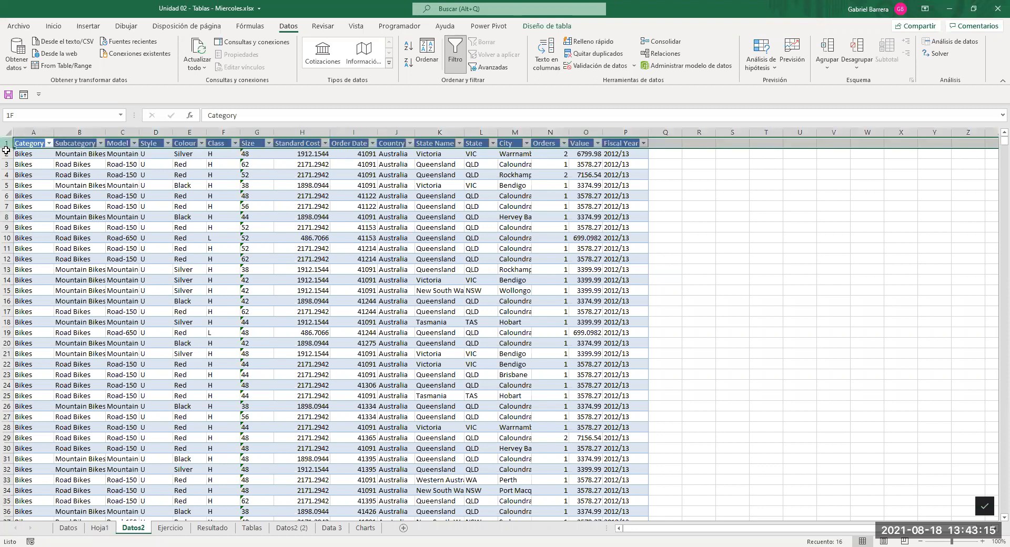
{"action": "left_click_drag", "start_coordinate": [175, 223], "coordinate": [286, 208]}
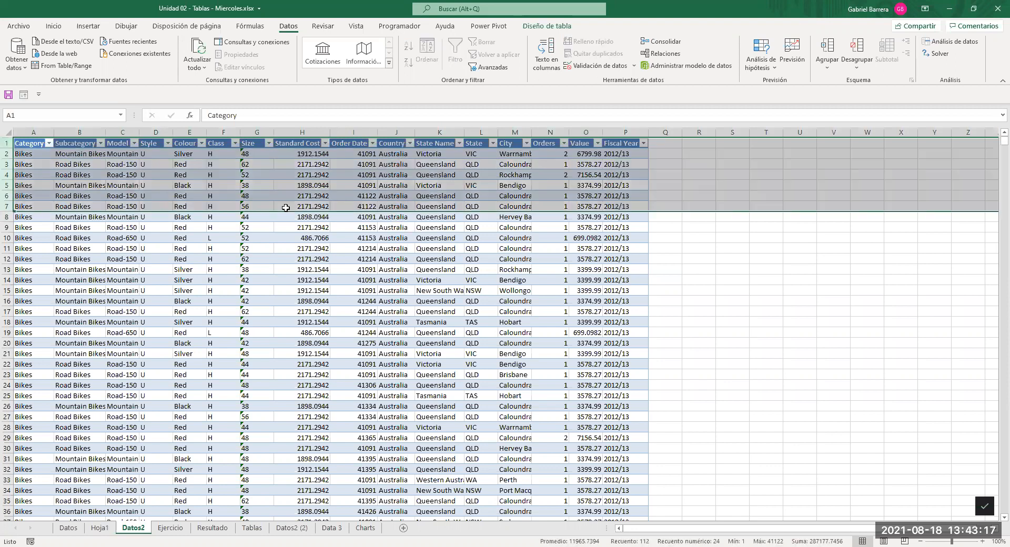
{"action": "key", "text": "ctrl+plus"}
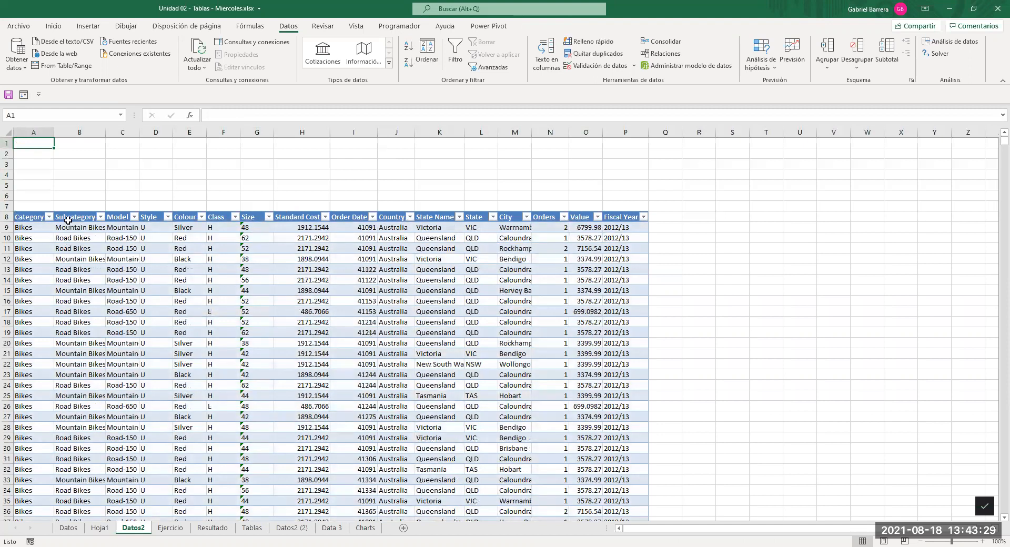
Insert one more blank row at row 3, above the table.
{"action": "left_click", "coordinate": [29, 163]}
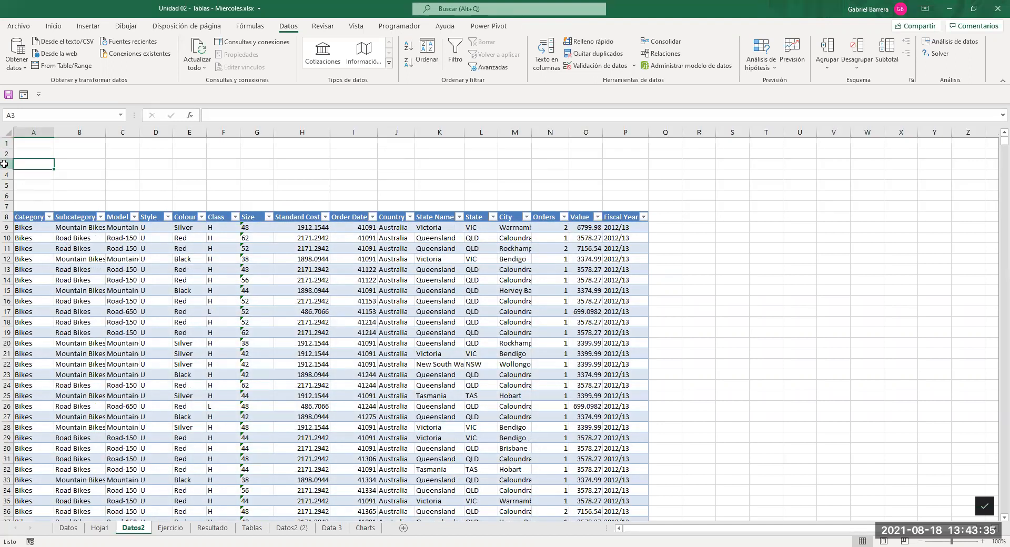
{"action": "left_click", "coordinate": [8, 164]}
{"action": "right_click", "coordinate": [5, 164]}
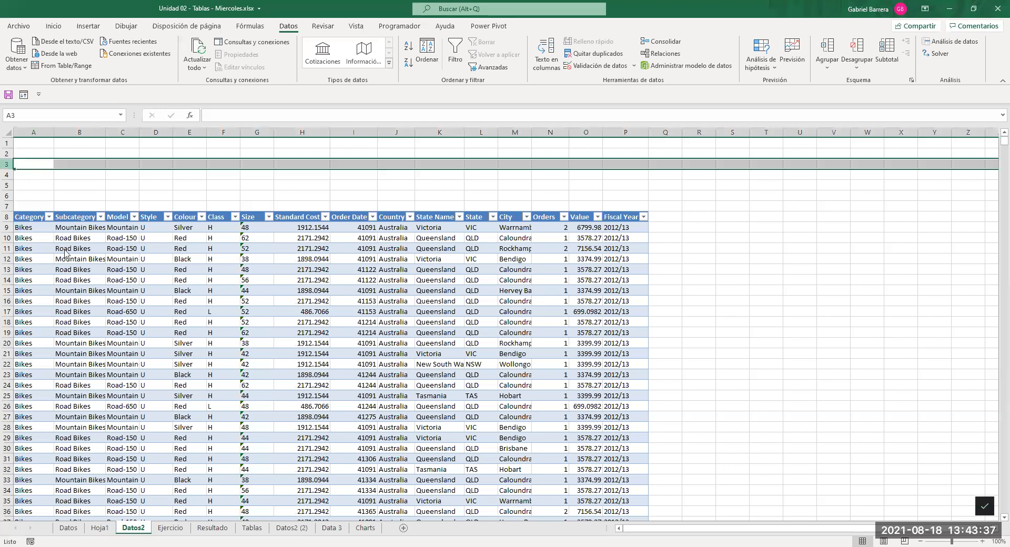
{"action": "left_click", "coordinate": [66, 252]}
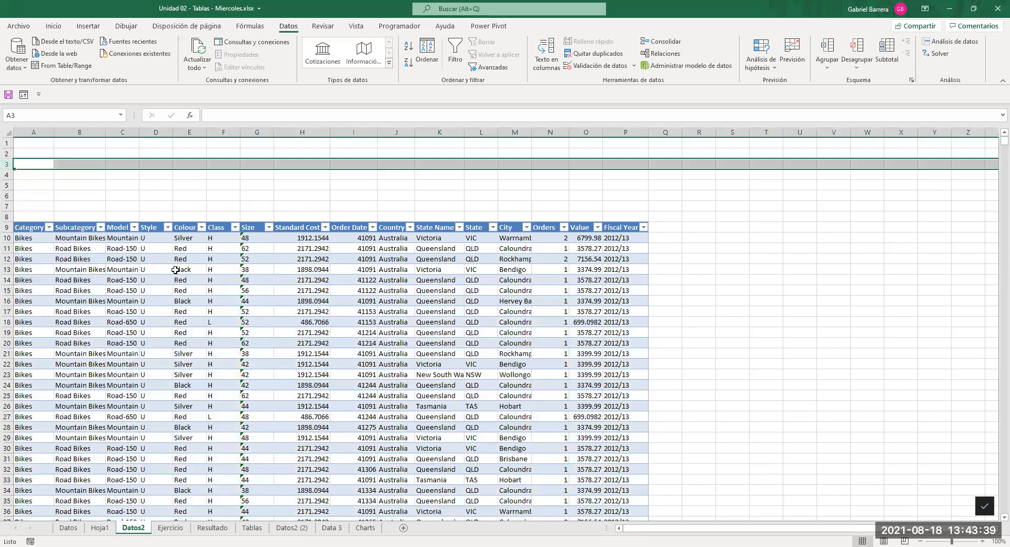
Insert five additional blank rows at rows 2 to 6, above the table.
{"action": "left_click", "coordinate": [11, 195]}
{"action": "left_click_drag", "start_coordinate": [12, 195], "coordinate": [160, 153]}
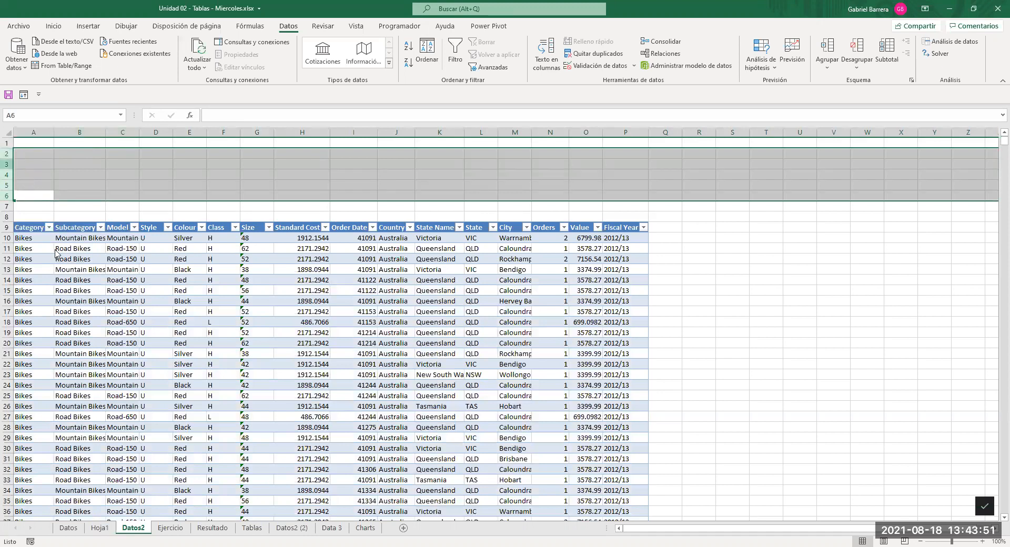
{"action": "right_click", "coordinate": [8, 159]}
{"action": "left_click", "coordinate": [55, 253]}
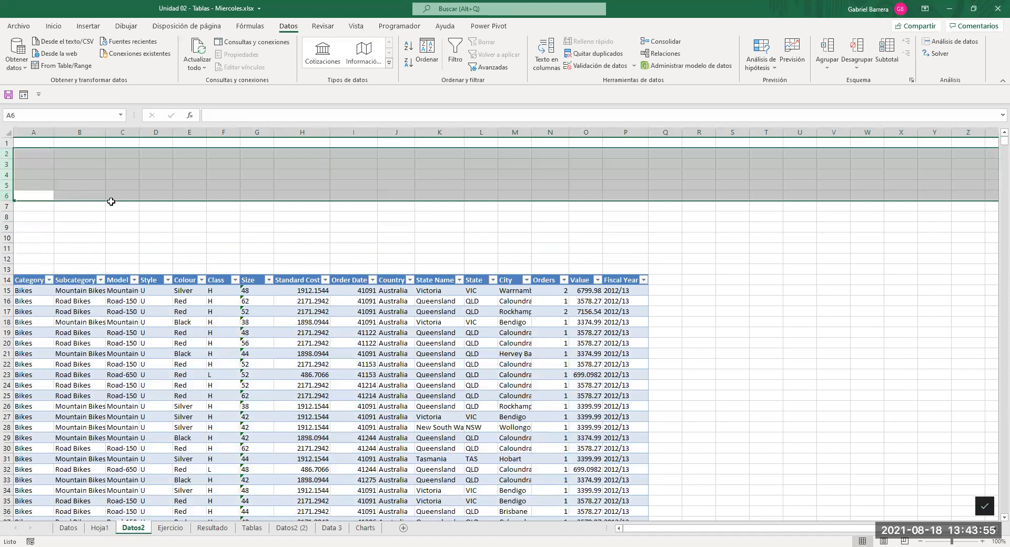
Enter the shortcut notes "Control y +" in cell N2 and "Control y -" in cell N3.
{"action": "left_click", "coordinate": [568, 157]}
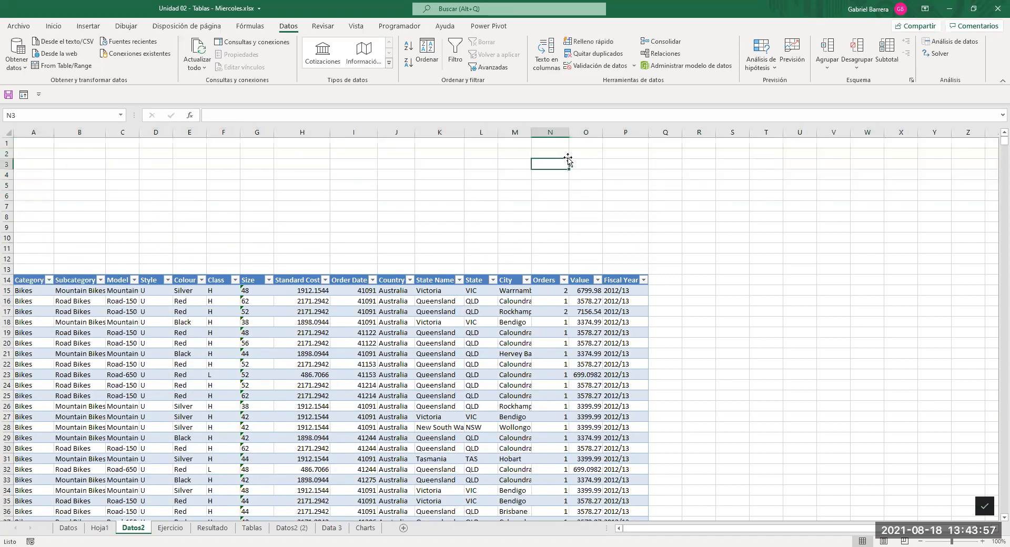
{"action": "left_click", "coordinate": [567, 158]}
{"action": "type", "text": "Contr"}
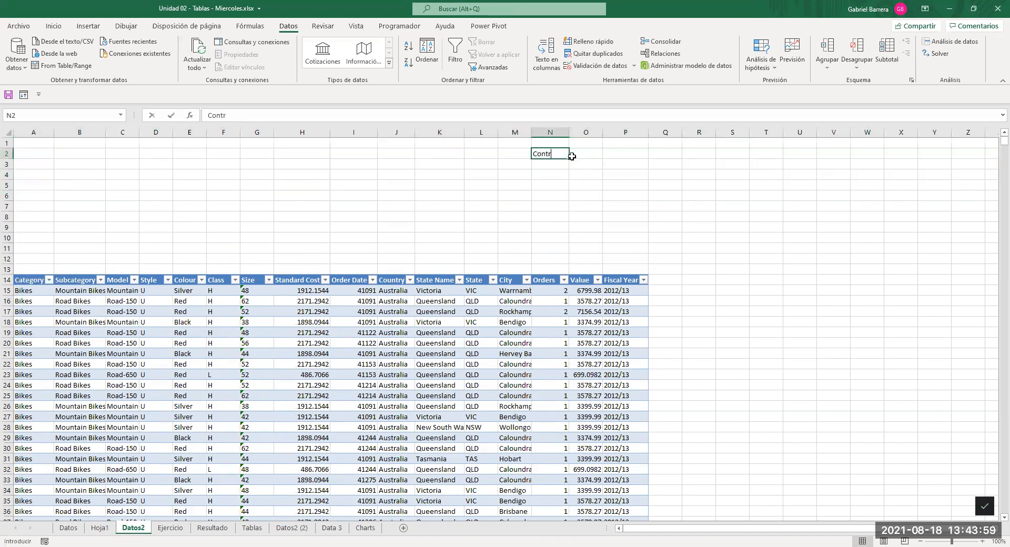
{"action": "type", "text": "ol y +"}
{"action": "key", "text": "Return"}
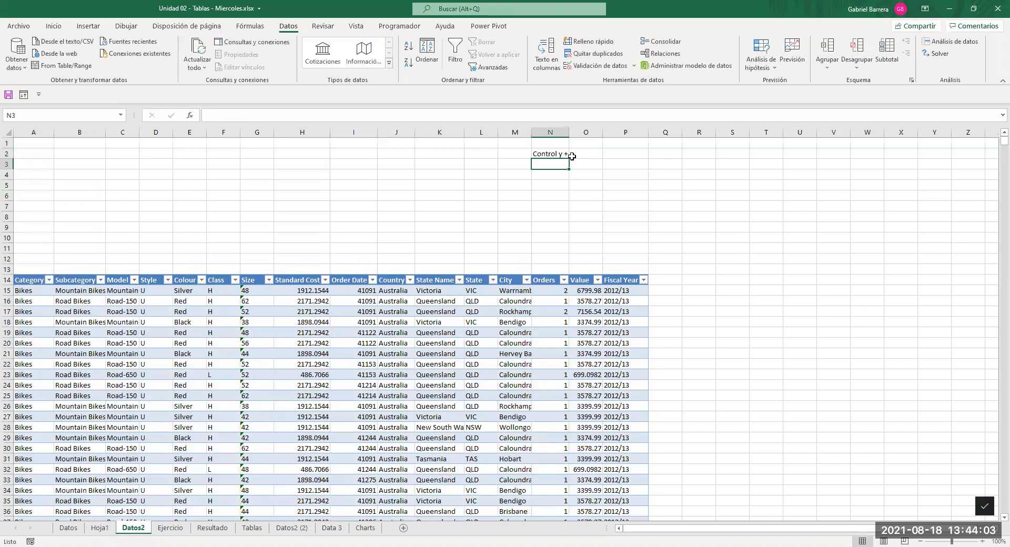
{"action": "type", "text": "Control y"}
{"action": "key", "text": "Return"}
Describe the two shortcuts with "Agregar Filas/Col/Celdas" in cell P2 and "Elimina" in cell P3.
{"action": "key", "text": "Up"}
{"action": "key", "text": "Right"}
{"action": "key", "text": "Right"}
{"action": "key", "text": "Up"}
{"action": "type", "text": "Agregar"}
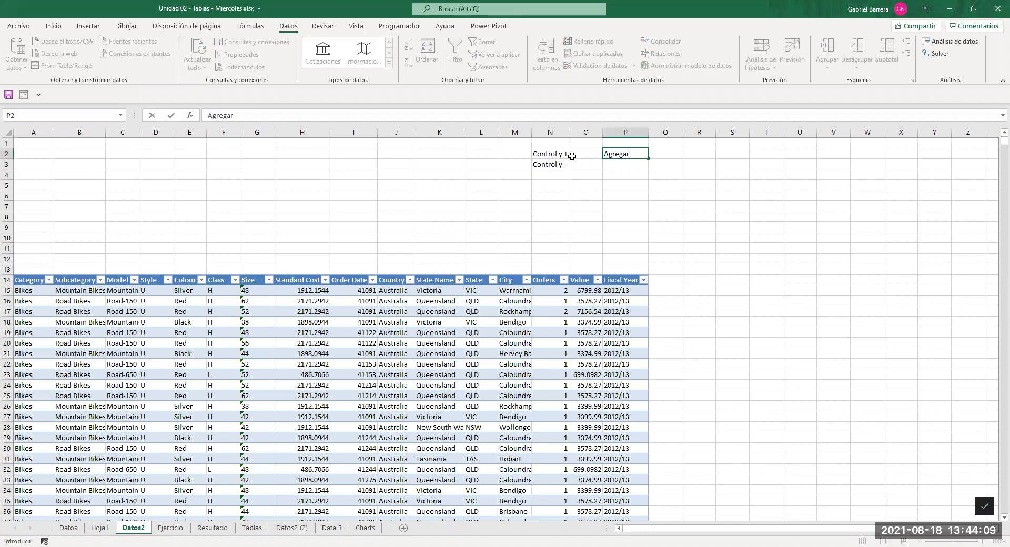
{"action": "type", "text": " Filas/Col/Celdas"}
{"action": "key", "text": "Return"}
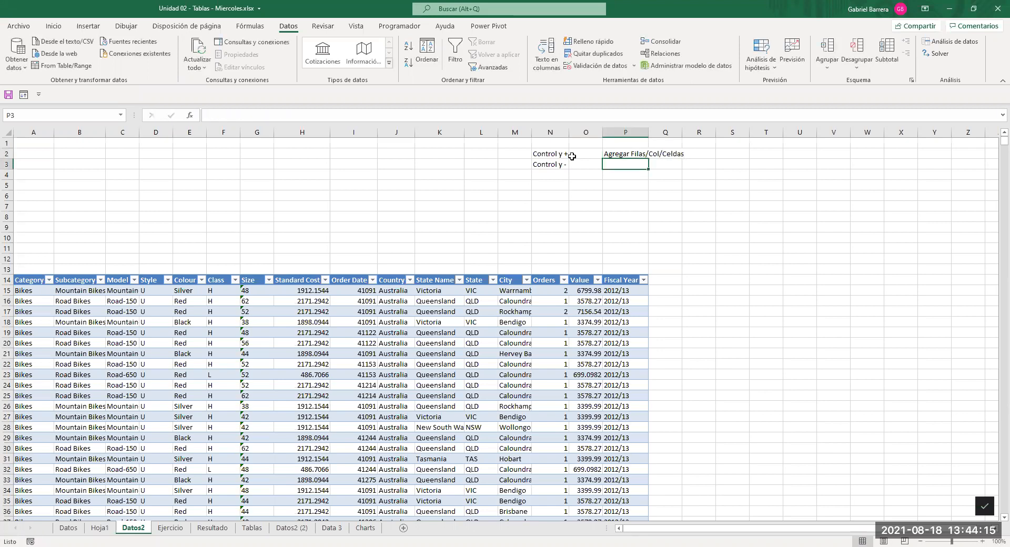
{"action": "type", "text": "Elimina"}
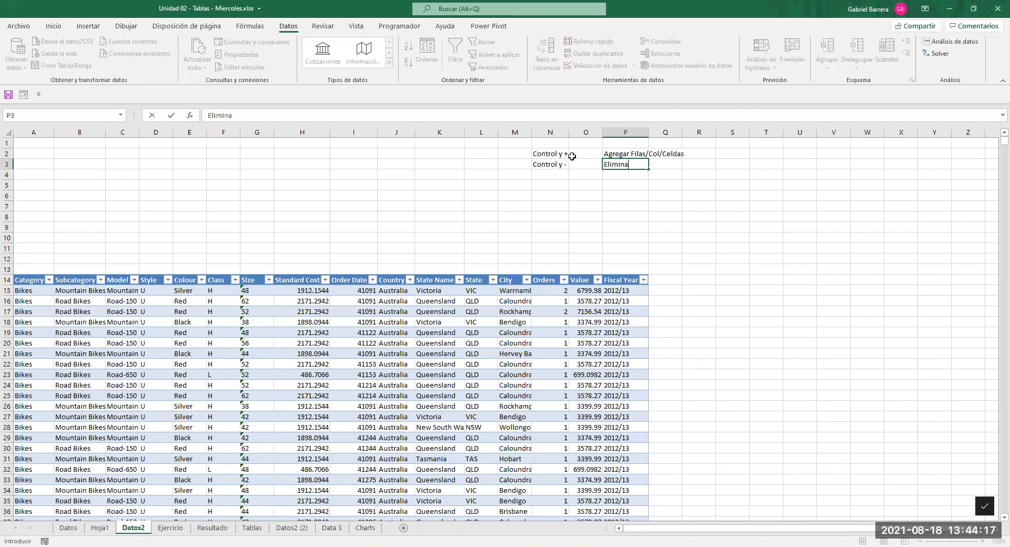
{"action": "key", "text": "Return"}
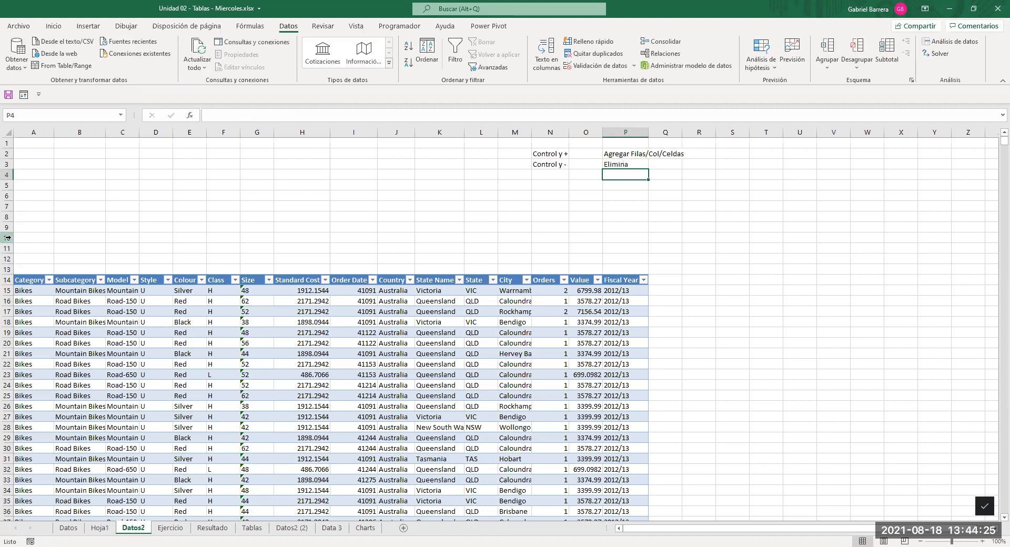
Delete the five blank rows 6 to 10 above the table.
{"action": "left_click", "coordinate": [14, 192]}
{"action": "left_click_drag", "start_coordinate": [8, 238], "coordinate": [15, 191]}
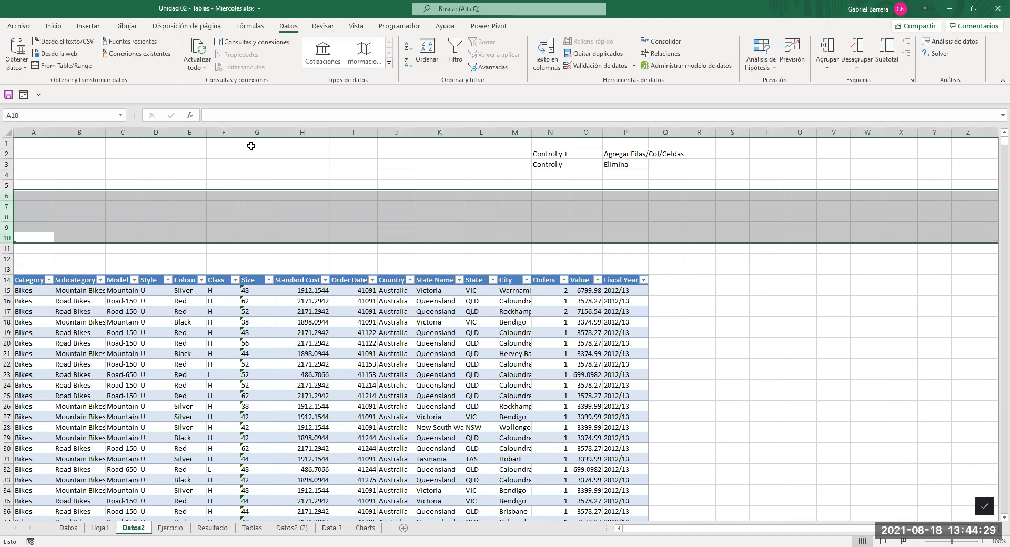
{"action": "key", "text": "ctrl+minus"}
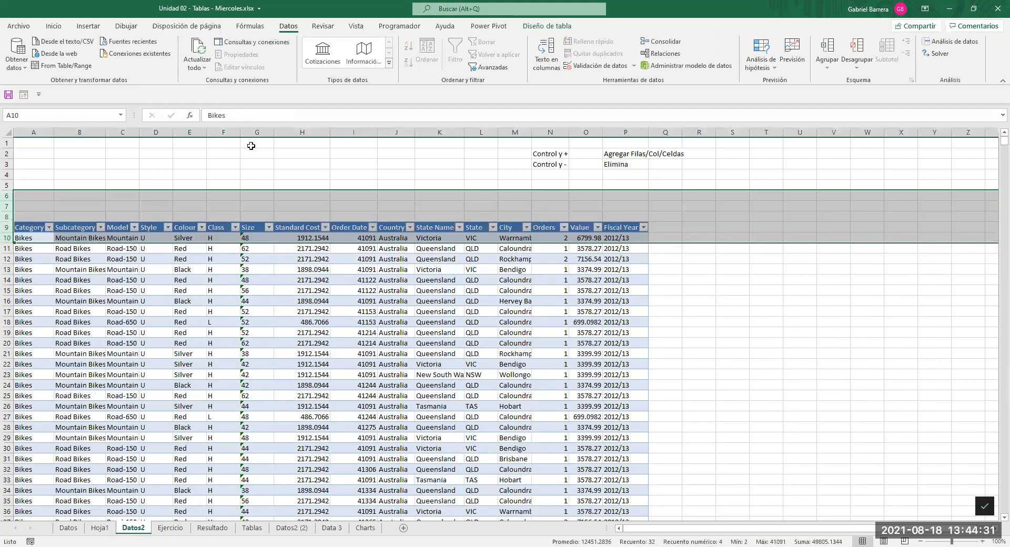
{"action": "key", "text": "Up"}
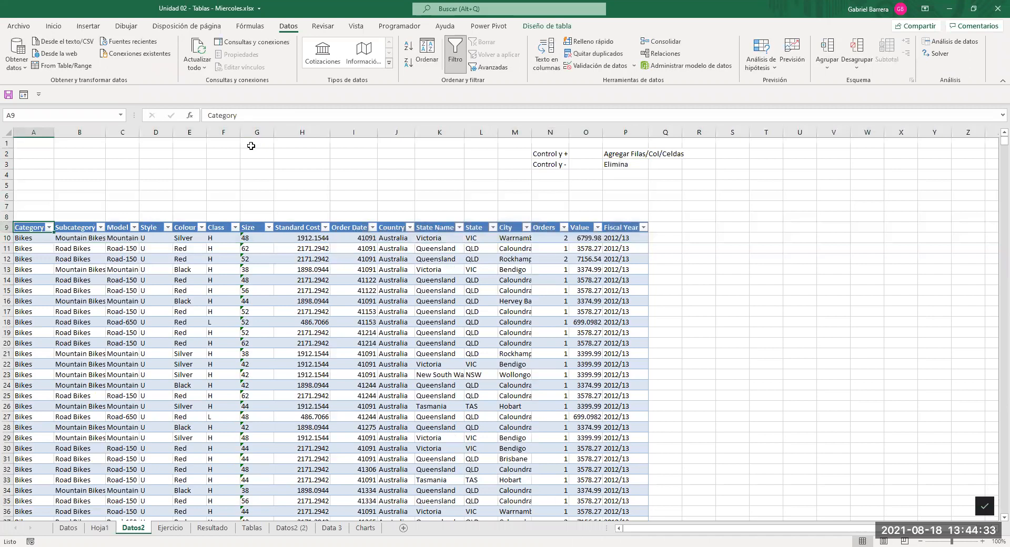
Insert two blank columns before the State Name column and delete them again.
{"action": "left_click", "coordinate": [443, 131]}
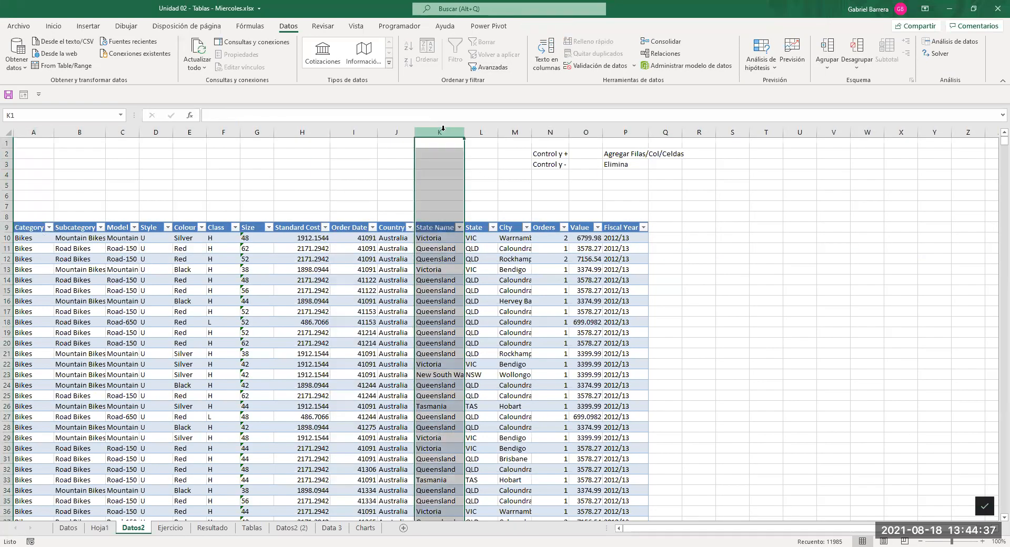
{"action": "left_click", "coordinate": [480, 131], "text": "shift"}
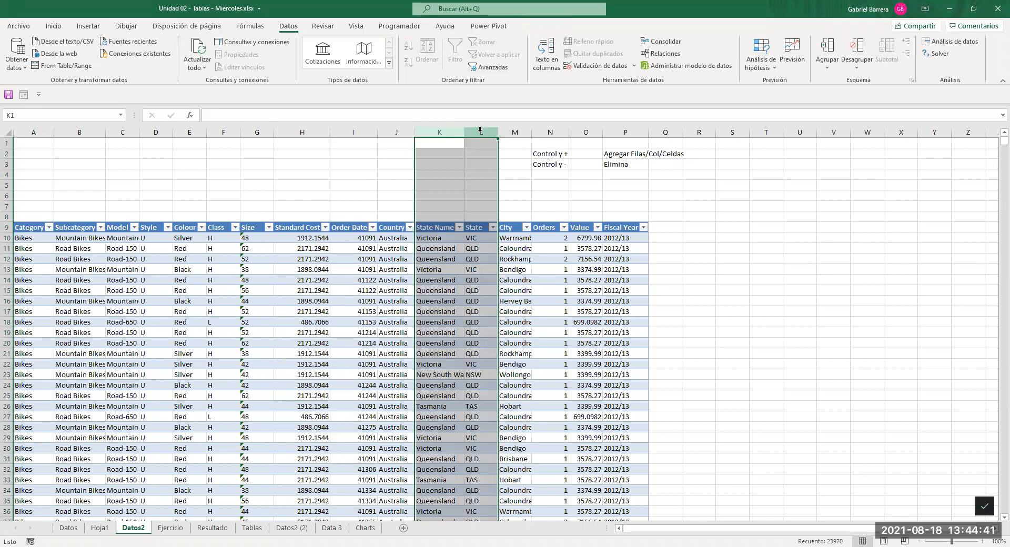
{"action": "key", "text": "ctrl+plus"}
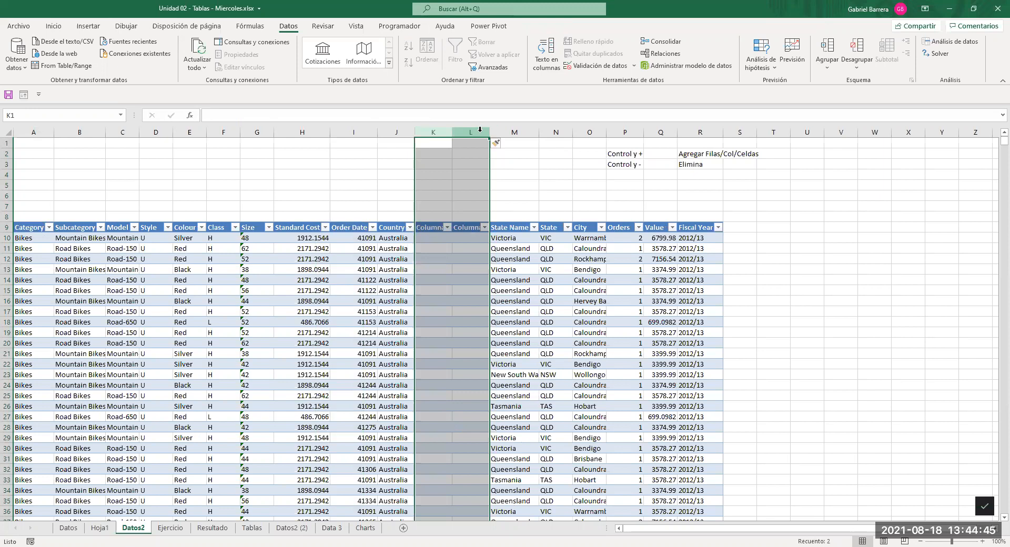
{"action": "key", "text": "ctrl+minus"}
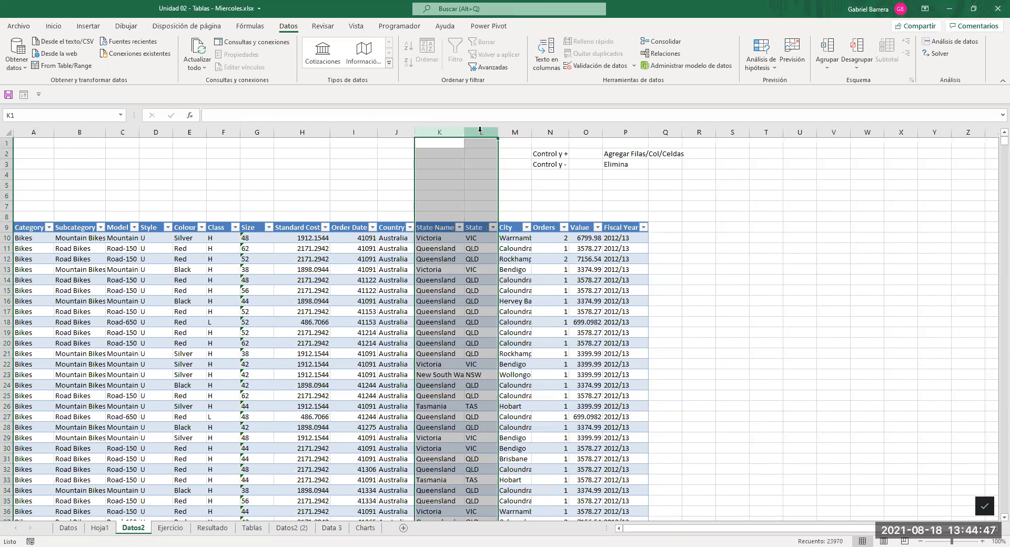
{"action": "key", "text": "Down"}
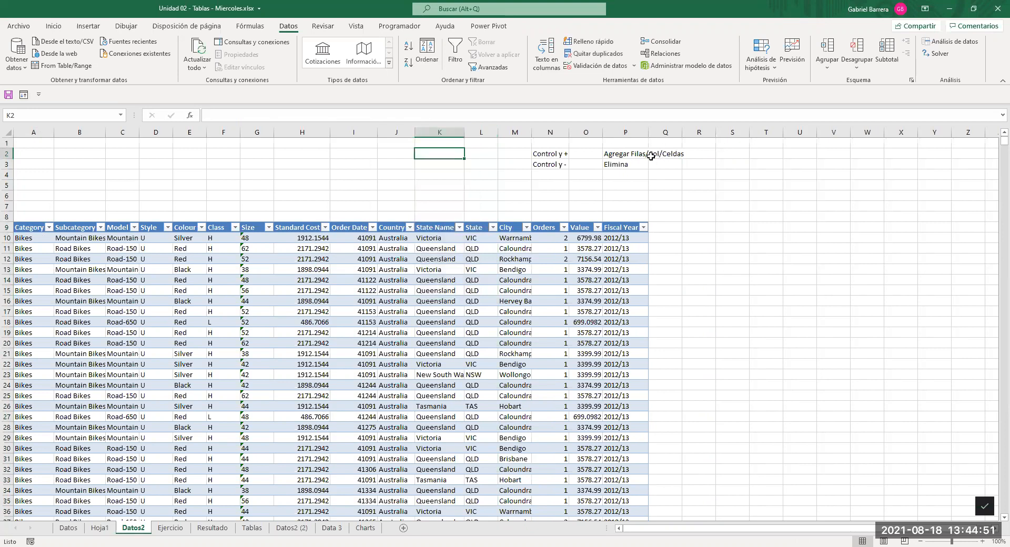
On the Hoja1 sheet, insert blank cells at O3:Q5 with the existing cells shifted down, and undo the insertion.
{"action": "left_click", "coordinate": [100, 528]}
{"action": "left_click_drag", "start_coordinate": [606, 168], "coordinate": [739, 187]}
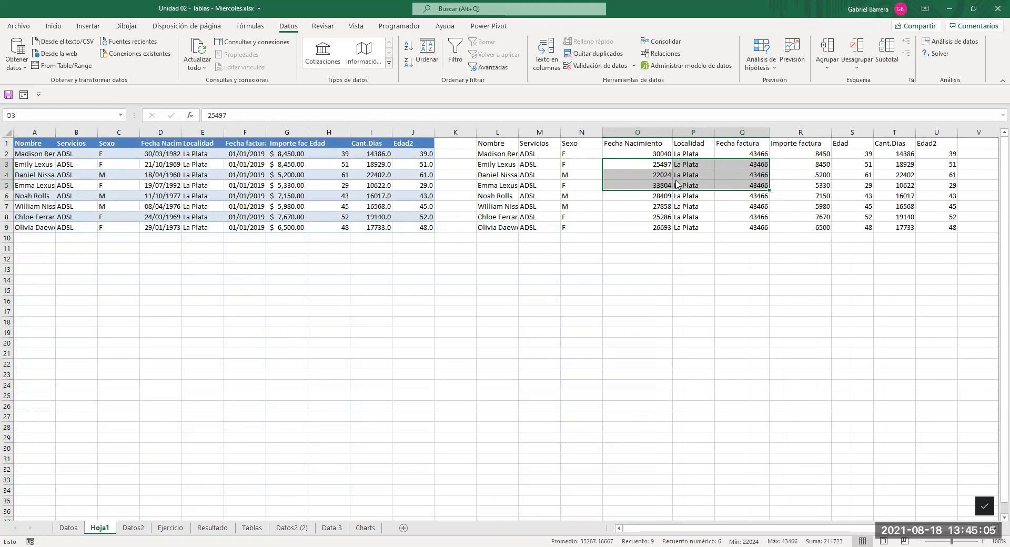
{"action": "key", "text": "ctrl+plus"}
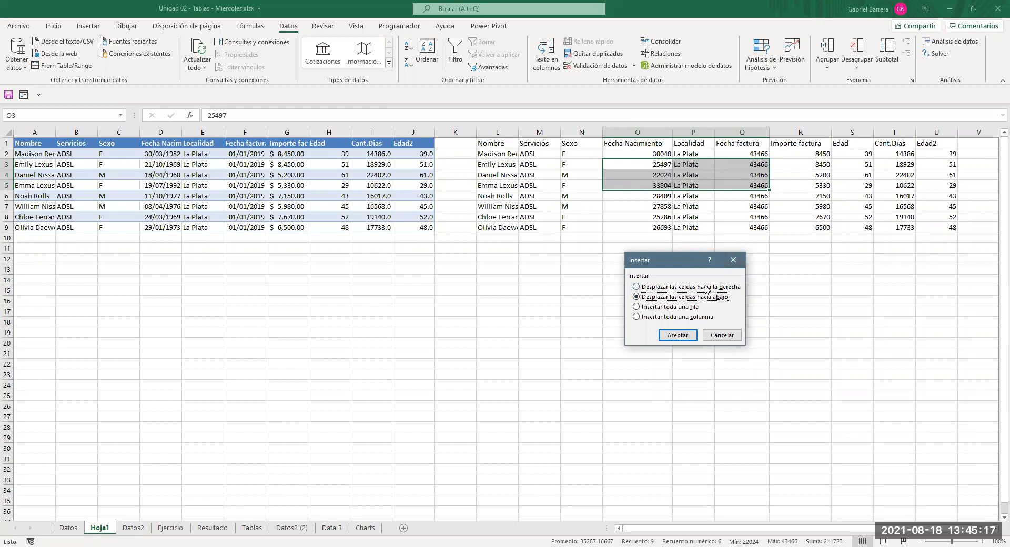
{"action": "left_click", "coordinate": [678, 336]}
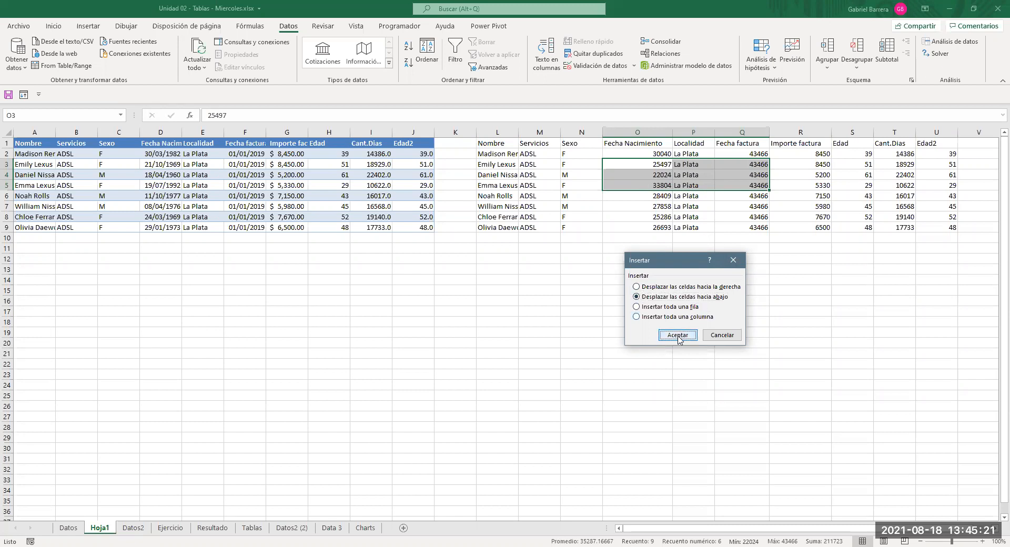
{"action": "left_click", "coordinate": [678, 336]}
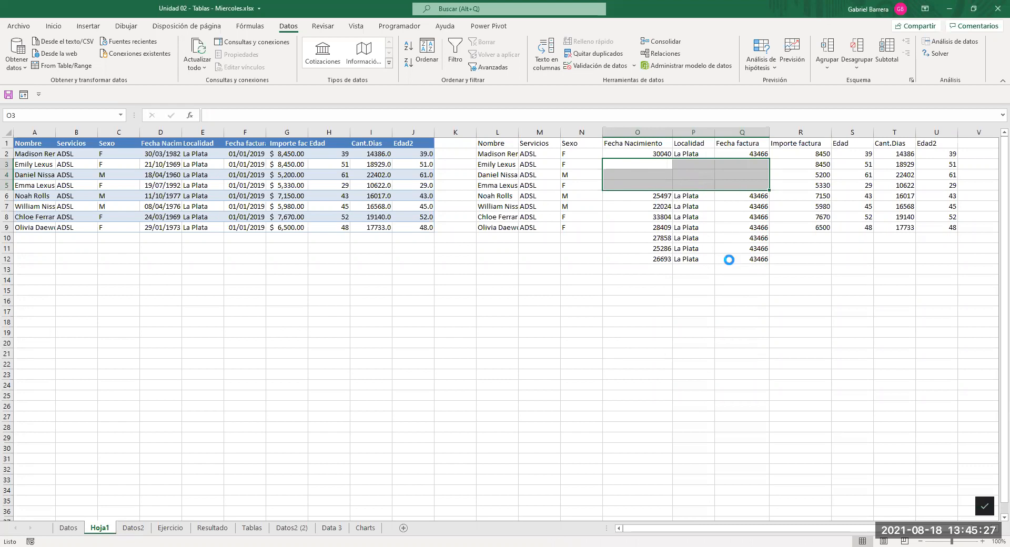
{"action": "key", "text": "ctrl+z"}
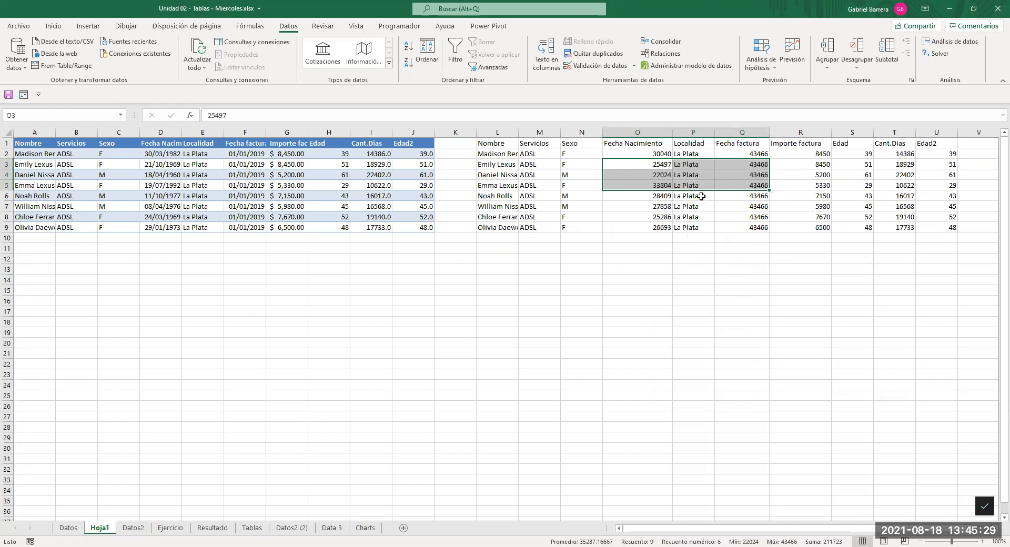
Insert blank cells at O3:Q5 with the existing cells shifted right, and undo the insertion.
{"action": "key", "text": "ctrl+shift+plus"}
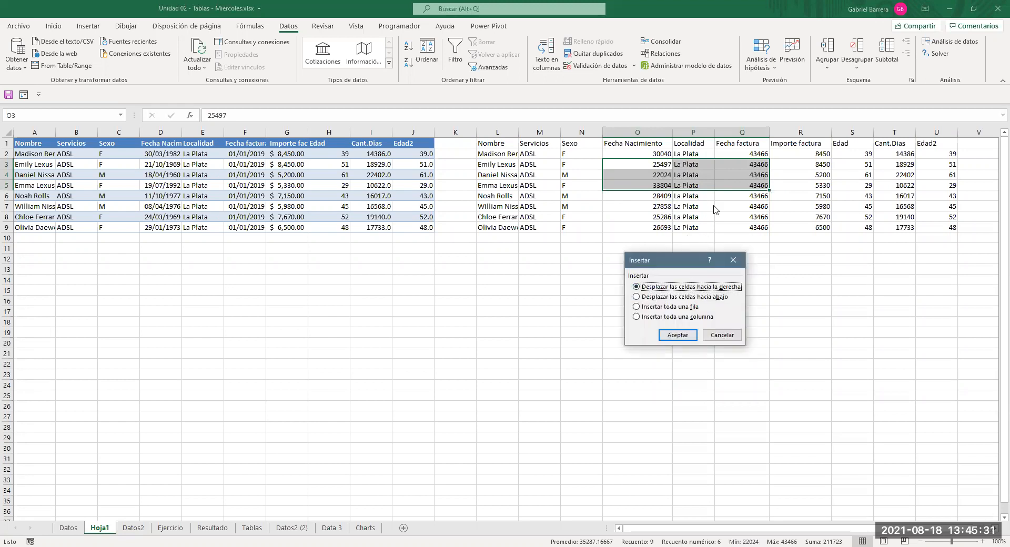
{"action": "left_click", "coordinate": [678, 336]}
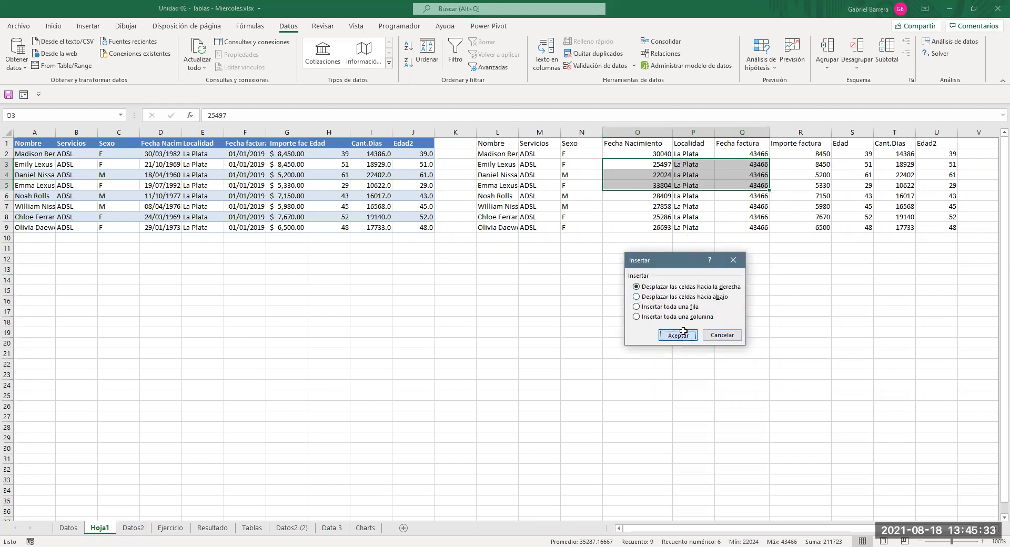
{"action": "left_click", "coordinate": [684, 331]}
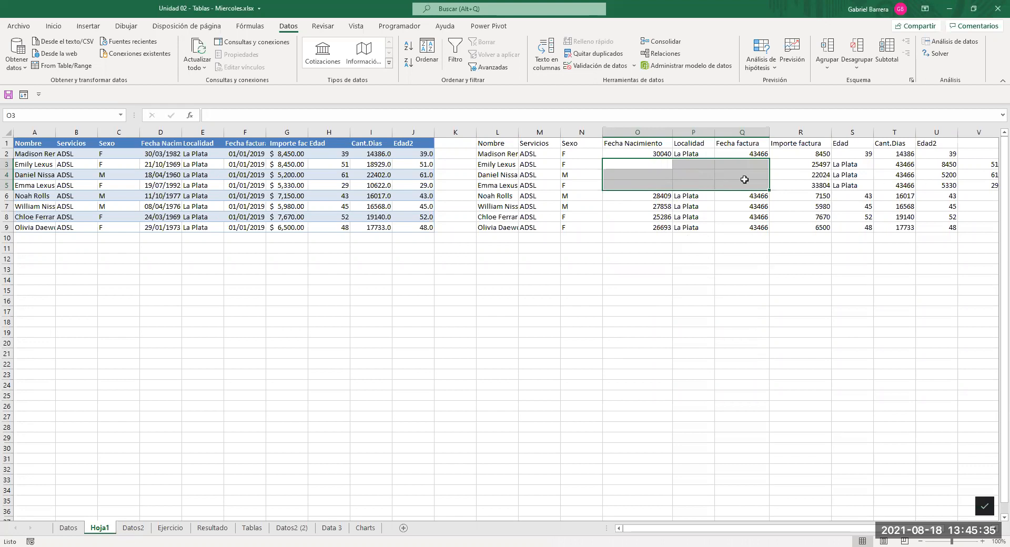
{"action": "key", "text": "ctrl+z"}
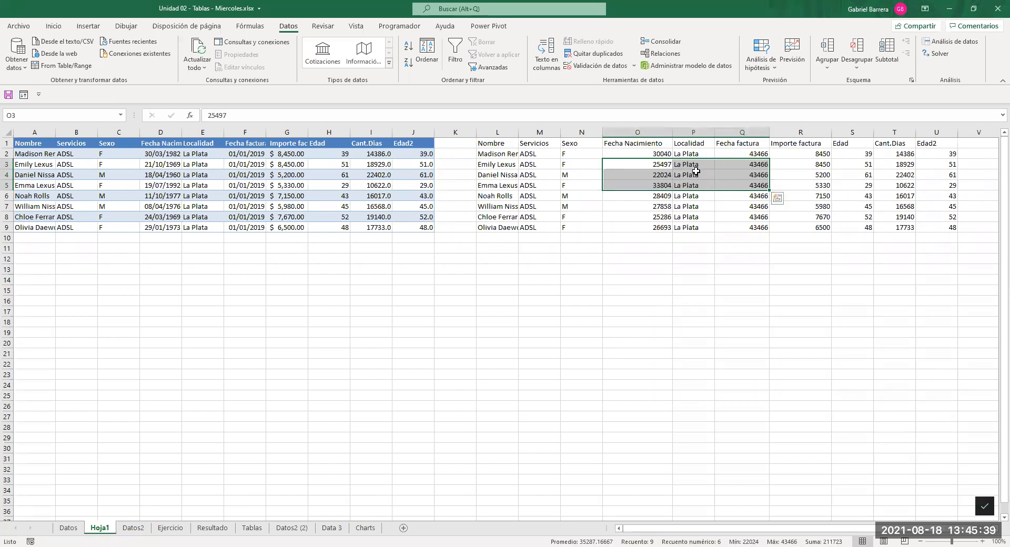
{"action": "right_click", "coordinate": [696, 172]}
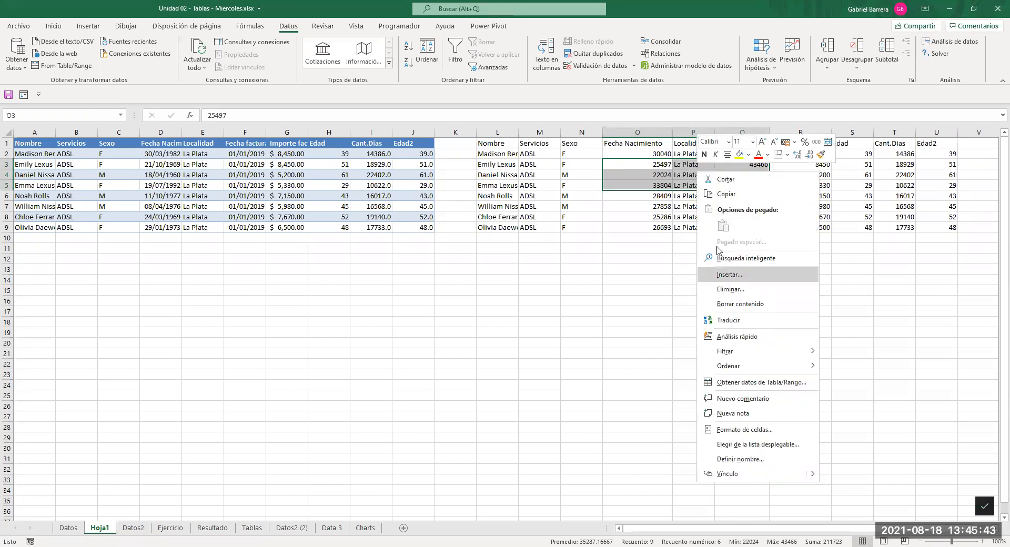
{"action": "left_click", "coordinate": [730, 274]}
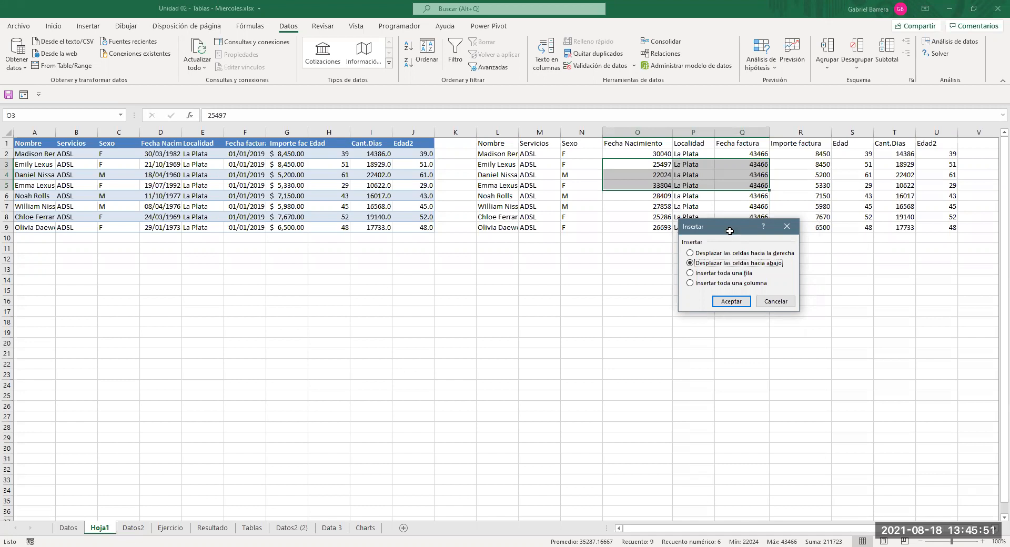
{"action": "key", "text": "Escape"}
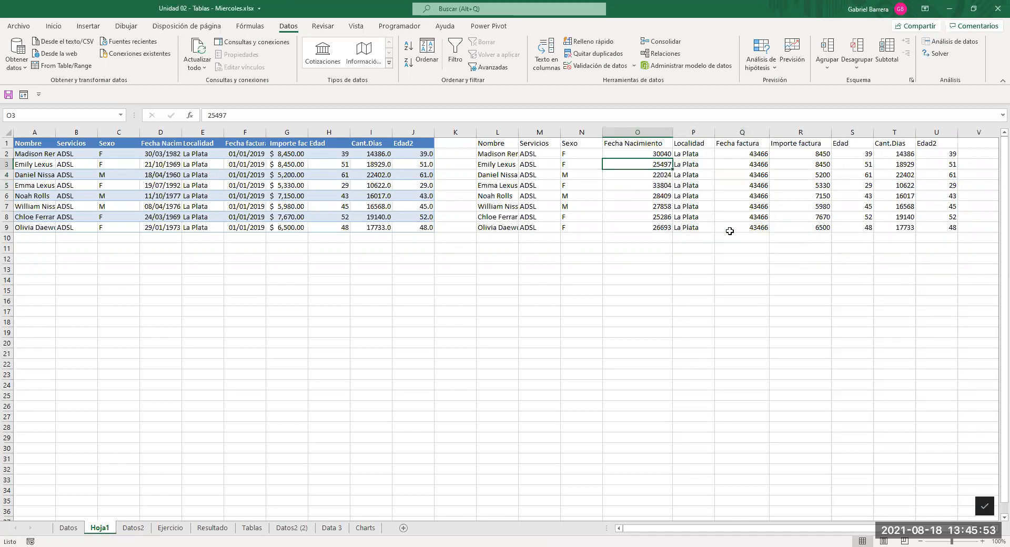
Insert a blank cell at O3 with the cells shifted down, undo it, and repeat the insertion and undo with a shift right.
{"action": "key", "text": "ctrl+plus"}
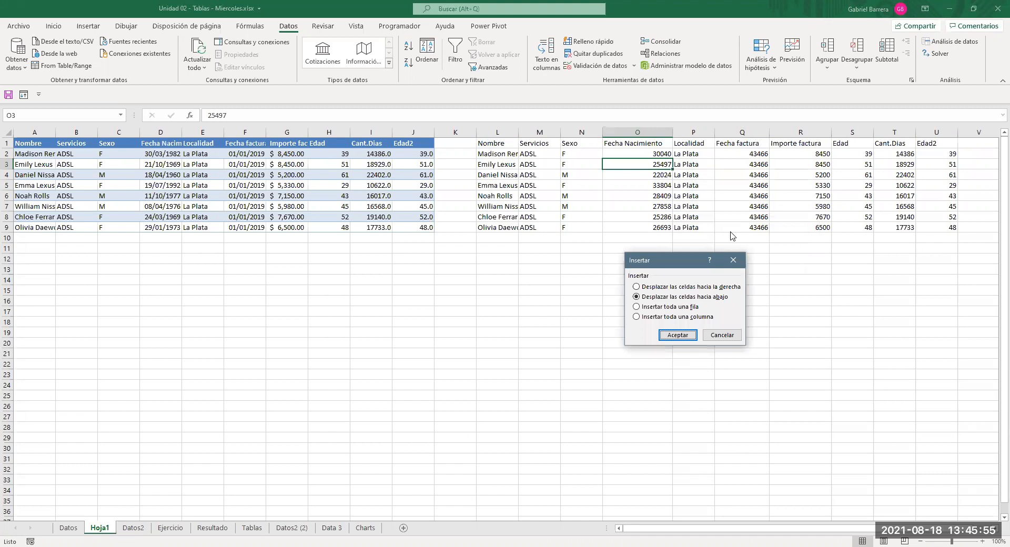
{"action": "key", "text": "Return"}
{"action": "key", "text": "ctrl+z"}
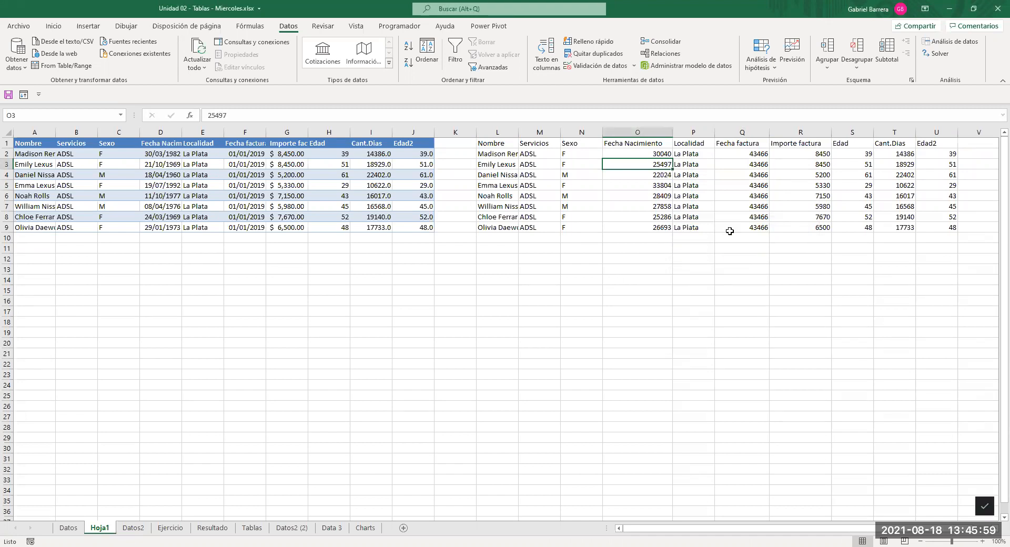
{"action": "key", "text": "ctrl+plus"}
{"action": "key", "text": "Up"}
{"action": "key", "text": "Return"}
{"action": "key", "text": "ctrl+z"}
On the Datos2 sheet, copy the table's Colour header into cell E1.
{"action": "left_click", "coordinate": [132, 528]}
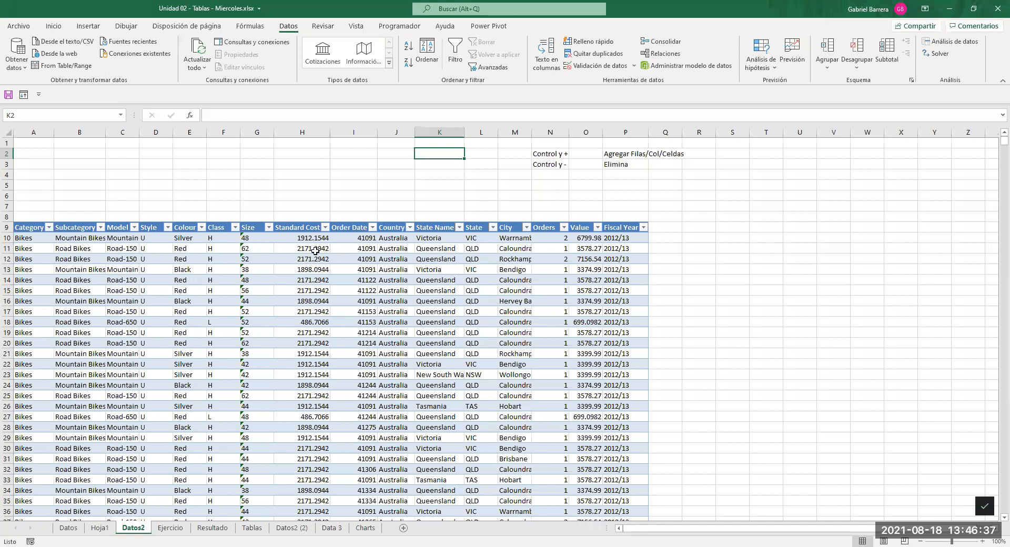
{"action": "left_click_drag", "start_coordinate": [162, 146], "coordinate": [268, 151]}
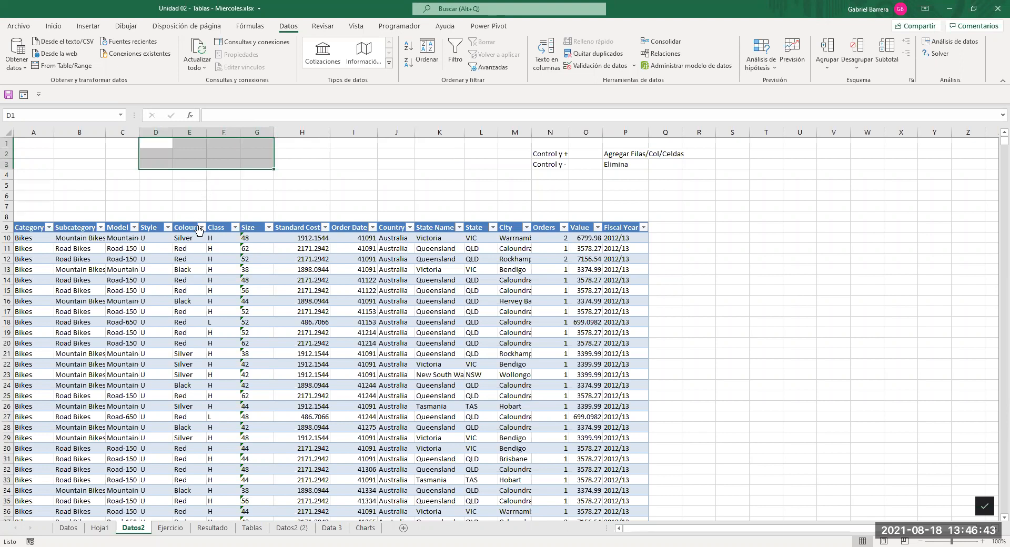
{"action": "left_click", "coordinate": [178, 226]}
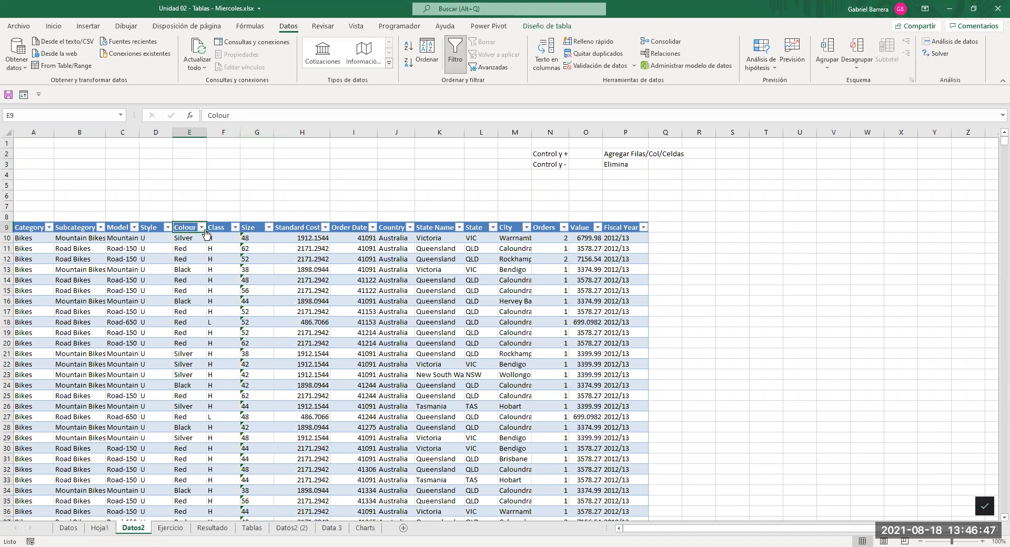
{"action": "left_click", "coordinate": [248, 228]}
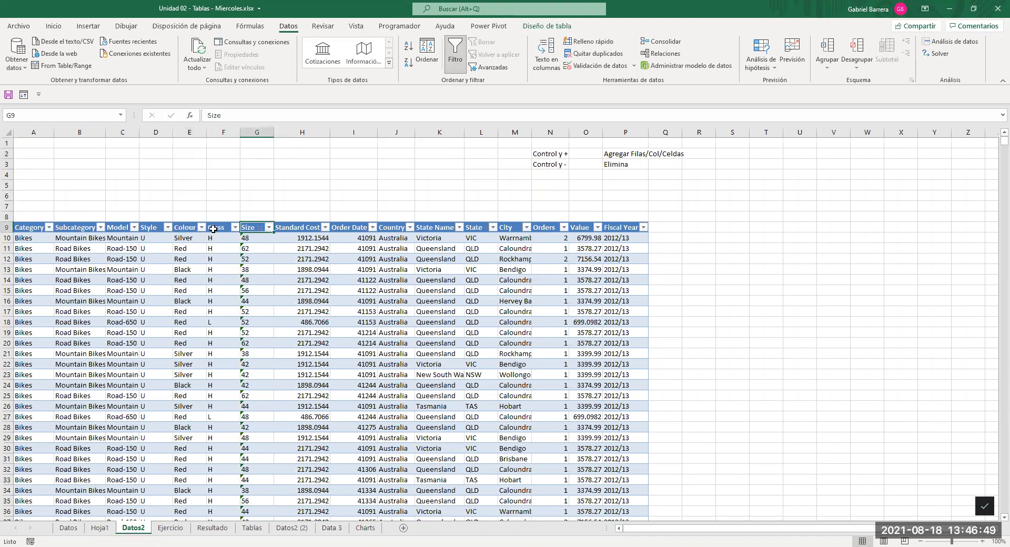
{"action": "left_click", "coordinate": [193, 227]}
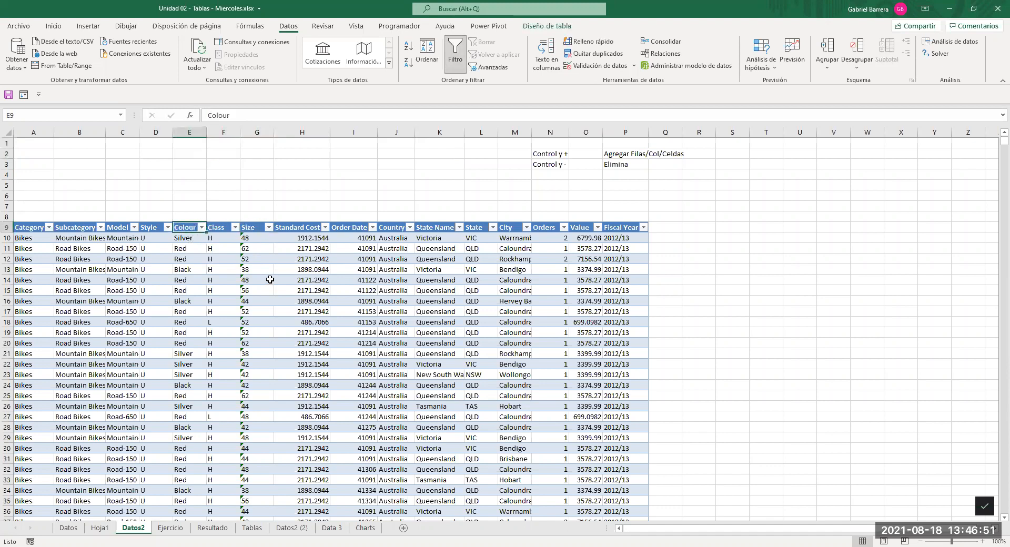
{"action": "key", "text": "ctrl+c"}
{"action": "left_click", "coordinate": [201, 143]}
{"action": "key", "text": "ctrl+v"}
Copy the table's Size header into cell F1, beside the copied Colour header.
{"action": "left_click", "coordinate": [256, 228]}
{"action": "key", "text": "ctrl+c"}
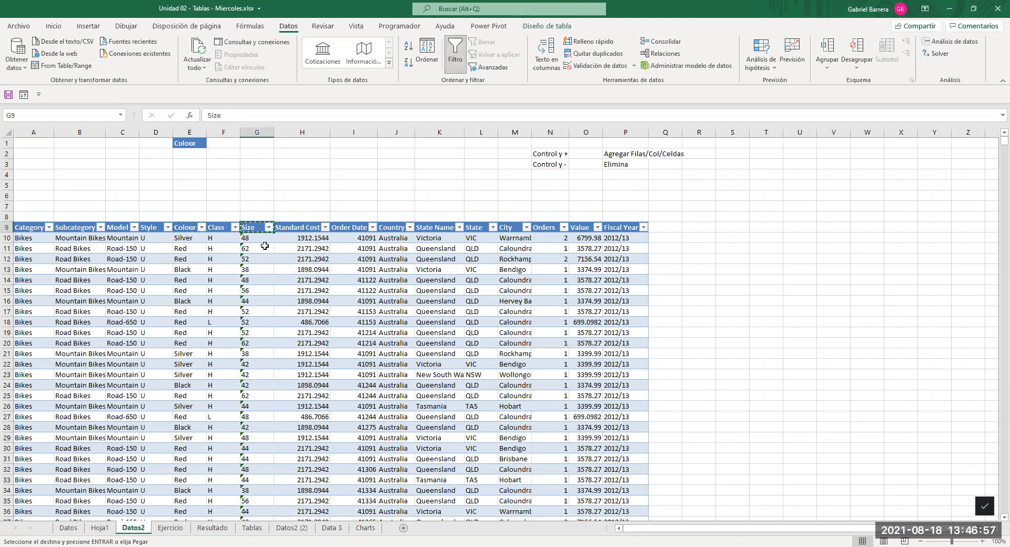
{"action": "left_click", "coordinate": [222, 144]}
{"action": "key", "text": "ctrl+v"}
{"action": "left_click", "coordinate": [214, 174]}
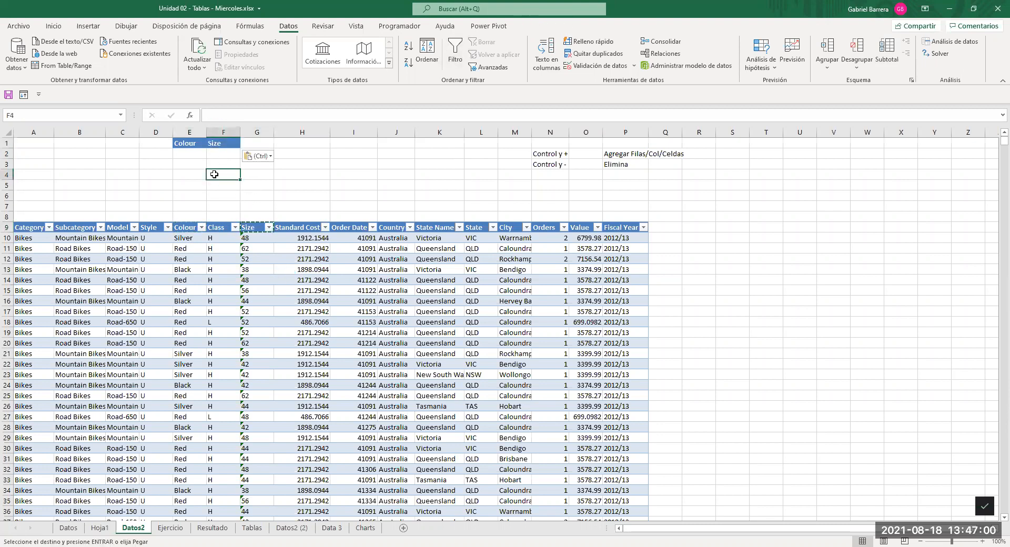
{"action": "left_click", "coordinate": [196, 143]}
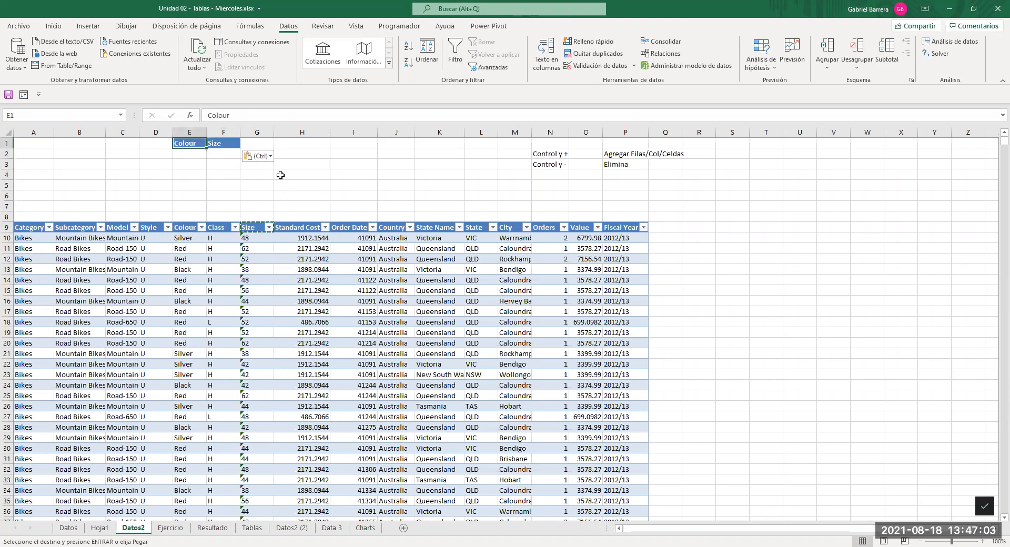
{"action": "key", "text": "Escape"}
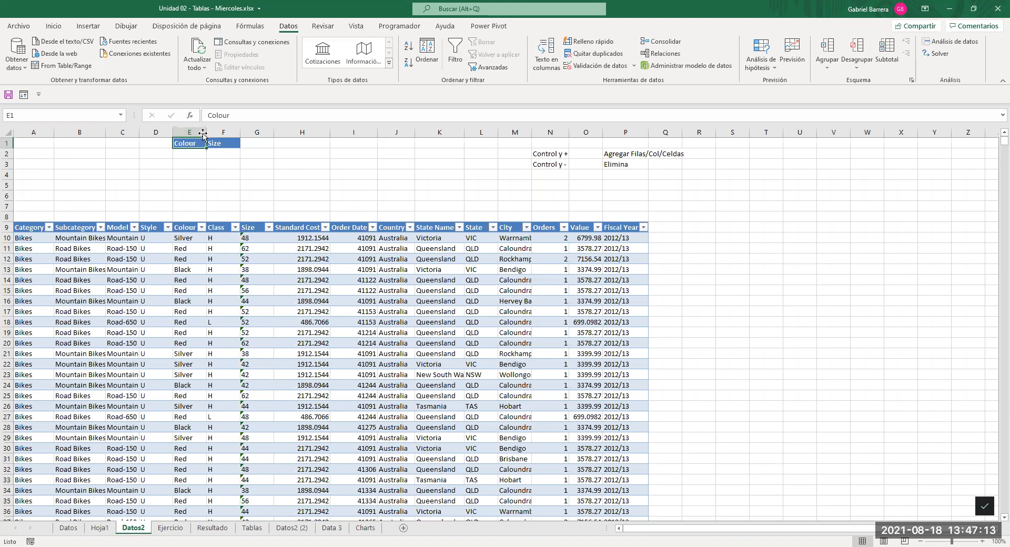
Enter the title "Filtro avanzado" in cell A1.
{"action": "left_click", "coordinate": [301, 227]}
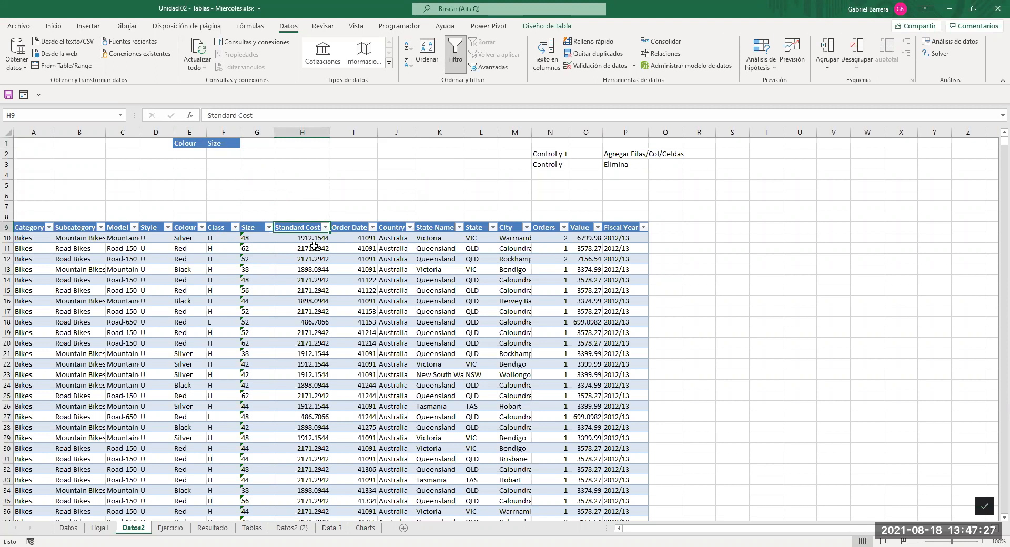
{"action": "left_click", "coordinate": [42, 145]}
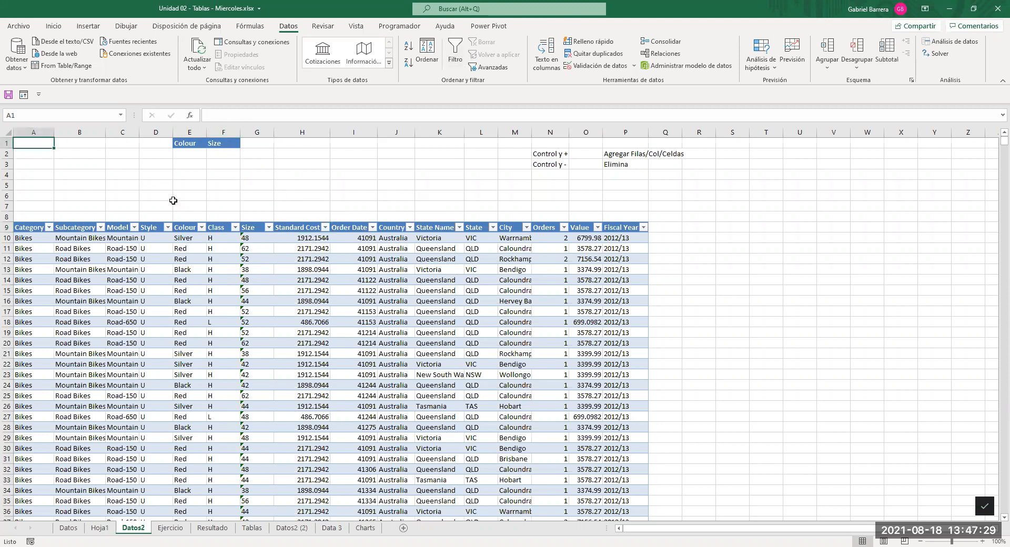
{"action": "type", "text": "Filtro avanzado"}
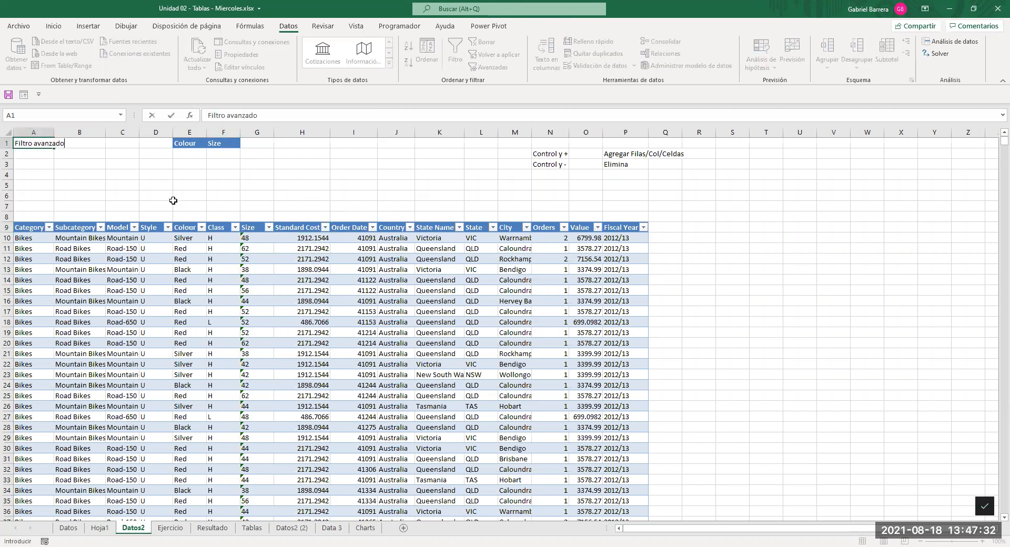
{"action": "key", "text": "Return"}
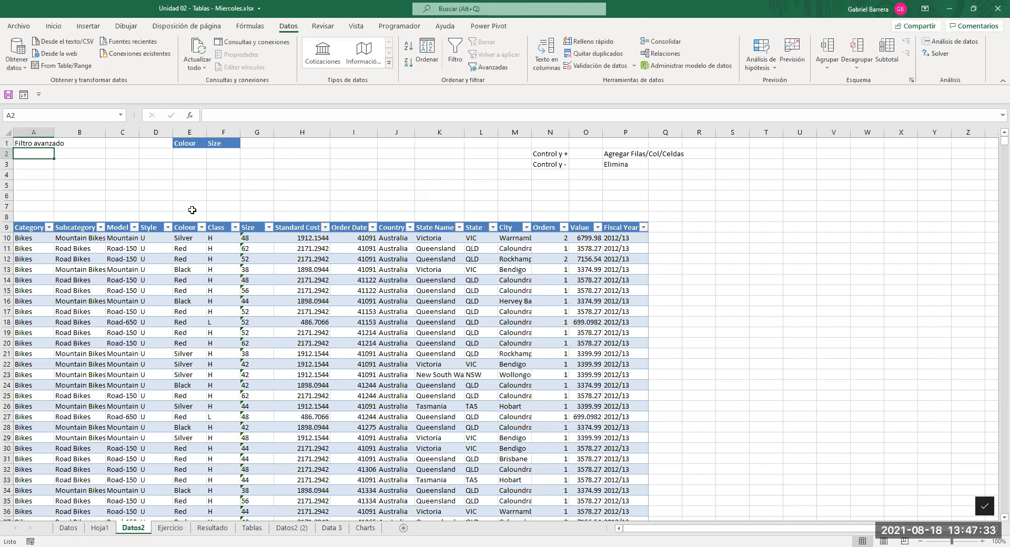
Enter the filter criteria Red in E2 under Colour and 52 in F2 under Size.
{"action": "left_click", "coordinate": [193, 154]}
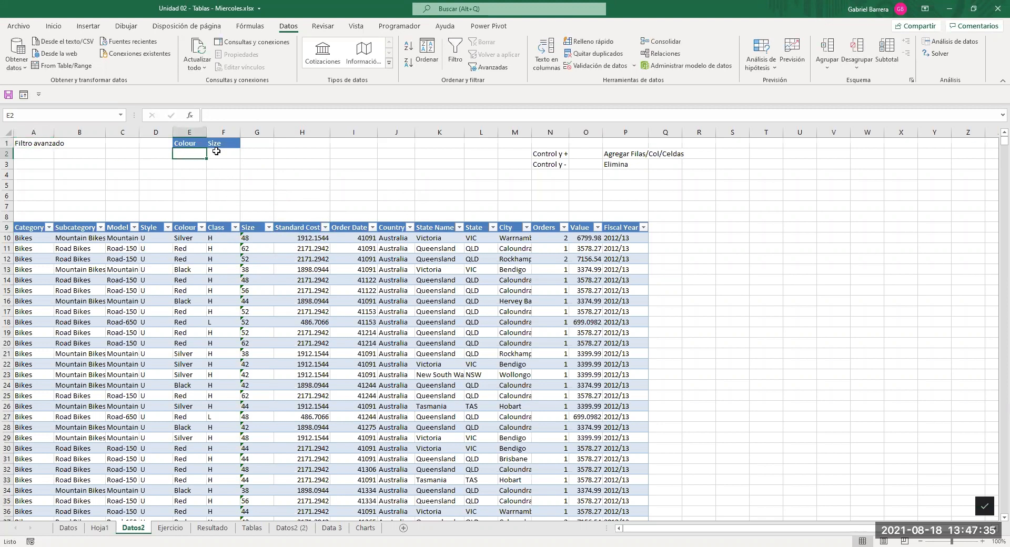
{"action": "left_click", "coordinate": [216, 154]}
{"action": "left_click", "coordinate": [196, 152]}
{"action": "type", "text": "Red"}
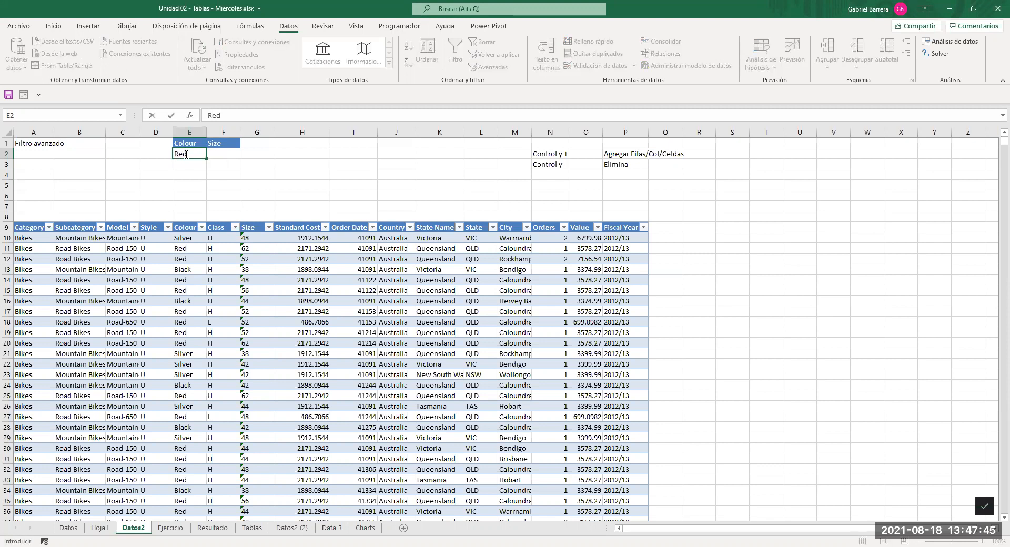
{"action": "key", "text": "Tab"}
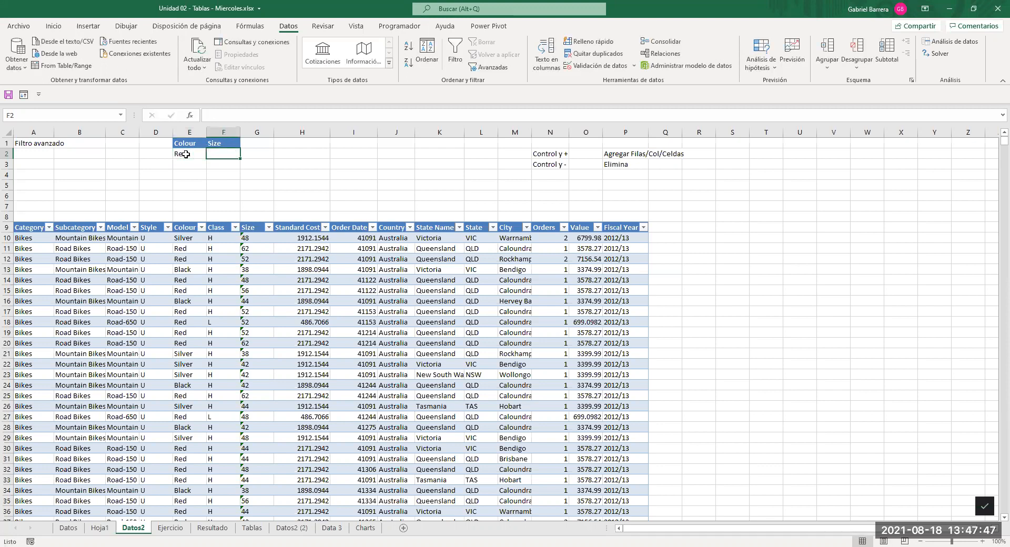
{"action": "type", "text": "52"}
{"action": "key", "text": "Return"}
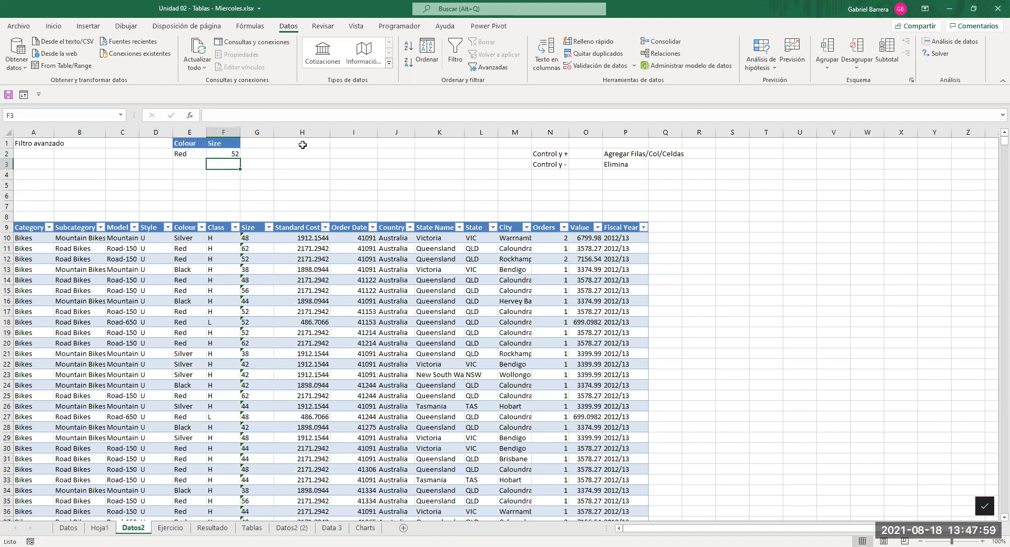
Label the criteria area with "Criterio" in cell C1 and "de filtro" in cell C2.
{"action": "left_click", "coordinate": [122, 147]}
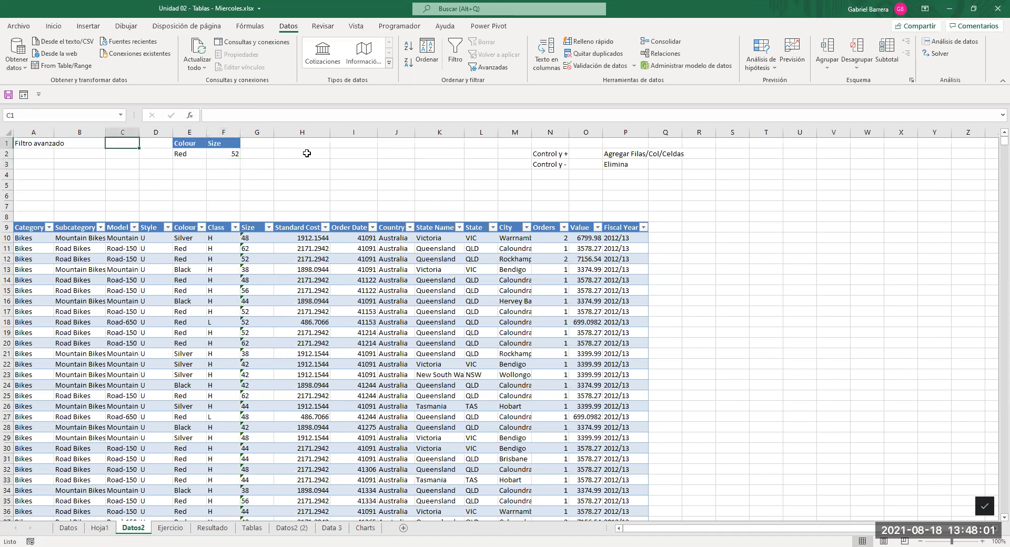
{"action": "type", "text": "Criterio"}
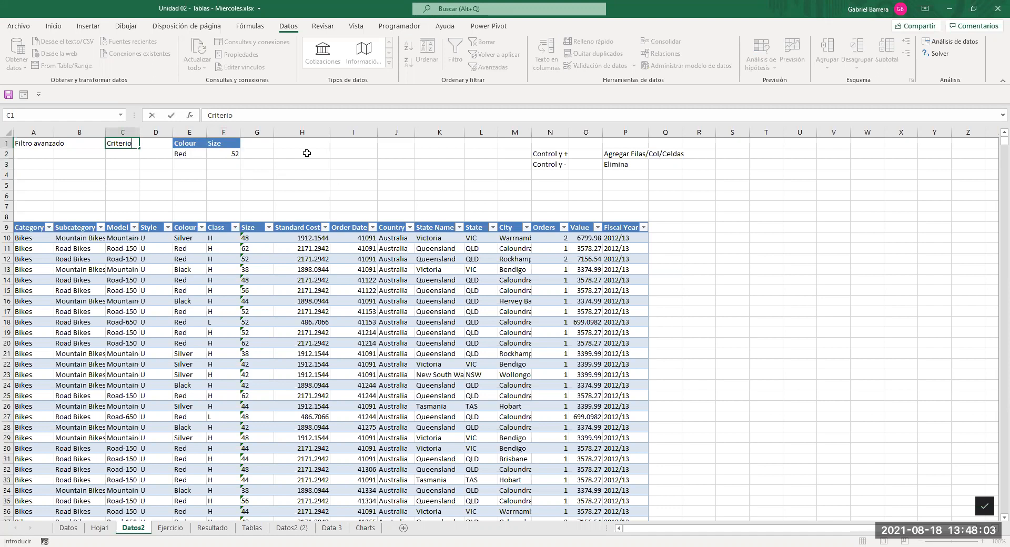
{"action": "key", "text": "Return"}
{"action": "type", "text": "de fu"}
{"action": "key", "text": "BackSpace"}
{"action": "type", "text": "iltro"}
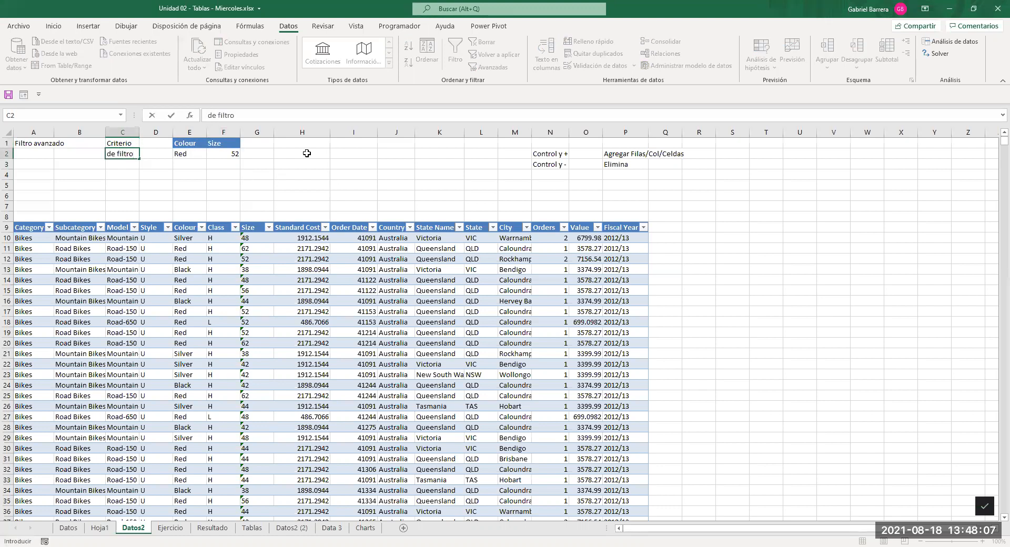
{"action": "key", "text": "Return"}
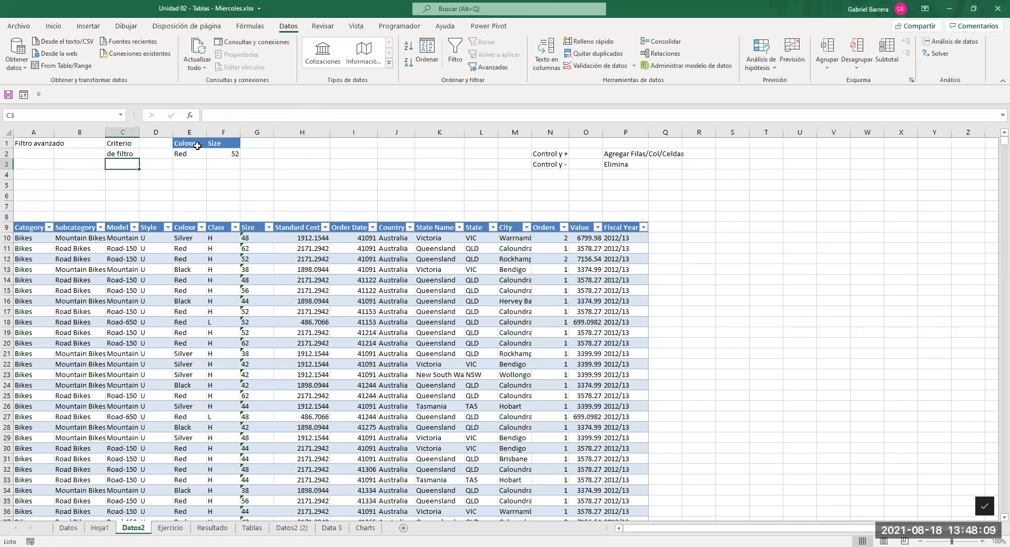
Try an in-place advanced filter with Pedidos as the list range and E1:F2 as the criteria range, and clear it.
{"action": "left_click", "coordinate": [282, 269]}
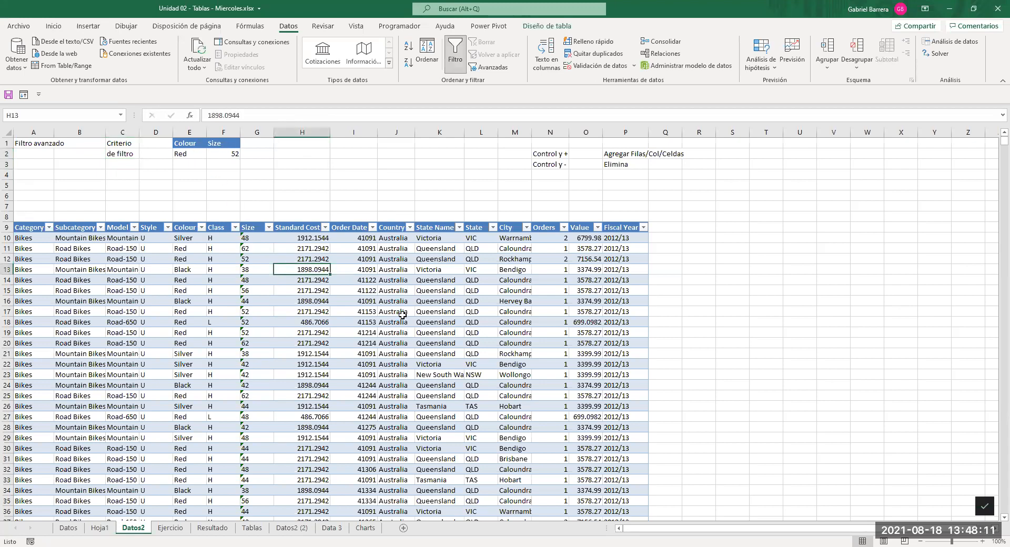
{"action": "left_click", "coordinate": [489, 68]}
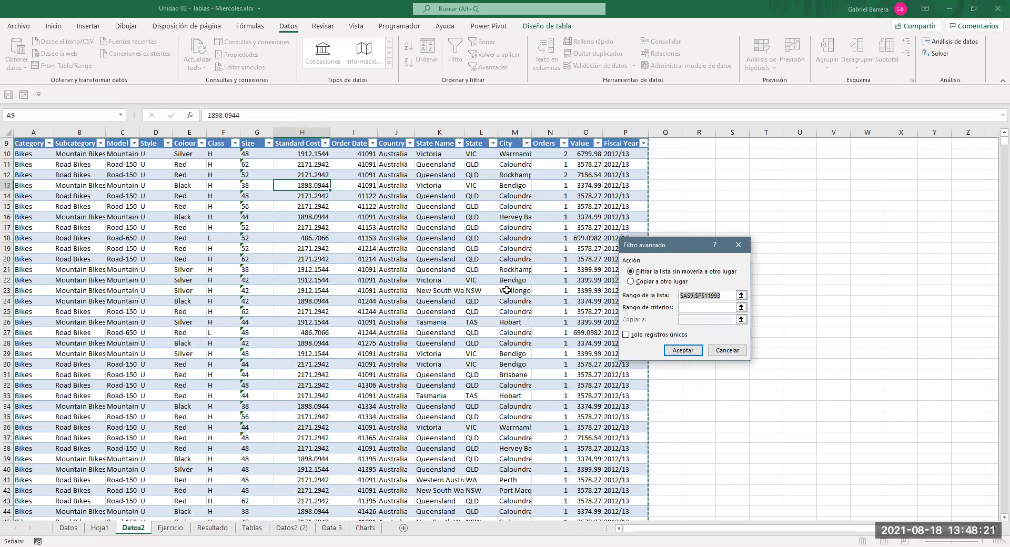
{"action": "scroll", "coordinate": [489, 292], "scroll_direction": "up", "scroll_amount": 3}
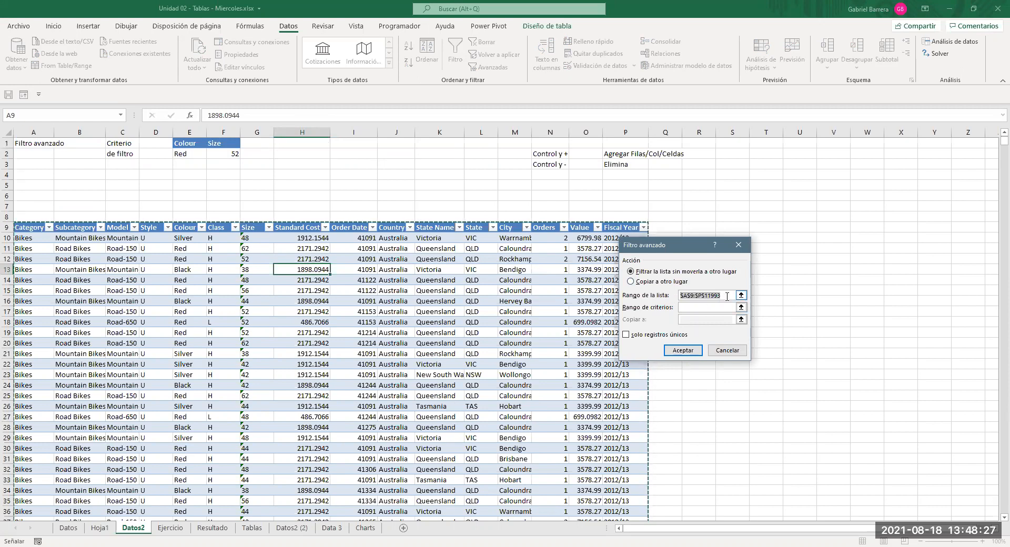
{"action": "type", "text": "Pedidos"}
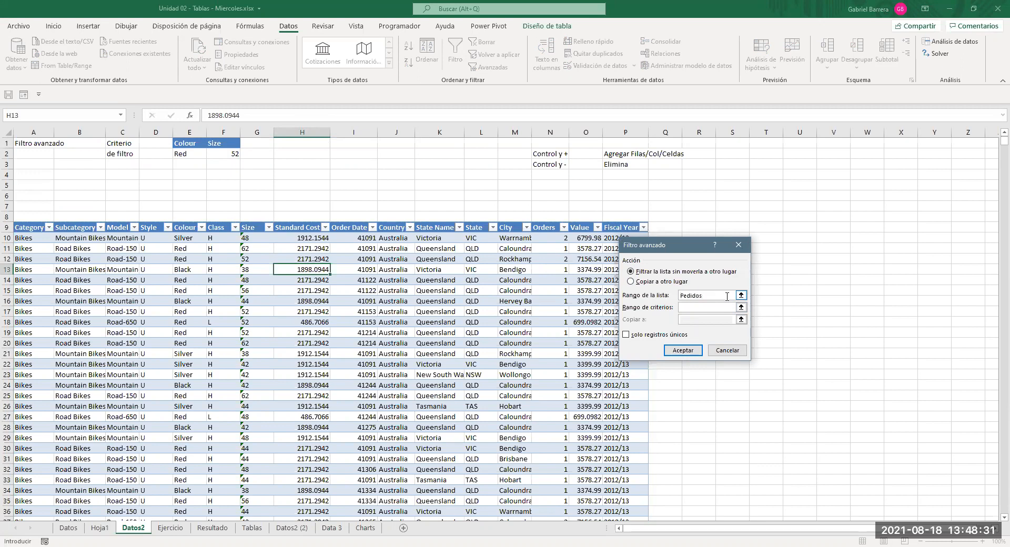
{"action": "key", "text": "Tab"}
{"action": "left_click", "coordinate": [715, 294]}
{"action": "scroll", "coordinate": [716, 311], "scroll_direction": "up", "scroll_amount": 3}
{"action": "left_click_drag", "start_coordinate": [191, 141], "coordinate": [212, 154]}
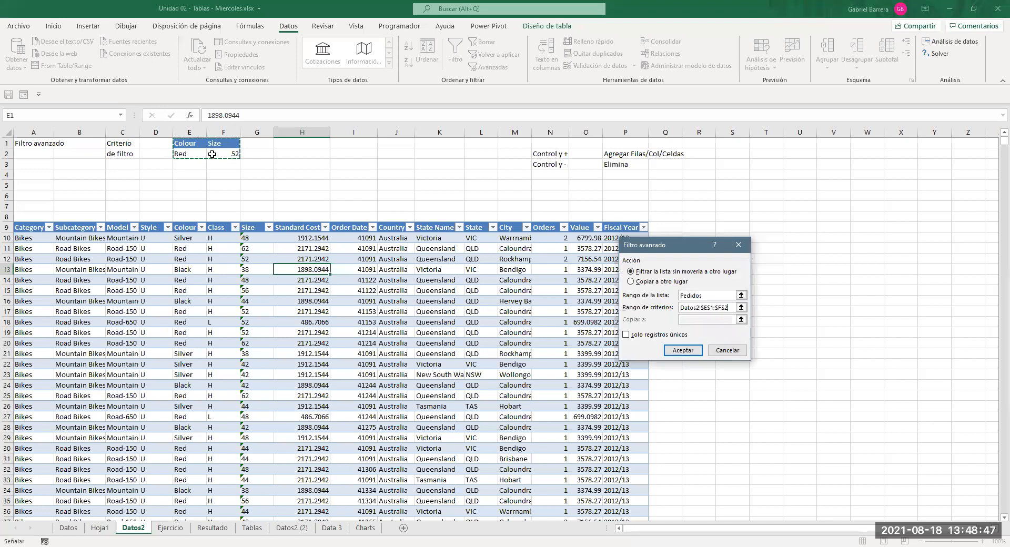
{"action": "left_click", "coordinate": [686, 352]}
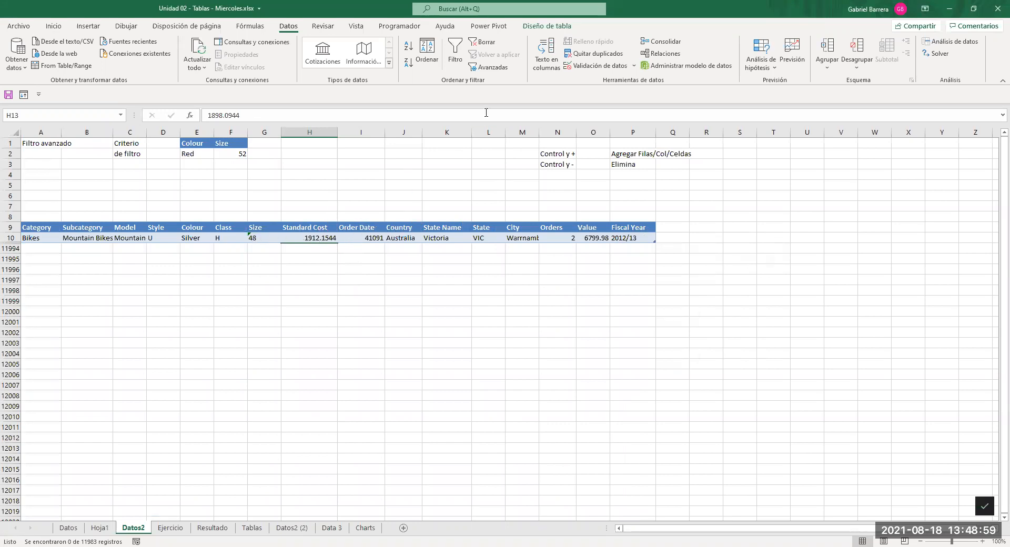
{"action": "left_click", "coordinate": [485, 41]}
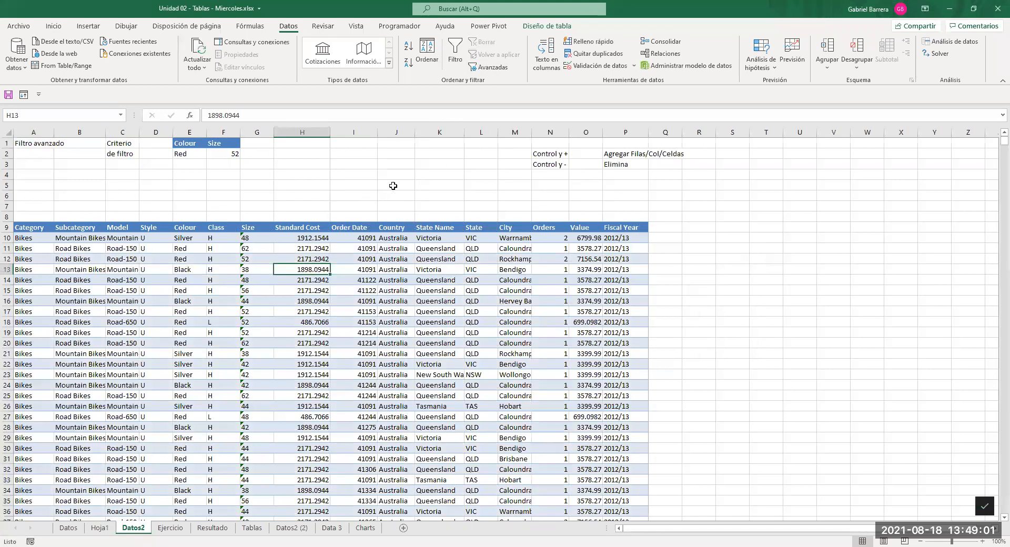
Apply an in-place advanced filter to the whole table using the criteria in E1:F2.
{"action": "left_click", "coordinate": [495, 68]}
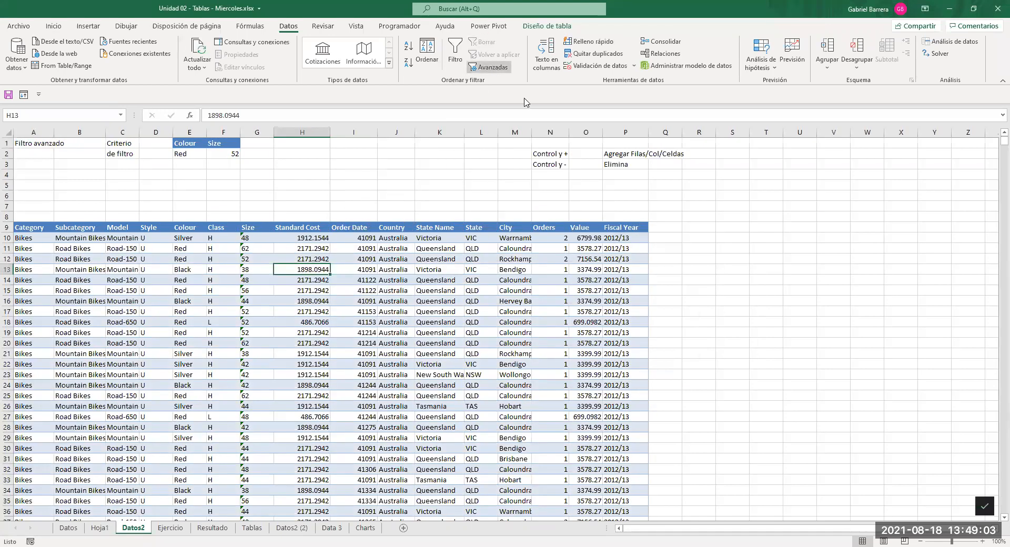
{"action": "left_click", "coordinate": [681, 350]}
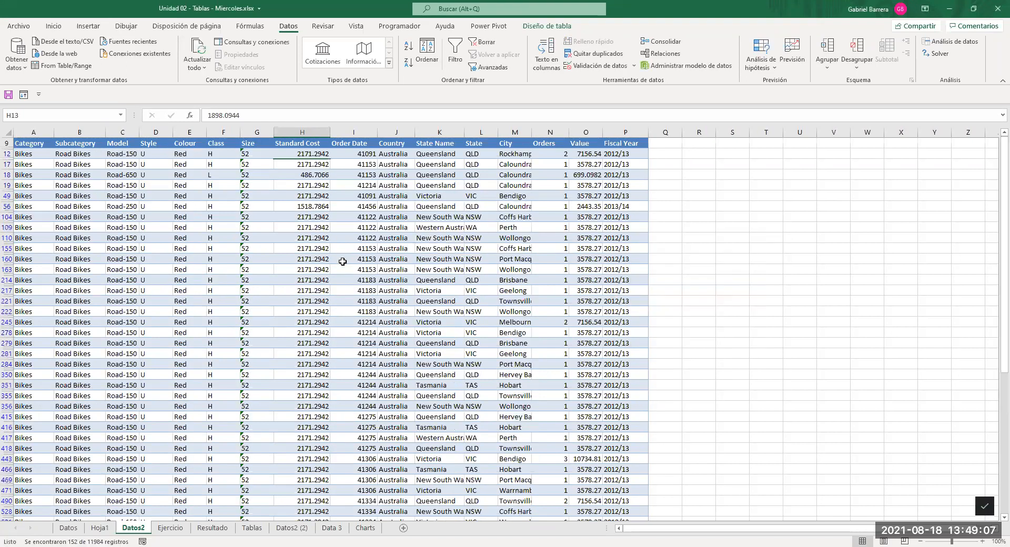
{"action": "scroll", "coordinate": [338, 262], "scroll_direction": "up", "scroll_amount": 3}
{"action": "left_click", "coordinate": [306, 270]}
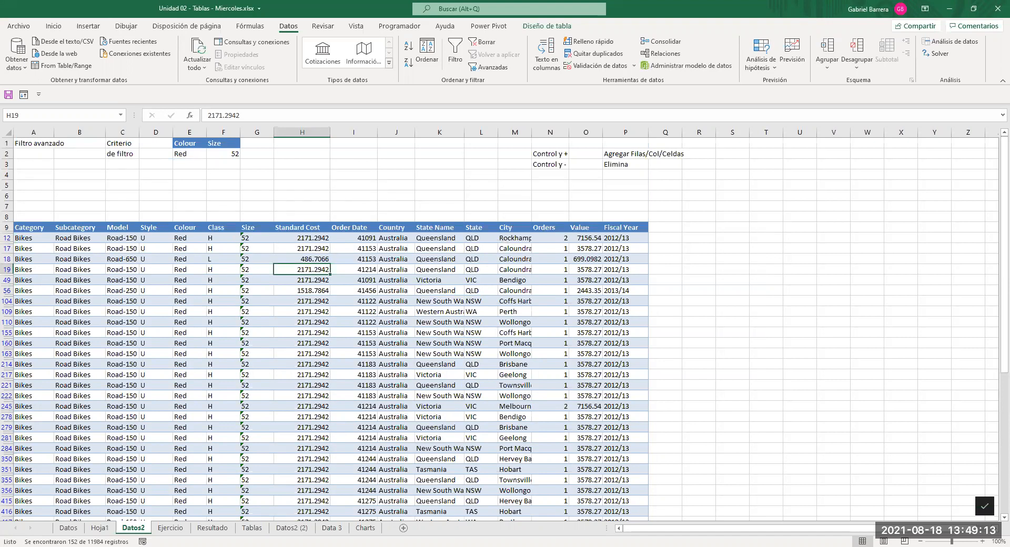
Remove the Colour and Size advanced filter so that all table rows are shown.
{"action": "key", "text": "alt+Tab"}
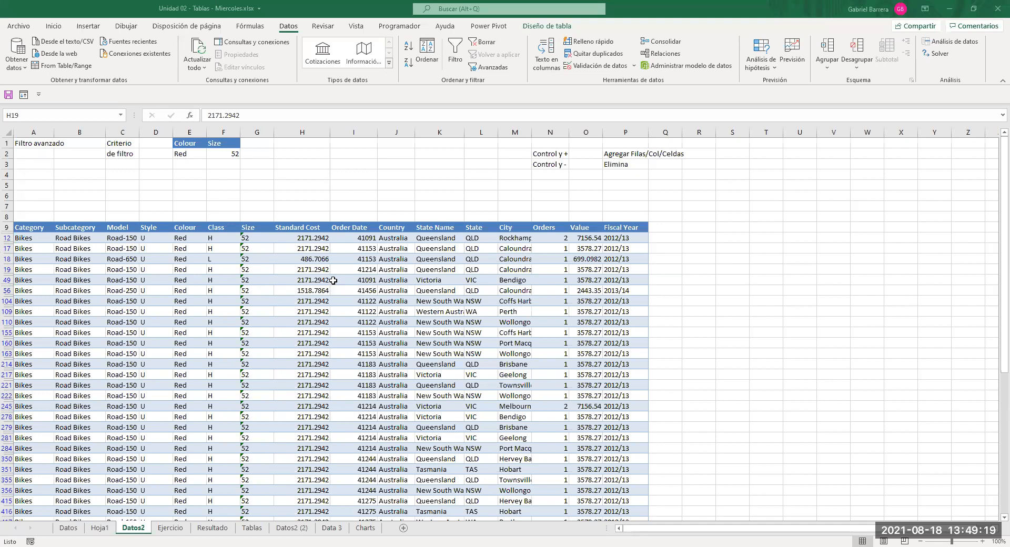
{"action": "key", "text": "alt+Tab"}
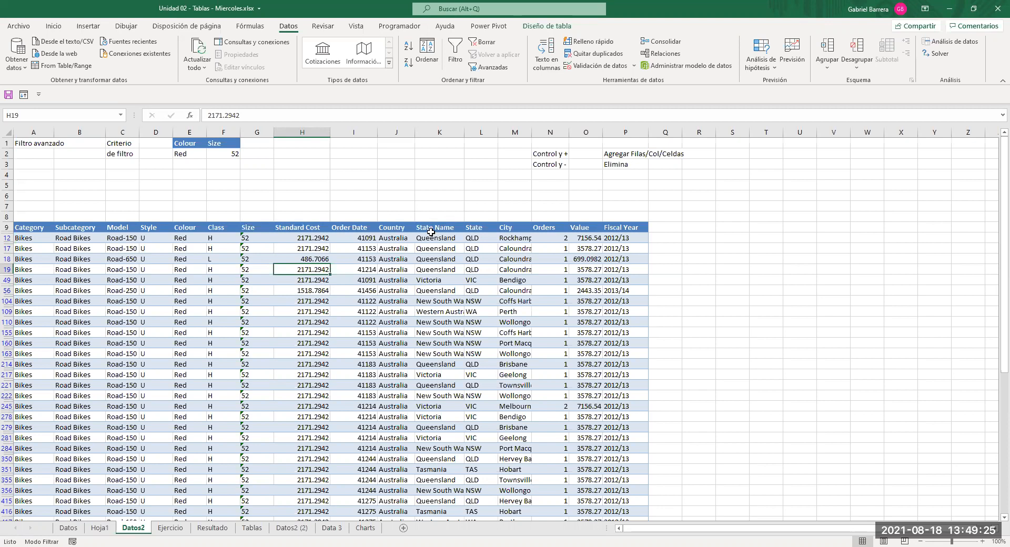
{"action": "left_click", "coordinate": [456, 53]}
{"action": "left_click", "coordinate": [455, 55]}
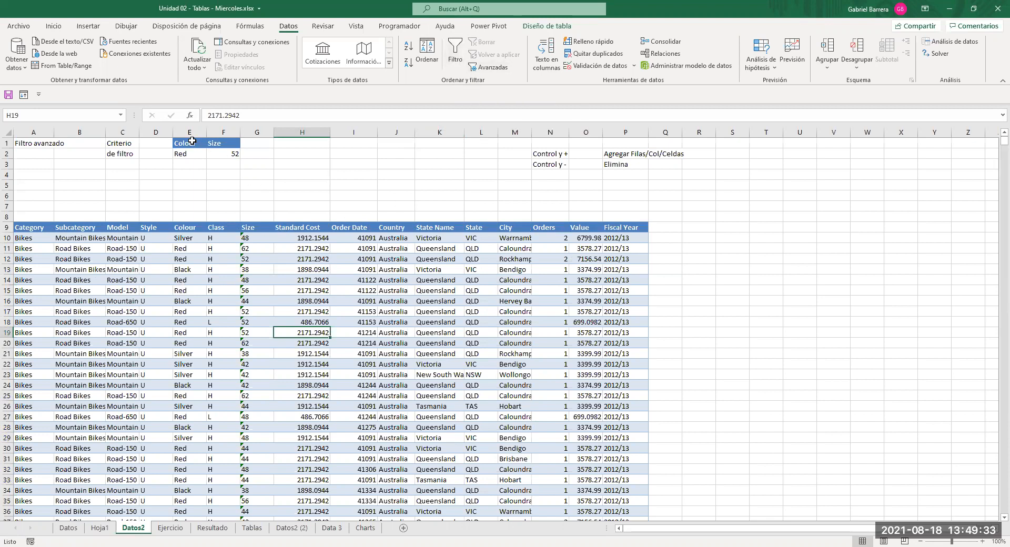
Review the criteria range E1:F2, matching the Colour and Size headers with the values beneath them.
{"action": "left_click_drag", "start_coordinate": [193, 140], "coordinate": [214, 141]}
{"action": "key", "text": "shift+Down"}
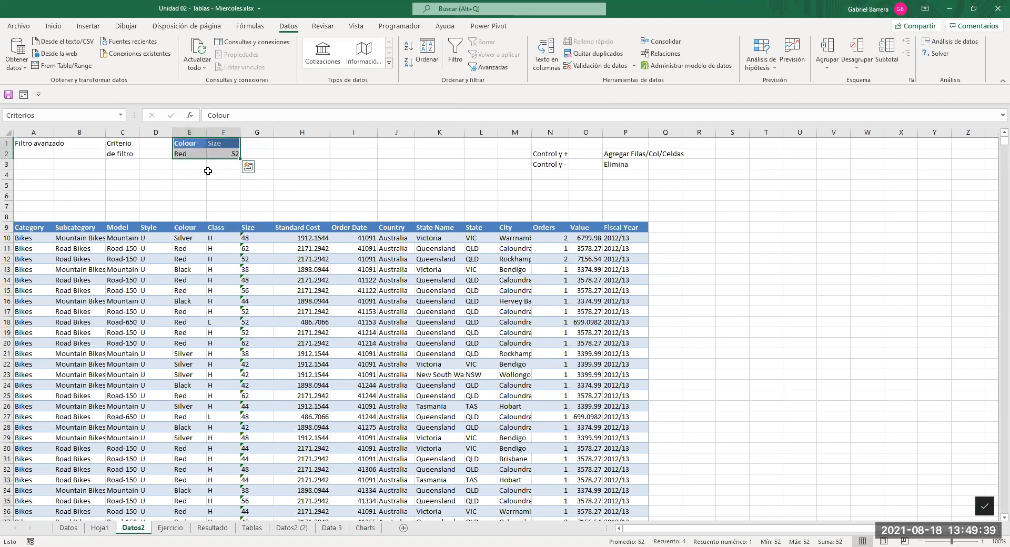
{"action": "left_click_drag", "start_coordinate": [179, 142], "coordinate": [224, 142]}
{"action": "left_click", "coordinate": [223, 142]}
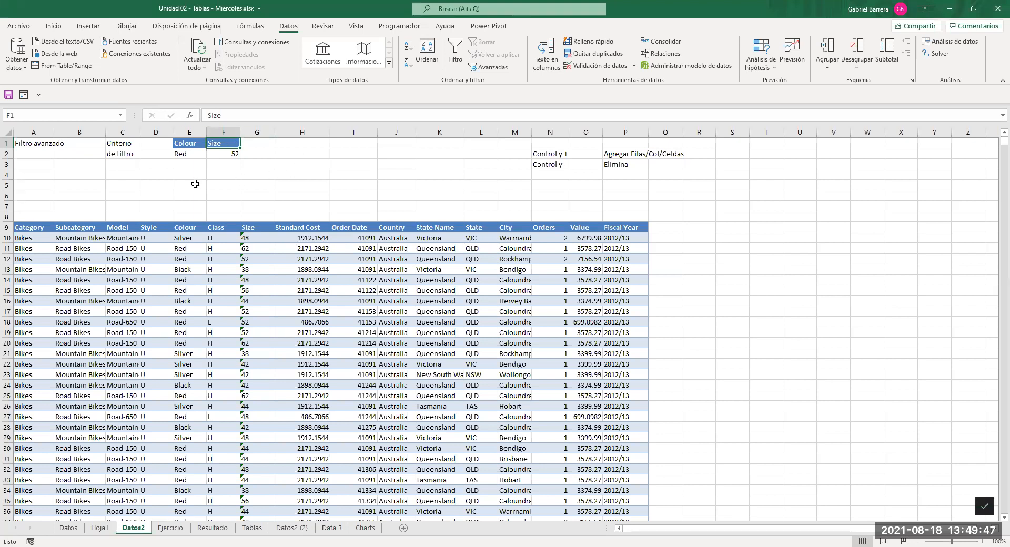
{"action": "left_click", "coordinate": [185, 153]}
{"action": "left_click", "coordinate": [212, 154]}
{"action": "left_click", "coordinate": [187, 154]}
{"action": "left_click", "coordinate": [228, 159]}
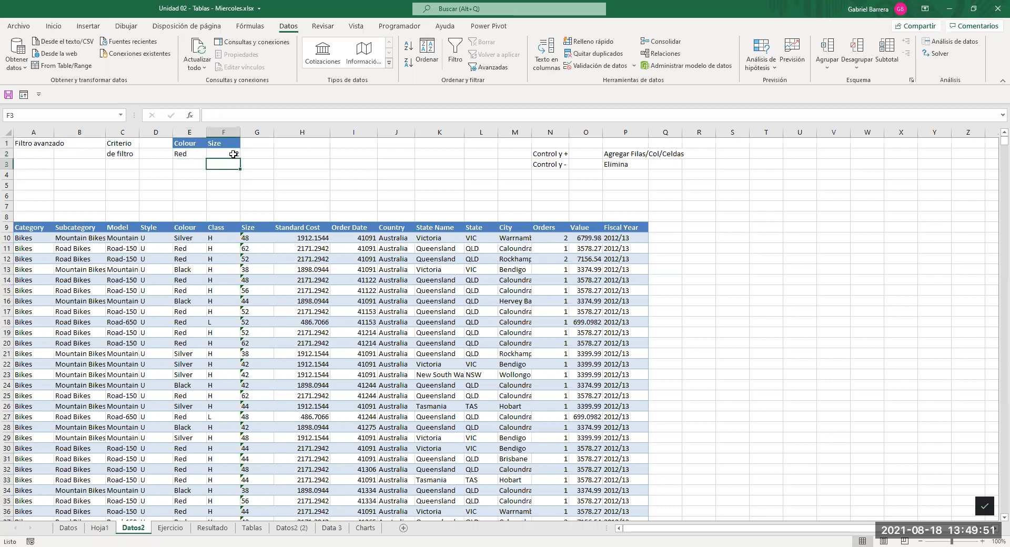
{"action": "left_click", "coordinate": [189, 146]}
{"action": "left_click", "coordinate": [189, 154]}
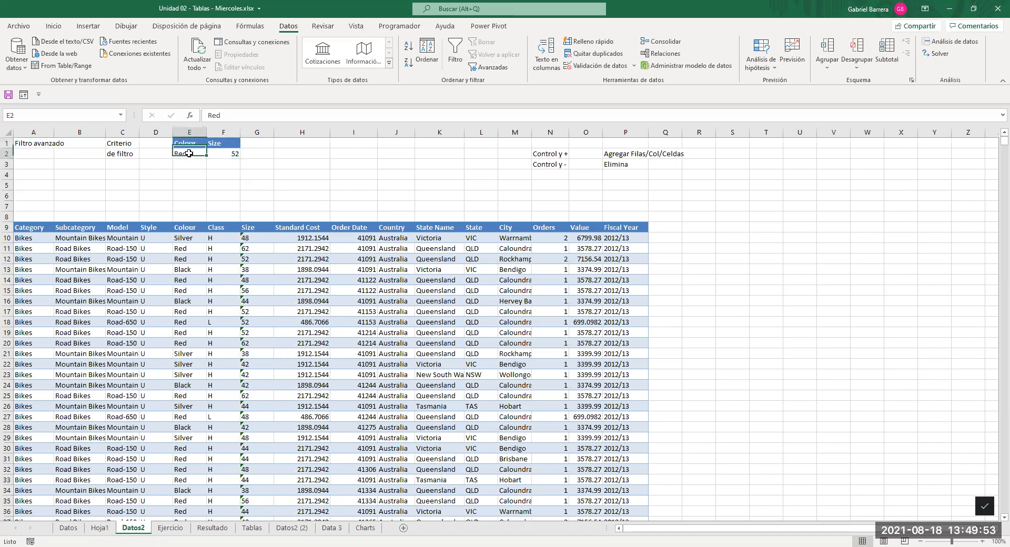
{"action": "left_click", "coordinate": [223, 144]}
{"action": "left_click", "coordinate": [220, 154]}
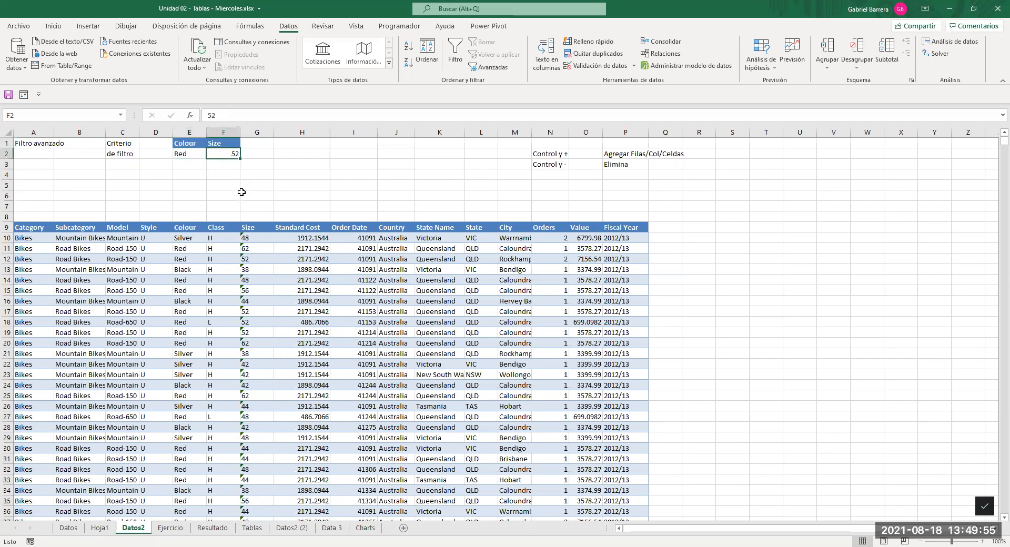
Filter the table in place with an advanced filter, reselecting E1:F2 as the criteria range.
{"action": "left_click", "coordinate": [305, 239]}
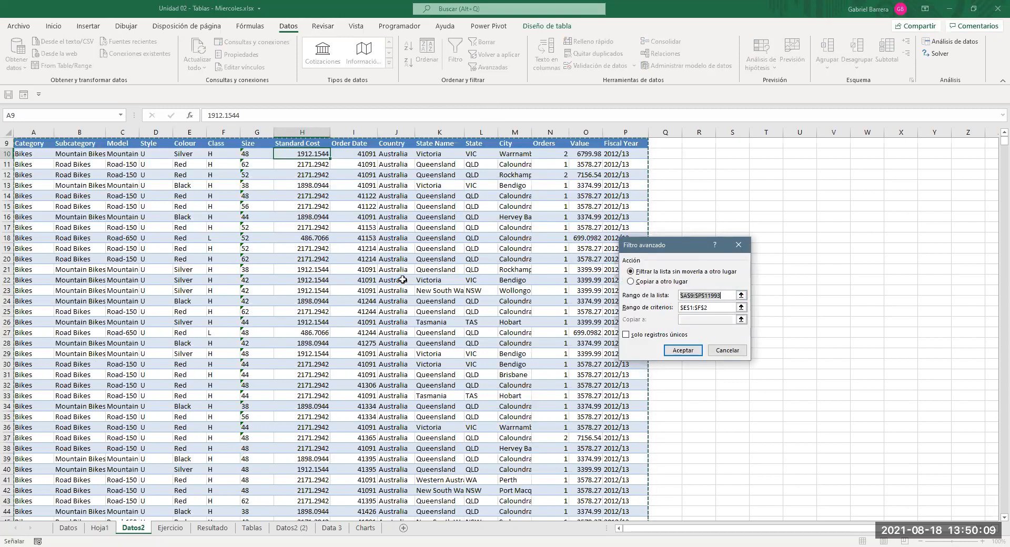
{"action": "scroll", "coordinate": [637, 295], "scroll_direction": "up", "scroll_amount": 3}
{"action": "left_click", "coordinate": [712, 307]}
{"action": "left_click_drag", "start_coordinate": [718, 307], "coordinate": [655, 311]}
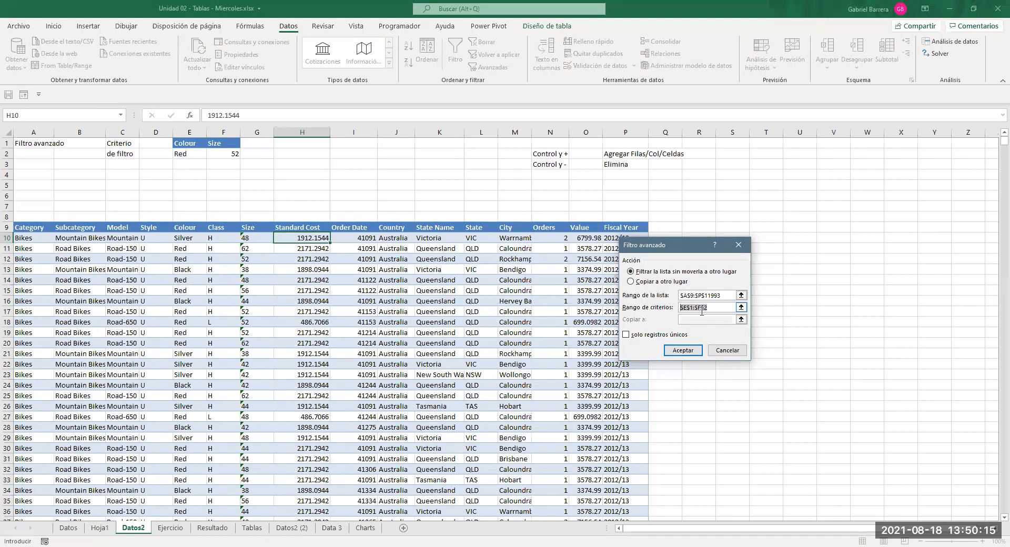
{"action": "left_click", "coordinate": [189, 143]}
{"action": "left_click", "coordinate": [221, 155], "text": "shift"}
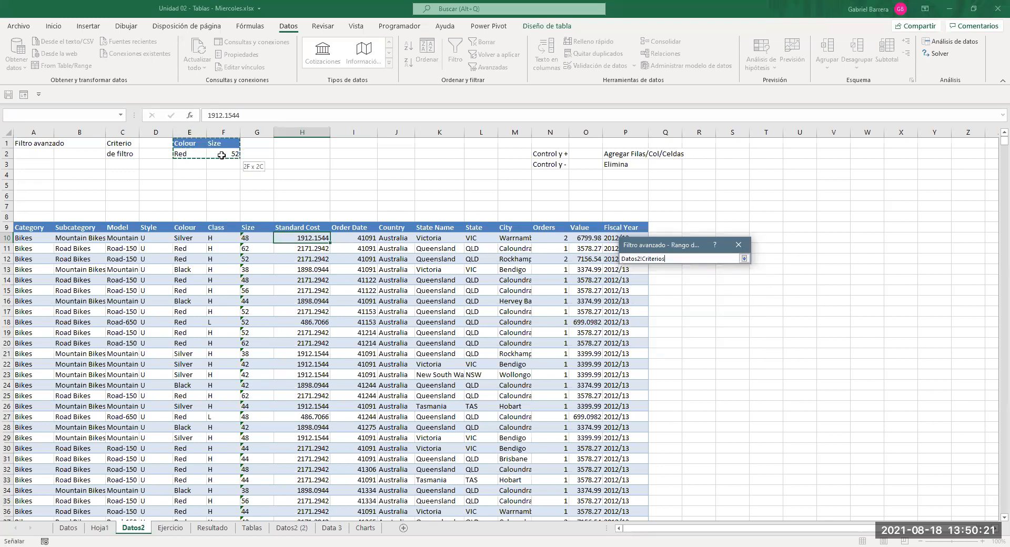
{"action": "left_click", "coordinate": [744, 259]}
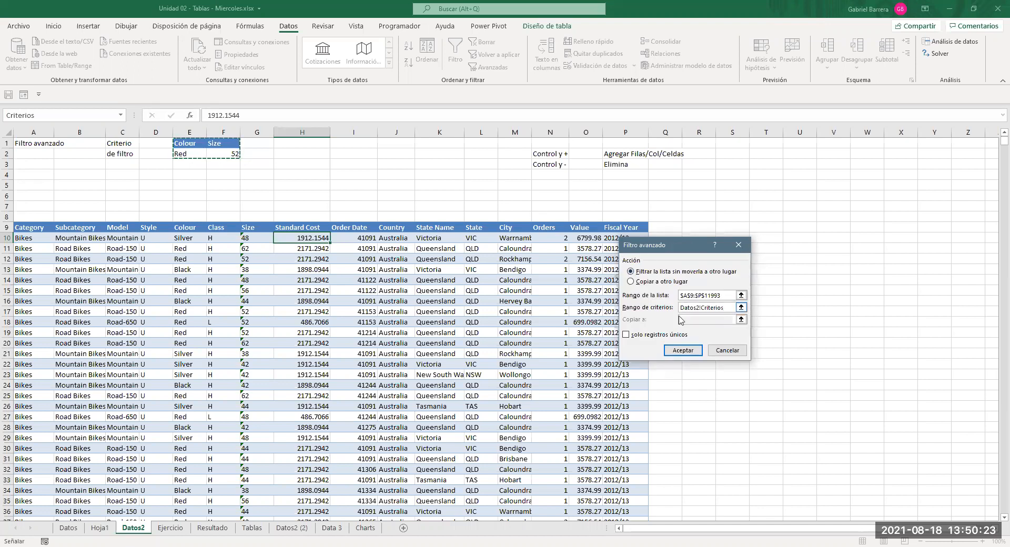
{"action": "left_click", "coordinate": [684, 349]}
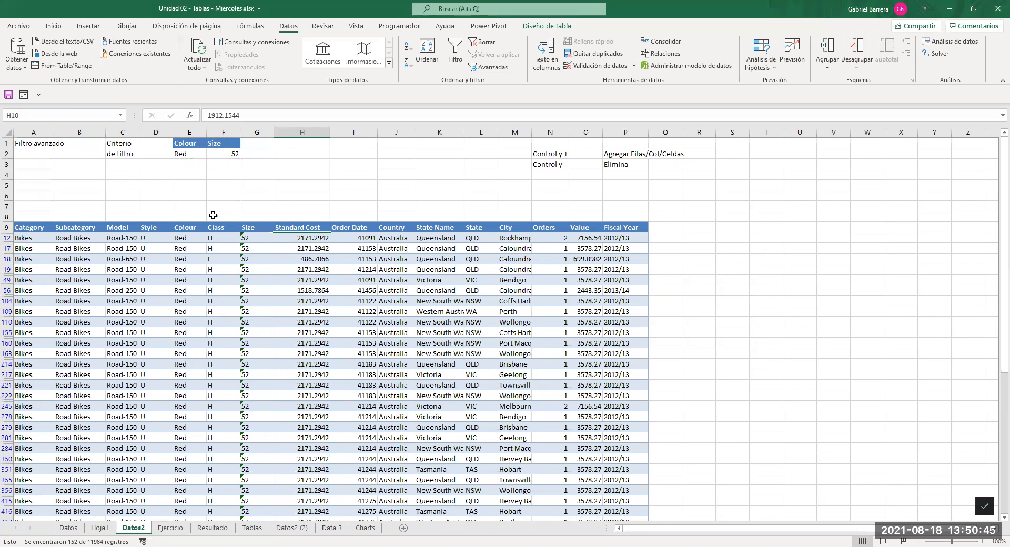
Check the Colour and Size criteria values in row 2 and clear the advanced filter.
{"action": "left_click", "coordinate": [190, 153]}
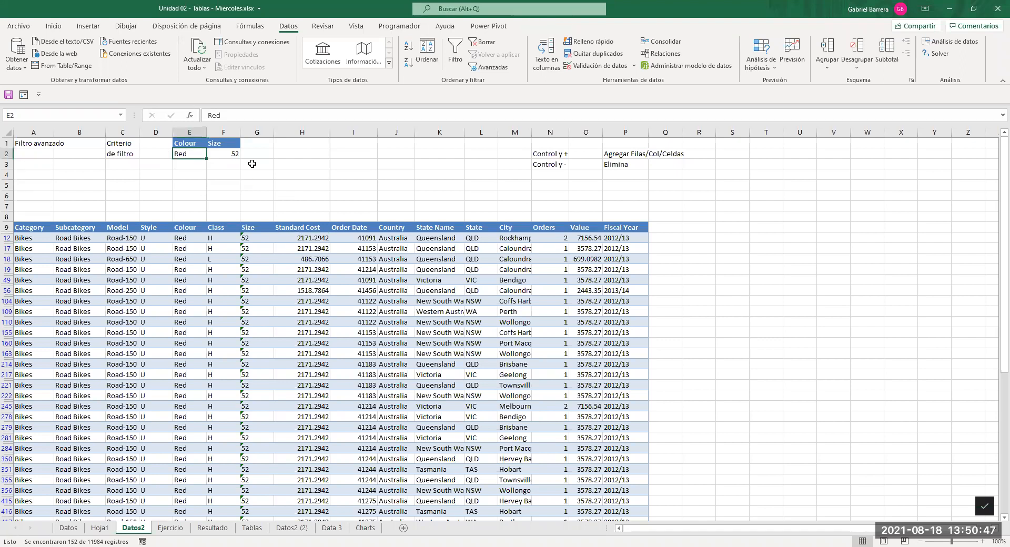
{"action": "left_click", "coordinate": [317, 160]}
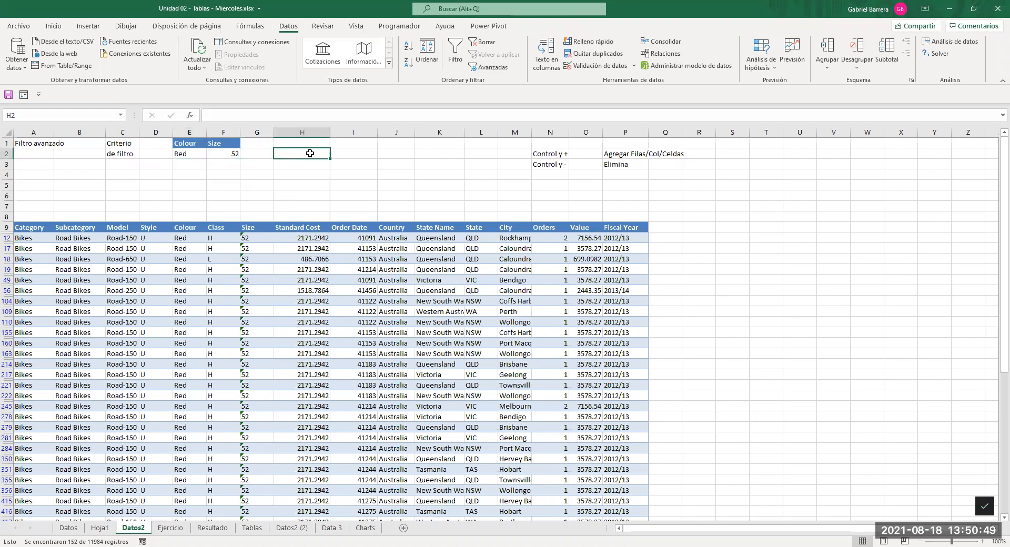
{"action": "left_click", "coordinate": [191, 157]}
{"action": "left_click", "coordinate": [223, 154]}
{"action": "left_click", "coordinate": [305, 155]}
{"action": "left_click", "coordinate": [483, 42]}
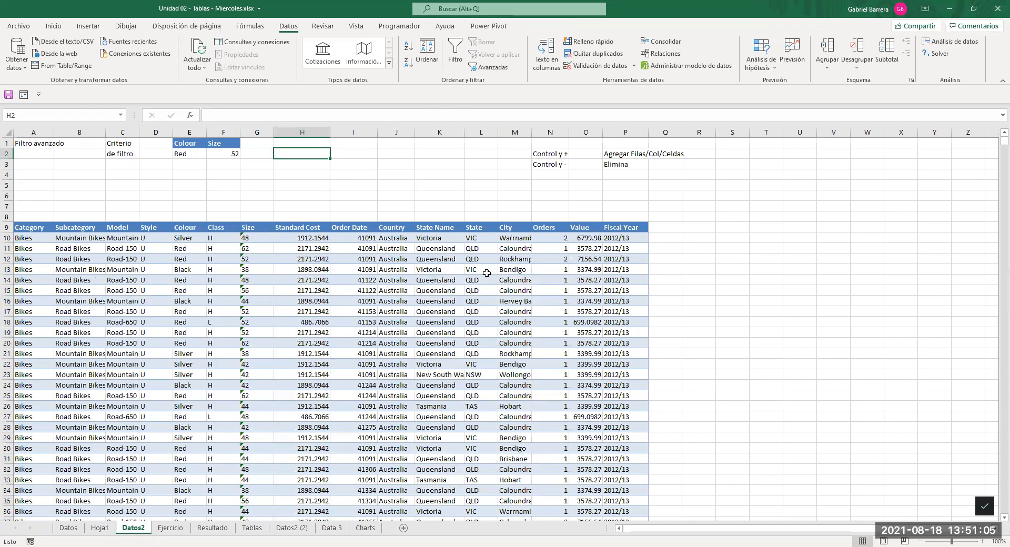
Add a State criterion by copying the table's State header into G1 and entering NSW in G2.
{"action": "left_click", "coordinate": [483, 226]}
{"action": "key", "text": "ctrl+c"}
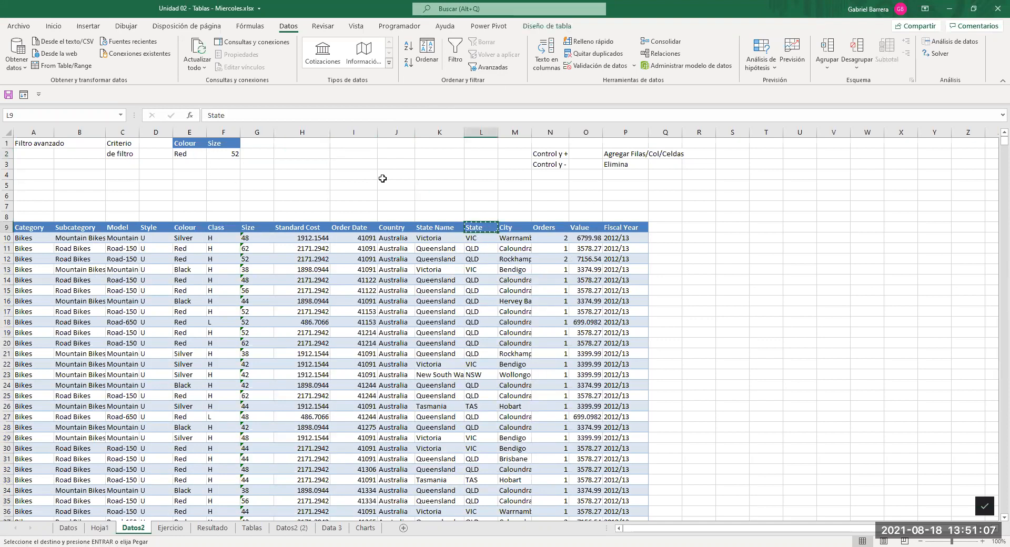
{"action": "left_click", "coordinate": [249, 143]}
{"action": "key", "text": "ctrl+v"}
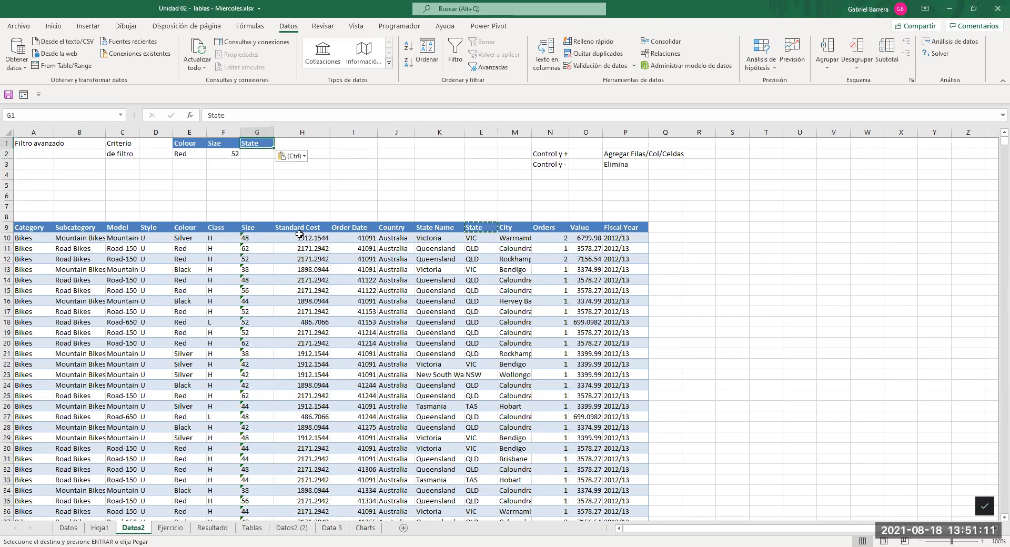
{"action": "left_click", "coordinate": [255, 150]}
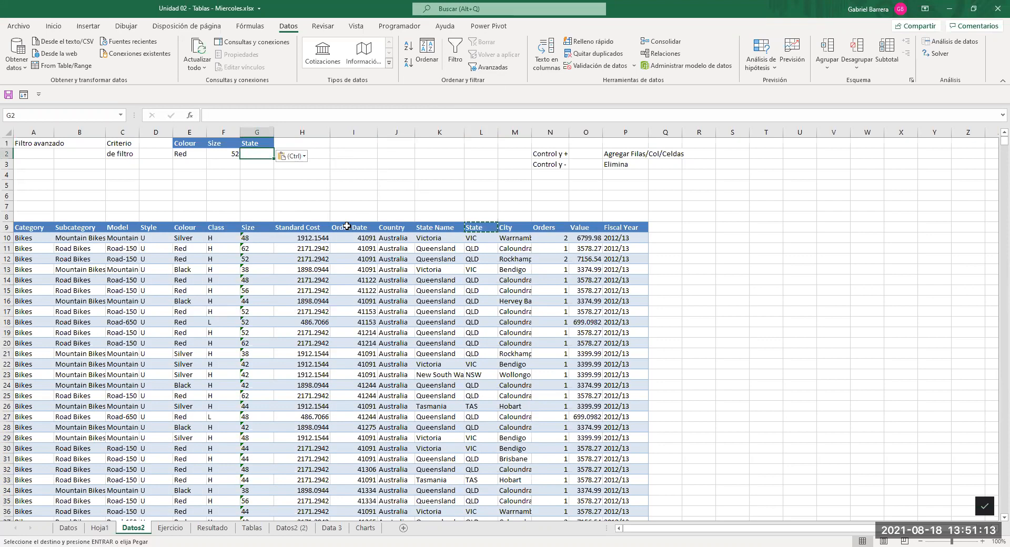
{"action": "type", "text": "NSW"}
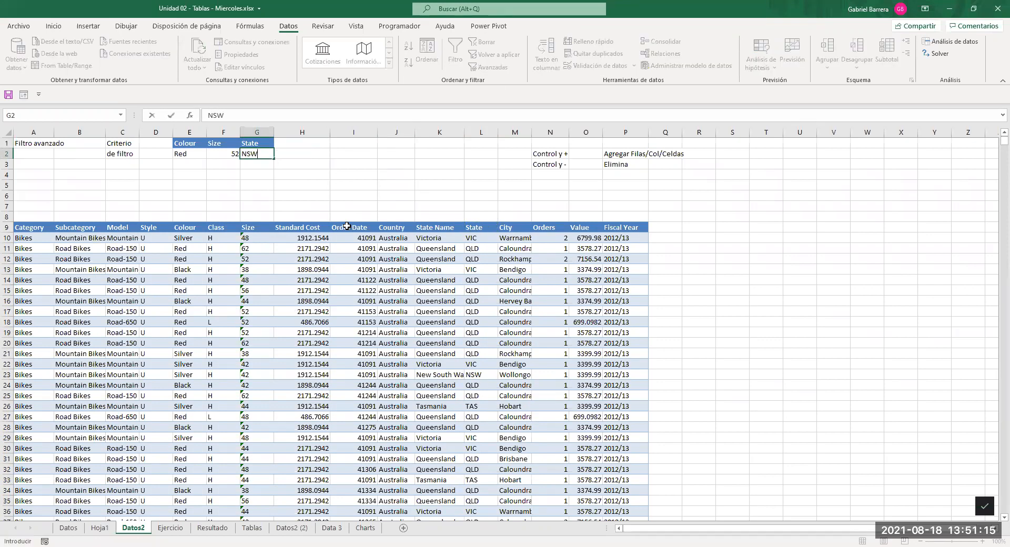
{"action": "key", "text": "Return"}
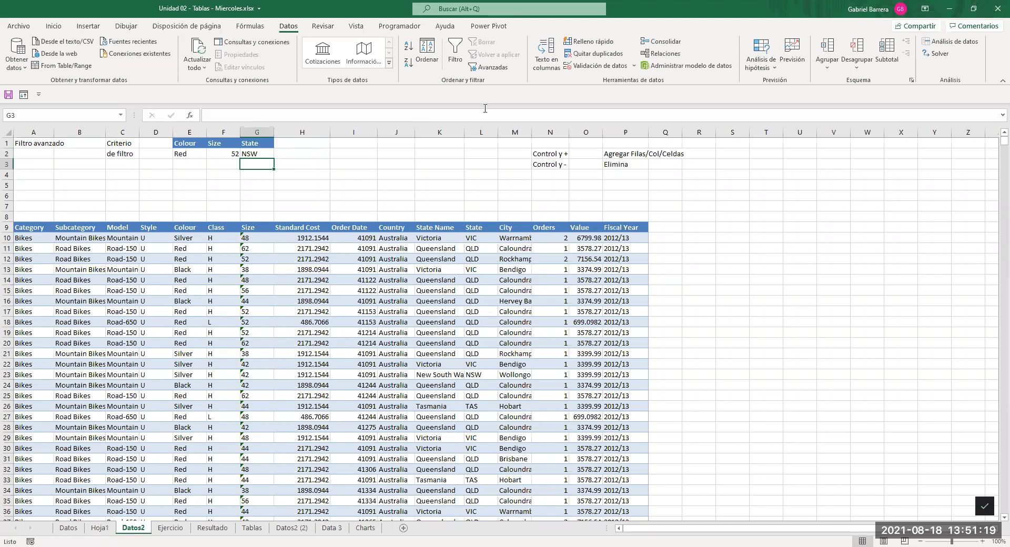
Apply an in-place advanced filter to the table range A9:P11993 with the criteria range extended to E1:G2.
{"action": "left_click", "coordinate": [486, 68]}
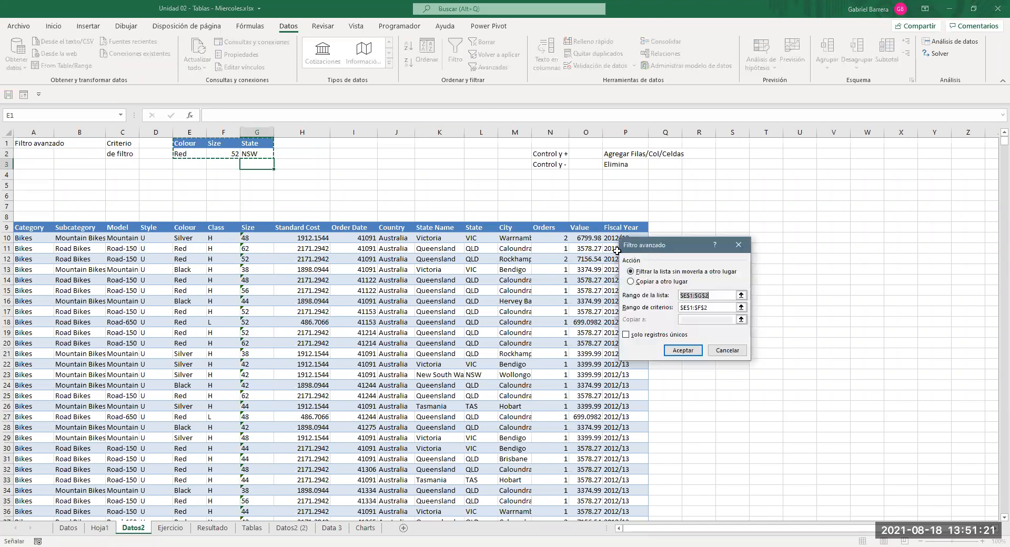
{"action": "key", "text": "Escape"}
{"action": "left_click", "coordinate": [324, 250]}
{"action": "left_click", "coordinate": [477, 69]}
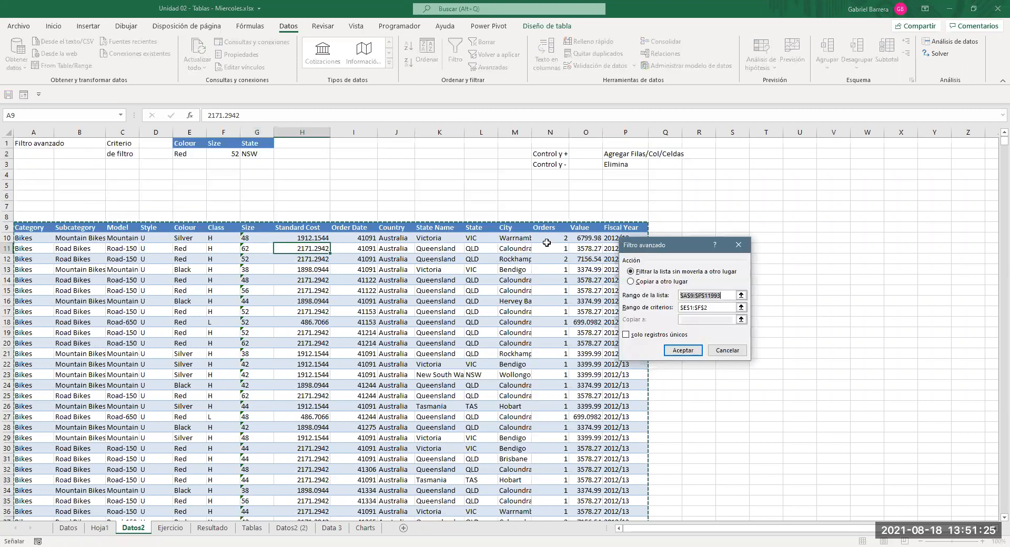
{"action": "left_click", "coordinate": [715, 309]}
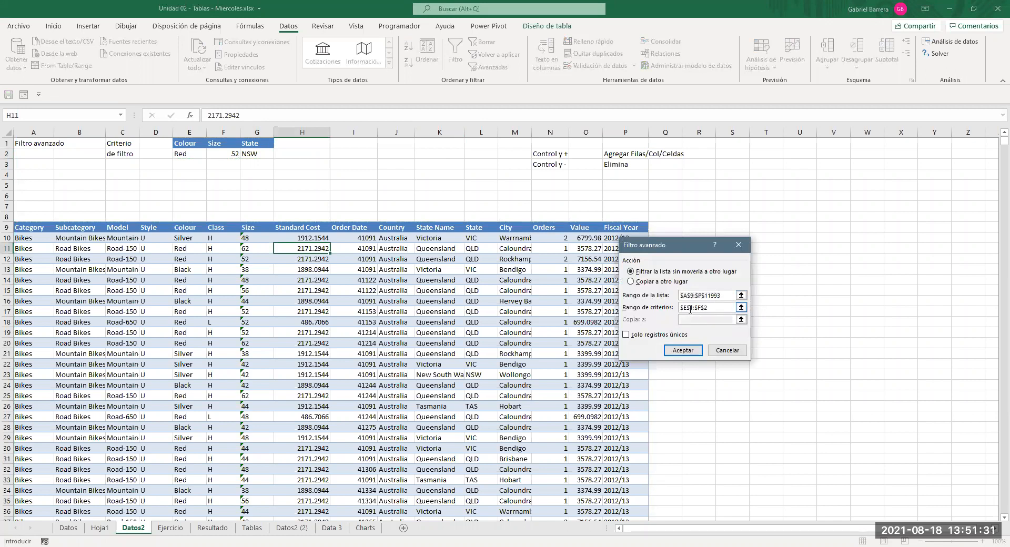
{"action": "left_click_drag", "start_coordinate": [195, 142], "coordinate": [247, 156]}
{"action": "left_click", "coordinate": [674, 353]}
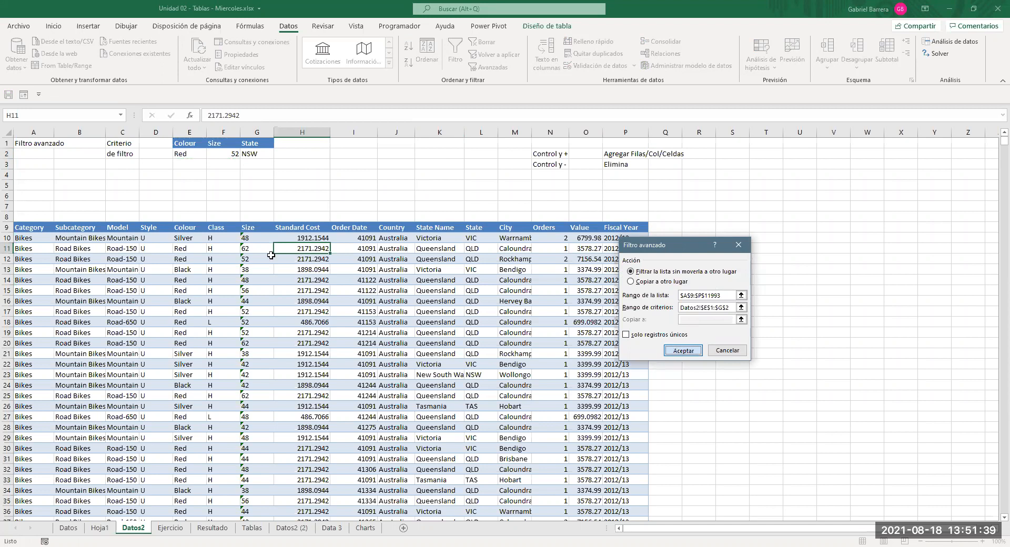
Check the Size and State values in the filtered table rows.
{"action": "left_click", "coordinate": [187, 242]}
{"action": "left_click", "coordinate": [258, 256]}
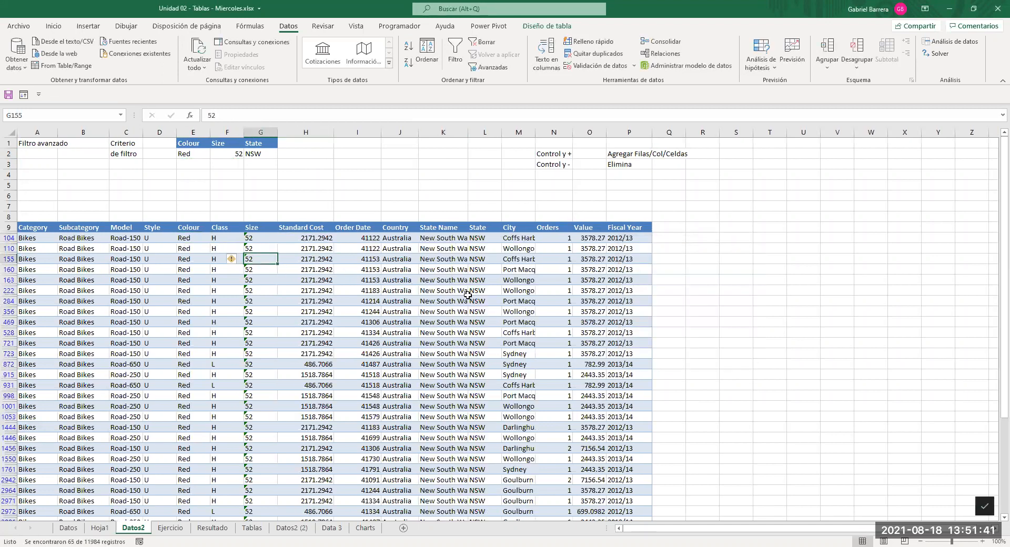
{"action": "left_click", "coordinate": [485, 247]}
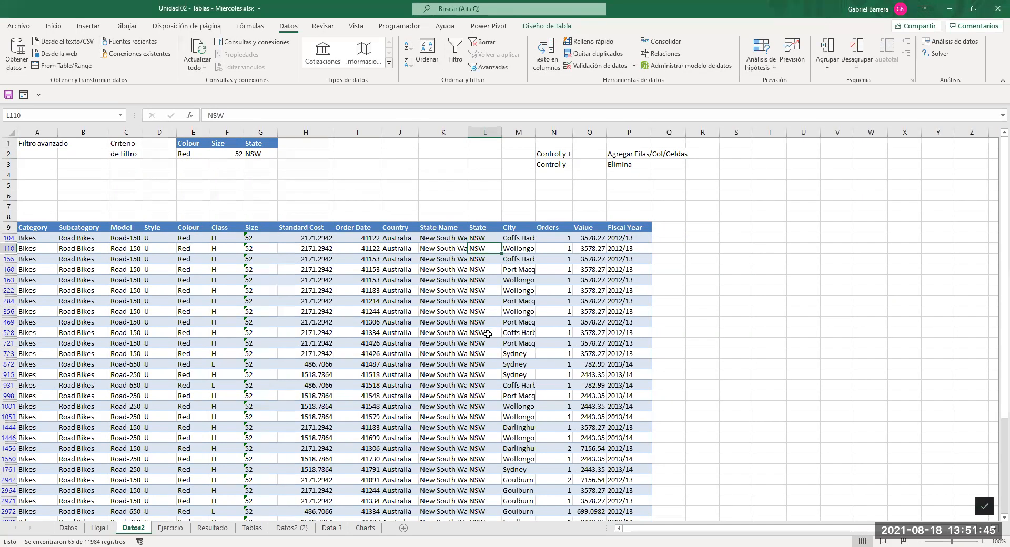
{"action": "left_click", "coordinate": [350, 280]}
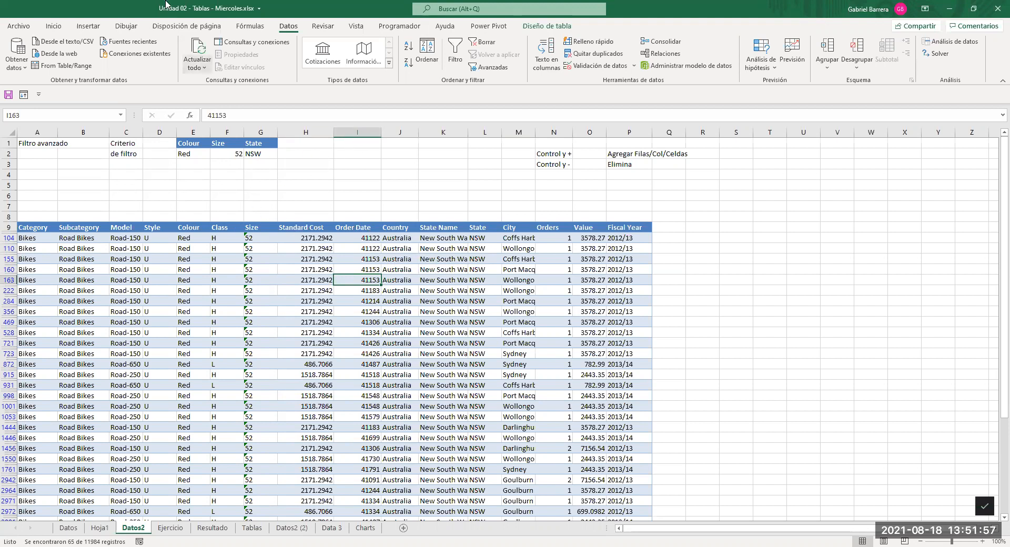
Draw a red horizontal arrow along the criteria values in row 2 and label it Y in I2.
{"action": "left_click", "coordinate": [126, 27]}
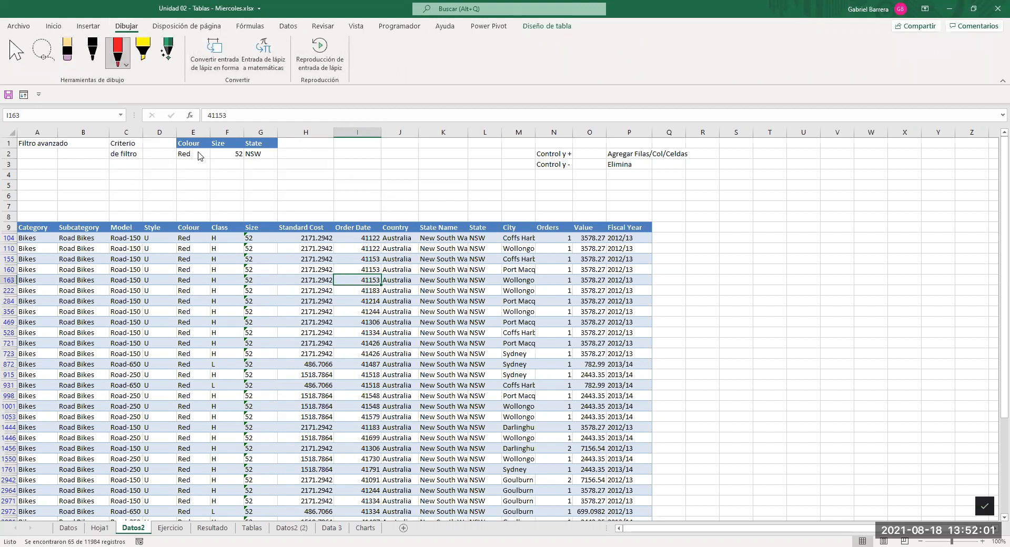
{"action": "left_click_drag", "start_coordinate": [203, 154], "coordinate": [319, 155]}
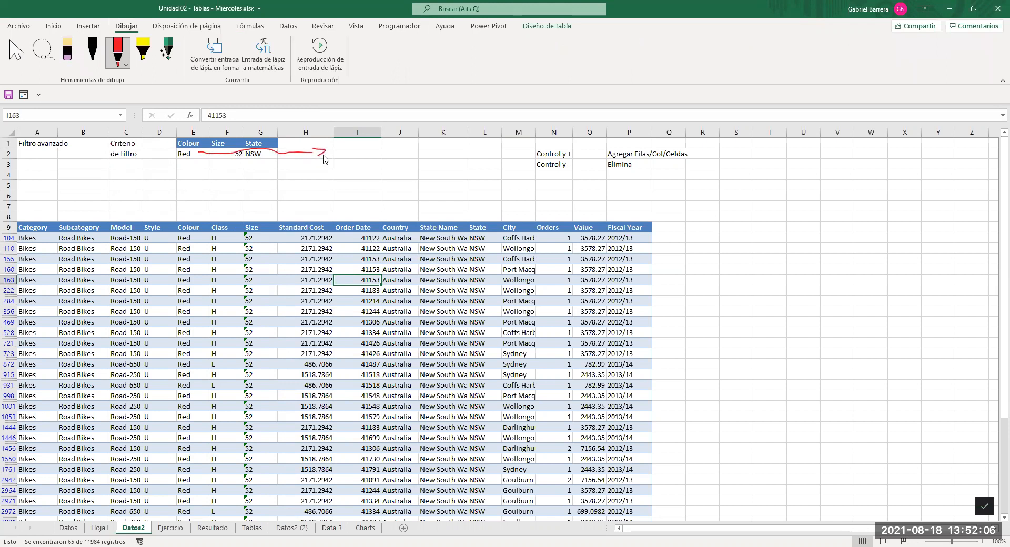
{"action": "key", "text": "Escape"}
{"action": "left_click", "coordinate": [352, 155]}
{"action": "type", "text": "Y"}
{"action": "key", "text": "Return"}
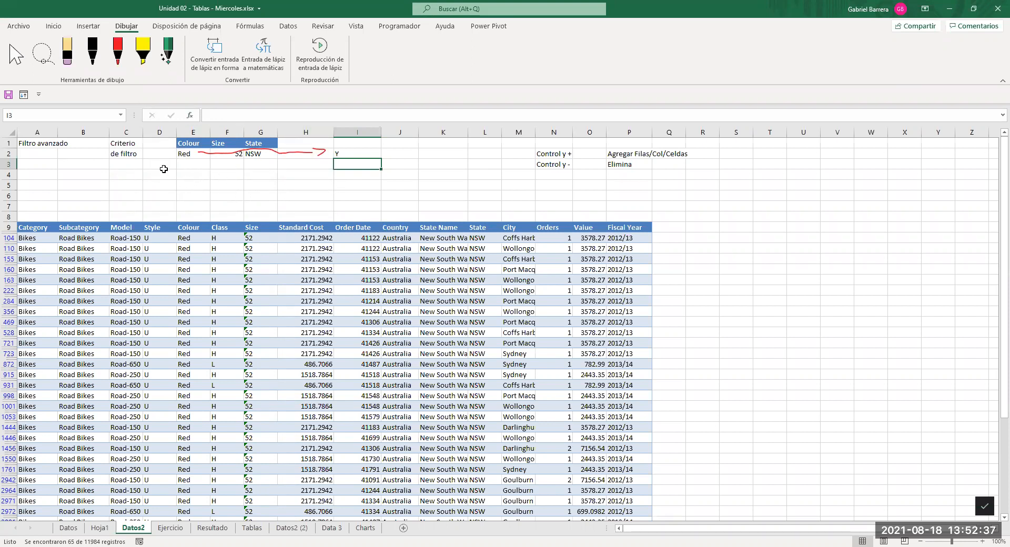
Draw a red vertical arrow in column D, running down beside the criteria rows from row 2.
{"action": "left_click", "coordinate": [117, 59]}
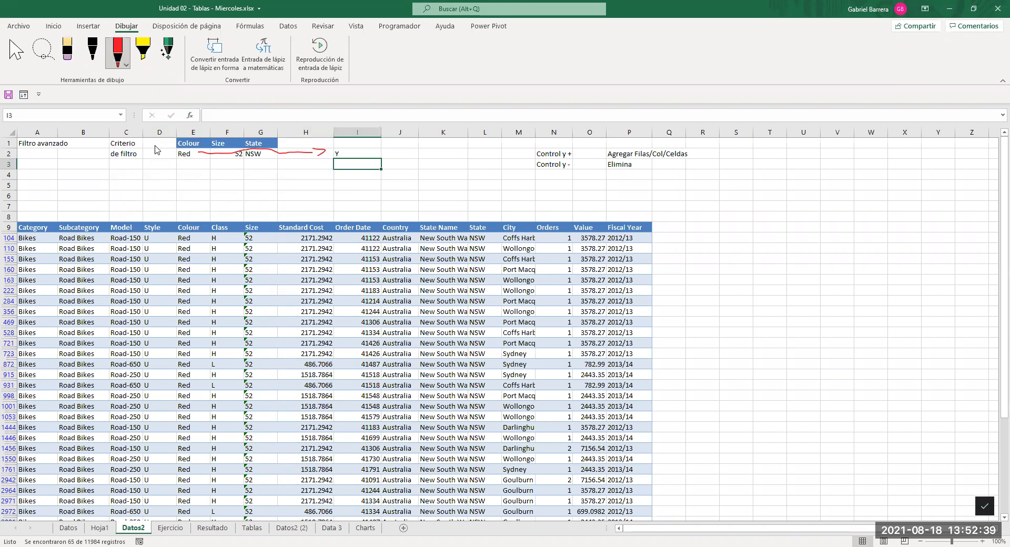
{"action": "left_click", "coordinate": [168, 153]}
{"action": "left_click_drag", "start_coordinate": [167, 154], "coordinate": [172, 177]}
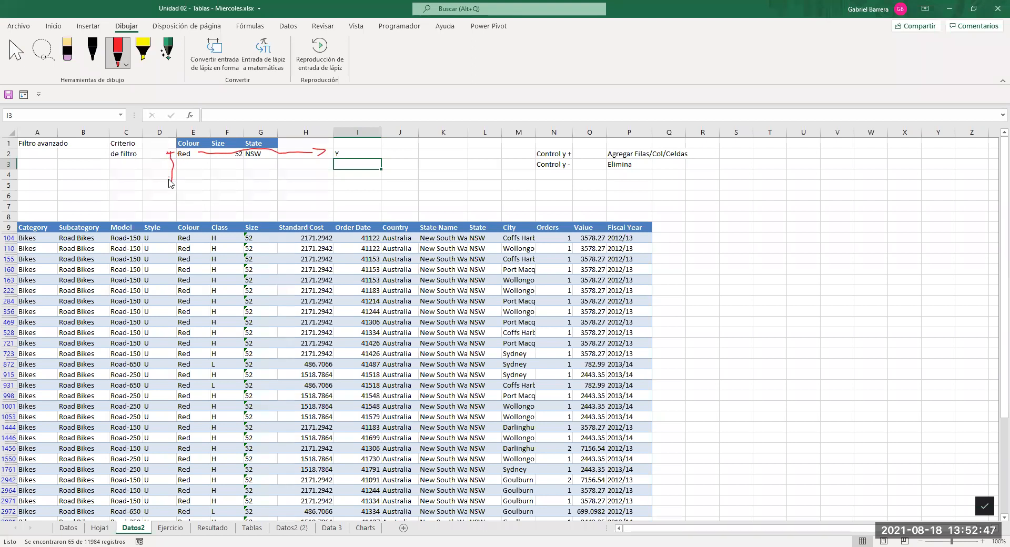
{"action": "left_click", "coordinate": [159, 156]}
{"action": "left_click", "coordinate": [156, 164]}
{"action": "key", "text": "Escape"}
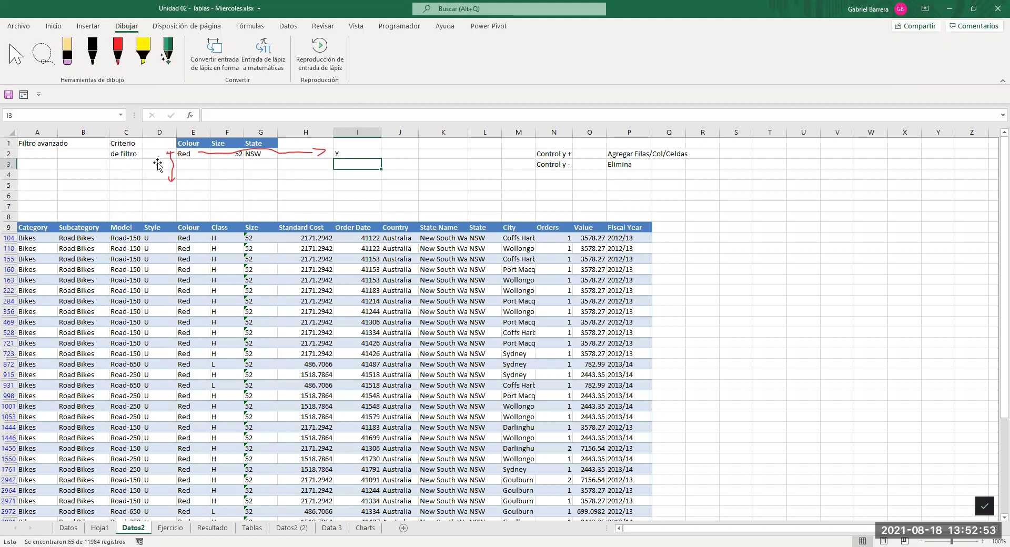
Label the vertical arrow with O in D3 and centre the letter in its cell.
{"action": "left_click", "coordinate": [158, 165]}
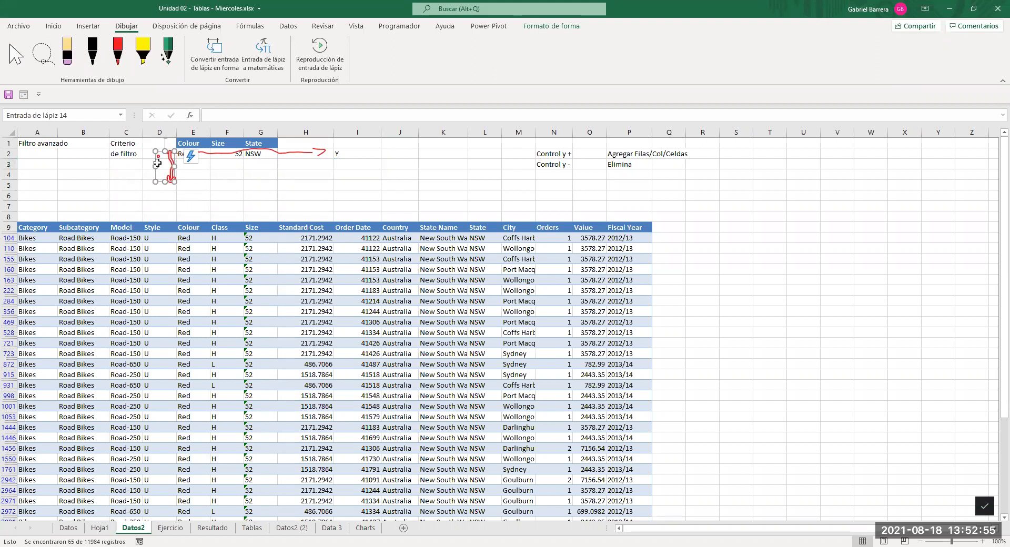
{"action": "key", "text": "Escape"}
{"action": "left_click", "coordinate": [151, 167]}
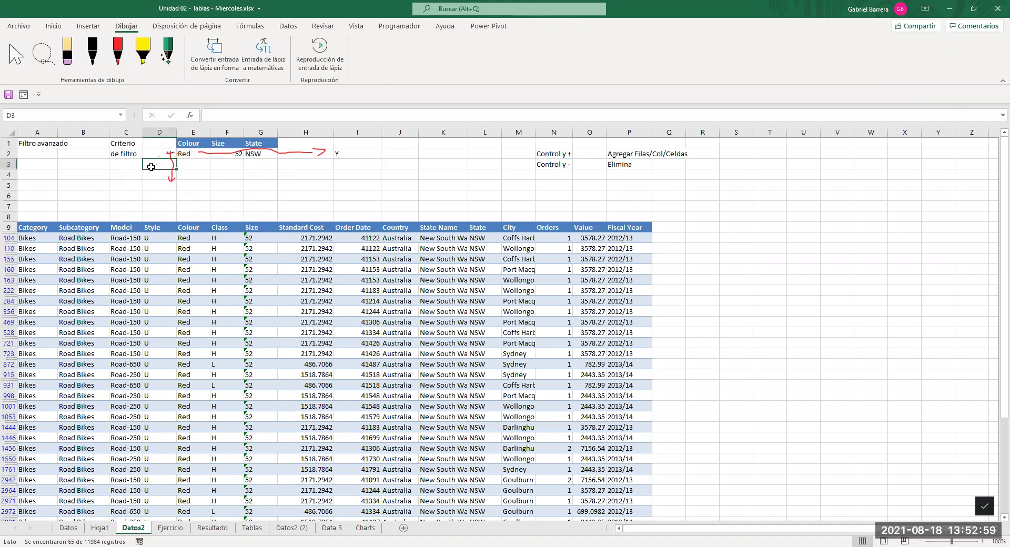
{"action": "type", "text": "O"}
{"action": "key", "text": "Return"}
{"action": "left_click", "coordinate": [150, 166]}
{"action": "key", "text": "ctrl+a"}
{"action": "left_click", "coordinate": [150, 166]}
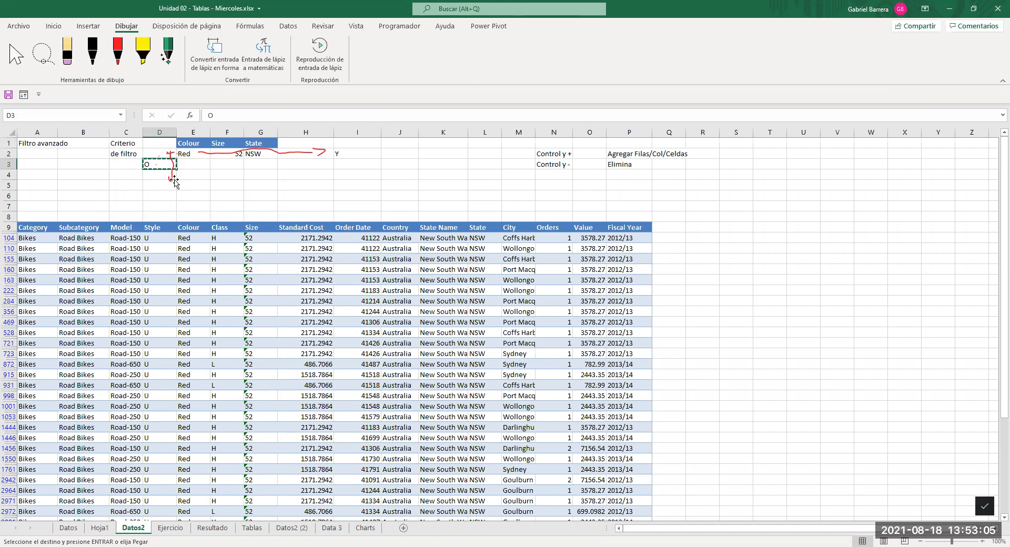
{"action": "left_click", "coordinate": [43, 24]}
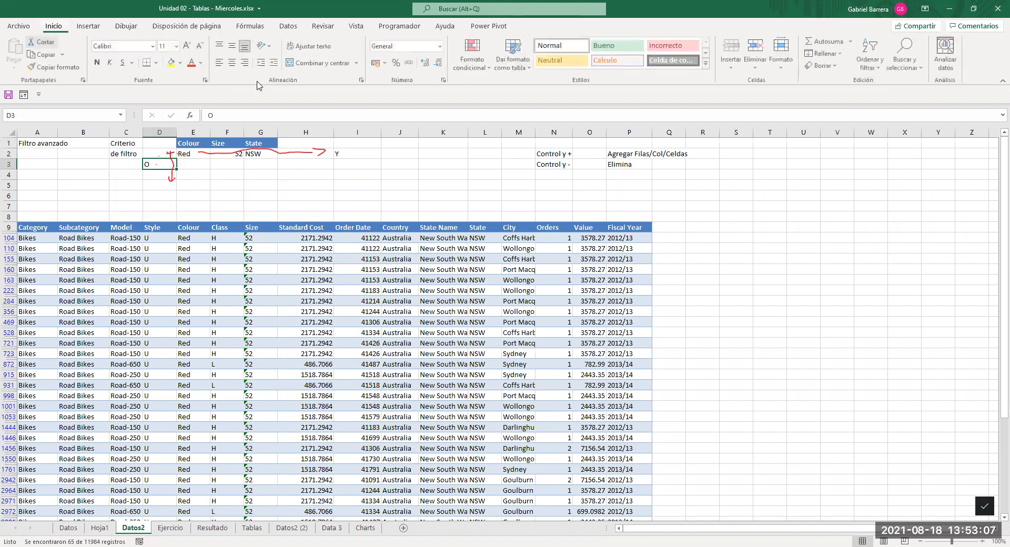
{"action": "left_click", "coordinate": [232, 63]}
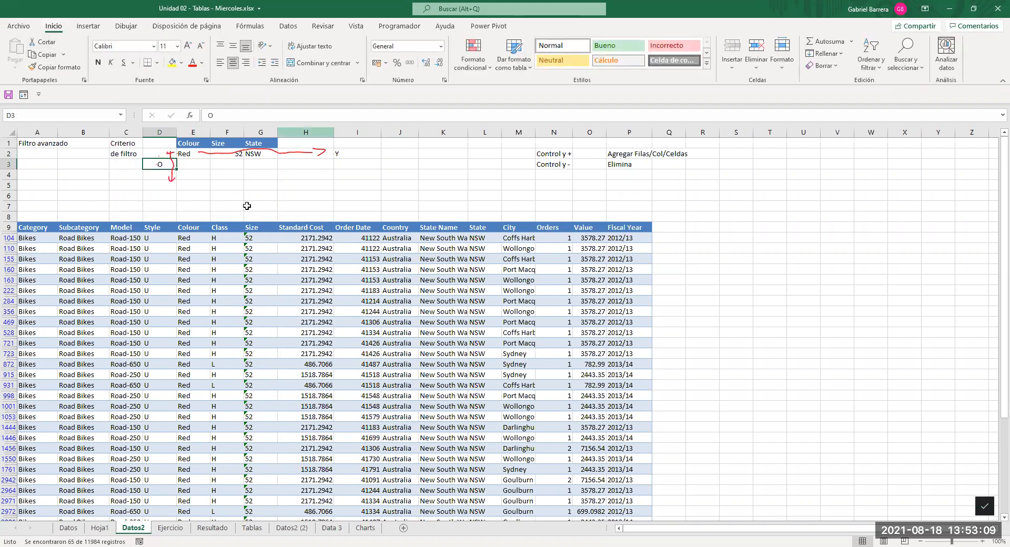
{"action": "left_click", "coordinate": [147, 189]}
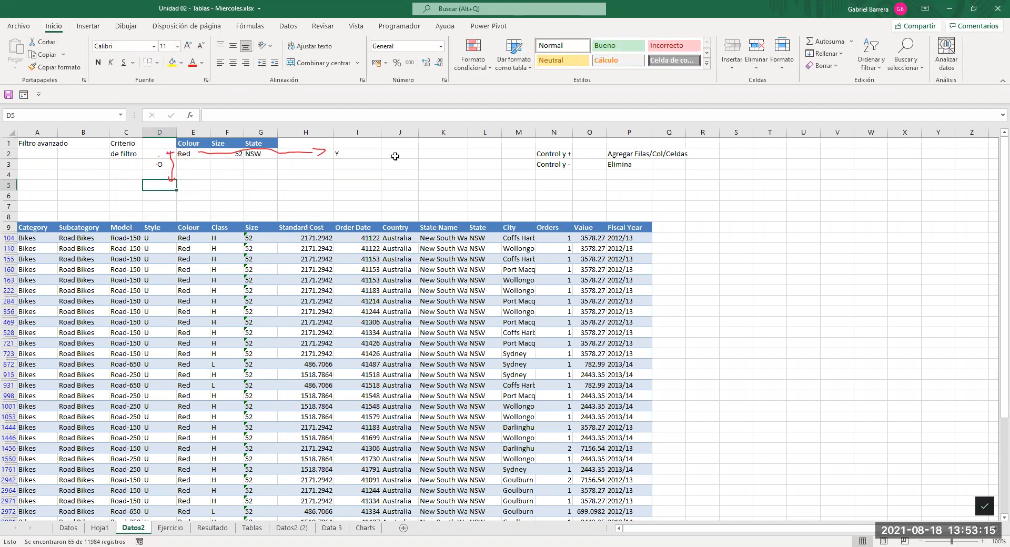
Enter the text "Color=Red Y Size=52 Y State =NSW" in J1.
{"action": "left_click", "coordinate": [389, 141]}
{"action": "type", "text": "Color=Red"}
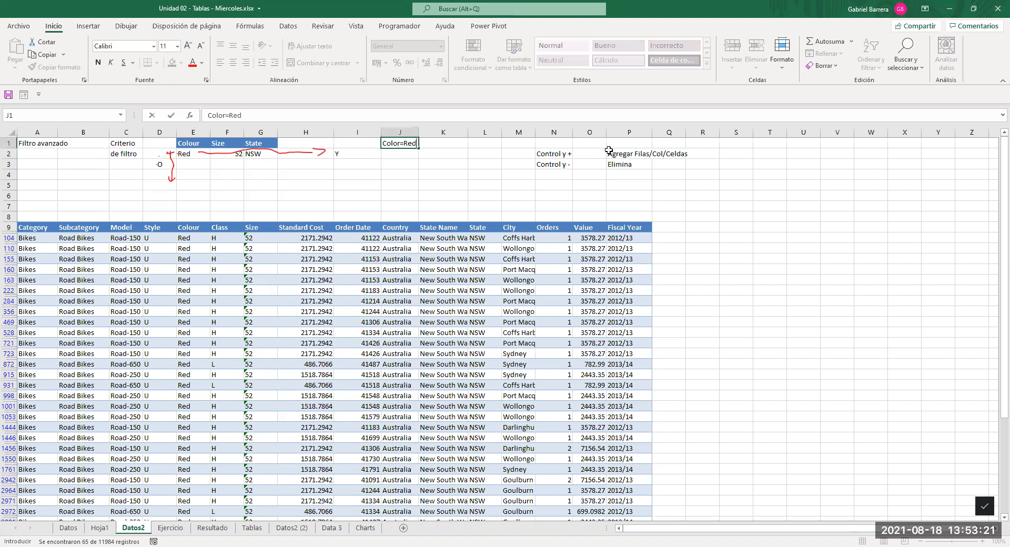
{"action": "type", "text": " Y Size=52 Y State "}
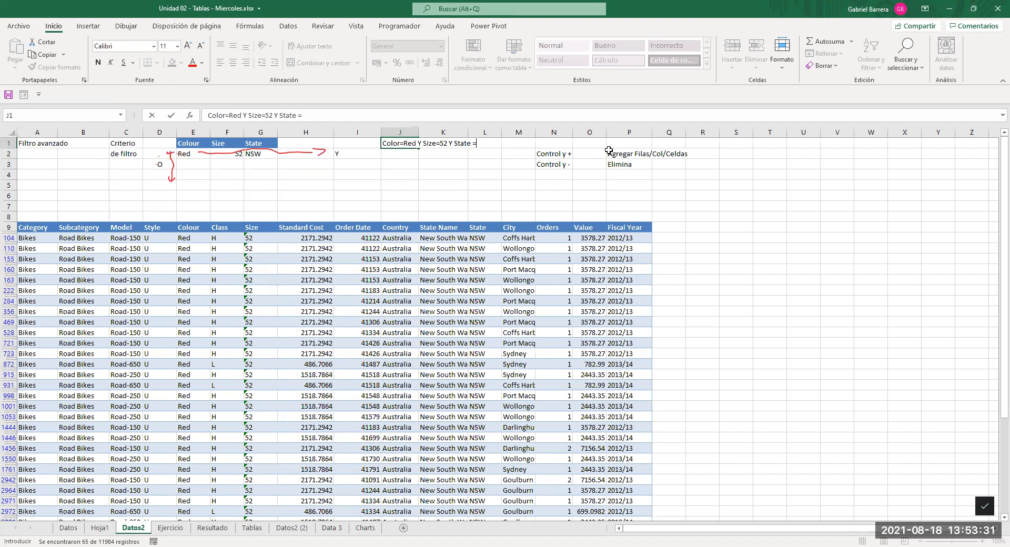
{"action": "type", "text": "=NSW"}
{"action": "key", "text": "Return"}
{"action": "key", "text": "Up"}
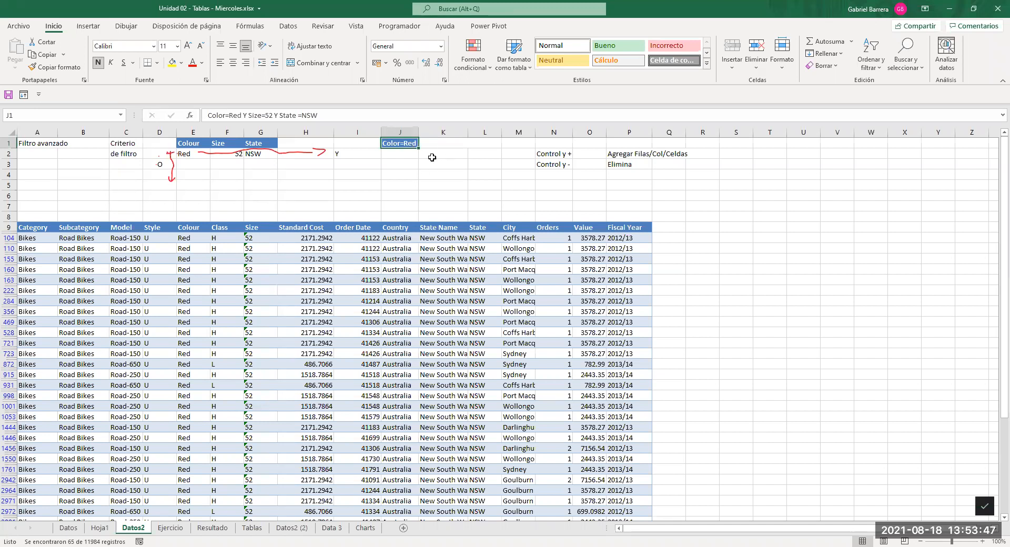
{"action": "key", "text": "ctrl+1"}
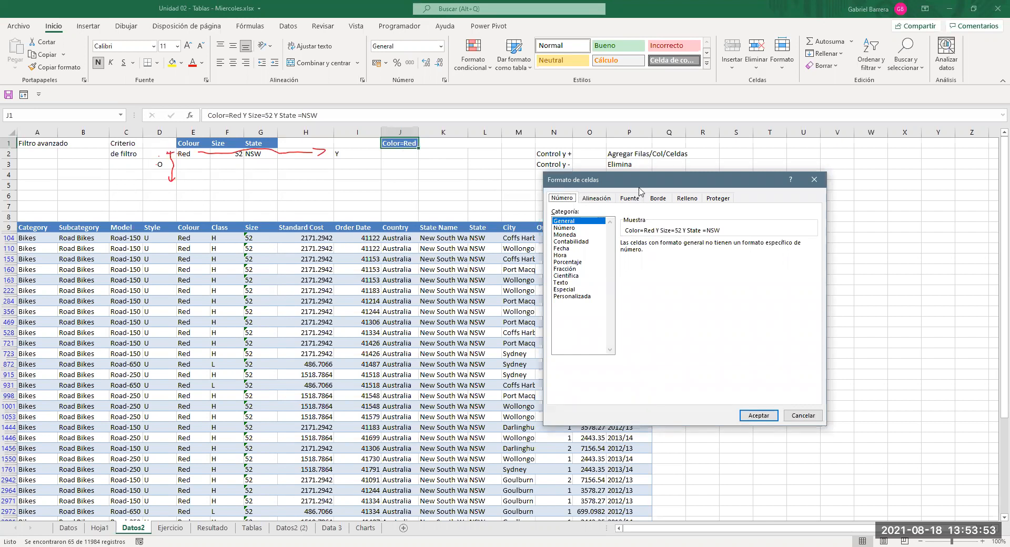
{"action": "key", "text": "Escape"}
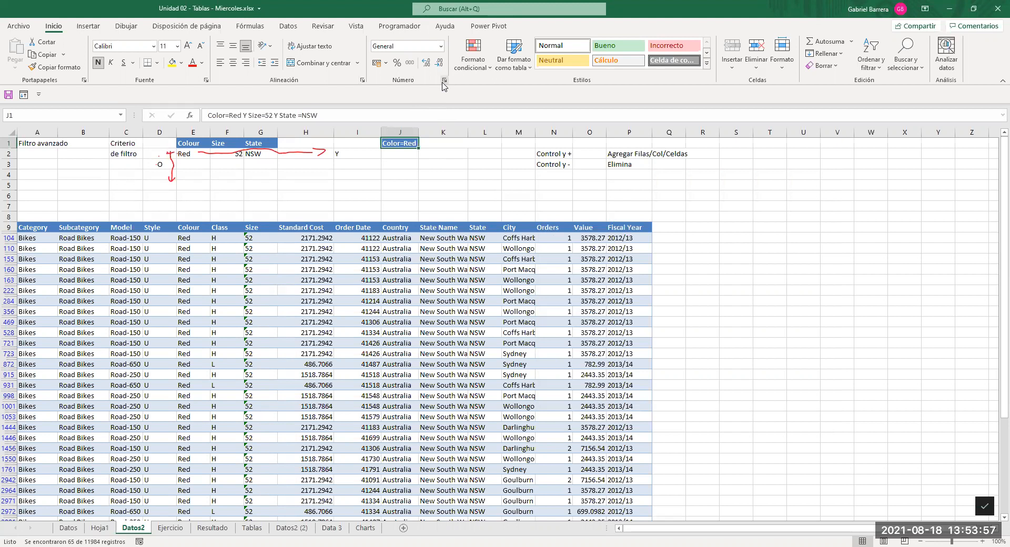
{"action": "left_click", "coordinate": [444, 80]}
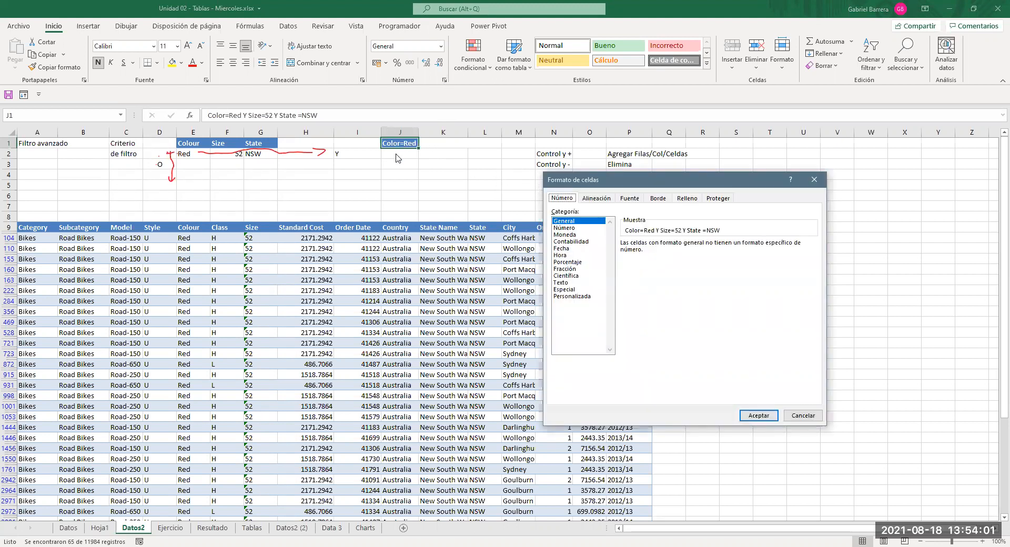
{"action": "key", "text": "Escape"}
{"action": "key", "text": "F2"}
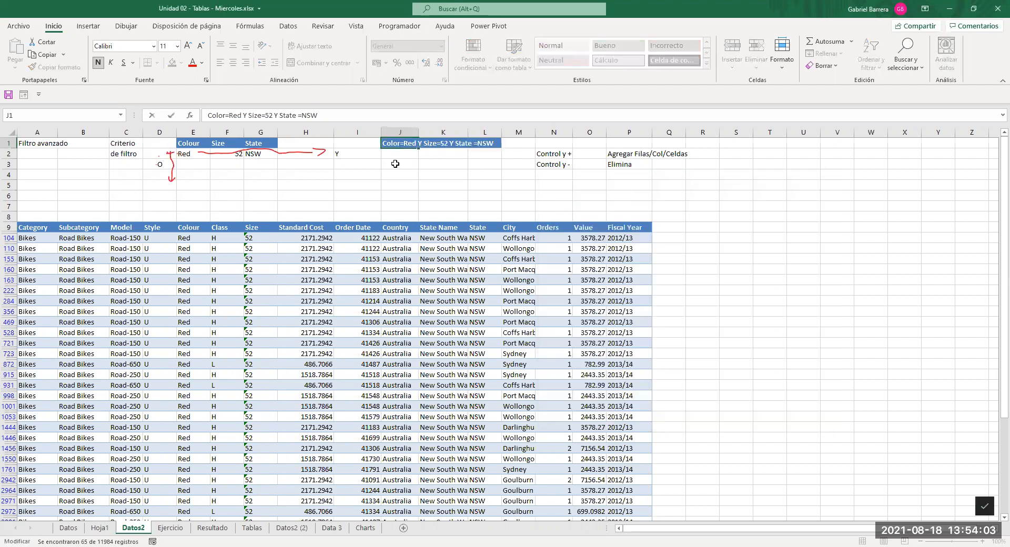
{"action": "left_click", "coordinate": [395, 164]}
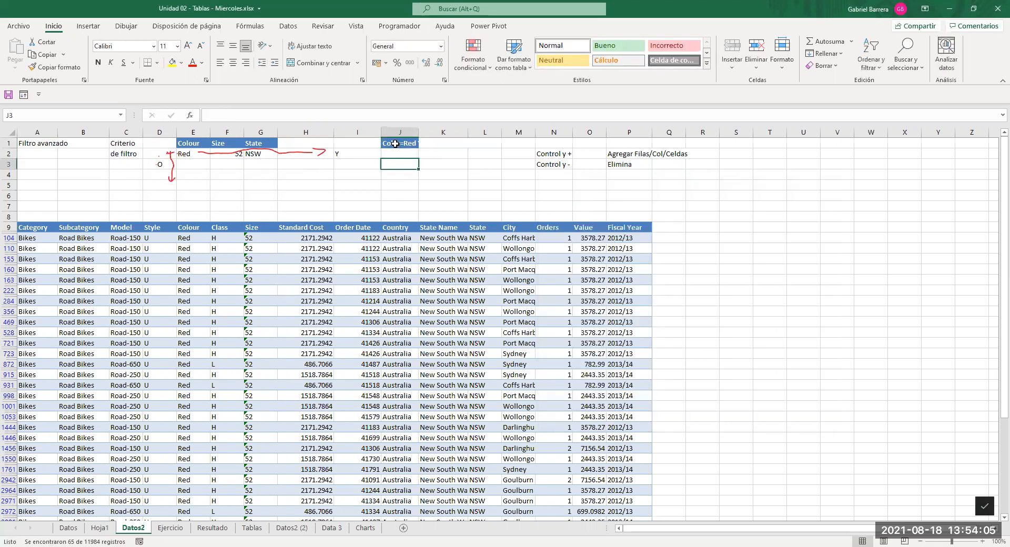
{"action": "left_click_drag", "start_coordinate": [407, 144], "coordinate": [535, 141]}
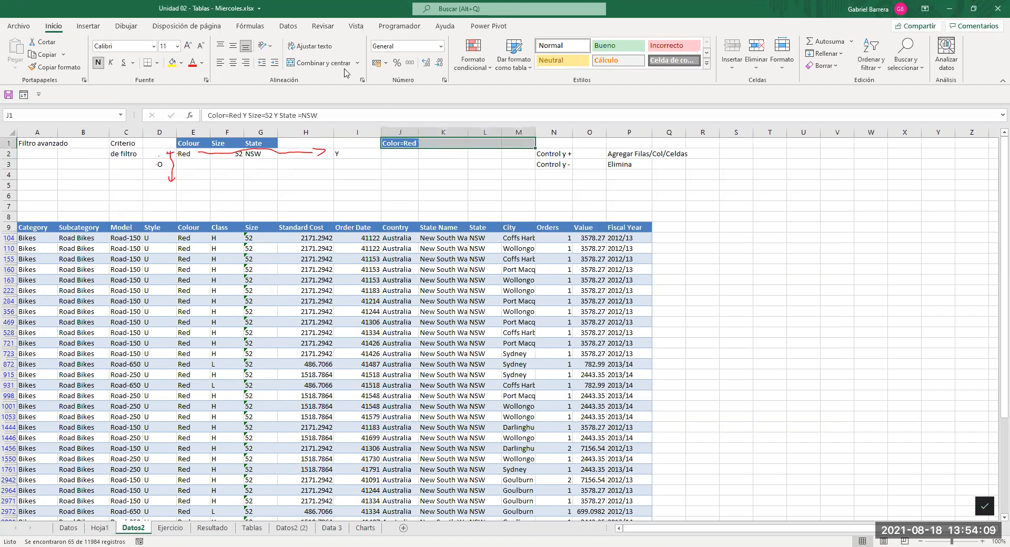
{"action": "left_click", "coordinate": [397, 188]}
{"action": "left_click", "coordinate": [389, 145]}
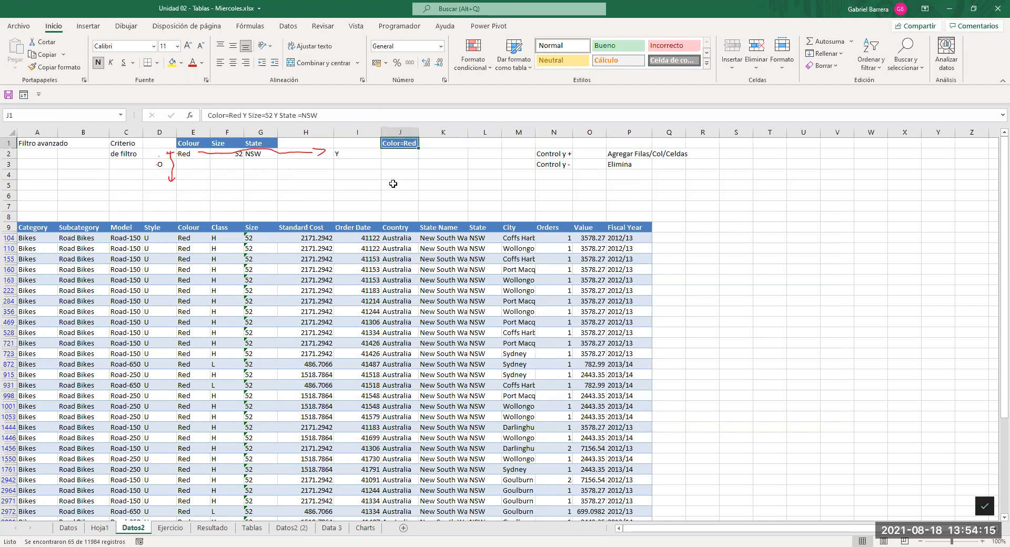
{"action": "key", "text": "ctrl+1"}
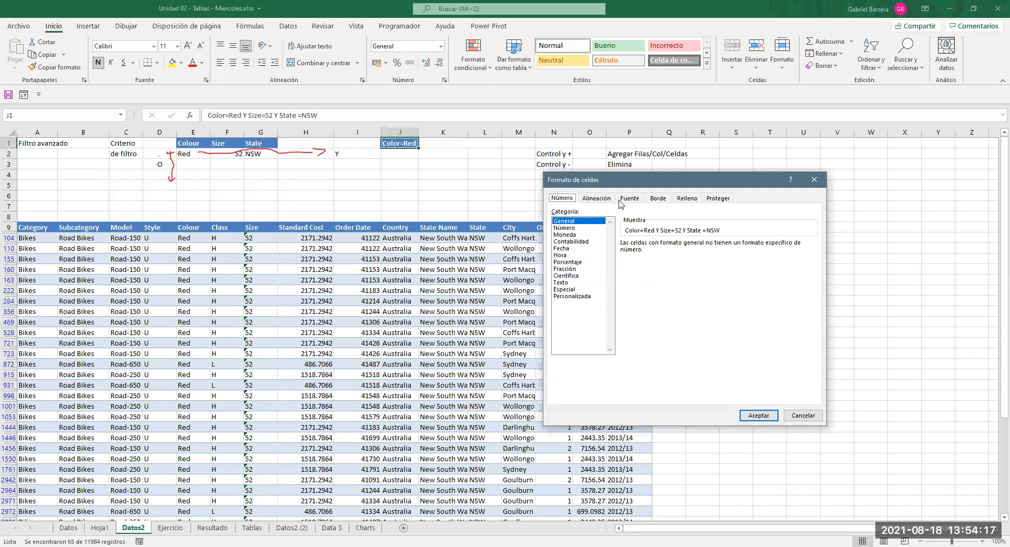
{"action": "left_click", "coordinate": [595, 199]}
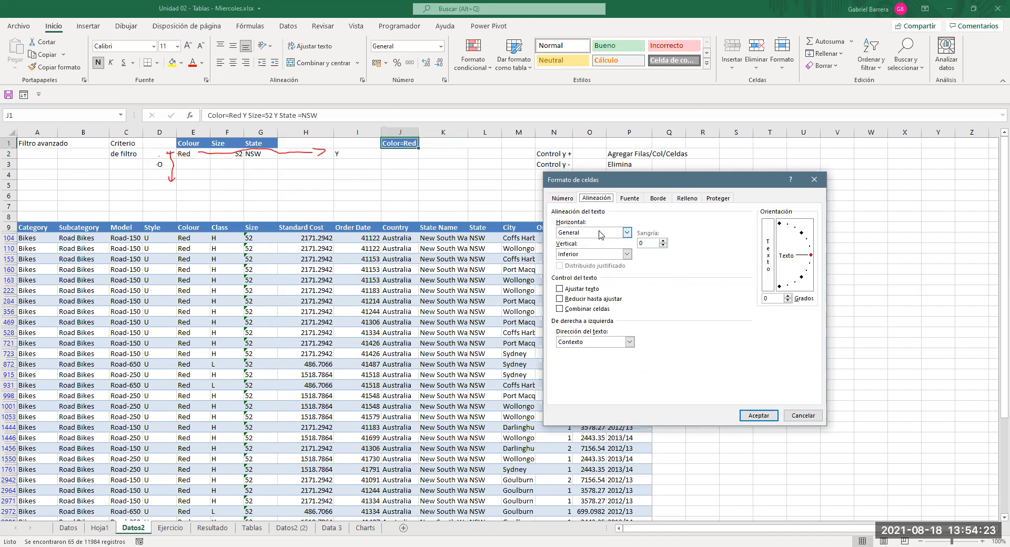
{"action": "key", "text": "Escape"}
{"action": "left_click", "coordinate": [467, 144]}
{"action": "left_click", "coordinate": [472, 144]}
{"action": "left_click_drag", "start_coordinate": [453, 143], "coordinate": [511, 140]}
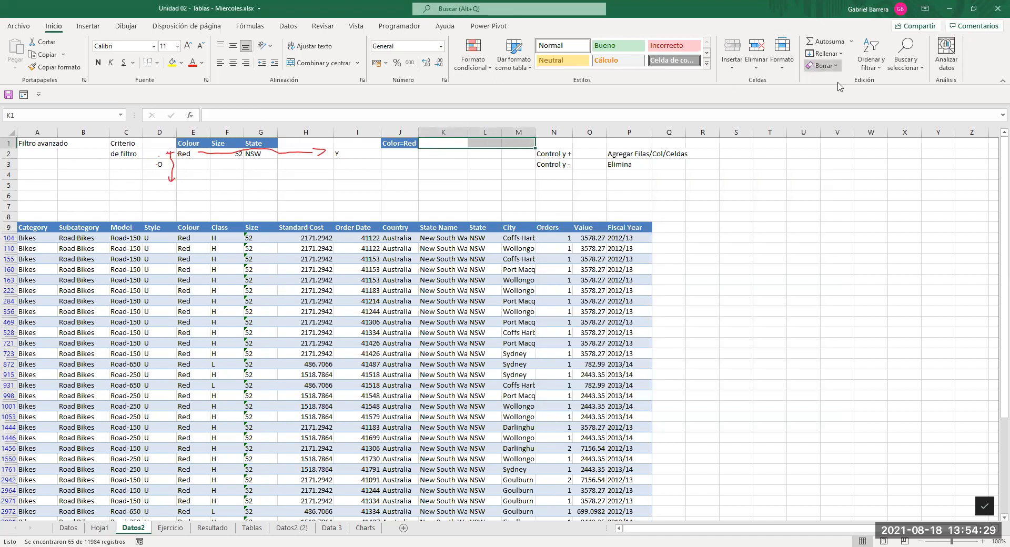
Turn on text wrapping in the cell format of J1.
{"action": "left_click", "coordinate": [409, 143]}
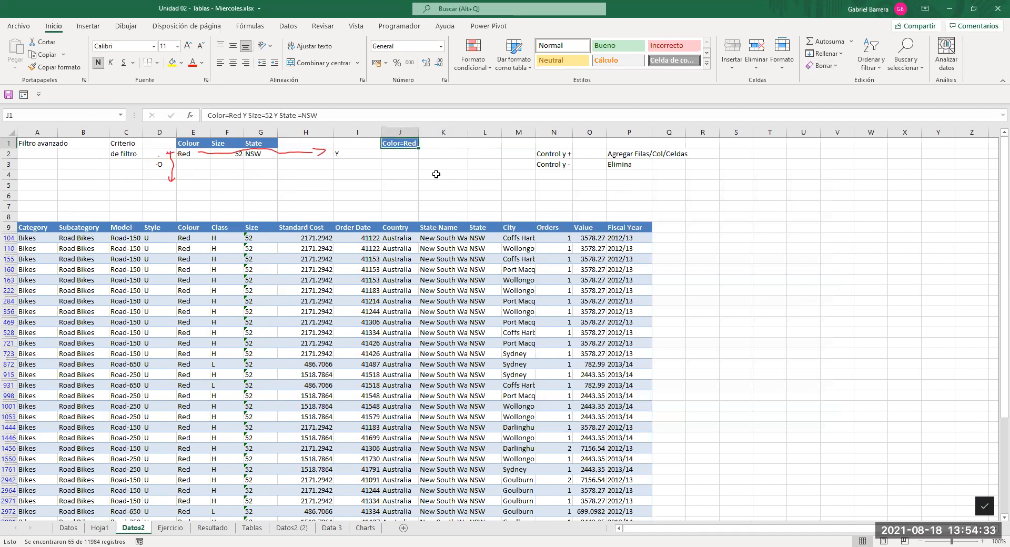
{"action": "key", "text": "ctrl+1"}
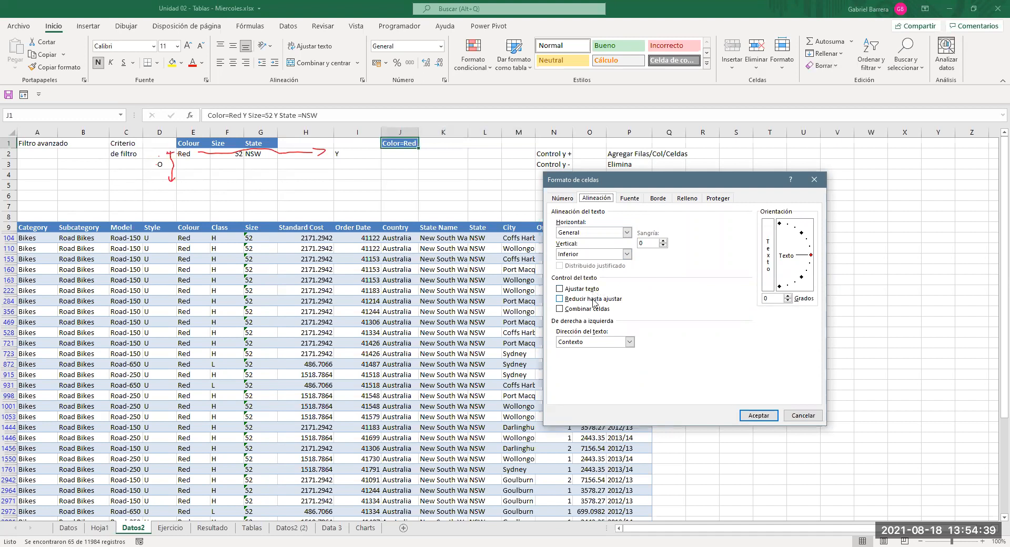
{"action": "left_click", "coordinate": [593, 290]}
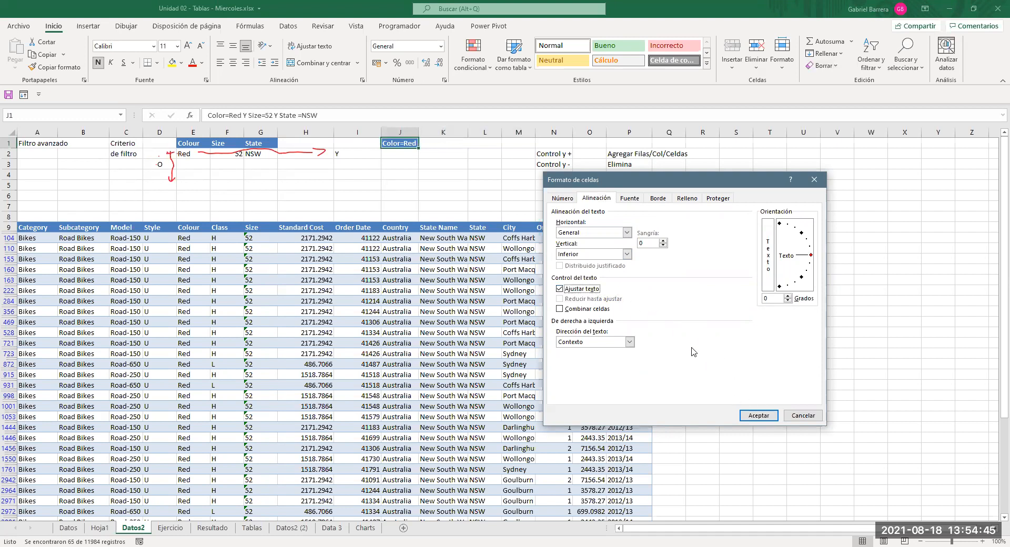
{"action": "left_click", "coordinate": [759, 416]}
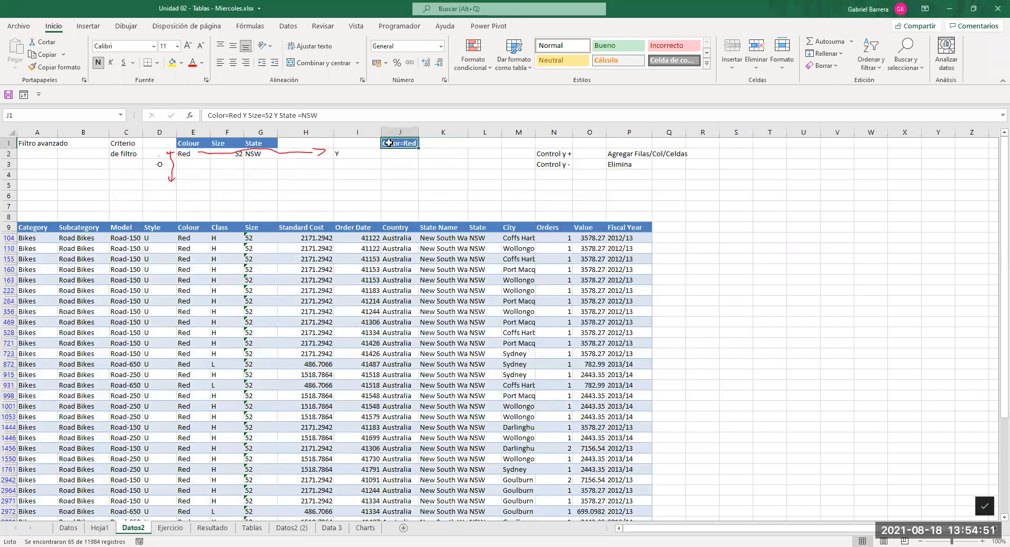
Merge and centre the condition text across J1:M1.
{"action": "left_click_drag", "start_coordinate": [503, 146], "coordinate": [515, 141]}
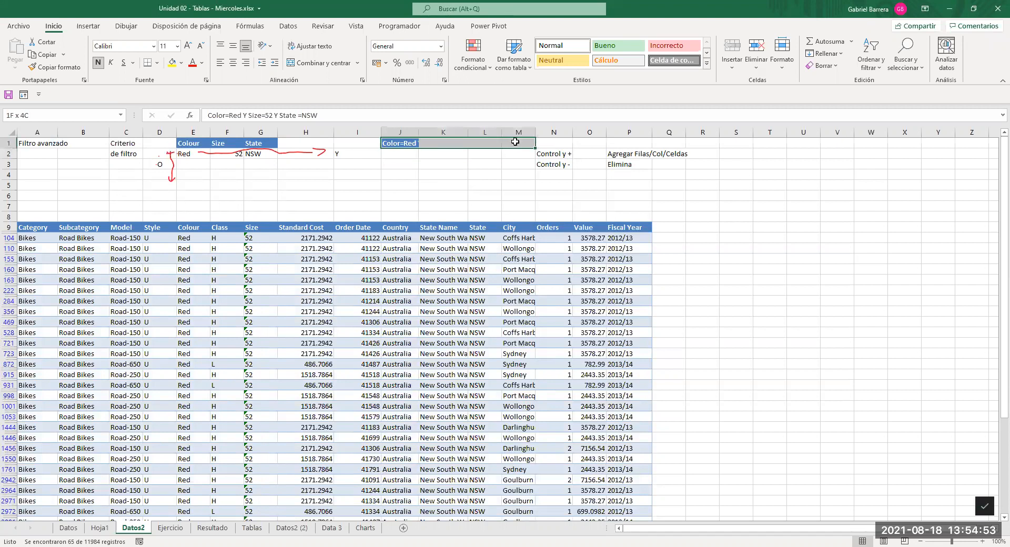
{"action": "left_click", "coordinate": [312, 63]}
{"action": "left_click", "coordinate": [399, 184]}
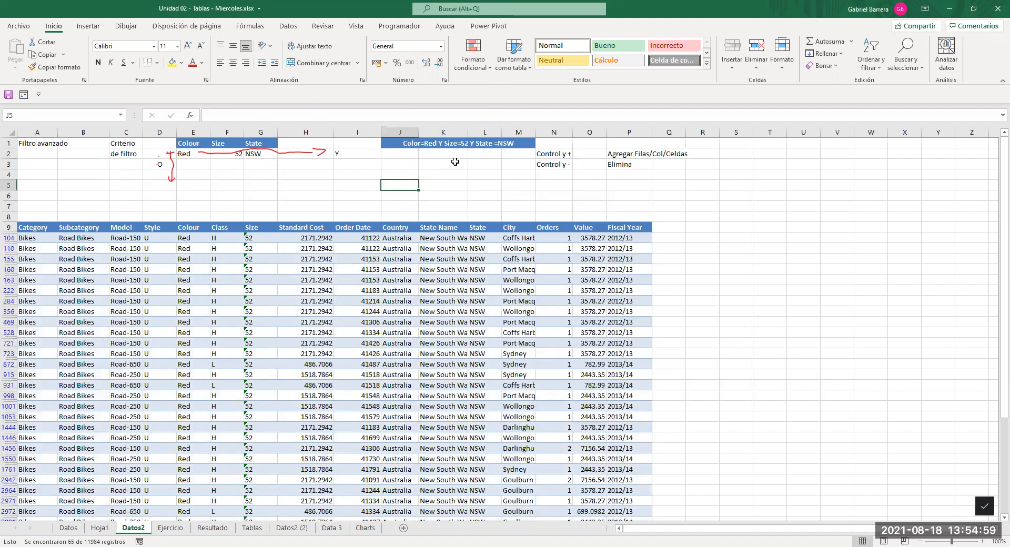
Move the Control y + and Control y - notes from N2:P3 to Q1:S2.
{"action": "left_click", "coordinate": [554, 156]}
{"action": "left_click_drag", "start_coordinate": [630, 158], "coordinate": [749, 159]}
{"action": "left_click", "coordinate": [484, 175]}
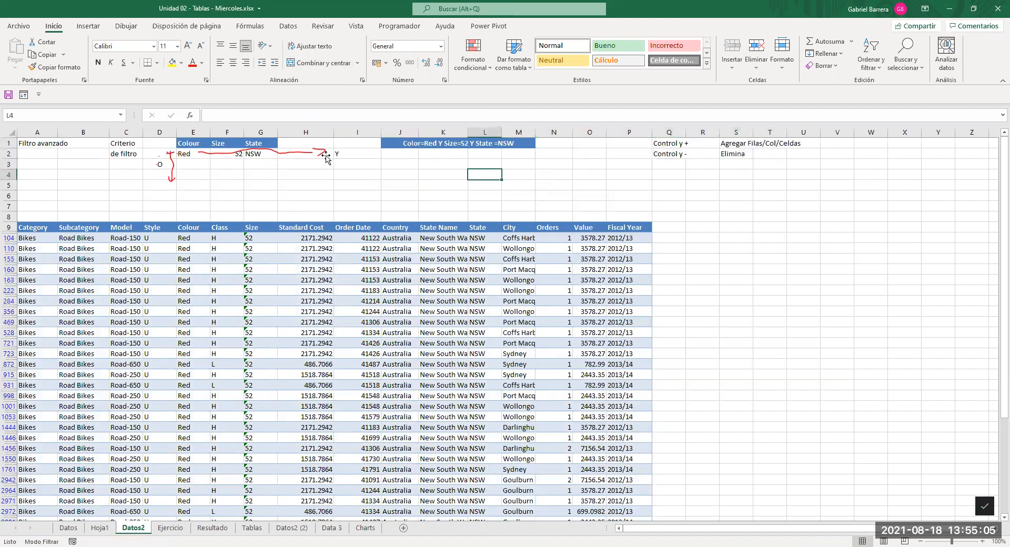
Move the merged condition text from J1:M1 down to J2:M2.
{"action": "left_click", "coordinate": [407, 145]}
{"action": "left_click_drag", "start_coordinate": [406, 149], "coordinate": [405, 160]}
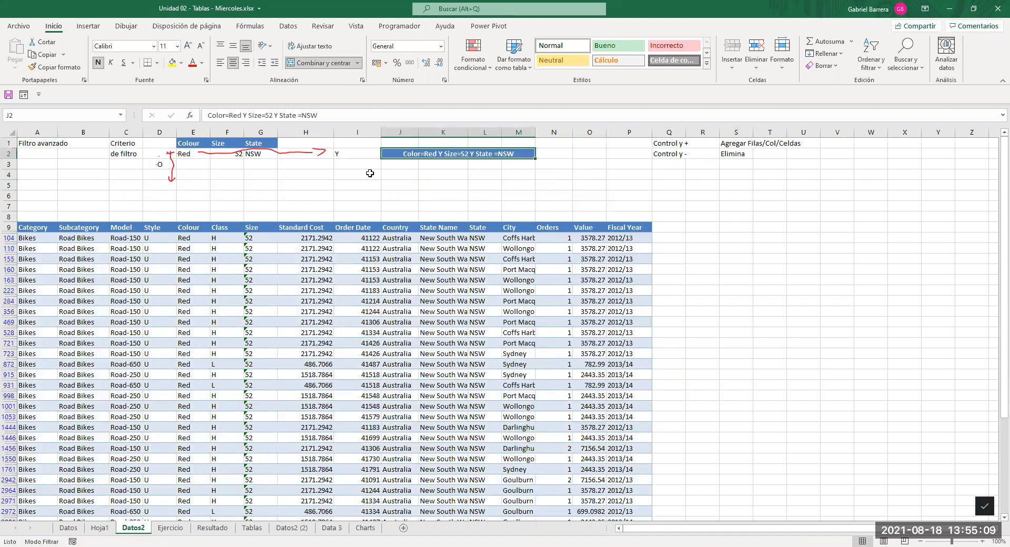
{"action": "left_click", "coordinate": [371, 173]}
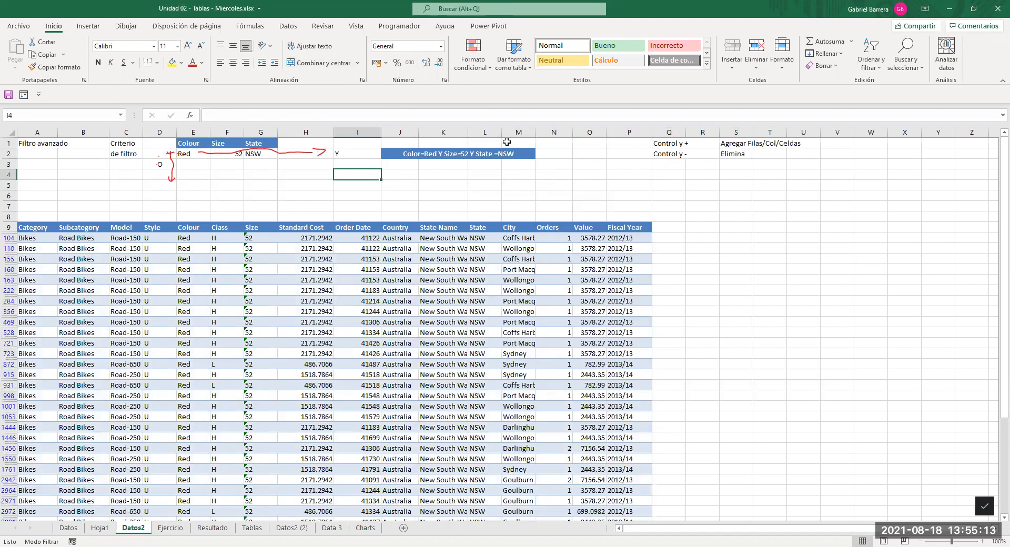
Clear the active filter so the table shows all its records.
{"action": "left_click_drag", "start_coordinate": [187, 164], "coordinate": [272, 166]}
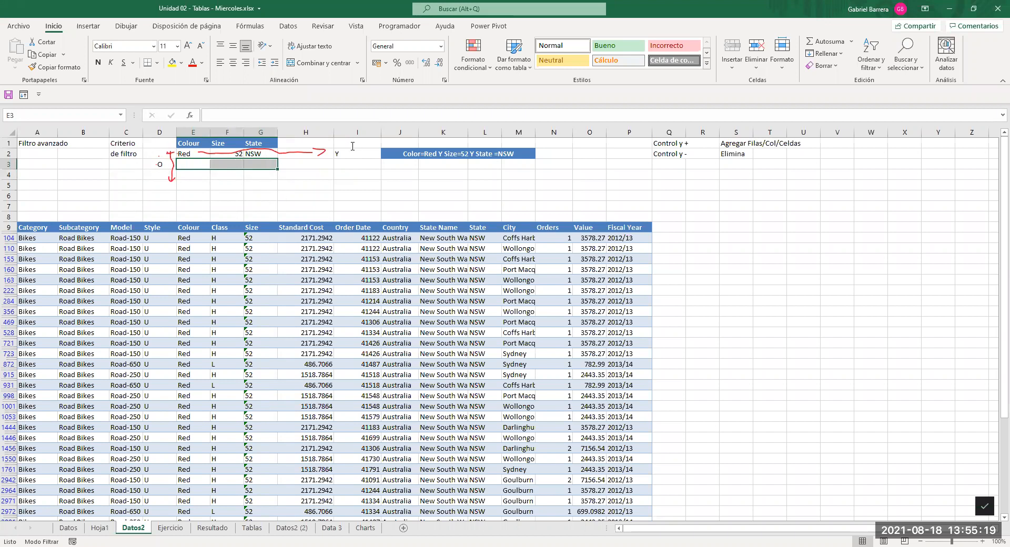
{"action": "left_click", "coordinate": [289, 27]}
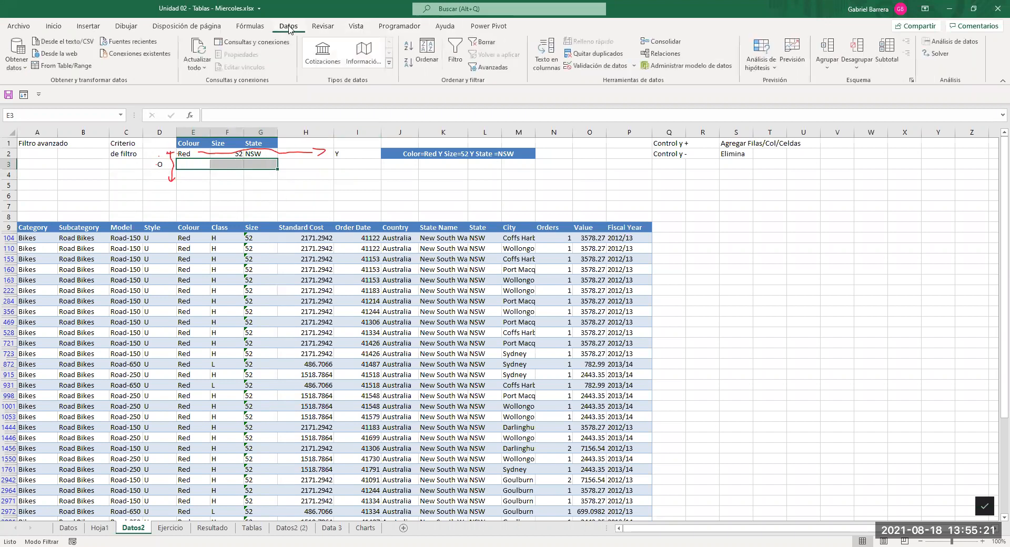
{"action": "left_click", "coordinate": [483, 42]}
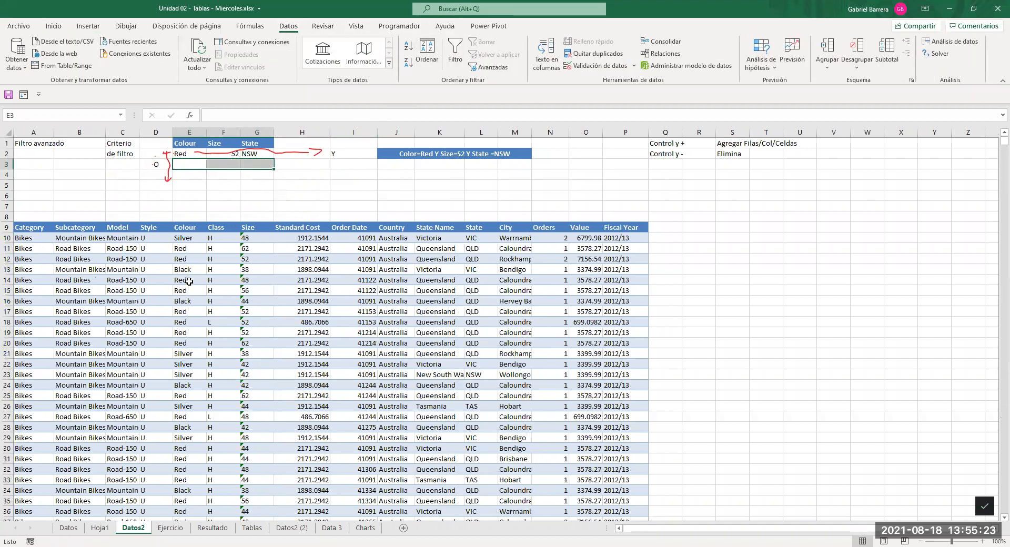
Enter a second criteria row in E3:G3 with Colour Black, Size 38 and State VIC.
{"action": "left_click", "coordinate": [196, 162]}
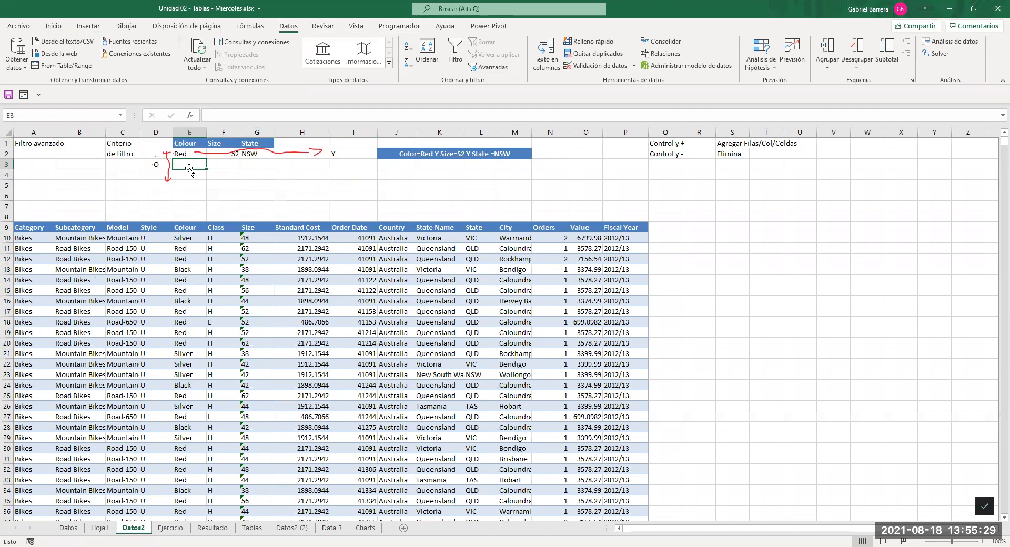
{"action": "type", "text": "Black"}
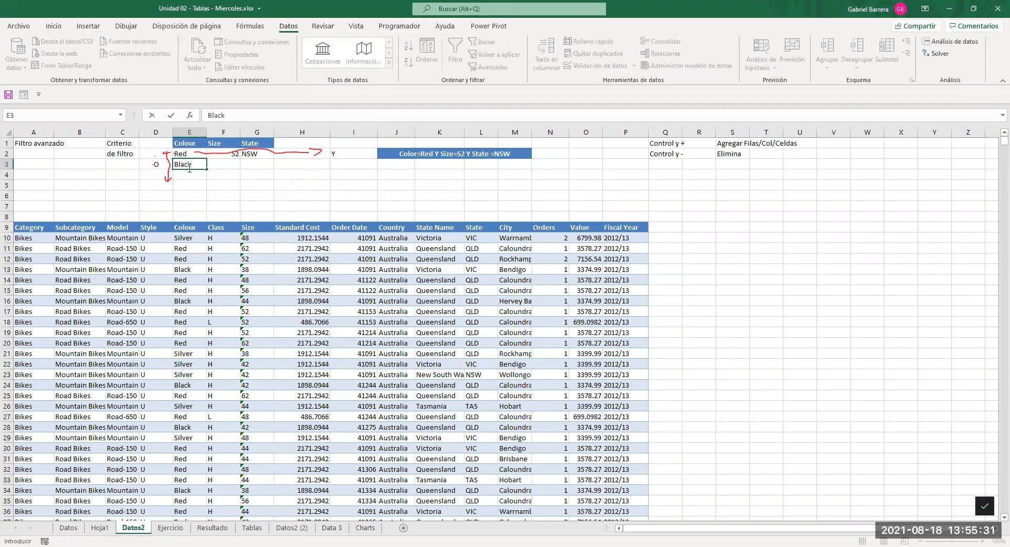
{"action": "key", "text": "Tab"}
{"action": "type", "text": "38"}
{"action": "key", "text": "Tab"}
{"action": "type", "text": "VIC"}
{"action": "key", "text": "Return"}
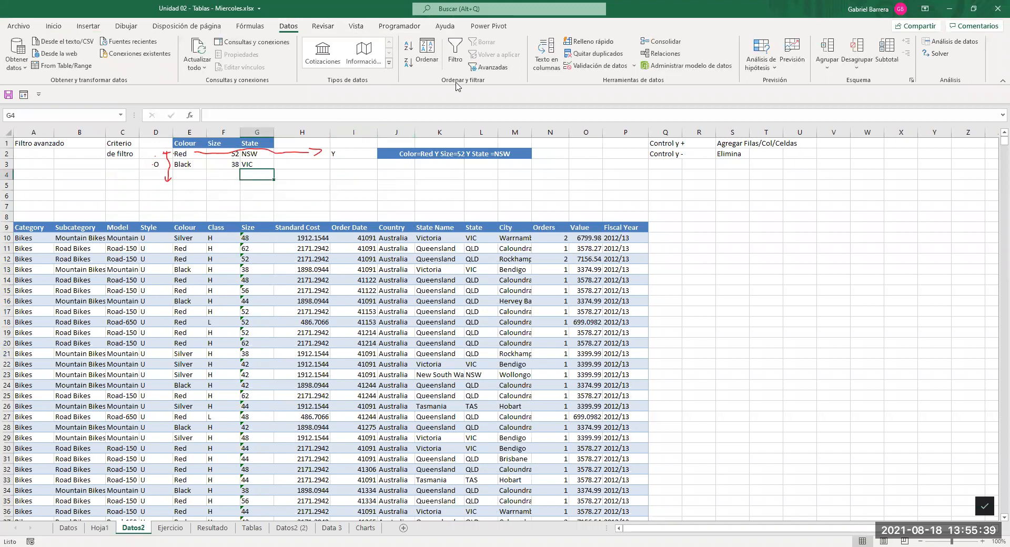
Apply an advanced filter to the table in place, with the criteria range extended to E1:G3.
{"action": "left_click", "coordinate": [419, 248]}
{"action": "left_click", "coordinate": [491, 68]}
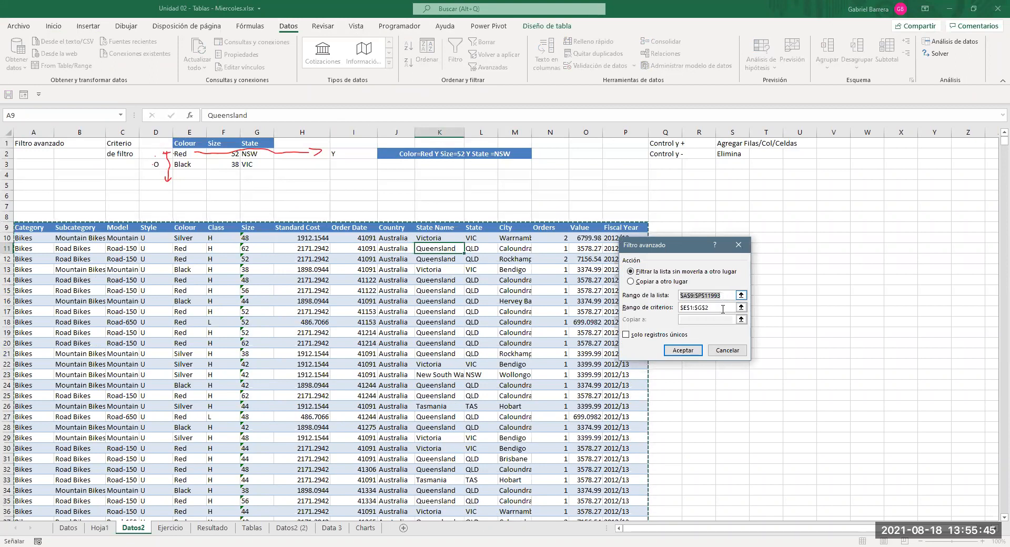
{"action": "left_click", "coordinate": [723, 309]}
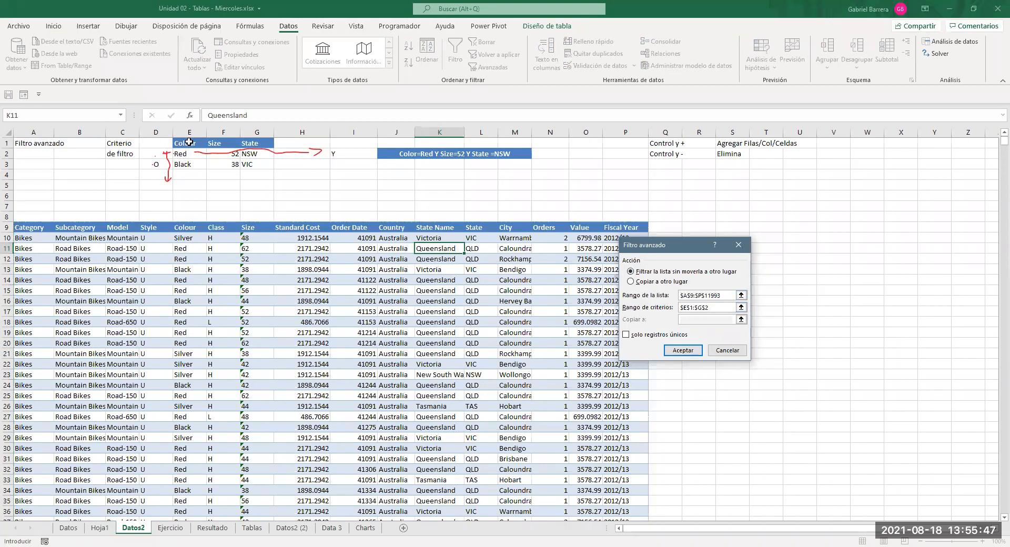
{"action": "left_click_drag", "start_coordinate": [189, 142], "coordinate": [245, 163]}
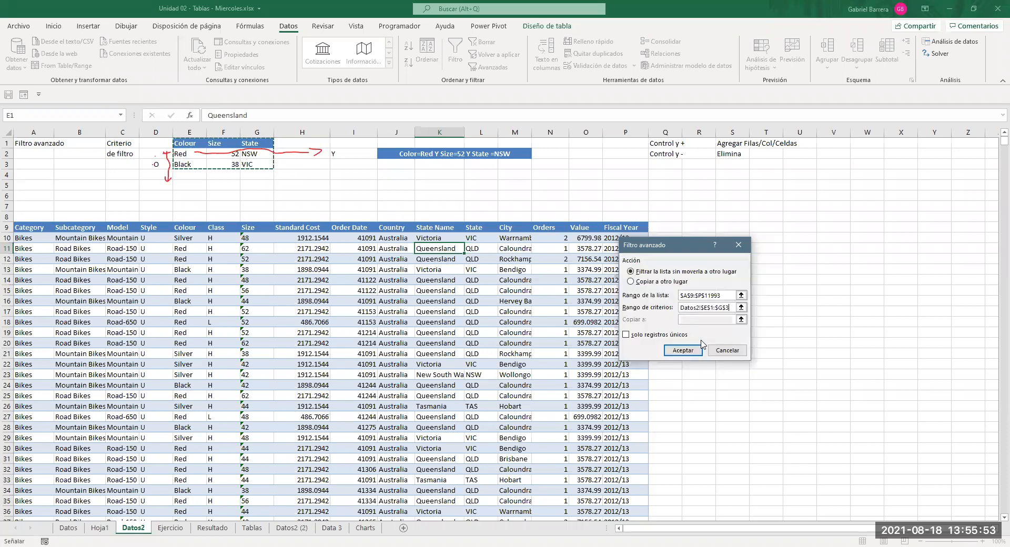
{"action": "left_click", "coordinate": [688, 351]}
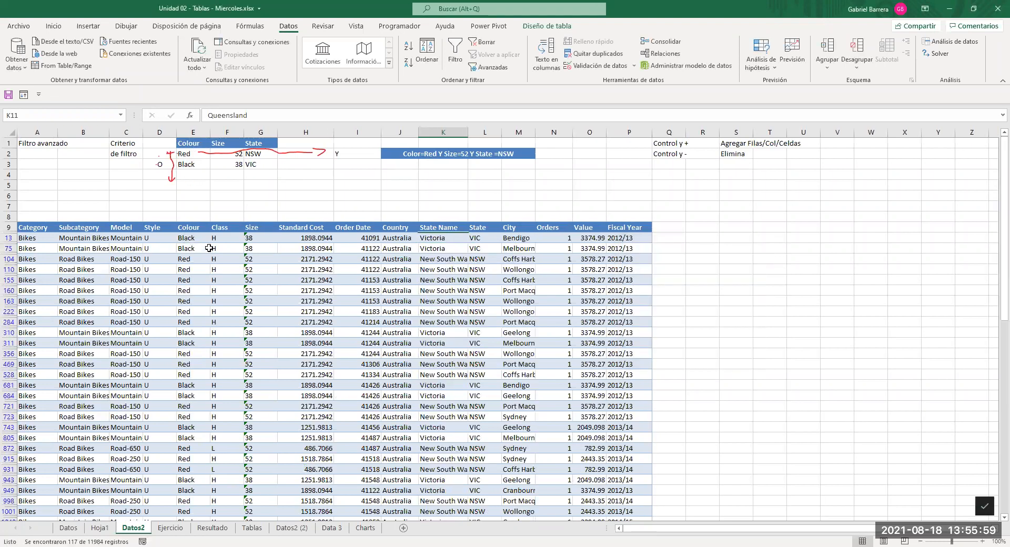
Compare the Colour, Size and State values of the filtered rows with the two criteria rows.
{"action": "left_click_drag", "start_coordinate": [194, 240], "coordinate": [195, 358]}
{"action": "left_click", "coordinate": [185, 239]}
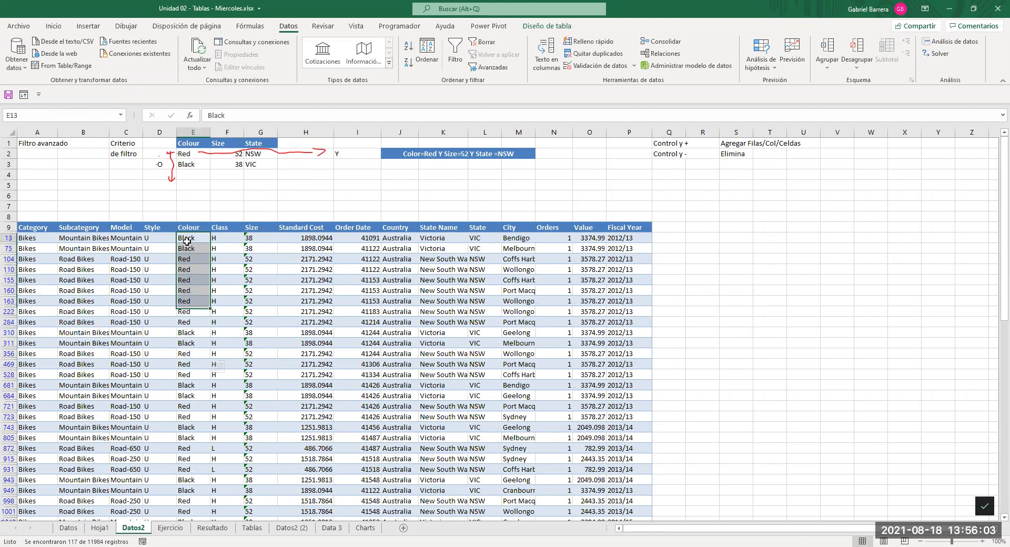
{"action": "left_click", "coordinate": [246, 250]}
{"action": "left_click", "coordinate": [476, 247]}
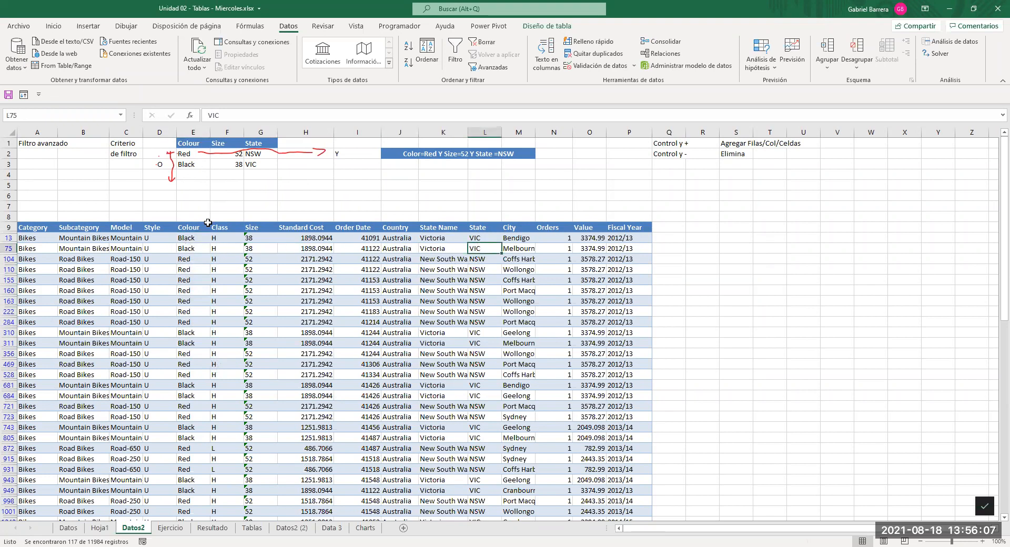
{"action": "left_click", "coordinate": [180, 240]}
{"action": "left_click", "coordinate": [256, 237], "text": "ctrl"}
{"action": "left_click", "coordinate": [459, 240], "text": "ctrl"}
{"action": "left_click", "coordinate": [480, 238], "text": "ctrl"}
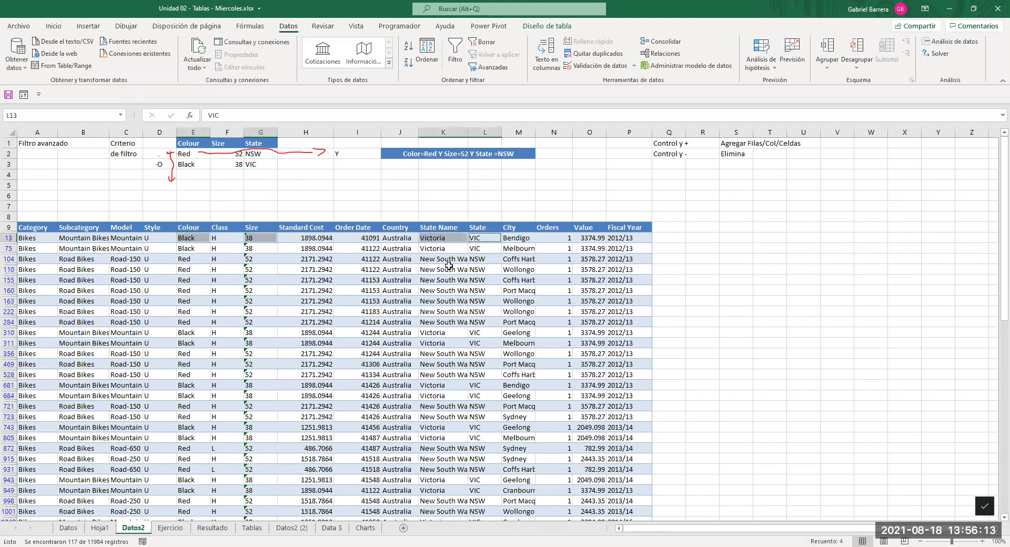
{"action": "left_click", "coordinate": [199, 262]}
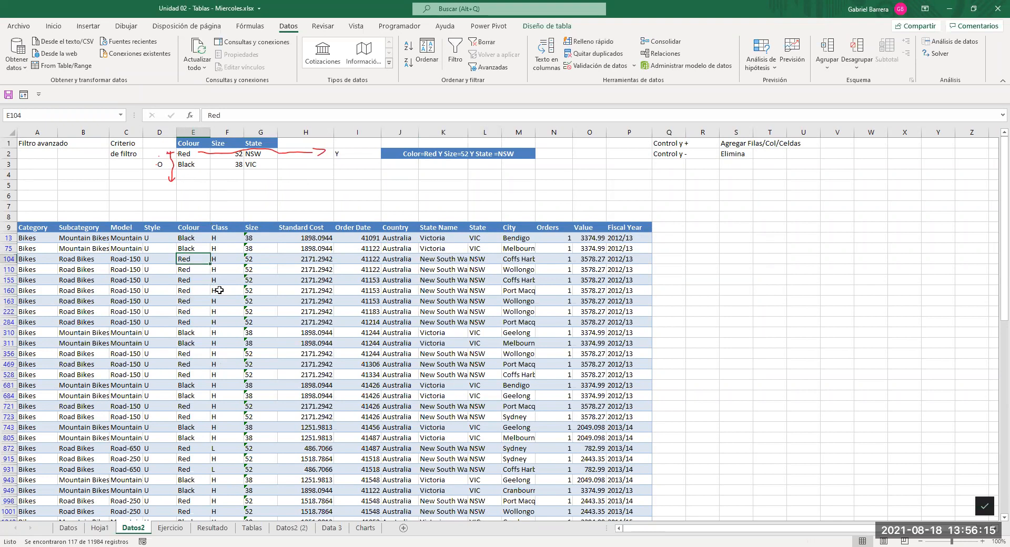
{"action": "left_click", "coordinate": [271, 260], "text": "ctrl"}
{"action": "left_click", "coordinate": [485, 259], "text": "ctrl"}
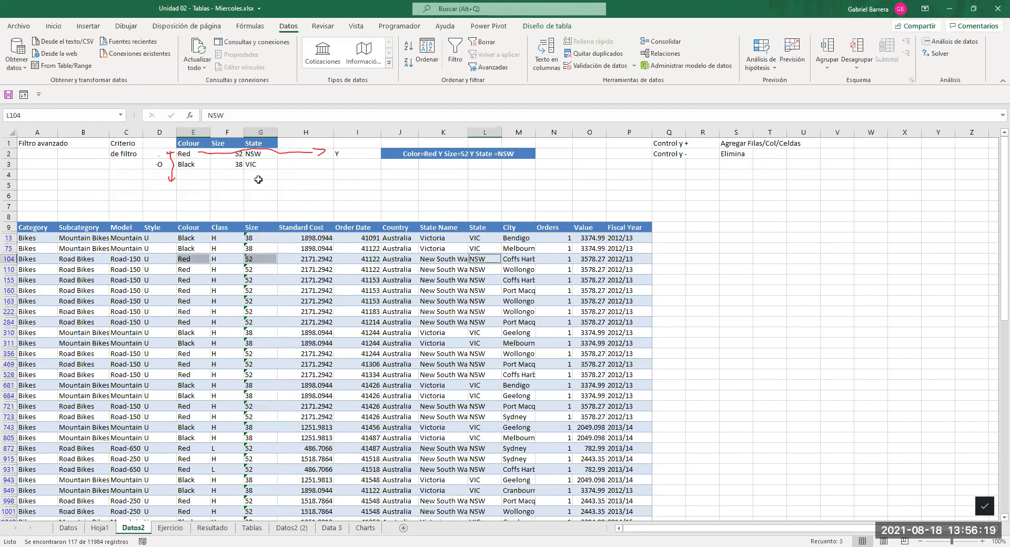
{"action": "left_click", "coordinate": [181, 153]}
{"action": "left_click", "coordinate": [261, 196]}
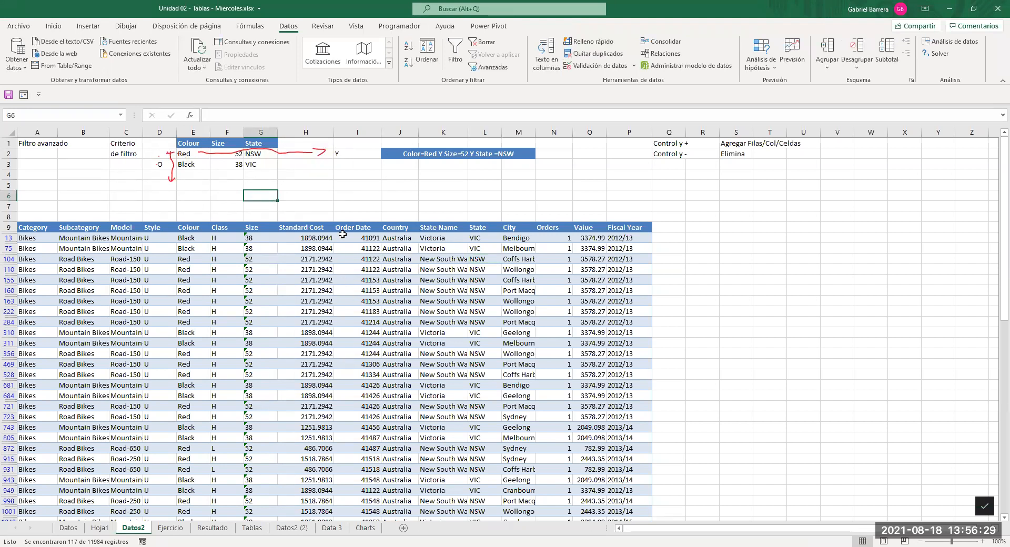
{"action": "left_click", "coordinate": [363, 311]}
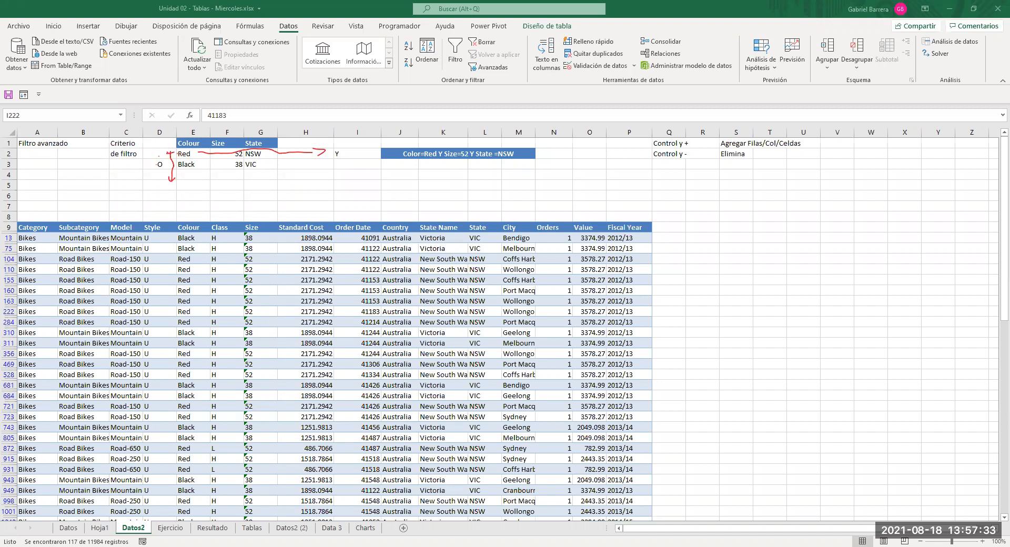
{"action": "left_click", "coordinate": [290, 30]}
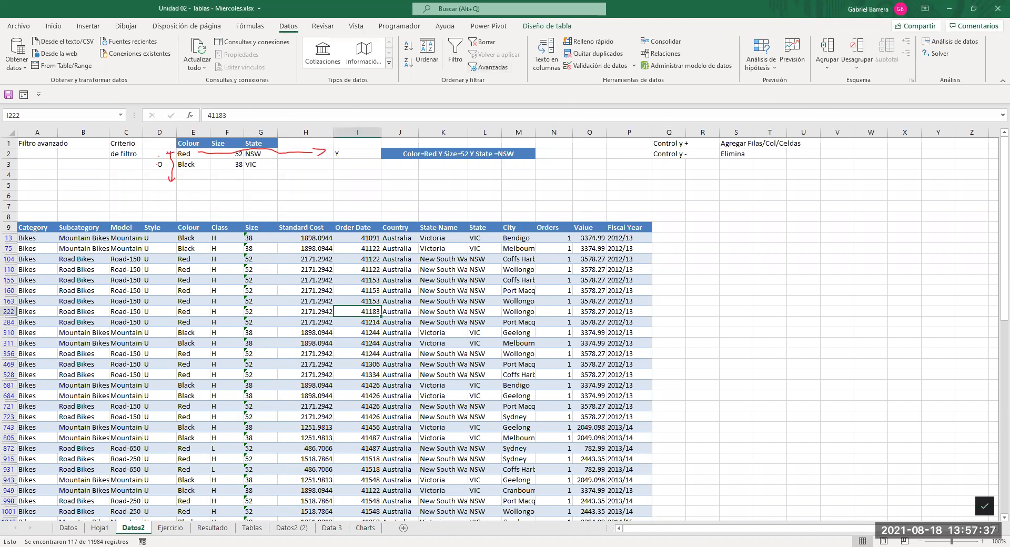
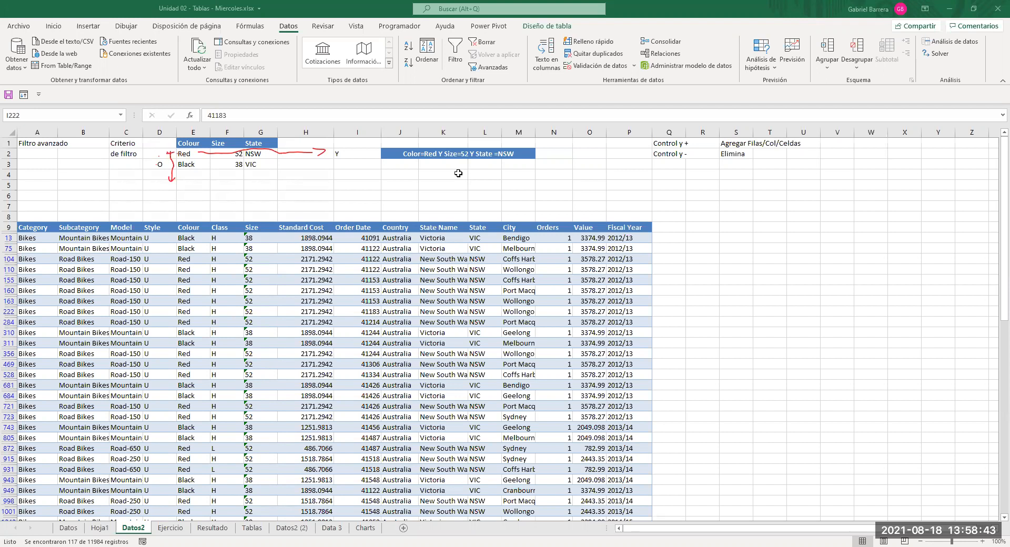
{"action": "left_click", "coordinate": [412, 172]}
{"action": "key", "text": "Right"}
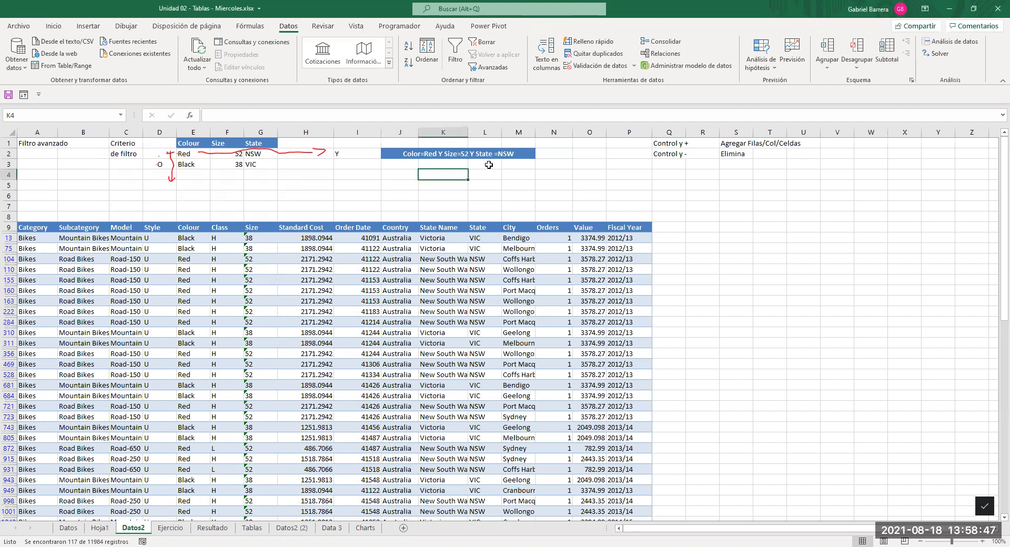
{"action": "left_click", "coordinate": [404, 164]}
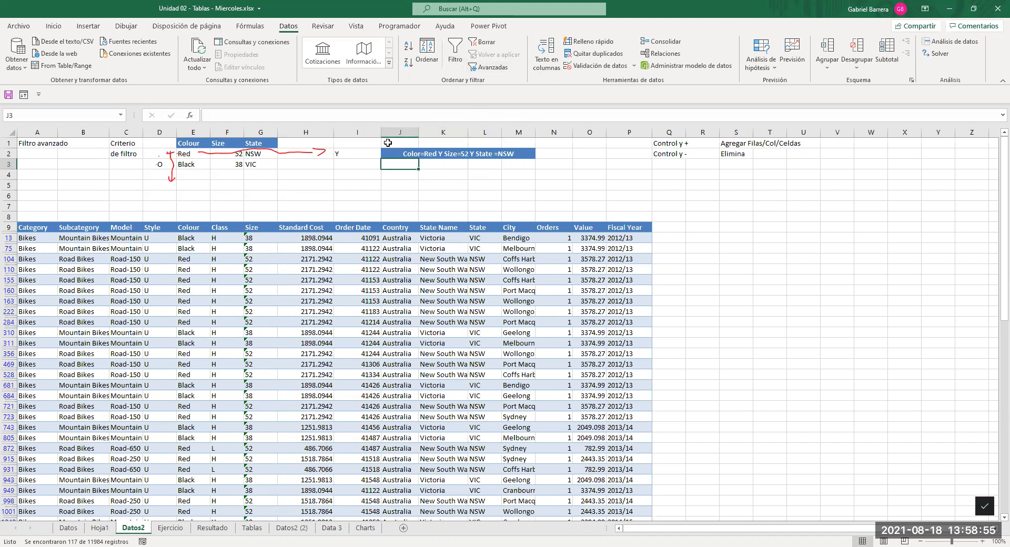
{"action": "left_click", "coordinate": [195, 172]}
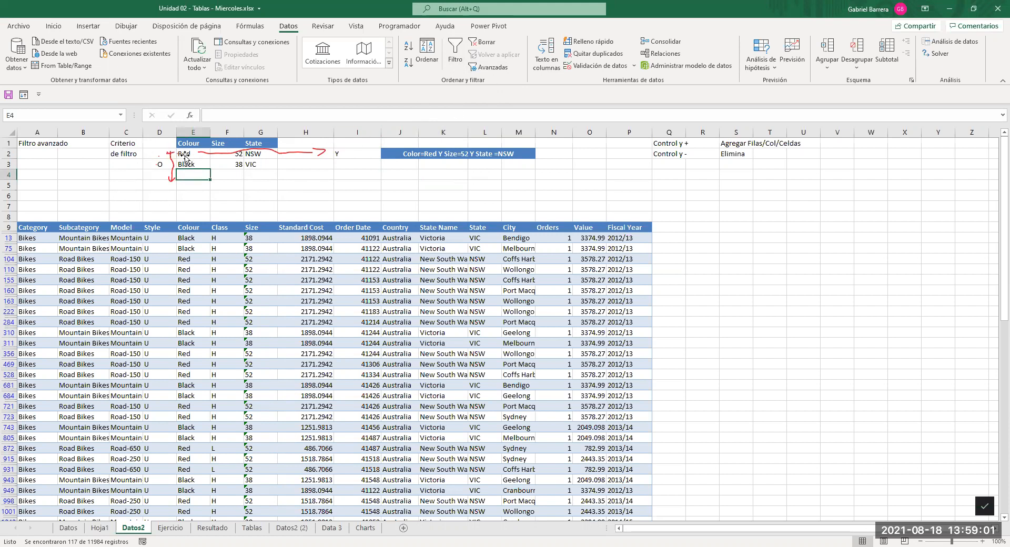
{"action": "left_click", "coordinate": [213, 152]}
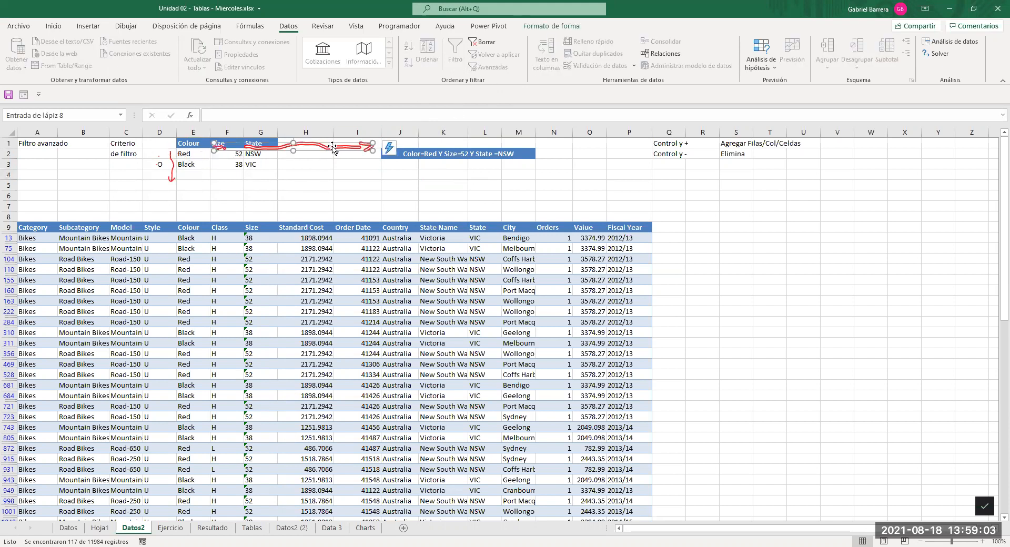
{"action": "left_click", "coordinate": [308, 173]}
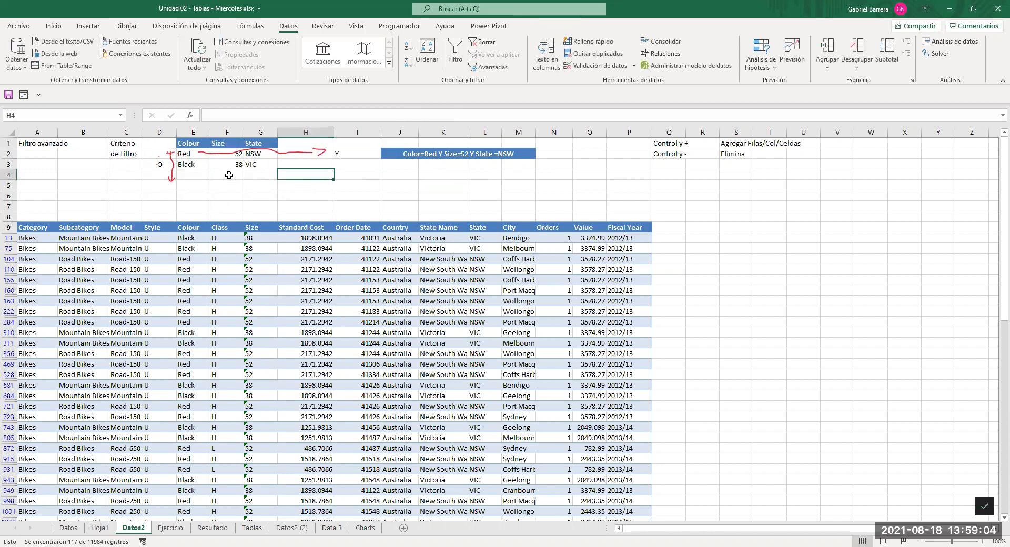
{"action": "left_click", "coordinate": [186, 154]}
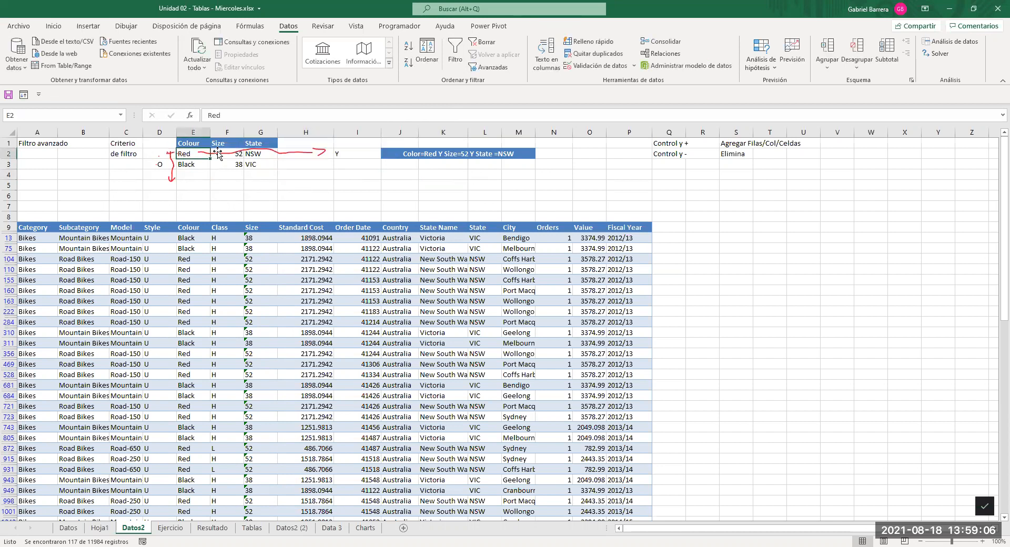
{"action": "left_click", "coordinate": [274, 154]}
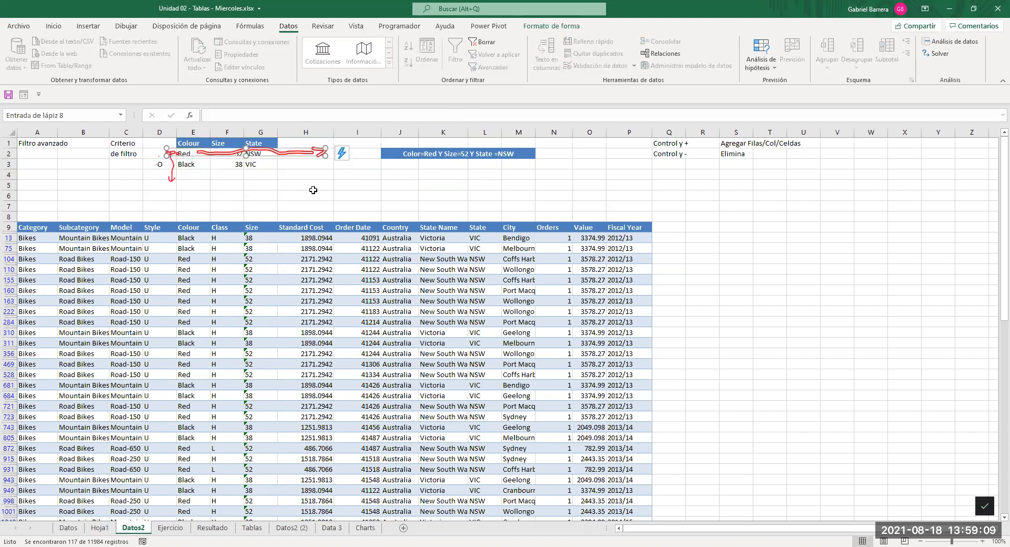
{"action": "left_click", "coordinate": [285, 179]}
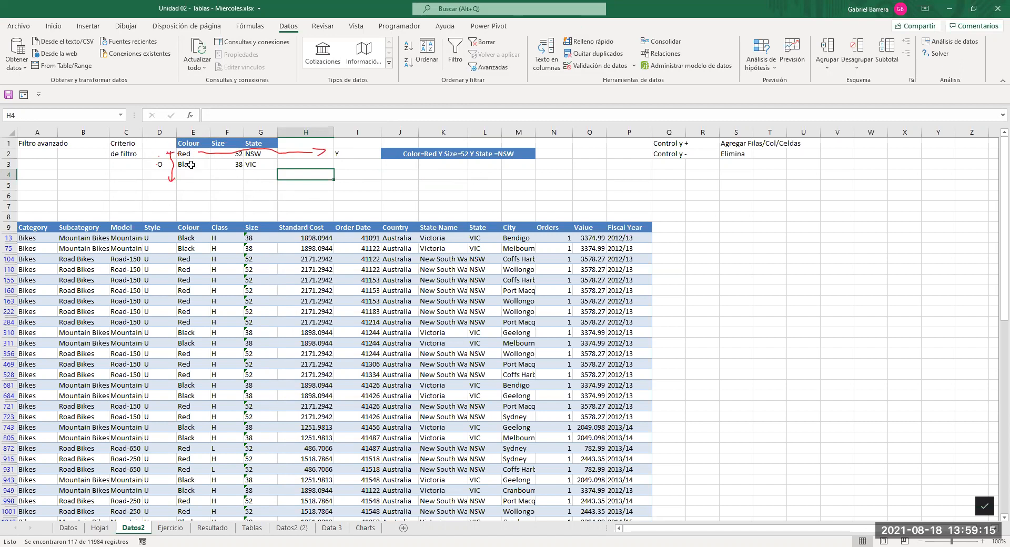
Change the Black criteria row to Size 52 and empty its State cell G3.
{"action": "left_click", "coordinate": [236, 164]}
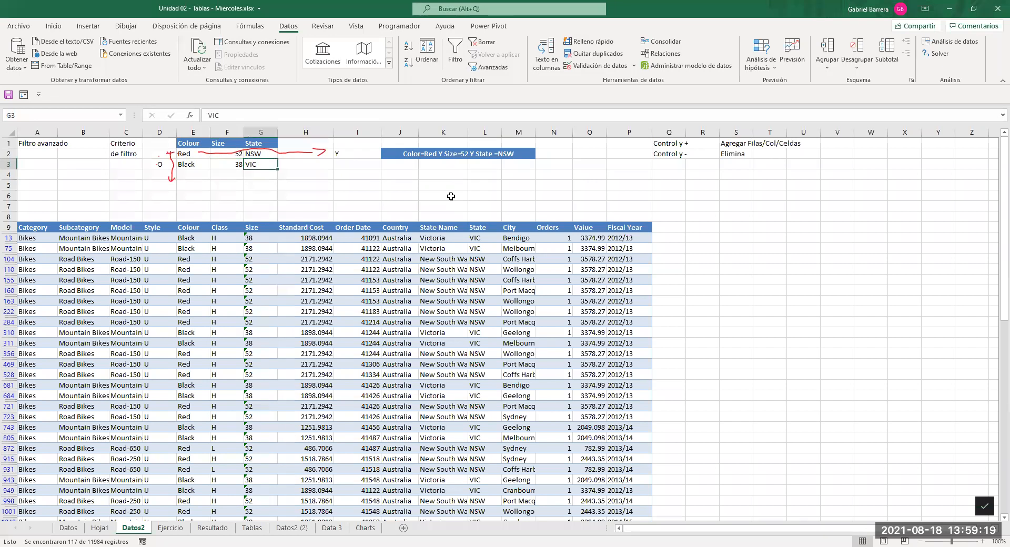
{"action": "type", "text": "52"}
{"action": "key", "text": "Tab"}
{"action": "key", "text": "BackSpace"}
{"action": "key", "text": "Return"}
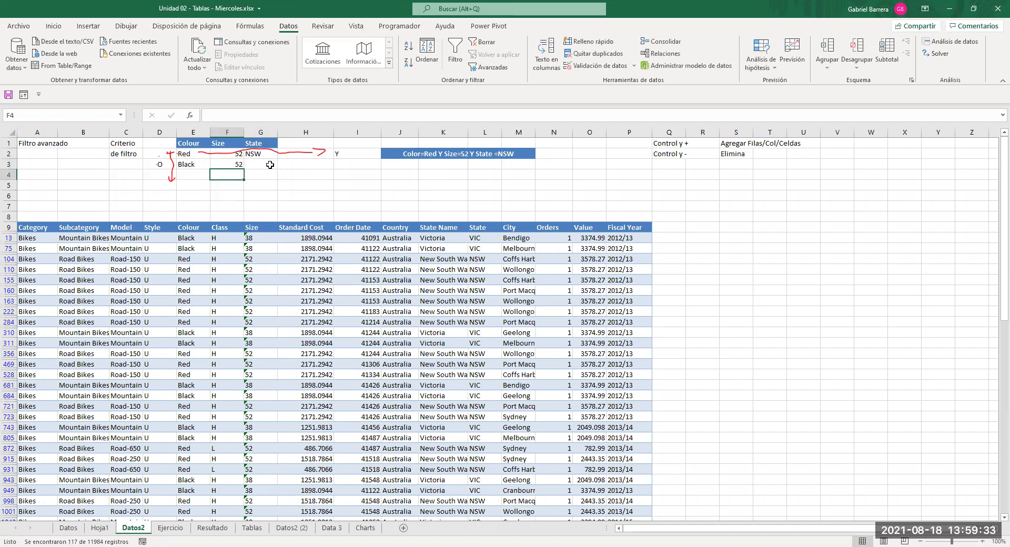
Apply the advanced filter to the table in place using the edited criteria range E1:G3.
{"action": "left_click", "coordinate": [331, 270]}
{"action": "left_click", "coordinate": [493, 67]}
{"action": "left_click", "coordinate": [682, 350]}
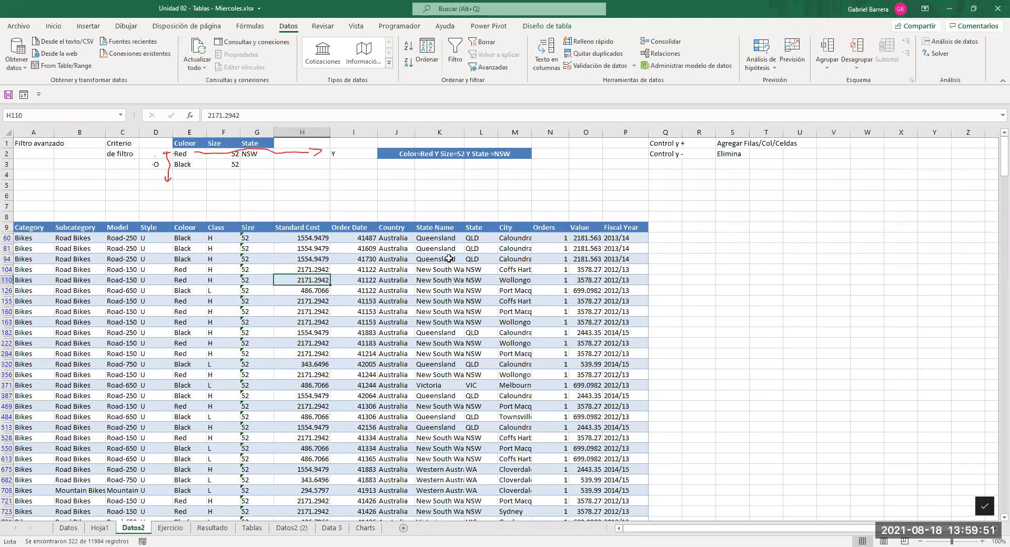
Clear the filter and reapply the advanced filter with the same criteria range E1:G3.
{"action": "left_click", "coordinate": [483, 42]}
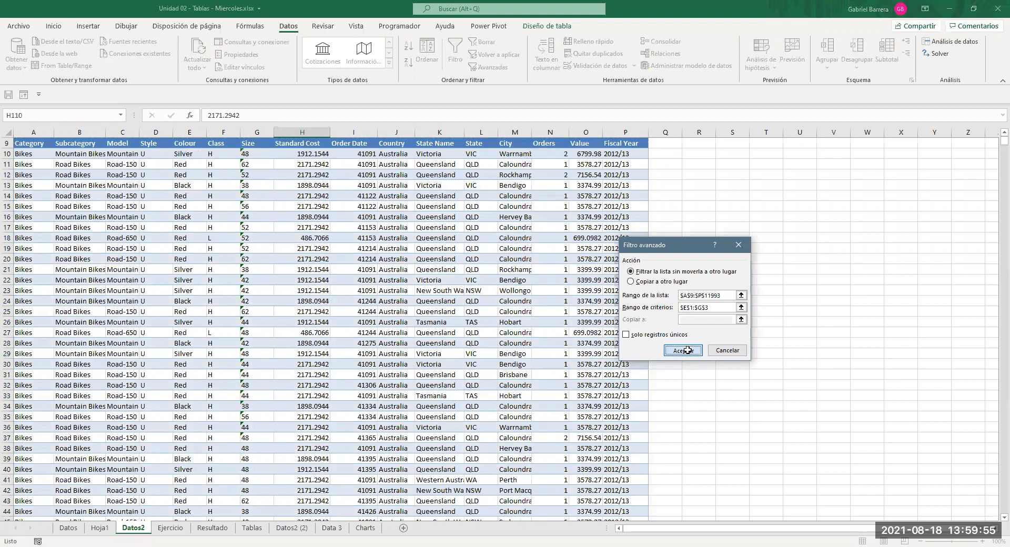
{"action": "key", "text": "Return"}
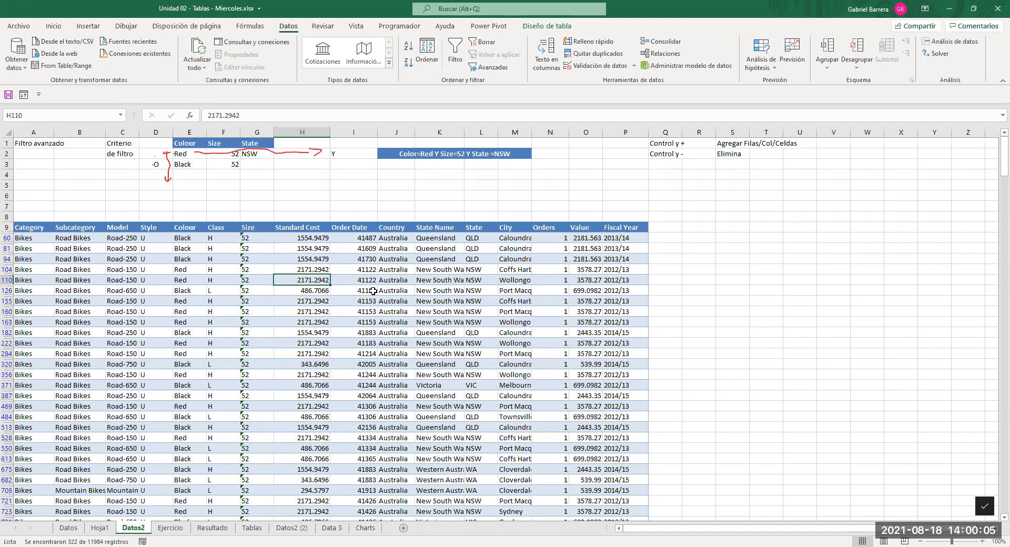
{"action": "left_click", "coordinate": [295, 293]}
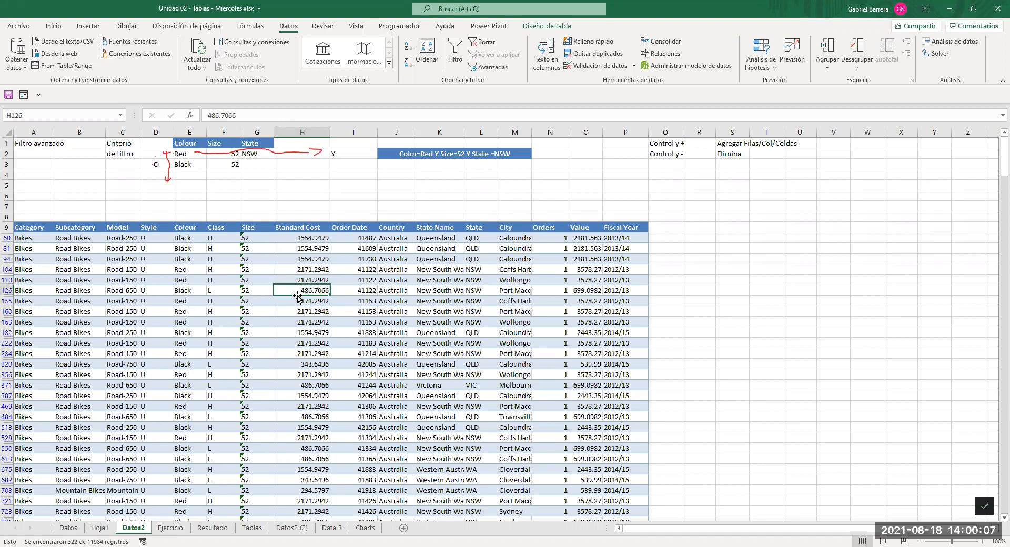
Check the filtered Black and Red rows' Colour, Size and State values against the two criteria rows.
{"action": "left_click", "coordinate": [179, 241]}
{"action": "left_click_drag", "start_coordinate": [178, 241], "coordinate": [526, 251]}
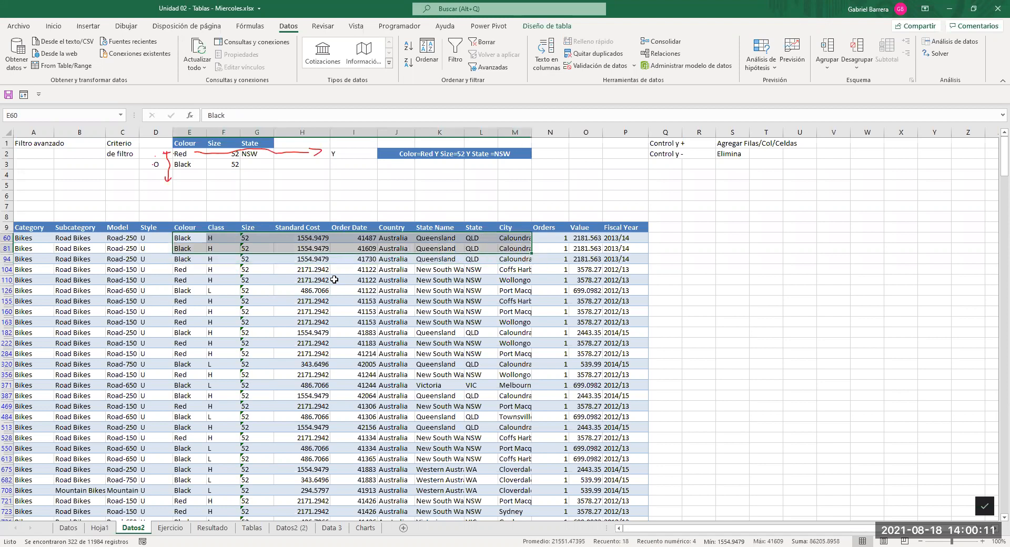
{"action": "left_click_drag", "start_coordinate": [190, 301], "coordinate": [515, 291]}
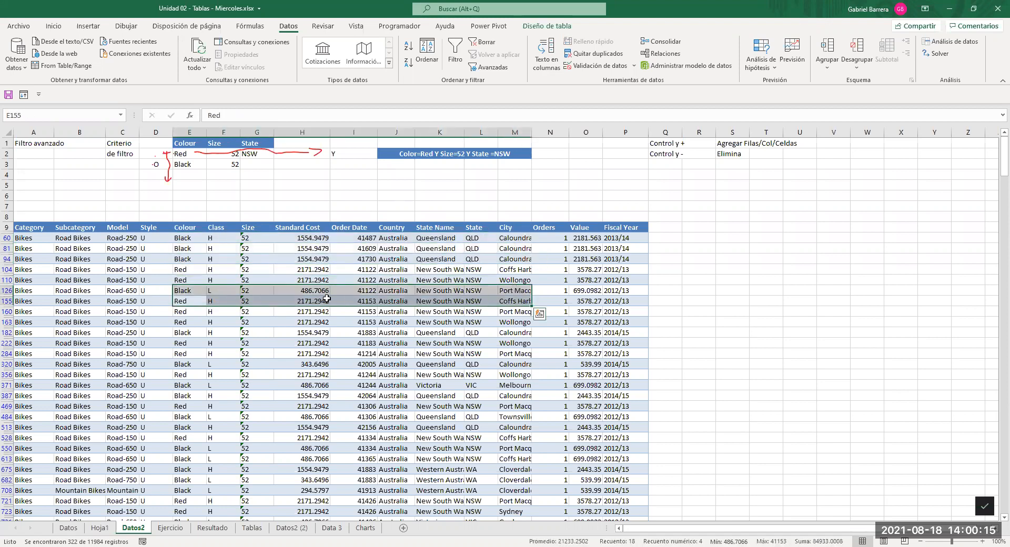
{"action": "left_click", "coordinate": [192, 302]}
{"action": "left_click", "coordinate": [268, 304]}
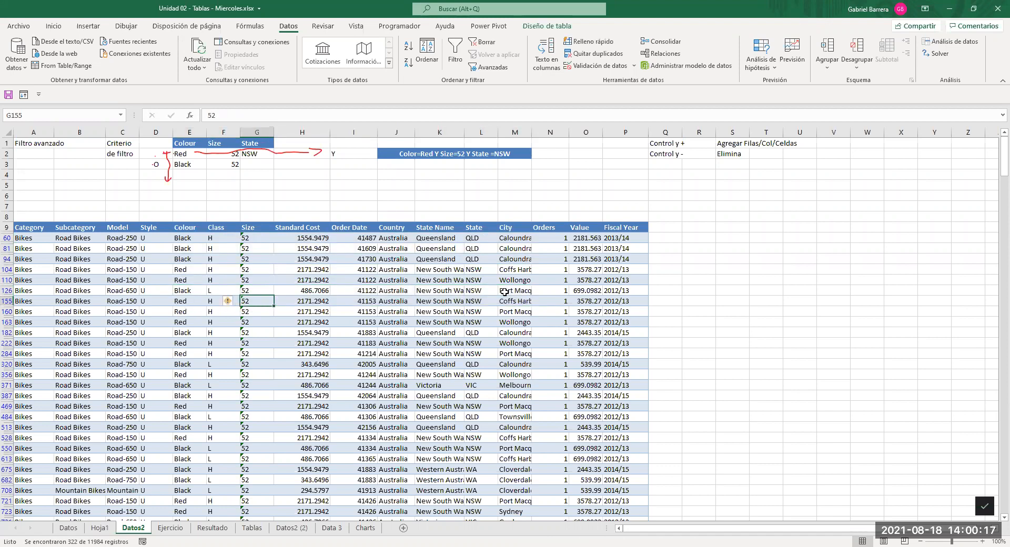
{"action": "left_click", "coordinate": [480, 302]}
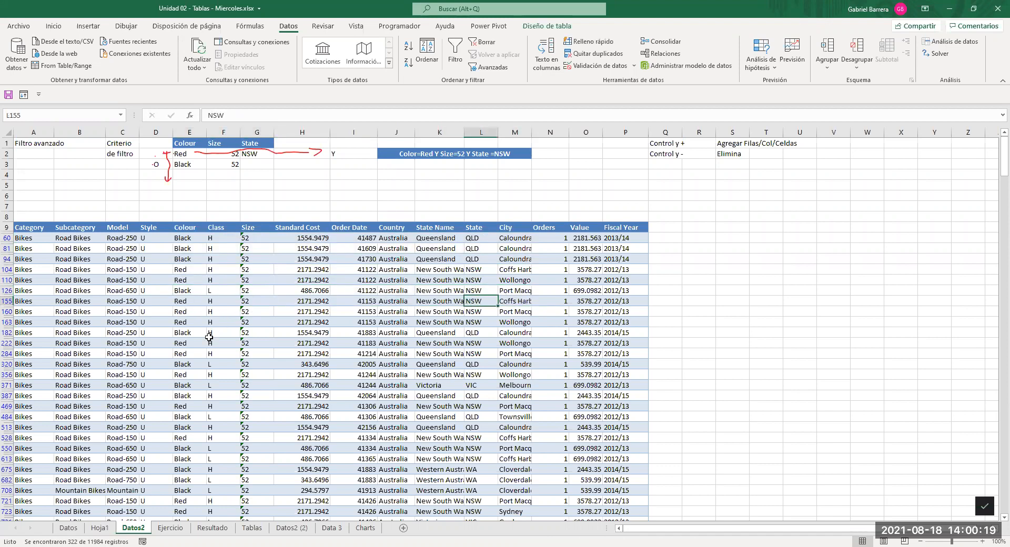
{"action": "left_click", "coordinate": [194, 344]}
{"action": "left_click", "coordinate": [467, 333]}
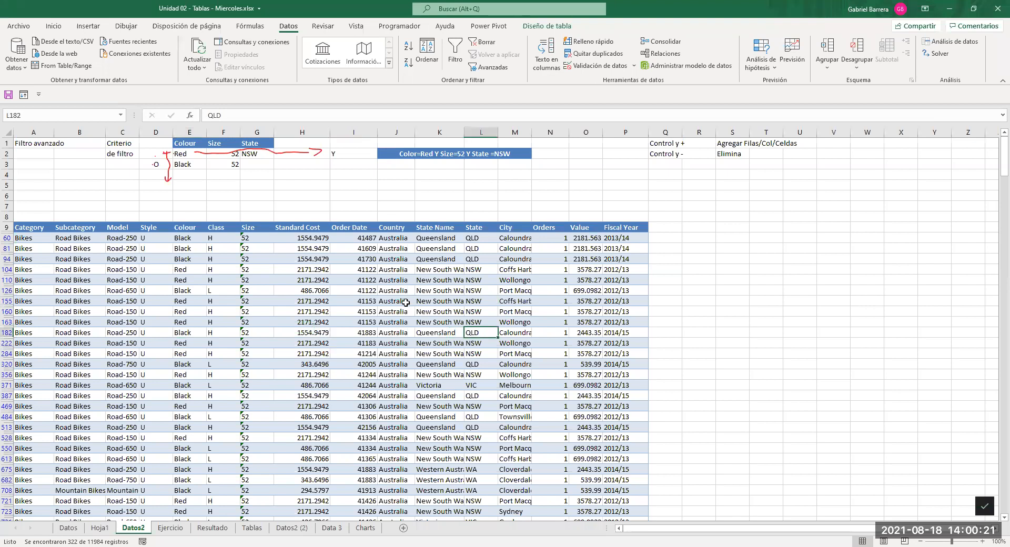
Review the criteria cells E2:G4, including the empty row below Black.
{"action": "left_click", "coordinate": [296, 143]}
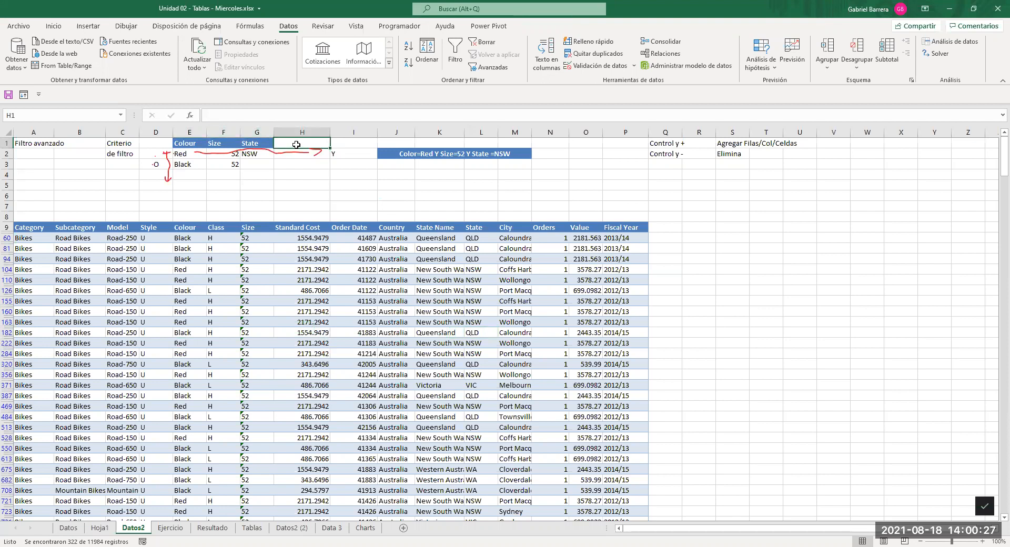
{"action": "left_click", "coordinate": [188, 175]}
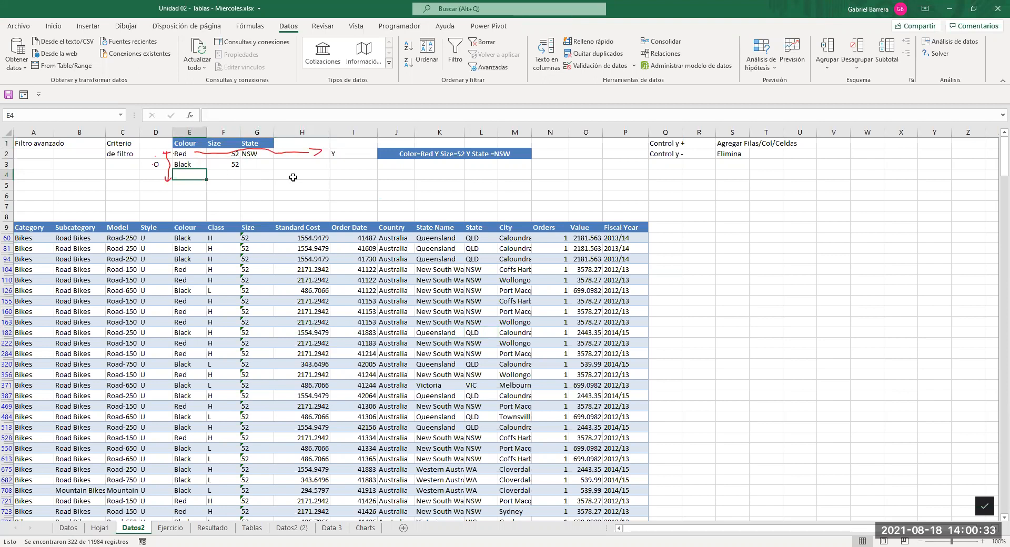
{"action": "left_click", "coordinate": [184, 154]}
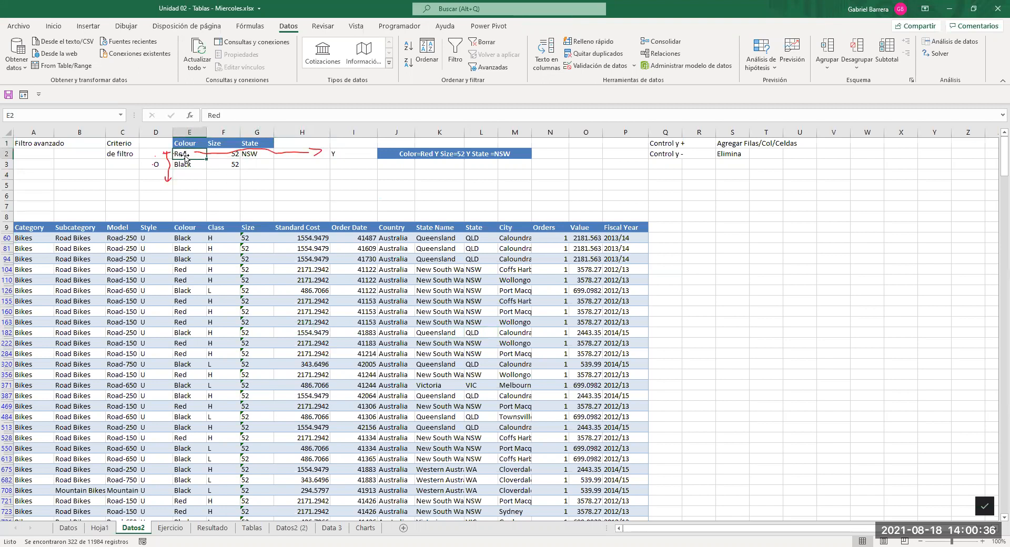
{"action": "left_click", "coordinate": [268, 164], "text": "shift"}
{"action": "left_click", "coordinate": [263, 176], "text": "shift"}
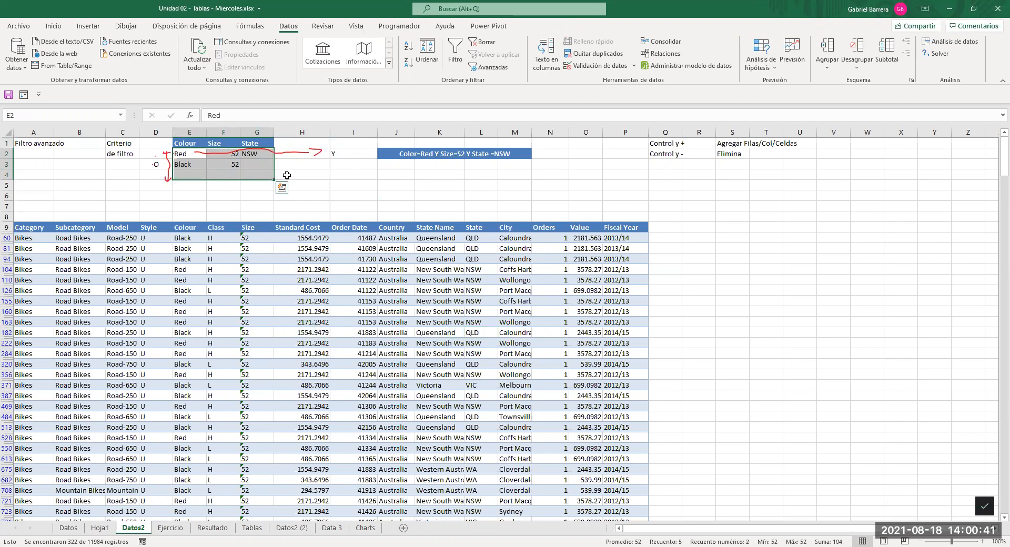
{"action": "left_click", "coordinate": [302, 142]}
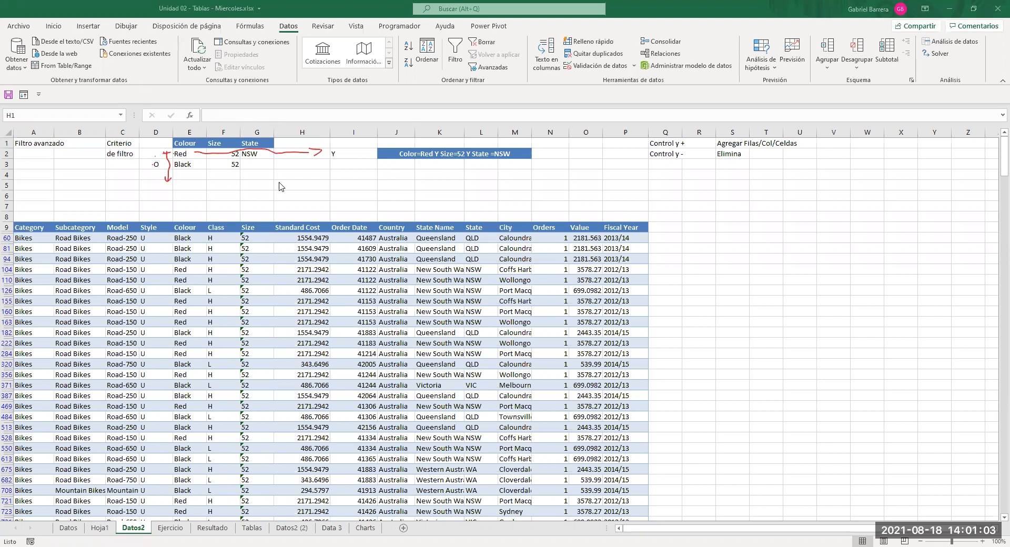
Clear the advanced filter to show all rows of the table again.
{"action": "left_click", "coordinate": [362, 251]}
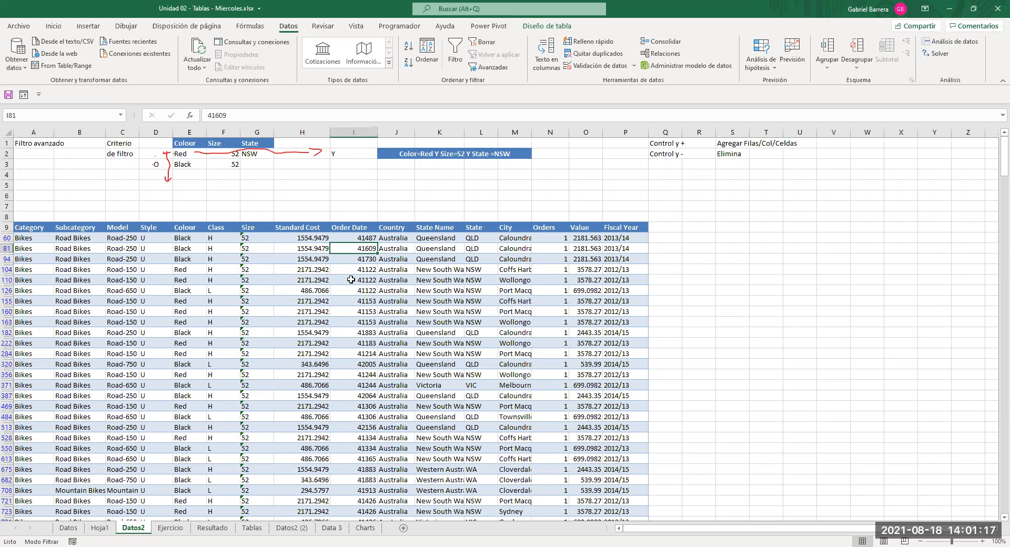
{"action": "left_click", "coordinate": [342, 302]}
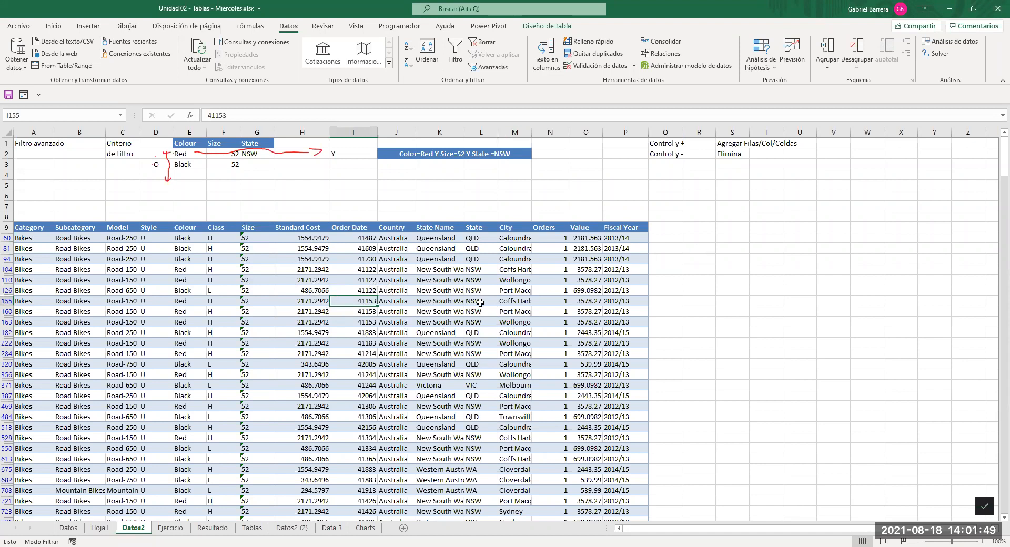
{"action": "left_click", "coordinate": [220, 281]}
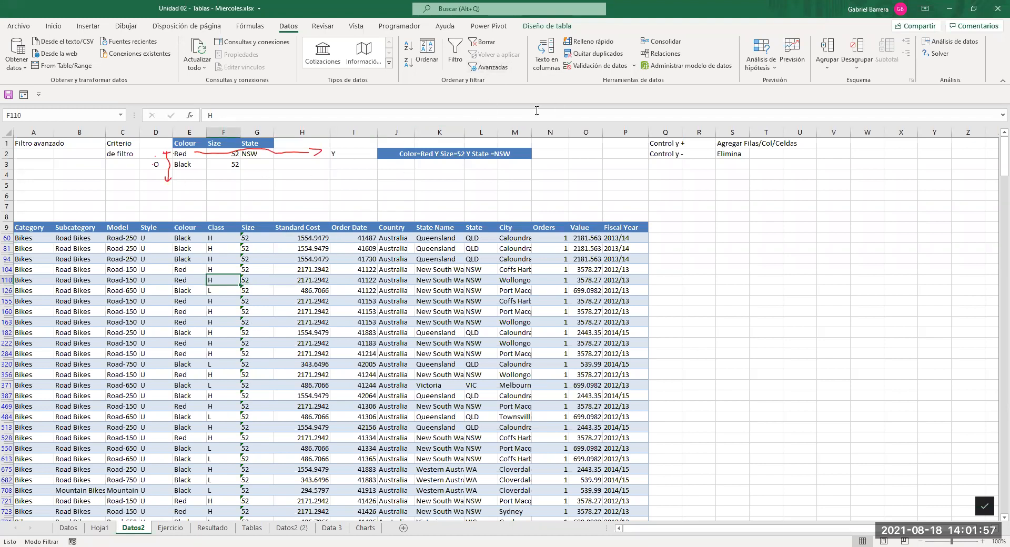
{"action": "left_click", "coordinate": [483, 42]}
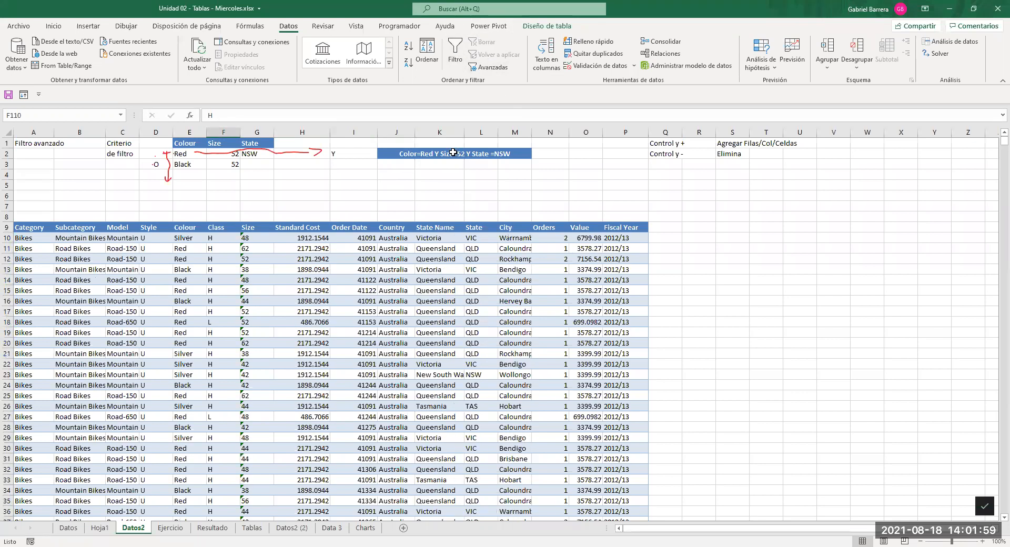
Turn on the table's header filter buttons and view the text filter options for the Country column.
{"action": "left_click", "coordinate": [455, 51]}
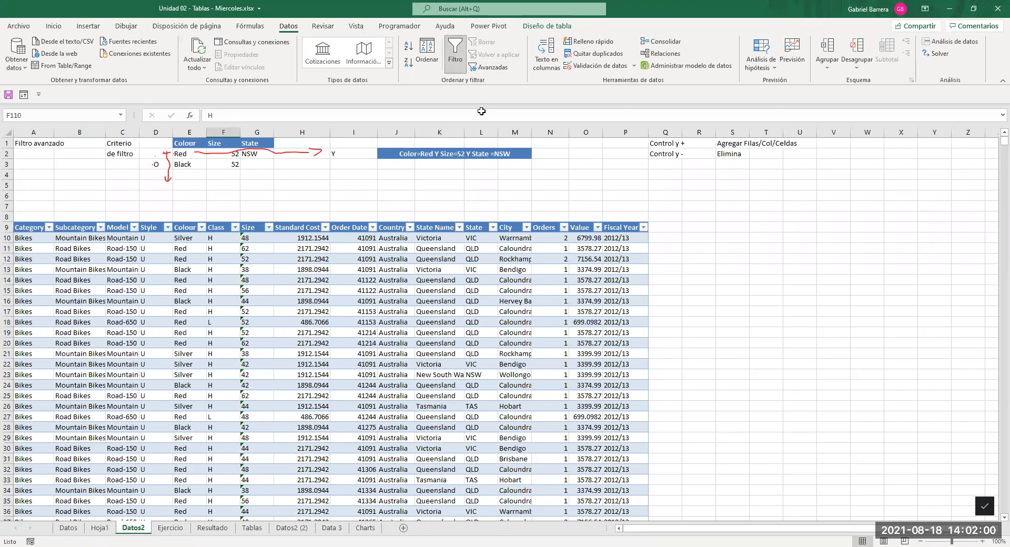
{"action": "left_click", "coordinate": [411, 227]}
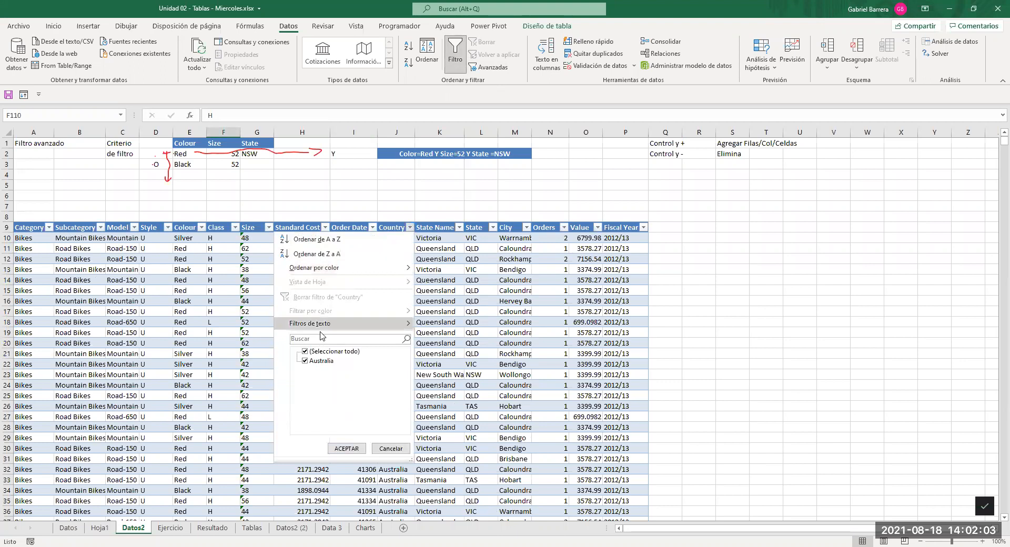
{"action": "mouse_move", "coordinate": [342, 323]}
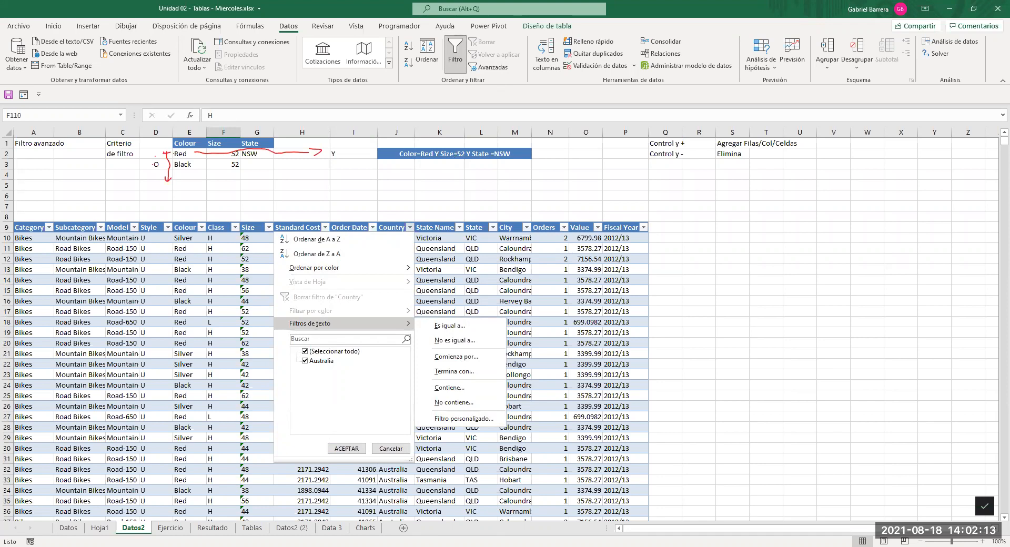
{"action": "left_click", "coordinate": [709, 106]}
{"action": "left_click", "coordinate": [370, 337]}
Select the criteria range E1:G3 and turn off the table's header filter buttons.
{"action": "left_click_drag", "start_coordinate": [193, 147], "coordinate": [251, 167]}
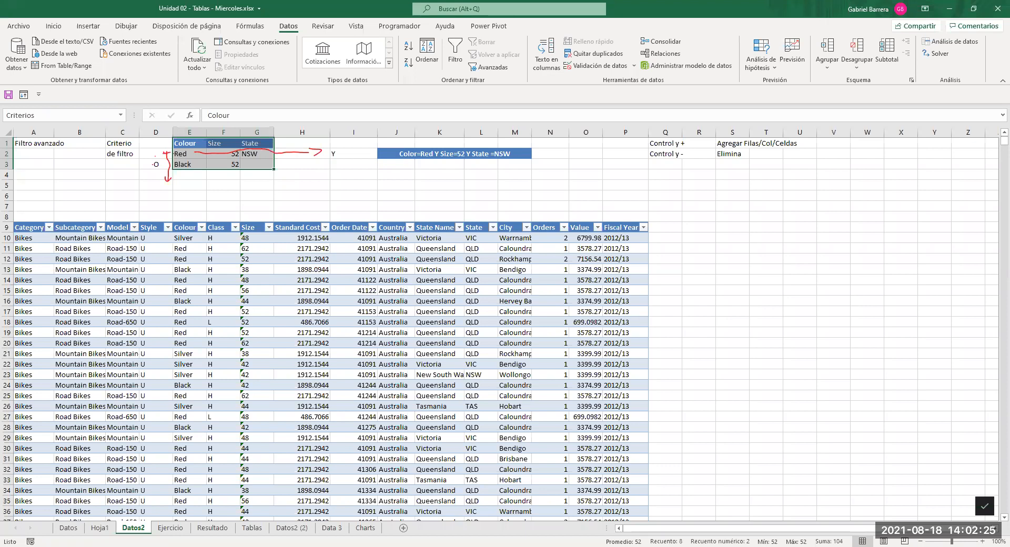
{"action": "left_click", "coordinate": [489, 67]}
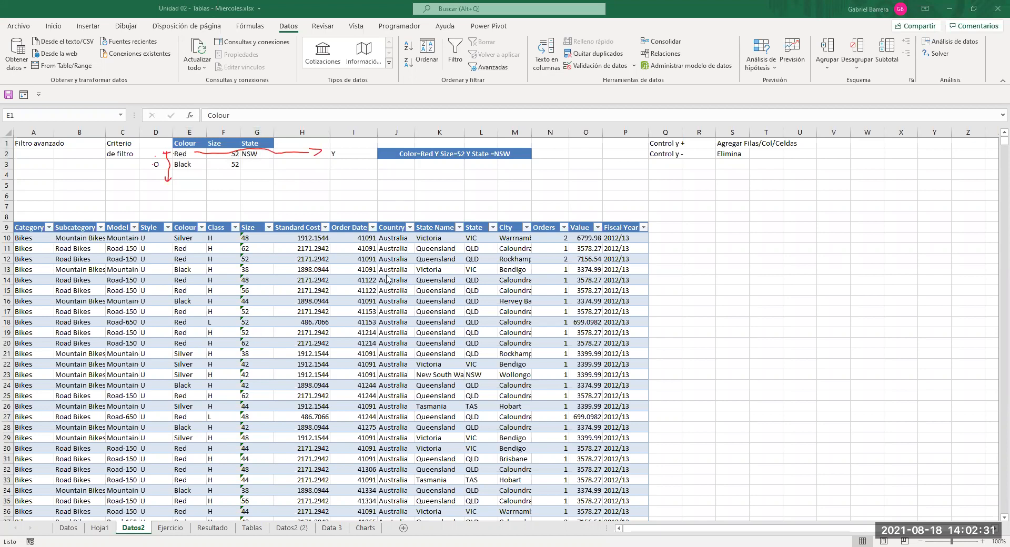
{"action": "left_click", "coordinate": [441, 314]}
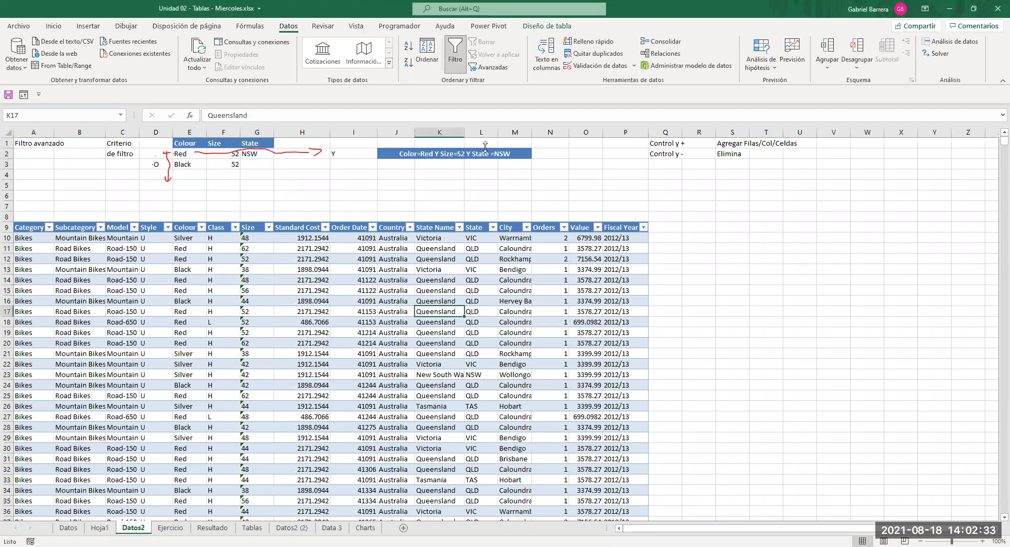
{"action": "left_click", "coordinate": [452, 50]}
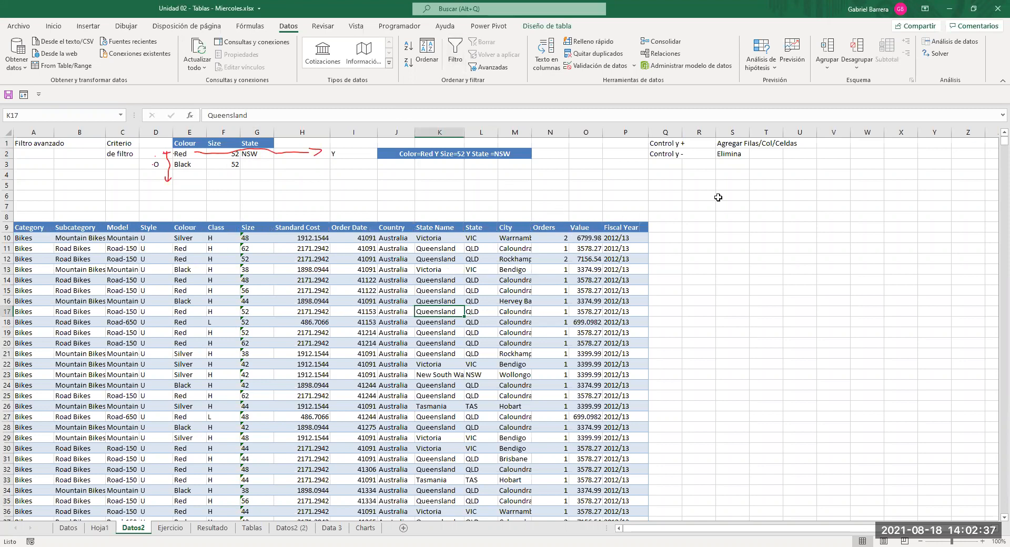
Enter the heading "Formato Condicional" in cell S5.
{"action": "left_click", "coordinate": [738, 187]}
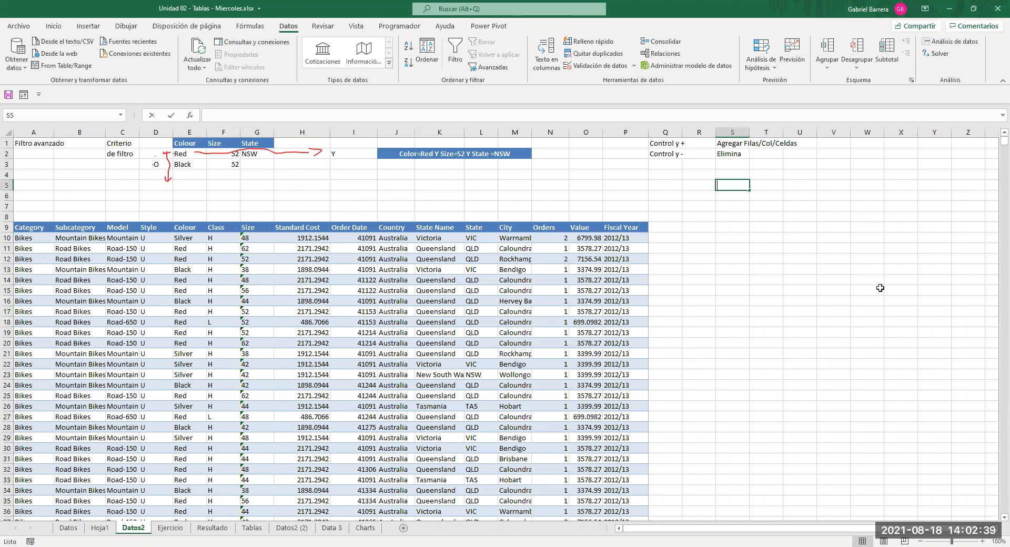
{"action": "type", "text": "Formato Condicional"}
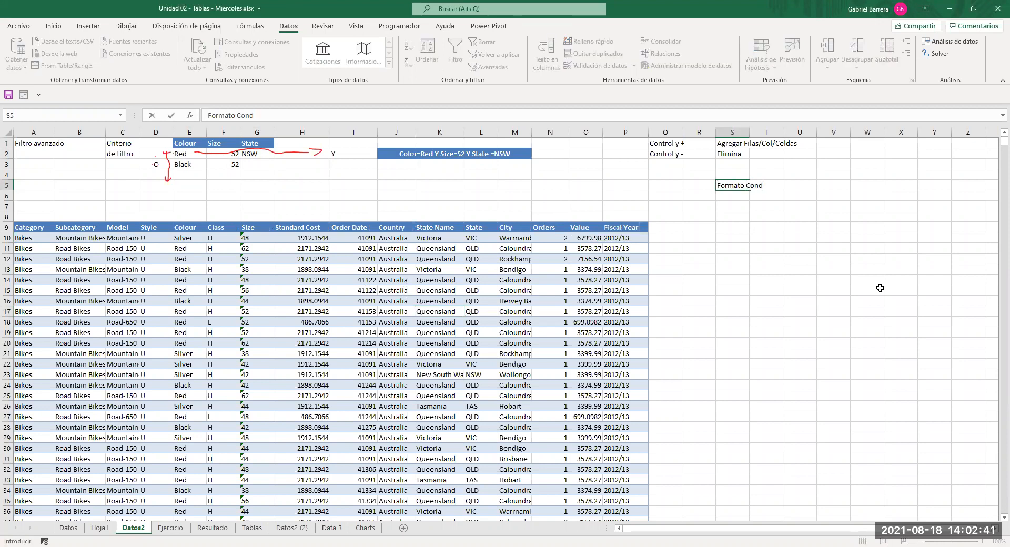
{"action": "key", "text": "Return"}
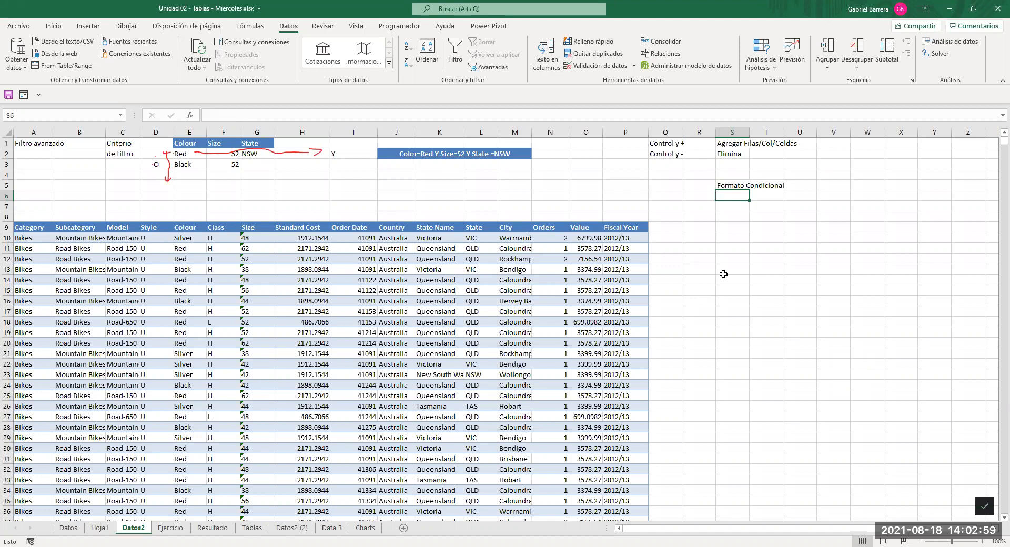
Format all Order Date values from I10 to the end of the table as dates (Fecha).
{"action": "left_click", "coordinate": [353, 237]}
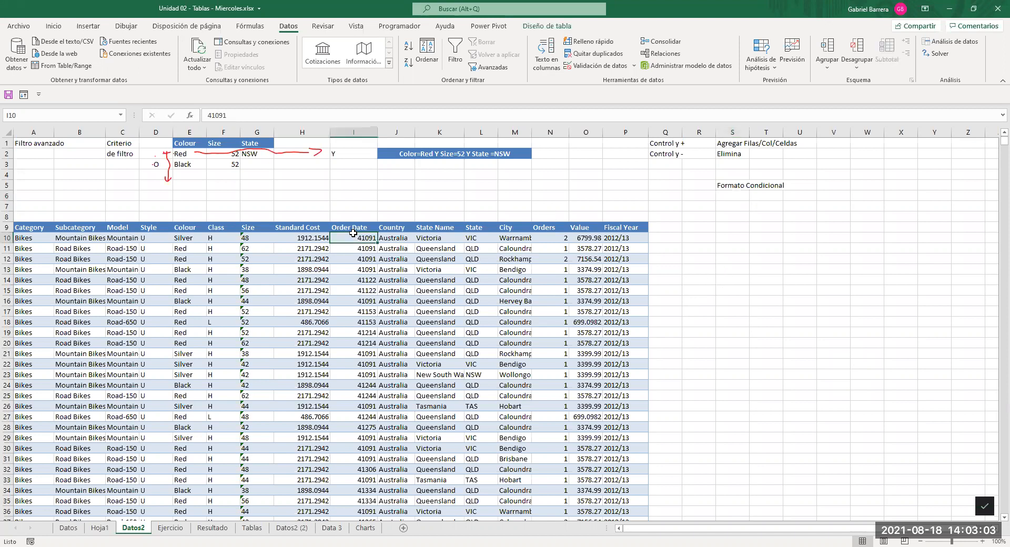
{"action": "key", "text": "ctrl+shift+Down"}
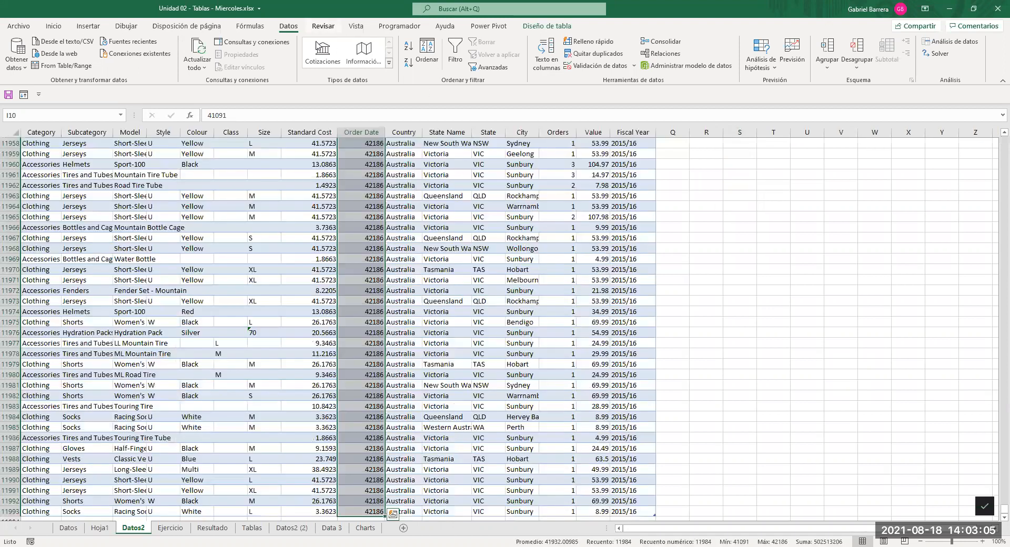
{"action": "left_click", "coordinate": [53, 26]}
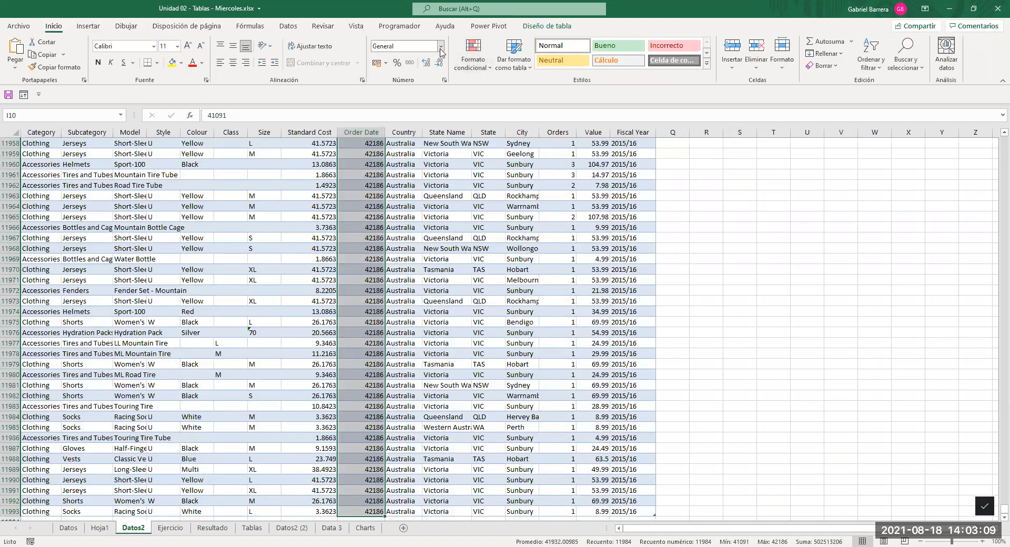
{"action": "left_click", "coordinate": [441, 47]}
{"action": "left_click", "coordinate": [438, 163]}
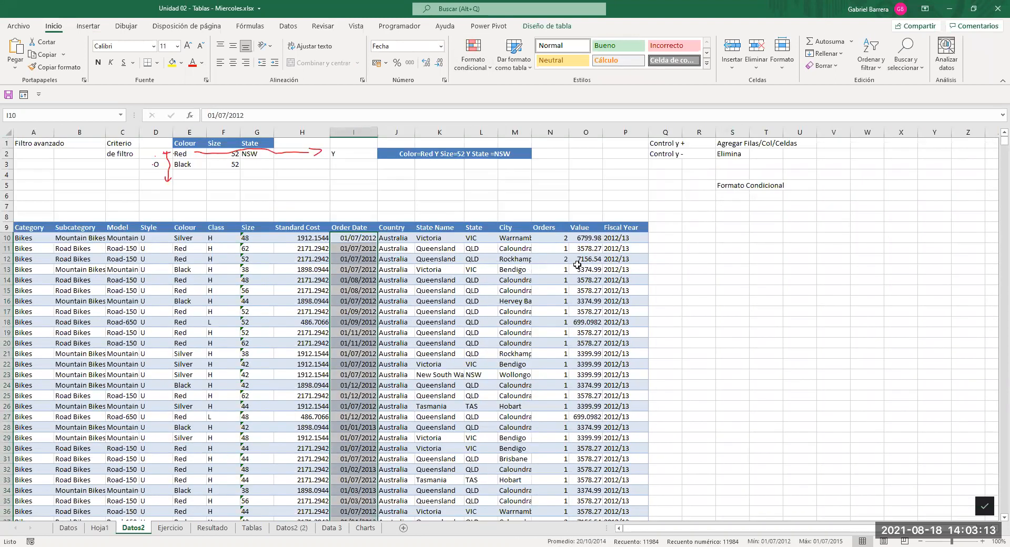
{"action": "left_click_drag", "start_coordinate": [292, 252], "coordinate": [301, 342]}
{"action": "left_click", "coordinate": [303, 258]}
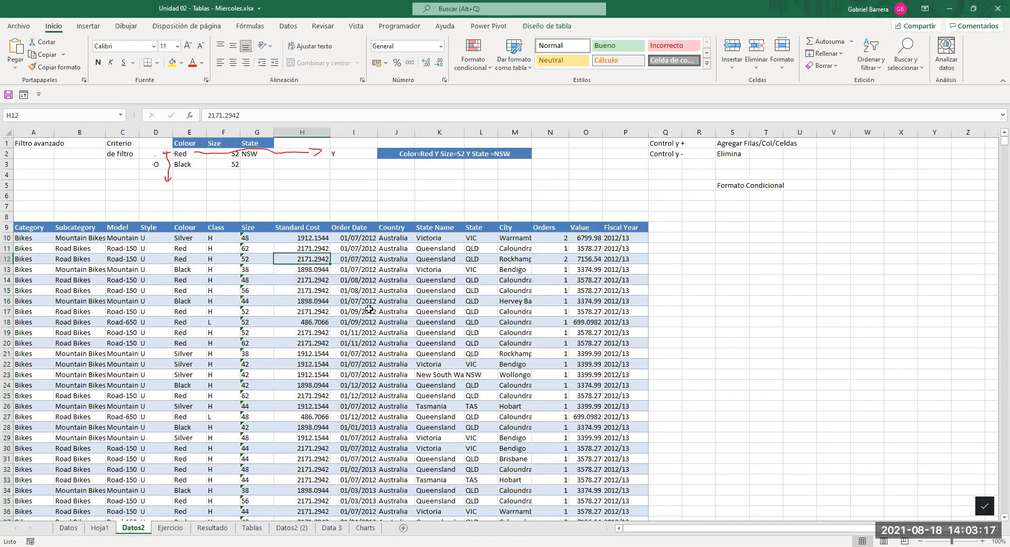
{"action": "left_click", "coordinate": [525, 250]}
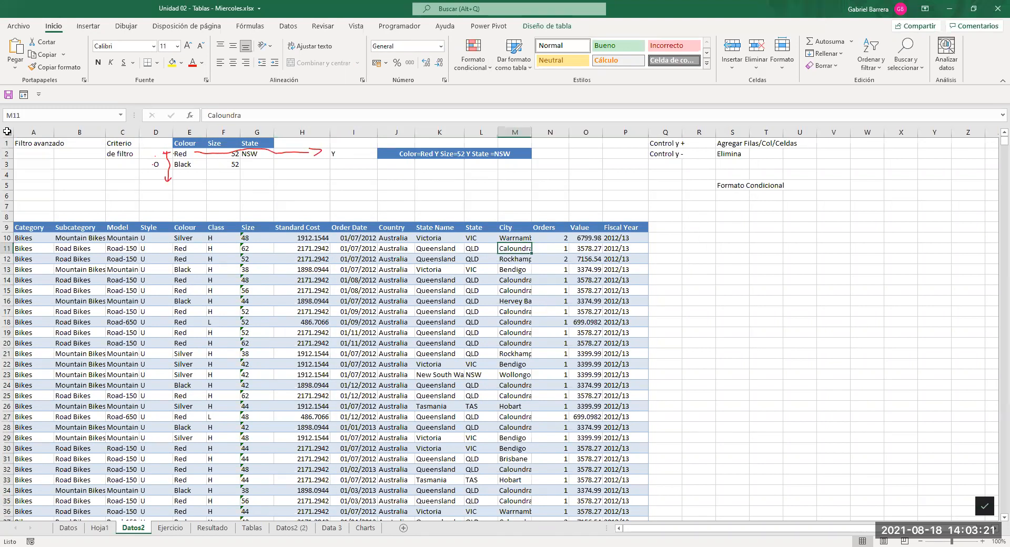
{"action": "left_click", "coordinate": [597, 257]}
Select the Value column's data from O10 to the last table row and return to the column header.
{"action": "left_click_drag", "start_coordinate": [579, 237], "coordinate": [578, 447]}
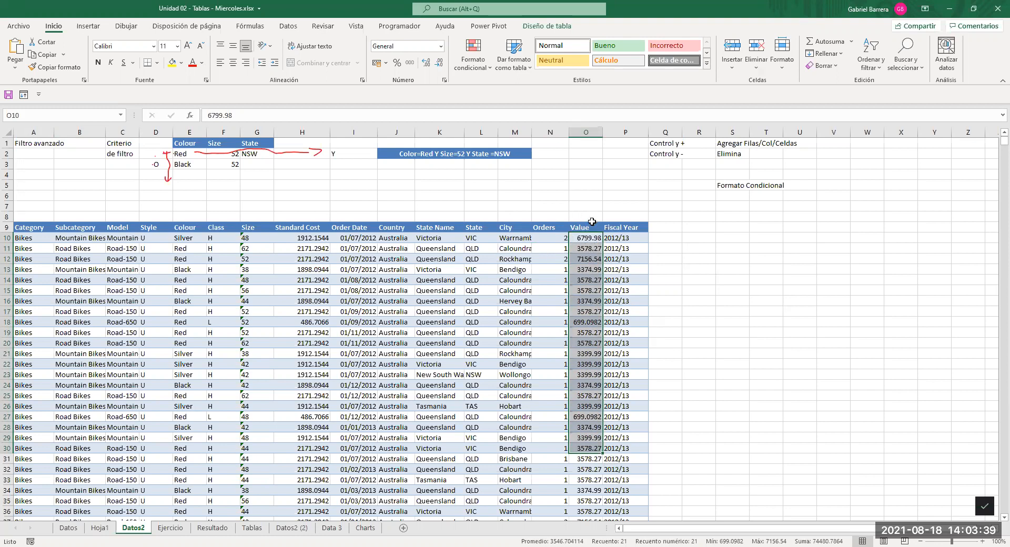
{"action": "left_click", "coordinate": [576, 280]}
{"action": "left_click", "coordinate": [586, 240]}
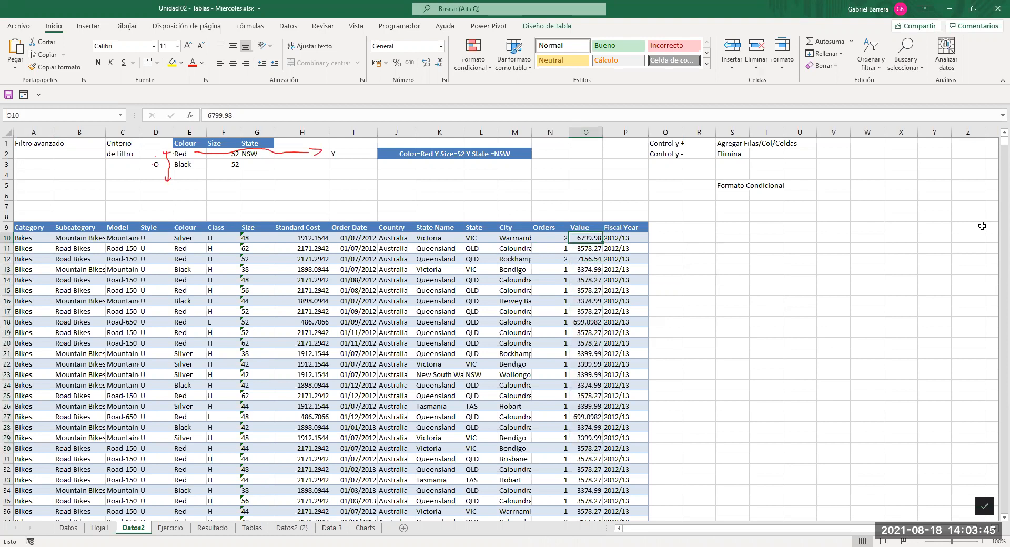
{"action": "key", "text": "ctrl+shift+Down"}
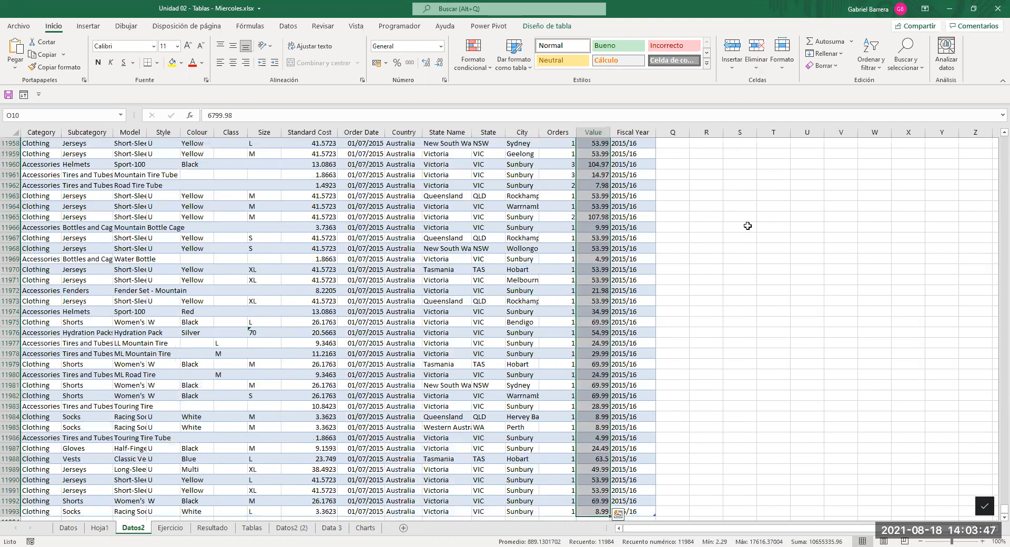
{"action": "key", "text": "ctrl+Up"}
{"action": "key", "text": "Down"}
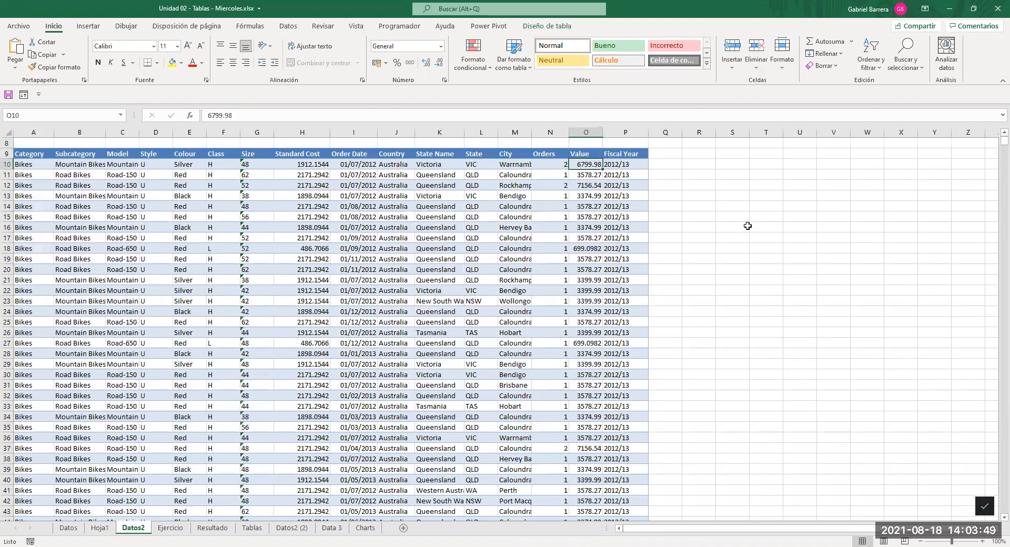
{"action": "key", "text": "ctrl+shift+Down"}
{"action": "key", "text": "ctrl+Up"}
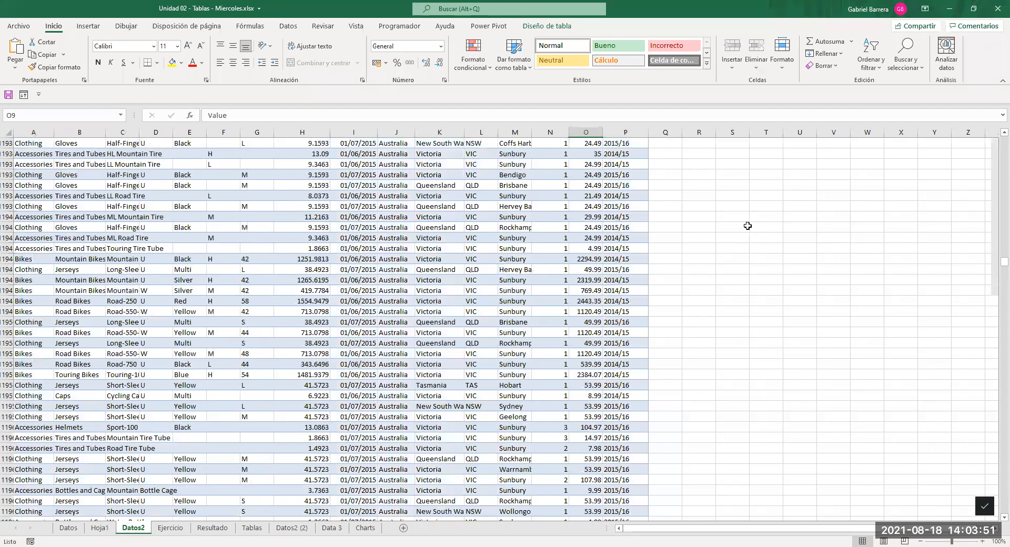
Examine the table's extents by jumping to its last rows and across row 11992 to the worksheet's edge and back to column A.
{"action": "key", "text": "ctrl+Down"}
{"action": "key", "text": "ctrl+Up"}
{"action": "key", "text": "ctrl+Down"}
{"action": "key", "text": "ctrl+Left"}
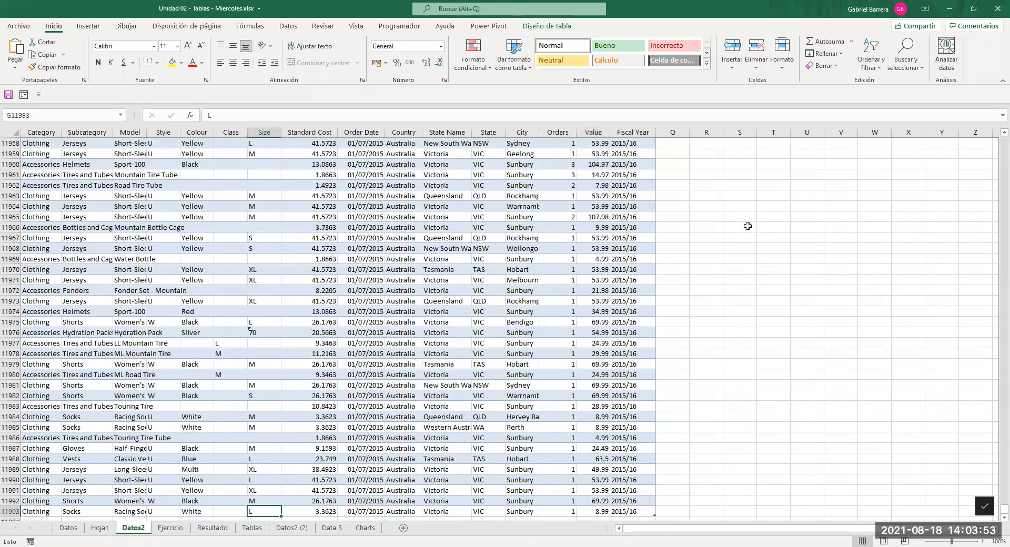
{"action": "key", "text": "ctrl+Left"}
{"action": "key", "text": "Up"}
{"action": "key", "text": "ctrl+Right"}
{"action": "key", "text": "ctrl+Right"}
{"action": "key", "text": "ctrl+Right"}
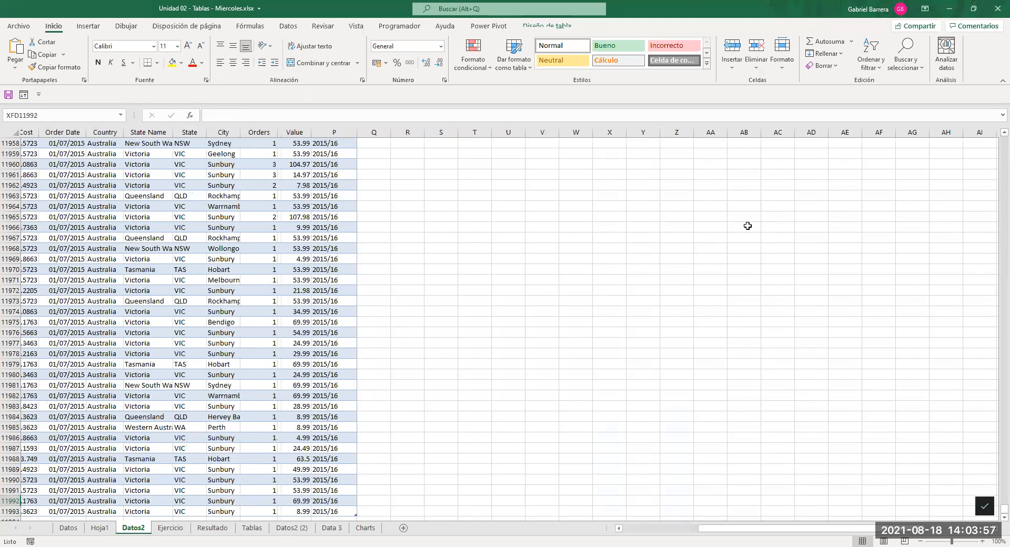
{"action": "key", "text": "ctrl+Left"}
{"action": "key", "text": "ctrl+Left"}
{"action": "key", "text": "ctrl+Left"}
{"action": "key", "text": "ctrl+Left"}
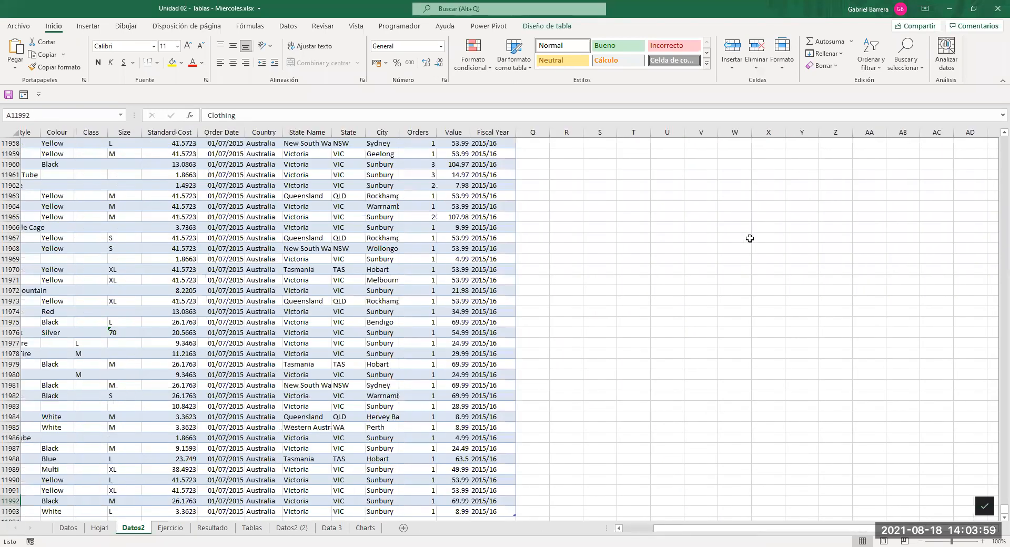
Select all Value data from the last row, O11993, up to O10, leaving out the header.
{"action": "scroll", "coordinate": [604, 386], "scroll_direction": "down", "scroll_amount": 4}
{"action": "left_click", "coordinate": [604, 386]}
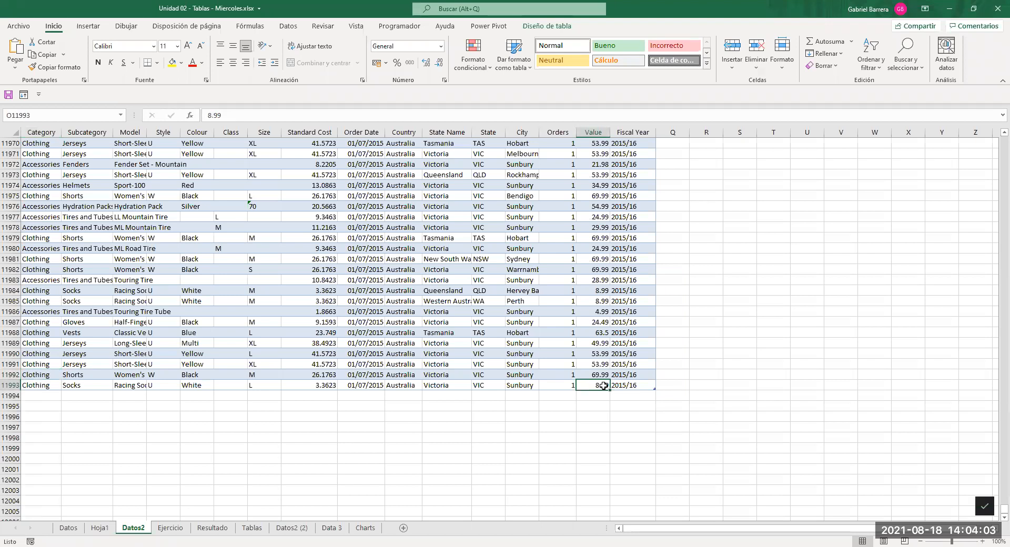
{"action": "key", "text": "ctrl+shift+Up"}
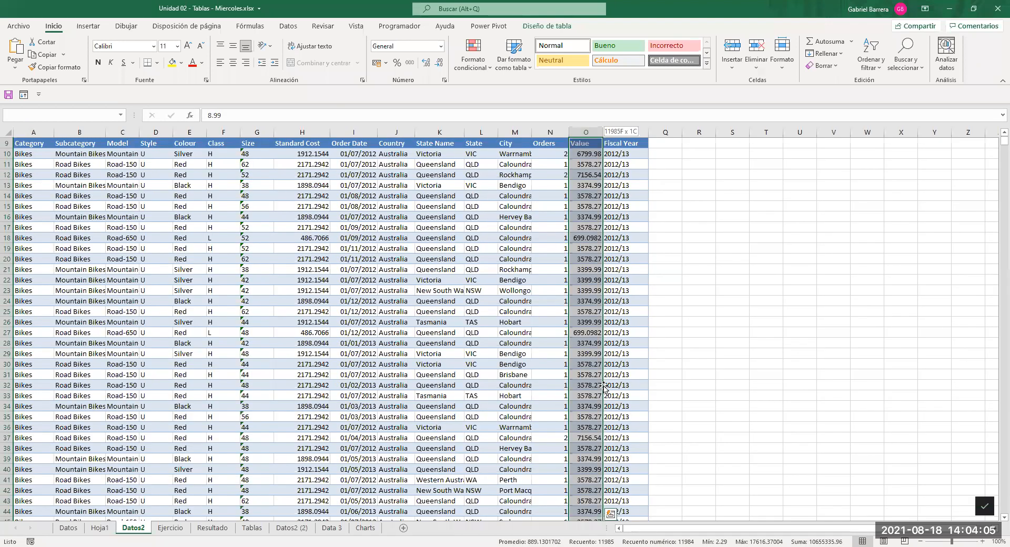
{"action": "key", "text": "shift+Down"}
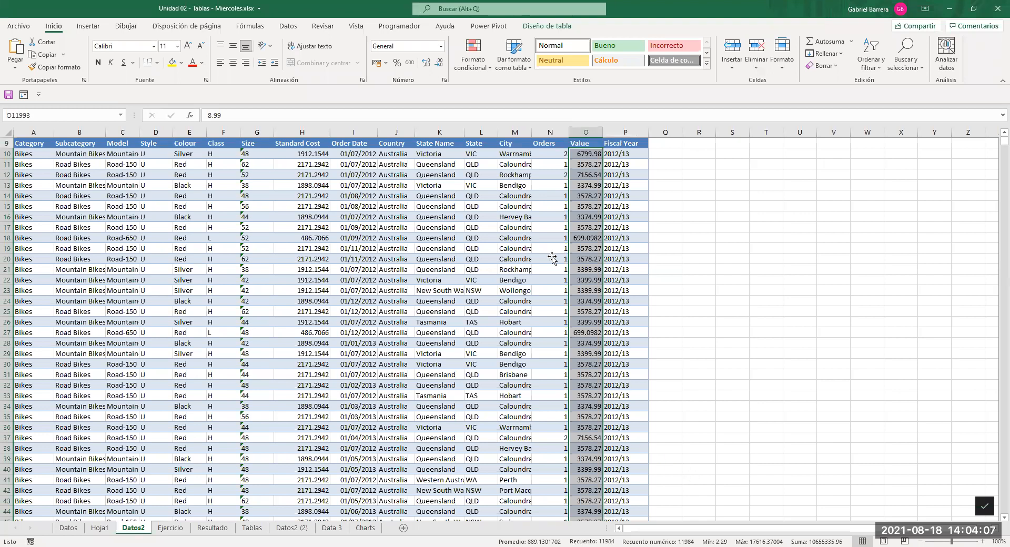
{"action": "scroll", "coordinate": [593, 273], "scroll_direction": "up", "scroll_amount": 3}
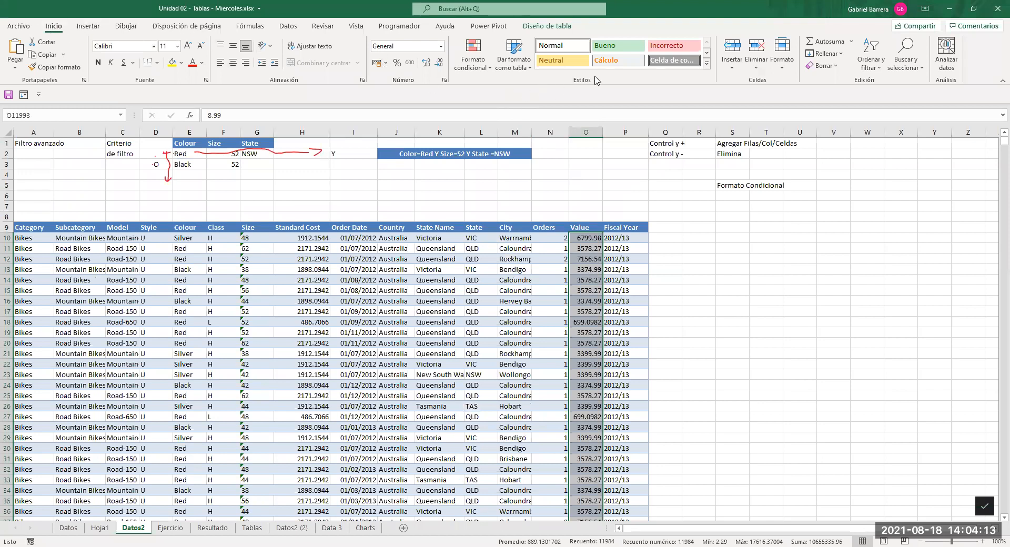
Start a greater-than highlighting rule on the selected Value data with a threshold of 5000.
{"action": "left_click", "coordinate": [470, 70]}
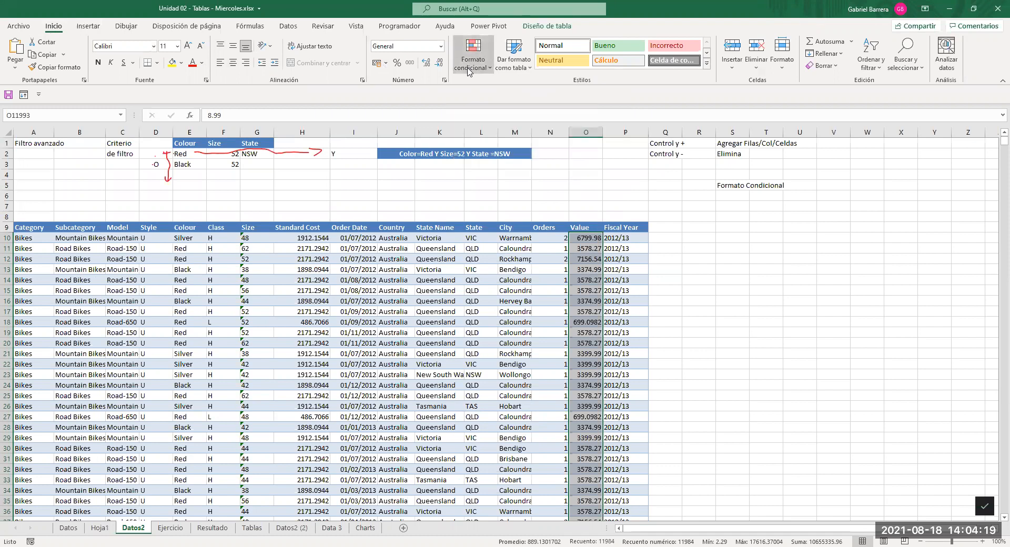
{"action": "left_click", "coordinate": [468, 70]}
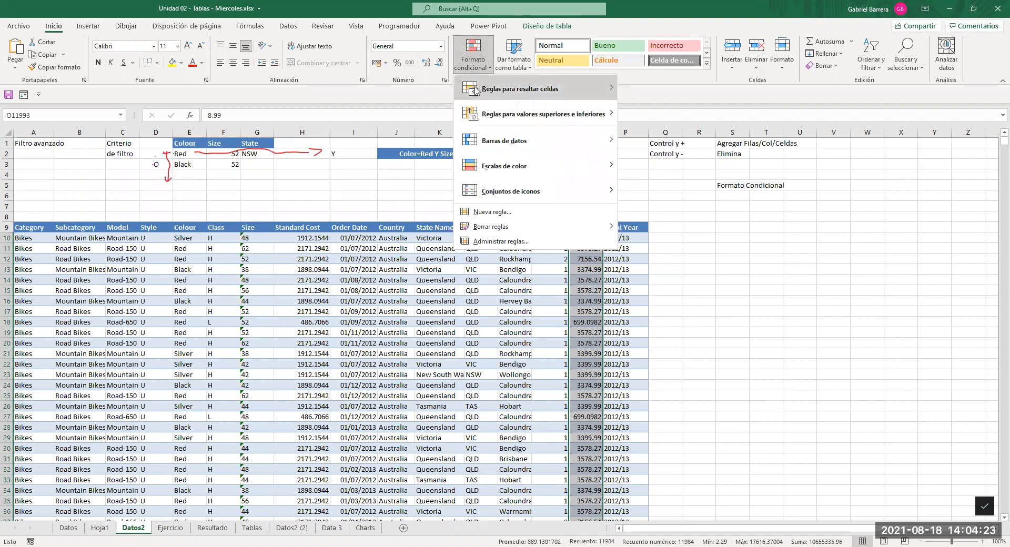
{"action": "mouse_move", "coordinate": [568, 98]}
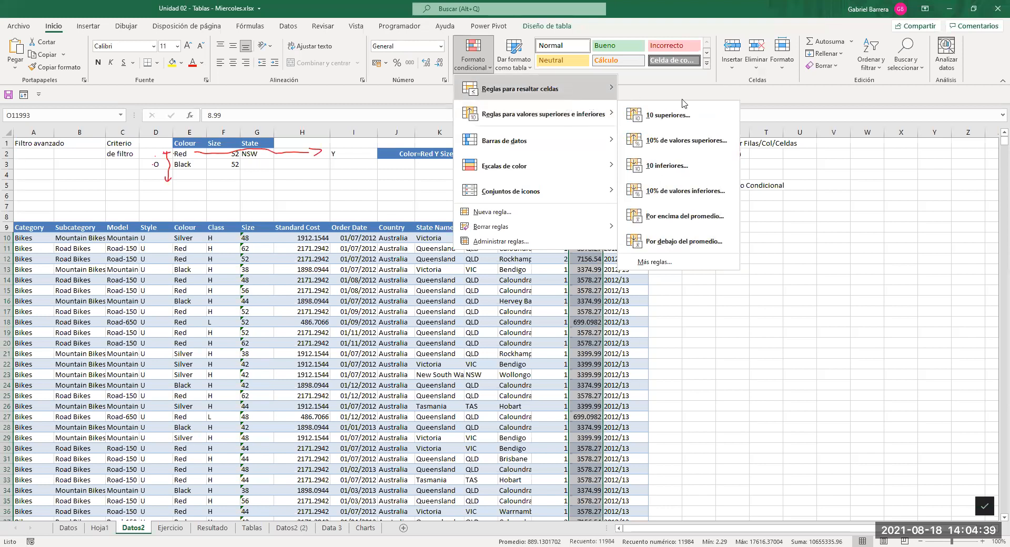
{"action": "left_click", "coordinate": [667, 90]}
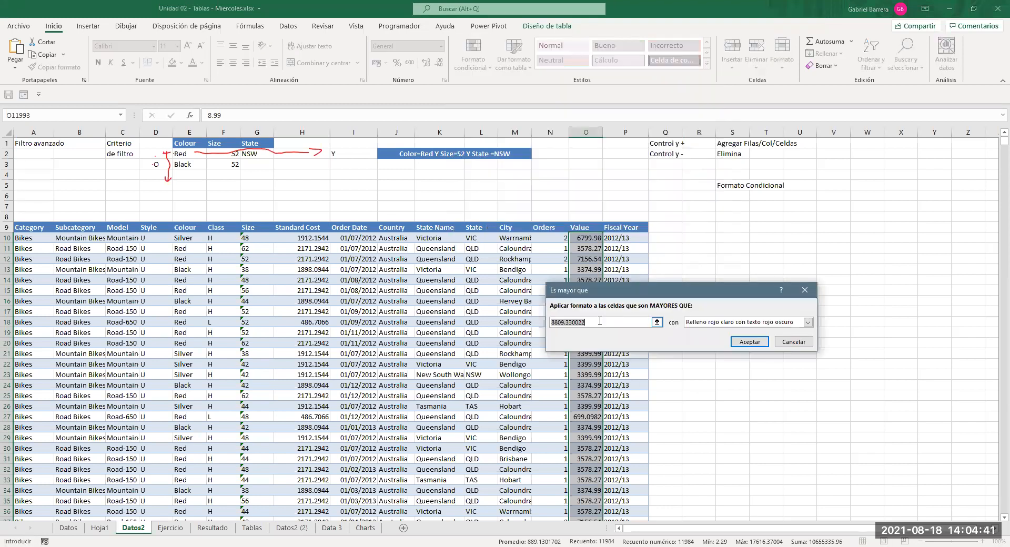
{"action": "type", "text": "5000"}
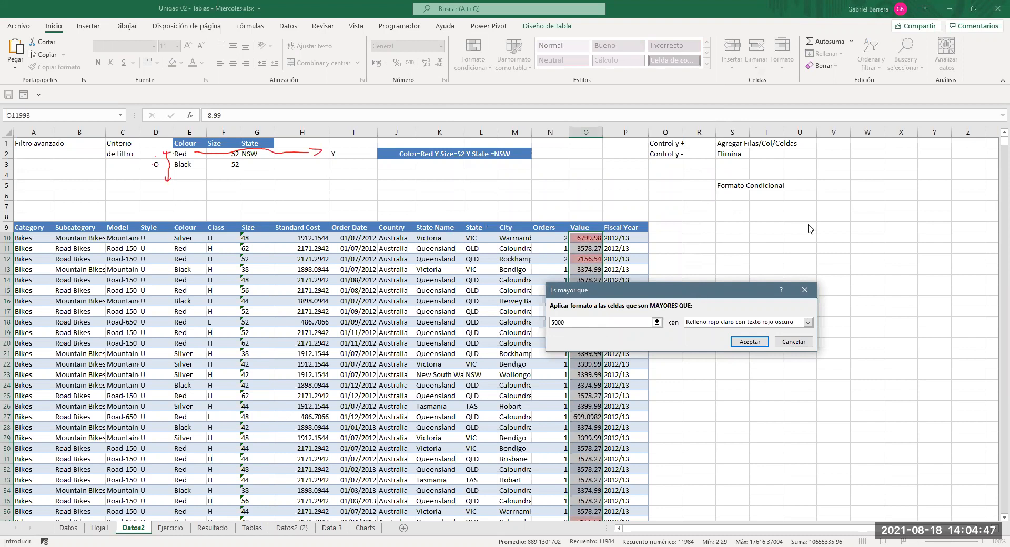
{"action": "left_click_drag", "start_coordinate": [713, 290], "coordinate": [824, 227]}
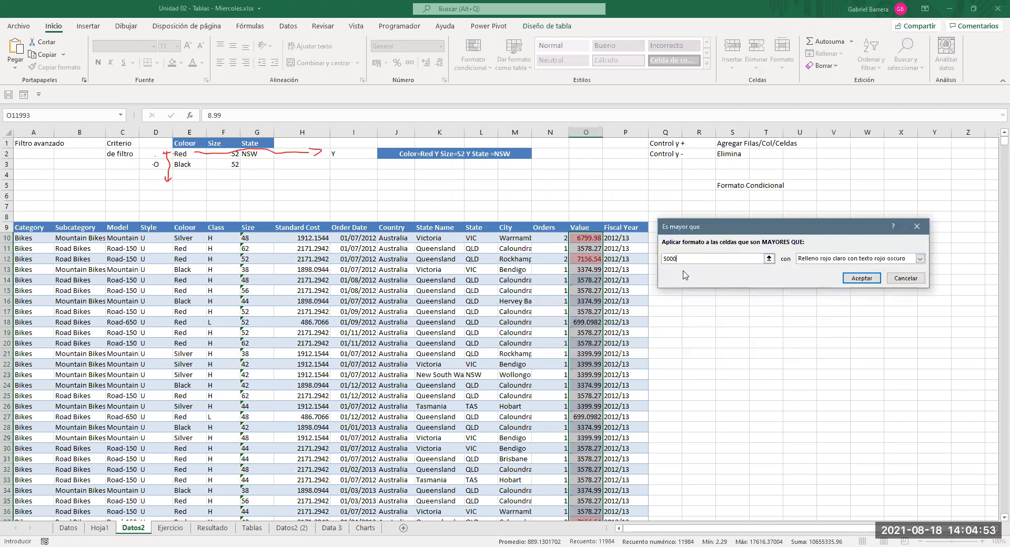
Try the preset yellow fill, green fill, red text and red border formats on the greater-than rule.
{"action": "left_click", "coordinate": [817, 260]}
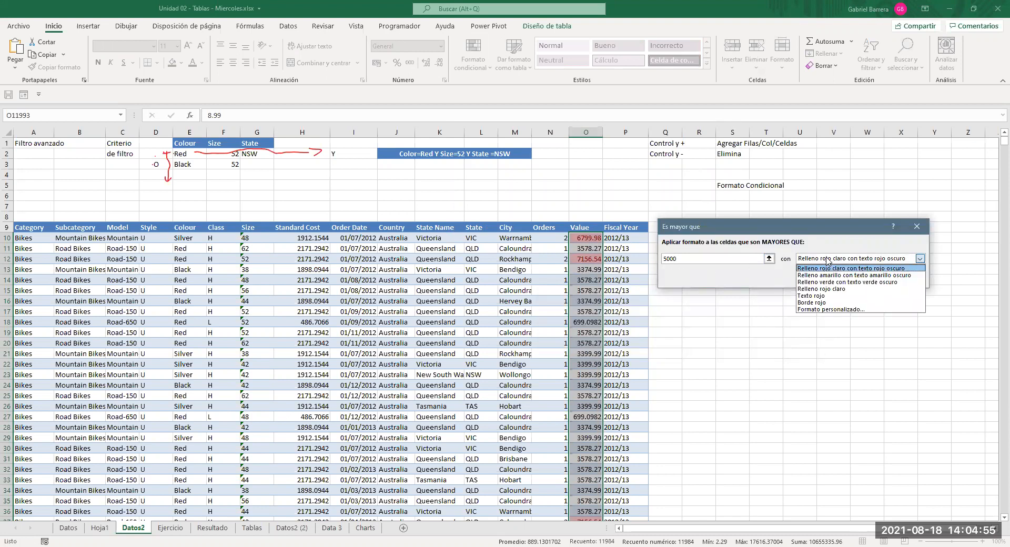
{"action": "left_click", "coordinate": [815, 275]}
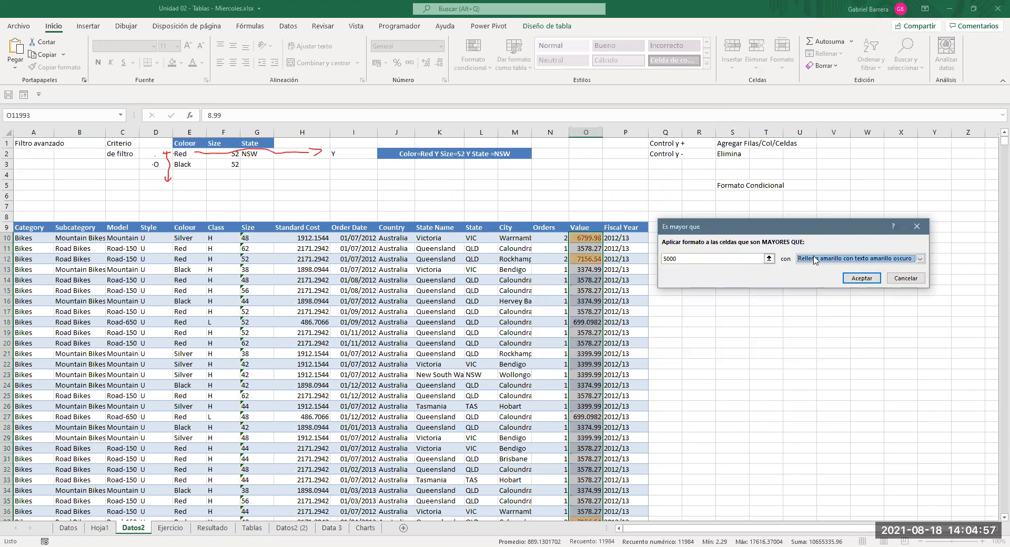
{"action": "left_click", "coordinate": [815, 260]}
{"action": "left_click", "coordinate": [816, 283]}
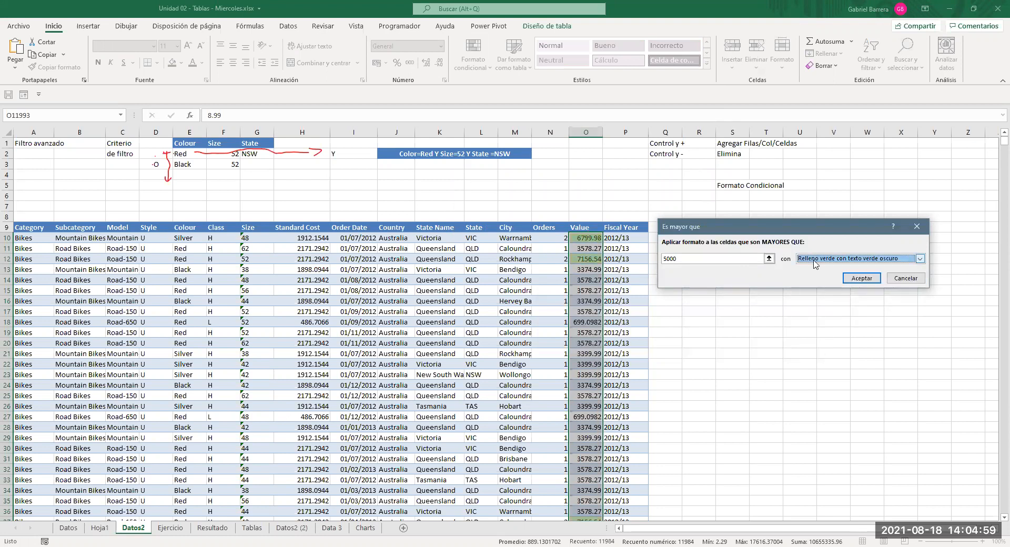
{"action": "left_click", "coordinate": [815, 260]}
{"action": "left_click", "coordinate": [815, 295]}
{"action": "left_click", "coordinate": [815, 259]}
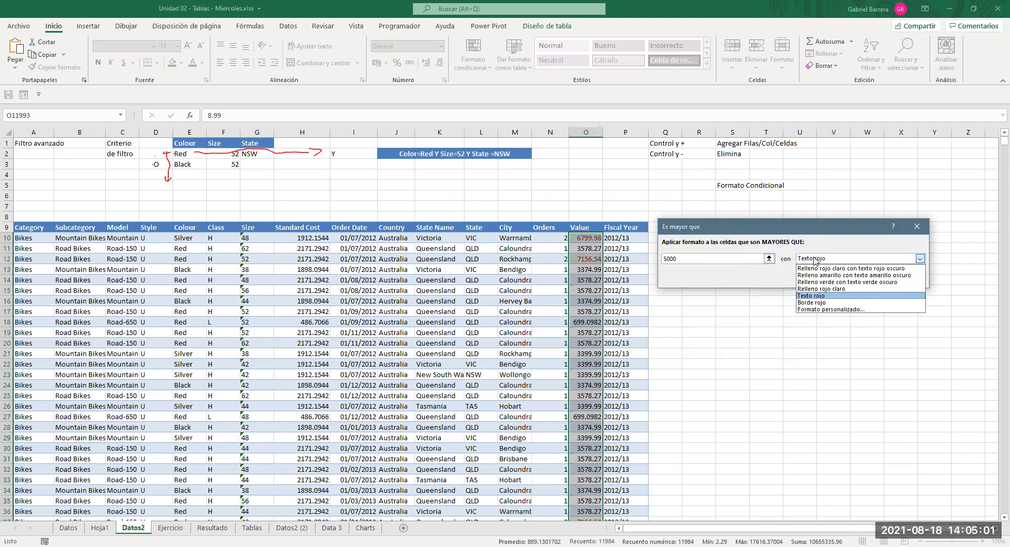
{"action": "left_click", "coordinate": [815, 303]}
{"action": "left_click", "coordinate": [828, 259]}
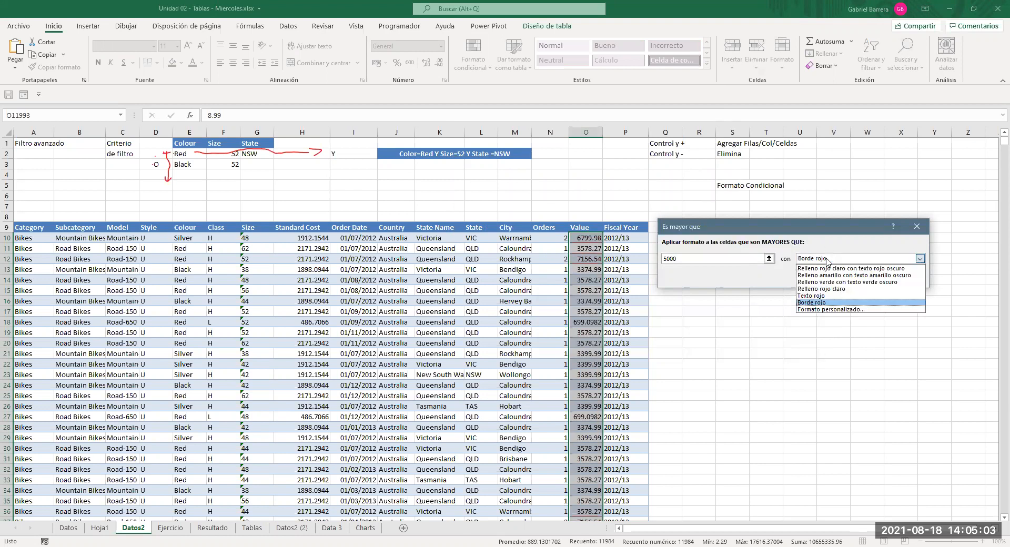
Give the greater-than rule a custom yellow fill, apply it, and review the highlighted cells in the Value column.
{"action": "left_click", "coordinate": [826, 310]}
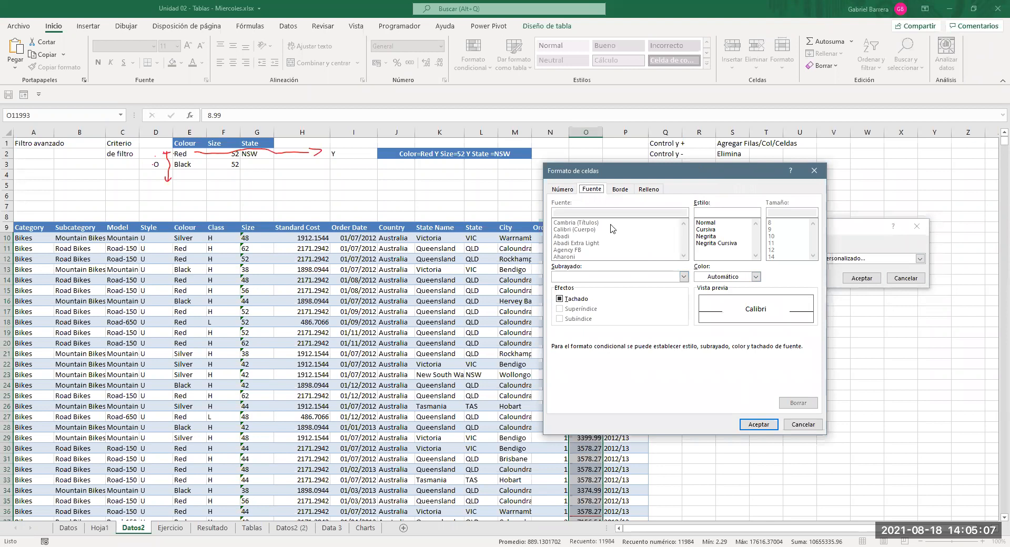
{"action": "left_click", "coordinate": [647, 190]}
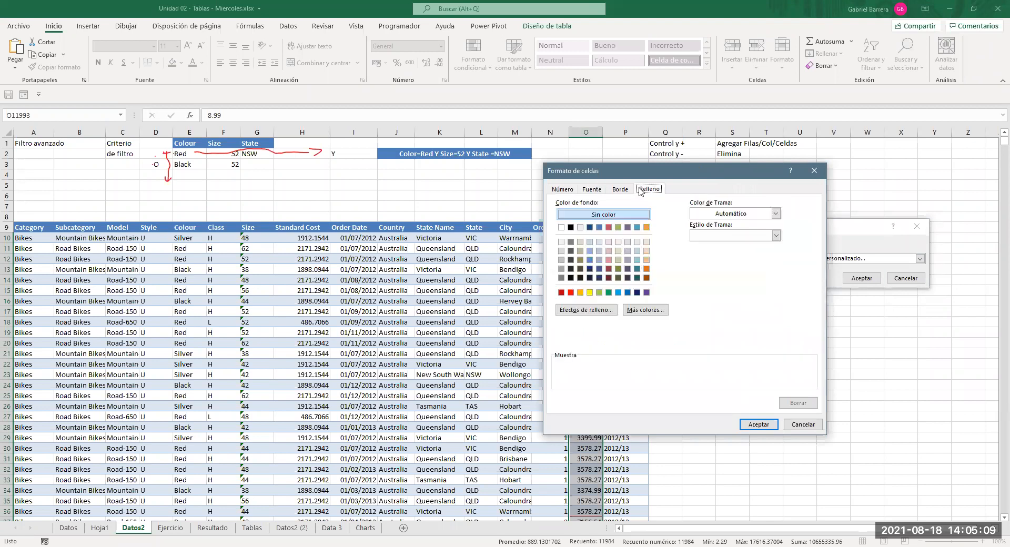
{"action": "left_click", "coordinate": [590, 292]}
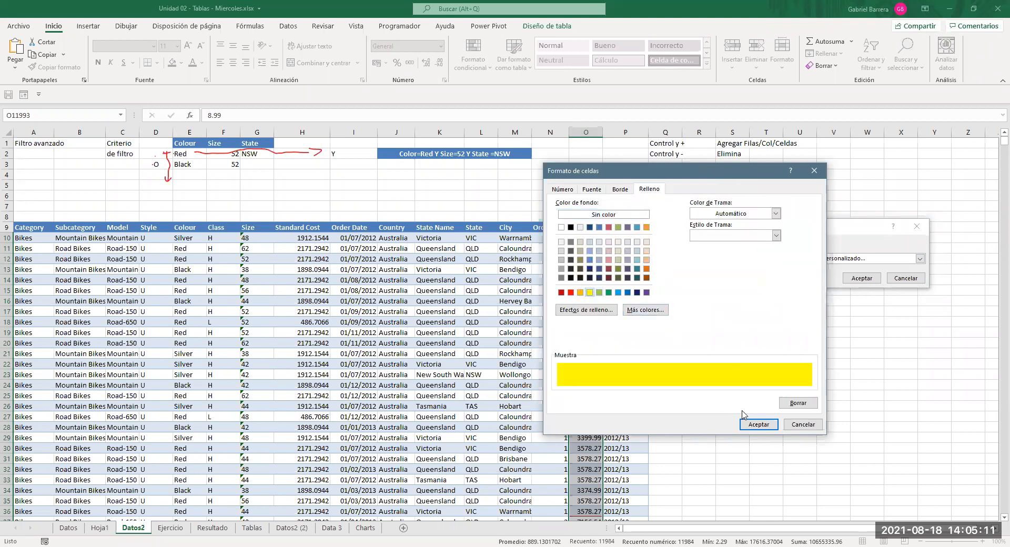
{"action": "left_click", "coordinate": [757, 424]}
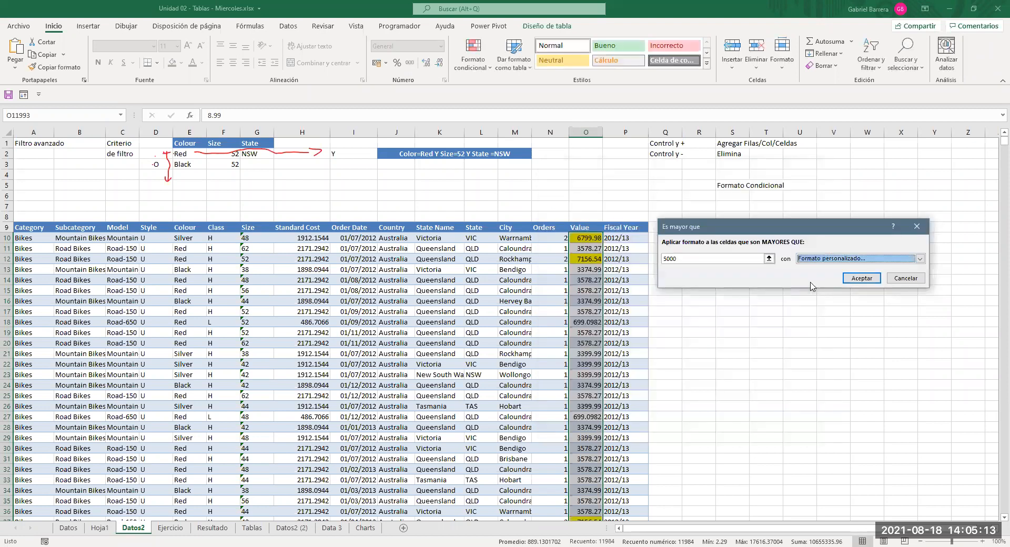
{"action": "left_click", "coordinate": [857, 279]}
{"action": "left_click", "coordinate": [605, 269]}
{"action": "scroll", "coordinate": [603, 375], "scroll_direction": "down", "scroll_amount": 7}
{"action": "scroll", "coordinate": [602, 375], "scroll_direction": "down", "scroll_amount": 20}
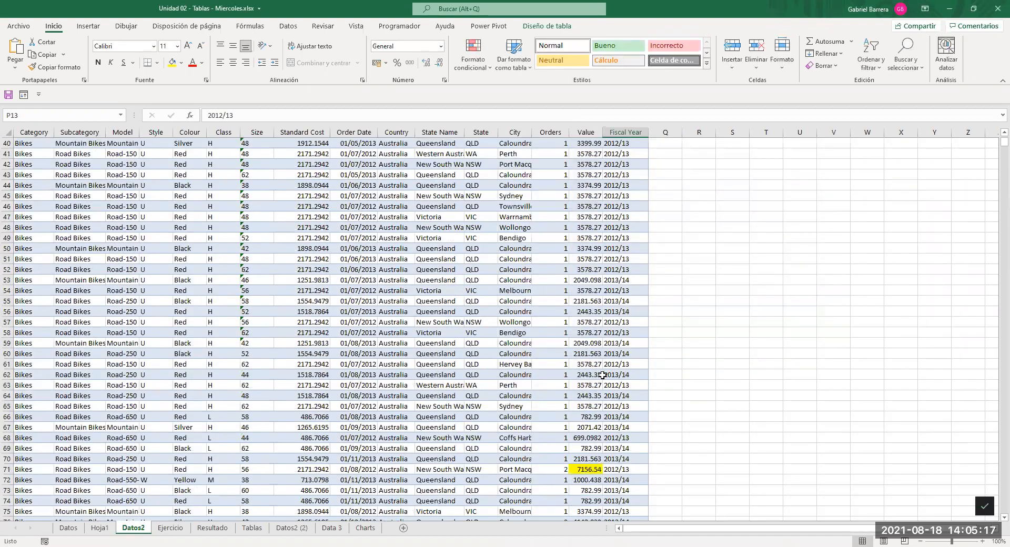
{"action": "scroll", "coordinate": [603, 375], "scroll_direction": "down", "scroll_amount": 16}
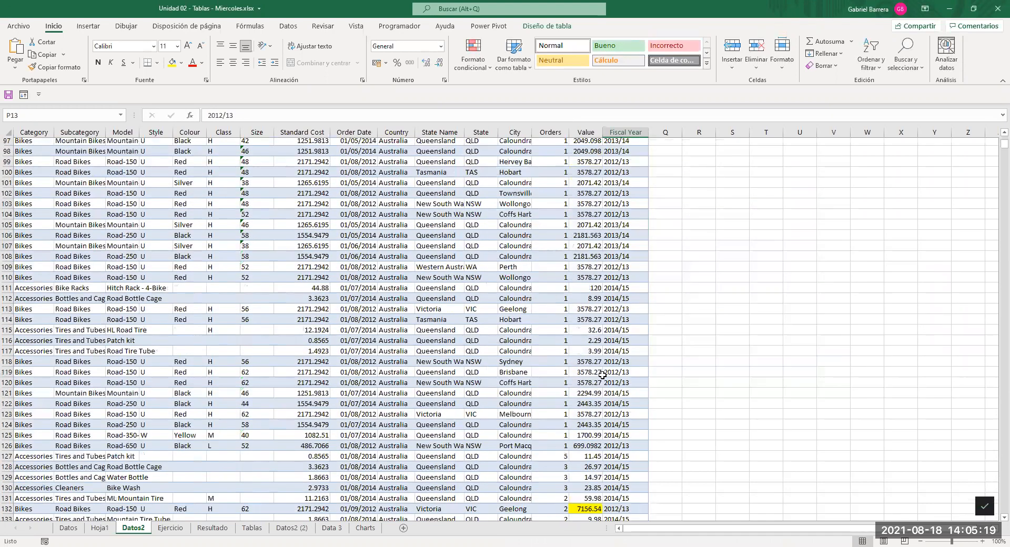
{"action": "scroll", "coordinate": [602, 375], "scroll_direction": "down", "scroll_amount": 12}
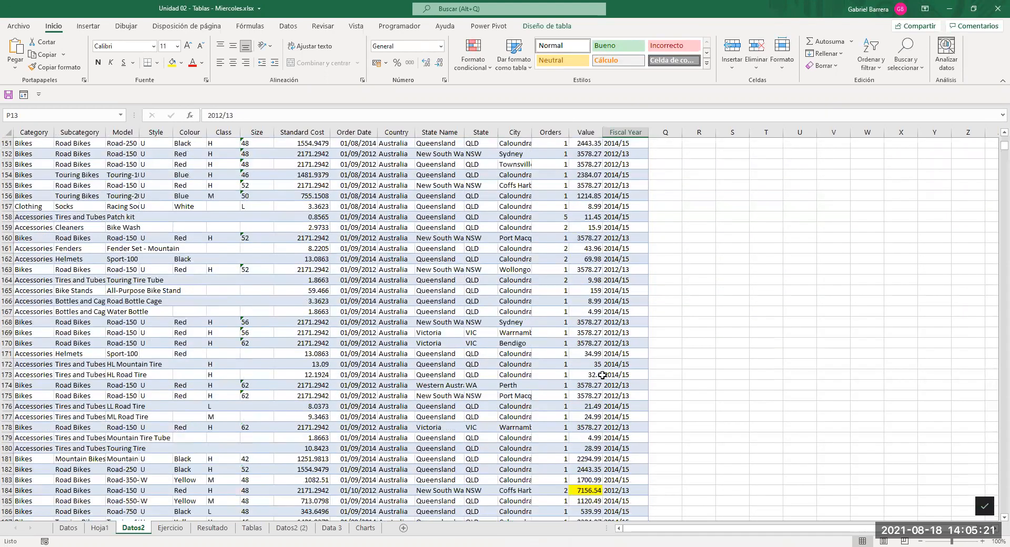
{"action": "scroll", "coordinate": [583, 394], "scroll_direction": "up", "scroll_amount": 20}
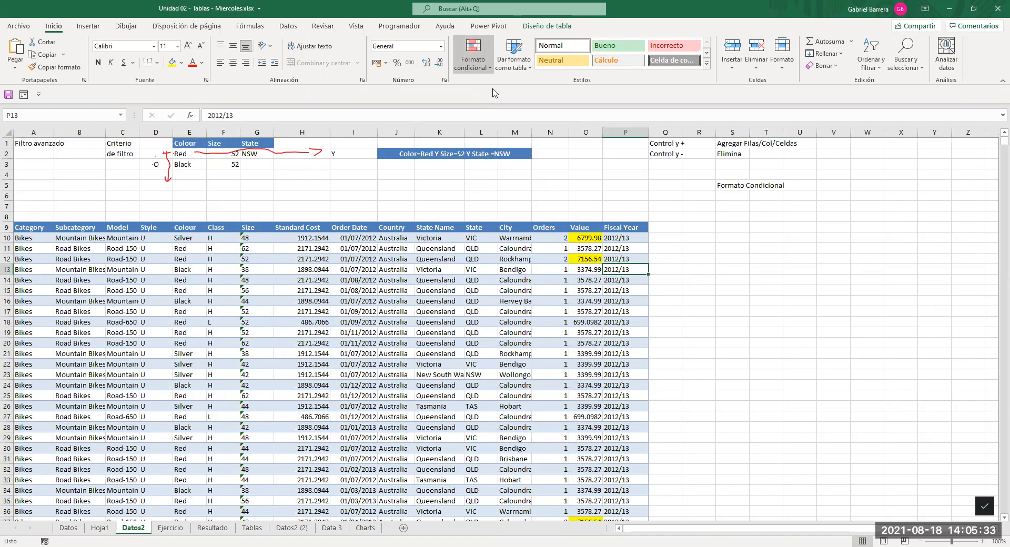
{"action": "left_click", "coordinate": [479, 65]}
{"action": "mouse_move", "coordinate": [494, 93]}
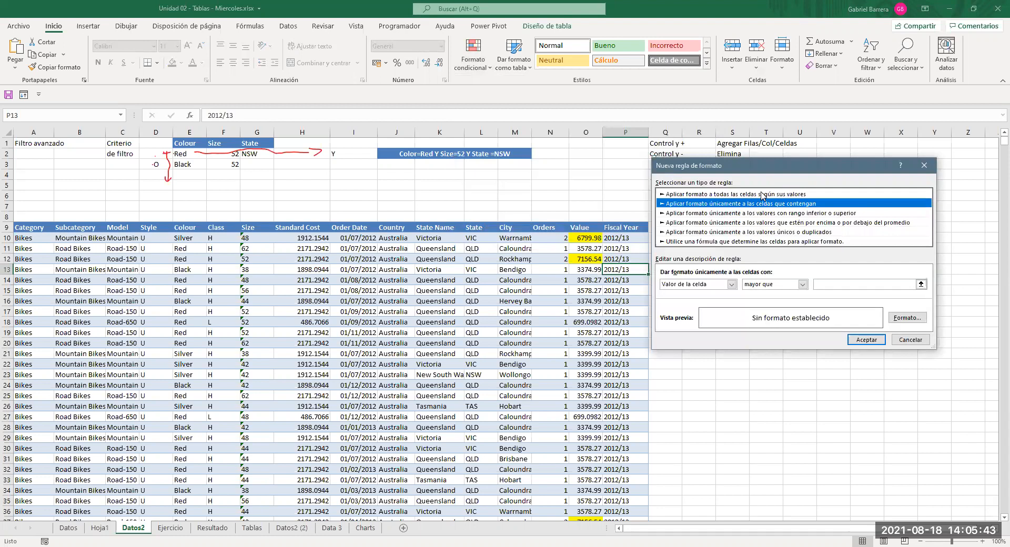
{"action": "left_click", "coordinate": [762, 194]}
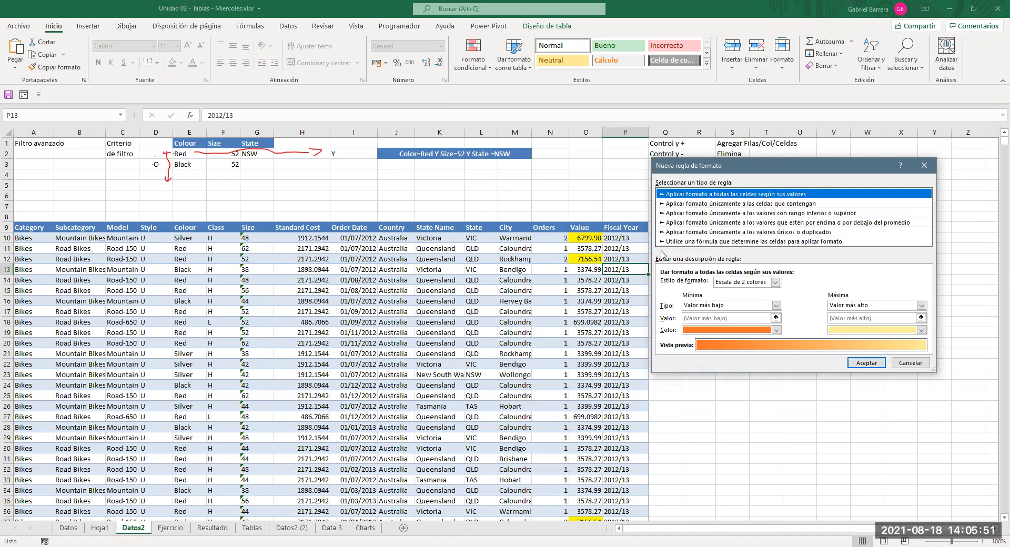
{"action": "key", "text": "Escape"}
Start a two-colour scale rule on the Standard Cost data from H10 down, trying Porcentual before returning the minimum type to Valor más bajo.
{"action": "left_click", "coordinate": [304, 239]}
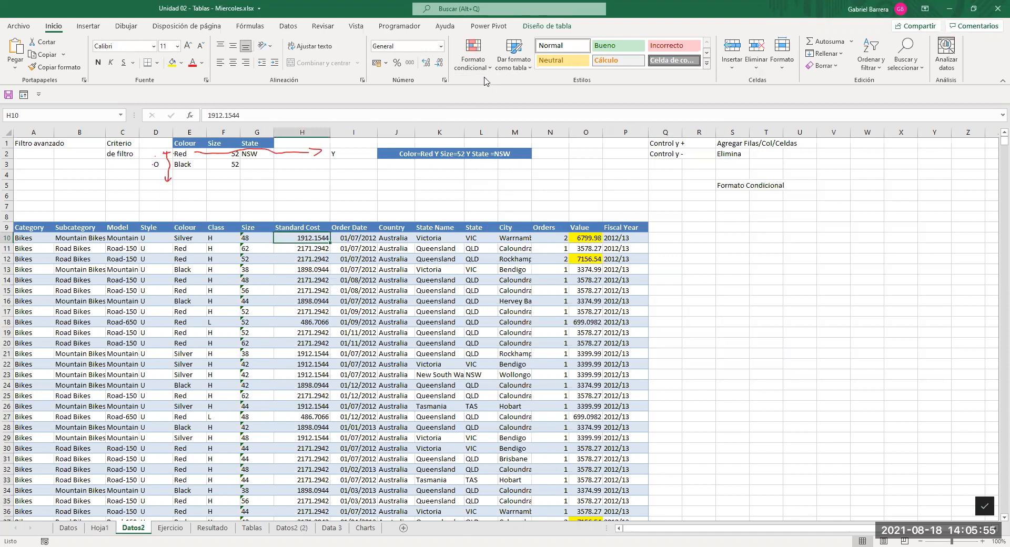
{"action": "key", "text": "ctrl+shift+Down"}
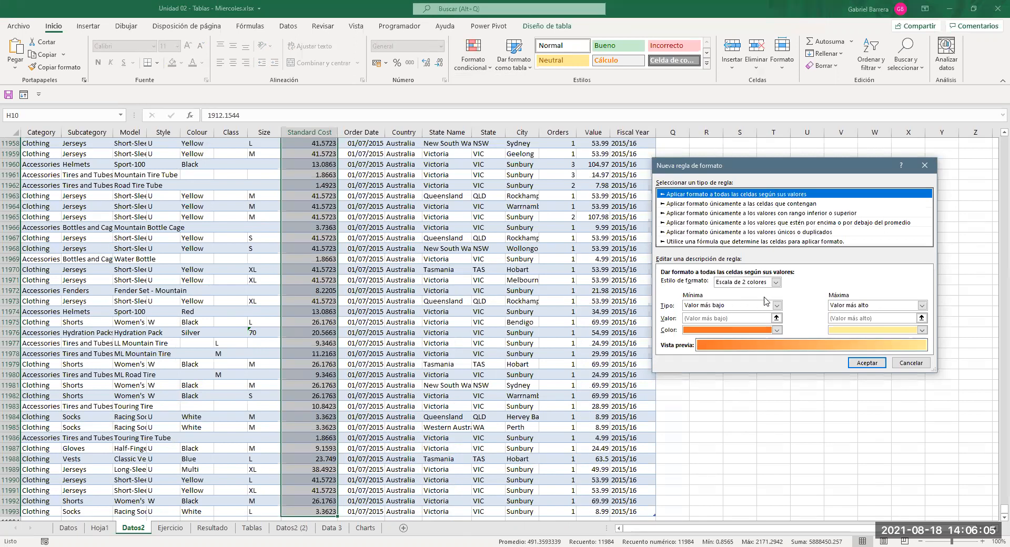
{"action": "left_click", "coordinate": [699, 308]}
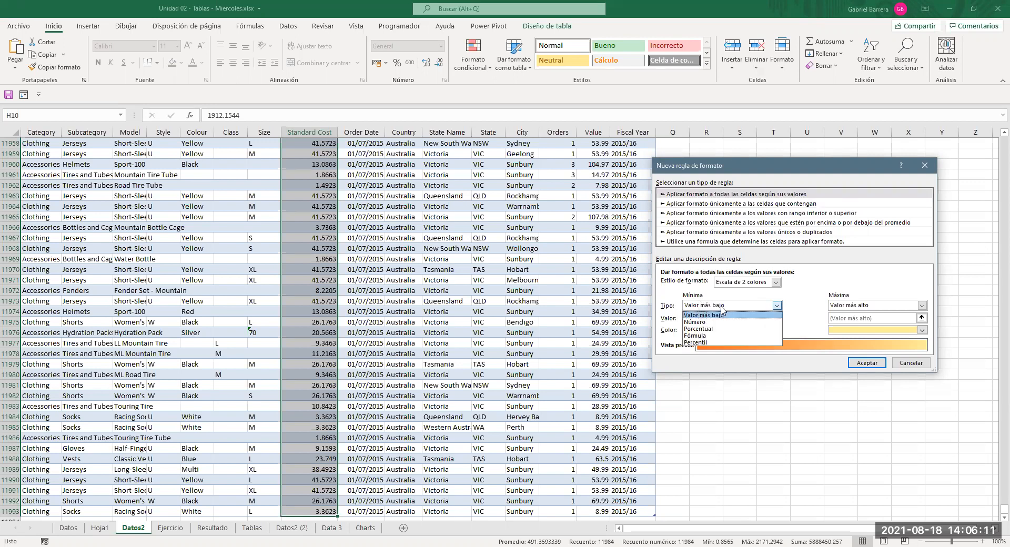
{"action": "left_click", "coordinate": [700, 329]}
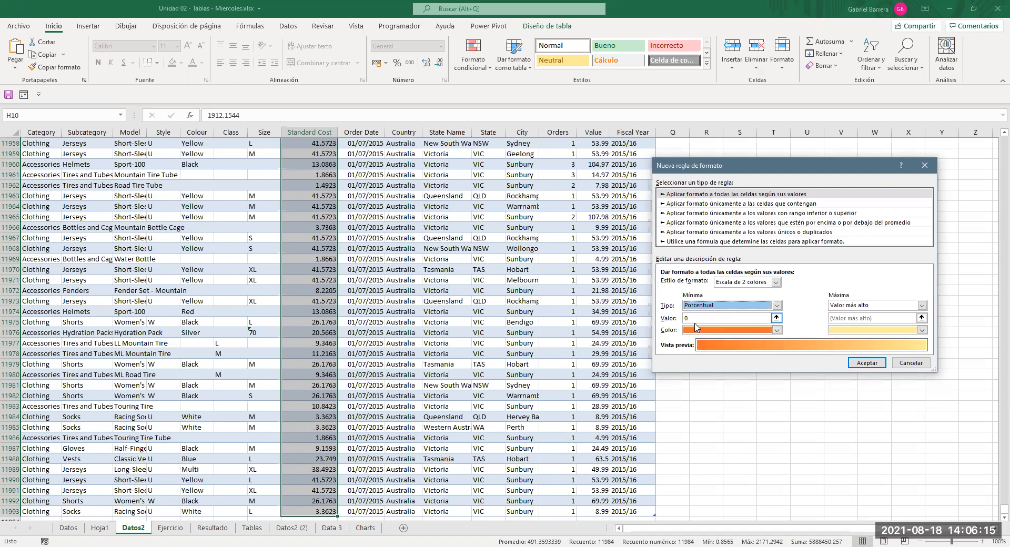
{"action": "left_click", "coordinate": [723, 305]}
{"action": "left_click", "coordinate": [718, 315]}
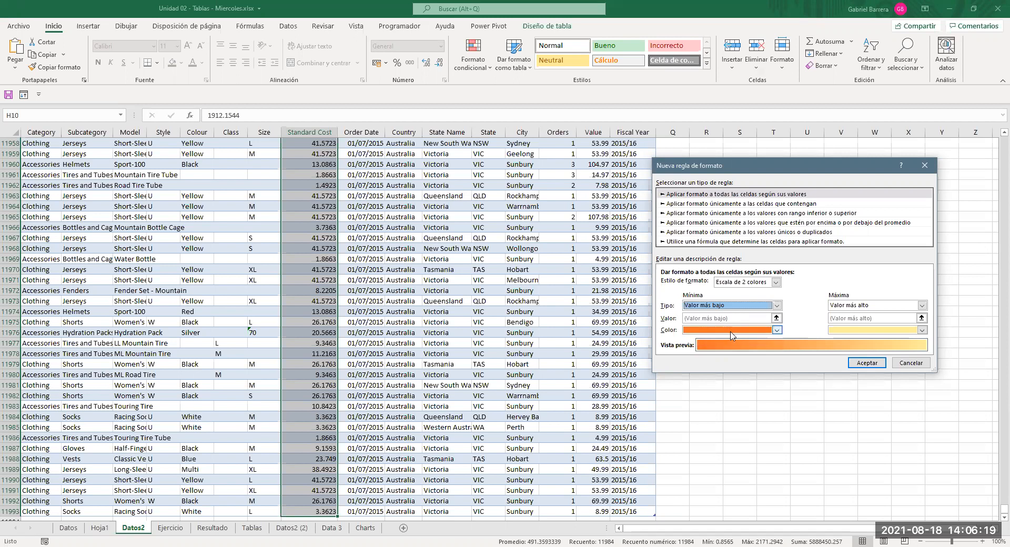
Set the scale's minimum colour to dark blue, keep Valor más alto as the maximum type, and apply the rule.
{"action": "left_click", "coordinate": [724, 330]}
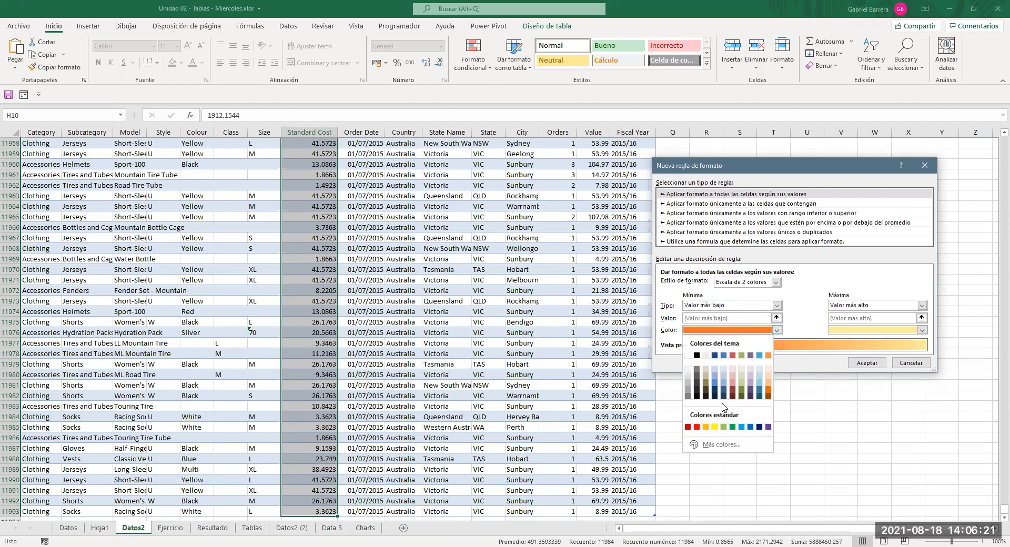
{"action": "left_click", "coordinate": [724, 396]}
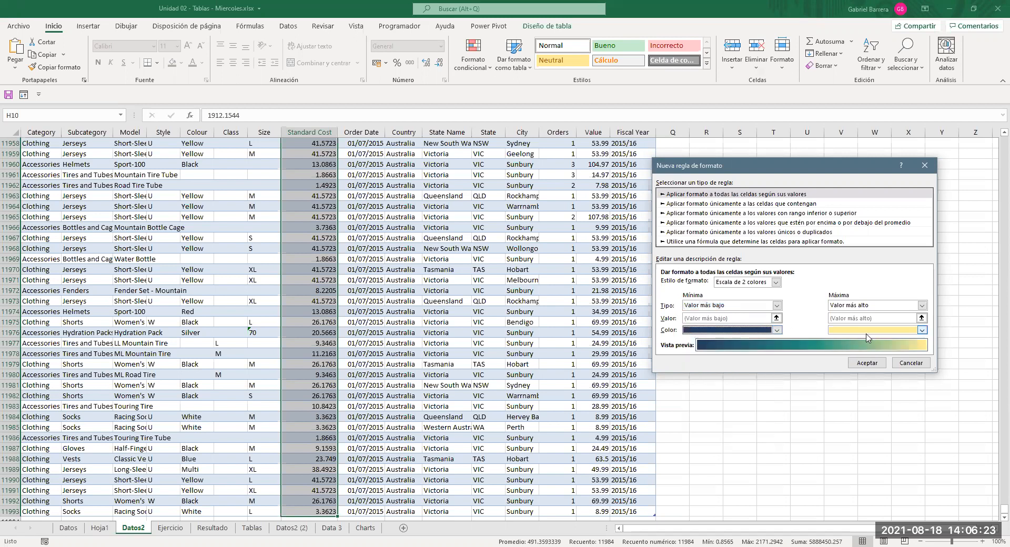
{"action": "left_click", "coordinate": [867, 304]}
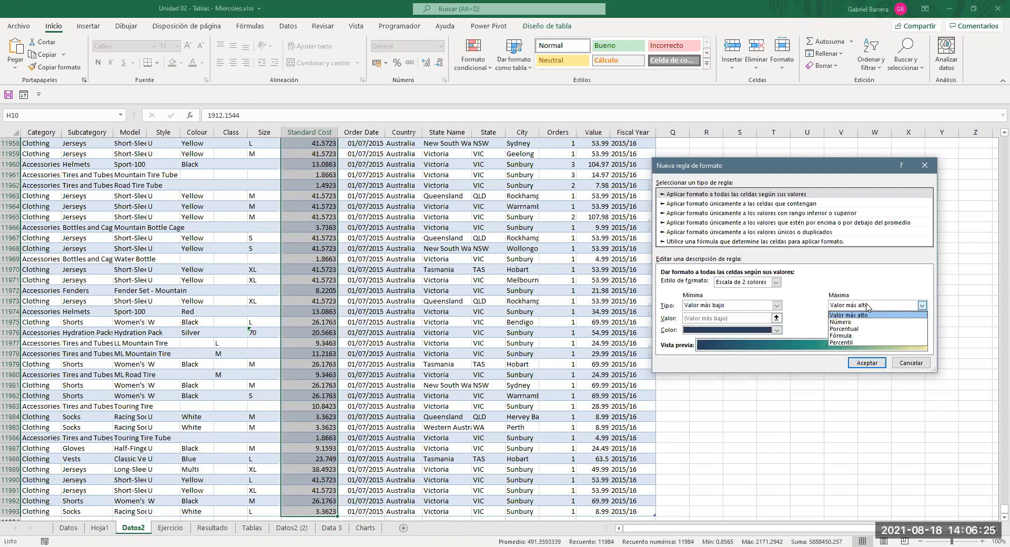
{"action": "left_click", "coordinate": [867, 305]}
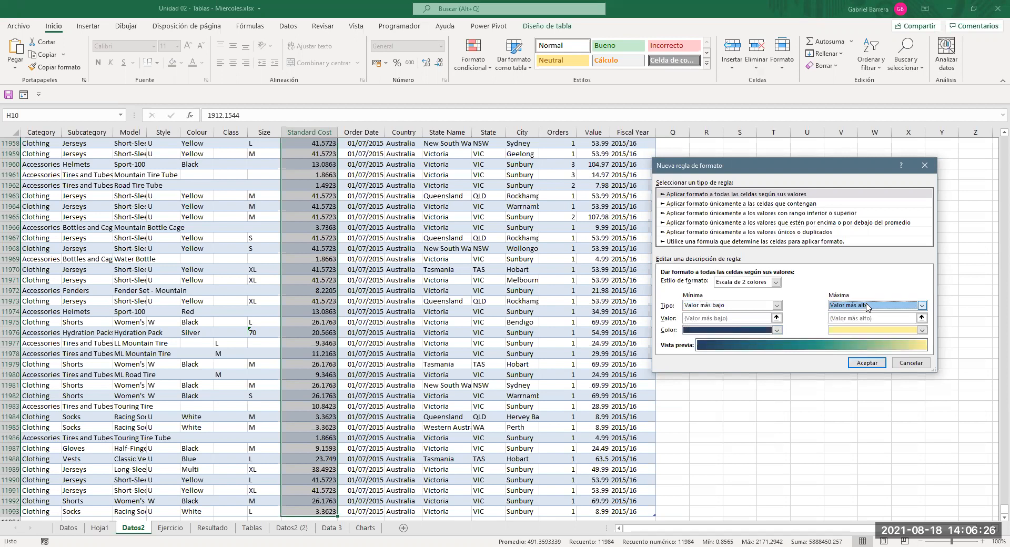
{"action": "left_click", "coordinate": [864, 363]}
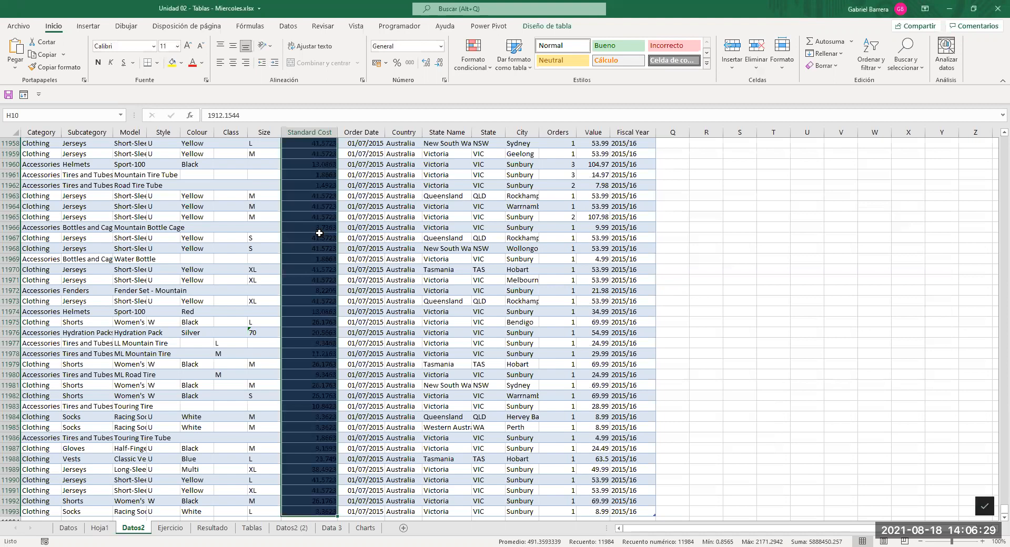
Examine how the colour scale shades low and high amounts along the Standard Cost column, returning to H10.
{"action": "scroll", "coordinate": [402, 294], "scroll_direction": "up", "scroll_amount": 9}
{"action": "scroll", "coordinate": [402, 293], "scroll_direction": "up", "scroll_amount": 20}
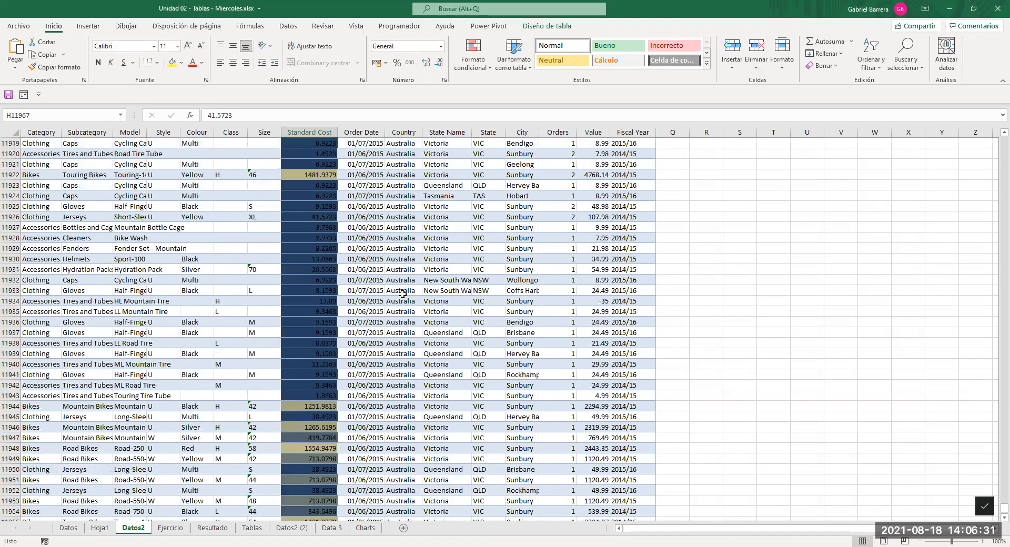
{"action": "scroll", "coordinate": [325, 313], "scroll_direction": "up", "scroll_amount": 2}
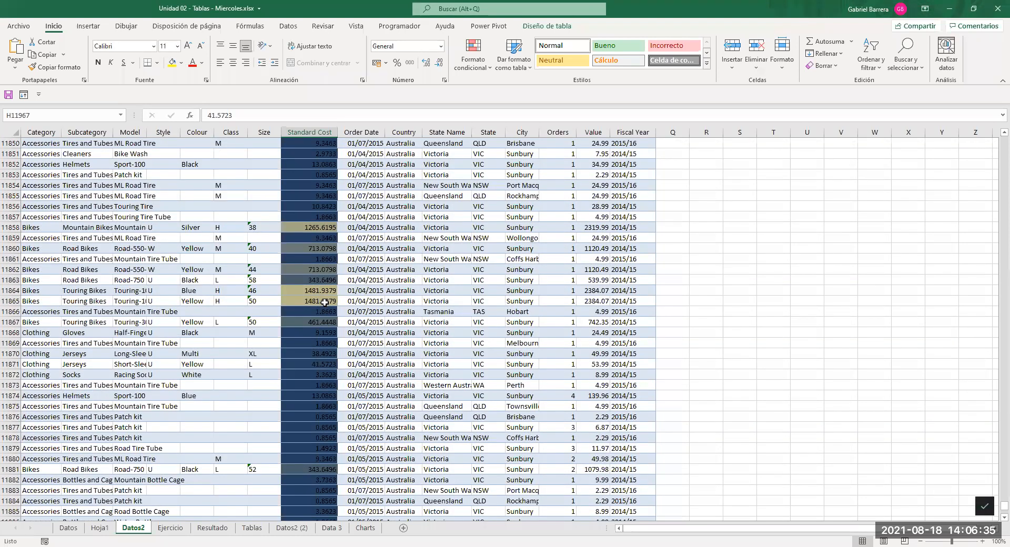
{"action": "key", "text": "ctrl+Up"}
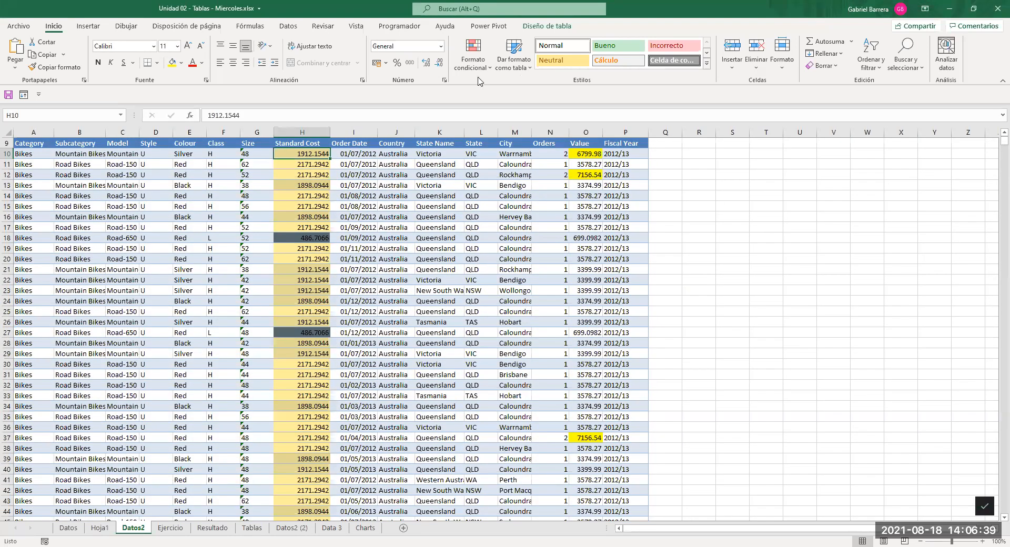
{"action": "key", "text": "ctrl+shift+Down"}
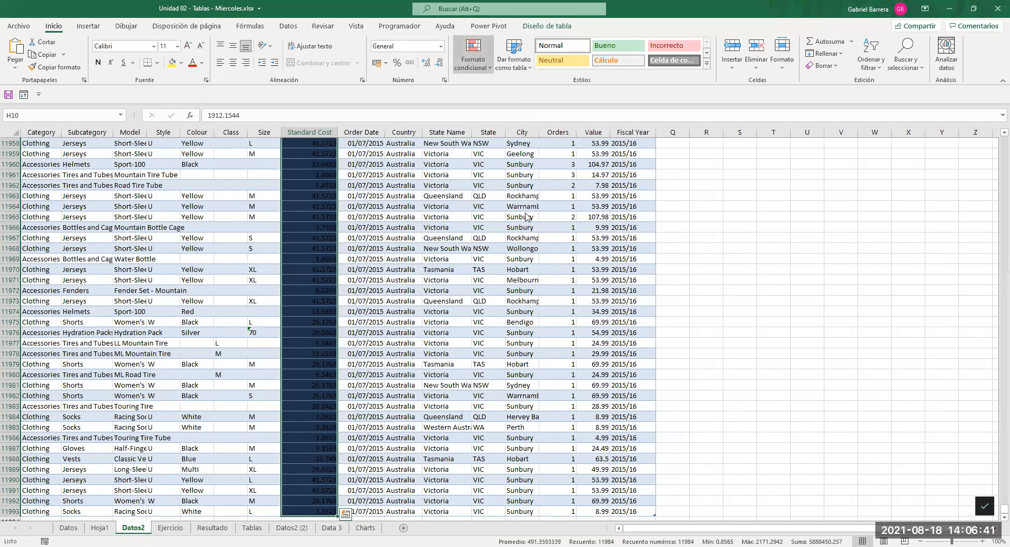
{"action": "left_click", "coordinate": [288, 270]}
{"action": "scroll", "coordinate": [293, 266], "scroll_direction": "up", "scroll_amount": 18}
{"action": "scroll", "coordinate": [295, 272], "scroll_direction": "up", "scroll_amount": 20}
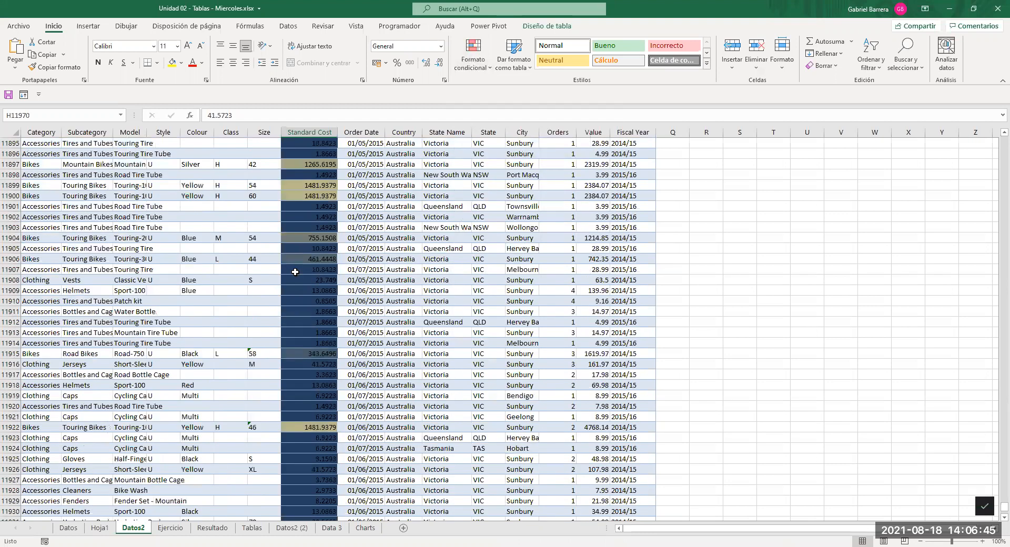
{"action": "key", "text": "ctrl+Up"}
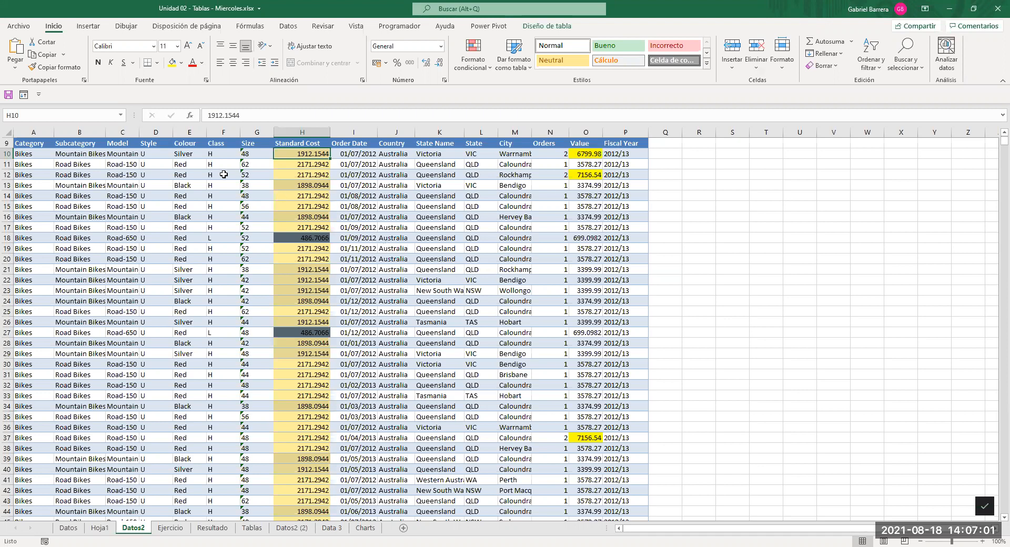
Edit the existing Standard Cost colour scale rule to use dark orange for the lowest value, keeping pale yellow for the highest, and apply it.
{"action": "left_click", "coordinate": [475, 71]}
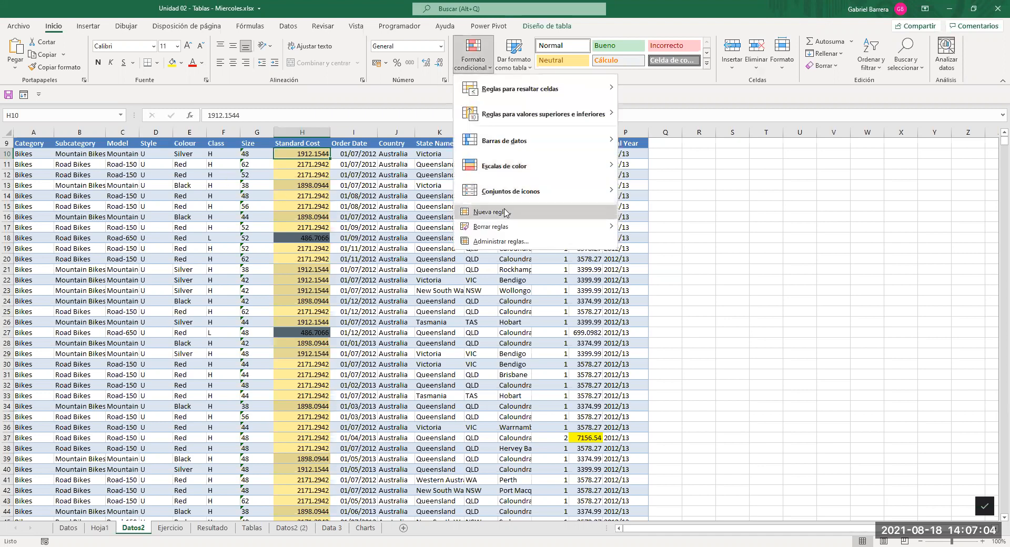
{"action": "left_click", "coordinate": [488, 245]}
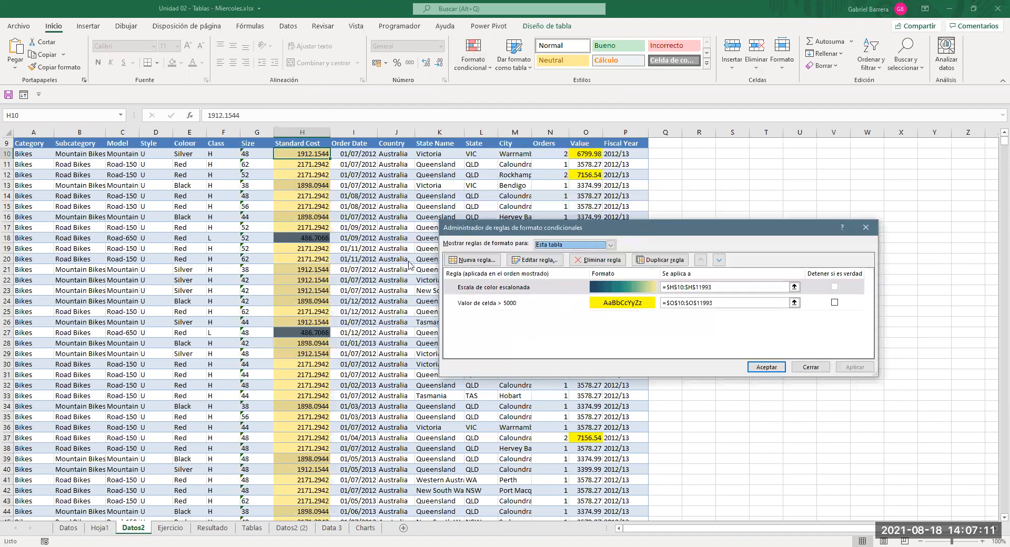
{"action": "left_click", "coordinate": [519, 289]}
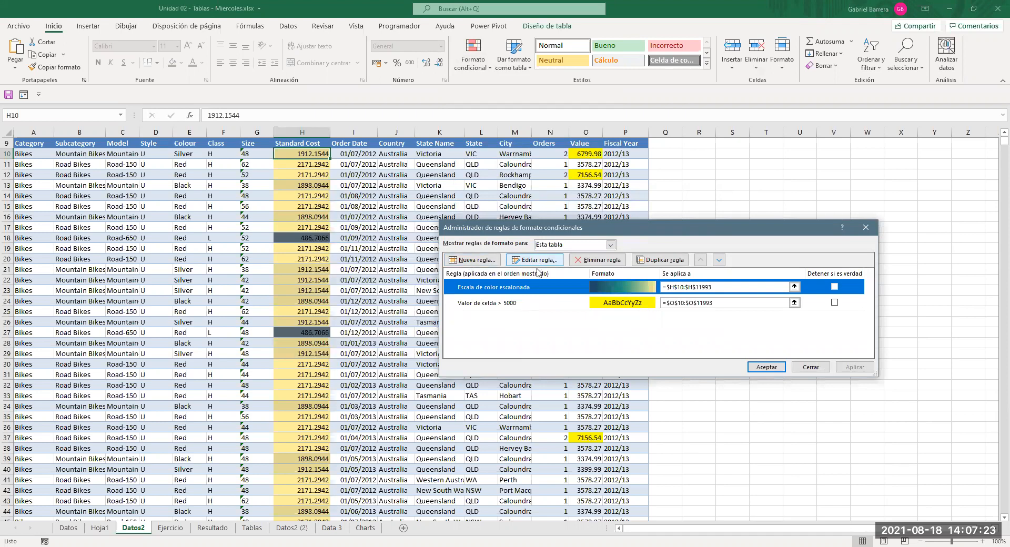
{"action": "left_click", "coordinate": [641, 364]}
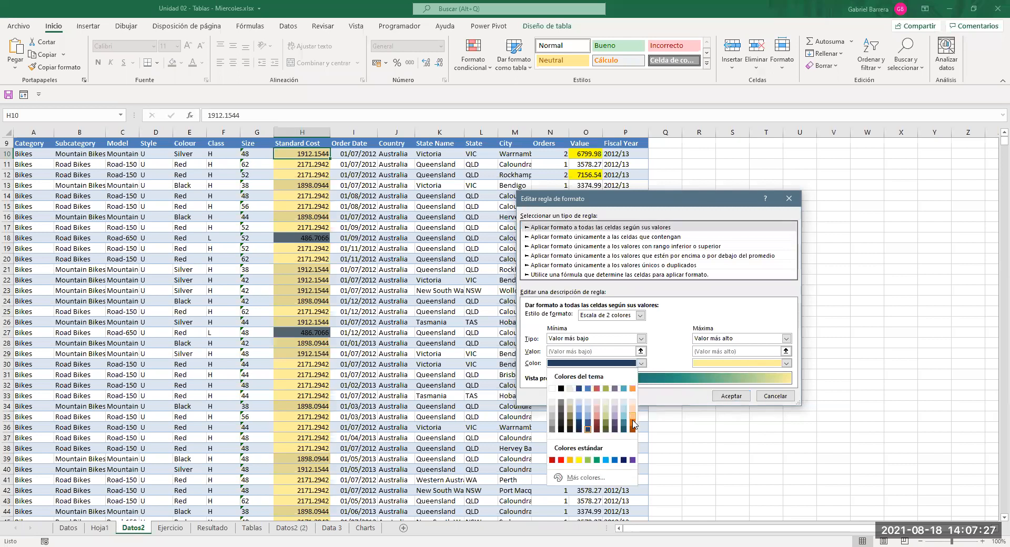
{"action": "left_click", "coordinate": [633, 425]}
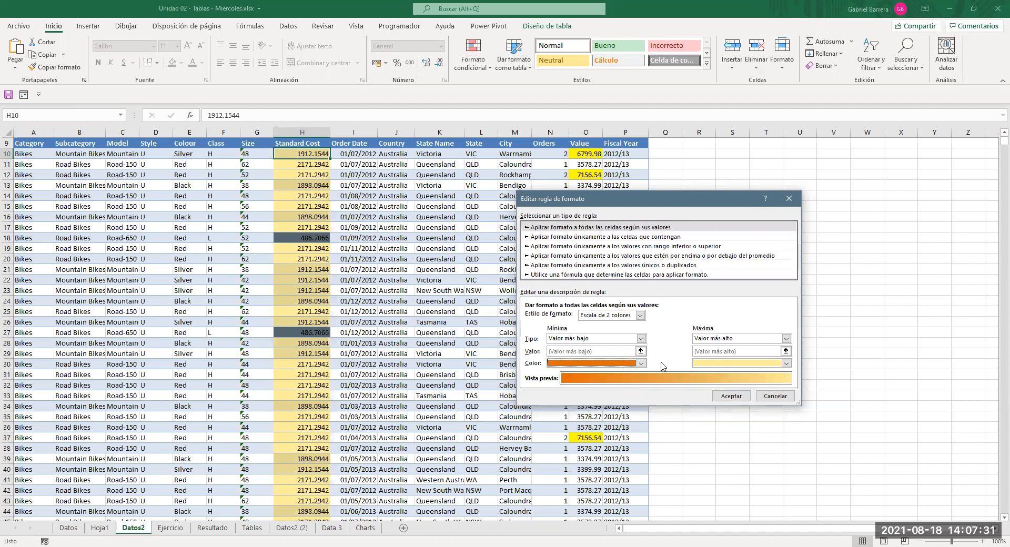
{"action": "left_click", "coordinate": [706, 364]}
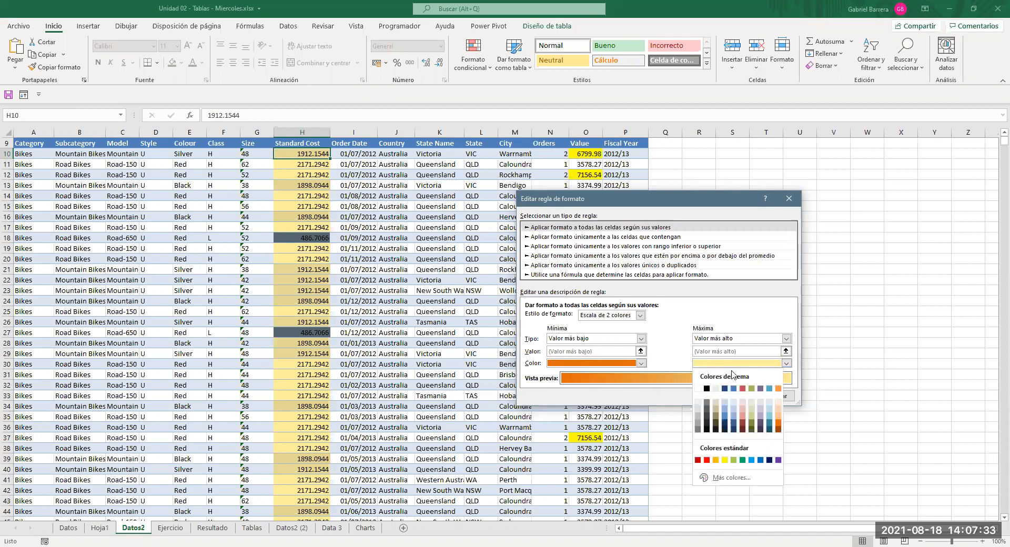
{"action": "left_click", "coordinate": [700, 308]}
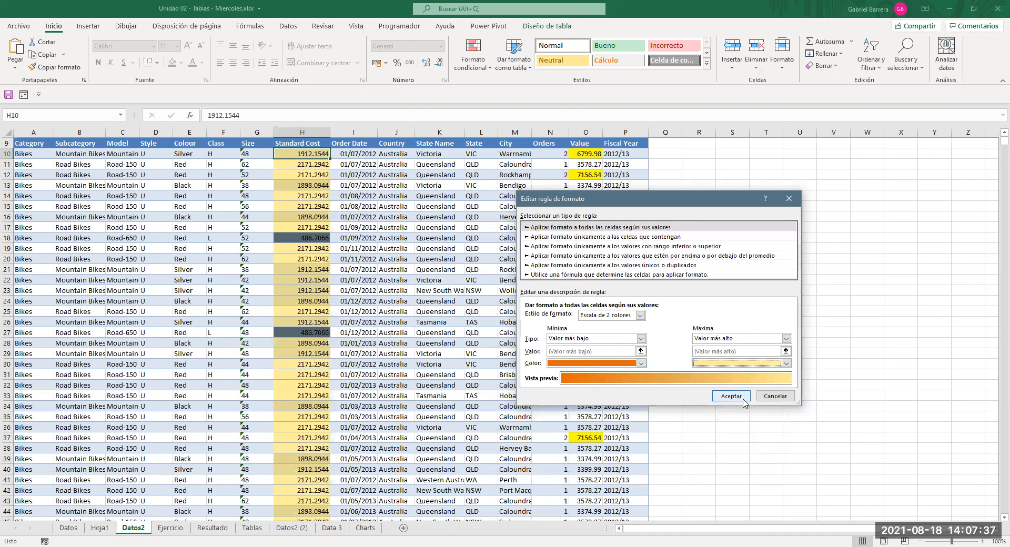
{"action": "left_click", "coordinate": [721, 394]}
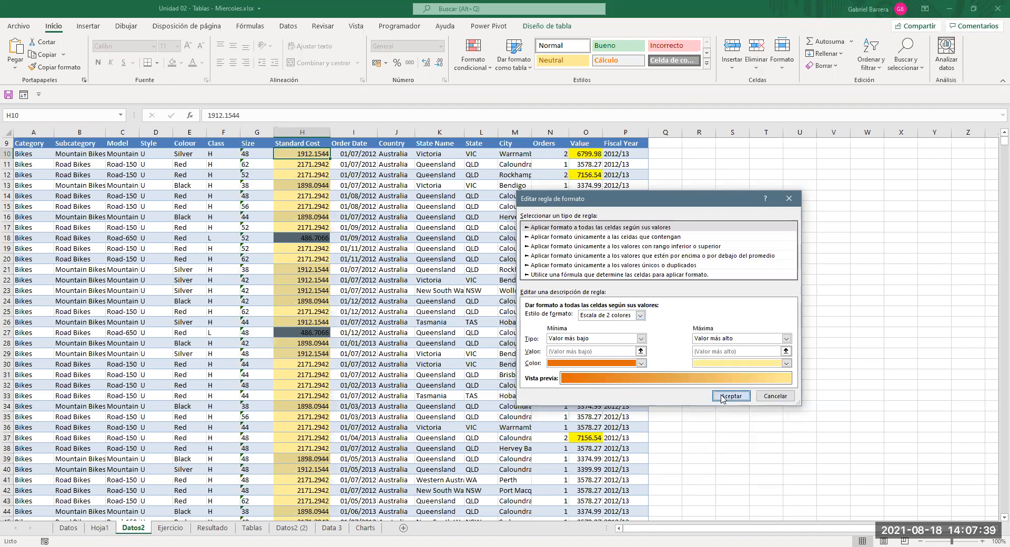
{"action": "left_click", "coordinate": [855, 367]}
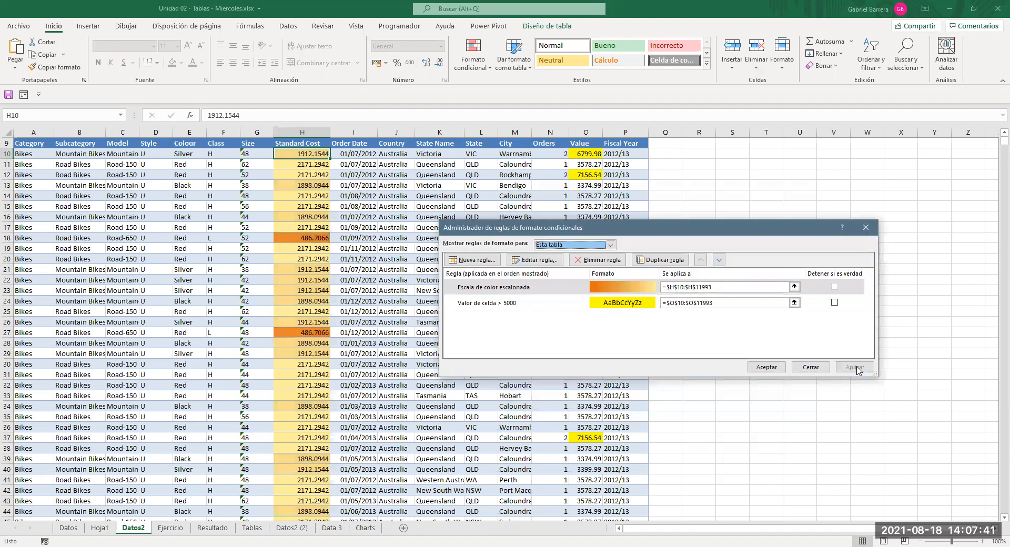
{"action": "left_click", "coordinate": [768, 366]}
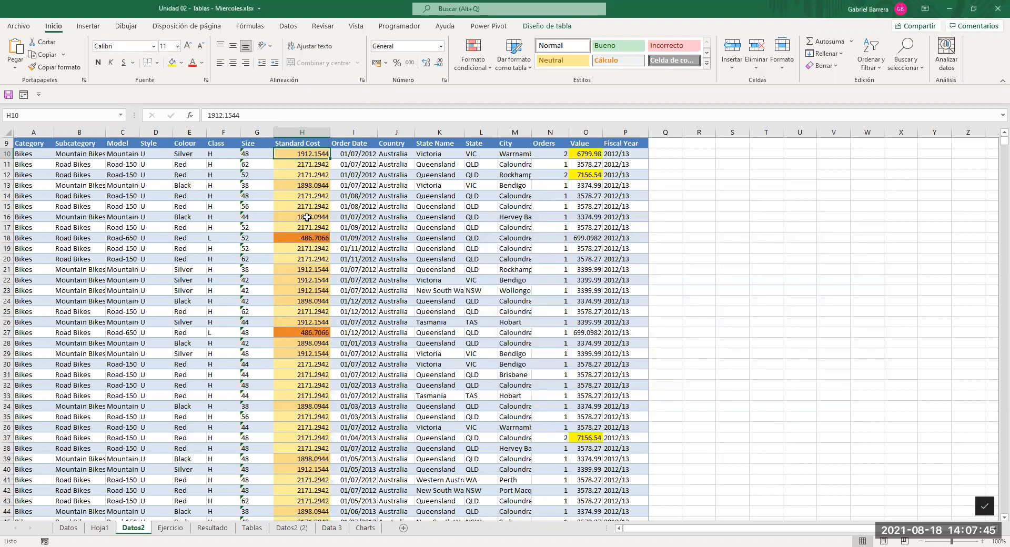
Compare the shading of high and low Standard Cost amounts at H15, H18, H71 and the rows between them.
{"action": "left_click", "coordinate": [306, 206]}
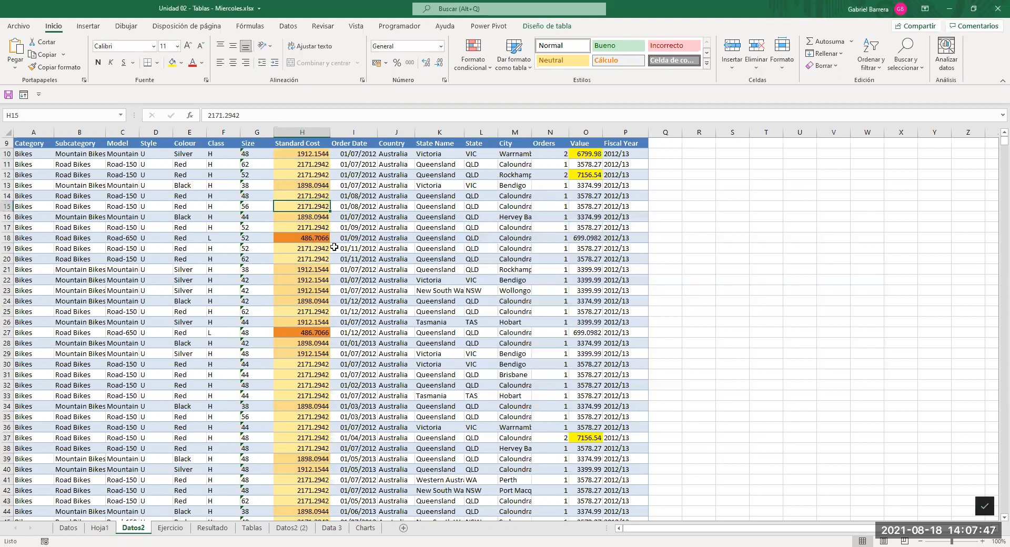
{"action": "left_click", "coordinate": [312, 238]}
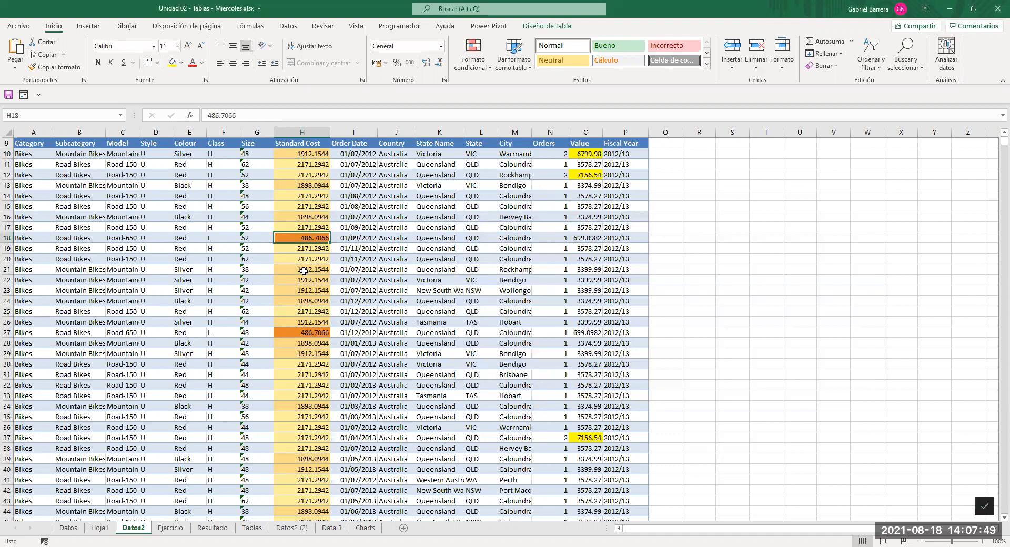
{"action": "scroll", "coordinate": [304, 334], "scroll_direction": "down", "scroll_amount": 12}
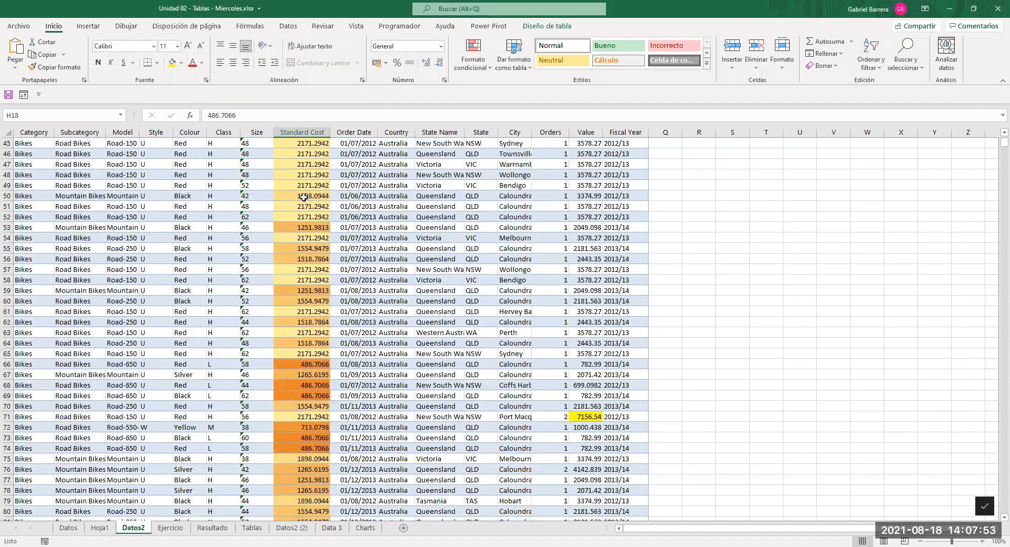
{"action": "scroll", "coordinate": [303, 288], "scroll_direction": "down", "scroll_amount": 1}
{"action": "scroll", "coordinate": [303, 288], "scroll_direction": "down", "scroll_amount": 4}
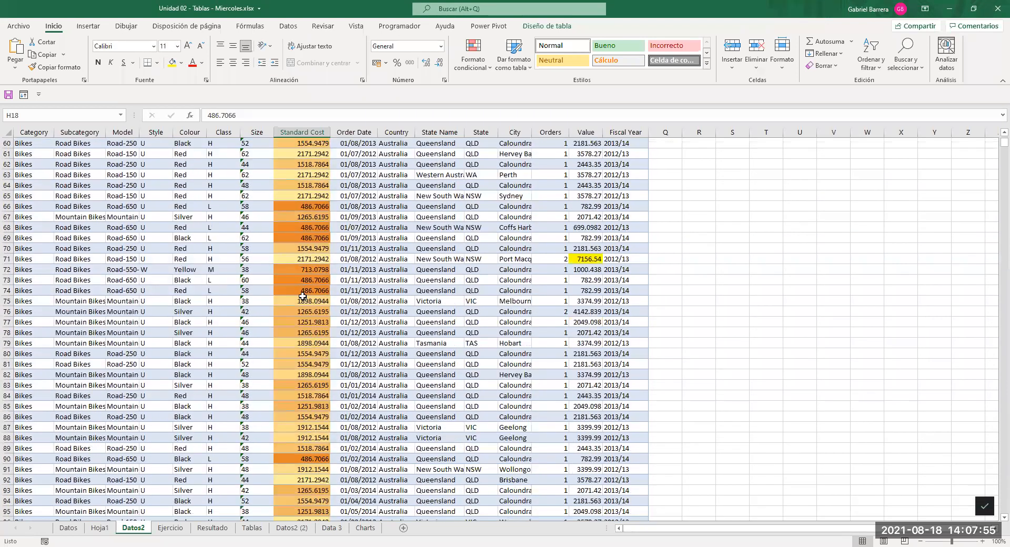
{"action": "left_click", "coordinate": [306, 258]}
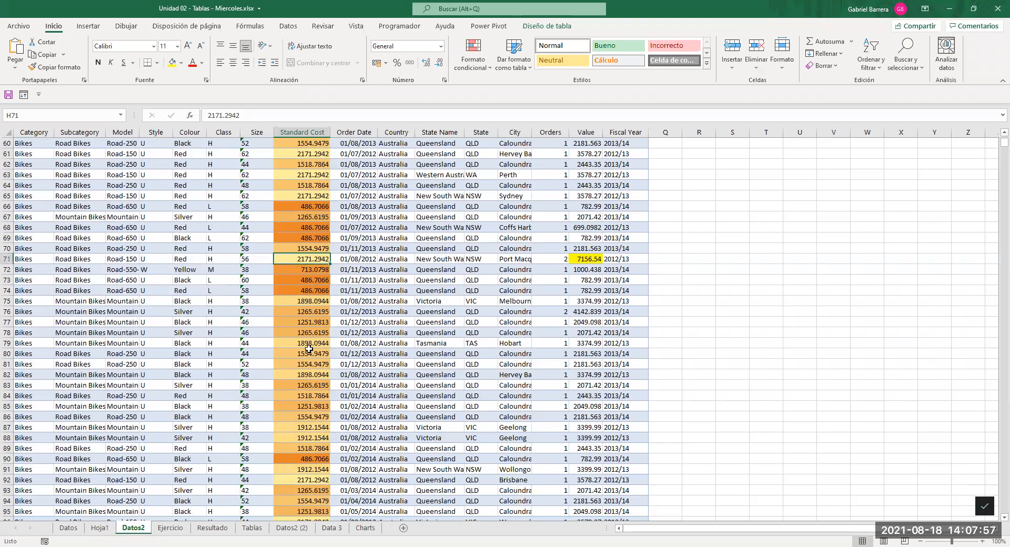
{"action": "scroll", "coordinate": [308, 349], "scroll_direction": "up", "scroll_amount": 20}
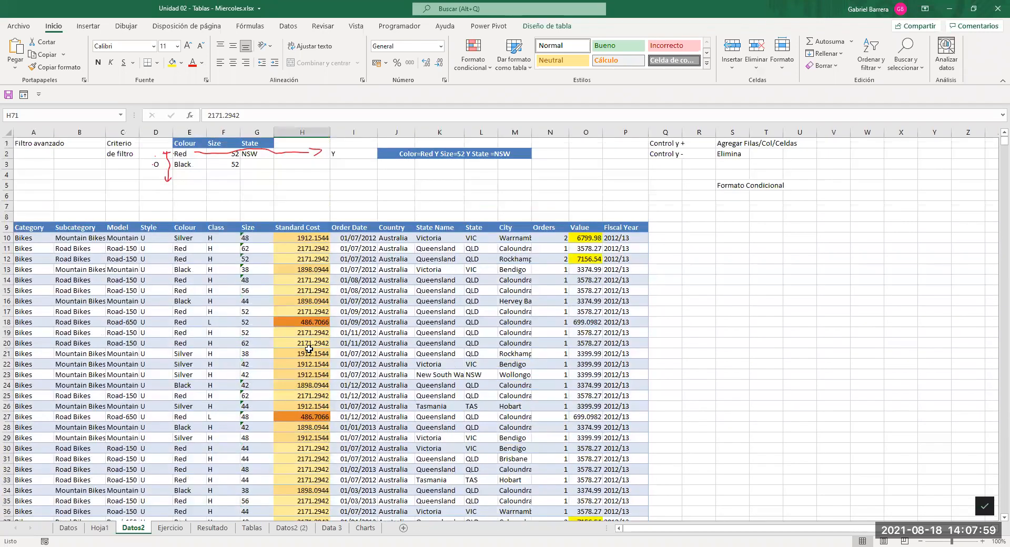
Sort the table by Standard Cost from smallest to largest, starting from cell H10.
{"action": "left_click", "coordinate": [290, 267]}
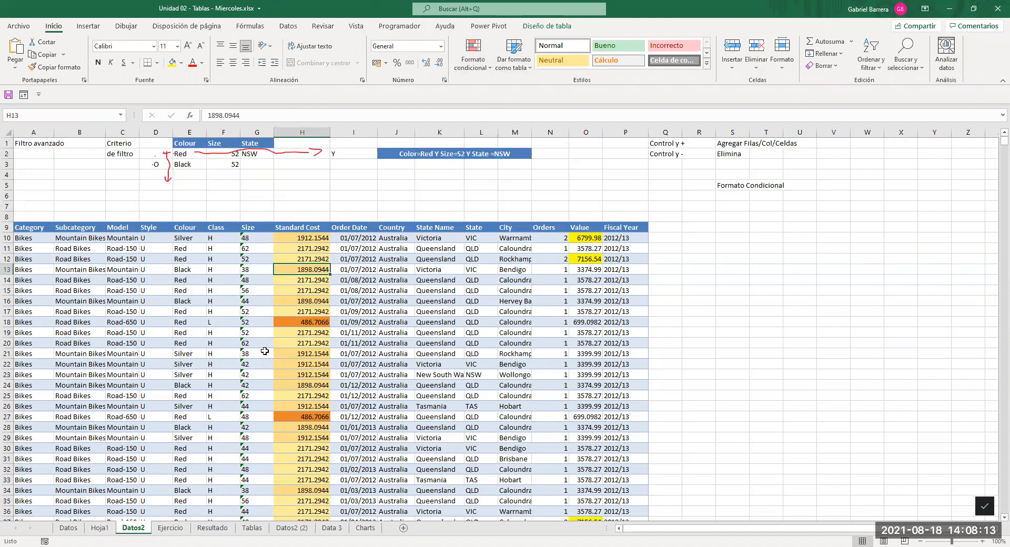
{"action": "left_click", "coordinate": [292, 258]}
{"action": "left_click", "coordinate": [311, 238]}
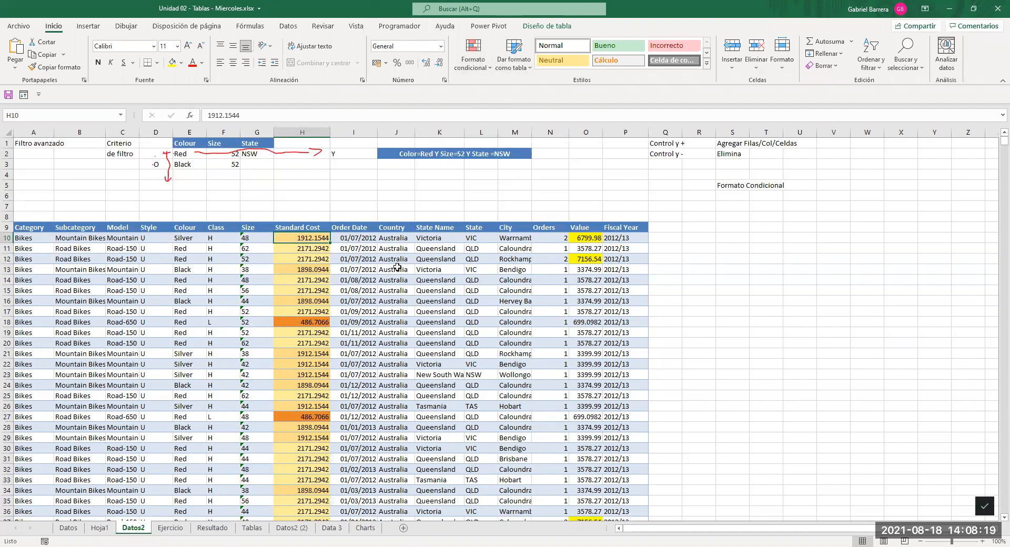
{"action": "left_click", "coordinate": [288, 27]}
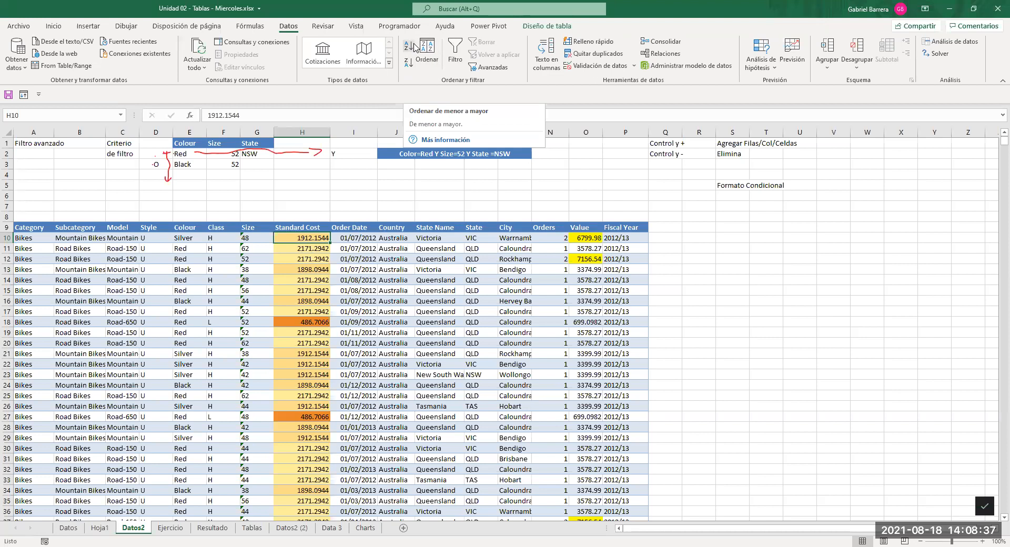
{"action": "left_click", "coordinate": [415, 47]}
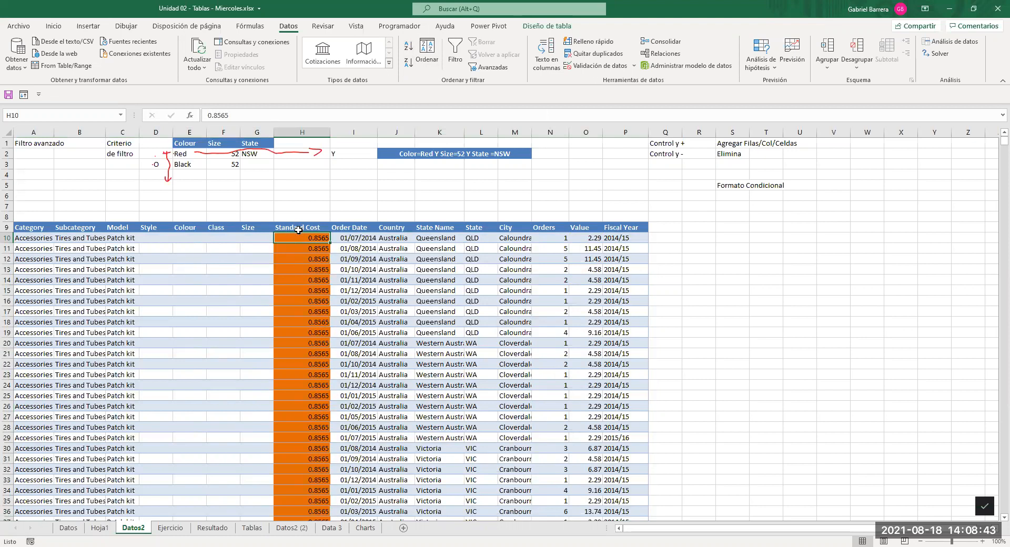
Examine how the colour scale shades the sorted Standard Cost column from its lowest to highest amounts, returning to the column header.
{"action": "left_click", "coordinate": [326, 267]}
{"action": "scroll", "coordinate": [297, 279], "scroll_direction": "down", "scroll_amount": 4}
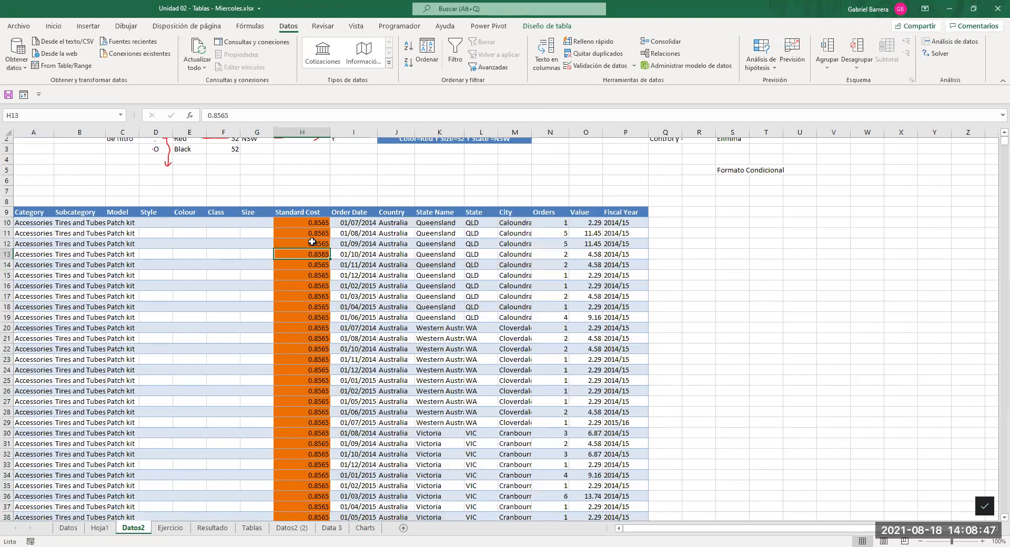
{"action": "scroll", "coordinate": [297, 279], "scroll_direction": "down", "scroll_amount": 20}
{"action": "left_click", "coordinate": [298, 278]}
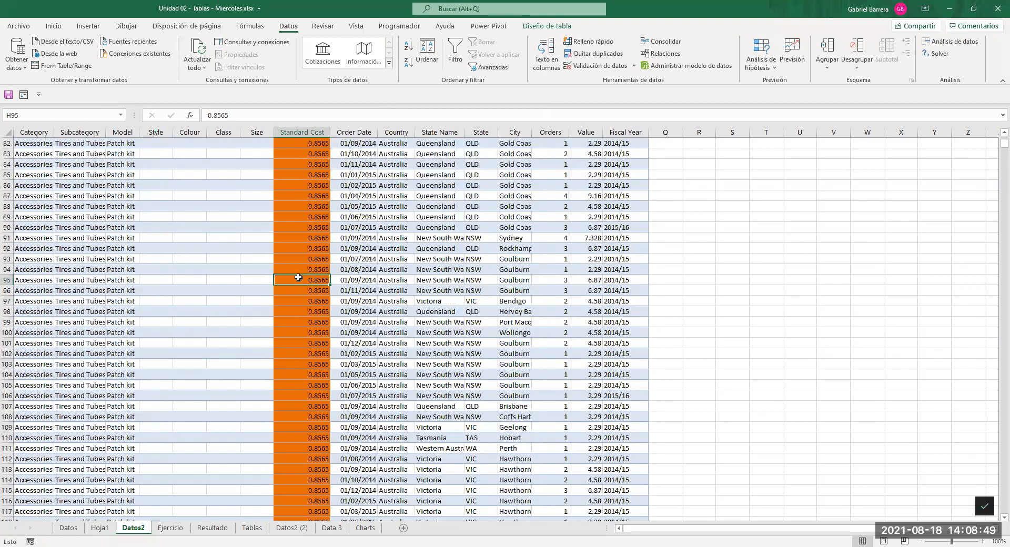
{"action": "key", "text": "Page_Down"}
{"action": "key", "text": "Page_Down"}
{"action": "key", "text": "Page_Down"}
{"action": "key", "text": "Page_Down"}
{"action": "key", "text": "Page_Down"}
{"action": "key", "text": "Page_Down"}
{"action": "key", "text": "Page_Down"}
{"action": "key", "text": "Page_Down"}
{"action": "key", "text": "Page_Down"}
{"action": "key", "text": "Page_Down"}
{"action": "key", "text": "Page_Down"}
{"action": "key", "text": "Page_Down"}
{"action": "key", "text": "Page_Down"}
{"action": "key", "text": "Page_Down"}
{"action": "key", "text": "Page_Down"}
{"action": "key", "text": "Page_Down"}
{"action": "key", "text": "Page_Down"}
{"action": "key", "text": "Page_Down"}
{"action": "key", "text": "Page_Down"}
{"action": "key", "text": "Page_Down"}
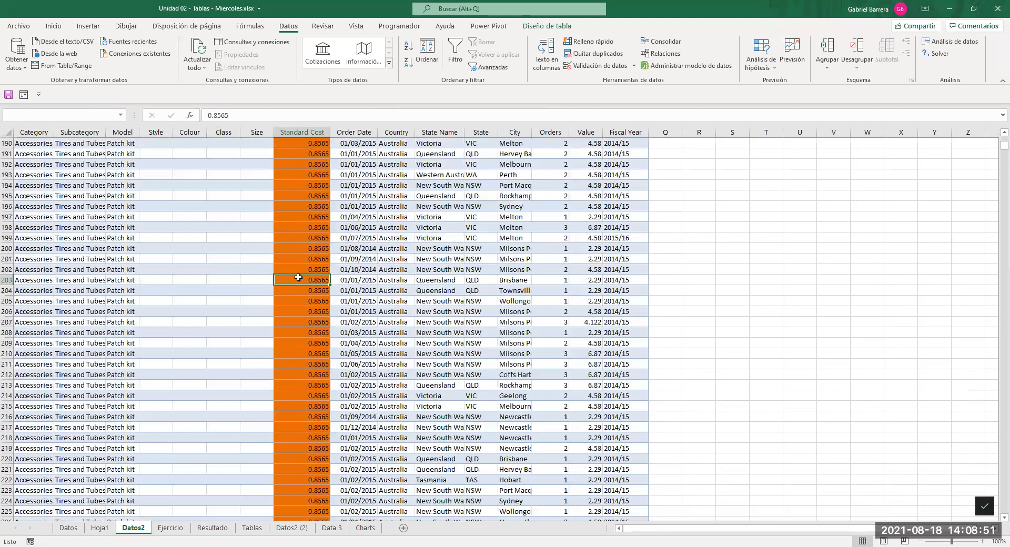
{"action": "key", "text": "Page_Down"}
{"action": "key", "text": "Page_Down"}
{"action": "key", "text": "Page_Down"}
{"action": "key", "text": "Page_Down"}
{"action": "key", "text": "Page_Down"}
{"action": "key", "text": "Page_Down"}
{"action": "key", "text": "Page_Down"}
{"action": "key", "text": "Page_Down"}
{"action": "key", "text": "Page_Down"}
{"action": "key", "text": "Page_Down"}
{"action": "key", "text": "Page_Down"}
{"action": "key", "text": "Page_Down"}
{"action": "key", "text": "Page_Down"}
{"action": "key", "text": "Page_Down"}
{"action": "key", "text": "Page_Down"}
{"action": "key", "text": "Page_Down"}
{"action": "key", "text": "Page_Down"}
{"action": "key", "text": "Page_Down"}
{"action": "key", "text": "Page_Down"}
{"action": "key", "text": "Page_Down"}
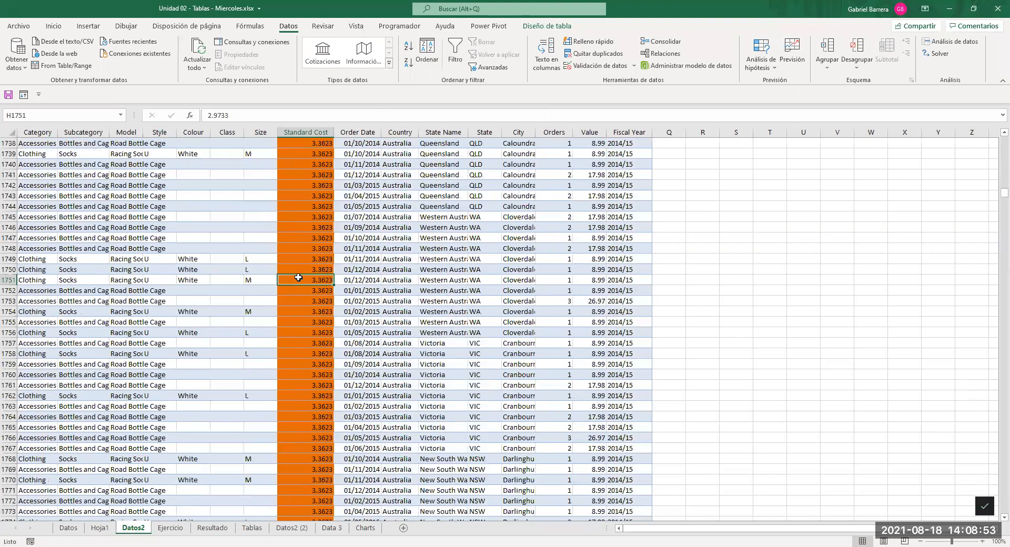
{"action": "key", "text": "Page_Down"}
{"action": "key", "text": "Page_Down"}
{"action": "key", "text": "Page_Down"}
{"action": "key", "text": "Page_Down"}
{"action": "key", "text": "Page_Down"}
{"action": "key", "text": "Page_Down"}
{"action": "key", "text": "Page_Down"}
{"action": "key", "text": "Page_Down"}
{"action": "key", "text": "Page_Down"}
{"action": "key", "text": "Page_Down"}
{"action": "key", "text": "Page_Down"}
{"action": "key", "text": "Page_Down"}
{"action": "key", "text": "Page_Down"}
{"action": "key", "text": "Page_Down"}
{"action": "key", "text": "Page_Down"}
{"action": "key", "text": "Page_Down"}
{"action": "key", "text": "Page_Down"}
{"action": "key", "text": "Page_Down"}
{"action": "key", "text": "Page_Down"}
{"action": "key", "text": "Page_Down"}
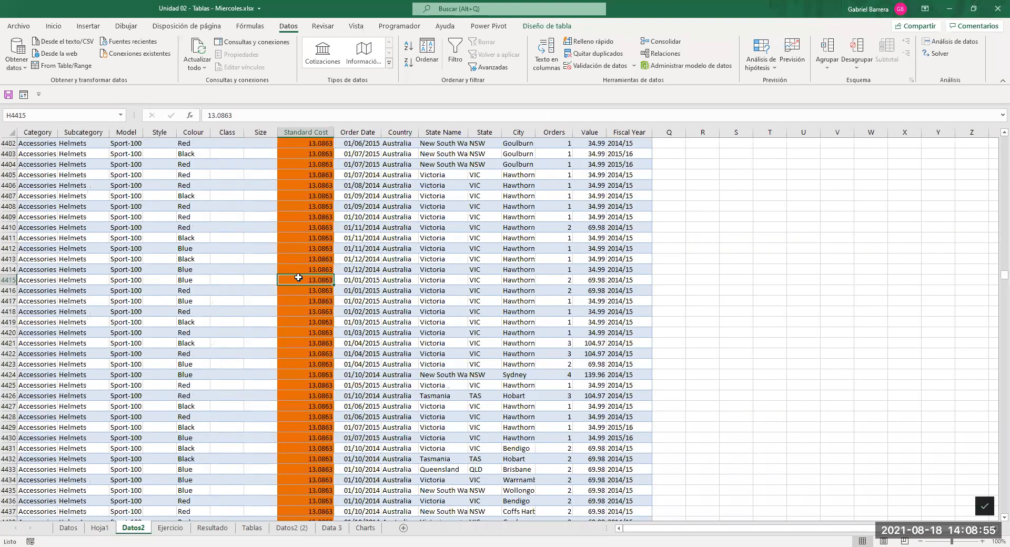
{"action": "key", "text": "Page_Down"}
{"action": "key", "text": "Page_Down"}
{"action": "key", "text": "Page_Down"}
{"action": "key", "text": "Page_Down"}
{"action": "key", "text": "Page_Down"}
{"action": "key", "text": "Page_Down"}
{"action": "key", "text": "Page_Down"}
{"action": "key", "text": "Page_Down"}
{"action": "key", "text": "Page_Down"}
{"action": "key", "text": "Page_Down"}
{"action": "key", "text": "Page_Down"}
{"action": "key", "text": "Page_Down"}
{"action": "key", "text": "Page_Down"}
{"action": "key", "text": "Page_Down"}
{"action": "key", "text": "Page_Down"}
{"action": "key", "text": "Page_Down"}
{"action": "key", "text": "Page_Down"}
{"action": "key", "text": "Page_Down"}
{"action": "key", "text": "Page_Down"}
{"action": "key", "text": "Page_Down"}
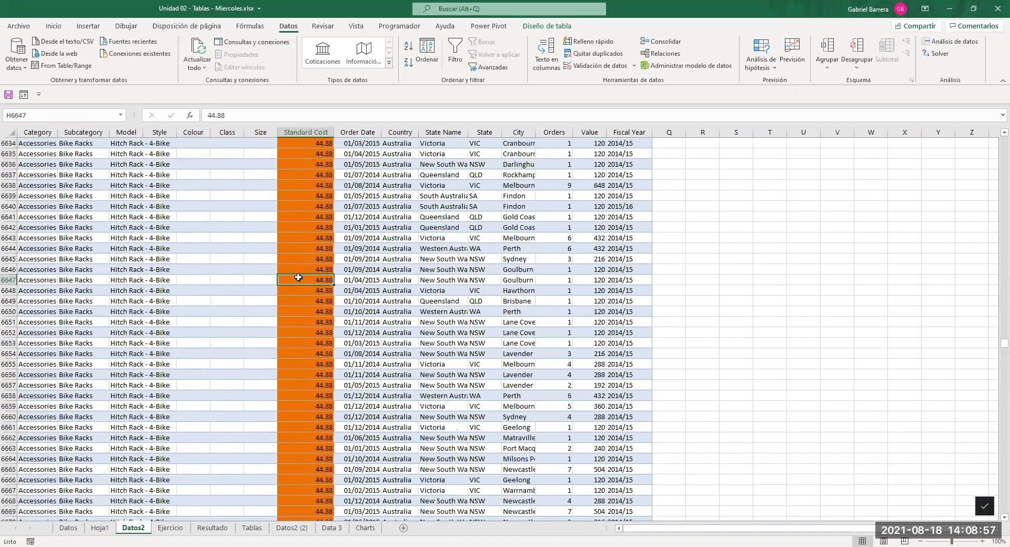
{"action": "key", "text": "Page_Down"}
{"action": "key", "text": "Page_Down"}
{"action": "key", "text": "Page_Down"}
{"action": "key", "text": "Page_Down"}
{"action": "key", "text": "Page_Down"}
{"action": "key", "text": "Page_Down"}
{"action": "key", "text": "Page_Down"}
{"action": "key", "text": "Page_Down"}
{"action": "key", "text": "Page_Down"}
{"action": "key", "text": "Page_Down"}
{"action": "key", "text": "Page_Down"}
{"action": "key", "text": "Page_Down"}
{"action": "key", "text": "Page_Down"}
{"action": "key", "text": "Page_Down"}
{"action": "key", "text": "Page_Down"}
{"action": "key", "text": "Page_Down"}
{"action": "key", "text": "Page_Down"}
{"action": "key", "text": "Page_Down"}
{"action": "key", "text": "Page_Down"}
{"action": "key", "text": "Page_Down"}
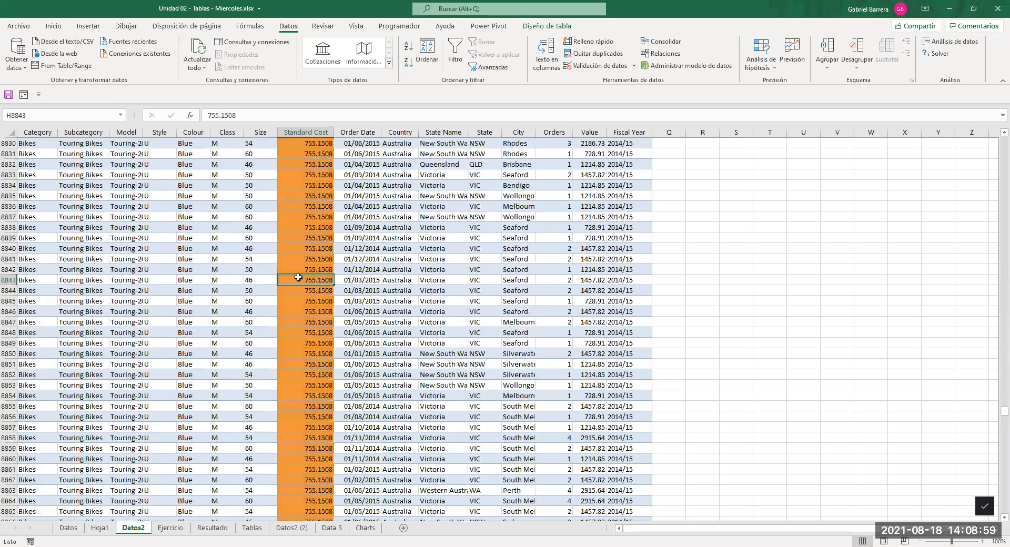
{"action": "key", "text": "Page_Down"}
{"action": "key", "text": "Page_Down"}
{"action": "key", "text": "Page_Down"}
{"action": "key", "text": "Page_Down"}
{"action": "key", "text": "Page_Down"}
{"action": "key", "text": "Page_Down"}
{"action": "key", "text": "Page_Down"}
{"action": "key", "text": "Page_Down"}
{"action": "key", "text": "Page_Down"}
{"action": "key", "text": "Page_Down"}
{"action": "key", "text": "Page_Down"}
{"action": "key", "text": "Page_Down"}
{"action": "key", "text": "Page_Down"}
{"action": "key", "text": "Page_Down"}
{"action": "key", "text": "Page_Down"}
{"action": "key", "text": "Page_Down"}
{"action": "key", "text": "Page_Down"}
{"action": "key", "text": "Page_Down"}
{"action": "key", "text": "Page_Down"}
{"action": "key", "text": "Page_Down"}
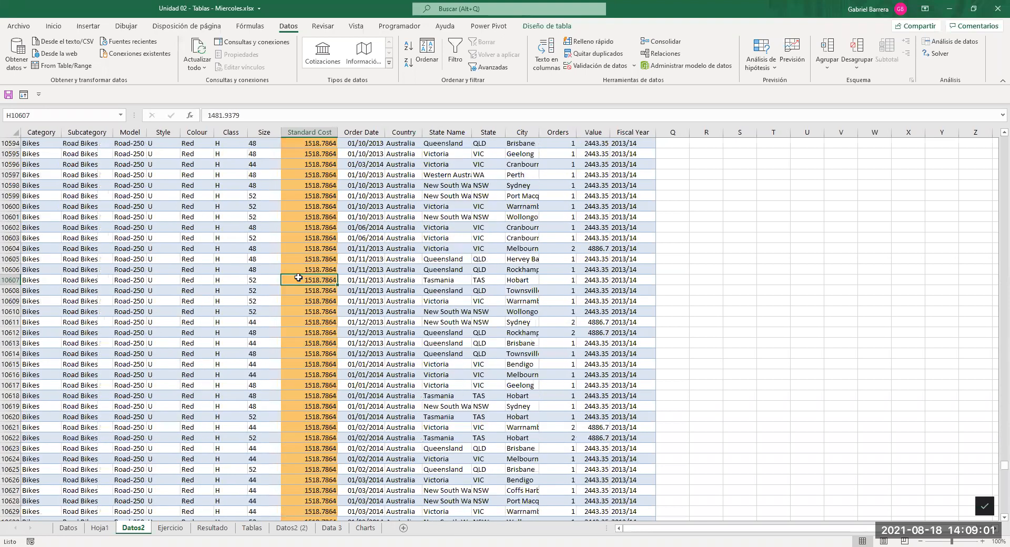
{"action": "key", "text": "Page_Up"}
{"action": "key", "text": "Page_Up"}
{"action": "key", "text": "Page_Up"}
{"action": "key", "text": "Page_Up"}
{"action": "key", "text": "Page_Up"}
{"action": "key", "text": "Page_Up"}
{"action": "key", "text": "Page_Up"}
{"action": "key", "text": "Page_Up"}
{"action": "key", "text": "Page_Up"}
{"action": "key", "text": "Page_Up"}
{"action": "key", "text": "Page_Up"}
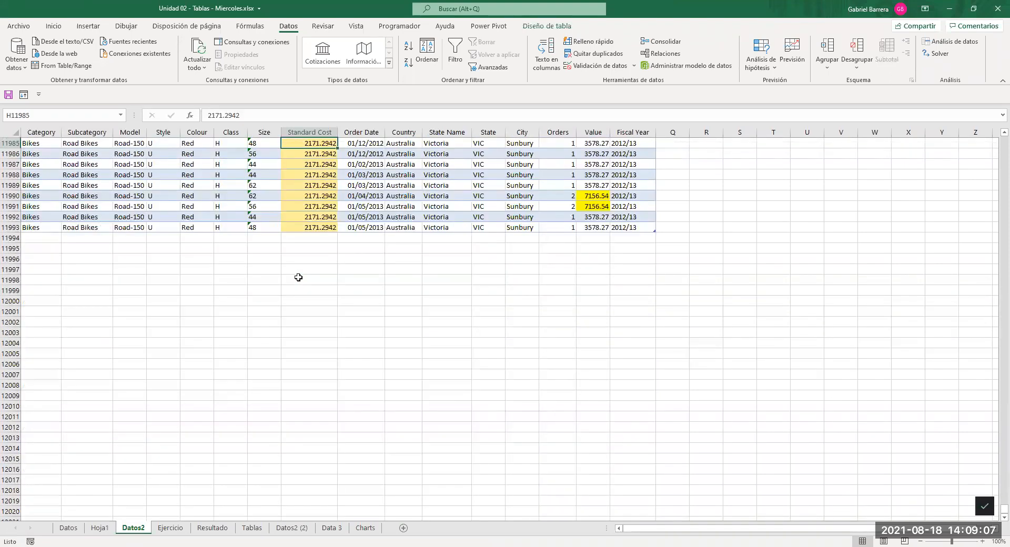
{"action": "key", "text": "ctrl+Up"}
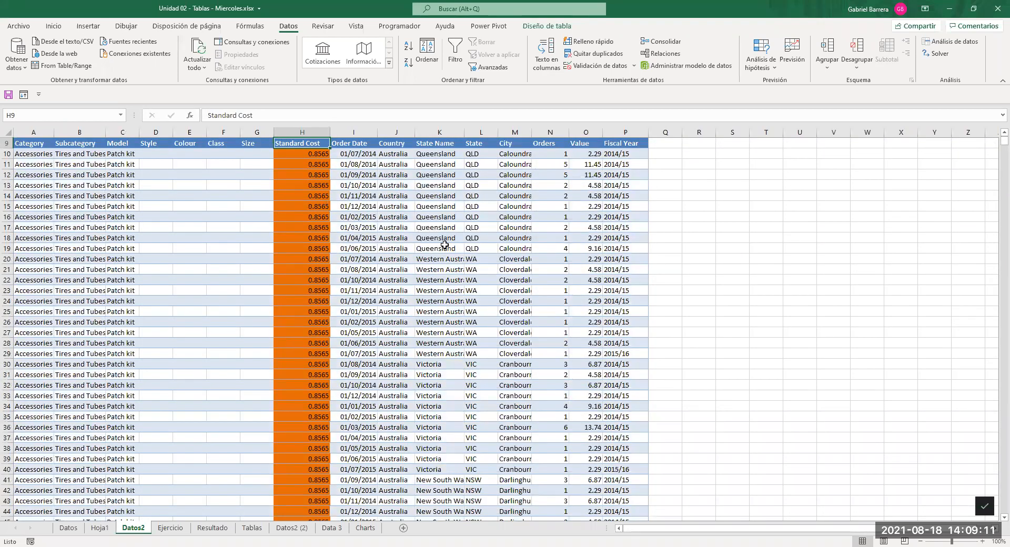
Sort the table by Order Date in both directions, ending with oldest to newest.
{"action": "left_click", "coordinate": [363, 175]}
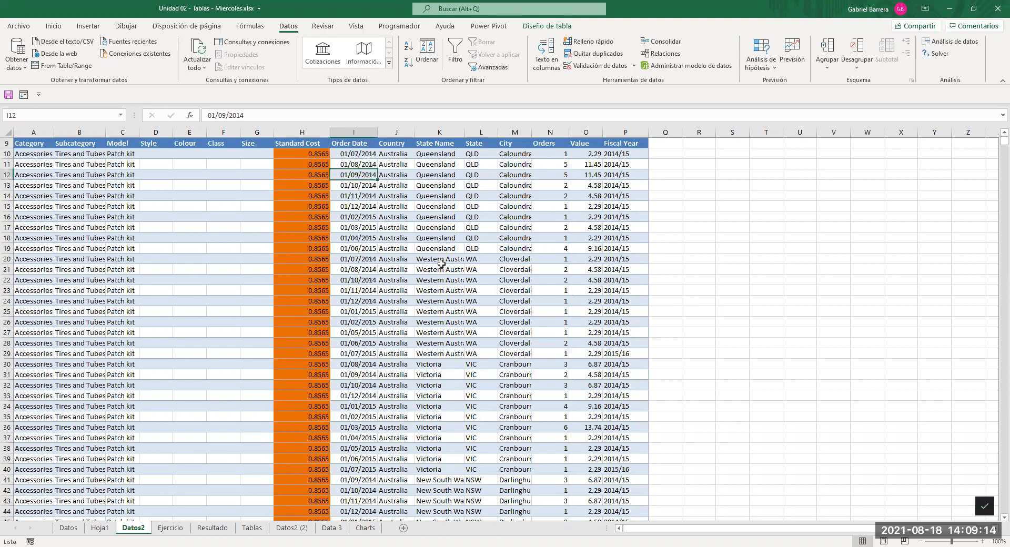
{"action": "left_click", "coordinate": [405, 46]}
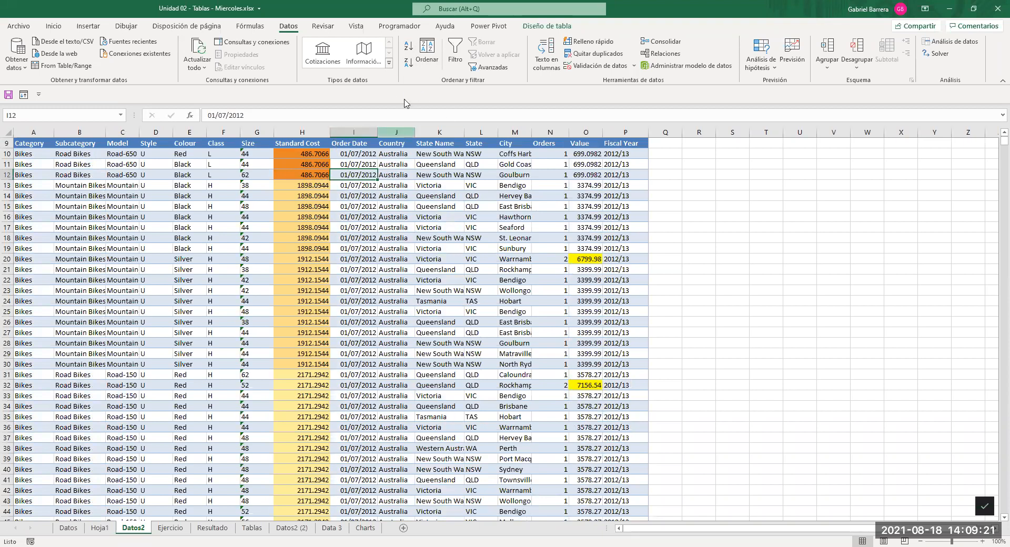
{"action": "left_click", "coordinate": [409, 64]}
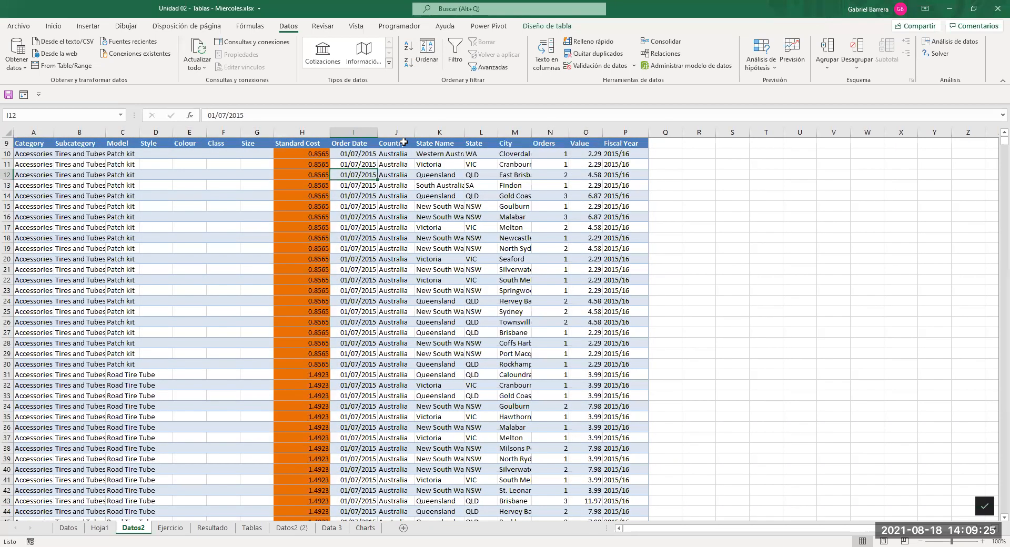
{"action": "left_click", "coordinate": [408, 46]}
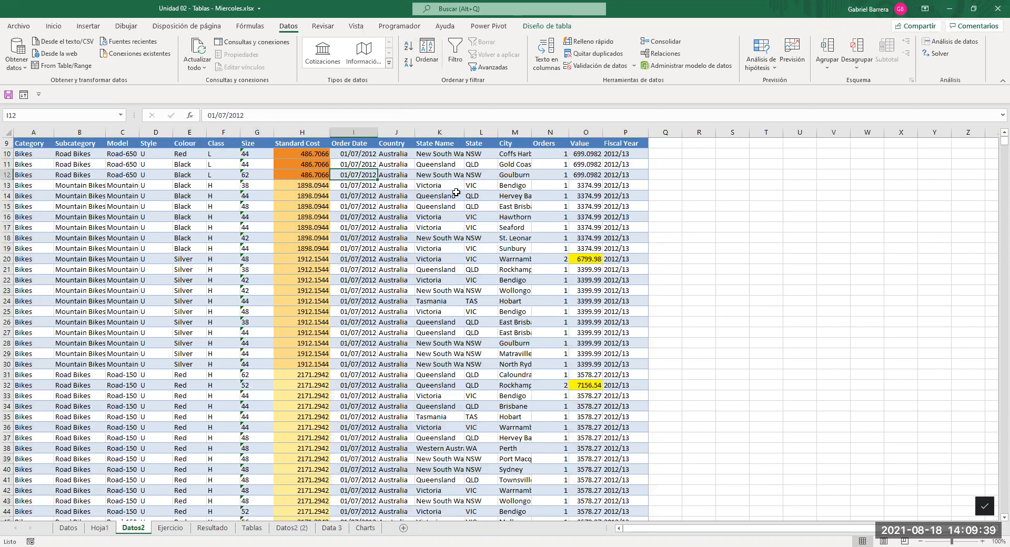
Sort the table by State Name from A to Z and review the first State Name and City entries.
{"action": "left_click", "coordinate": [434, 166]}
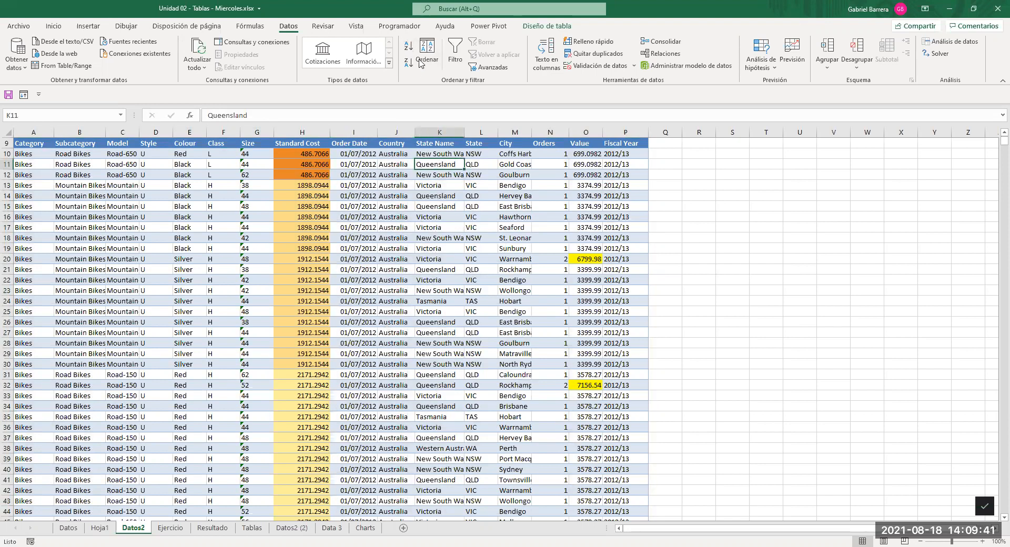
{"action": "left_click", "coordinate": [408, 46]}
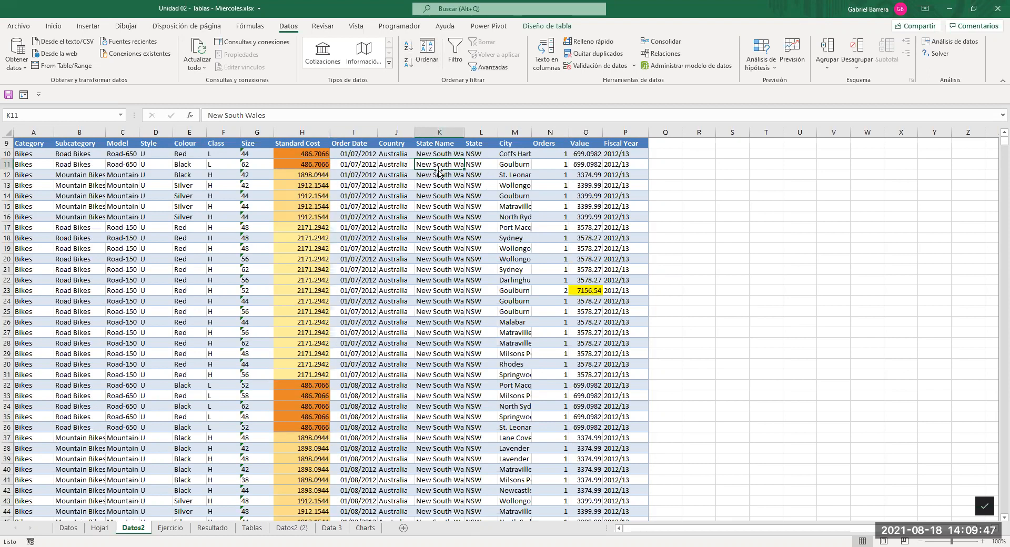
{"action": "left_click", "coordinate": [435, 234]}
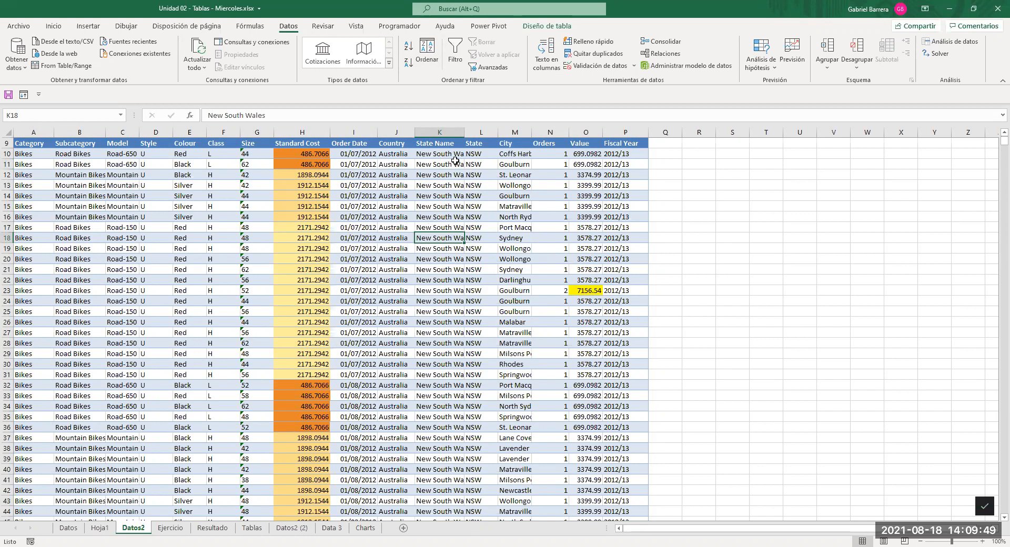
{"action": "left_click_drag", "start_coordinate": [437, 164], "coordinate": [463, 365]}
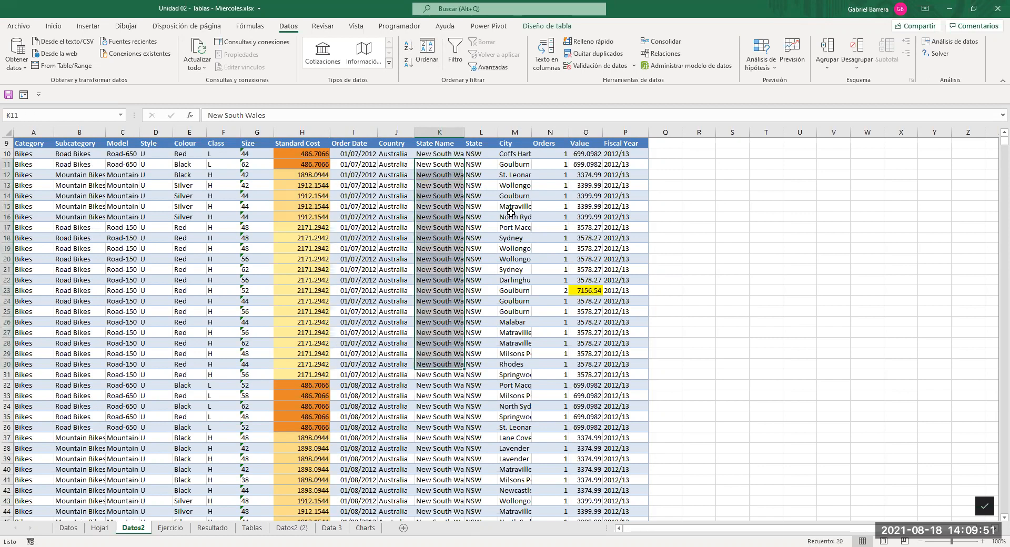
{"action": "left_click_drag", "start_coordinate": [523, 153], "coordinate": [517, 402]}
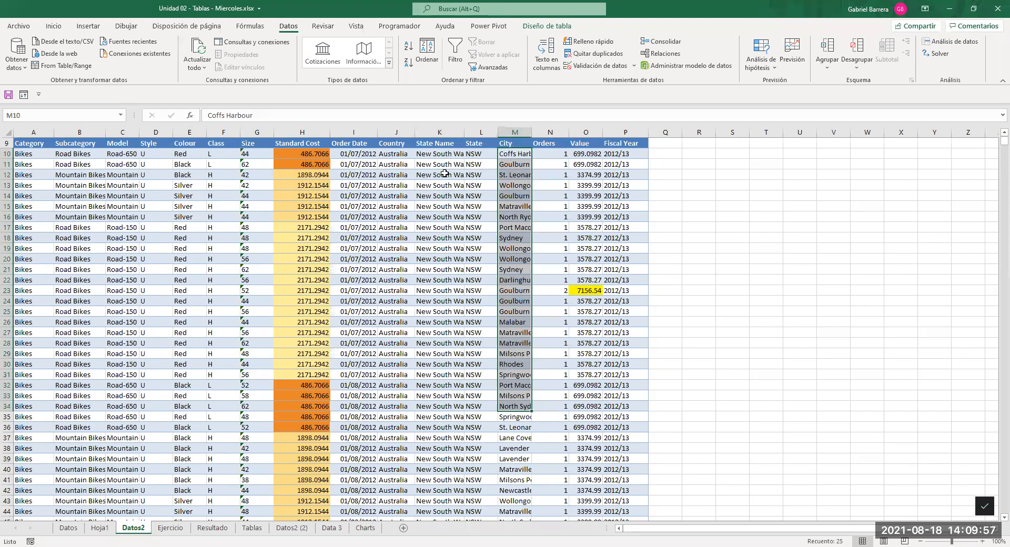
{"action": "left_click", "coordinate": [444, 174]}
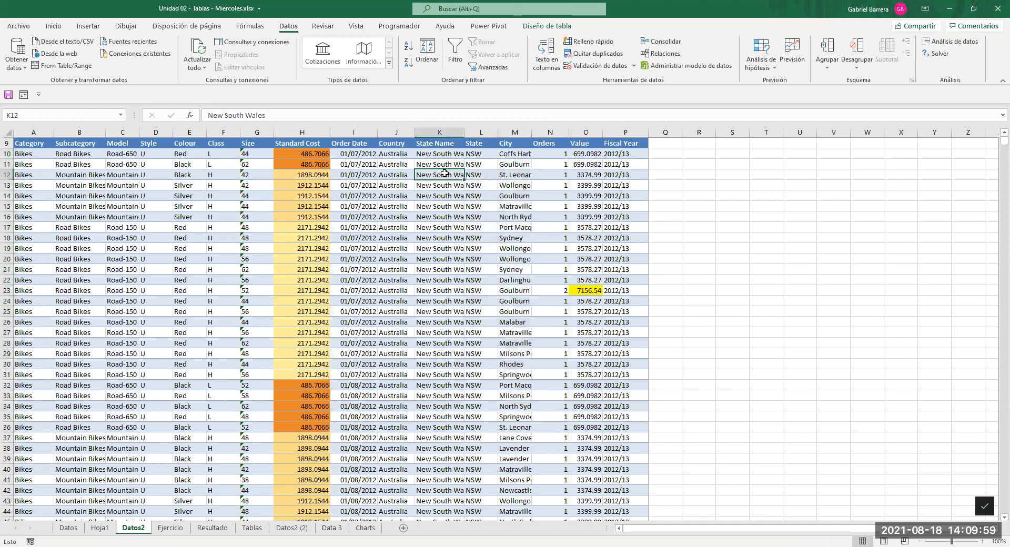
Sort the table by City from A to Z and check the order of the rows.
{"action": "left_click", "coordinate": [515, 166]}
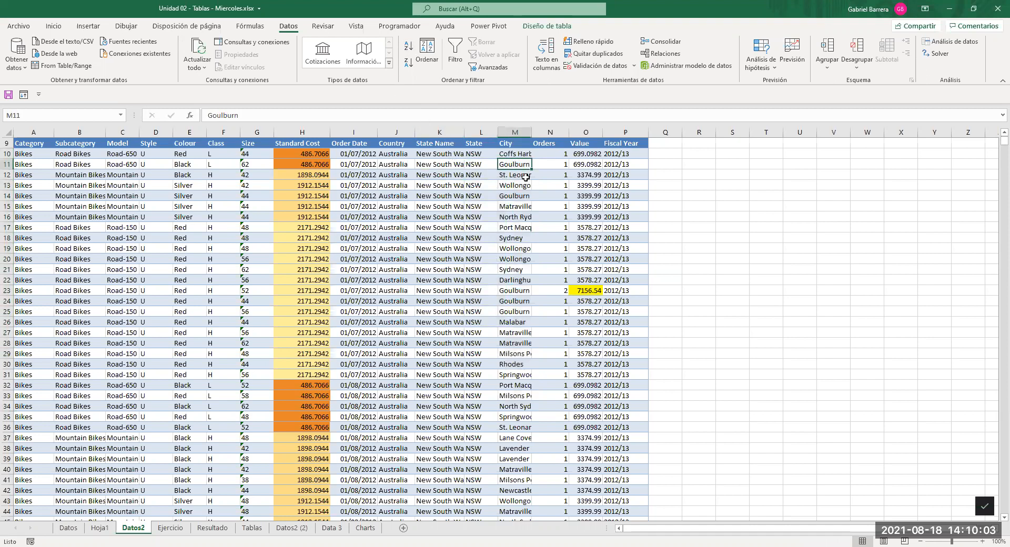
{"action": "left_click", "coordinate": [408, 50]}
{"action": "scroll", "coordinate": [533, 265], "scroll_direction": "down", "scroll_amount": 20}
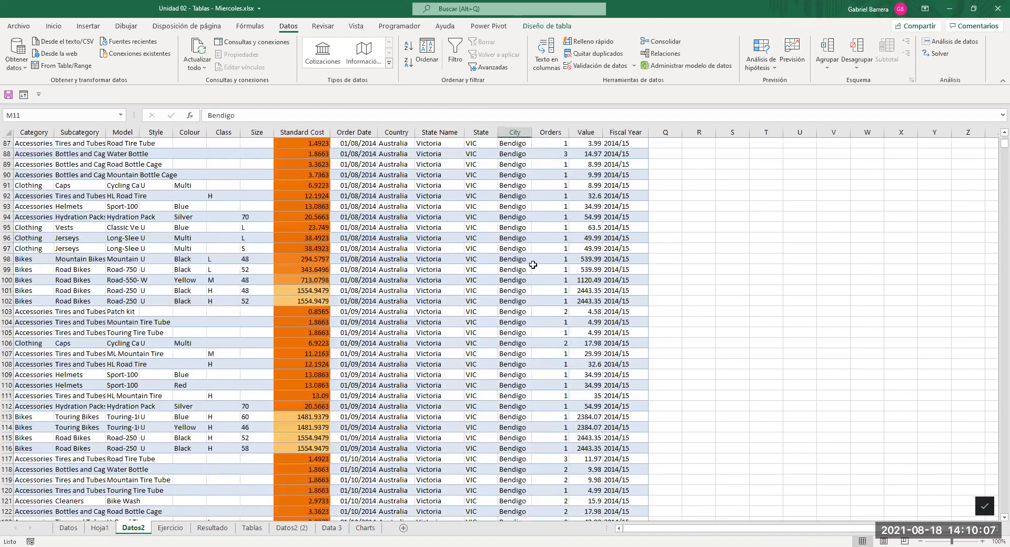
Examine the State Name entries down the city-sorted table, returning to its first rows.
{"action": "left_click", "coordinate": [435, 290]}
{"action": "key", "text": "Page_Down"}
{"action": "key", "text": "Page_Down"}
{"action": "key", "text": "Page_Down"}
{"action": "key", "text": "Page_Down"}
{"action": "key", "text": "Page_Down"}
{"action": "key", "text": "Page_Down"}
{"action": "key", "text": "Page_Down"}
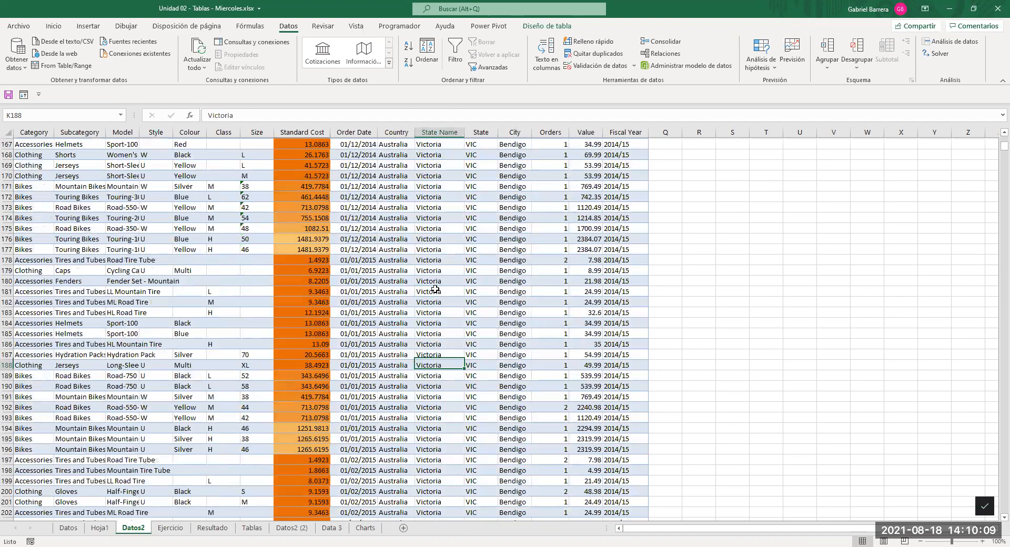
{"action": "key", "text": "Page_Down"}
{"action": "key", "text": "Page_Down"}
{"action": "key", "text": "Page_Down"}
{"action": "key", "text": "Page_Down"}
{"action": "key", "text": "Page_Down"}
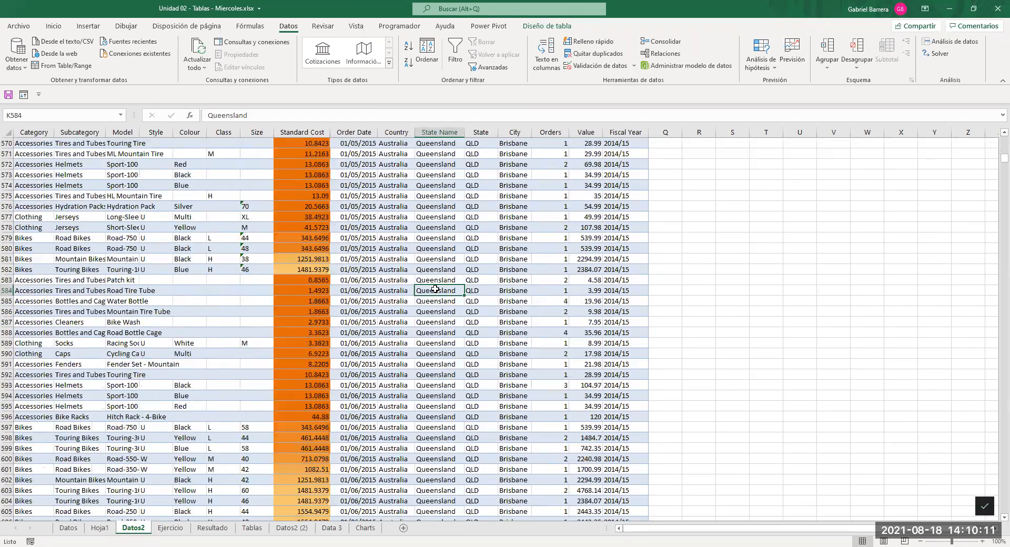
{"action": "key", "text": "Page_Up"}
{"action": "key", "text": "Page_Up"}
{"action": "key", "text": "Page_Up"}
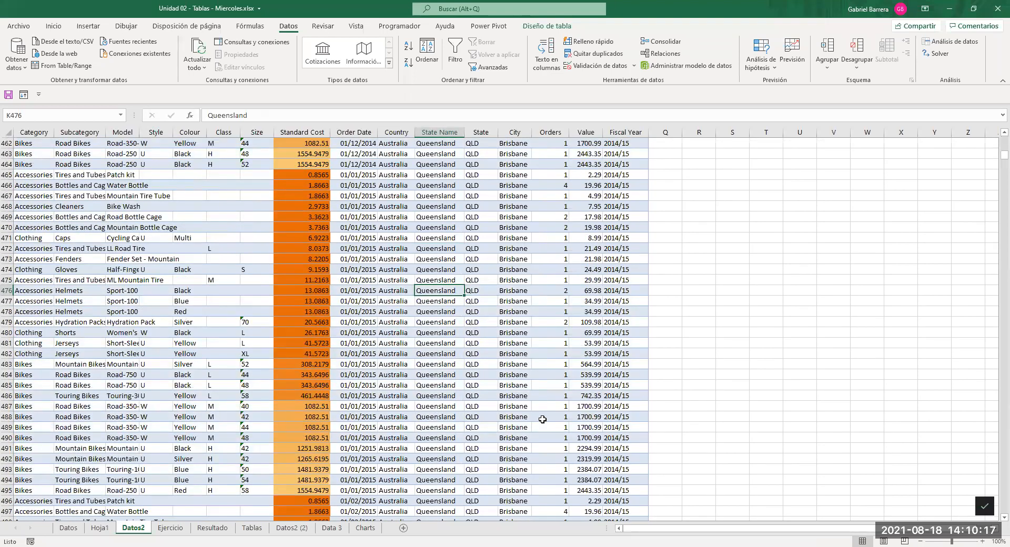
{"action": "key", "text": "ctrl+Home"}
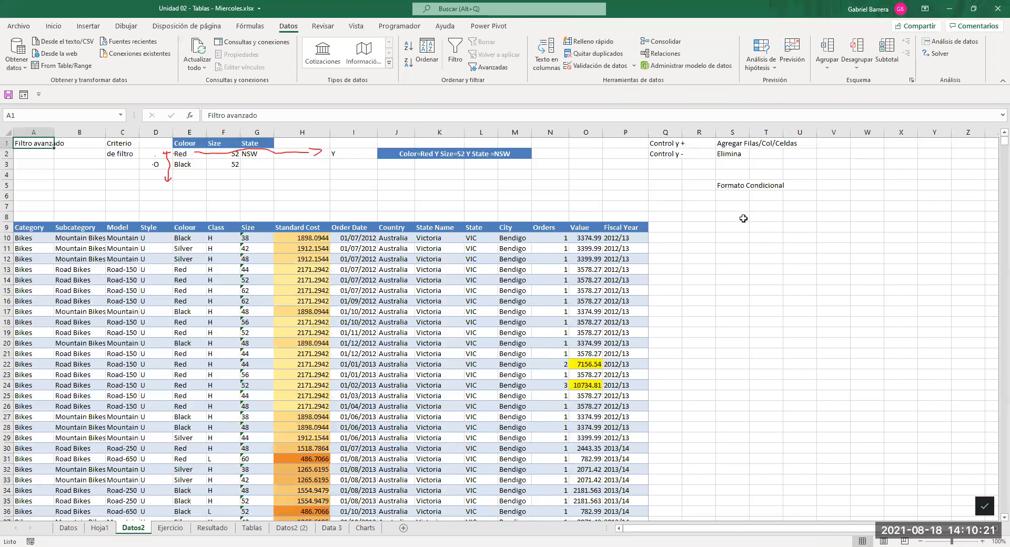
{"action": "left_click", "coordinate": [439, 248]}
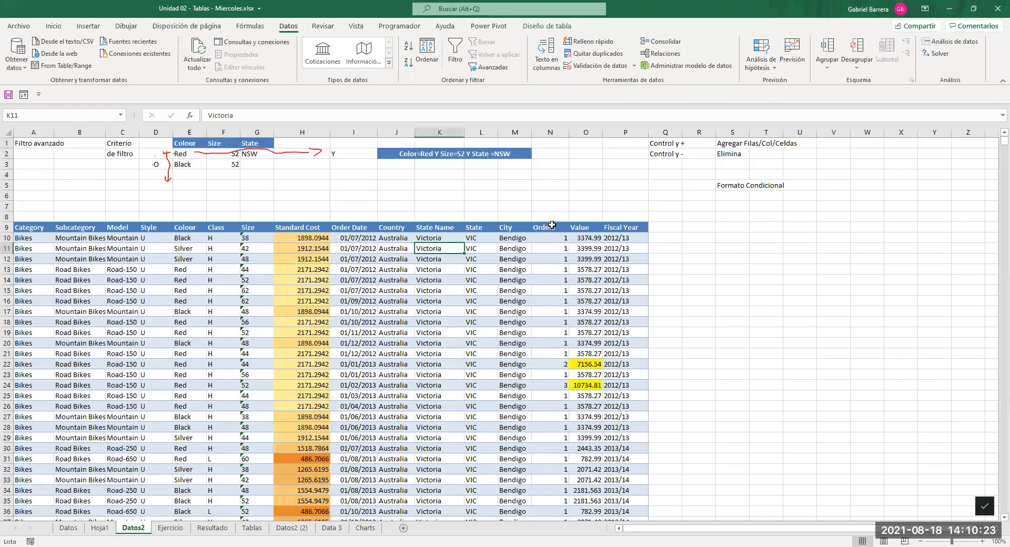
Enter the note "Ordernar por State y luego por City" in cell S8.
{"action": "left_click", "coordinate": [718, 216]}
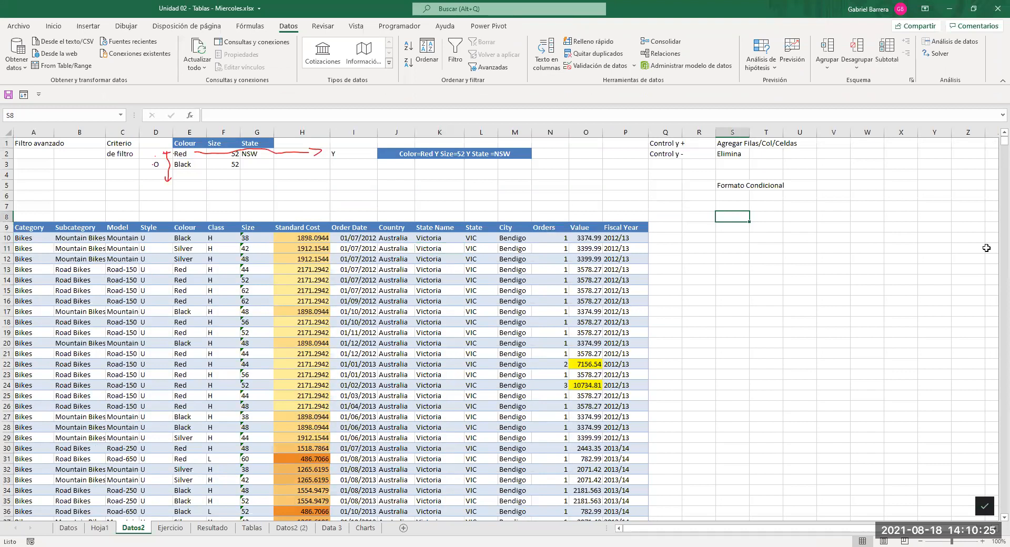
{"action": "type", "text": "Ordernar por State y luego "}
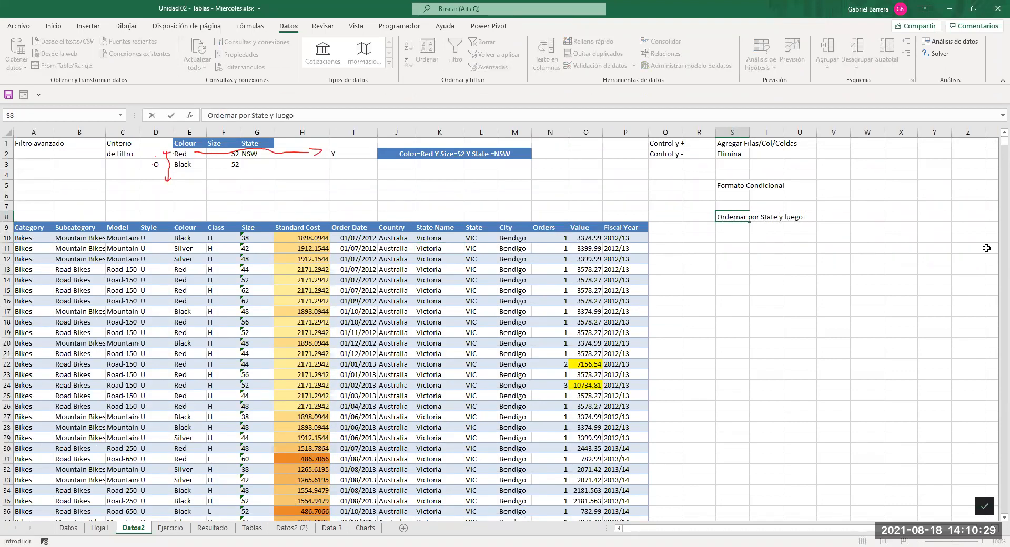
{"action": "type", "text": "por City"}
{"action": "key", "text": "Return"}
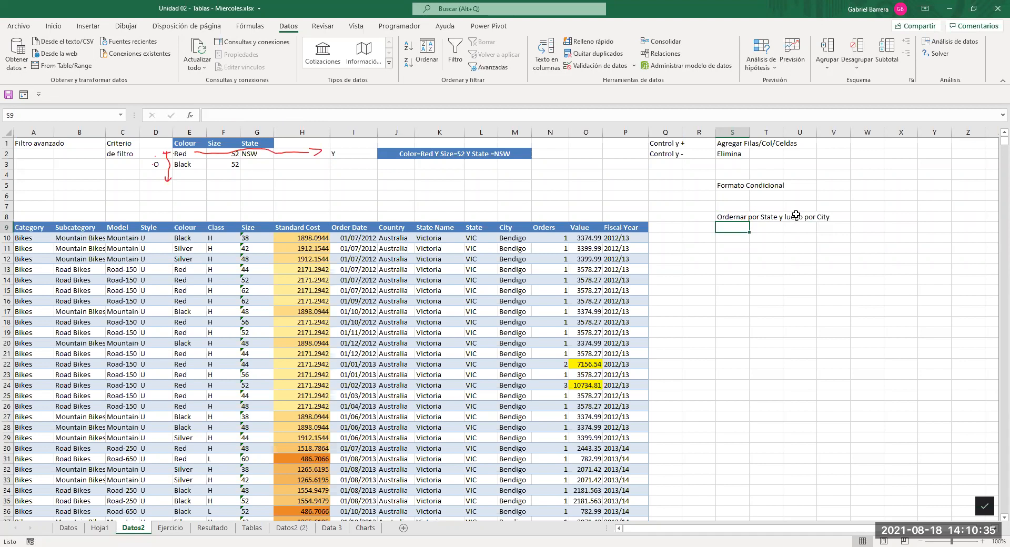
Open the custom sort settings for the table and set State as the first sort column.
{"action": "left_click", "coordinate": [440, 259]}
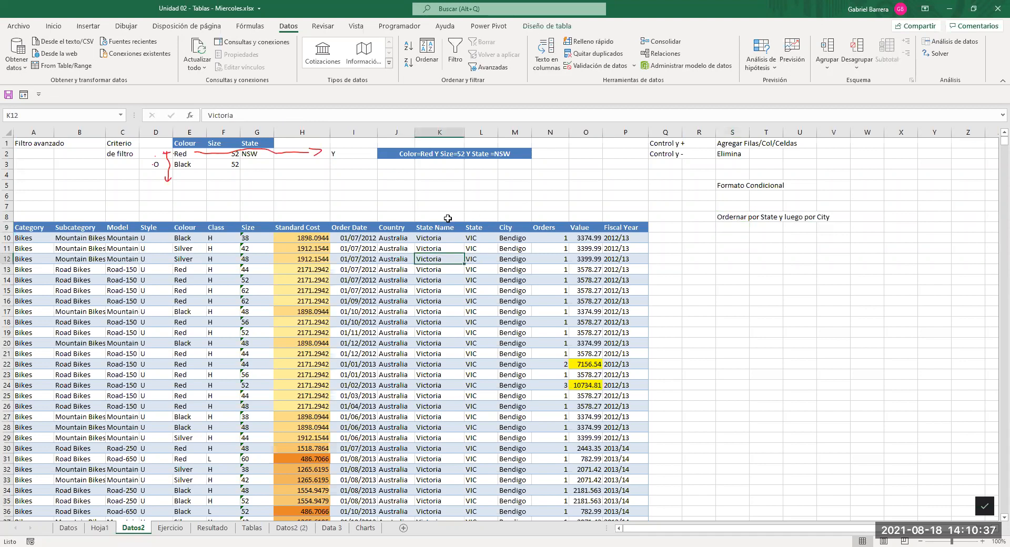
{"action": "left_click", "coordinate": [429, 61]}
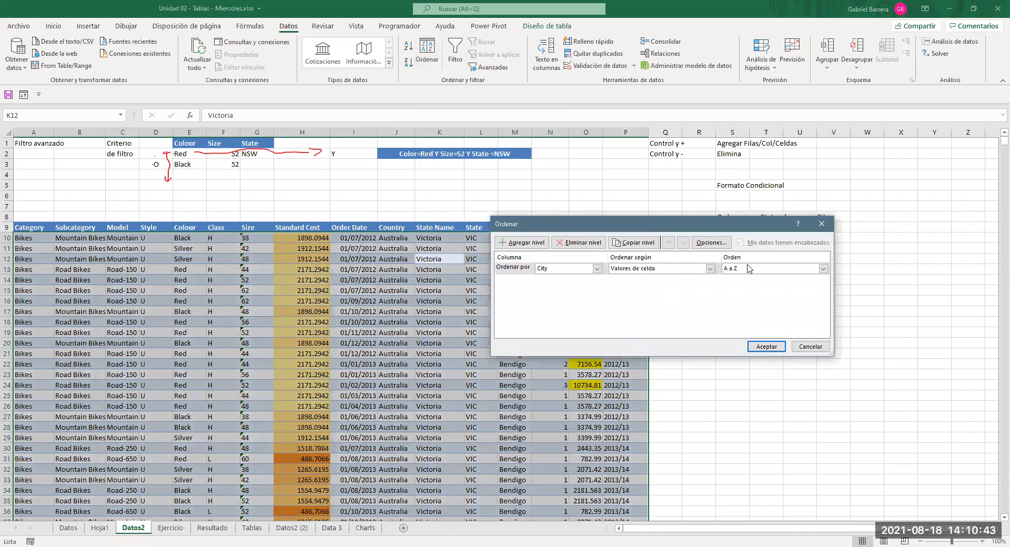
{"action": "left_click_drag", "start_coordinate": [652, 224], "coordinate": [748, 265]}
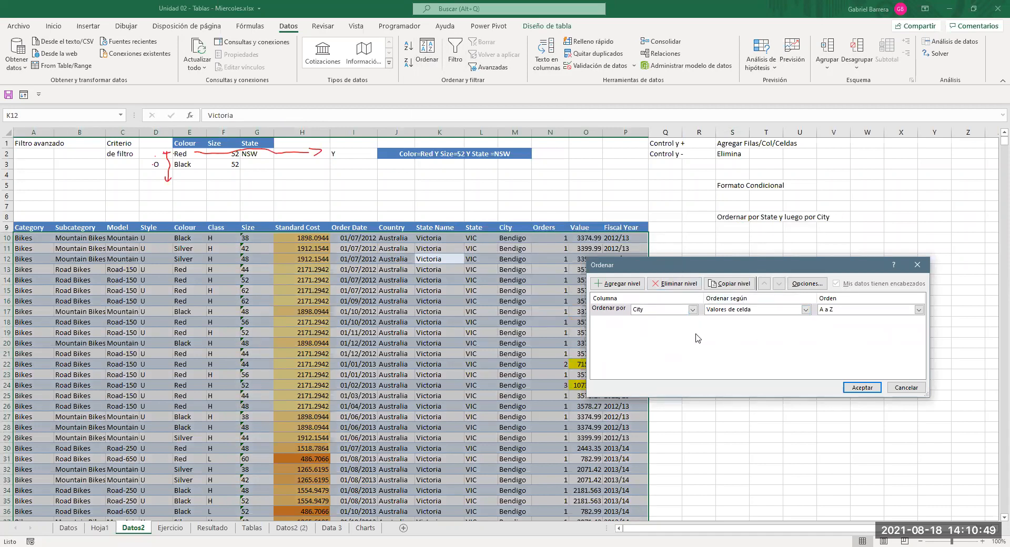
{"action": "left_click", "coordinate": [650, 312]}
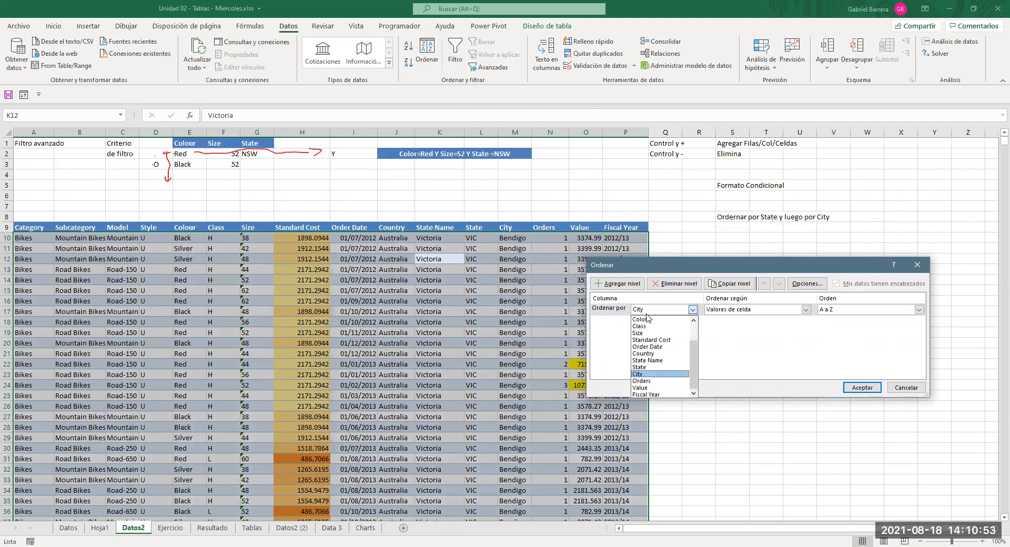
{"action": "left_click", "coordinate": [655, 367]}
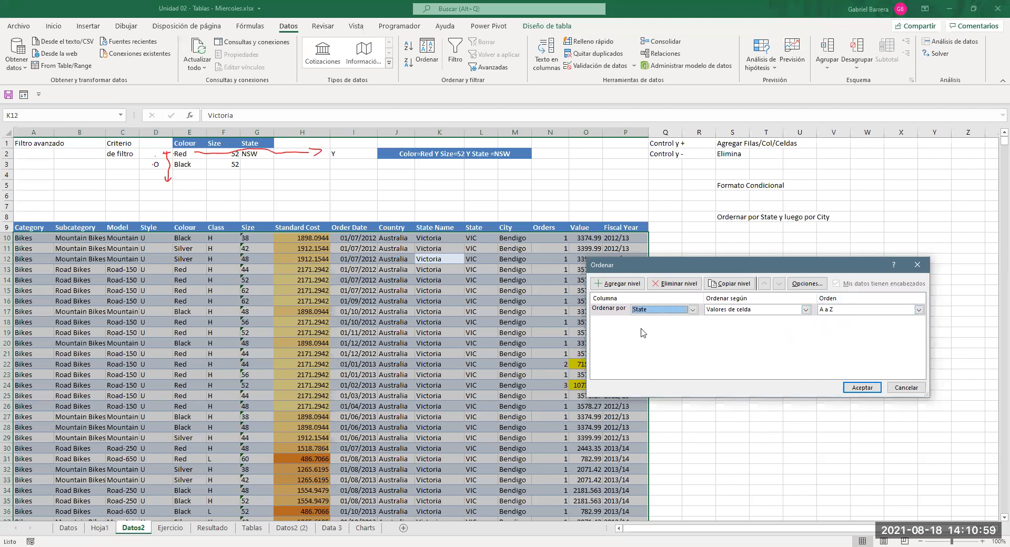
Add a second sort level by City, using cell values from A to Z, and apply the sort.
{"action": "left_click", "coordinate": [606, 284]}
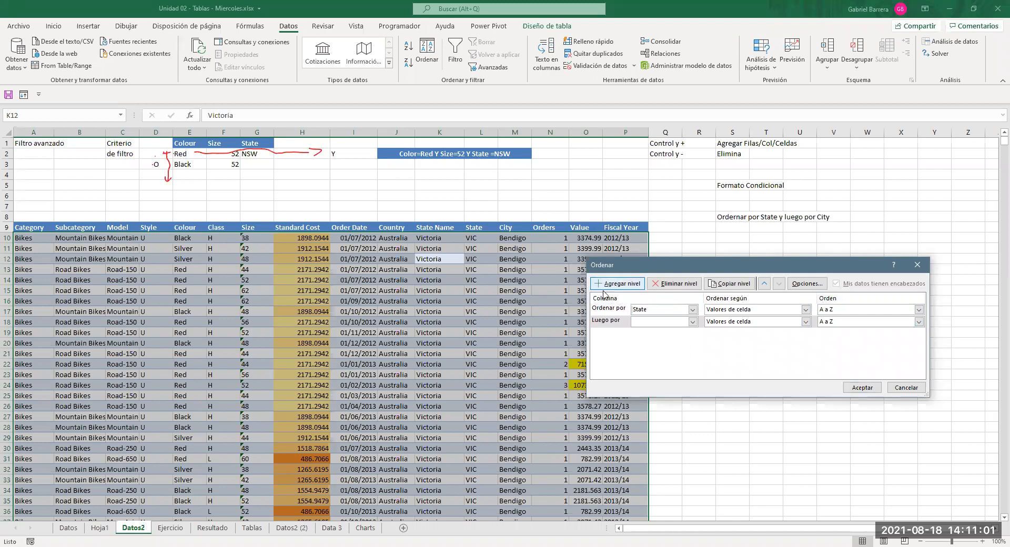
{"action": "left_click", "coordinate": [615, 325]}
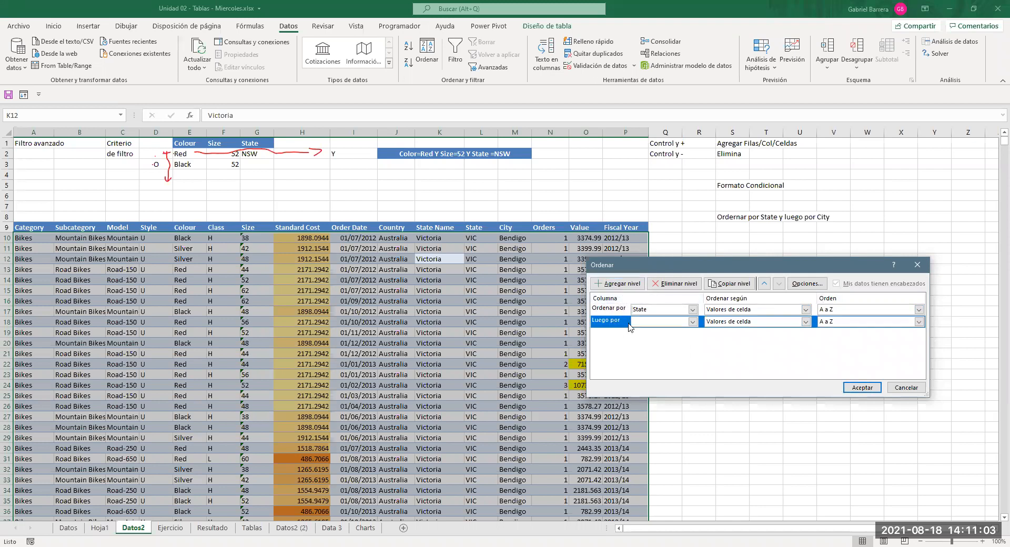
{"action": "left_click", "coordinate": [658, 322]}
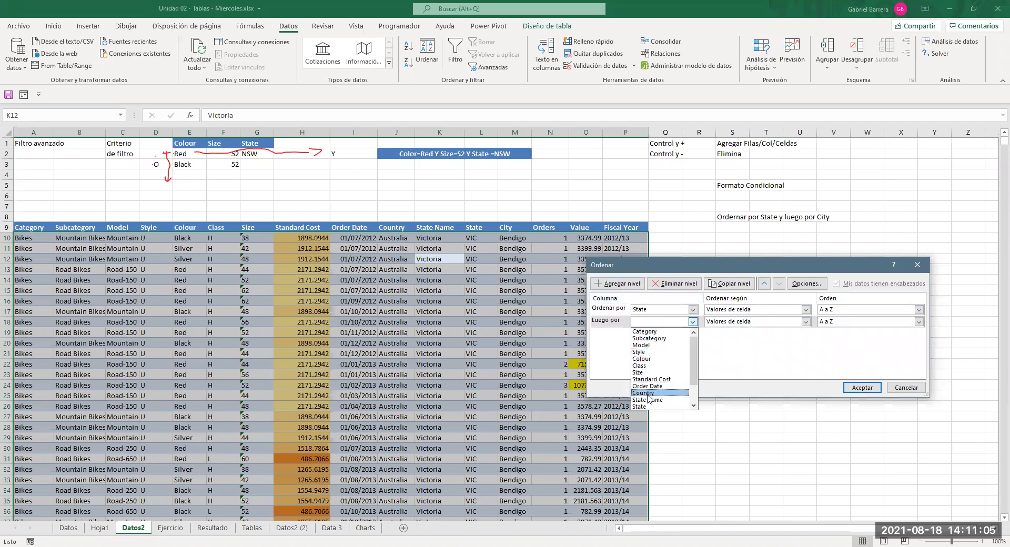
{"action": "scroll", "coordinate": [652, 392], "scroll_direction": "down", "scroll_amount": 2}
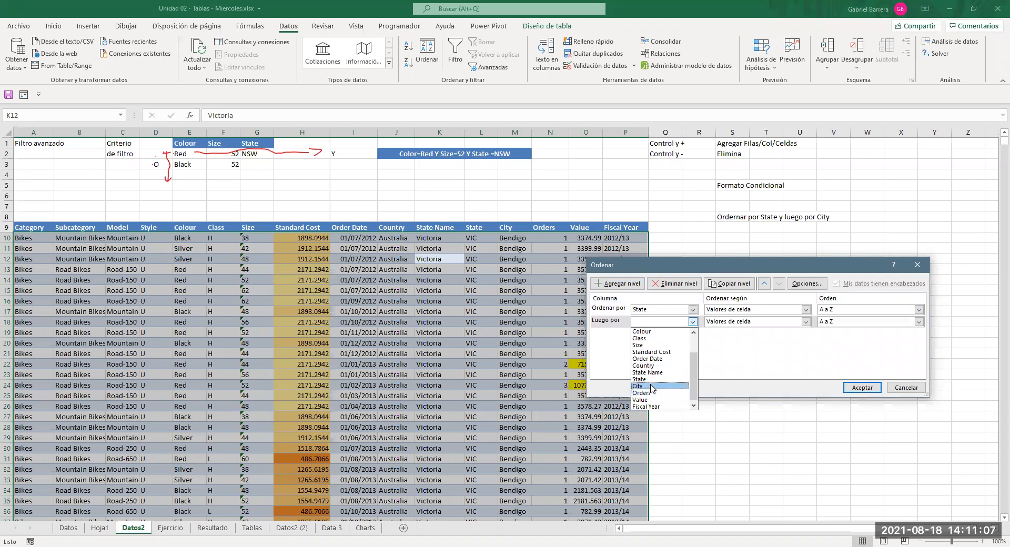
{"action": "left_click", "coordinate": [651, 385]}
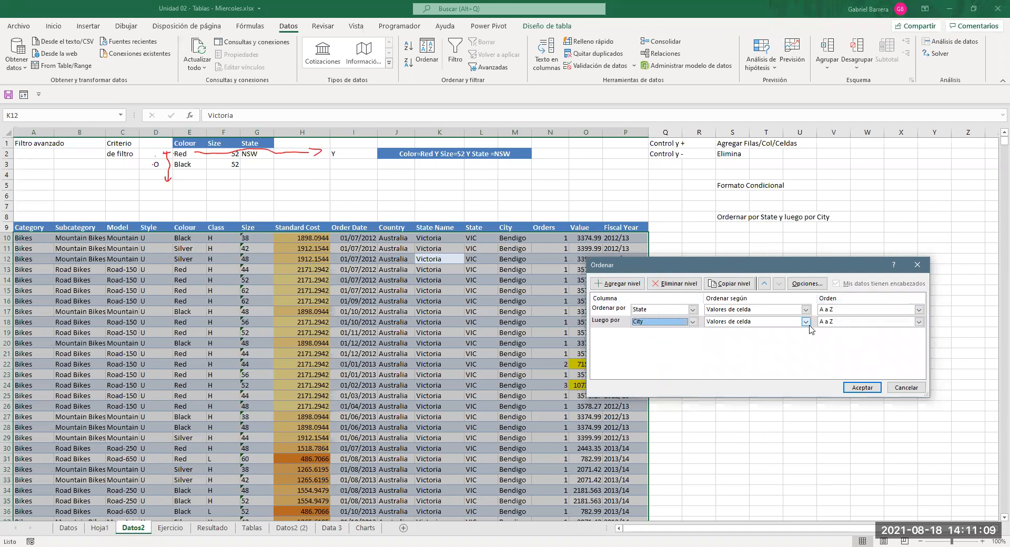
{"action": "left_click", "coordinate": [870, 394]}
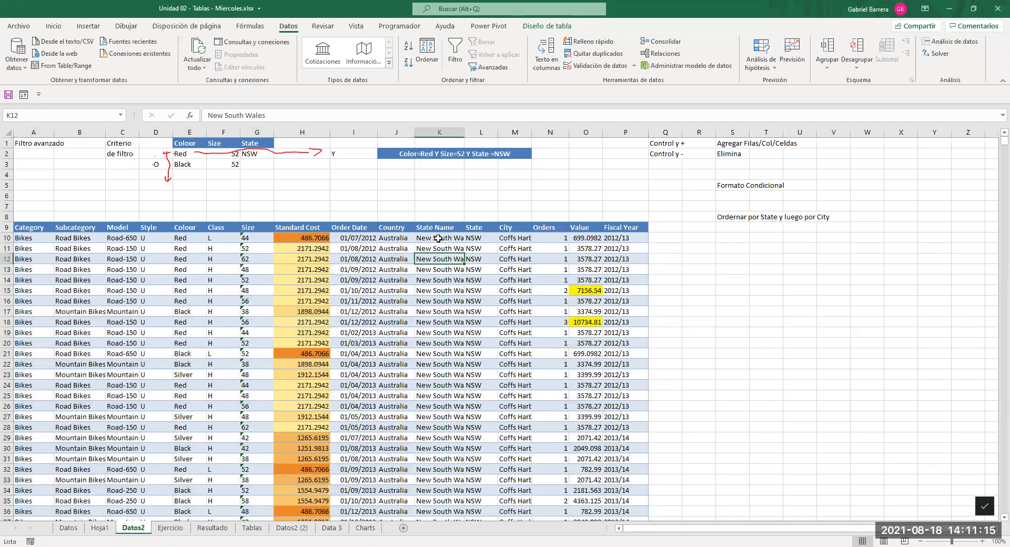
Examine how the cities are ordered within each state down the sorted table, returning to the City header.
{"action": "left_click_drag", "start_coordinate": [438, 239], "coordinate": [438, 261]}
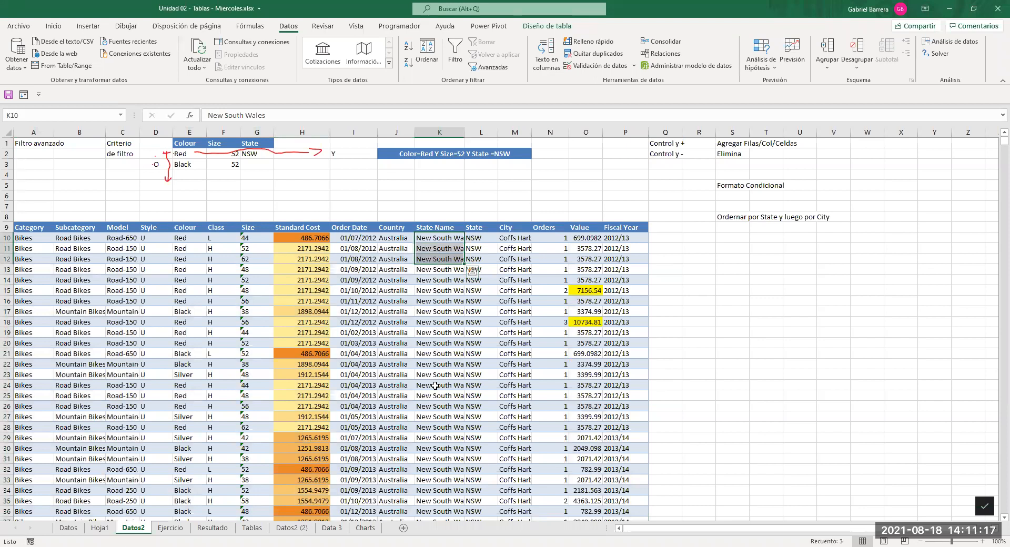
{"action": "left_click_drag", "start_coordinate": [443, 238], "coordinate": [439, 448]}
{"action": "left_click_drag", "start_coordinate": [513, 238], "coordinate": [506, 444]}
{"action": "key", "text": "Down"}
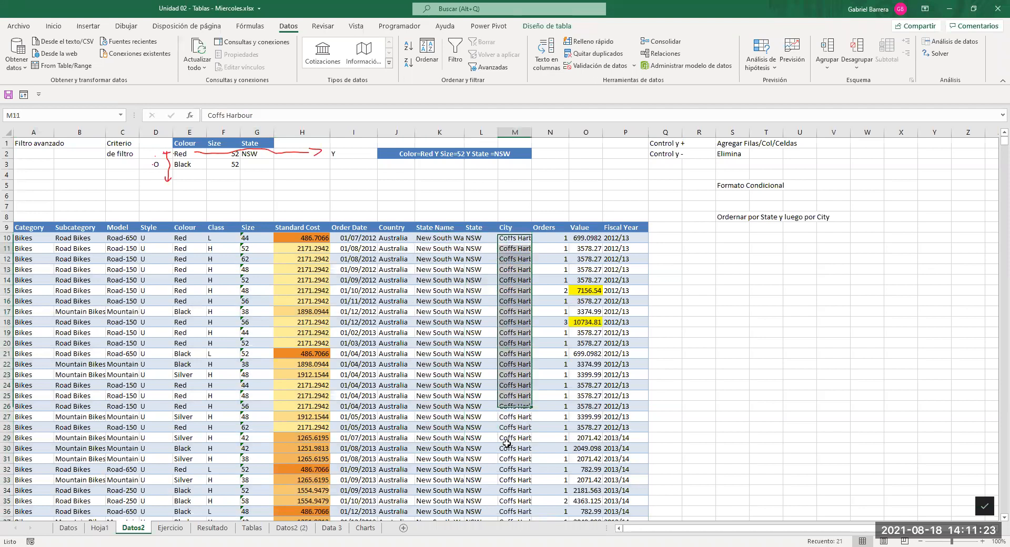
{"action": "key", "text": "Page_Down"}
{"action": "key", "text": "Page_Down"}
{"action": "key", "text": "Page_Down"}
{"action": "key", "text": "Page_Down"}
{"action": "key", "text": "Page_Down"}
{"action": "key", "text": "Page_Down"}
{"action": "key", "text": "Page_Down"}
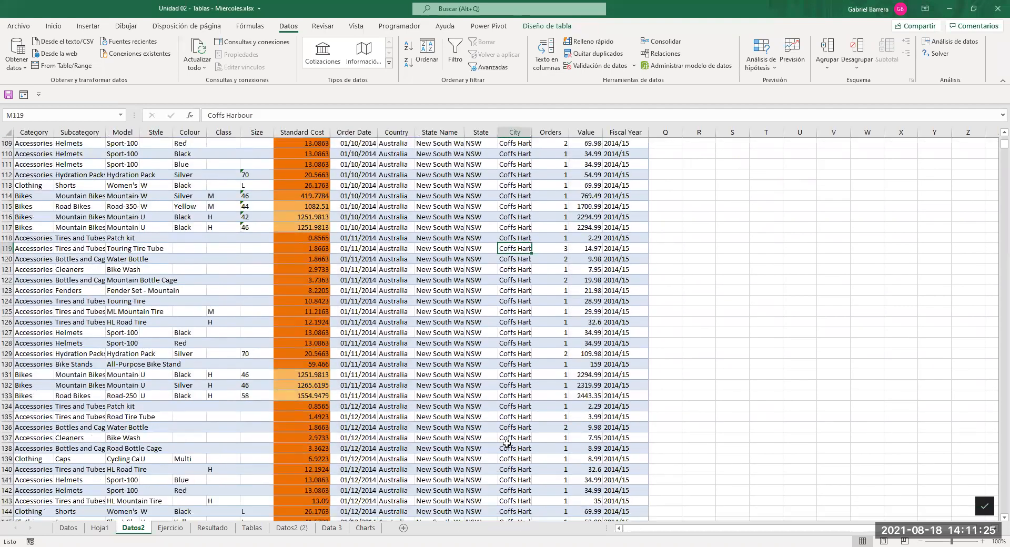
{"action": "key", "text": "Page_Down"}
{"action": "key", "text": "Page_Down"}
{"action": "key", "text": "Page_Down"}
{"action": "key", "text": "Page_Down"}
{"action": "key", "text": "Page_Down"}
{"action": "key", "text": "Page_Down"}
{"action": "key", "text": "Page_Down"}
{"action": "key", "text": "Page_Down"}
{"action": "key", "text": "Page_Down"}
{"action": "key", "text": "Page_Down"}
{"action": "key", "text": "Page_Down"}
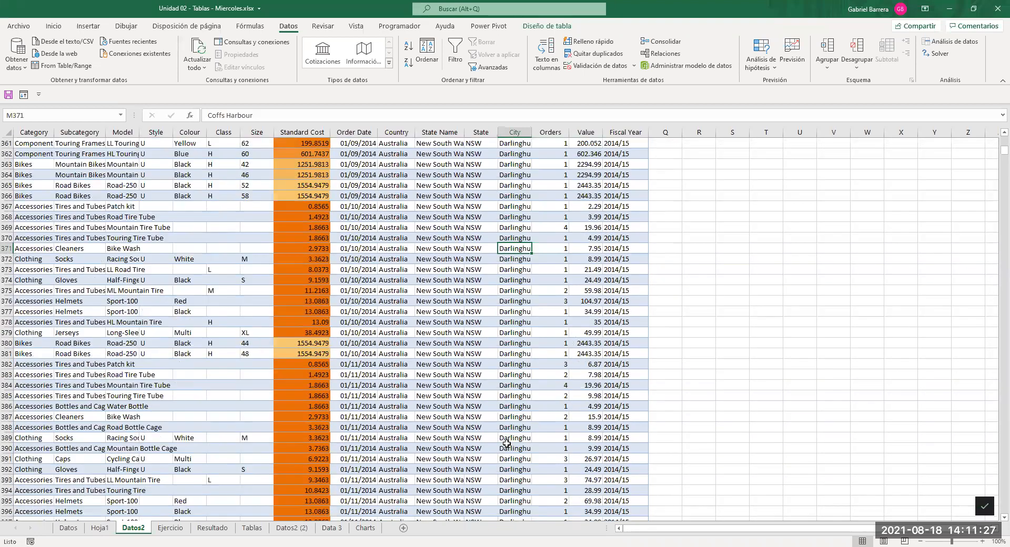
{"action": "key", "text": "Page_Down"}
{"action": "key", "text": "Page_Down"}
{"action": "key", "text": "Page_Down"}
{"action": "key", "text": "Page_Down"}
{"action": "key", "text": "Page_Down"}
{"action": "key", "text": "Page_Down"}
{"action": "key", "text": "Page_Down"}
{"action": "key", "text": "Page_Down"}
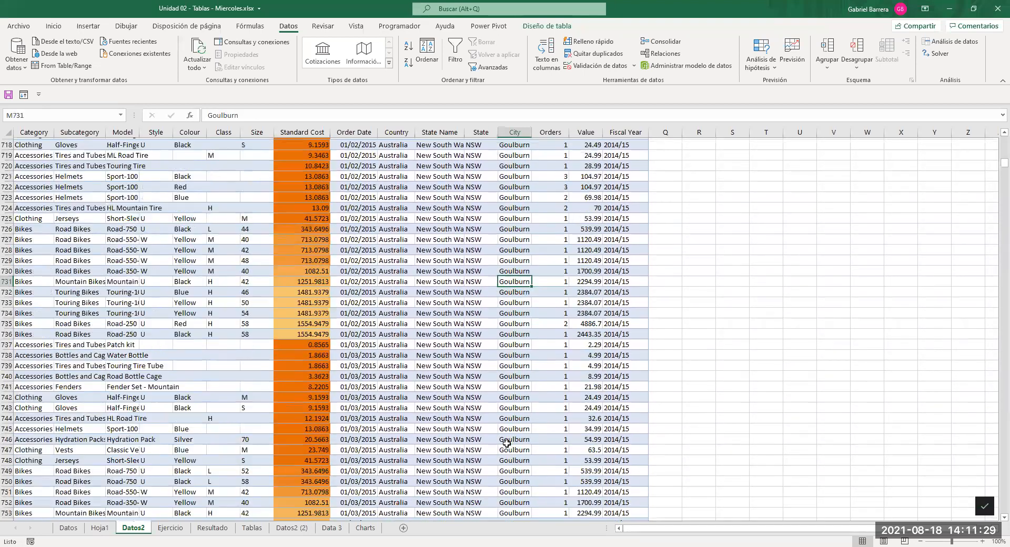
{"action": "key", "text": "Page_Down"}
{"action": "key", "text": "Page_Down"}
{"action": "key", "text": "Page_Down"}
{"action": "key", "text": "Page_Down"}
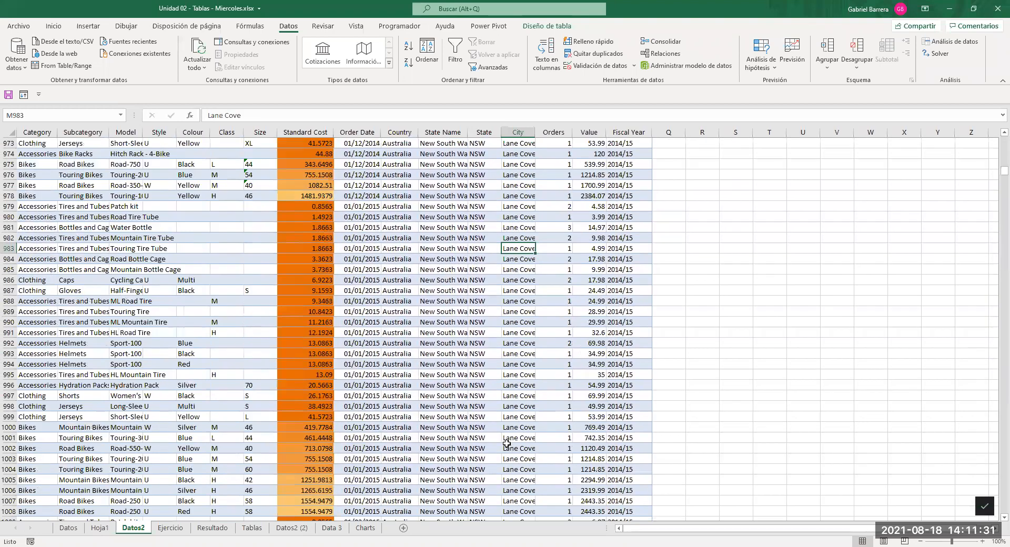
{"action": "key", "text": "Page_Down"}
{"action": "key", "text": "Page_Down"}
{"action": "key", "text": "Page_Down"}
{"action": "key", "text": "Page_Down"}
{"action": "key", "text": "Page_Down"}
{"action": "key", "text": "Page_Down"}
{"action": "key", "text": "Page_Down"}
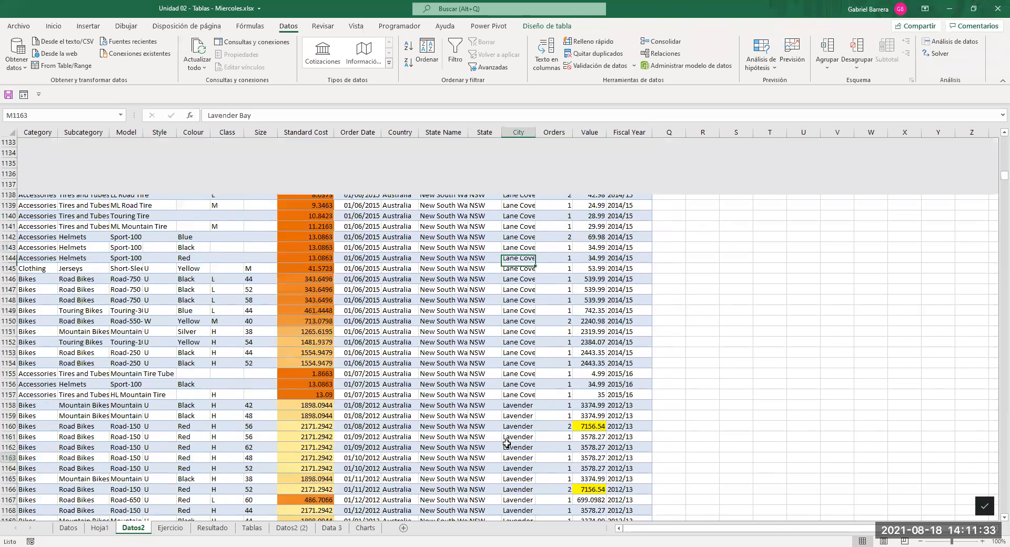
{"action": "key", "text": "Page_Down"}
{"action": "key", "text": "Page_Down"}
{"action": "key", "text": "Page_Down"}
{"action": "key", "text": "Page_Down"}
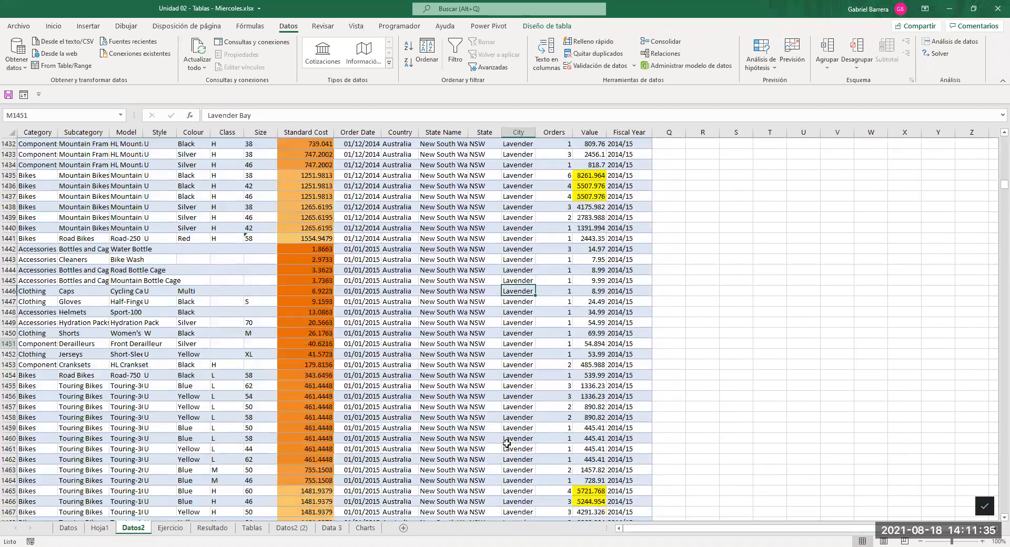
{"action": "key", "text": "Page_Down"}
{"action": "key", "text": "Page_Down"}
{"action": "key", "text": "Page_Down"}
{"action": "key", "text": "Page_Down"}
{"action": "key", "text": "Page_Down"}
{"action": "key", "text": "Page_Down"}
{"action": "key", "text": "Page_Down"}
{"action": "key", "text": "Page_Down"}
{"action": "key", "text": "Page_Down"}
{"action": "key", "text": "Page_Down"}
{"action": "key", "text": "Page_Down"}
{"action": "key", "text": "Page_Down"}
{"action": "key", "text": "Page_Down"}
{"action": "key", "text": "Page_Down"}
{"action": "key", "text": "Page_Down"}
{"action": "key", "text": "Page_Down"}
{"action": "key", "text": "Page_Down"}
{"action": "key", "text": "Page_Down"}
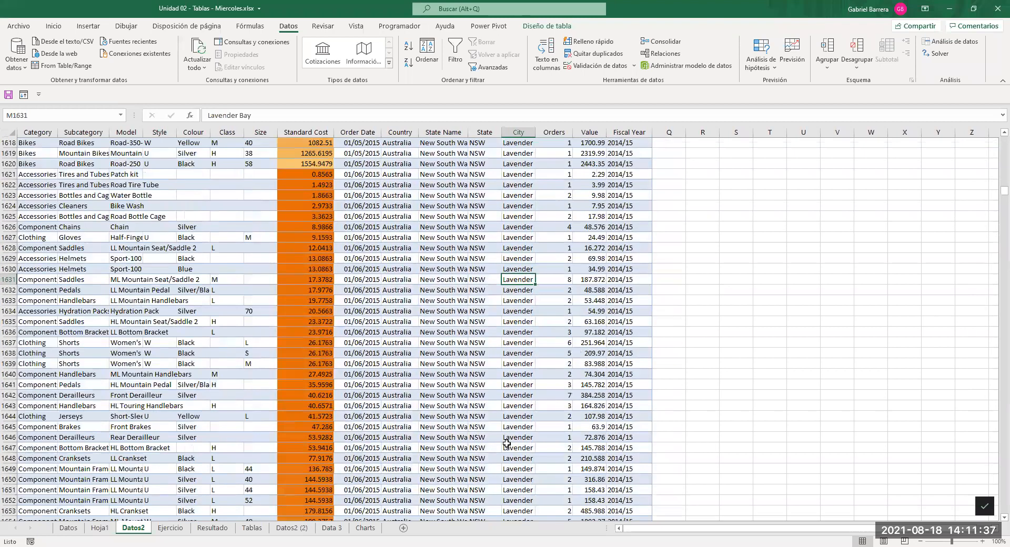
{"action": "key", "text": "Page_Down"}
{"action": "key", "text": "Page_Down"}
{"action": "key", "text": "Page_Down"}
{"action": "key", "text": "Page_Down"}
{"action": "key", "text": "Page_Down"}
{"action": "key", "text": "Page_Down"}
{"action": "key", "text": "Page_Down"}
{"action": "key", "text": "Page_Down"}
{"action": "key", "text": "Page_Down"}
{"action": "key", "text": "Page_Down"}
{"action": "key", "text": "Page_Down"}
{"action": "key", "text": "Page_Down"}
{"action": "key", "text": "Page_Down"}
{"action": "key", "text": "Page_Down"}
{"action": "key", "text": "Page_Down"}
{"action": "key", "text": "Page_Down"}
{"action": "key", "text": "Page_Down"}
{"action": "key", "text": "Page_Down"}
{"action": "key", "text": "Page_Down"}
{"action": "key", "text": "Page_Down"}
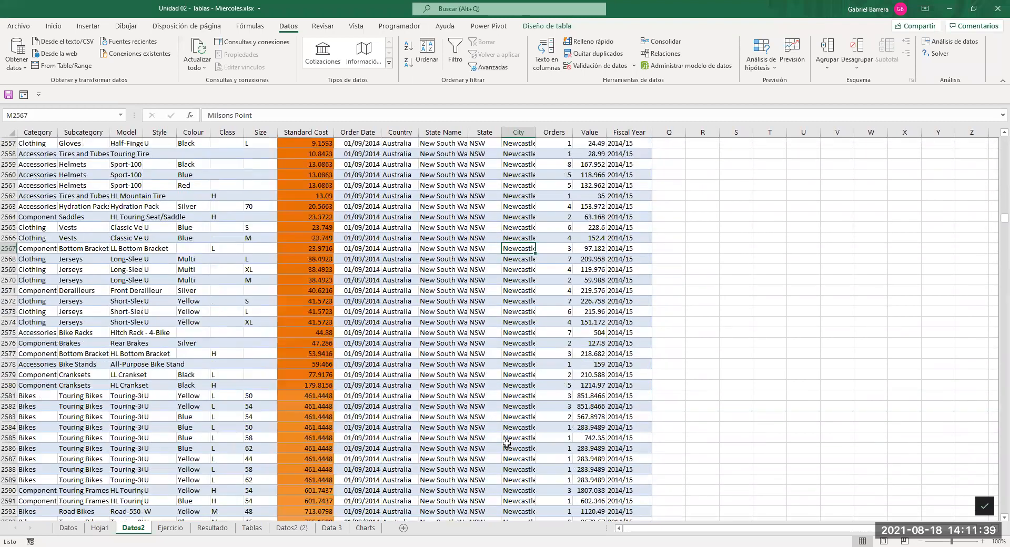
{"action": "key", "text": "Page_Down"}
{"action": "key", "text": "Page_Down"}
{"action": "key", "text": "Page_Down"}
{"action": "key", "text": "Page_Down"}
{"action": "key", "text": "Page_Down"}
{"action": "key", "text": "Page_Down"}
{"action": "key", "text": "Page_Down"}
{"action": "key", "text": "Page_Down"}
{"action": "key", "text": "Page_Down"}
{"action": "key", "text": "Page_Down"}
{"action": "key", "text": "Page_Down"}
{"action": "key", "text": "Page_Down"}
{"action": "key", "text": "Page_Down"}
{"action": "key", "text": "Page_Down"}
{"action": "key", "text": "Page_Down"}
{"action": "key", "text": "Page_Down"}
{"action": "key", "text": "Page_Down"}
{"action": "key", "text": "Page_Down"}
{"action": "key", "text": "Page_Down"}
{"action": "key", "text": "Page_Down"}
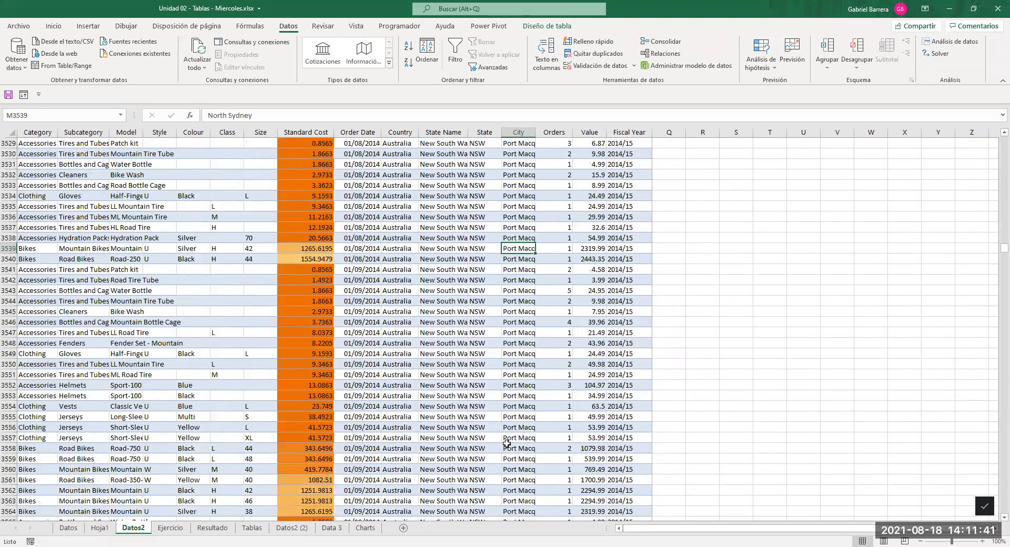
{"action": "key", "text": "Page_Down"}
{"action": "key", "text": "Page_Down"}
{"action": "key", "text": "Page_Down"}
{"action": "key", "text": "Page_Down"}
{"action": "key", "text": "Page_Down"}
{"action": "key", "text": "Page_Down"}
{"action": "key", "text": "Page_Down"}
{"action": "key", "text": "Page_Down"}
{"action": "key", "text": "Page_Down"}
{"action": "key", "text": "Page_Down"}
{"action": "key", "text": "Page_Down"}
{"action": "key", "text": "Page_Down"}
{"action": "key", "text": "Page_Down"}
{"action": "key", "text": "Page_Down"}
{"action": "key", "text": "Page_Down"}
{"action": "key", "text": "Page_Down"}
{"action": "key", "text": "Page_Down"}
{"action": "key", "text": "Page_Down"}
{"action": "key", "text": "Page_Down"}
{"action": "key", "text": "Page_Down"}
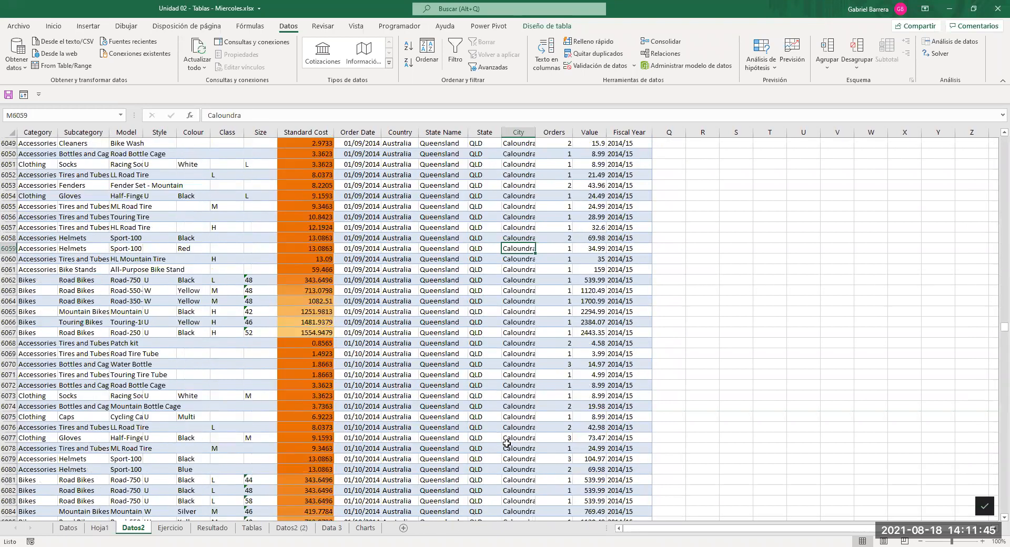
{"action": "left_click", "coordinate": [455, 323]}
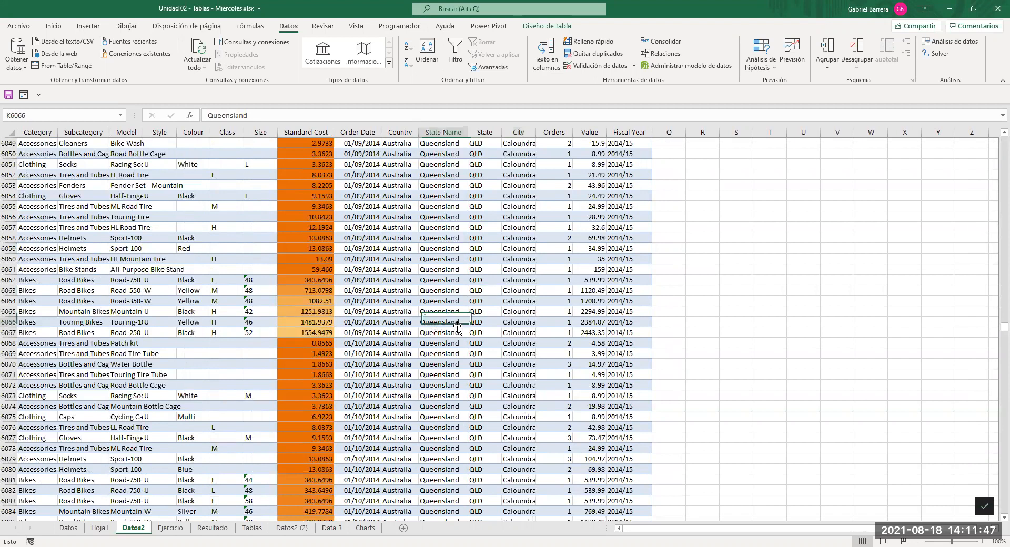
{"action": "left_click", "coordinate": [534, 284]}
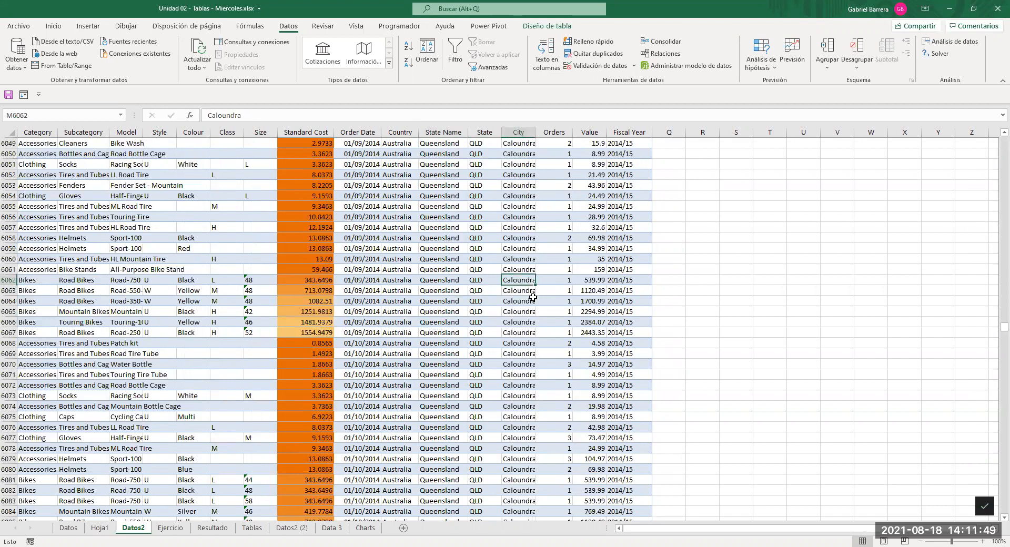
{"action": "key", "text": "ctrl+Up"}
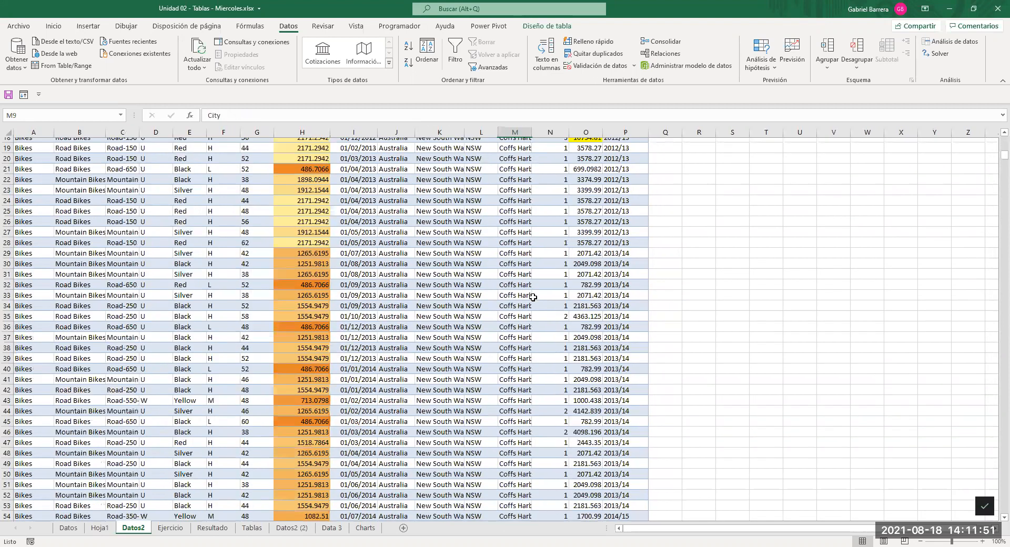
Open the custom sort settings for the table and add a third sort level placed below the City level.
{"action": "key", "text": "Up"}
{"action": "key", "text": "Up"}
{"action": "key", "text": "Up"}
{"action": "key", "text": "Up"}
{"action": "key", "text": "Up"}
{"action": "key", "text": "Up"}
{"action": "key", "text": "Up"}
{"action": "key", "text": "Up"}
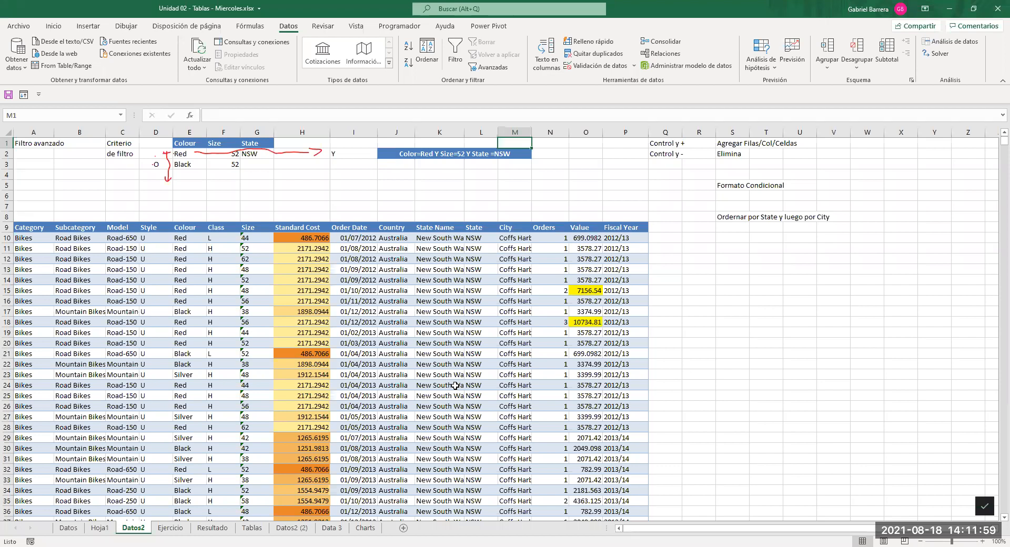
{"action": "left_click", "coordinate": [450, 440]}
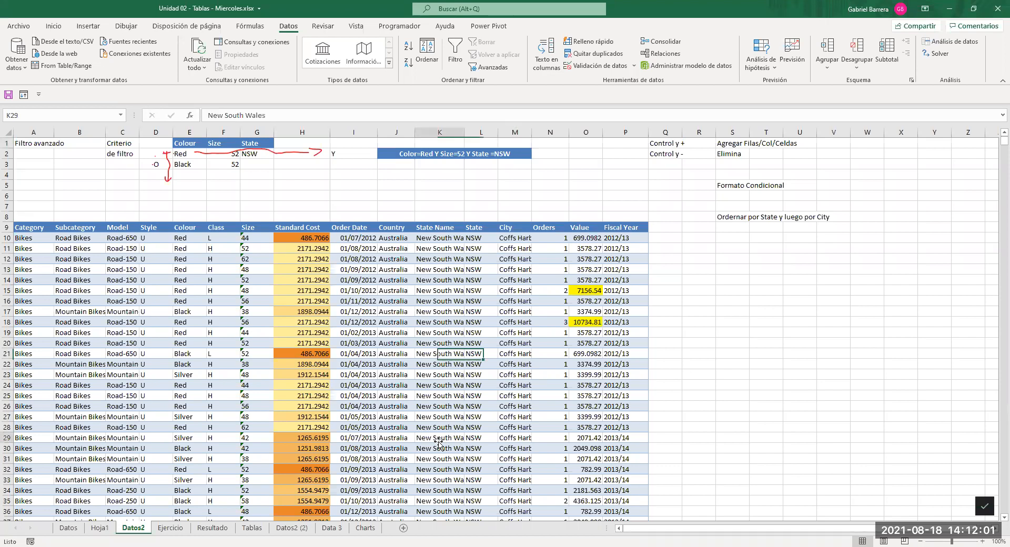
{"action": "left_click", "coordinate": [427, 51]}
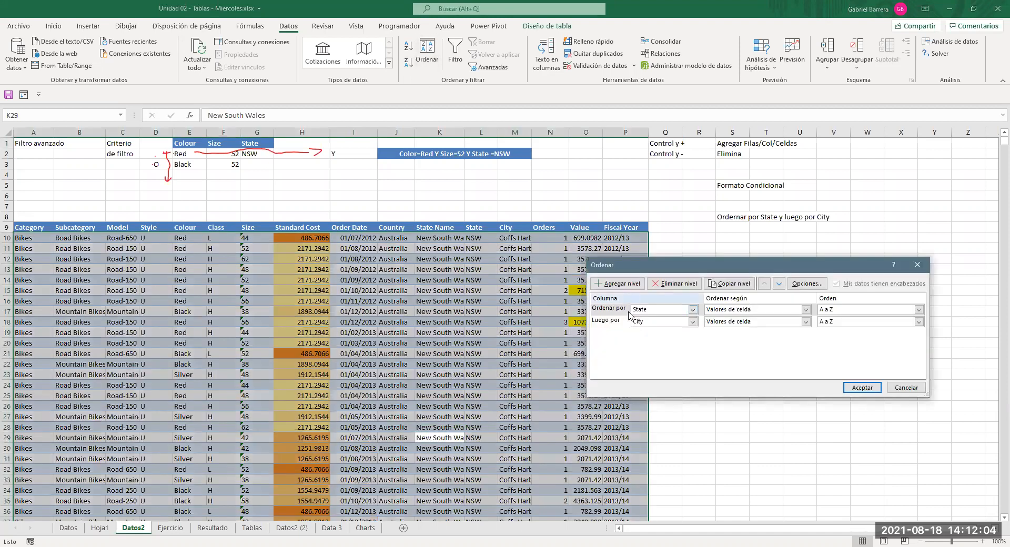
{"action": "left_click", "coordinate": [618, 284]}
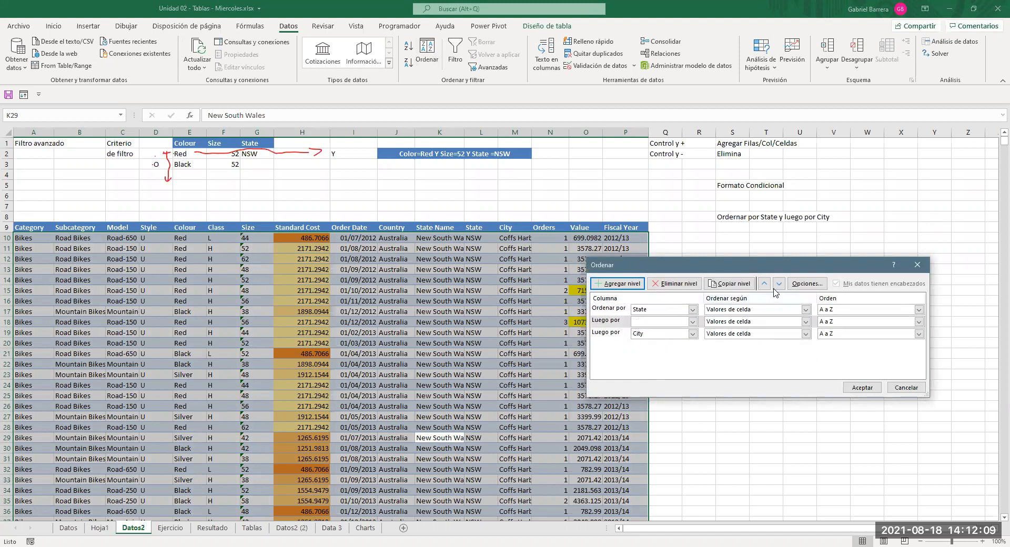
{"action": "left_click", "coordinate": [613, 321]}
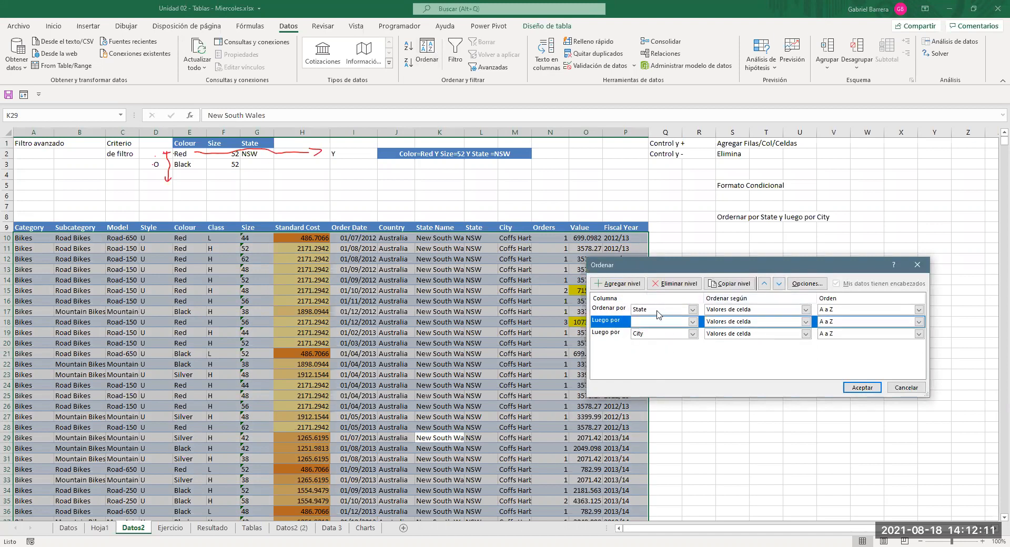
{"action": "left_click", "coordinate": [779, 284]}
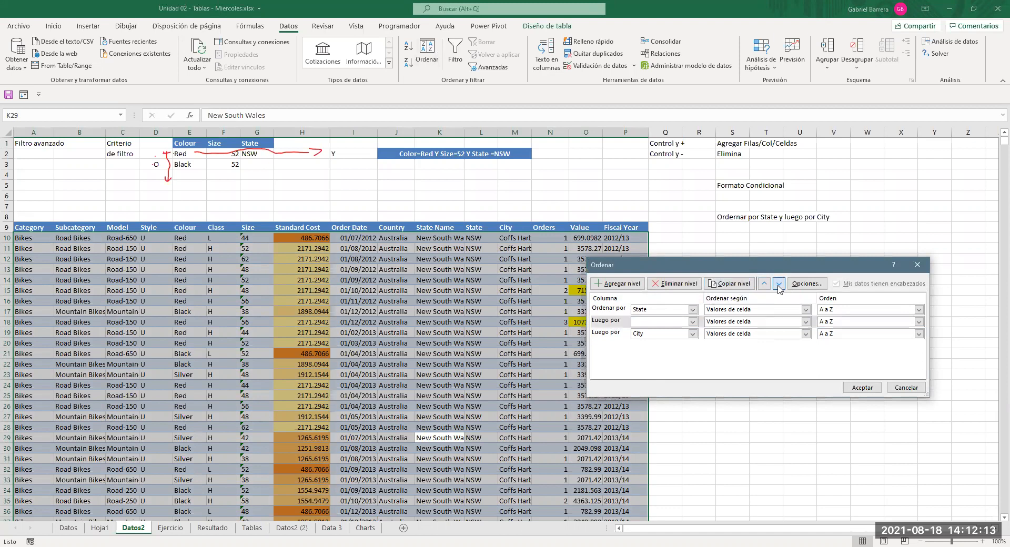
Set the third sort level to the Value column, using cell values ordered from smallest to largest (De menor a mayor).
{"action": "left_click", "coordinate": [663, 335]}
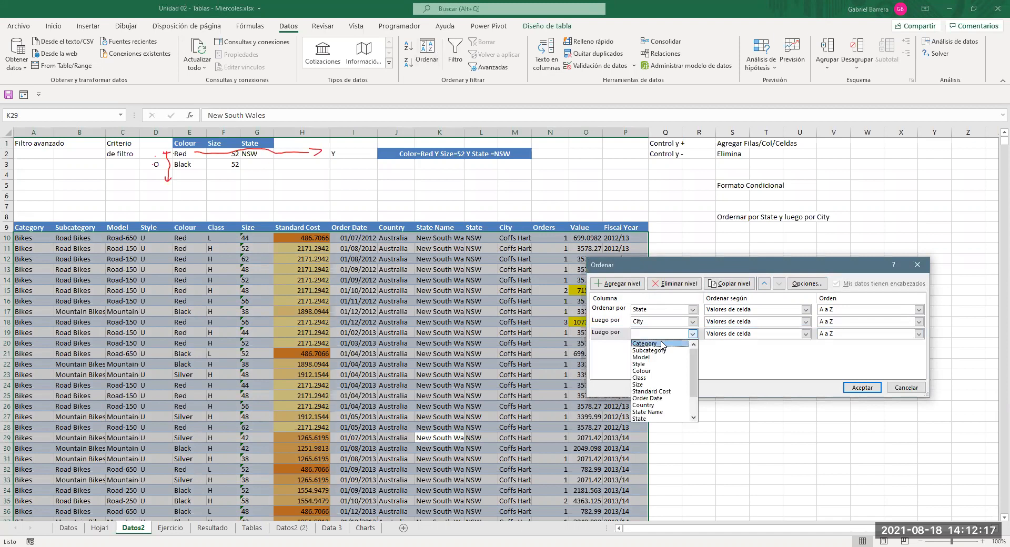
{"action": "scroll", "coordinate": [652, 410], "scroll_direction": "down", "scroll_amount": 2}
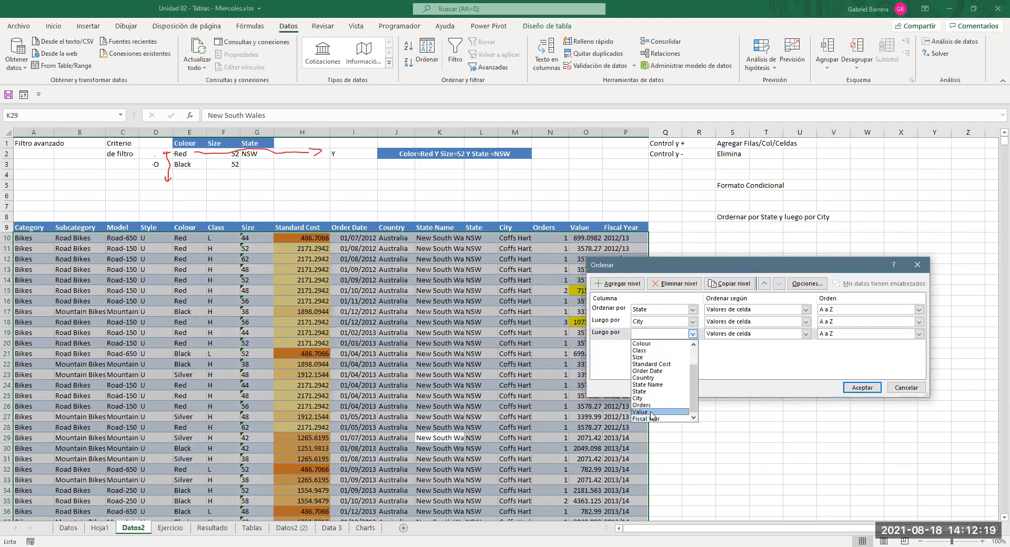
{"action": "left_click", "coordinate": [651, 412]}
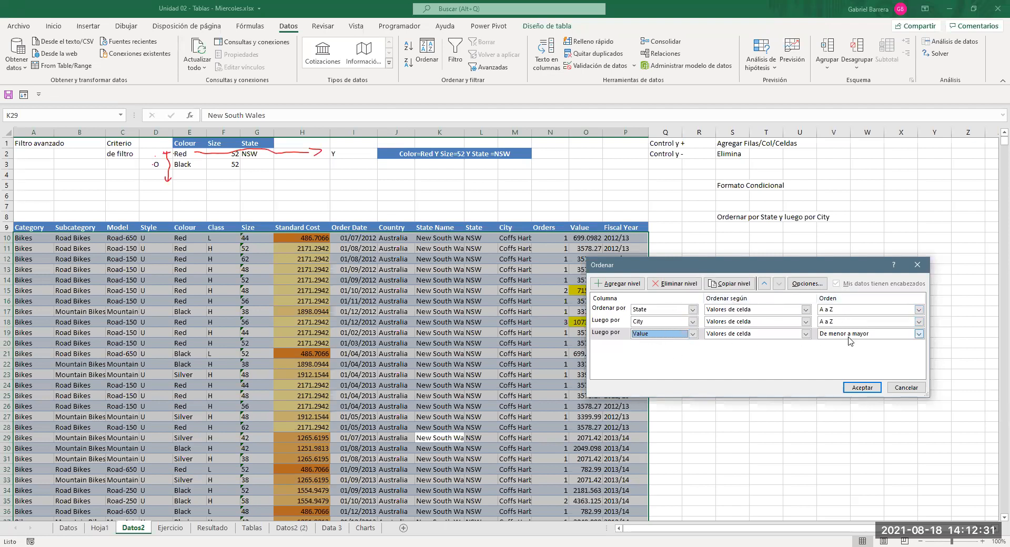
{"action": "left_click", "coordinate": [870, 335]}
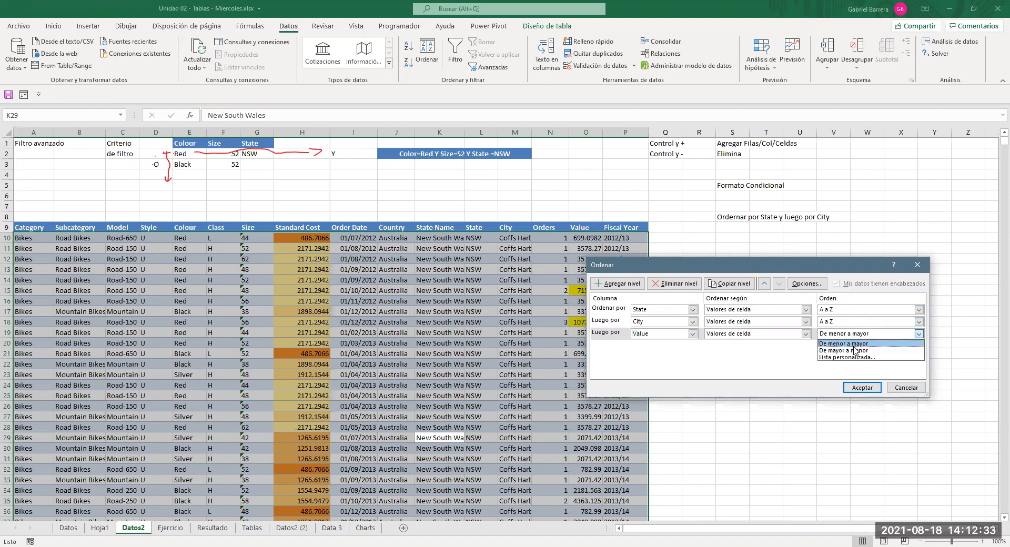
{"action": "left_click", "coordinate": [778, 352]}
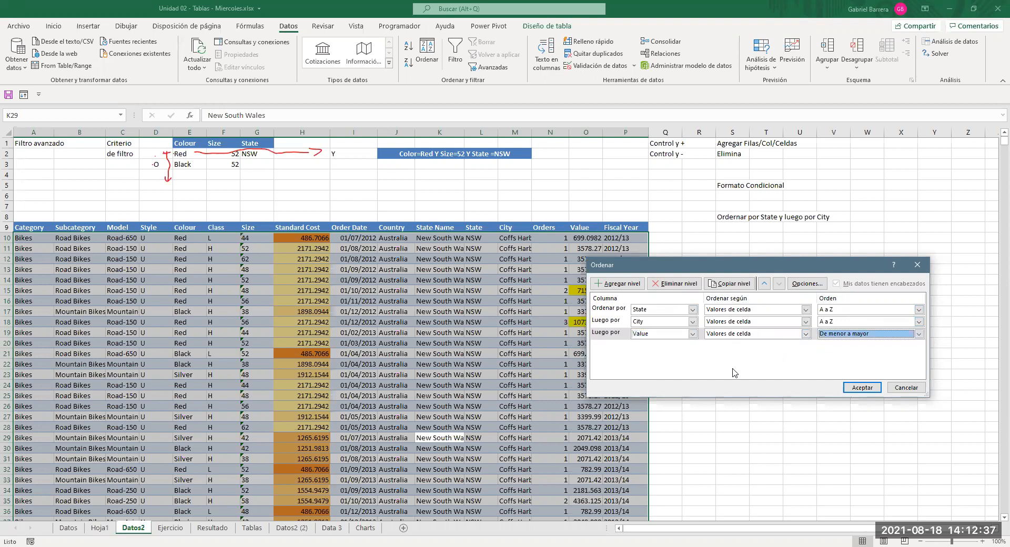
Apply the sort by State A to Z, City A to Z and Value from smallest to largest, and check the sorted columns.
{"action": "left_click", "coordinate": [861, 388]}
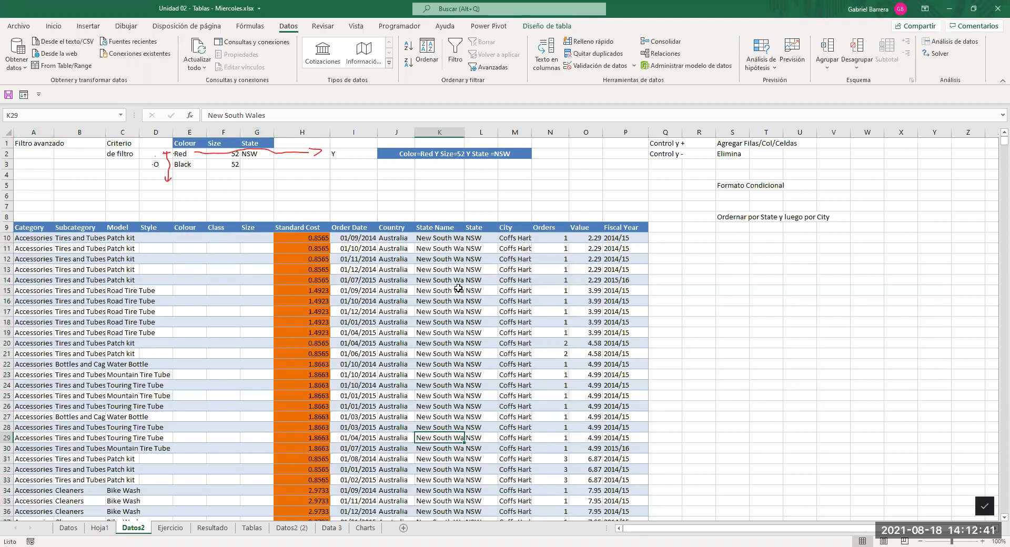
{"action": "left_click", "coordinate": [458, 257]}
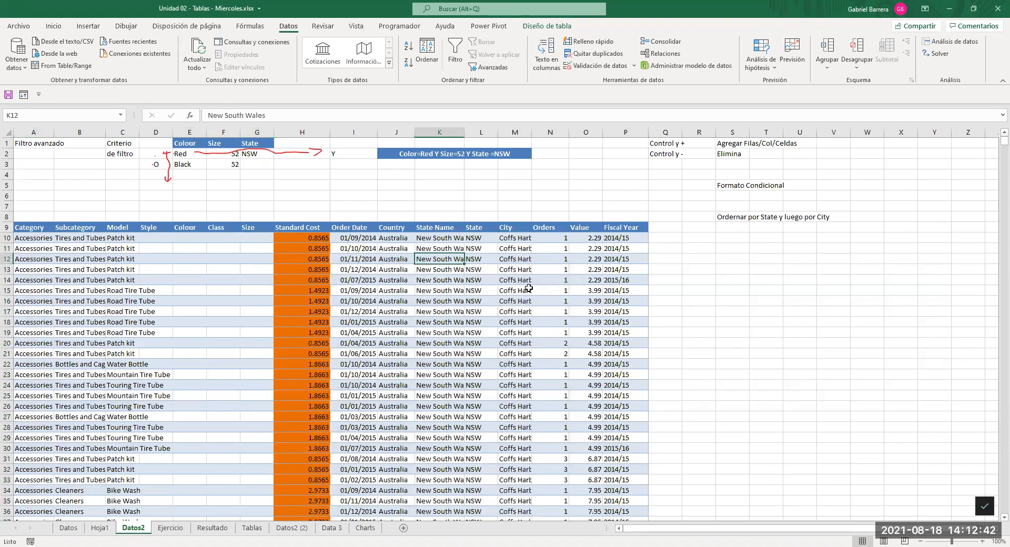
{"action": "left_click", "coordinate": [438, 240]}
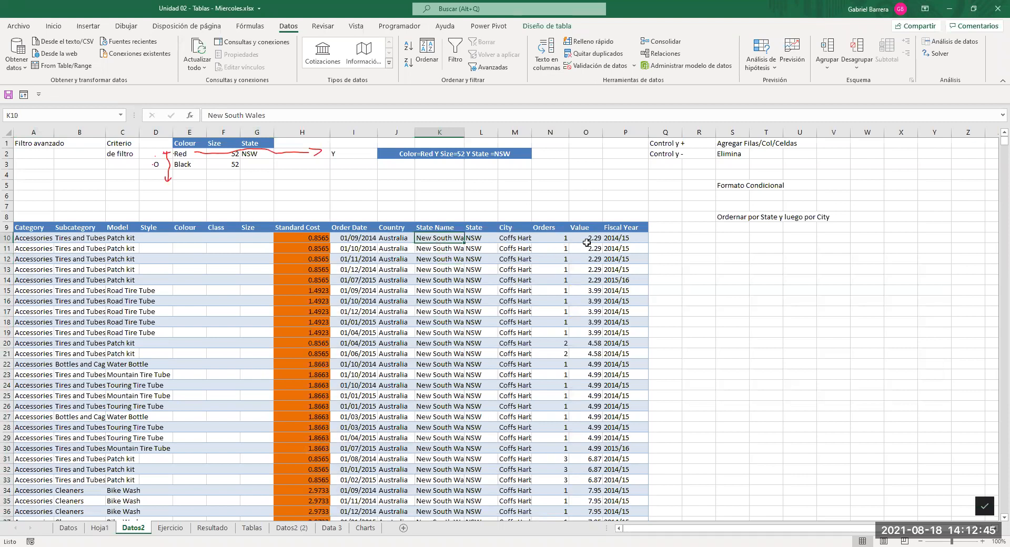
{"action": "left_click", "coordinate": [439, 261]}
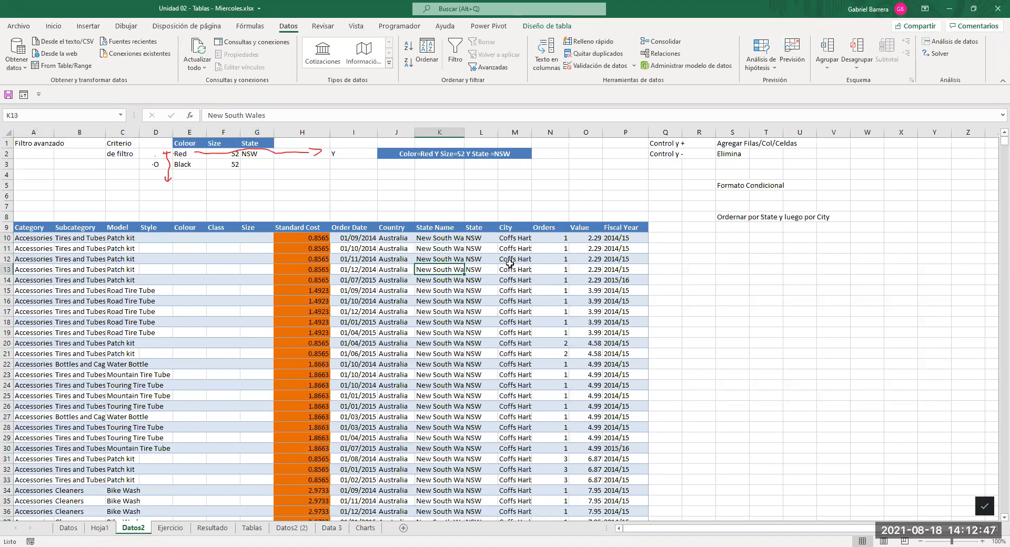
{"action": "left_click", "coordinate": [513, 260]}
{"action": "left_click", "coordinate": [591, 240]}
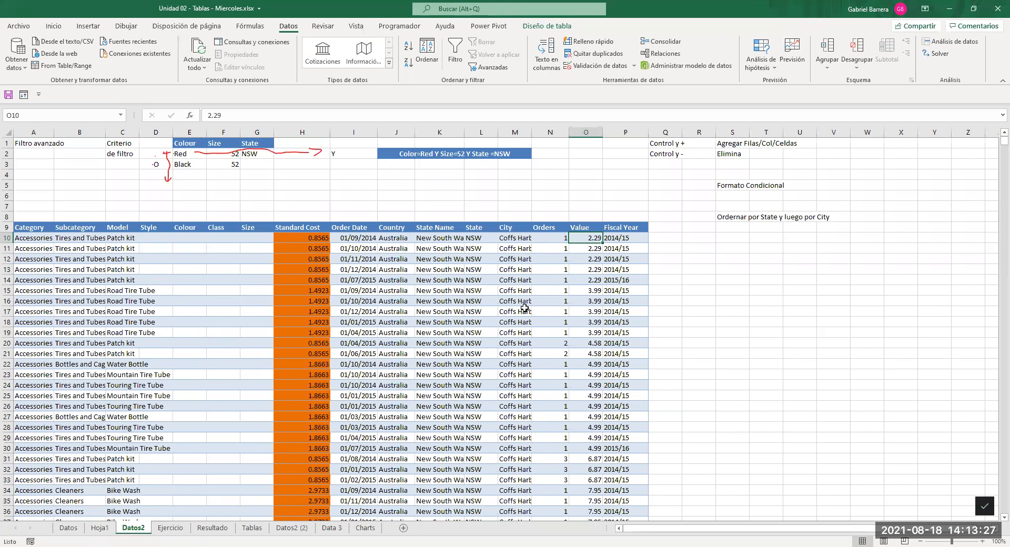
Review the table's sort levels and compare them with the State Name, City and Country columns.
{"action": "left_click", "coordinate": [441, 346]}
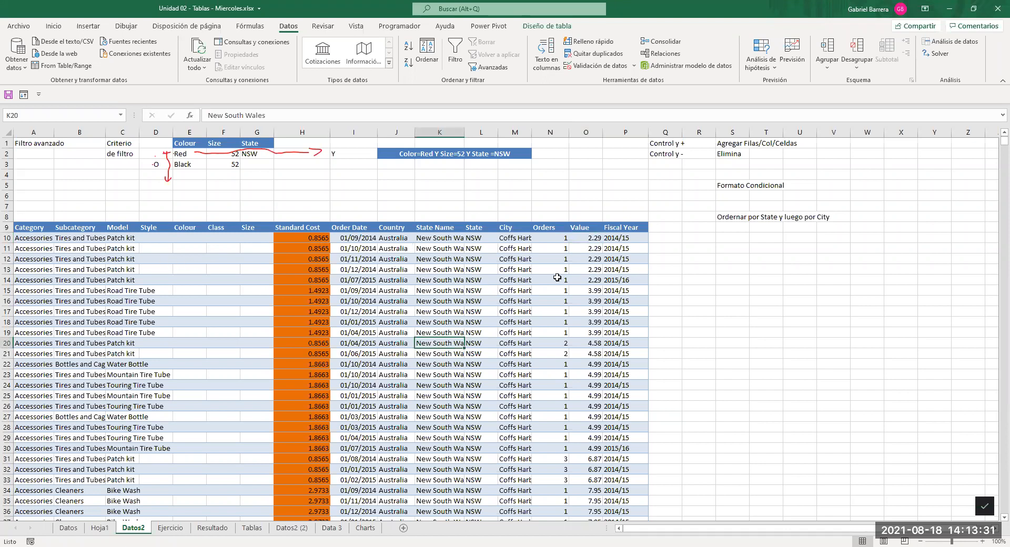
{"action": "left_click", "coordinate": [505, 279]}
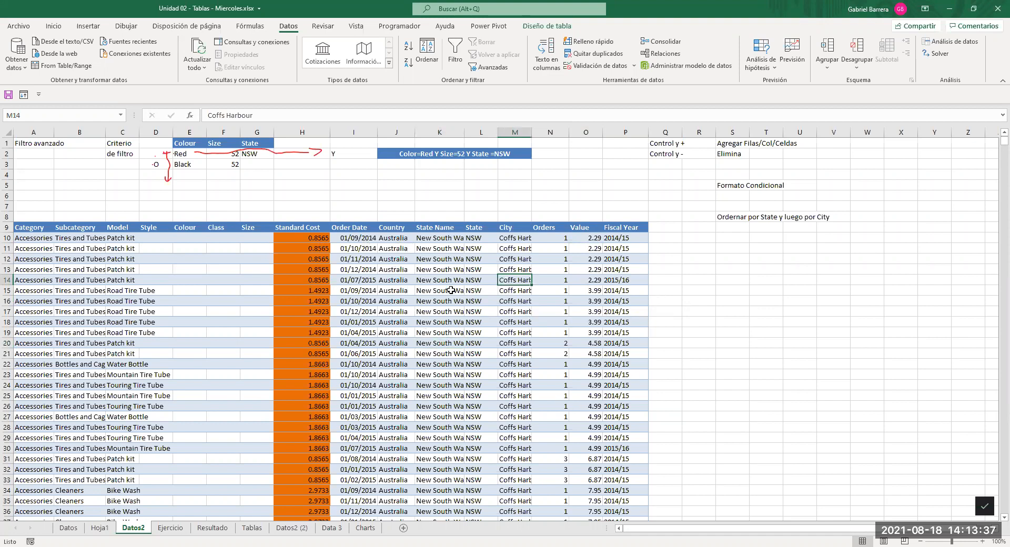
{"action": "left_click", "coordinate": [407, 277]}
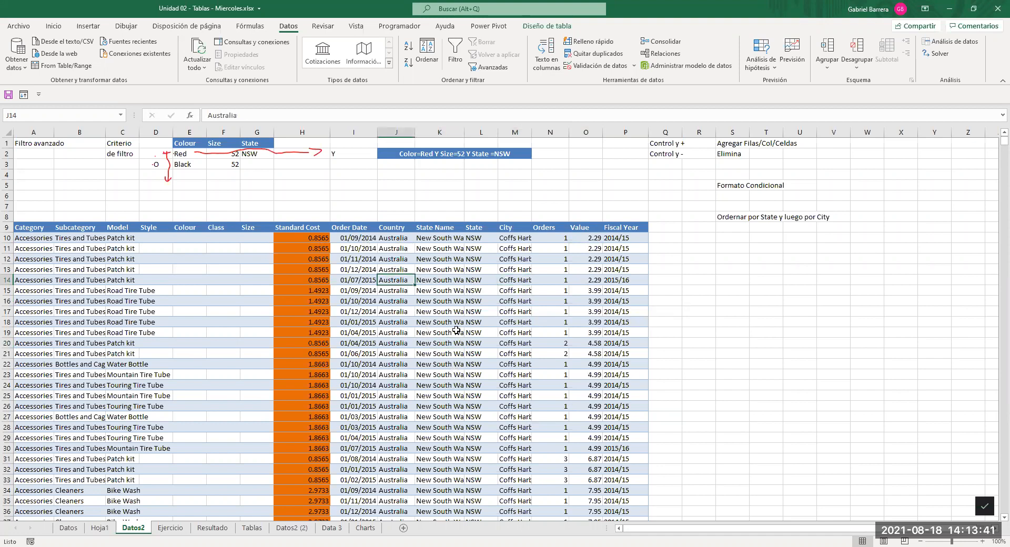
{"action": "left_click", "coordinate": [455, 270]}
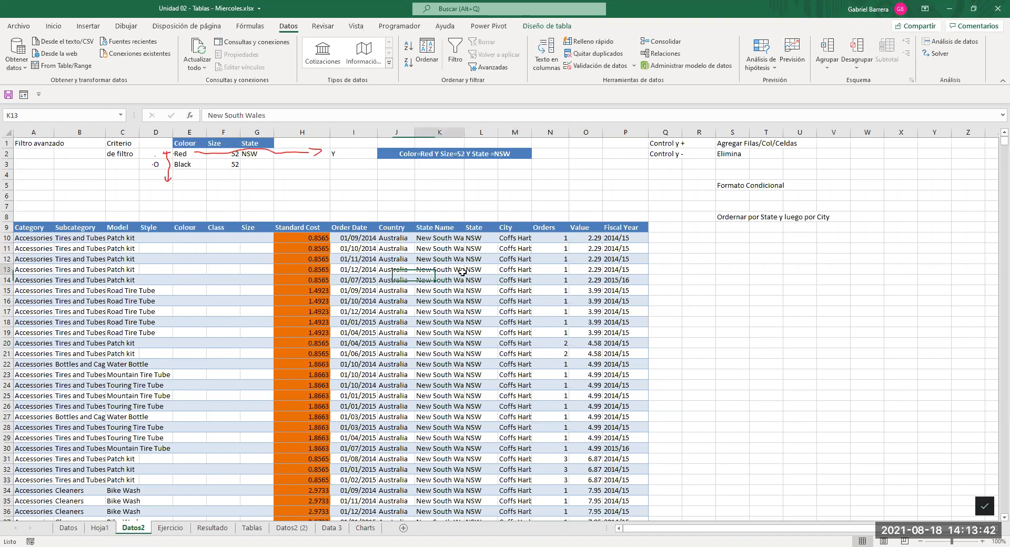
{"action": "left_click", "coordinate": [426, 48]}
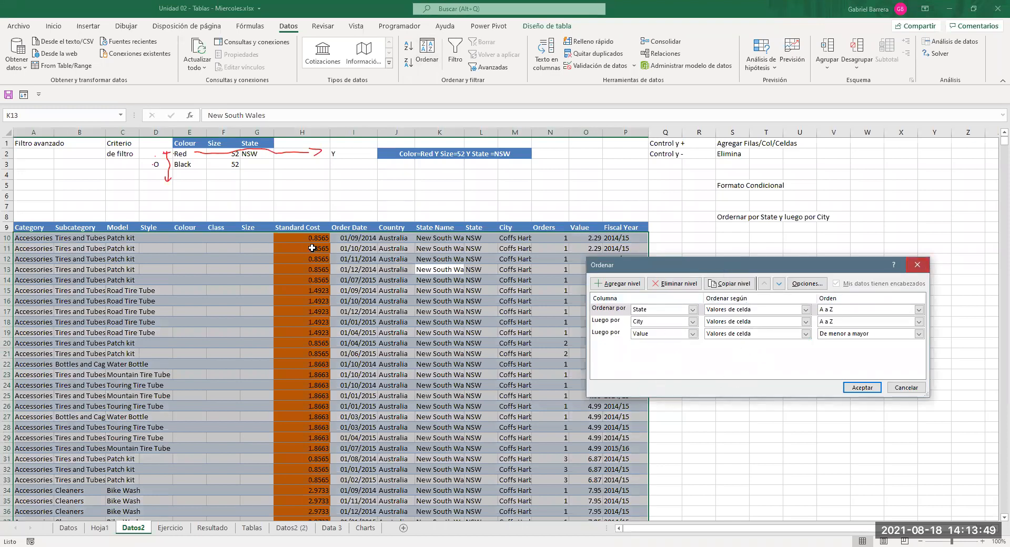
{"action": "key", "text": "Escape"}
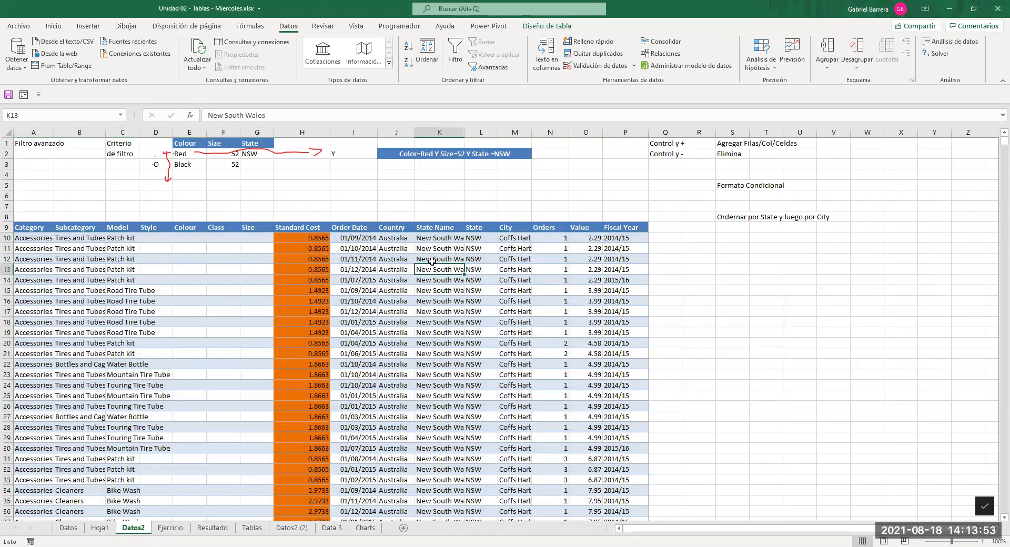
{"action": "left_click", "coordinate": [400, 269]}
{"action": "left_click", "coordinate": [457, 292]}
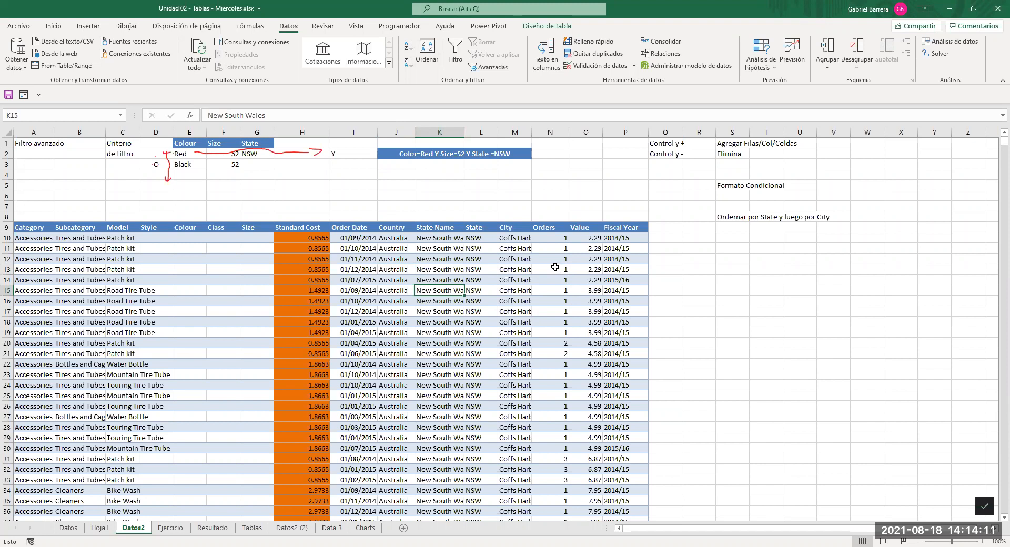
Inspect the table's conditional formatting rules and the range covered by the Standard Cost colour scale.
{"action": "left_click", "coordinate": [310, 259]}
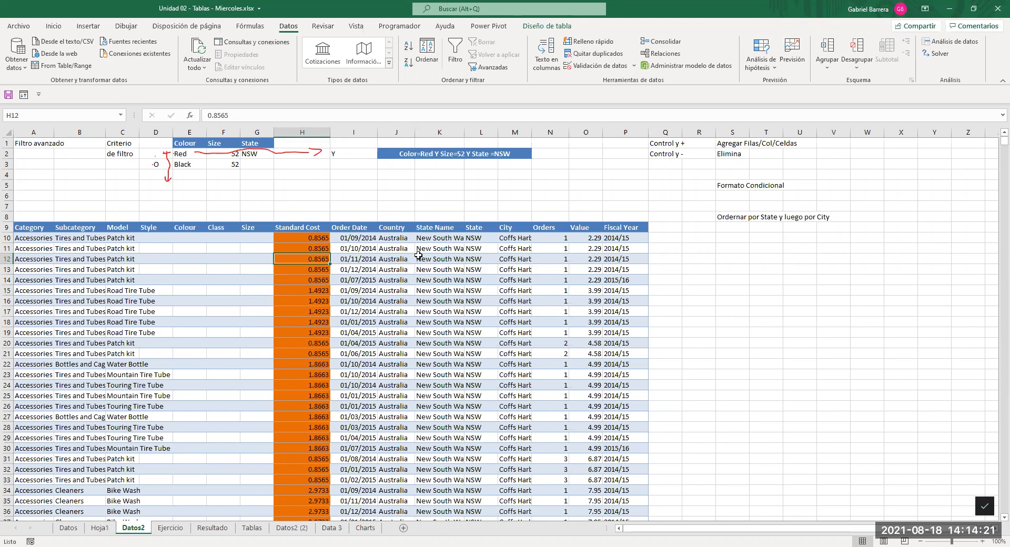
{"action": "left_click", "coordinate": [53, 26]}
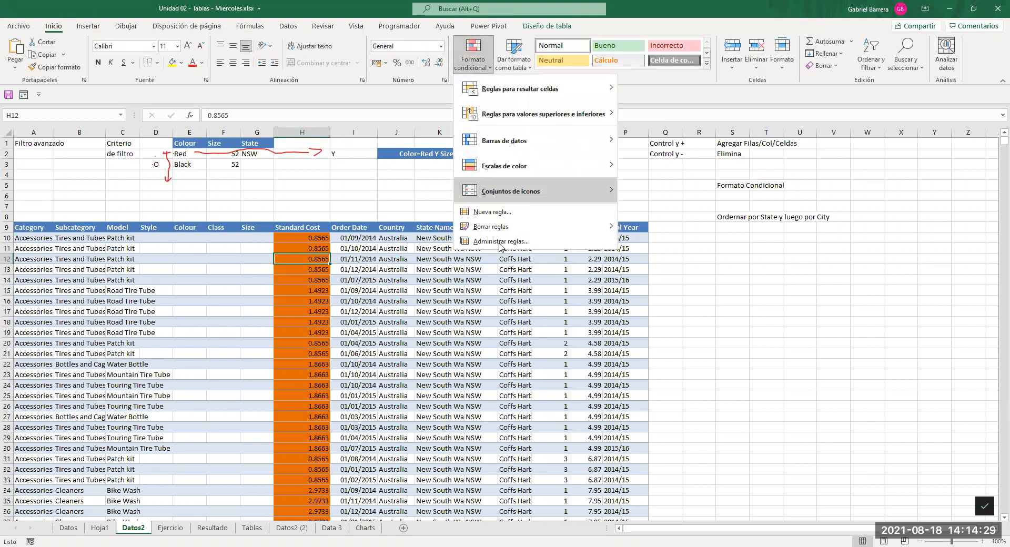
{"action": "left_click", "coordinate": [500, 242]}
{"action": "left_click", "coordinate": [615, 329]}
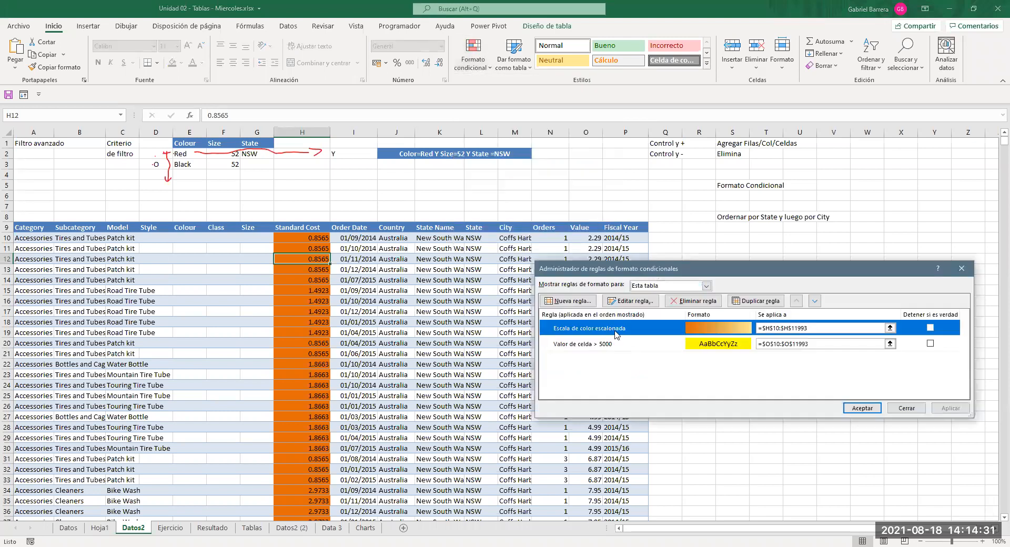
{"action": "left_click", "coordinate": [818, 328]}
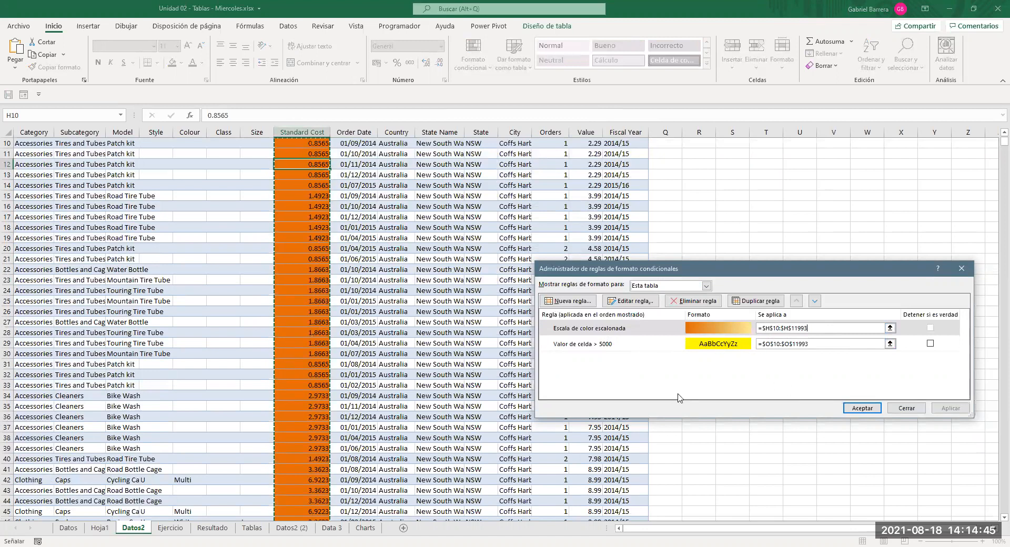
{"action": "key", "text": "Escape"}
{"action": "left_click", "coordinate": [576, 292]}
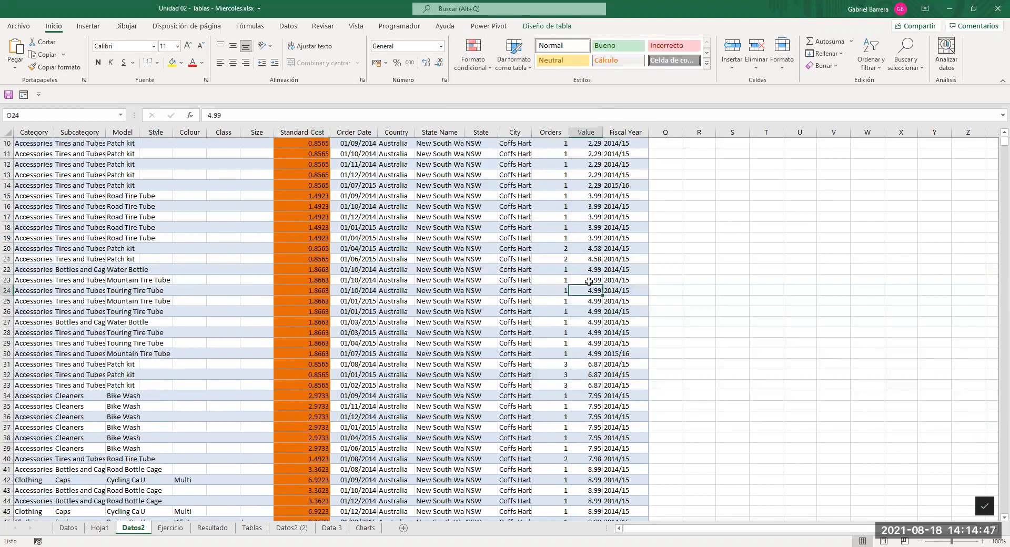
Add a two-colour scale rule to all Order Date cells, light blue for the lowest value and very light grey for the highest.
{"action": "scroll", "coordinate": [589, 282], "scroll_direction": "up", "scroll_amount": 3}
{"action": "scroll", "coordinate": [589, 282], "scroll_direction": "down", "scroll_amount": 1}
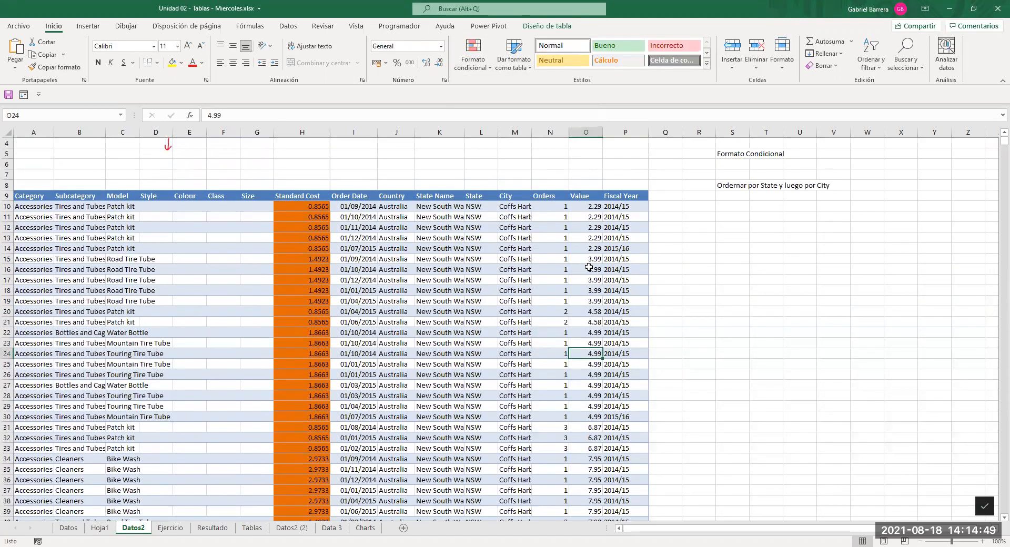
{"action": "left_click", "coordinate": [358, 207]}
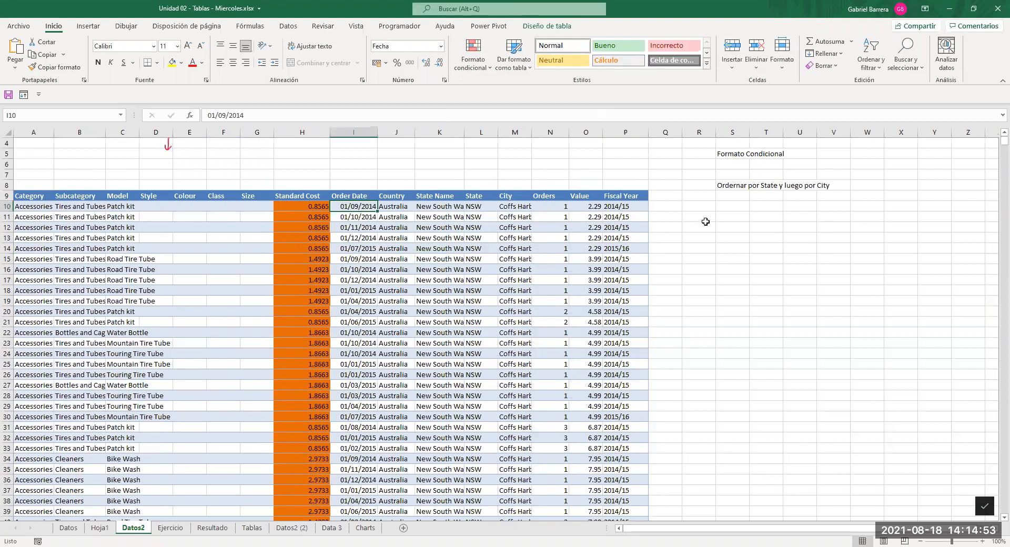
{"action": "key", "text": "ctrl+shift+Down"}
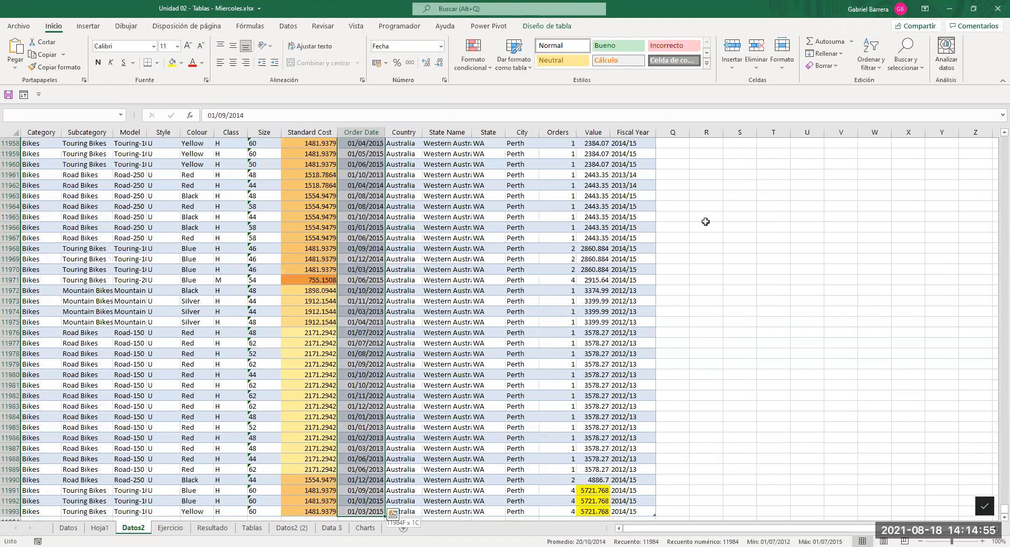
{"action": "left_click", "coordinate": [488, 68]}
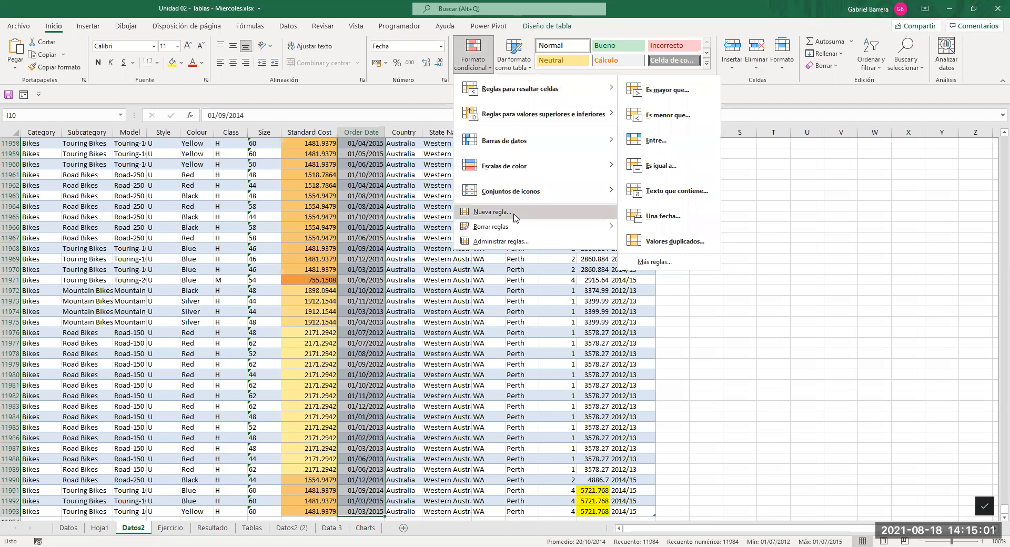
{"action": "key", "text": "Return"}
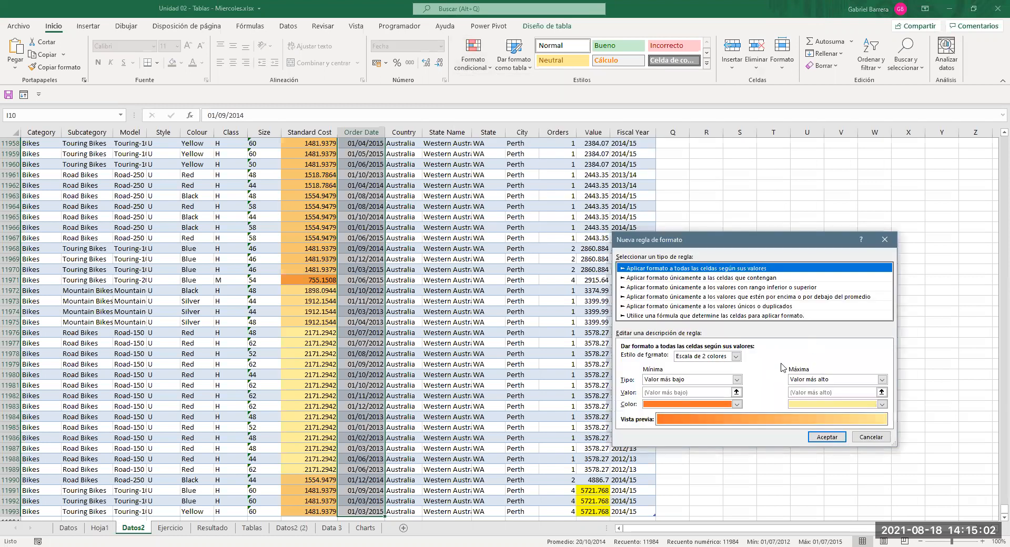
{"action": "left_click", "coordinate": [737, 404]}
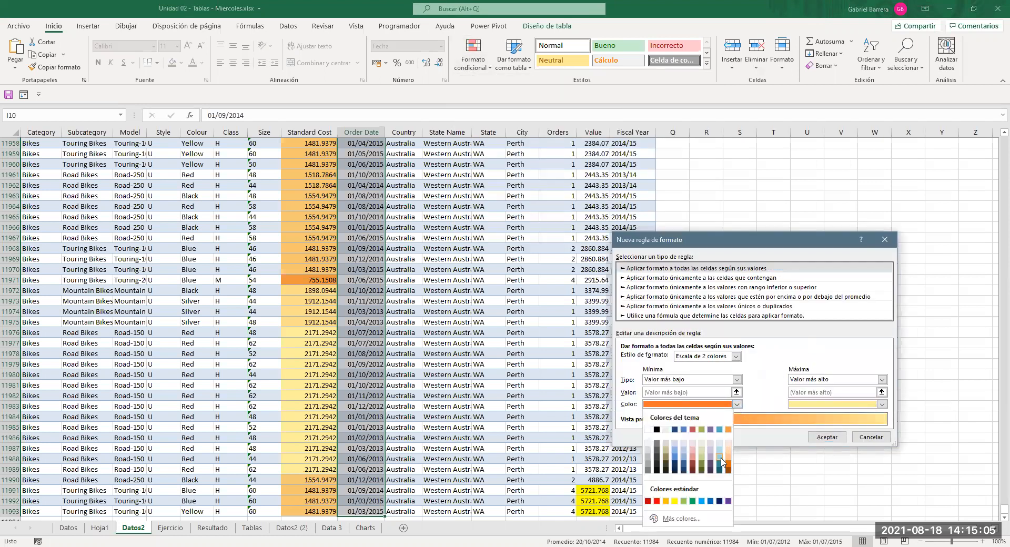
{"action": "left_click", "coordinate": [719, 458]}
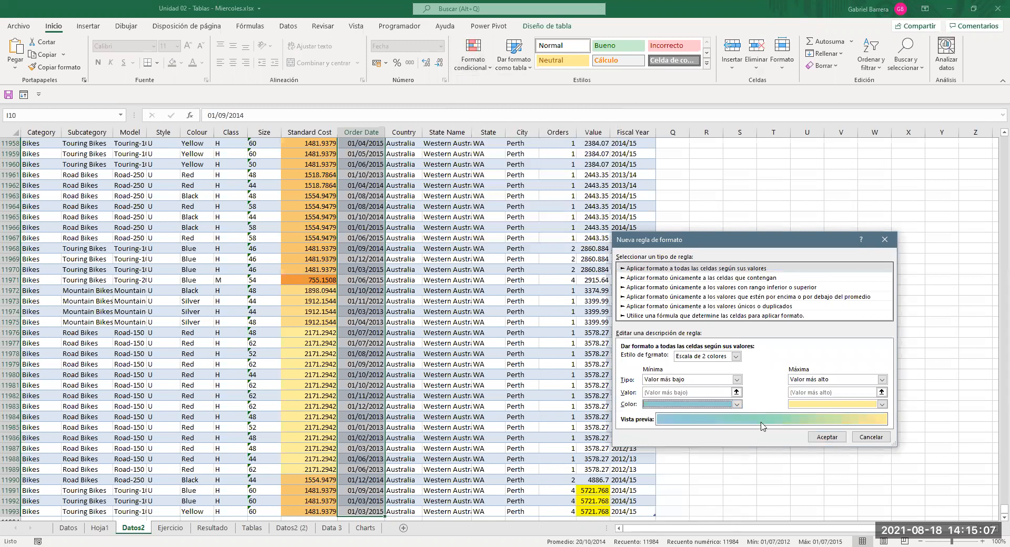
{"action": "left_click", "coordinate": [826, 405]}
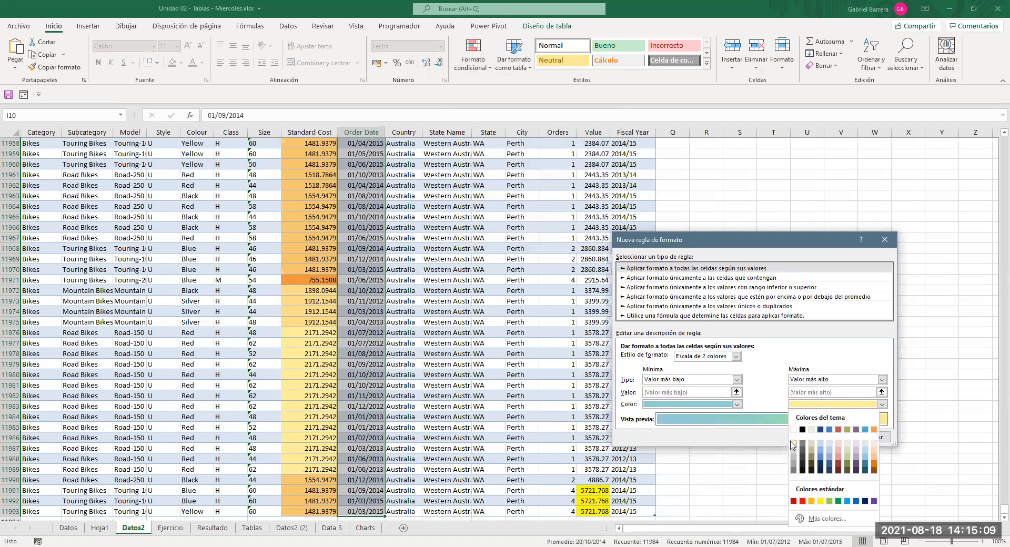
{"action": "left_click", "coordinate": [794, 446]}
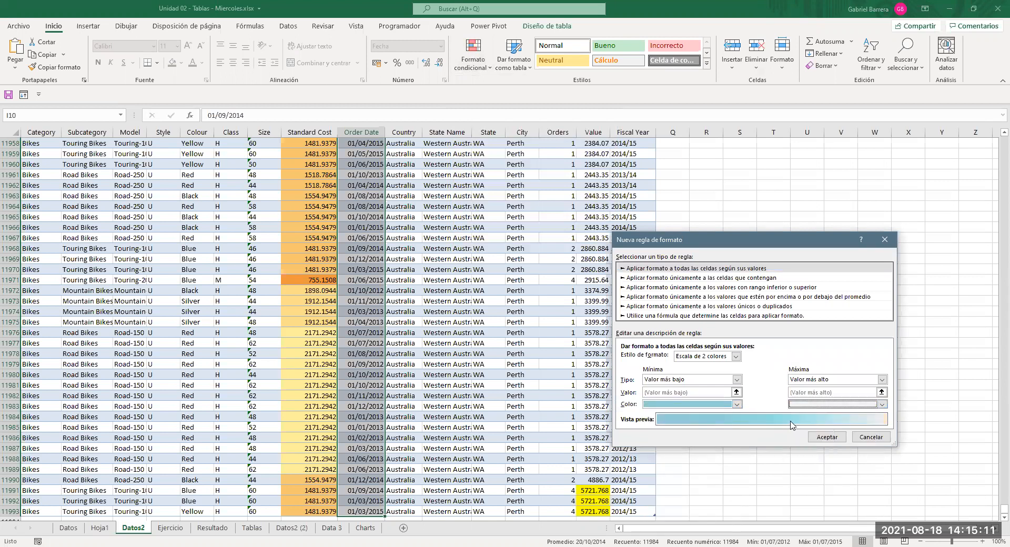
{"action": "left_click", "coordinate": [828, 435]}
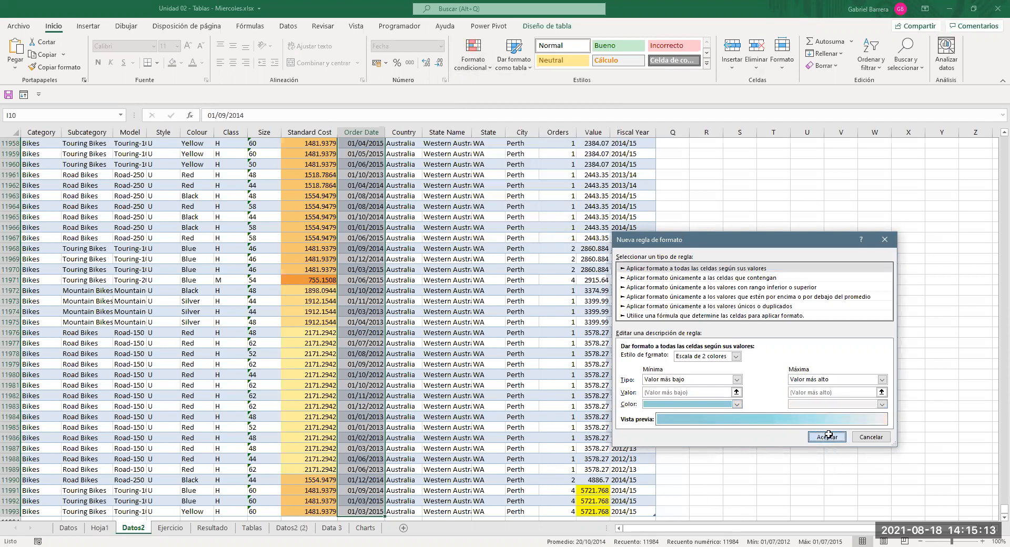
Sort the table by Order Date from oldest to newest.
{"action": "left_click", "coordinate": [366, 217]}
{"action": "scroll", "coordinate": [365, 344], "scroll_direction": "up", "scroll_amount": 2}
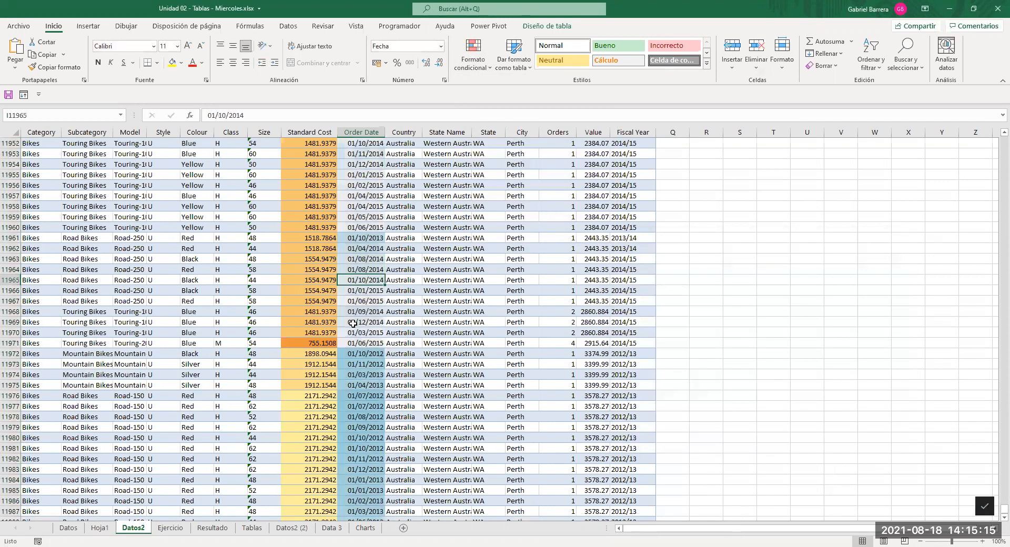
{"action": "scroll", "coordinate": [353, 323], "scroll_direction": "up", "scroll_amount": 13}
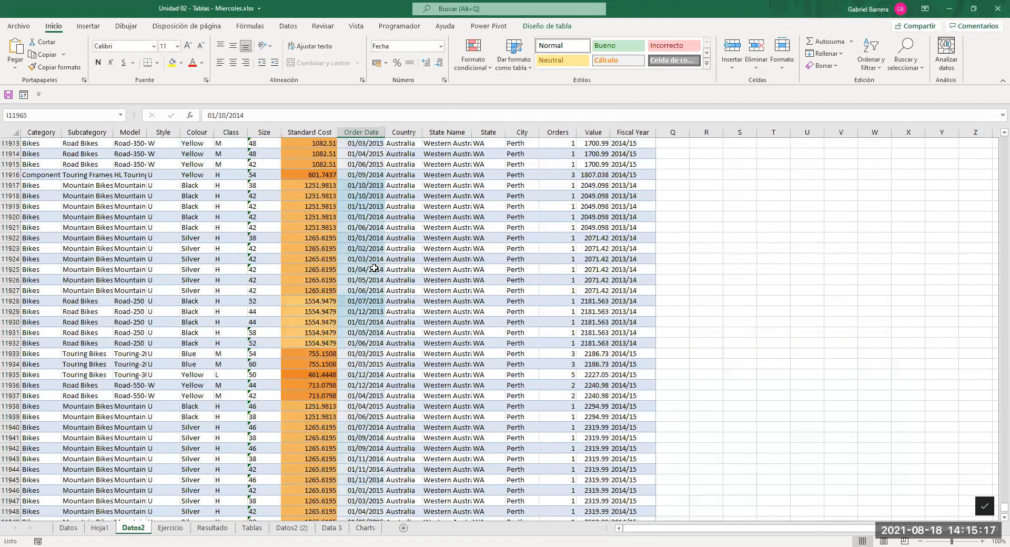
{"action": "scroll", "coordinate": [374, 268], "scroll_direction": "up", "scroll_amount": 20}
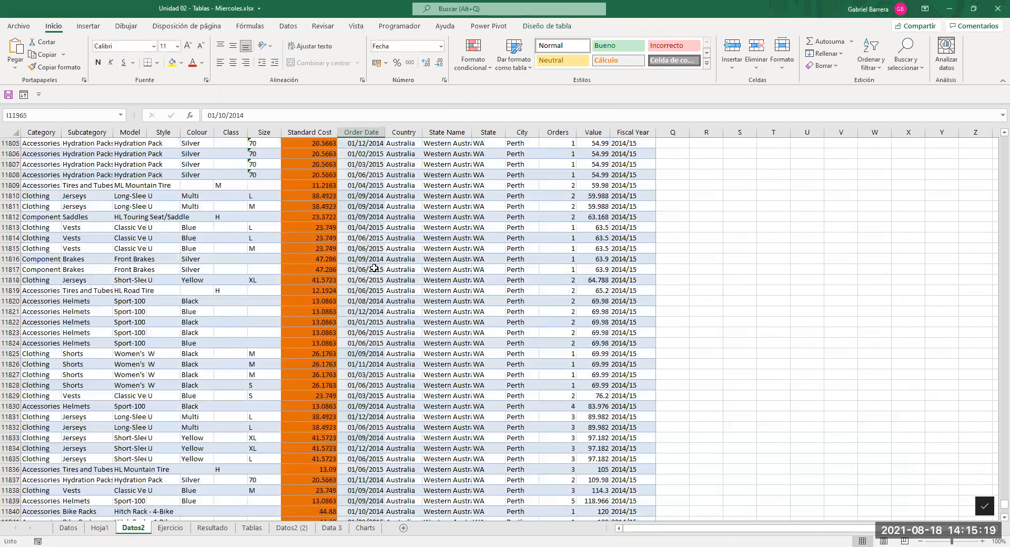
{"action": "scroll", "coordinate": [374, 269], "scroll_direction": "up", "scroll_amount": 20}
{"action": "left_click", "coordinate": [374, 270]}
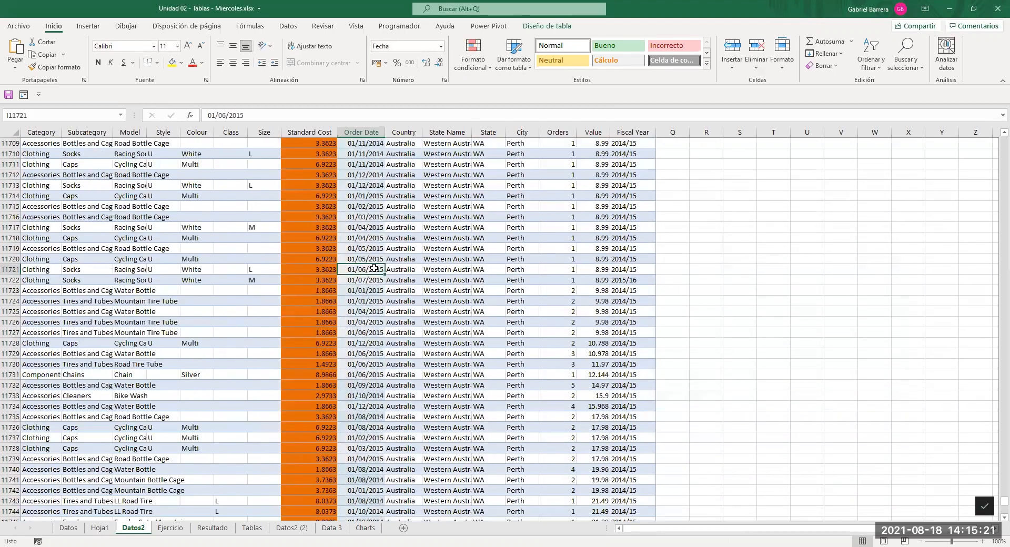
{"action": "key", "text": "ctrl+Up"}
{"action": "key", "text": "Down"}
{"action": "left_click", "coordinate": [288, 25]}
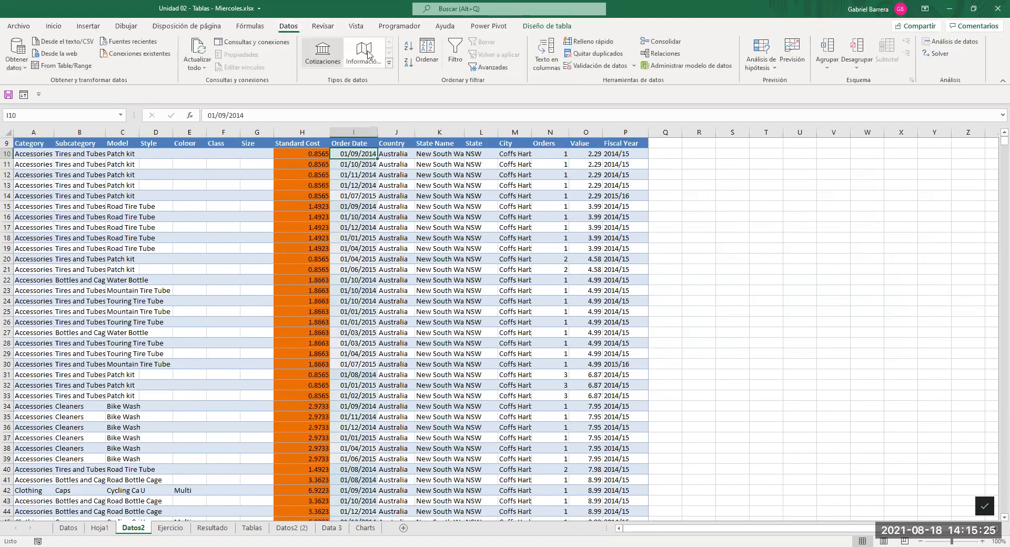
{"action": "left_click", "coordinate": [410, 47]}
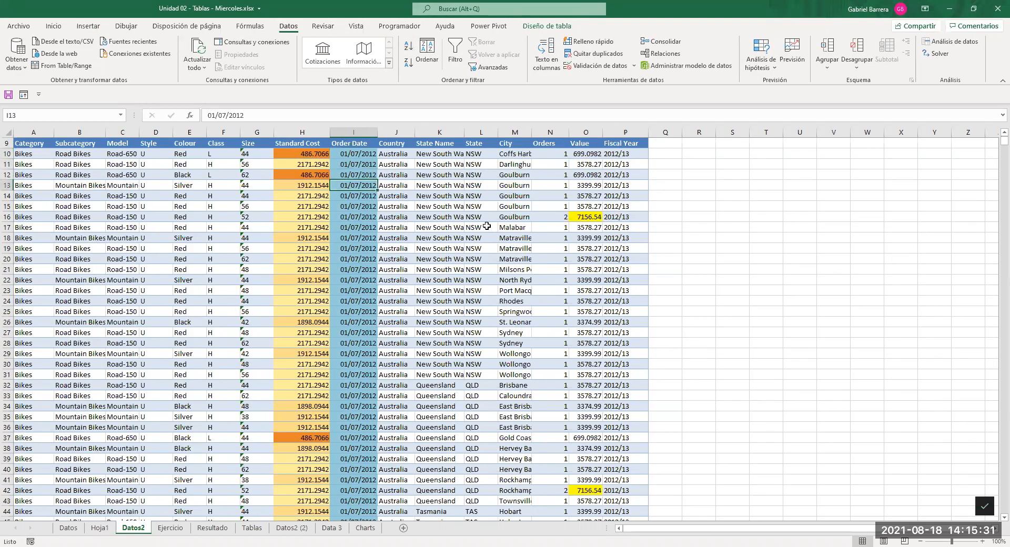
Examine the Order Date colour gradient across the sorted rows, from the table's last row upward.
{"action": "key", "text": "ctrl+Down"}
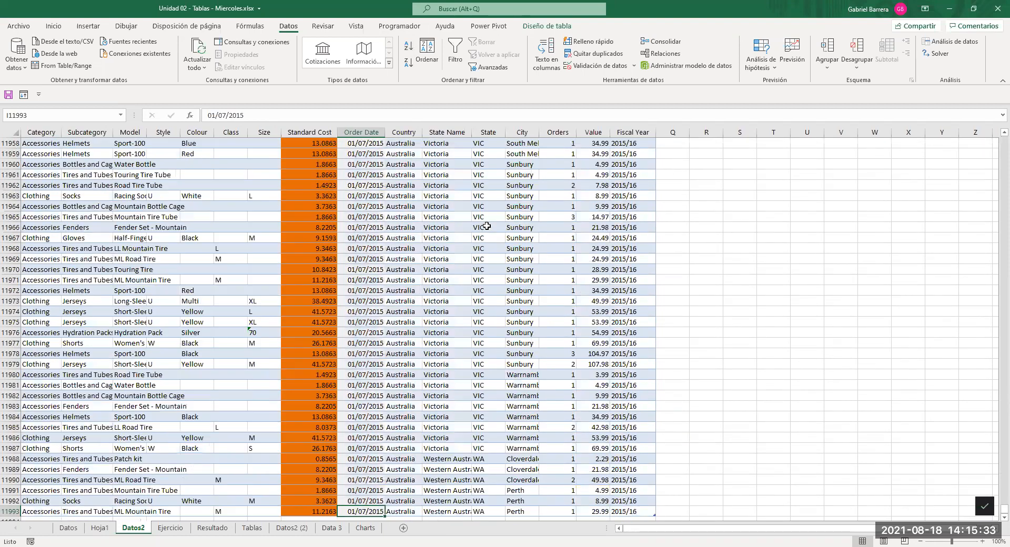
{"action": "key", "text": "Page_Up"}
{"action": "key", "text": "Page_Up"}
{"action": "key", "text": "Page_Up"}
{"action": "key", "text": "Page_Up"}
{"action": "key", "text": "Page_Up"}
{"action": "key", "text": "Page_Up"}
{"action": "key", "text": "Page_Up"}
{"action": "key", "text": "Page_Up"}
{"action": "key", "text": "Page_Up"}
{"action": "key", "text": "Page_Up"}
{"action": "key", "text": "Page_Up"}
{"action": "key", "text": "Page_Up"}
{"action": "key", "text": "Page_Up"}
{"action": "key", "text": "Page_Up"}
{"action": "key", "text": "Page_Up"}
{"action": "key", "text": "Page_Up"}
{"action": "key", "text": "Page_Up"}
{"action": "key", "text": "Page_Up"}
{"action": "key", "text": "Page_Up"}
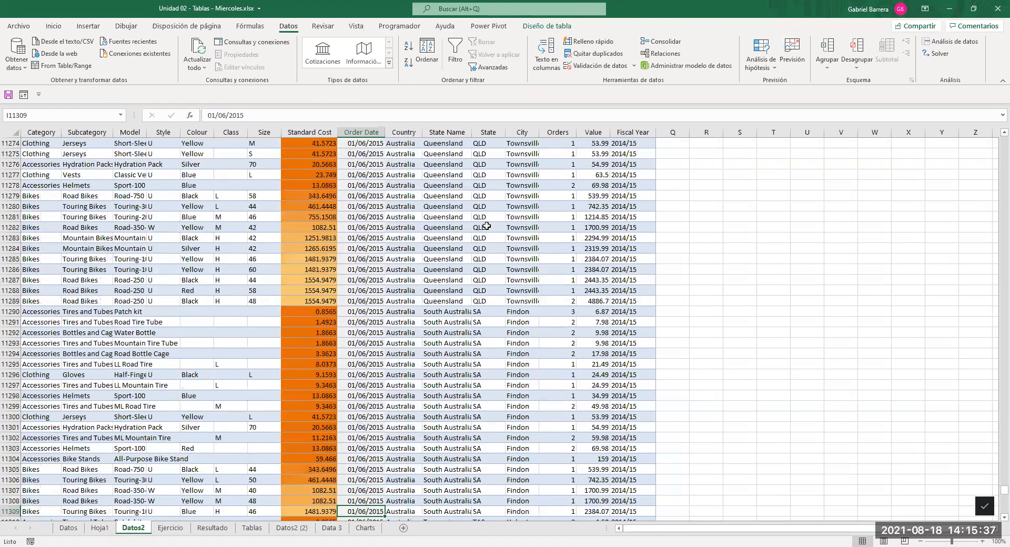
Review the Order Date and Standard Cost shading through the remaining sorted rows, up to the table's first rows.
{"action": "key", "text": "Page_Up"}
{"action": "key", "text": "Page_Up"}
{"action": "key", "text": "Page_Up"}
{"action": "key", "text": "Page_Up"}
{"action": "key", "text": "Page_Up"}
{"action": "key", "text": "Page_Up"}
{"action": "key", "text": "Page_Up"}
{"action": "key", "text": "Page_Up"}
{"action": "key", "text": "Page_Up"}
{"action": "key", "text": "Page_Up"}
{"action": "key", "text": "Page_Up"}
{"action": "key", "text": "Page_Up"}
{"action": "key", "text": "Page_Up"}
{"action": "key", "text": "Page_Up"}
{"action": "key", "text": "Page_Up"}
{"action": "key", "text": "Page_Up"}
{"action": "key", "text": "Page_Up"}
{"action": "key", "text": "Page_Up"}
{"action": "key", "text": "Page_Up"}
{"action": "key", "text": "Page_Up"}
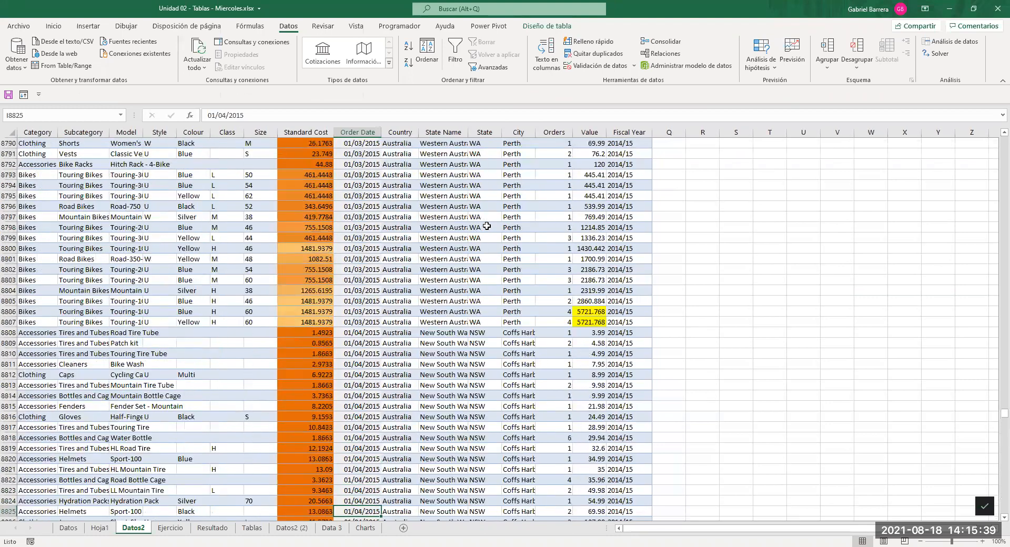
{"action": "key", "text": "Page_Up"}
{"action": "key", "text": "Page_Up"}
{"action": "key", "text": "Page_Up"}
{"action": "key", "text": "Page_Up"}
{"action": "key", "text": "Page_Up"}
{"action": "key", "text": "Page_Up"}
{"action": "key", "text": "Page_Up"}
{"action": "key", "text": "Page_Up"}
{"action": "key", "text": "Page_Up"}
{"action": "key", "text": "Page_Up"}
{"action": "key", "text": "Page_Up"}
{"action": "key", "text": "Page_Up"}
{"action": "key", "text": "Page_Up"}
{"action": "key", "text": "Page_Up"}
{"action": "key", "text": "Page_Up"}
{"action": "key", "text": "Page_Up"}
{"action": "key", "text": "Page_Up"}
{"action": "key", "text": "Page_Up"}
{"action": "key", "text": "Page_Up"}
{"action": "key", "text": "Page_Up"}
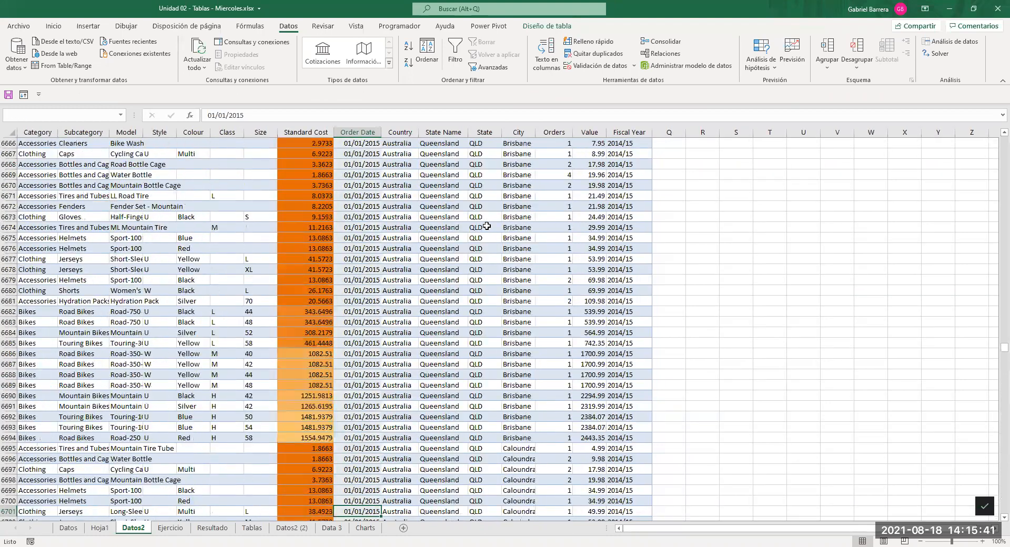
{"action": "key", "text": "Page_Up"}
{"action": "key", "text": "Page_Up"}
{"action": "key", "text": "Page_Up"}
{"action": "key", "text": "Page_Up"}
{"action": "key", "text": "Page_Up"}
{"action": "key", "text": "Page_Up"}
{"action": "key", "text": "Page_Up"}
{"action": "key", "text": "Page_Up"}
{"action": "key", "text": "Page_Up"}
{"action": "key", "text": "Page_Up"}
{"action": "key", "text": "Page_Up"}
{"action": "key", "text": "Page_Up"}
{"action": "key", "text": "Page_Up"}
{"action": "key", "text": "Page_Up"}
{"action": "key", "text": "Page_Up"}
{"action": "key", "text": "Page_Up"}
{"action": "key", "text": "Page_Up"}
{"action": "key", "text": "Page_Up"}
{"action": "key", "text": "Page_Up"}
{"action": "key", "text": "Page_Up"}
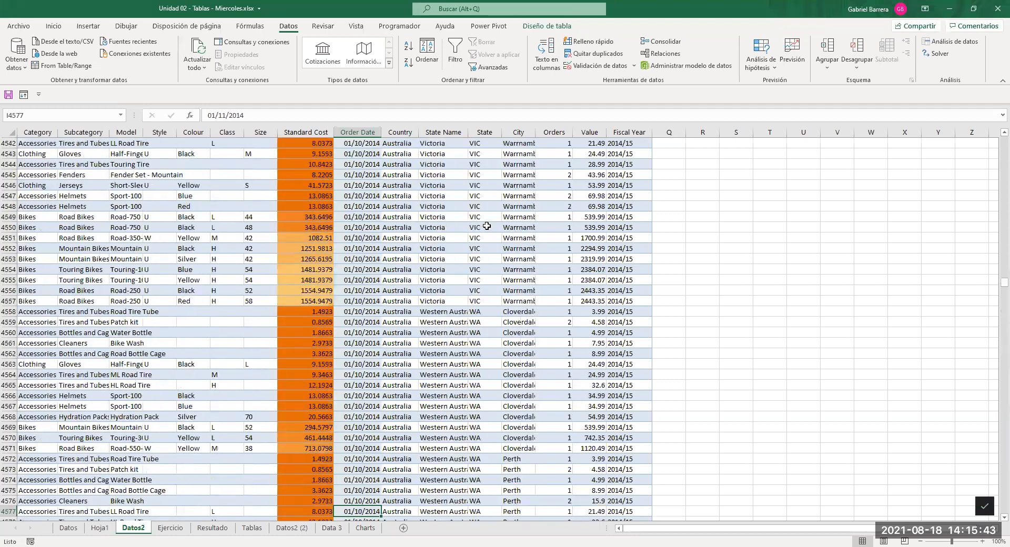
{"action": "key", "text": "Page_Up"}
{"action": "key", "text": "Page_Up"}
{"action": "key", "text": "Page_Up"}
{"action": "key", "text": "Page_Up"}
{"action": "key", "text": "Page_Up"}
{"action": "key", "text": "Page_Up"}
{"action": "key", "text": "Page_Up"}
{"action": "key", "text": "Page_Up"}
{"action": "key", "text": "Page_Up"}
{"action": "key", "text": "Page_Up"}
{"action": "key", "text": "Page_Up"}
{"action": "key", "text": "Page_Up"}
{"action": "key", "text": "Page_Up"}
{"action": "key", "text": "Page_Up"}
{"action": "key", "text": "Page_Up"}
{"action": "key", "text": "Page_Up"}
{"action": "key", "text": "Page_Up"}
{"action": "key", "text": "Page_Up"}
{"action": "key", "text": "Page_Up"}
{"action": "key", "text": "Page_Up"}
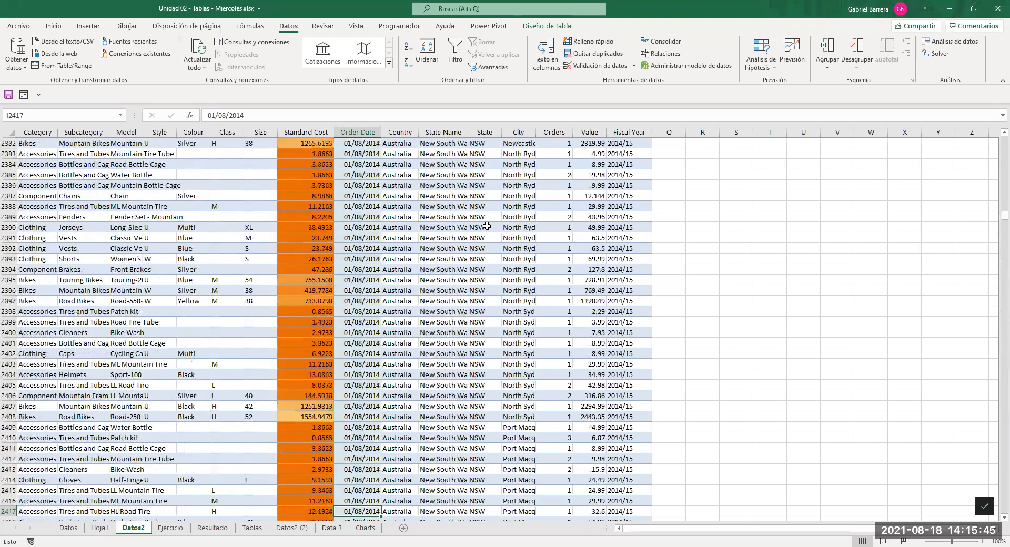
{"action": "key", "text": "Page_Up"}
{"action": "key", "text": "Page_Up"}
{"action": "key", "text": "Page_Up"}
{"action": "key", "text": "Page_Up"}
{"action": "key", "text": "Page_Up"}
{"action": "key", "text": "Page_Up"}
{"action": "key", "text": "Page_Up"}
{"action": "key", "text": "Page_Up"}
{"action": "key", "text": "Page_Up"}
{"action": "key", "text": "Page_Up"}
{"action": "key", "text": "Page_Up"}
{"action": "key", "text": "Page_Up"}
{"action": "key", "text": "Page_Up"}
{"action": "key", "text": "Page_Up"}
{"action": "key", "text": "Page_Up"}
{"action": "key", "text": "Page_Up"}
{"action": "key", "text": "Page_Up"}
{"action": "key", "text": "Page_Up"}
{"action": "key", "text": "Page_Up"}
{"action": "key", "text": "Page_Up"}
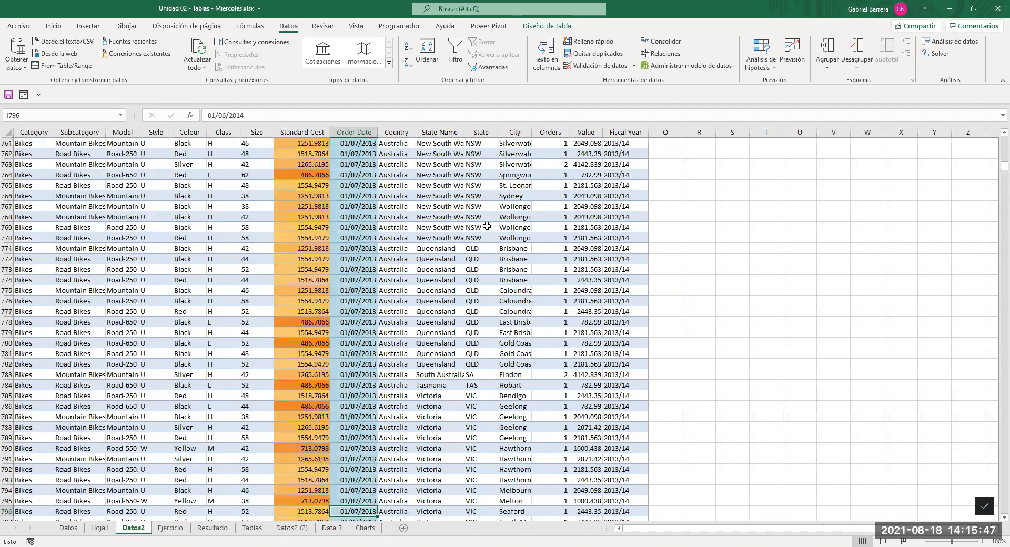
{"action": "key", "text": "Page_Up"}
{"action": "key", "text": "Page_Up"}
{"action": "key", "text": "Page_Up"}
{"action": "key", "text": "Page_Up"}
{"action": "key", "text": "Page_Up"}
{"action": "key", "text": "Page_Up"}
{"action": "key", "text": "Page_Up"}
{"action": "key", "text": "Page_Up"}
{"action": "key", "text": "Page_Up"}
{"action": "key", "text": "Page_Up"}
{"action": "key", "text": "Page_Up"}
{"action": "key", "text": "Page_Up"}
{"action": "key", "text": "Page_Up"}
{"action": "key", "text": "Page_Up"}
{"action": "key", "text": "Page_Up"}
{"action": "key", "text": "Page_Up"}
{"action": "key", "text": "Page_Up"}
{"action": "key", "text": "Page_Up"}
{"action": "key", "text": "Page_Up"}
{"action": "key", "text": "Page_Up"}
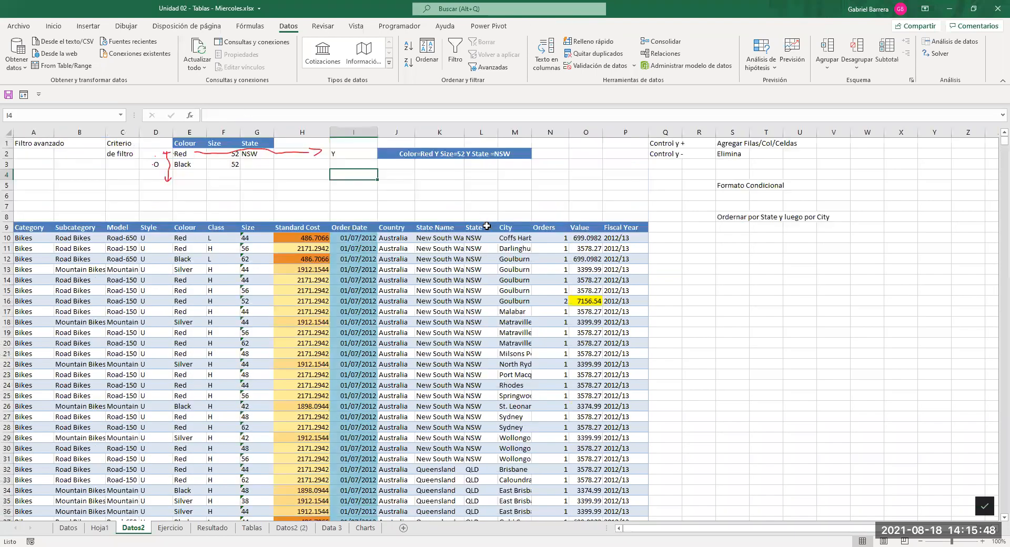
{"action": "left_click", "coordinate": [356, 261]}
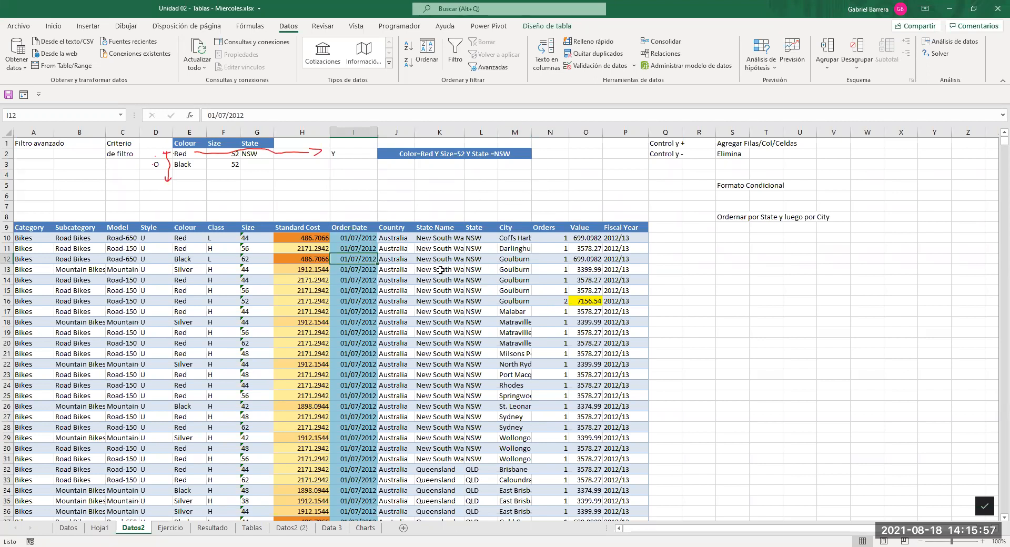
Duplicate the Value column's greater-than-5000 rule among the table's conditional formatting rules.
{"action": "left_click", "coordinate": [584, 239]}
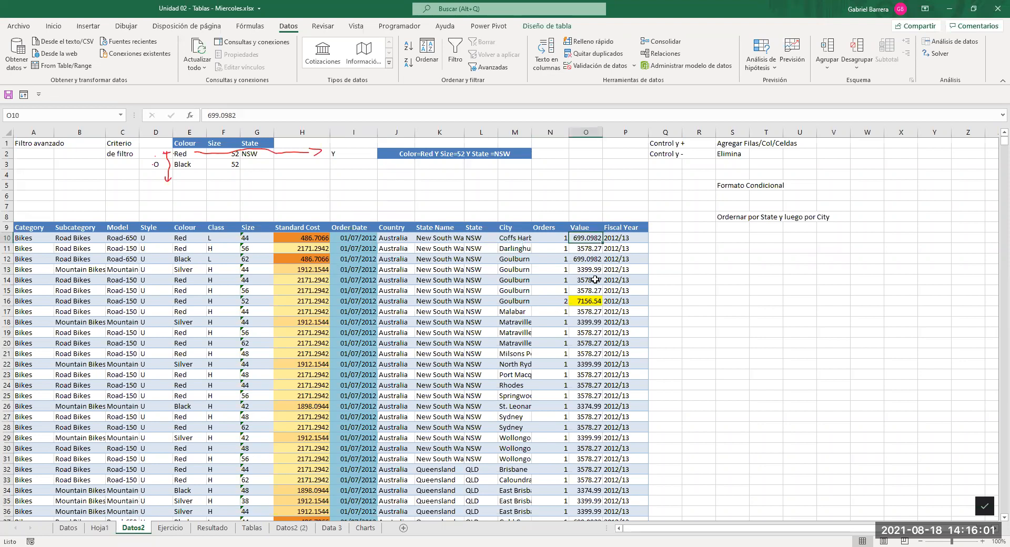
{"action": "left_click", "coordinate": [584, 304]}
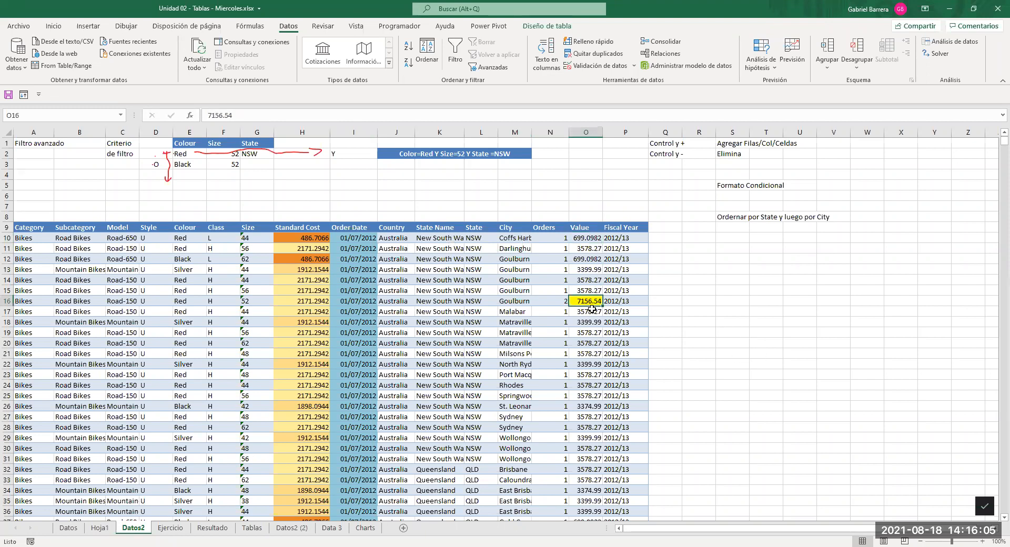
{"action": "left_click", "coordinate": [591, 237]}
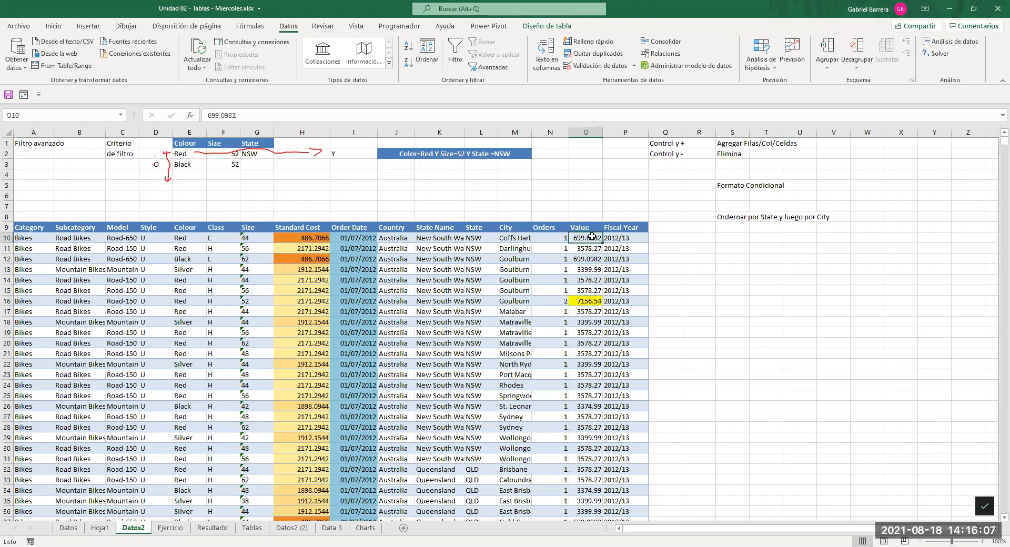
{"action": "left_click", "coordinate": [53, 27]}
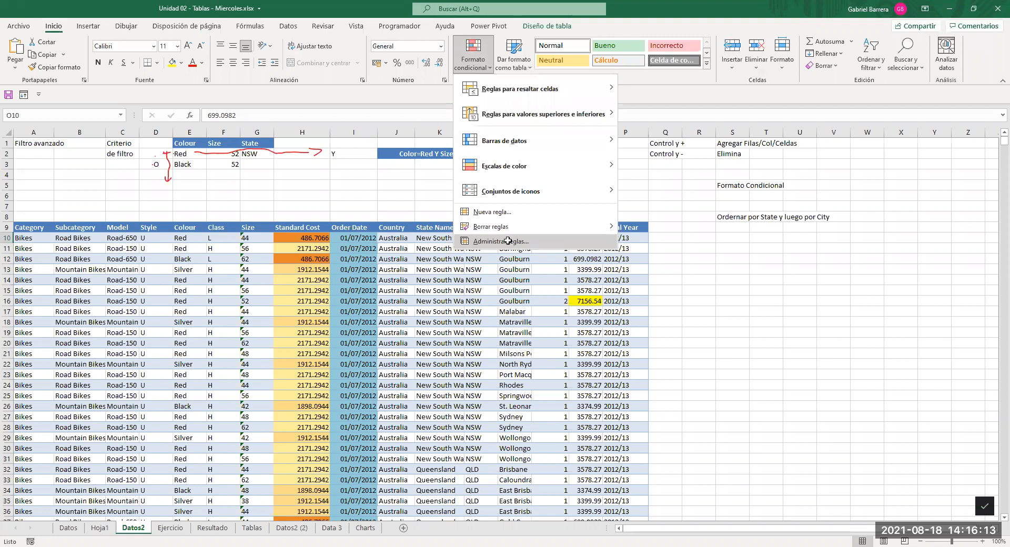
{"action": "left_click", "coordinate": [508, 241]}
{"action": "left_click", "coordinate": [583, 358]}
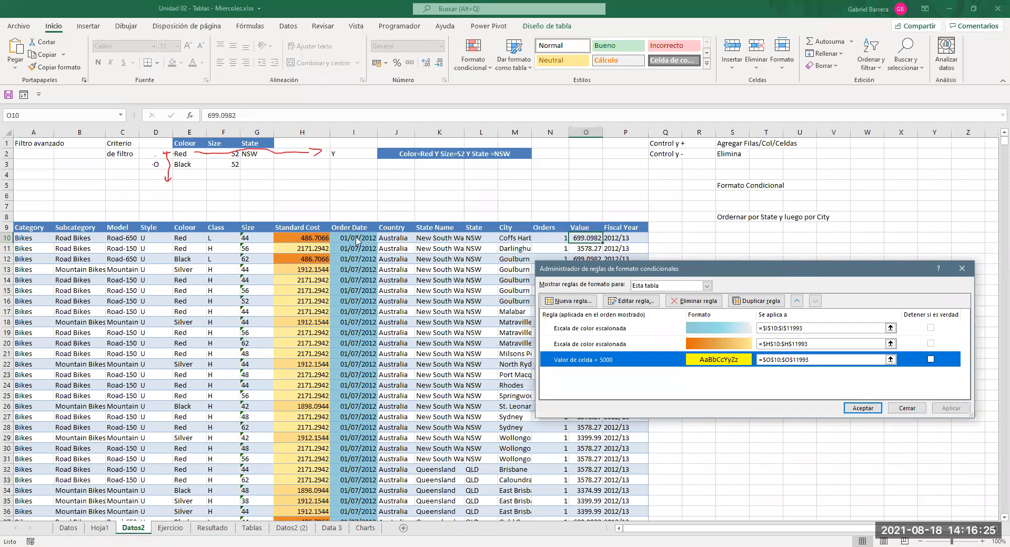
{"action": "left_click_drag", "start_coordinate": [781, 270], "coordinate": [357, 241]}
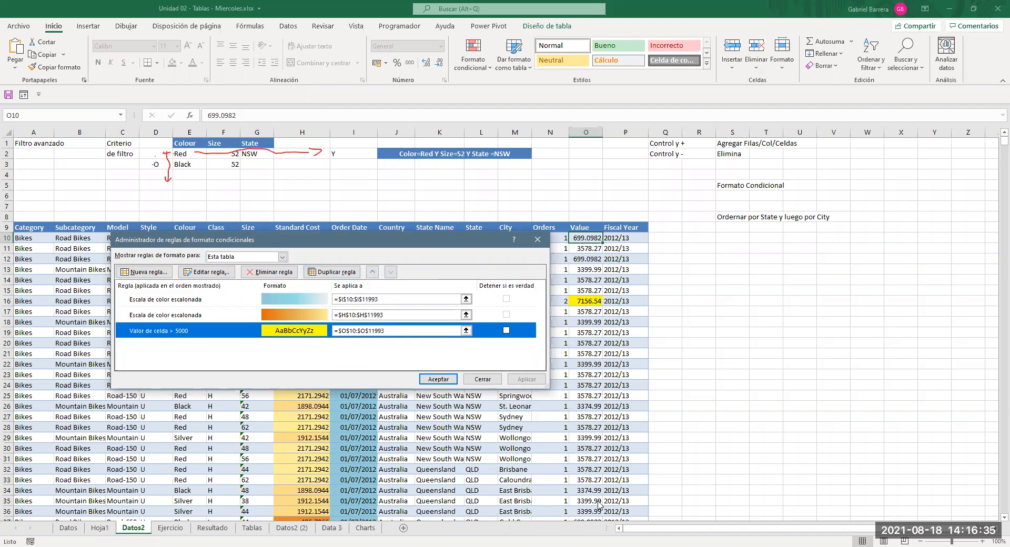
{"action": "left_click", "coordinate": [342, 272]}
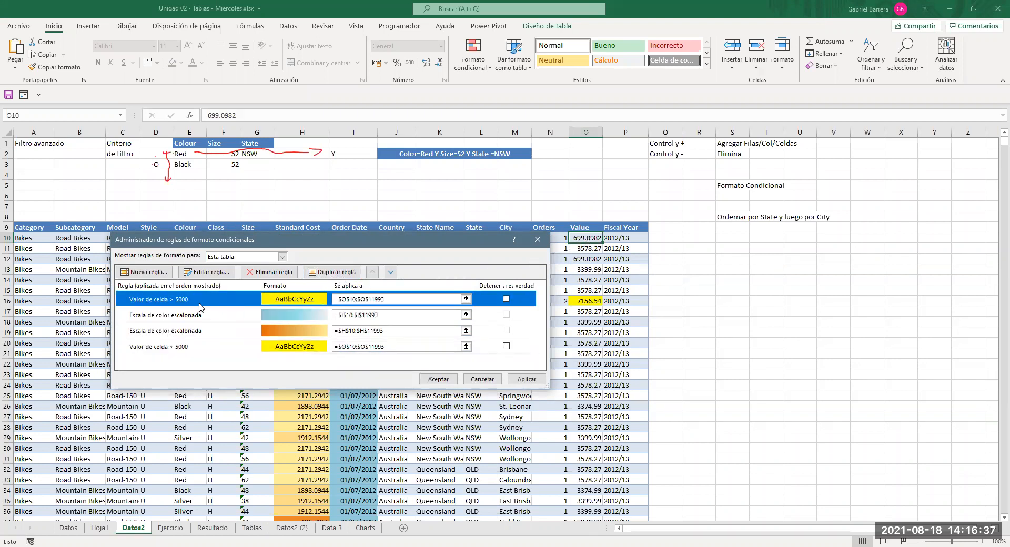
Open the duplicated rule for editing, try the "menor o igual que" operator and review the available condition types.
{"action": "left_click", "coordinate": [210, 272]}
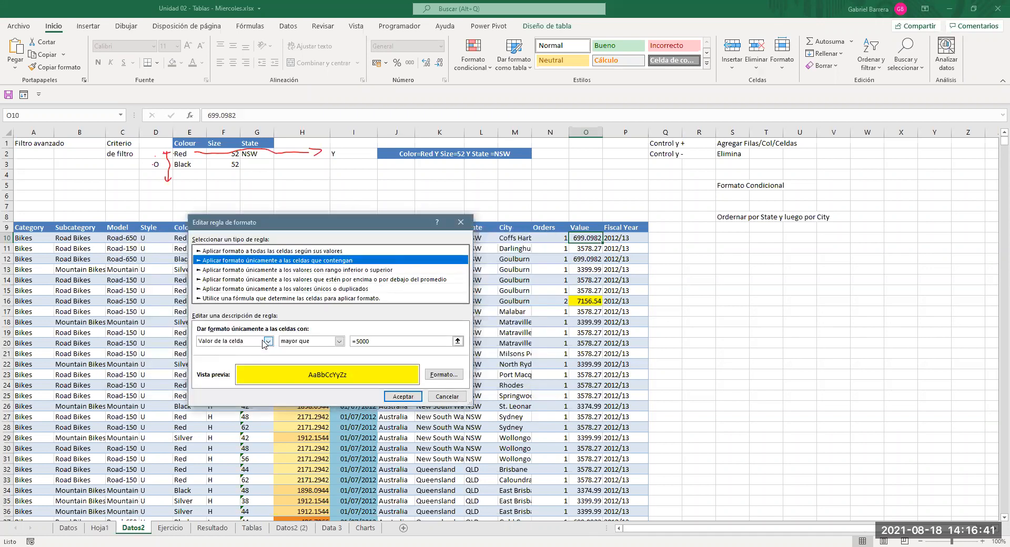
{"action": "left_click", "coordinate": [321, 346]}
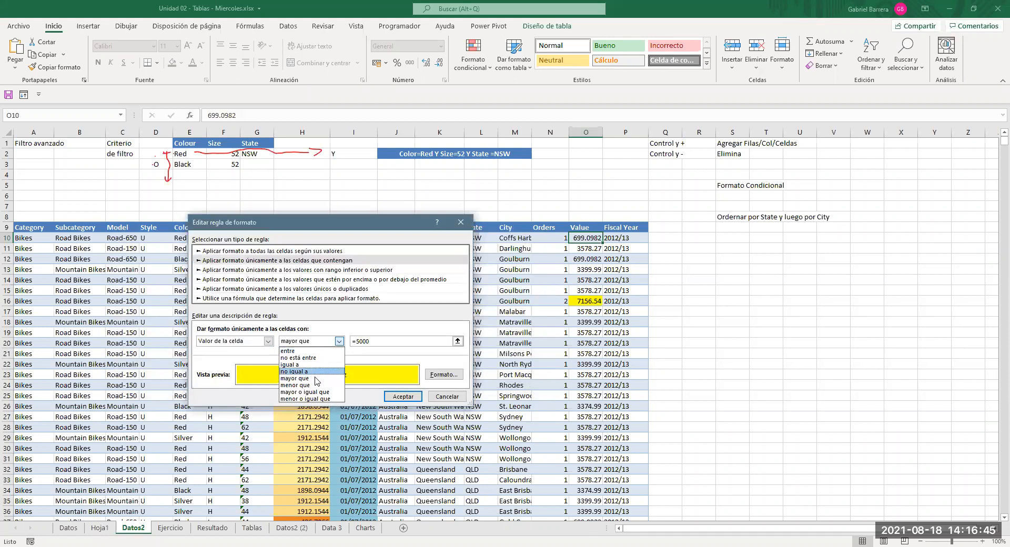
{"action": "left_click", "coordinate": [317, 399]}
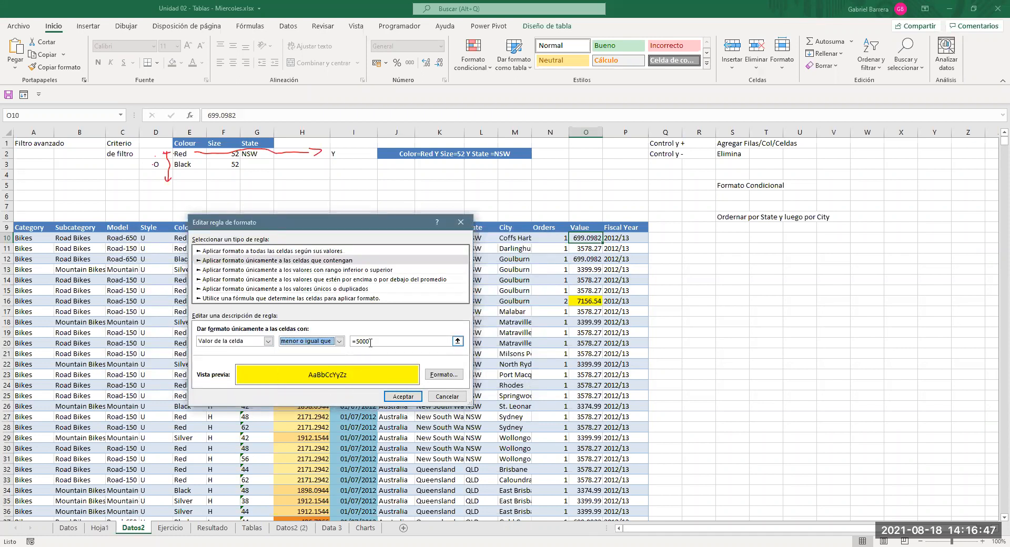
{"action": "left_click", "coordinate": [248, 343]}
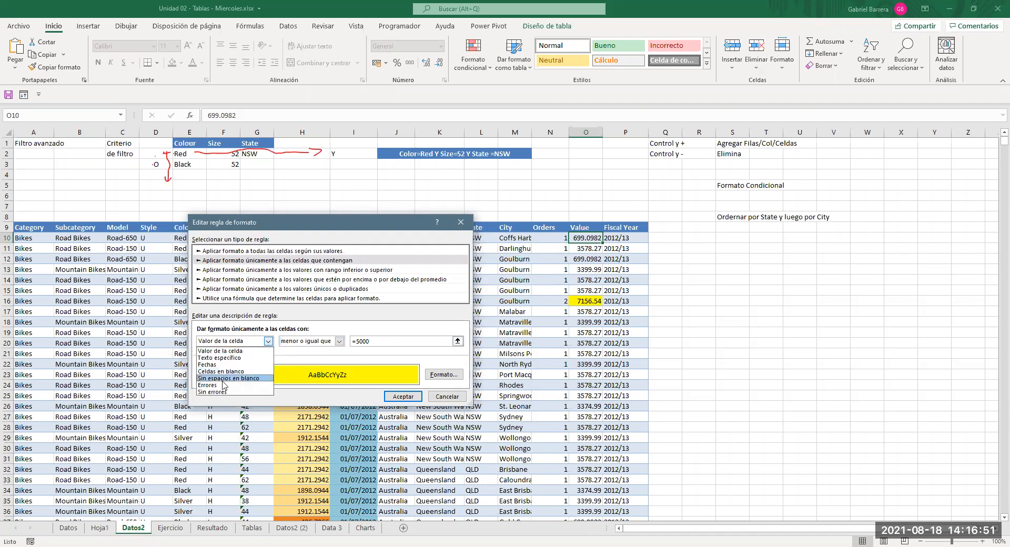
{"action": "left_click", "coordinate": [360, 319]}
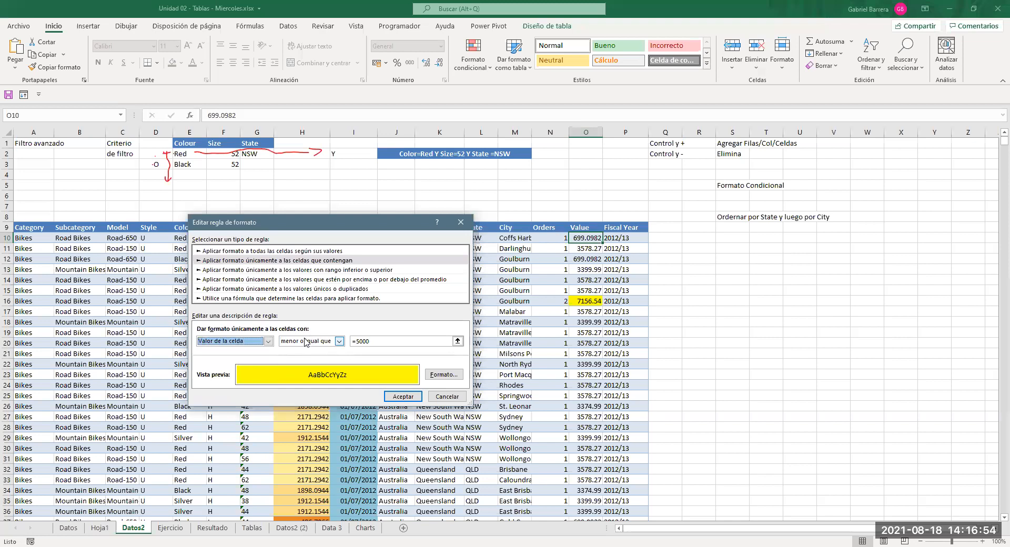
Compare the settings of the top/bottom rank, all-cells colour scale and above/below-average rule types for the duplicated rule.
{"action": "left_click", "coordinate": [330, 270]}
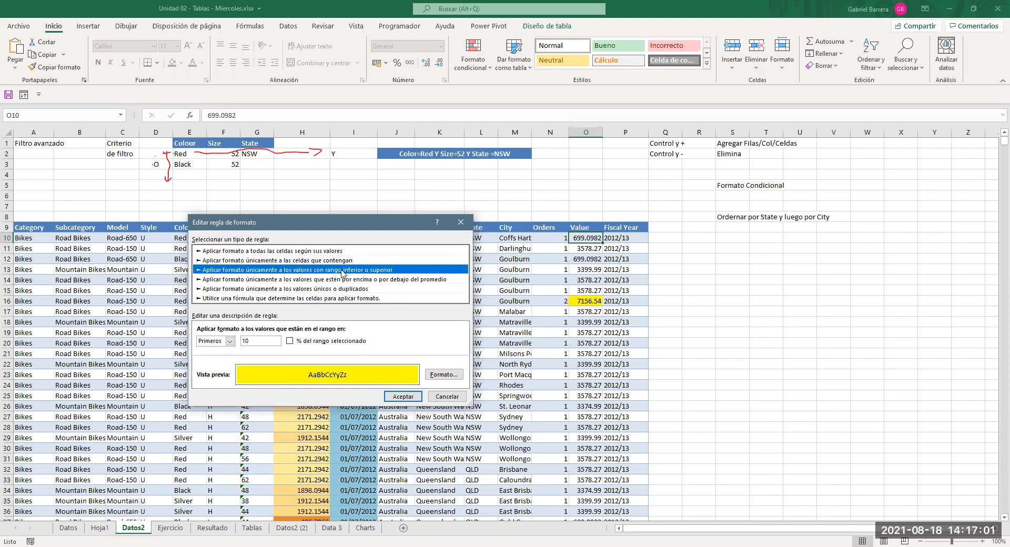
{"action": "left_click", "coordinate": [230, 341]}
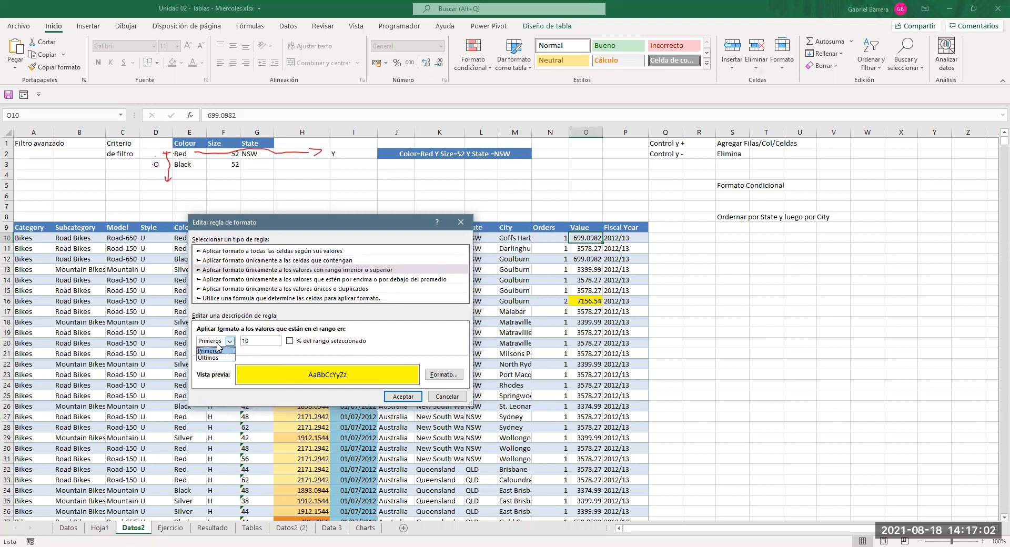
{"action": "left_click", "coordinate": [309, 251]}
{"action": "left_click", "coordinate": [332, 251]}
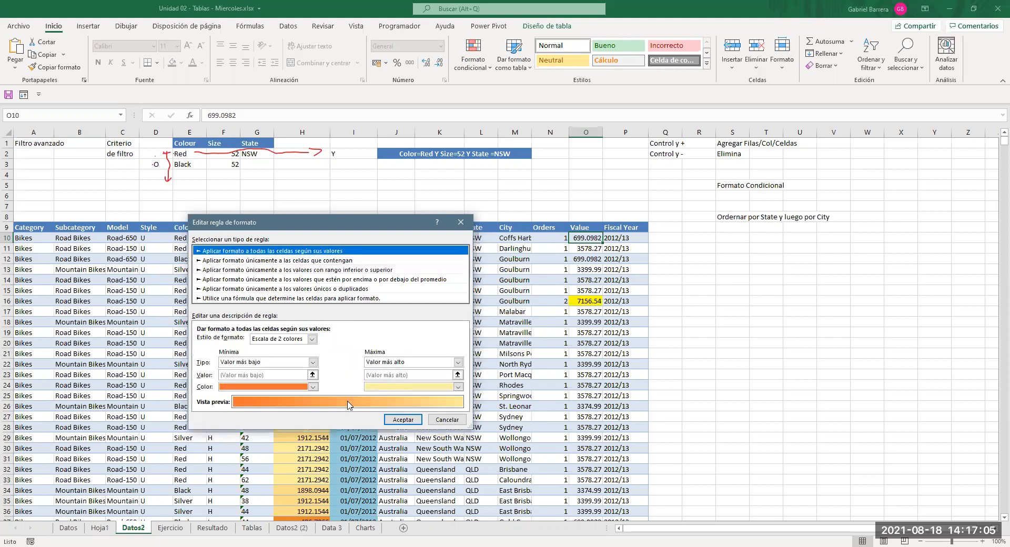
{"action": "left_click", "coordinate": [367, 280]}
{"action": "left_click", "coordinate": [367, 270]}
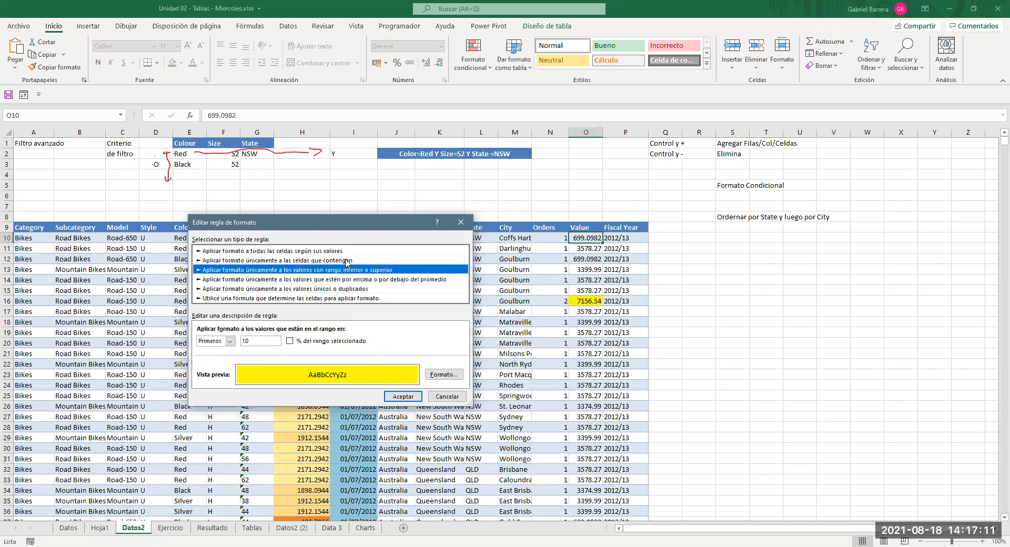
Set the duplicated rule to format only cells whose value is between limits ("entre"), with 4000 as the lower limit.
{"action": "left_click", "coordinate": [347, 261]}
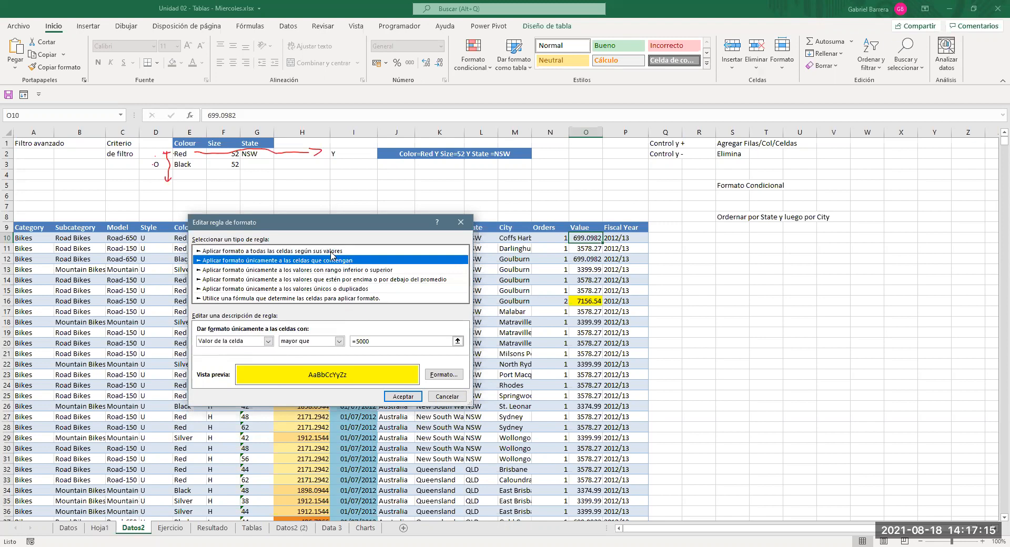
{"action": "left_click", "coordinate": [339, 341]}
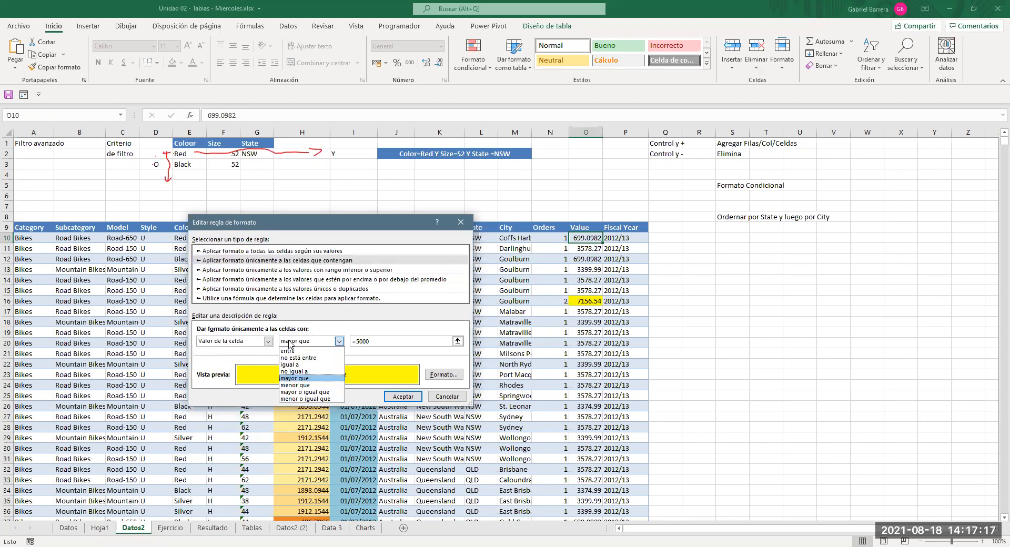
{"action": "left_click", "coordinate": [341, 351]}
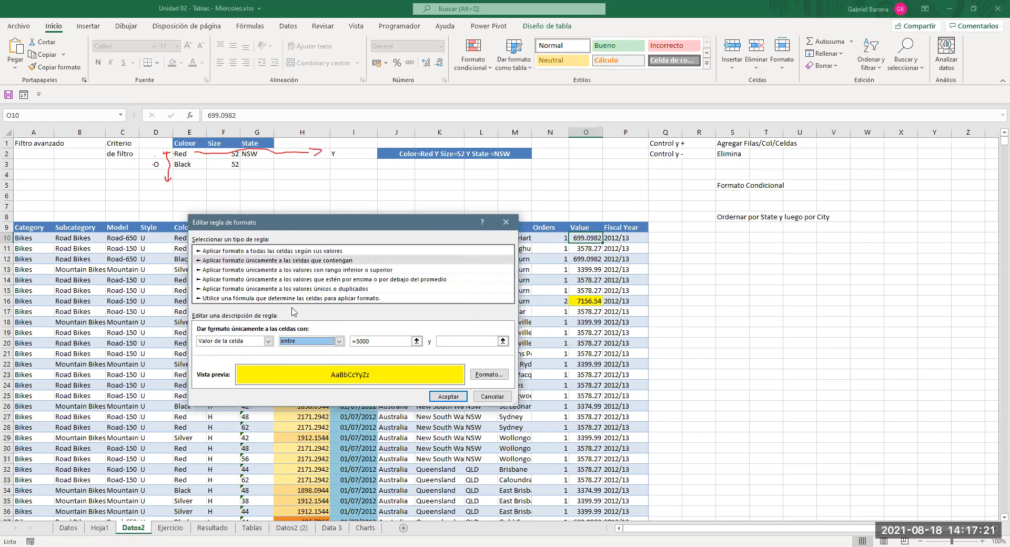
{"action": "double_click", "coordinate": [386, 342]}
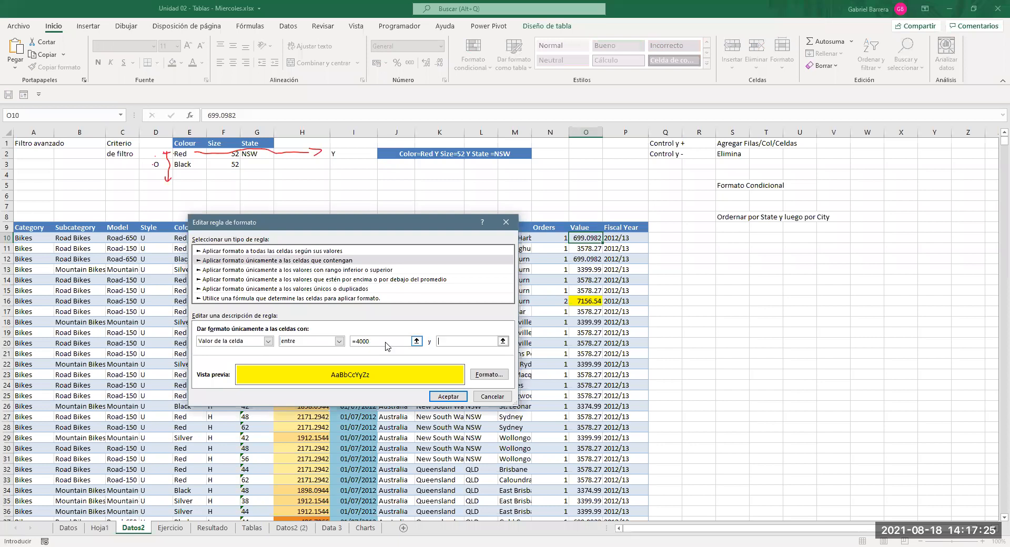
Give the between rule a light green fill and apply the updated rules to the table.
{"action": "left_click", "coordinate": [489, 375]}
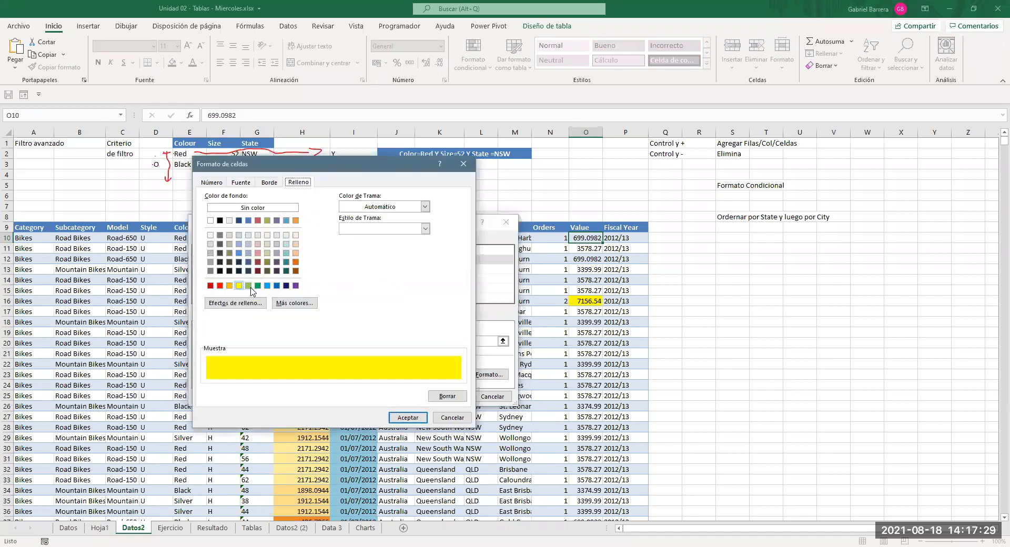
{"action": "left_click", "coordinate": [248, 285]}
{"action": "left_click", "coordinate": [408, 418]}
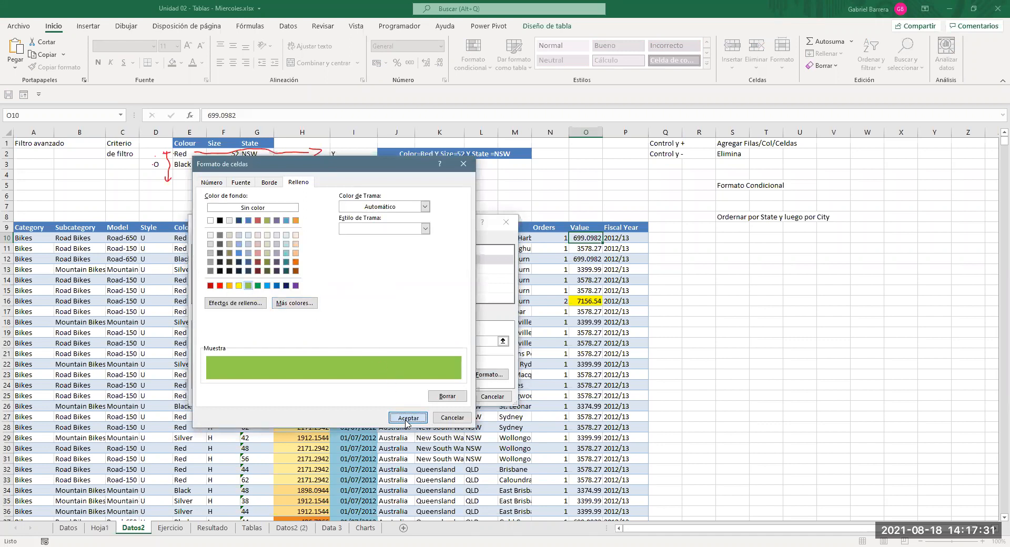
{"action": "left_click", "coordinate": [448, 396]}
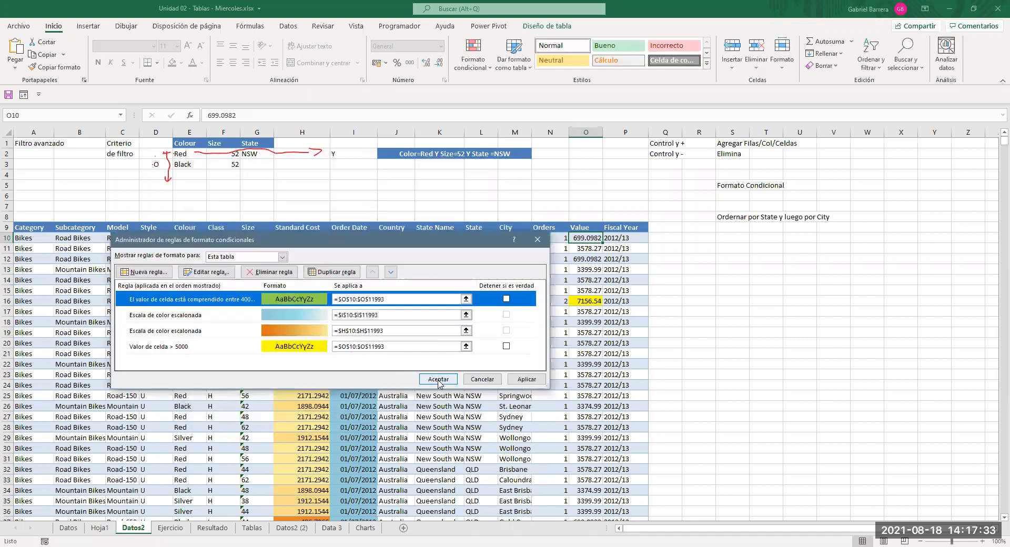
{"action": "left_click", "coordinate": [528, 381]}
{"action": "left_click", "coordinate": [442, 379]}
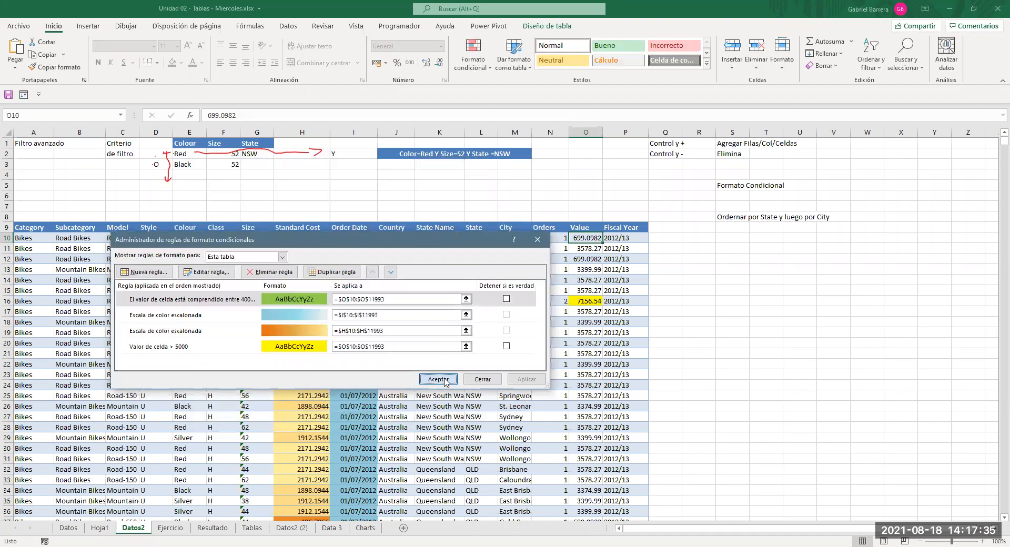
Check the green and yellow highlighting down the Value column.
{"action": "scroll", "coordinate": [577, 346], "scroll_direction": "down", "scroll_amount": 20}
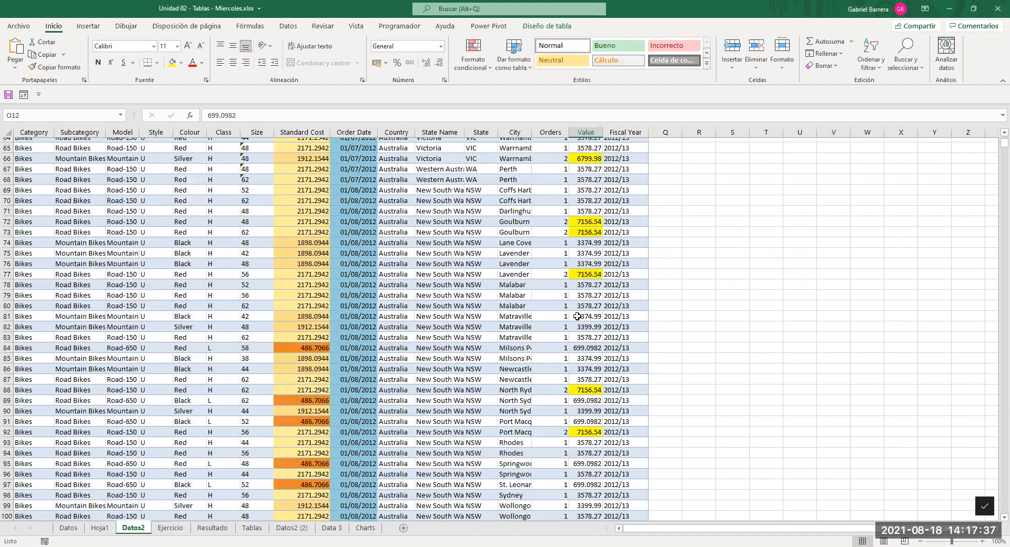
{"action": "scroll", "coordinate": [577, 346], "scroll_direction": "down", "scroll_amount": 20}
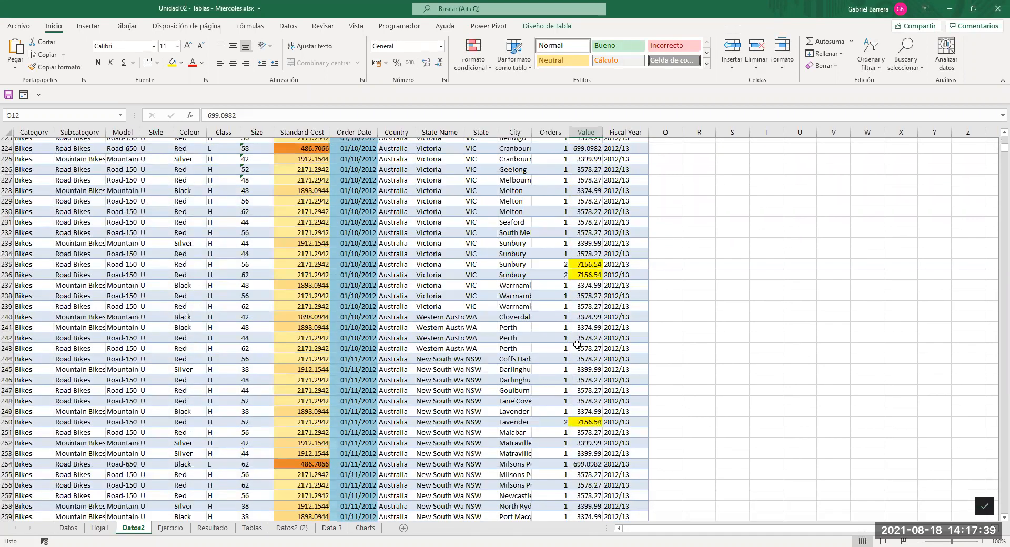
{"action": "scroll", "coordinate": [577, 345], "scroll_direction": "down", "scroll_amount": 20}
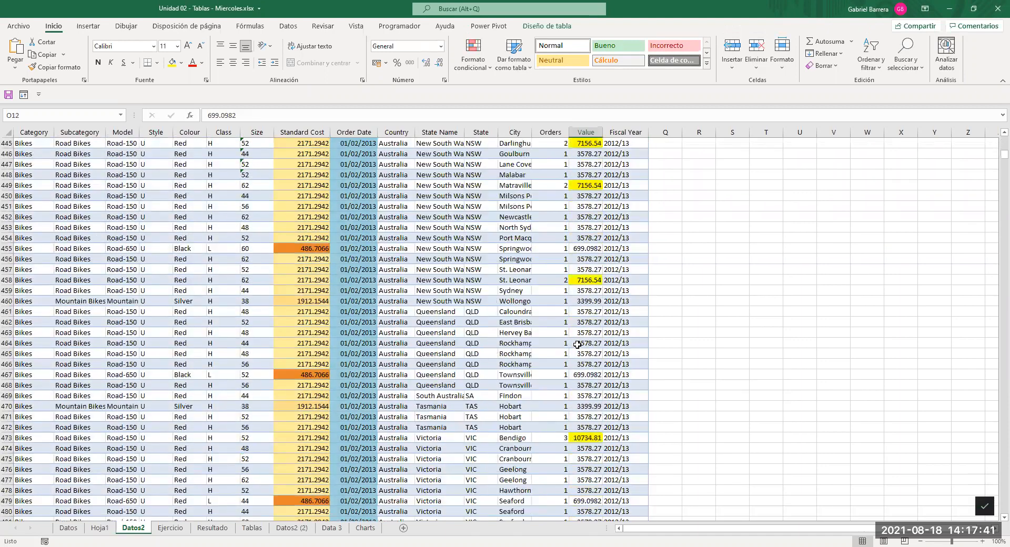
{"action": "scroll", "coordinate": [577, 345], "scroll_direction": "down", "scroll_amount": 20}
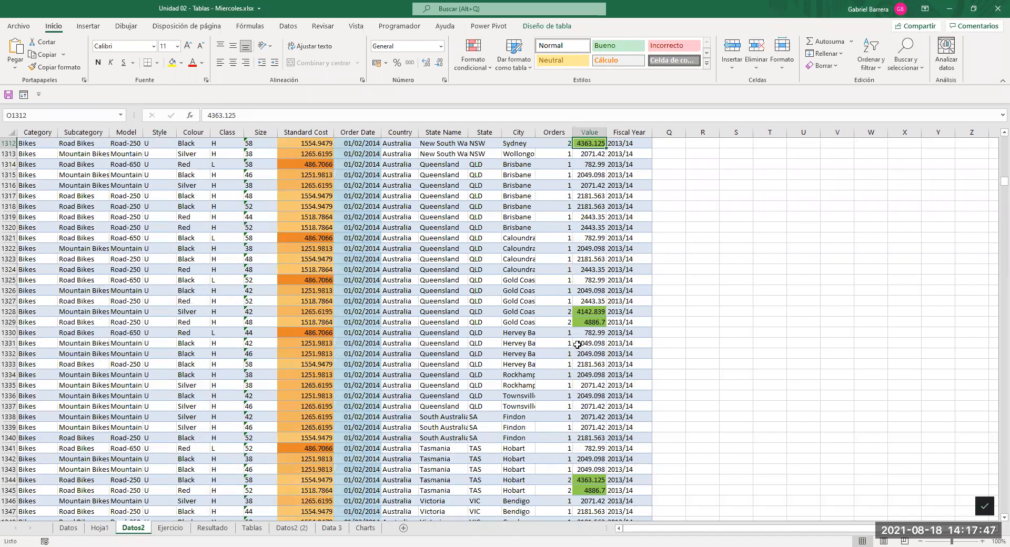
Return to the start of the Datos2 sheet and look over the data bar and colour scale options for conditional formatting.
{"action": "key", "text": "Up"}
{"action": "key", "text": "Up"}
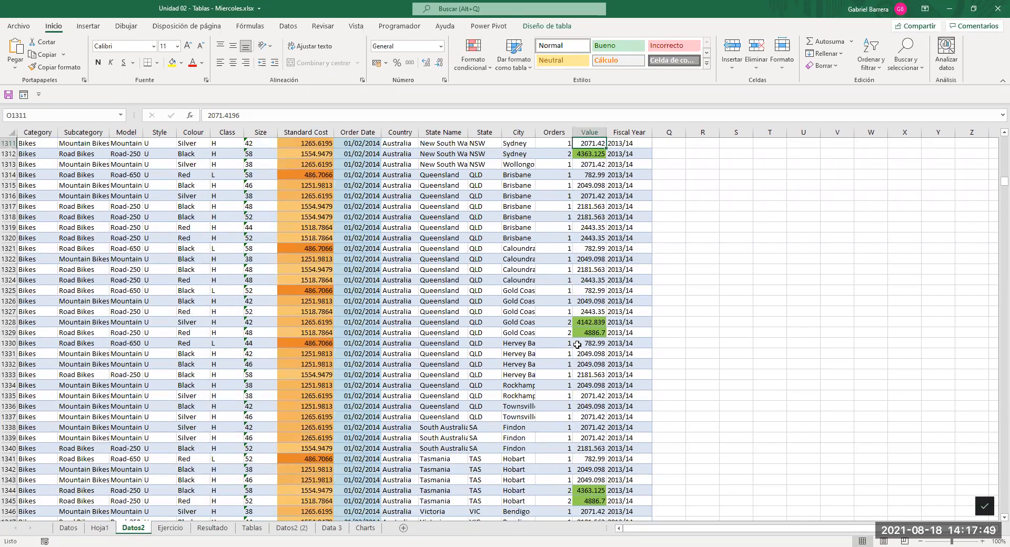
{"action": "key", "text": "ctrl+Page_Up"}
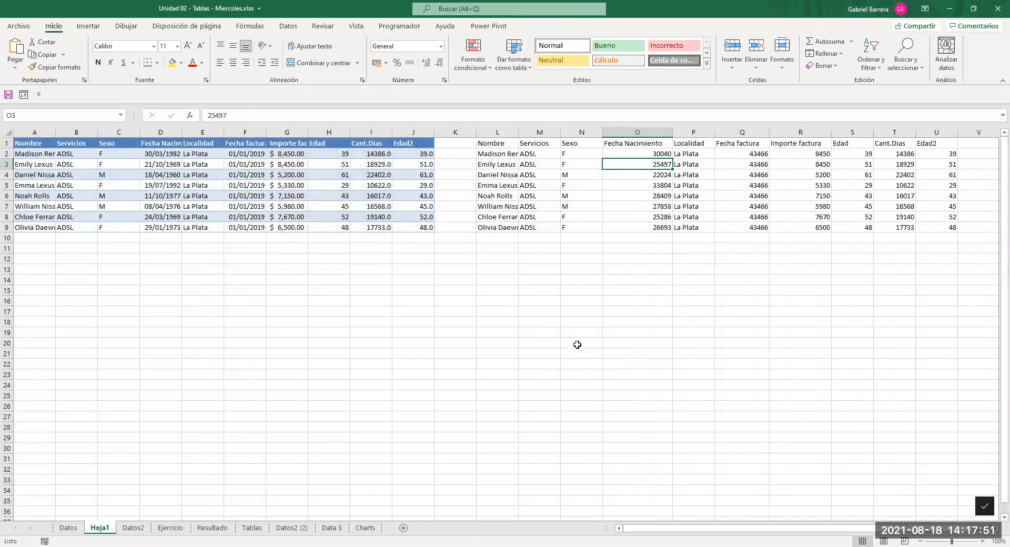
{"action": "key", "text": "ctrl+Page_Down"}
{"action": "key", "text": "ctrl+Home"}
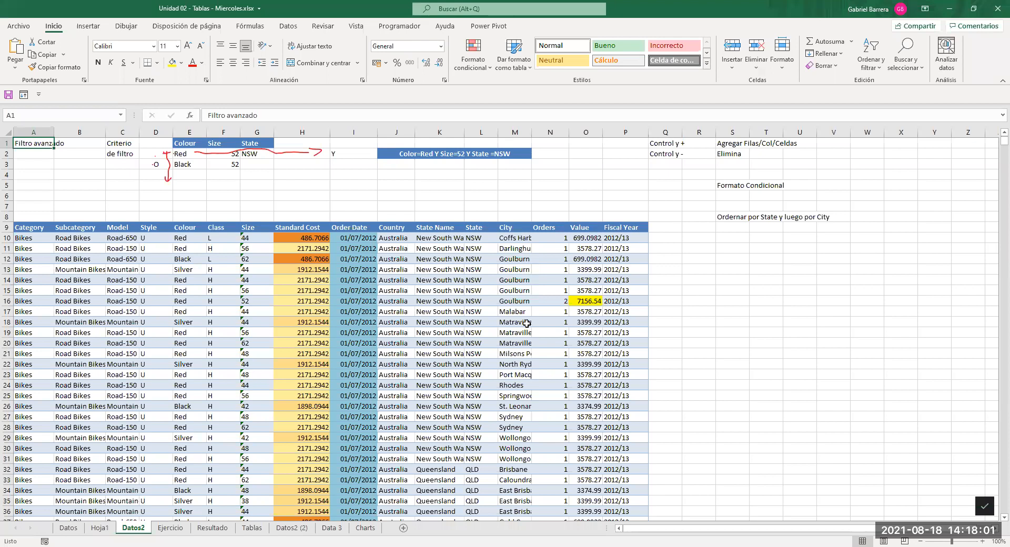
{"action": "left_click", "coordinate": [474, 68]}
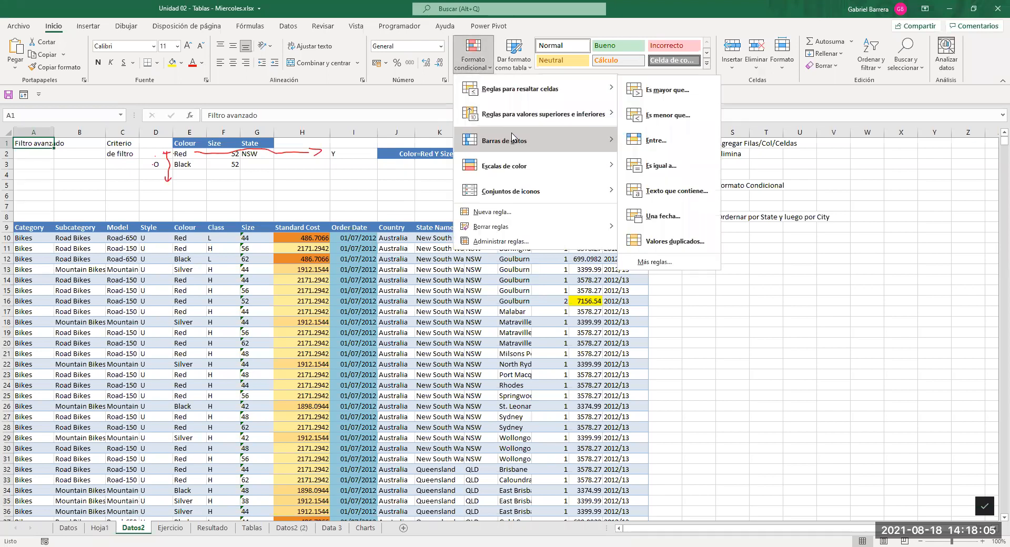
{"action": "mouse_move", "coordinate": [556, 167]}
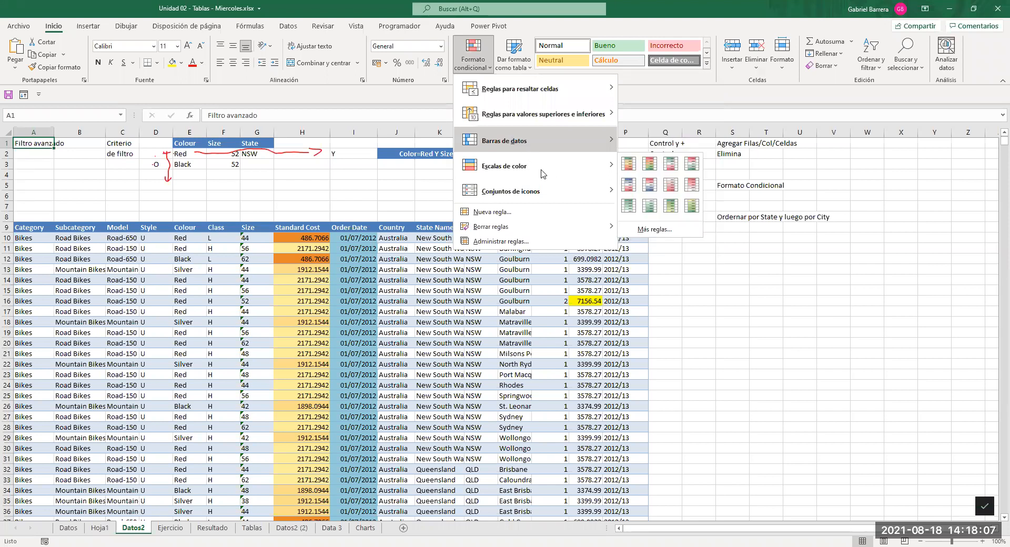
{"action": "left_click", "coordinate": [515, 338]}
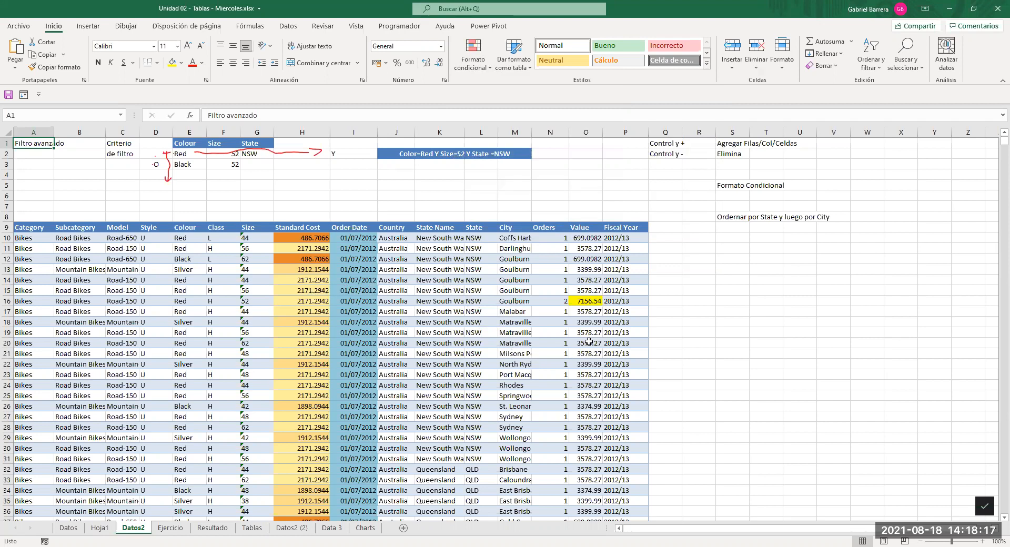
{"action": "left_click", "coordinate": [249, 238]}
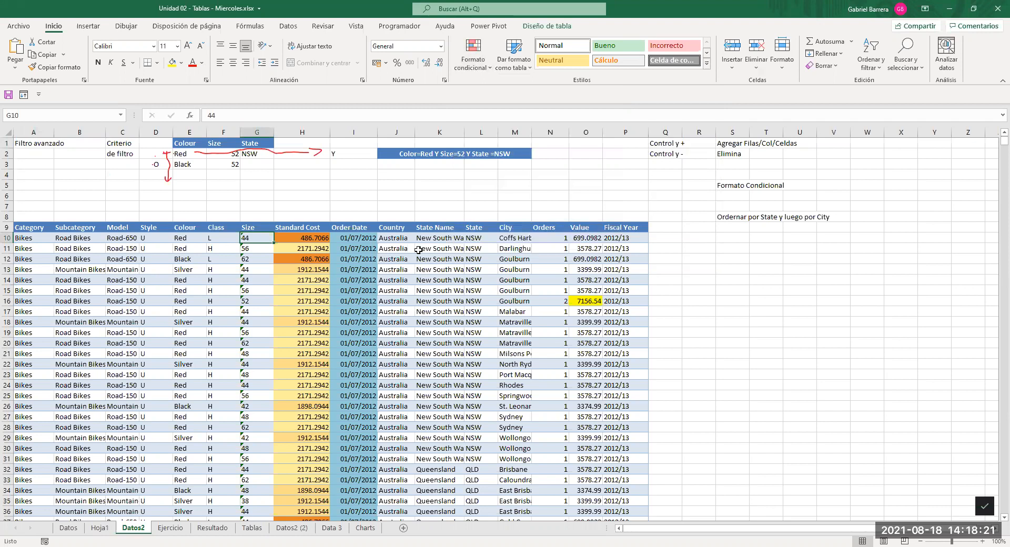
{"action": "key", "text": "ctrl+shift+Down"}
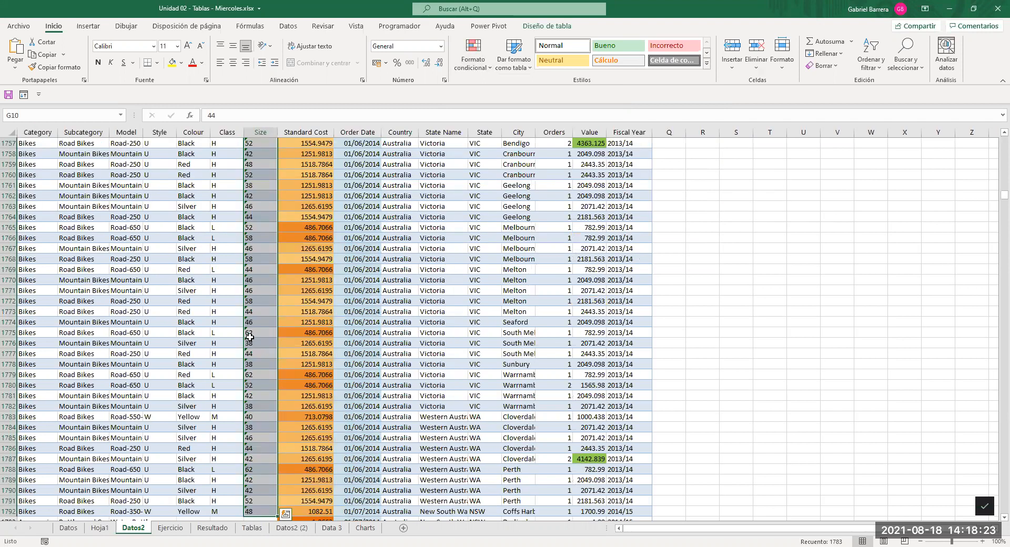
{"action": "right_click", "coordinate": [251, 340]}
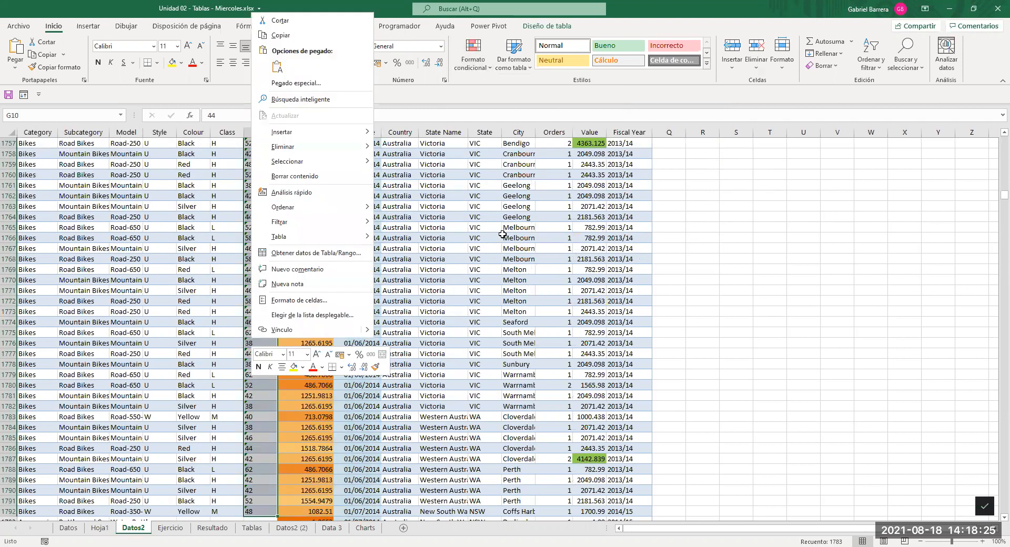
{"action": "key", "text": "Escape"}
{"action": "key", "text": "ctrl+Up"}
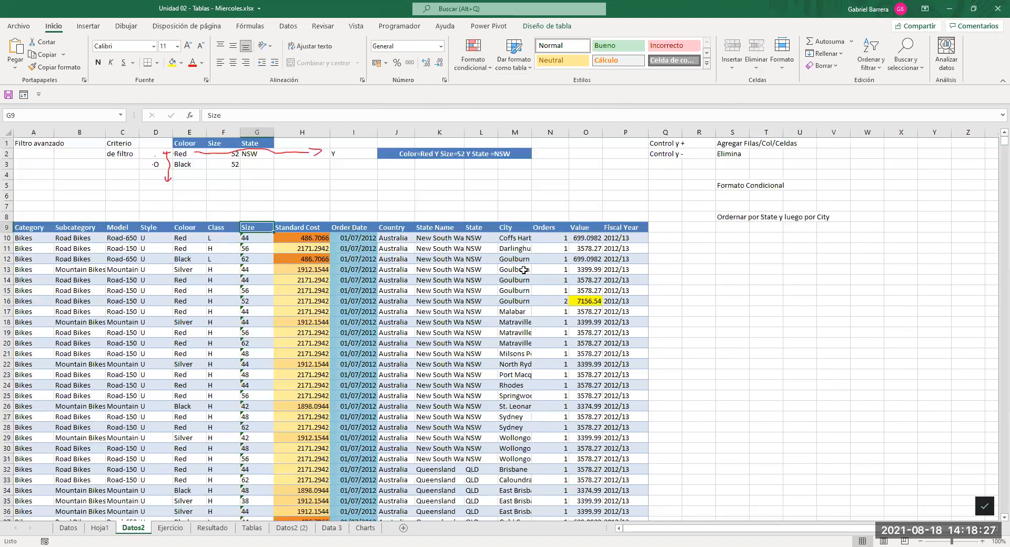
Add a new column headed "Cualquiera" to the table, directly after Fiscal Year.
{"action": "left_click", "coordinate": [658, 226]}
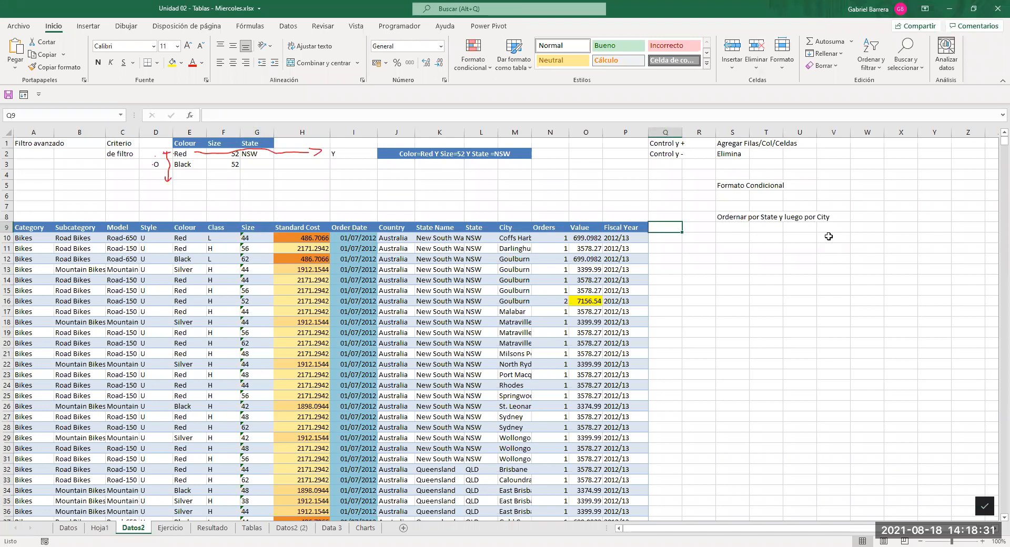
{"action": "type", "text": "Culauiq"}
{"action": "type", "text": "alqui"}
{"action": "type", "text": "era"}
{"action": "key", "text": "Return"}
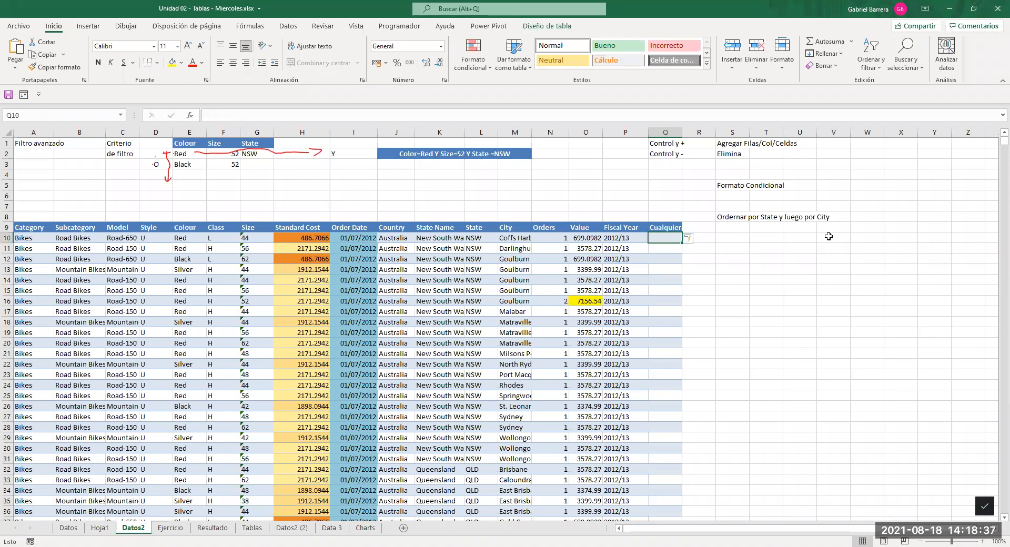
Fill the Cualquiera column with a formula that multiplies Standard Cost by Orders for every table row.
{"action": "type", "text": "="}
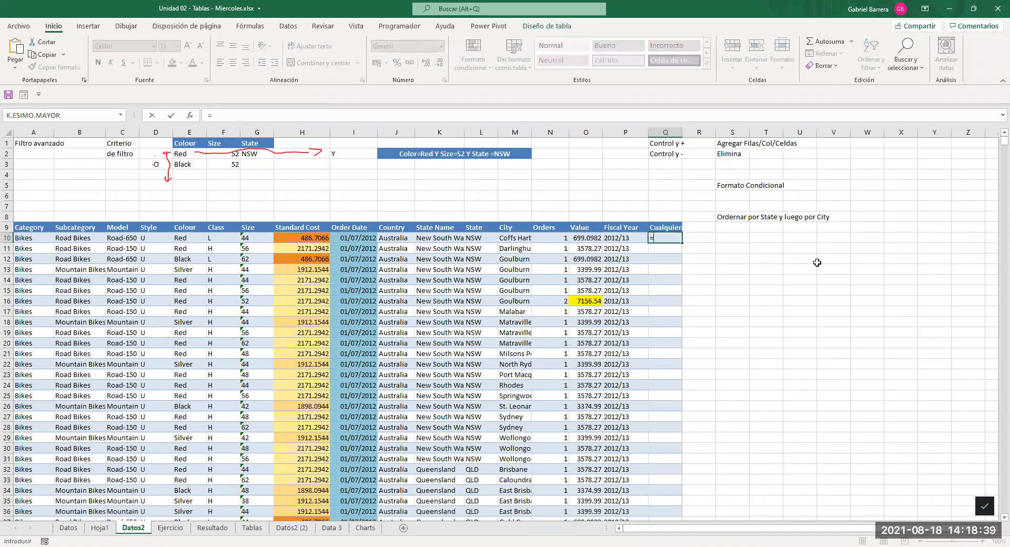
{"action": "left_click", "coordinate": [286, 237]}
{"action": "type", "text": "*"}
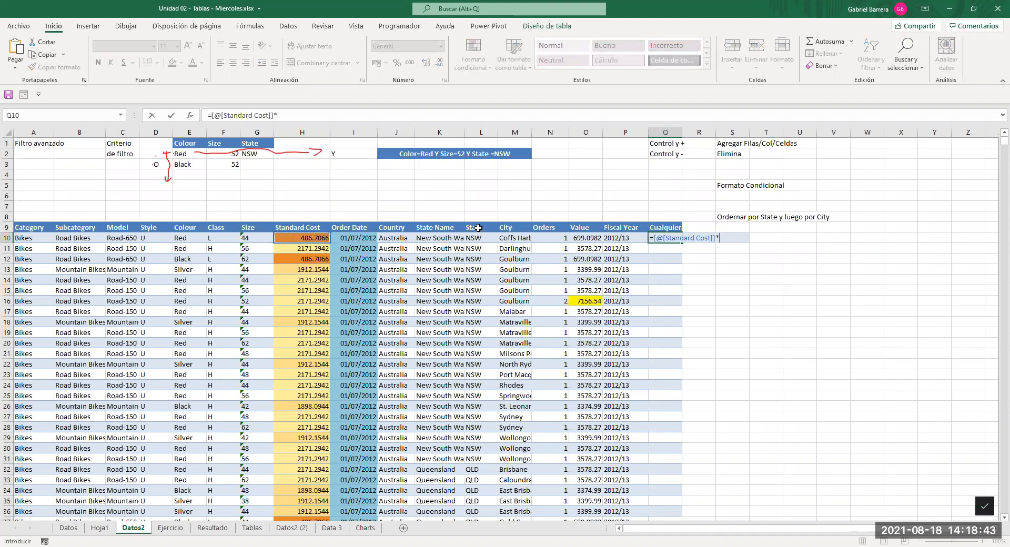
{"action": "left_click", "coordinate": [562, 238]}
{"action": "key", "text": "Return"}
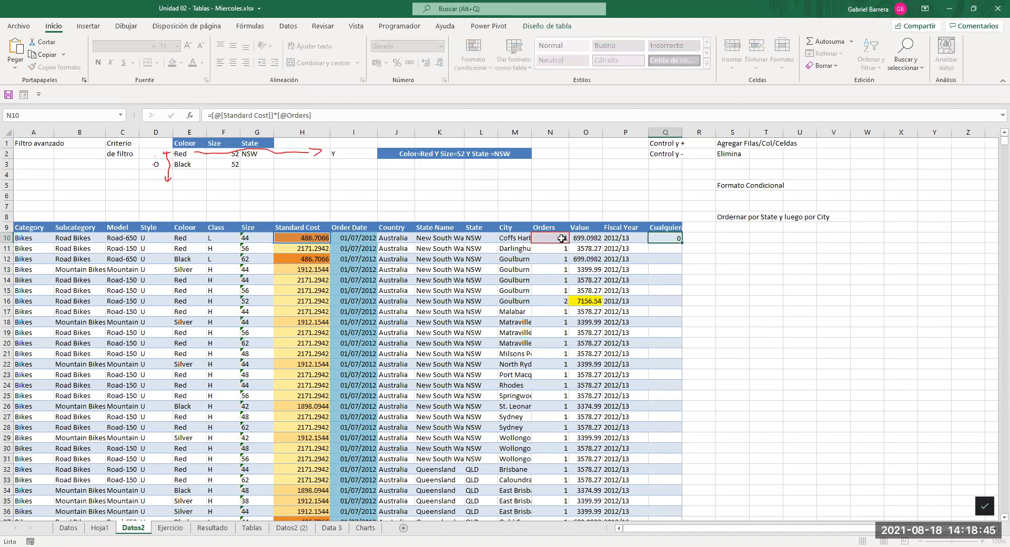
{"action": "double_click", "coordinate": [681, 245]}
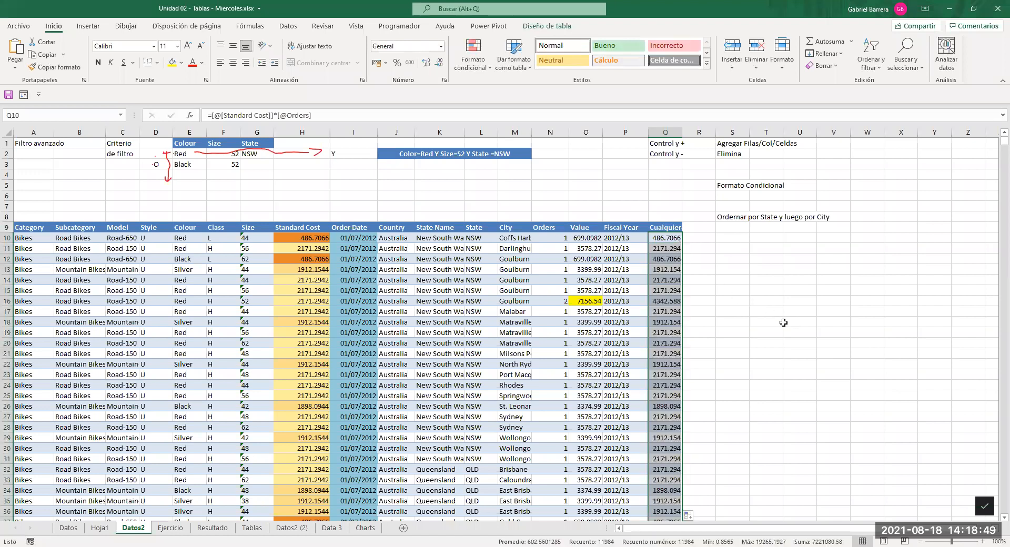
Fit the Cualquiera column's width to its contents and apply light blue gradient data bars to all its values.
{"action": "left_click", "coordinate": [673, 315]}
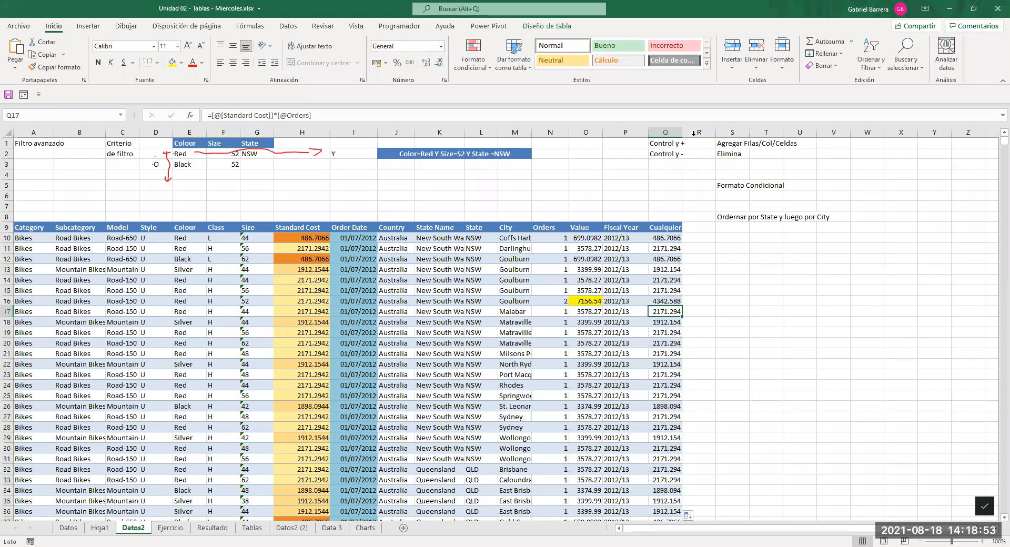
{"action": "left_click", "coordinate": [704, 241]}
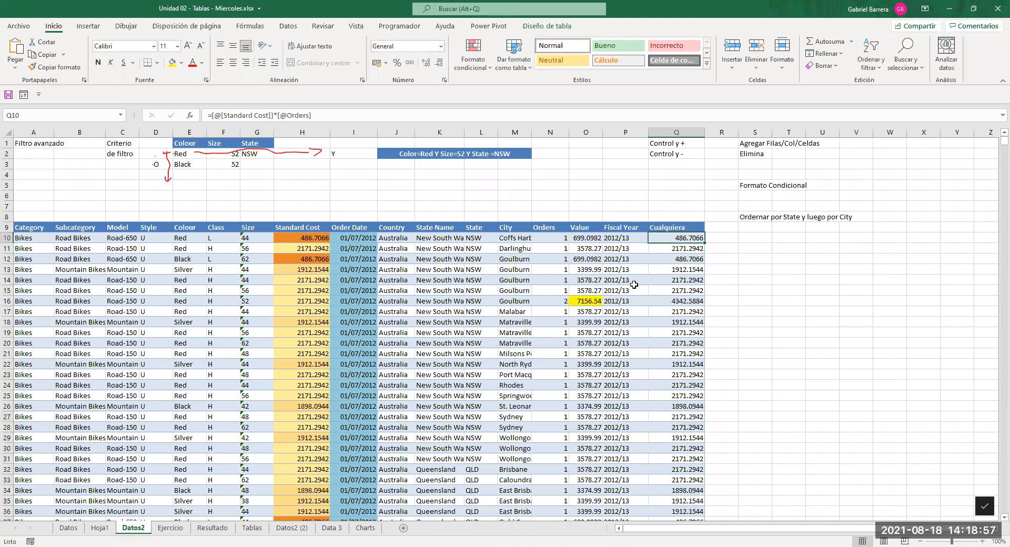
{"action": "key", "text": "ctrl+shift+Down"}
{"action": "left_click", "coordinate": [475, 73]}
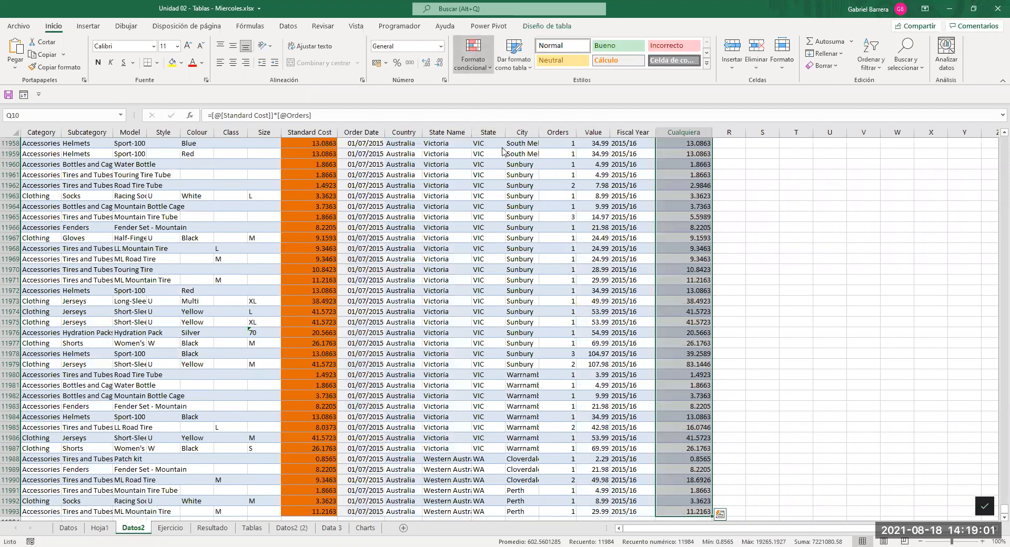
{"action": "mouse_move", "coordinate": [504, 150]}
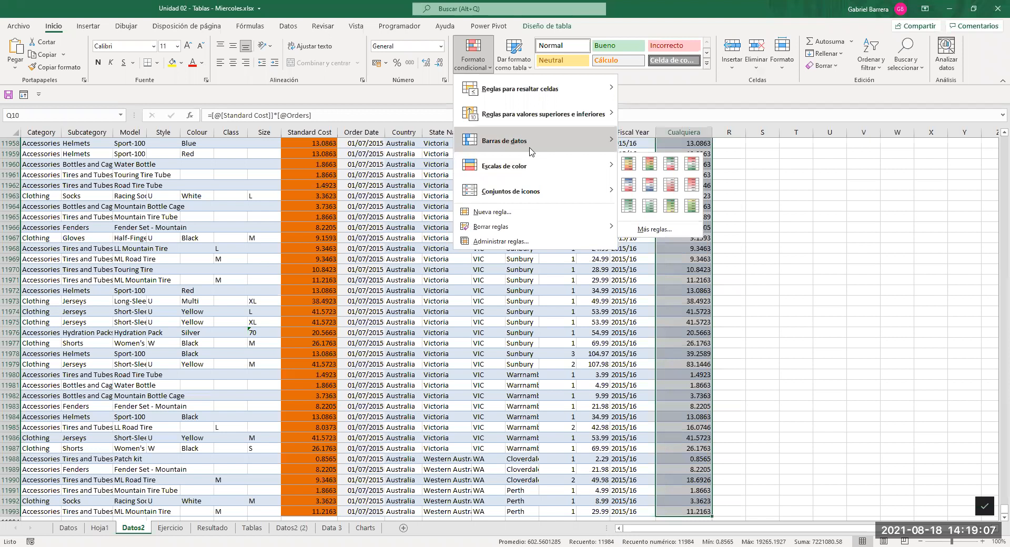
{"action": "mouse_move", "coordinate": [564, 140]}
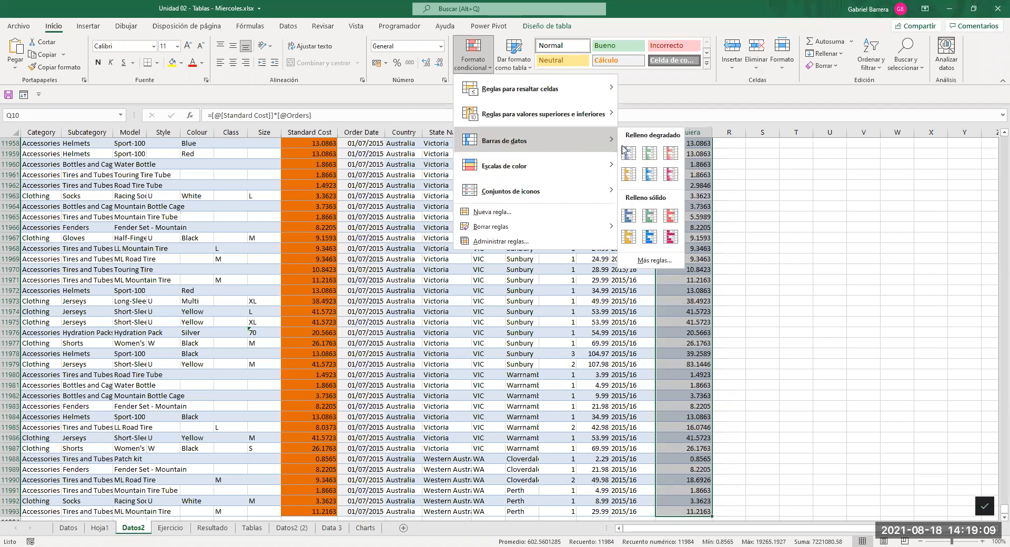
{"action": "left_click", "coordinate": [653, 179]}
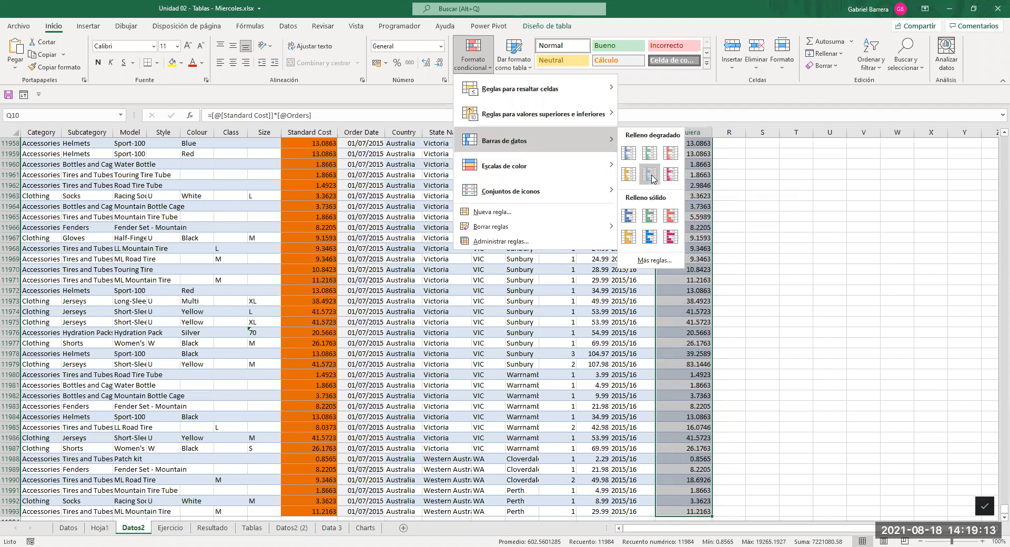
{"action": "left_click", "coordinate": [686, 220]}
Examine the data bars down the Cualquiera column, comparing their lengths with the cell values.
{"action": "scroll", "coordinate": [724, 270], "scroll_direction": "up", "scroll_amount": 7}
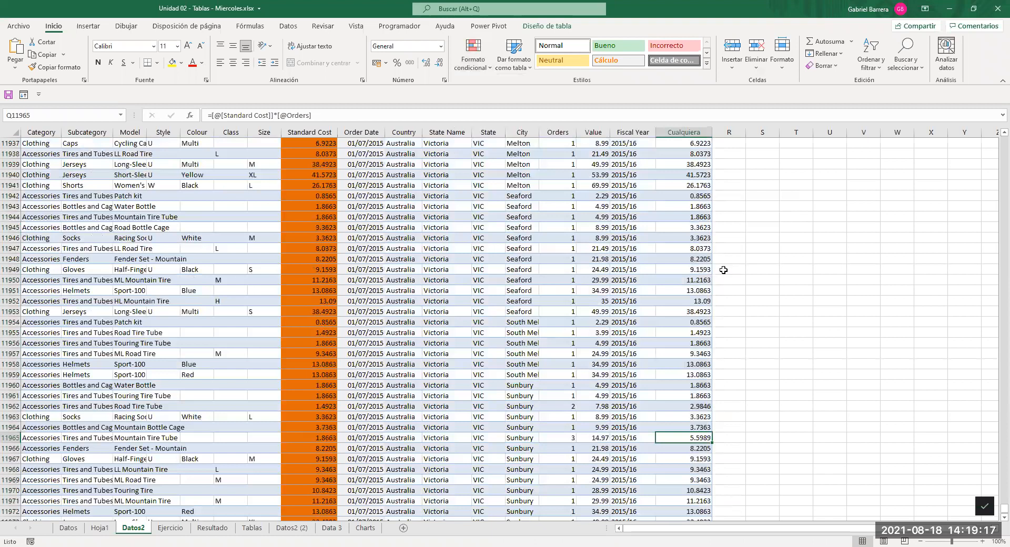
{"action": "key", "text": "ctrl+Up"}
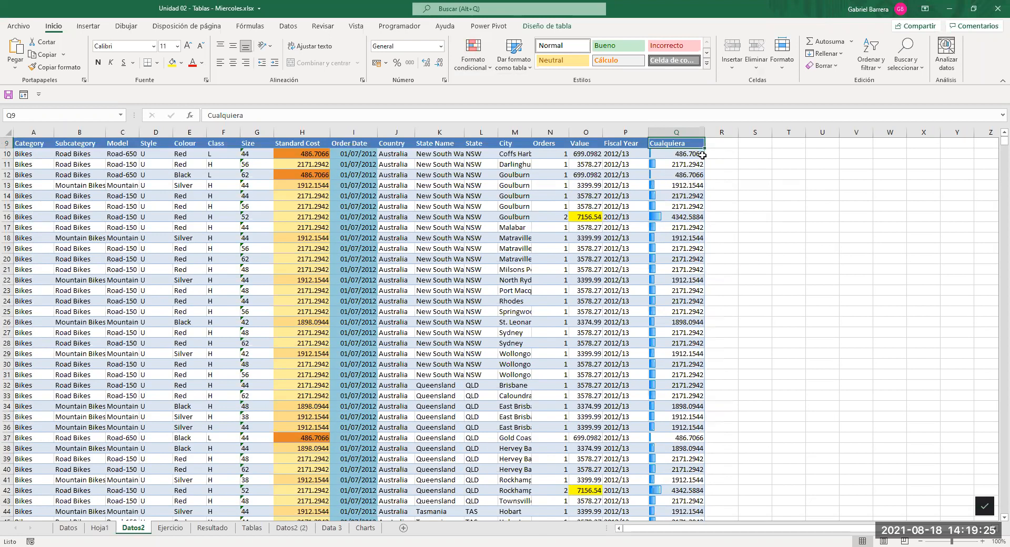
{"action": "scroll", "coordinate": [681, 284], "scroll_direction": "down", "scroll_amount": 15}
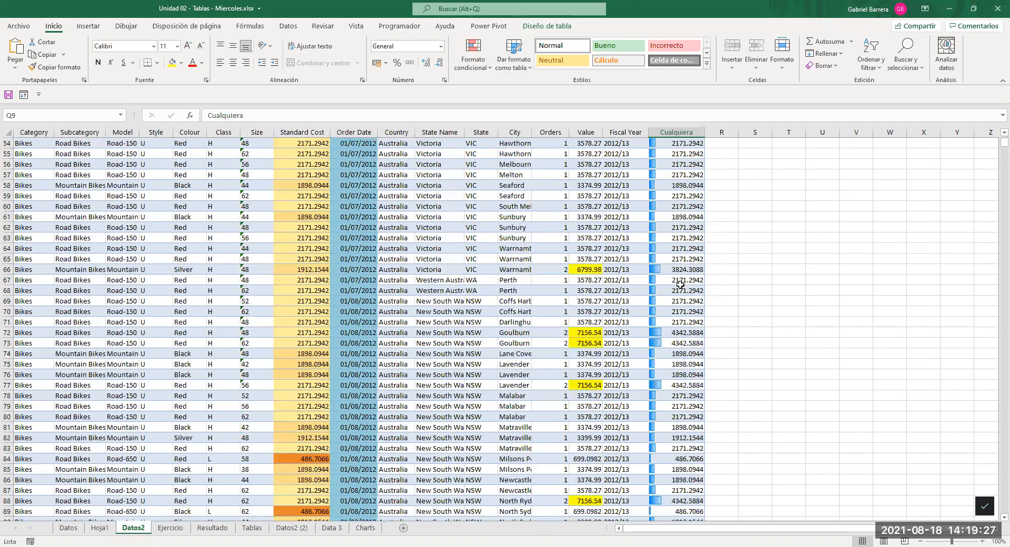
{"action": "scroll", "coordinate": [638, 351], "scroll_direction": "down", "scroll_amount": 14}
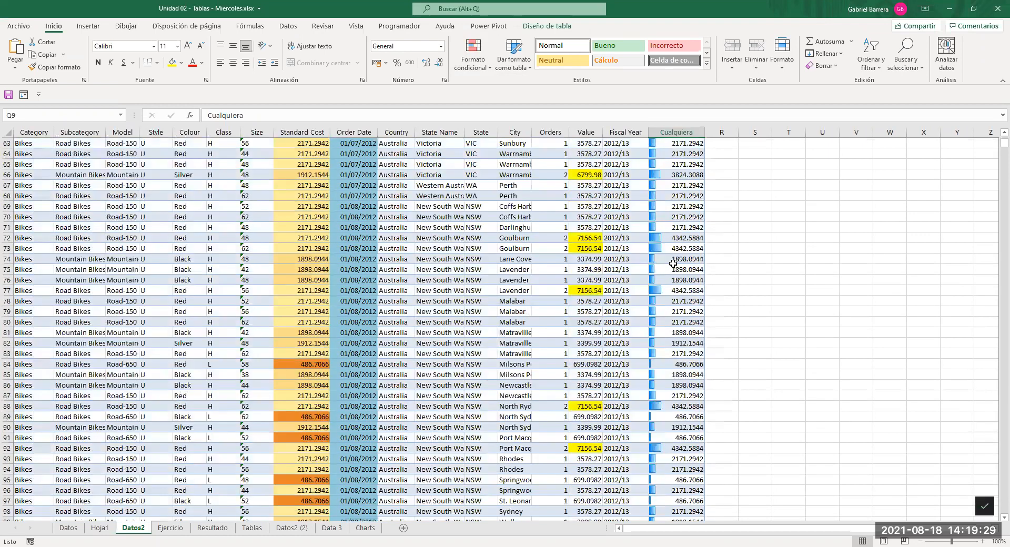
{"action": "scroll", "coordinate": [640, 251], "scroll_direction": "down", "scroll_amount": 20}
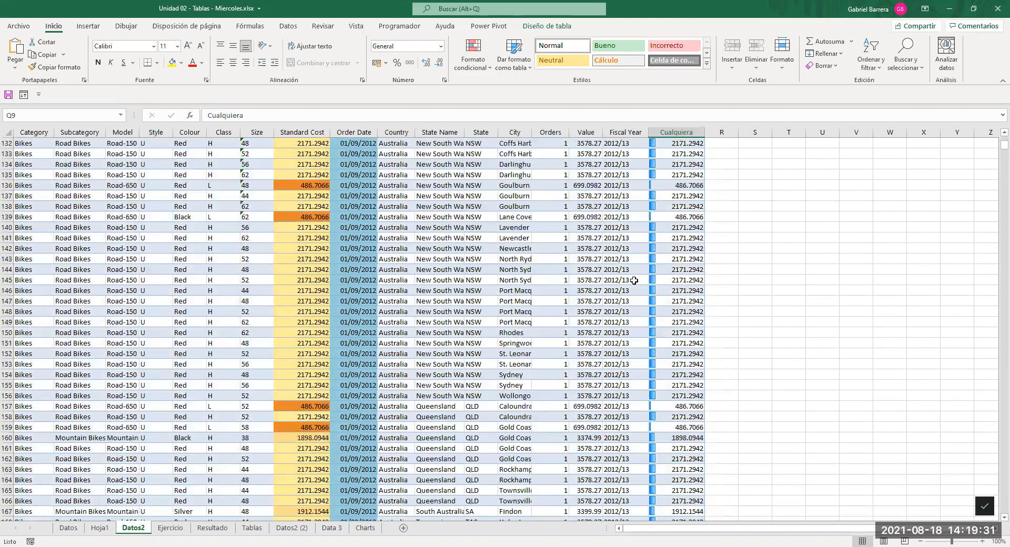
{"action": "scroll", "coordinate": [661, 263], "scroll_direction": "down", "scroll_amount": 20}
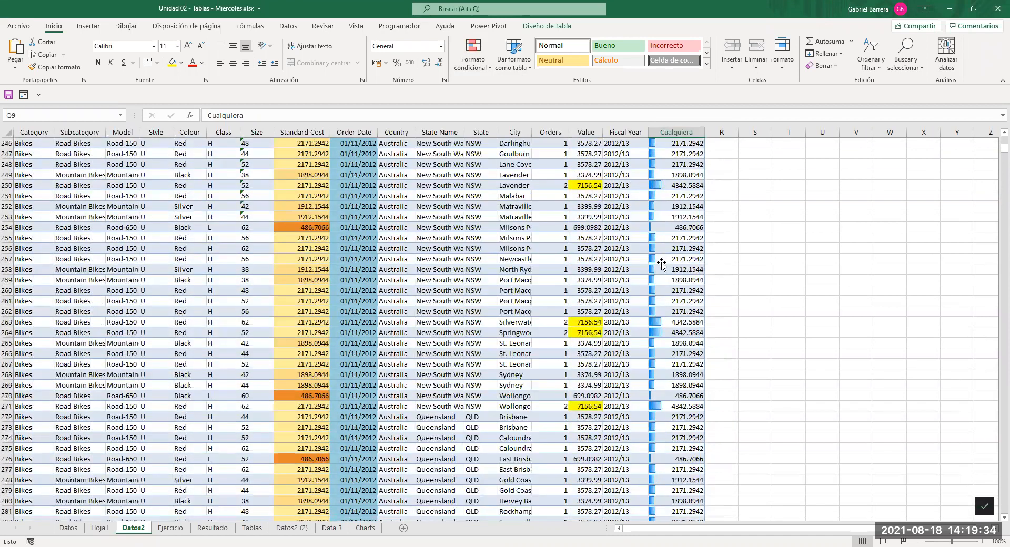
{"action": "left_click", "coordinate": [666, 260]}
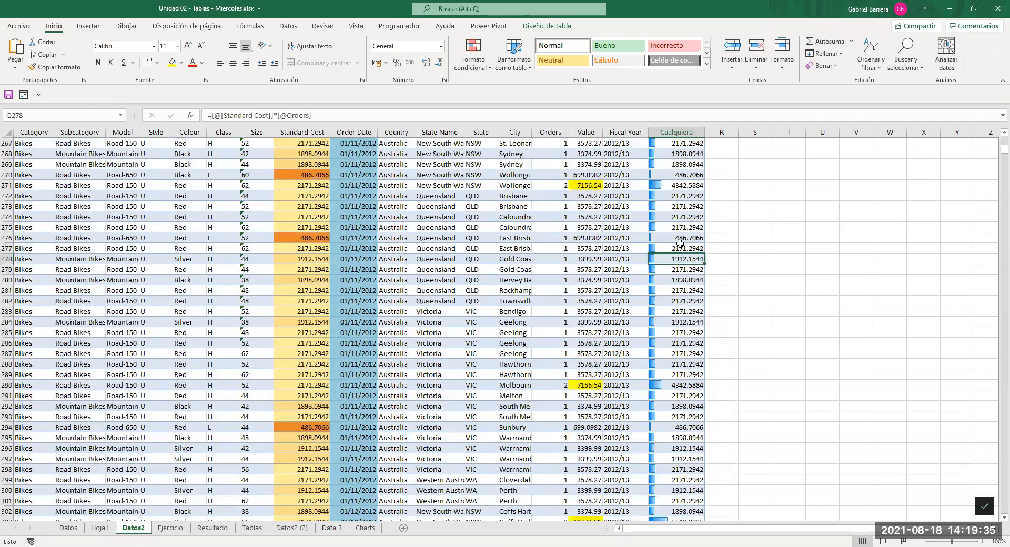
{"action": "key", "text": "ctrl+Up"}
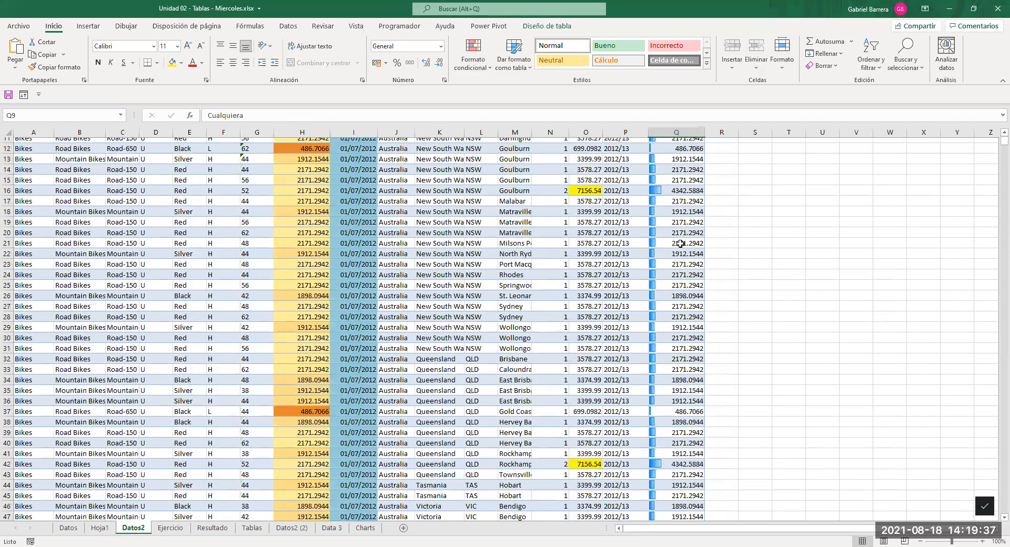
Sort the table by Cualquiera from largest to smallest and widen that column to lengthen its data bars.
{"action": "left_click", "coordinate": [295, 29]}
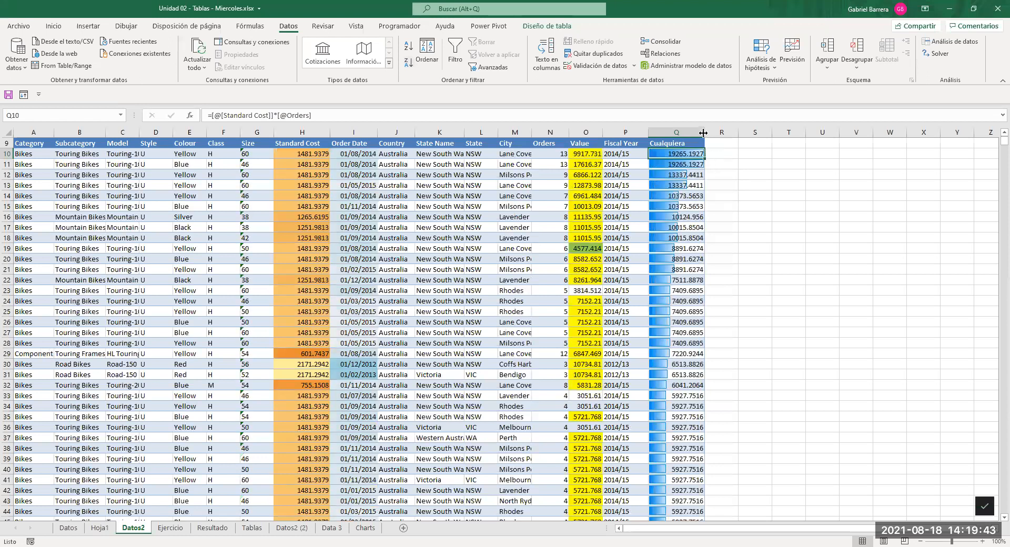
{"action": "left_click_drag", "start_coordinate": [704, 133], "coordinate": [735, 133]}
{"action": "left_click", "coordinate": [709, 186]}
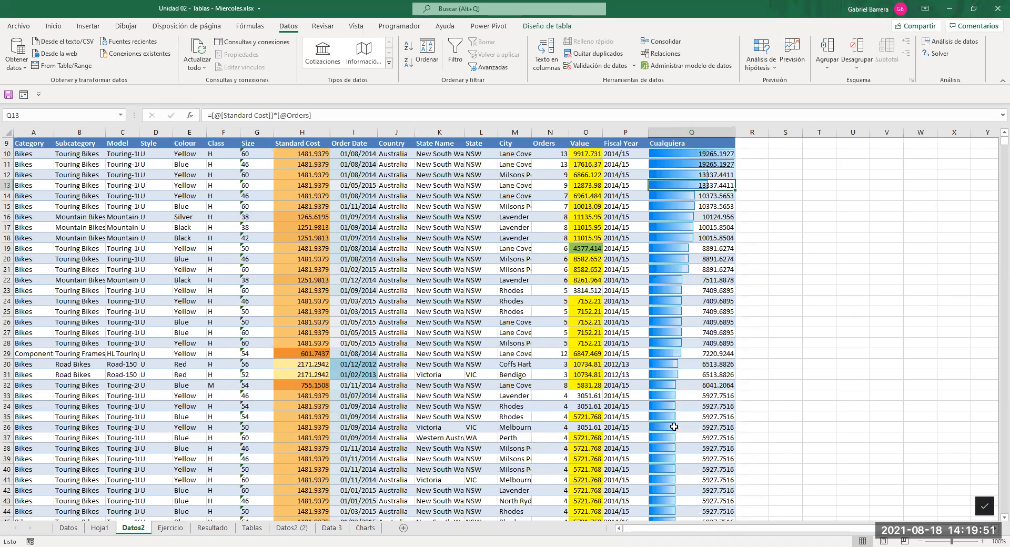
Sort the table by Cualquiera from smallest to largest.
{"action": "scroll", "coordinate": [720, 375], "scroll_direction": "up", "scroll_amount": 3}
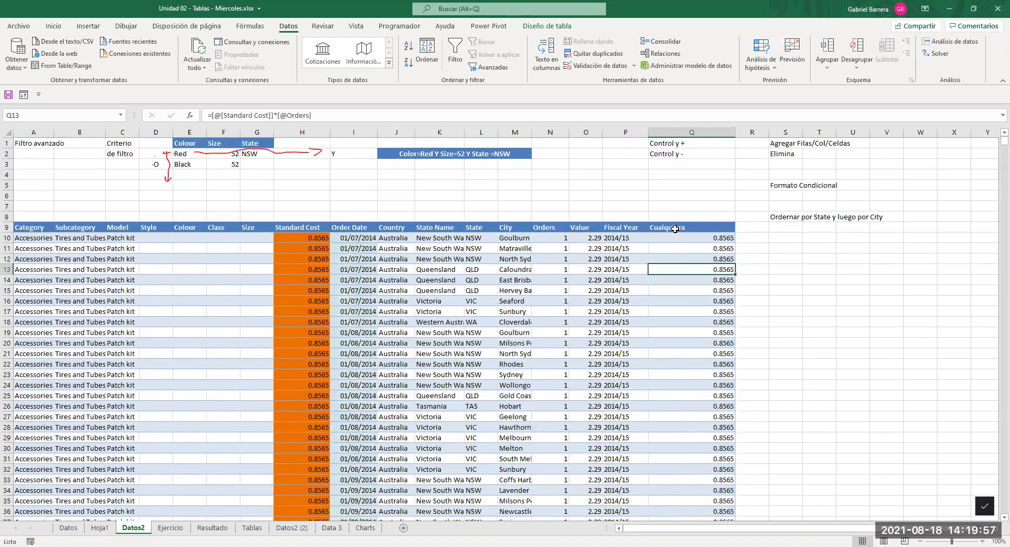
{"action": "scroll", "coordinate": [695, 327], "scroll_direction": "down", "scroll_amount": 2}
{"action": "scroll", "coordinate": [694, 330], "scroll_direction": "down", "scroll_amount": 7}
Examine the ascending Cualquiera values down the table to see where the data bars begin to show.
{"action": "left_click", "coordinate": [694, 331]}
{"action": "key", "text": "Page_Down"}
{"action": "key", "text": "Page_Down"}
{"action": "key", "text": "Page_Down"}
{"action": "key", "text": "Page_Down"}
{"action": "key", "text": "Page_Down"}
{"action": "key", "text": "Page_Down"}
{"action": "key", "text": "Page_Down"}
{"action": "key", "text": "Page_Down"}
{"action": "key", "text": "Page_Down"}
{"action": "key", "text": "Page_Down"}
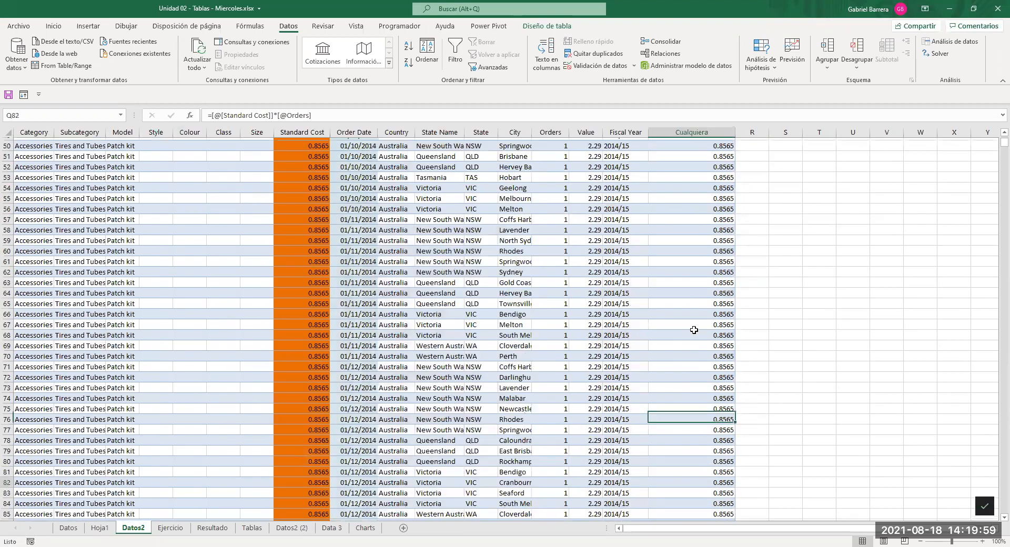
{"action": "key", "text": "Page_Down"}
{"action": "key", "text": "Page_Down"}
{"action": "key", "text": "Page_Down"}
{"action": "key", "text": "Page_Down"}
{"action": "key", "text": "Page_Down"}
{"action": "key", "text": "Page_Down"}
{"action": "key", "text": "Page_Down"}
{"action": "key", "text": "Page_Down"}
{"action": "key", "text": "Page_Down"}
{"action": "key", "text": "Page_Down"}
{"action": "key", "text": "Page_Down"}
{"action": "key", "text": "Page_Down"}
{"action": "key", "text": "Page_Down"}
{"action": "key", "text": "Page_Down"}
{"action": "key", "text": "Page_Down"}
{"action": "key", "text": "Page_Down"}
{"action": "key", "text": "Page_Down"}
{"action": "key", "text": "Page_Down"}
{"action": "key", "text": "Page_Down"}
{"action": "key", "text": "Page_Down"}
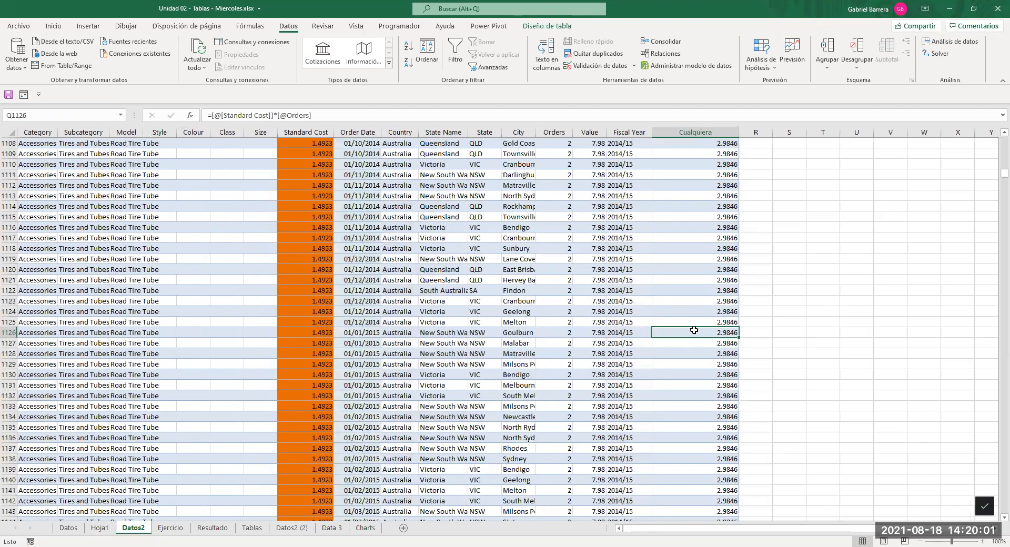
{"action": "key", "text": "Page_Down"}
{"action": "key", "text": "Page_Down"}
{"action": "key", "text": "Page_Down"}
{"action": "key", "text": "Page_Down"}
{"action": "key", "text": "Page_Down"}
{"action": "key", "text": "Page_Down"}
{"action": "key", "text": "Page_Down"}
{"action": "key", "text": "Page_Down"}
{"action": "key", "text": "Page_Down"}
{"action": "key", "text": "Page_Down"}
{"action": "key", "text": "Page_Down"}
{"action": "key", "text": "Page_Down"}
{"action": "key", "text": "Page_Down"}
{"action": "key", "text": "Page_Down"}
{"action": "key", "text": "Page_Down"}
{"action": "key", "text": "Page_Down"}
{"action": "key", "text": "Page_Down"}
{"action": "key", "text": "Page_Down"}
{"action": "key", "text": "Page_Down"}
{"action": "key", "text": "Page_Down"}
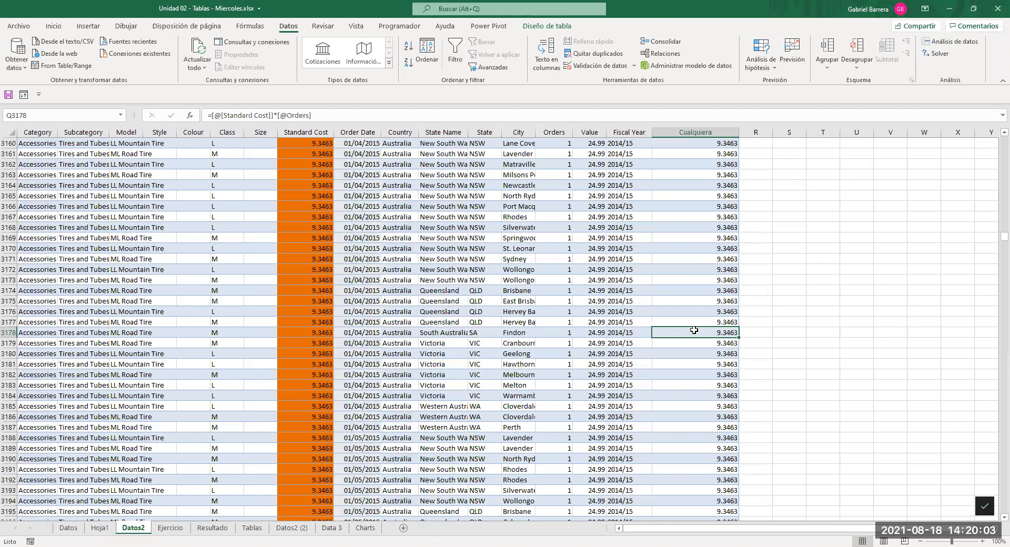
{"action": "key", "text": "Page_Down"}
{"action": "key", "text": "Page_Down"}
{"action": "key", "text": "Page_Down"}
{"action": "key", "text": "Page_Down"}
{"action": "key", "text": "Page_Down"}
{"action": "key", "text": "Page_Down"}
{"action": "key", "text": "Page_Down"}
{"action": "key", "text": "Page_Down"}
{"action": "key", "text": "Page_Down"}
{"action": "key", "text": "Page_Down"}
{"action": "key", "text": "Page_Down"}
{"action": "key", "text": "Page_Down"}
{"action": "key", "text": "Page_Down"}
{"action": "key", "text": "Page_Down"}
{"action": "key", "text": "Page_Down"}
{"action": "key", "text": "Page_Down"}
{"action": "key", "text": "Page_Down"}
{"action": "key", "text": "Page_Down"}
{"action": "key", "text": "Page_Down"}
{"action": "key", "text": "Page_Down"}
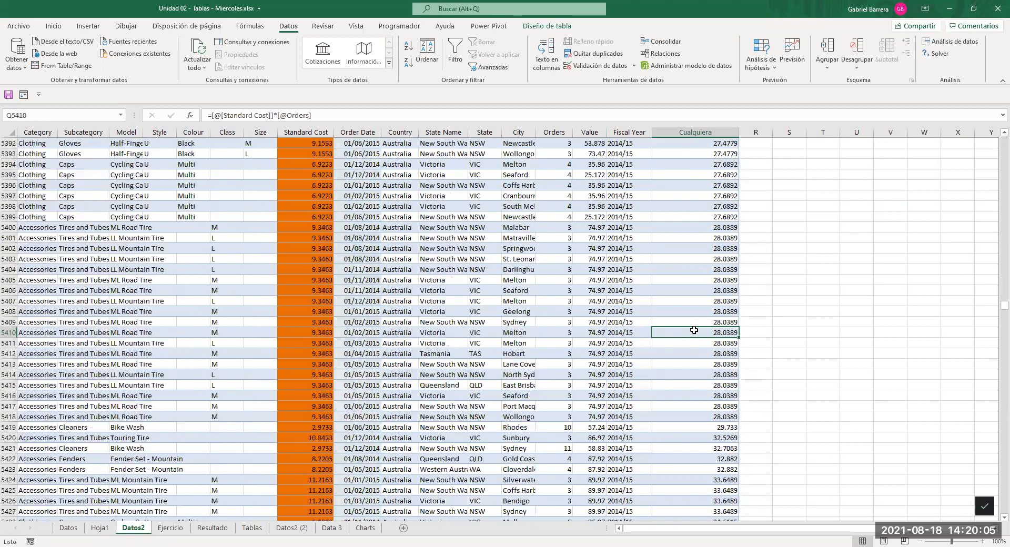
{"action": "key", "text": "Page_Down"}
{"action": "key", "text": "Page_Down"}
{"action": "key", "text": "Page_Down"}
{"action": "key", "text": "Page_Down"}
{"action": "key", "text": "Page_Down"}
{"action": "key", "text": "Page_Down"}
{"action": "key", "text": "Page_Down"}
{"action": "key", "text": "Page_Down"}
{"action": "key", "text": "Page_Down"}
{"action": "key", "text": "Page_Down"}
{"action": "key", "text": "Page_Down"}
{"action": "key", "text": "Page_Down"}
{"action": "key", "text": "Page_Down"}
{"action": "key", "text": "Page_Down"}
{"action": "key", "text": "Page_Down"}
{"action": "key", "text": "Page_Down"}
{"action": "key", "text": "Page_Down"}
{"action": "key", "text": "Page_Down"}
{"action": "key", "text": "Page_Down"}
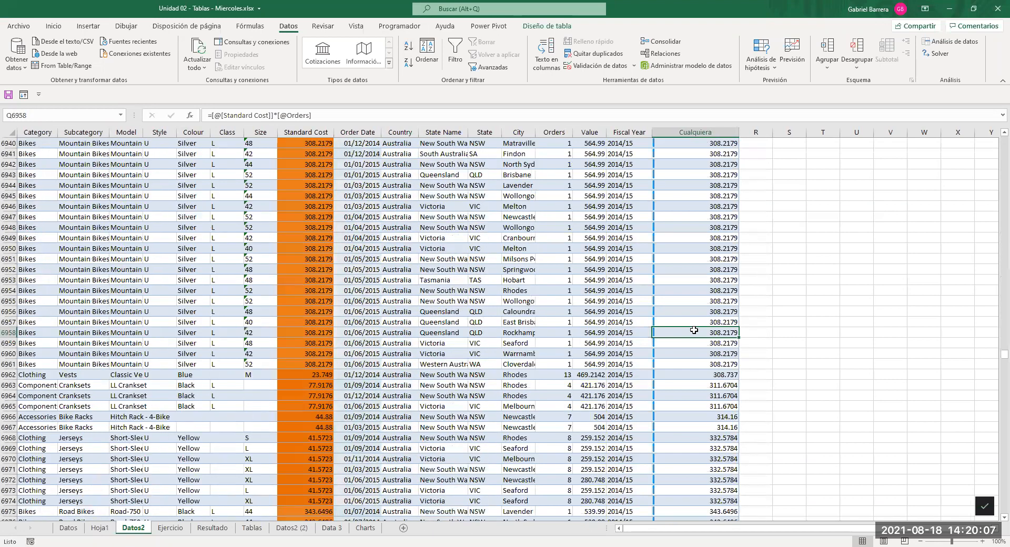
{"action": "key", "text": "Page_Down"}
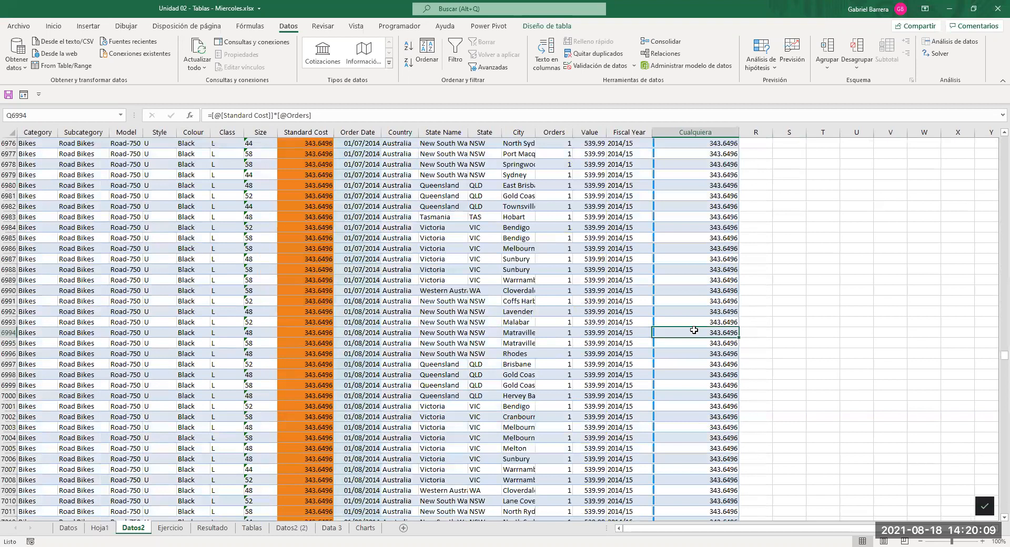
Return to the beginning of the Cualquiera column and sort the table by it from largest to smallest.
{"action": "key", "text": "ctrl+Up"}
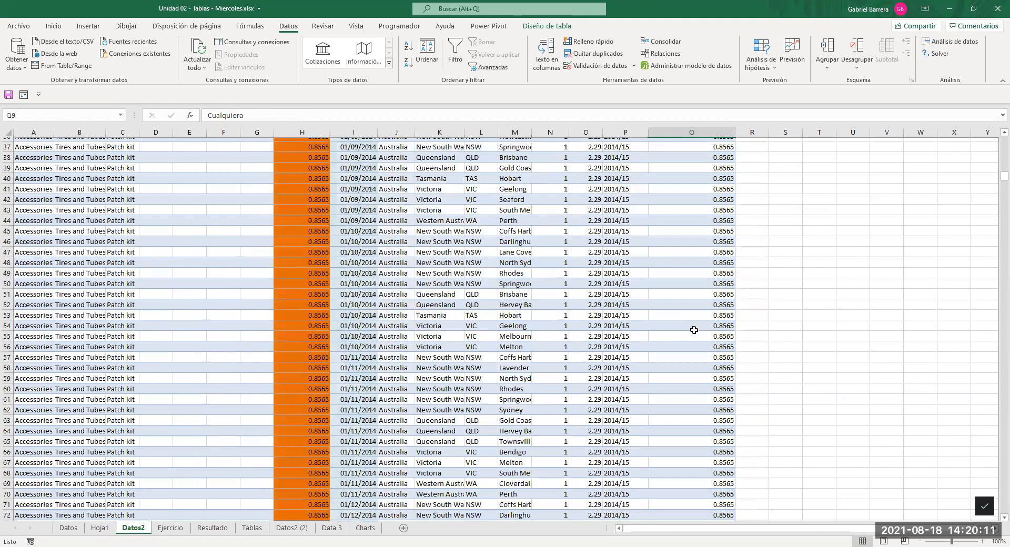
{"action": "left_click", "coordinate": [715, 209]}
{"action": "key", "text": "ctrl+e"}
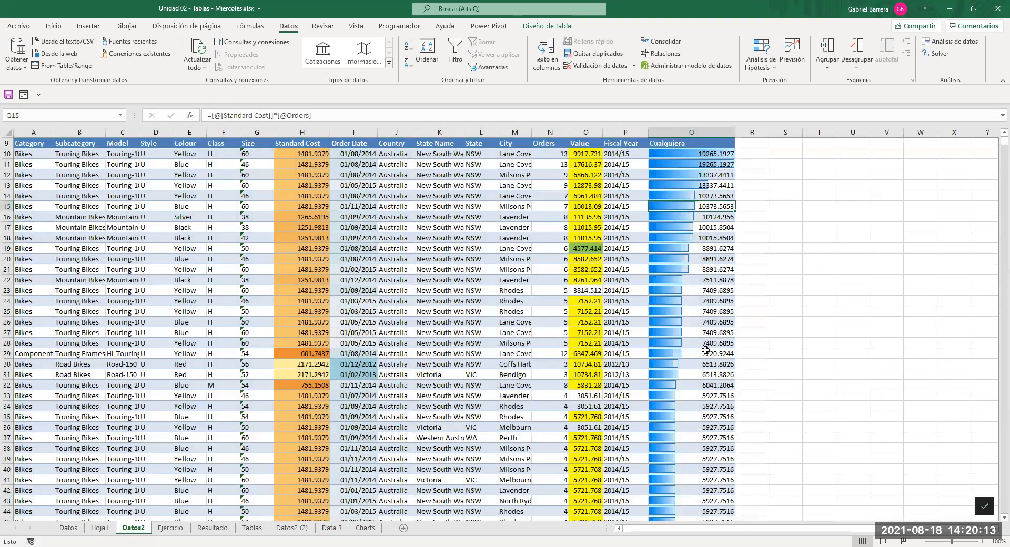
{"action": "scroll", "coordinate": [697, 272], "scroll_direction": "up", "scroll_amount": 3}
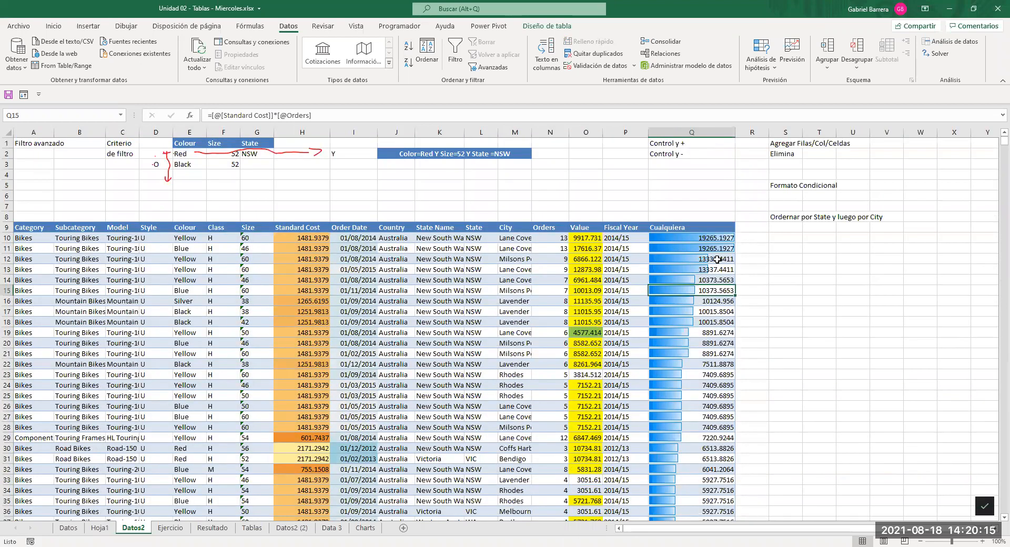
Apply the three coloured arrows icon set as conditional formatting to all values in the Orders column.
{"action": "left_click", "coordinate": [63, 27]}
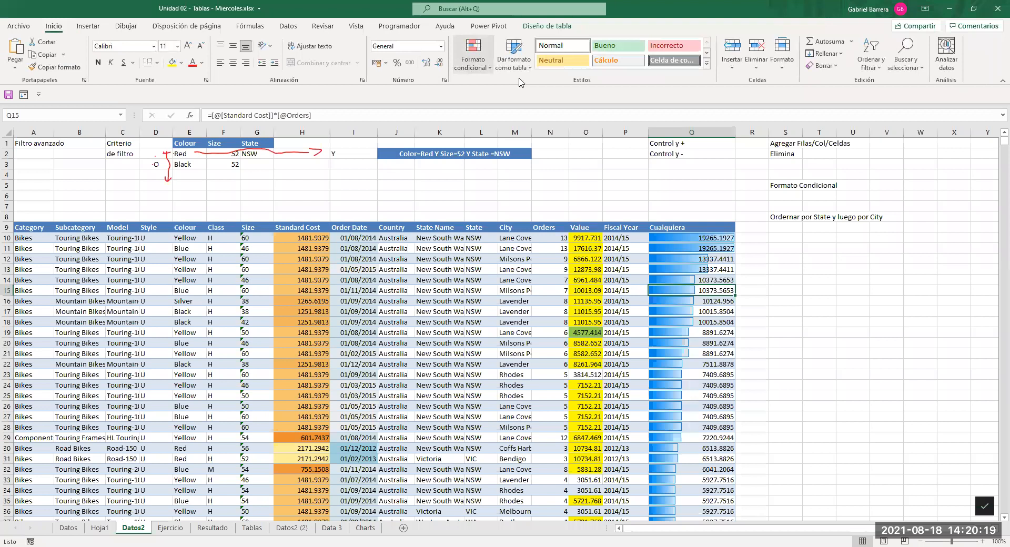
{"action": "left_click", "coordinate": [473, 55]}
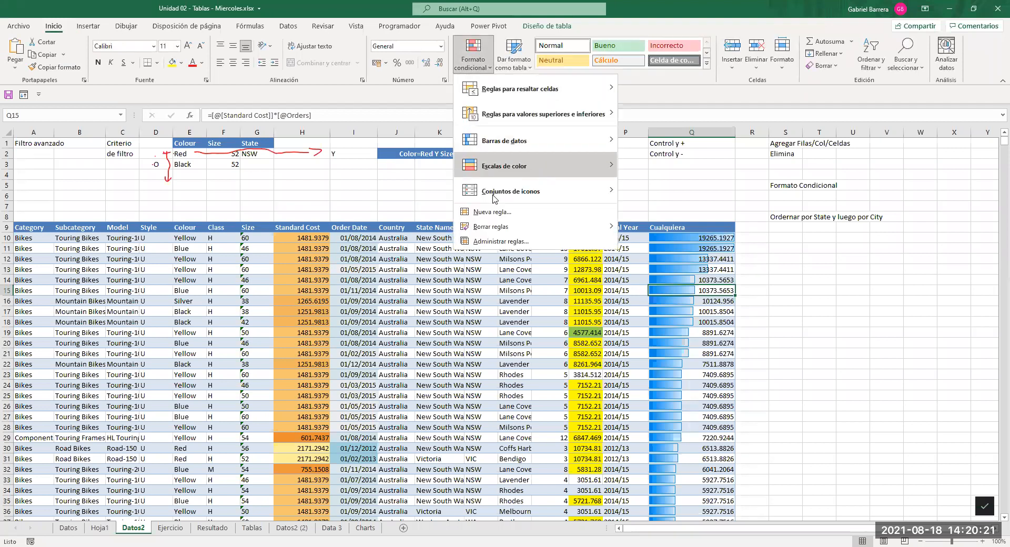
{"action": "mouse_move", "coordinate": [494, 195]}
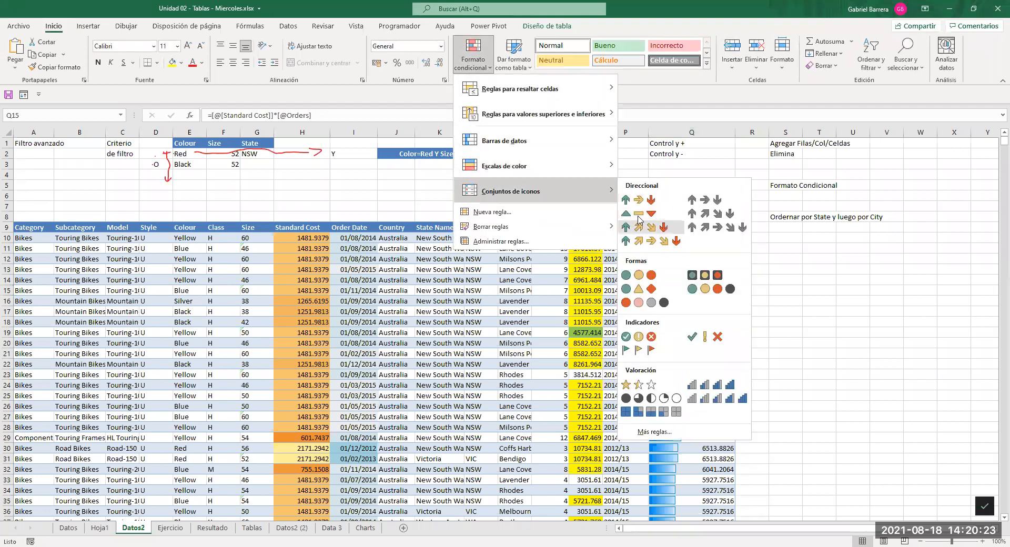
{"action": "left_click", "coordinate": [576, 251]}
{"action": "left_click", "coordinate": [550, 239]}
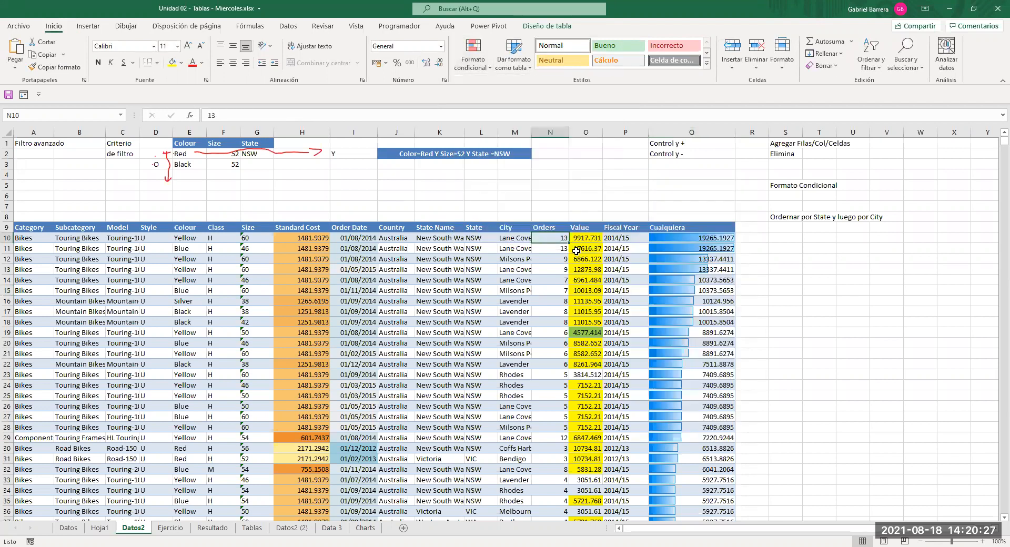
{"action": "key", "text": "ctrl+shift+Down"}
{"action": "scroll", "coordinate": [577, 250], "scroll_direction": "up", "scroll_amount": 6}
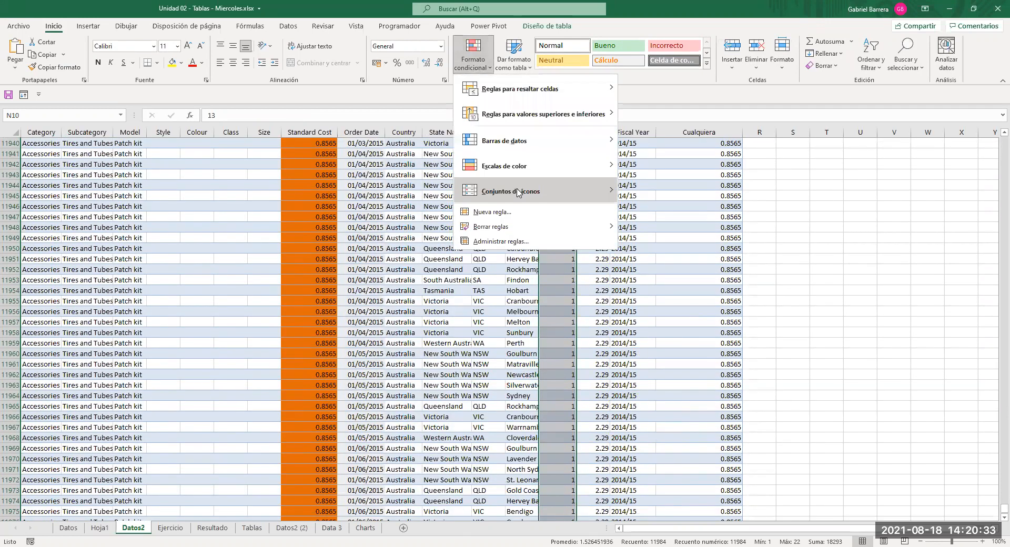
{"action": "mouse_move", "coordinate": [518, 192]}
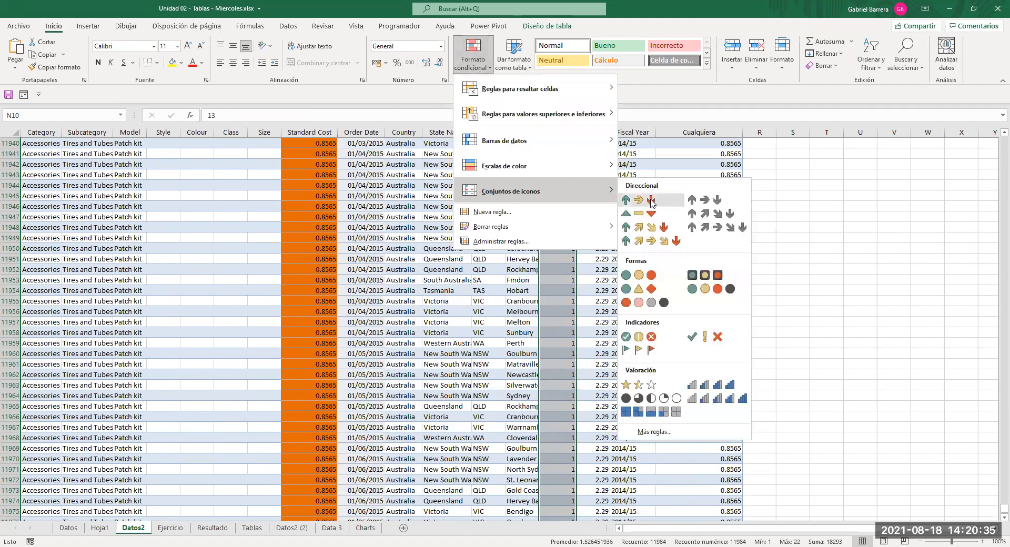
{"action": "left_click", "coordinate": [651, 201]}
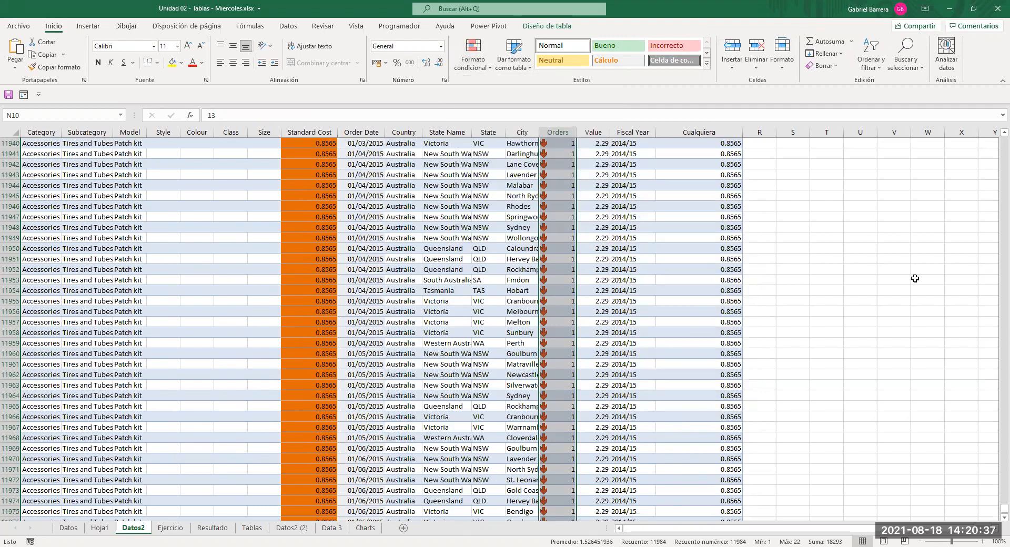
Examine the arrow icons in the Orders column, comparing them with the order quantities.
{"action": "left_click", "coordinate": [560, 291]}
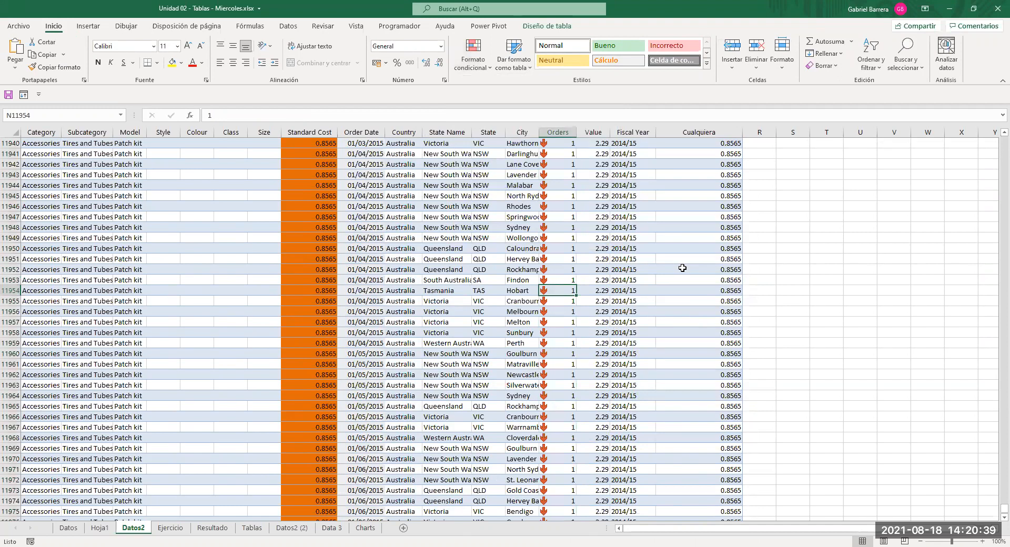
{"action": "key", "text": "ctrl+Up"}
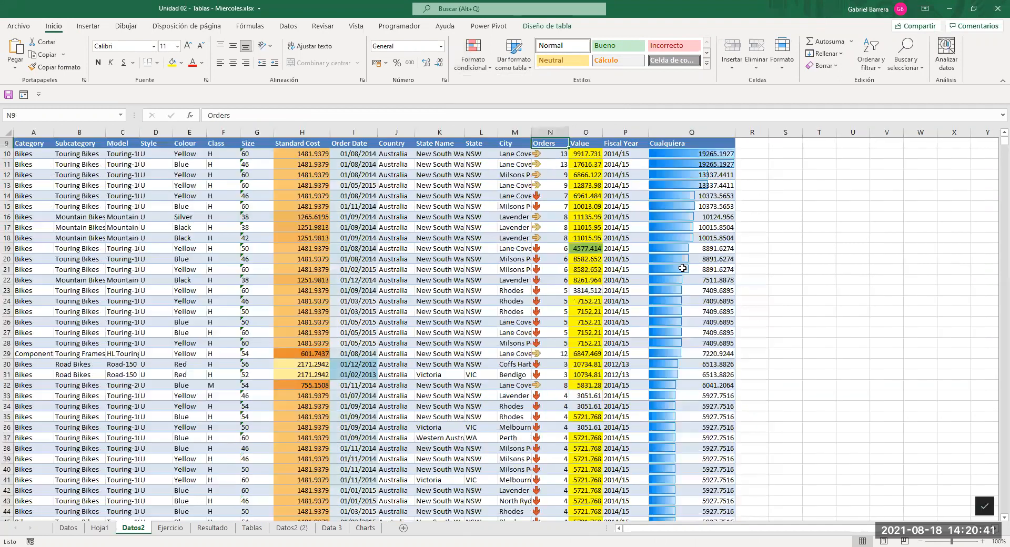
{"action": "key", "text": "Down"}
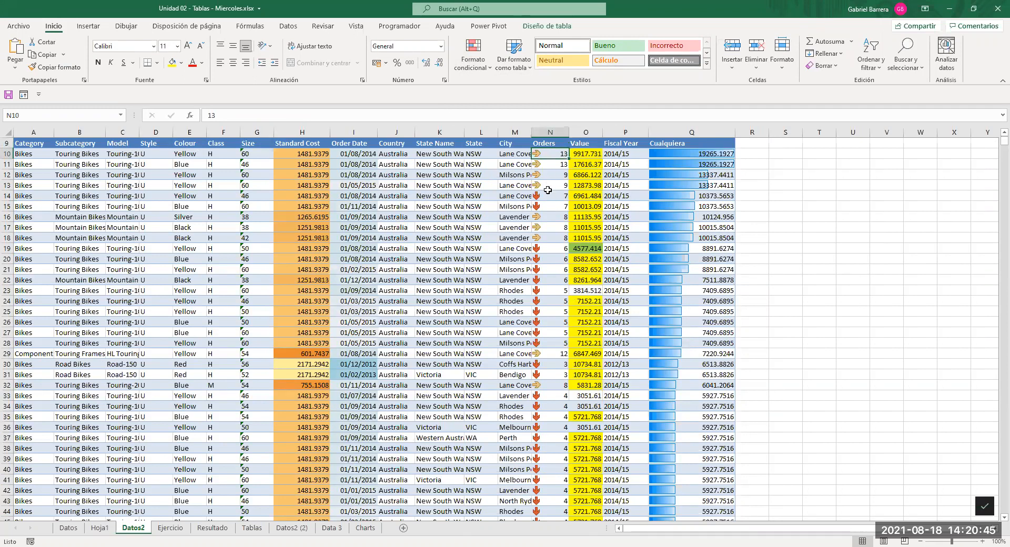
{"action": "left_click", "coordinate": [547, 351]}
{"action": "scroll", "coordinate": [547, 336], "scroll_direction": "down", "scroll_amount": 6}
{"action": "scroll", "coordinate": [546, 337], "scroll_direction": "up", "scroll_amount": 7}
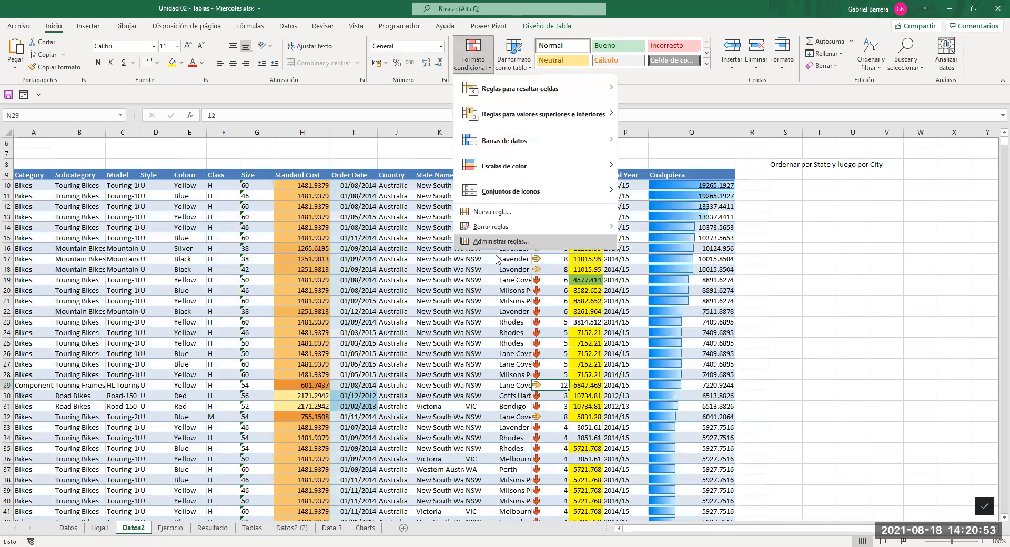
Review the percentage thresholds of the Orders icon set rule and close the rule without changes.
{"action": "key", "text": "Return"}
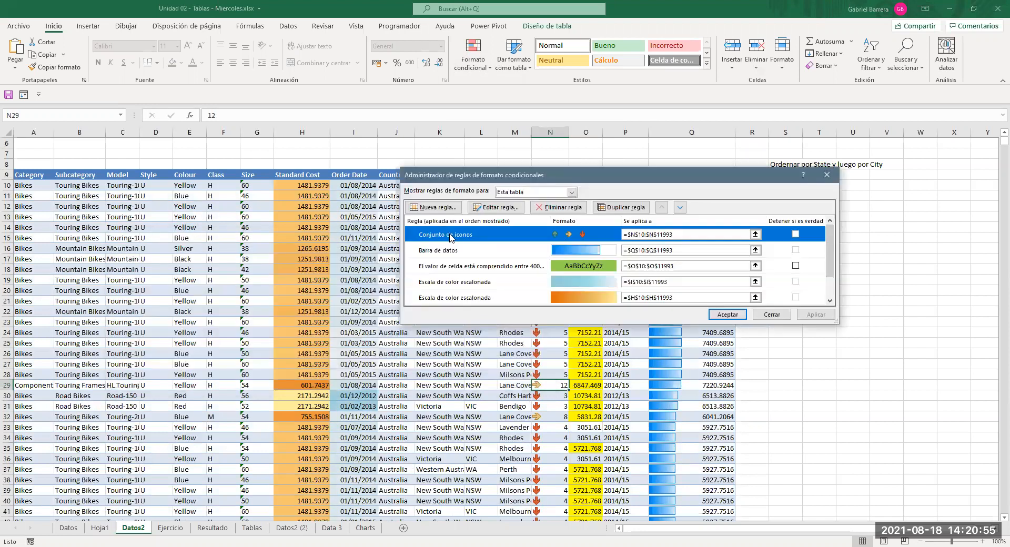
{"action": "left_click", "coordinate": [499, 208]}
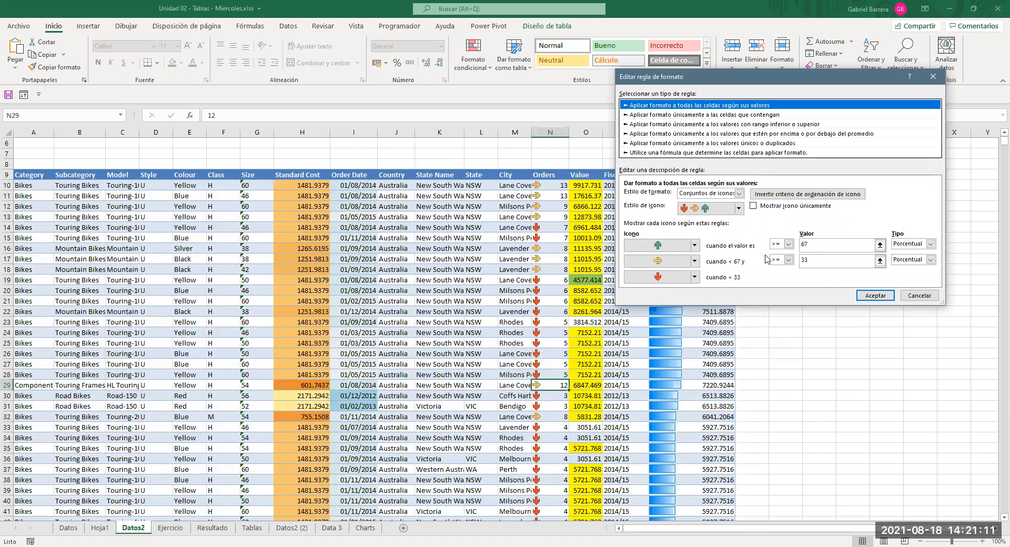
{"action": "key", "text": "Escape"}
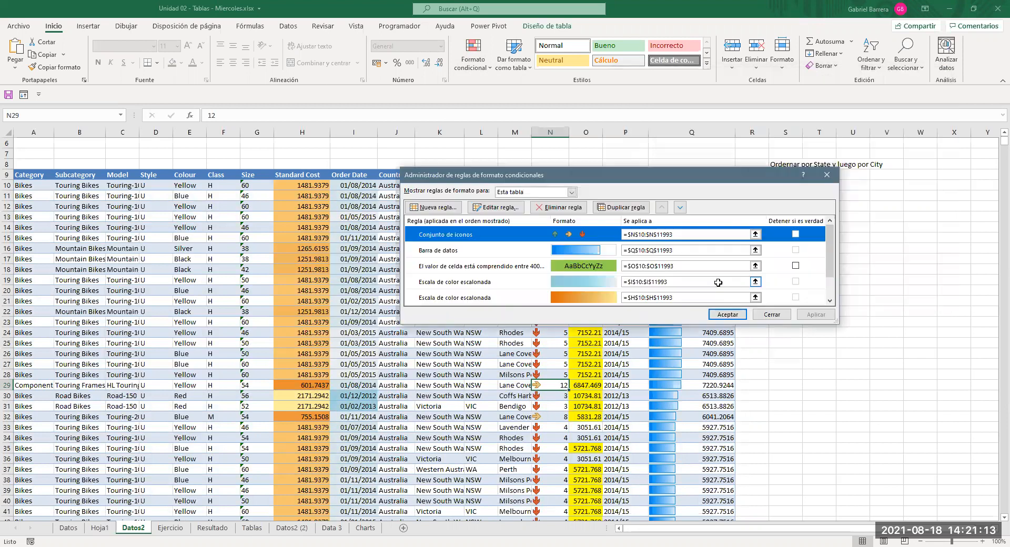
{"action": "key", "text": "Escape"}
Sort the table by Orders from largest to smallest.
{"action": "left_click", "coordinate": [551, 194]}
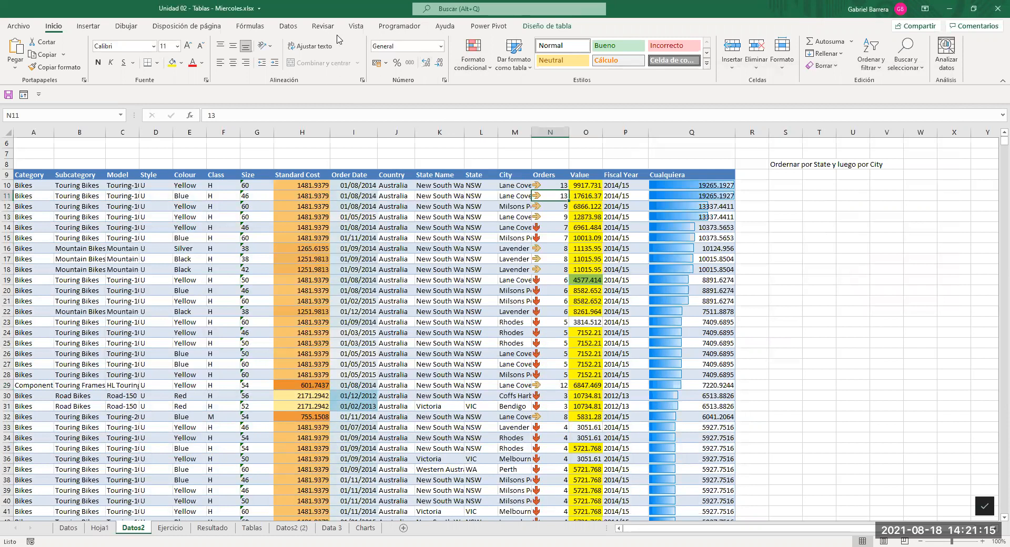
{"action": "left_click", "coordinate": [288, 26]}
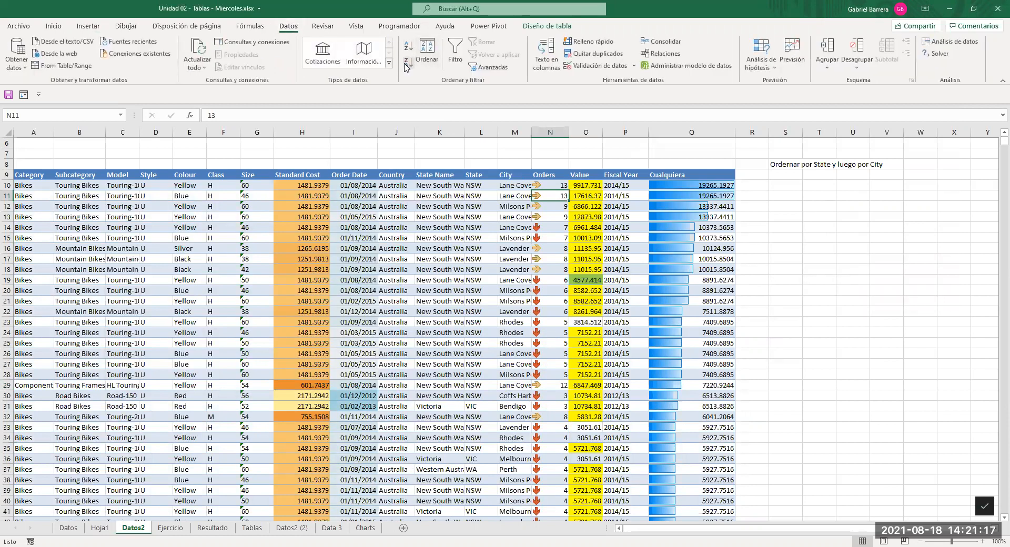
{"action": "left_click", "coordinate": [407, 64]}
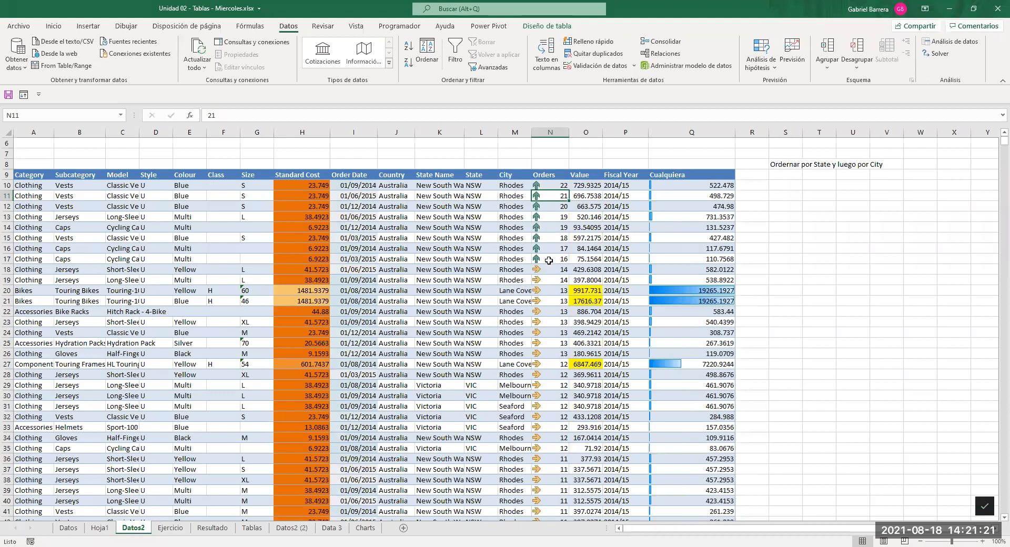
Compare the Orders values marked with green up arrows against those marked with yellow sideways arrows.
{"action": "left_click_drag", "start_coordinate": [550, 258], "coordinate": [550, 187]}
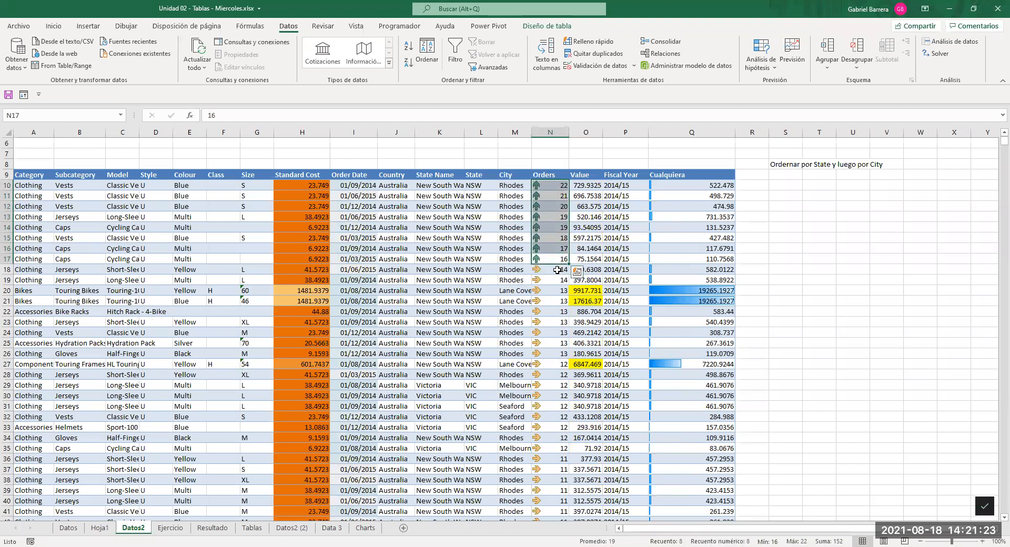
{"action": "left_click_drag", "start_coordinate": [550, 270], "coordinate": [555, 366]}
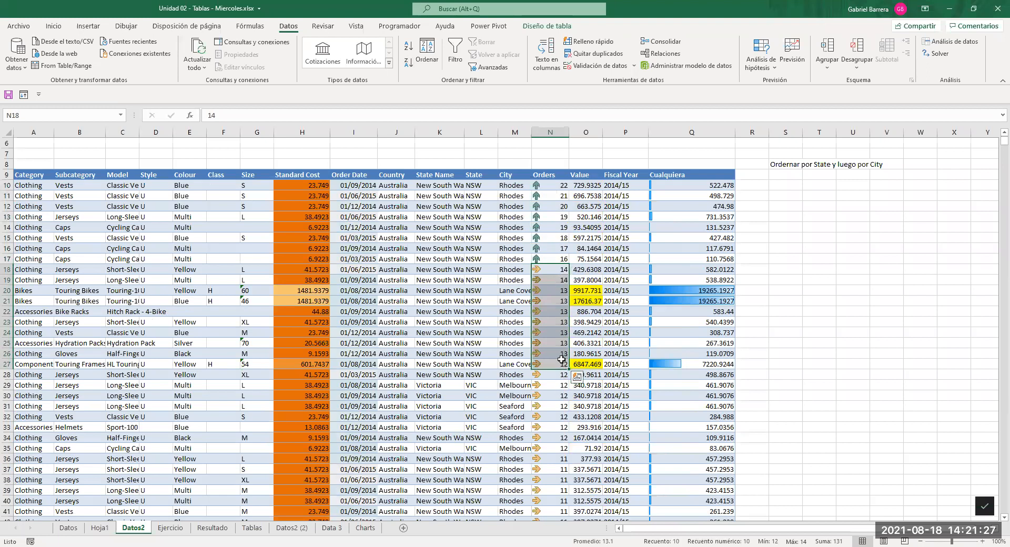
{"action": "left_click", "coordinate": [544, 399]}
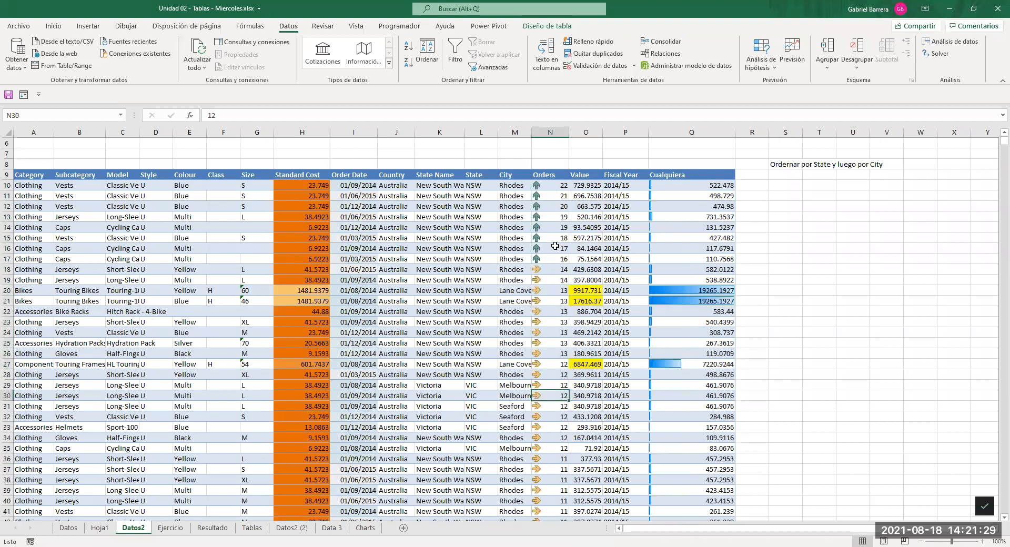
Open the Orders column's icon set rule for editing and view the alternative icons for its green up arrow.
{"action": "left_click", "coordinate": [55, 26]}
{"action": "left_click", "coordinate": [479, 66]}
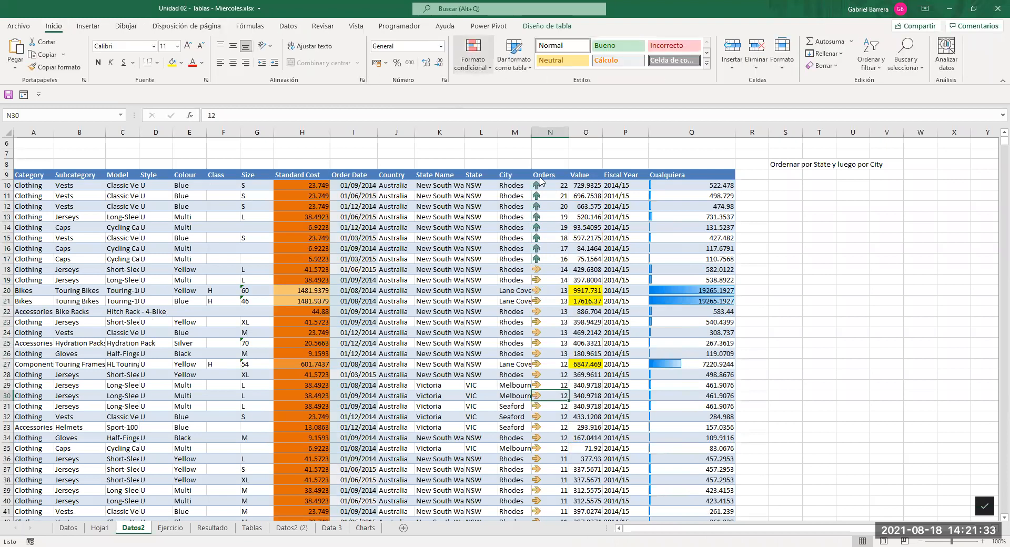
{"action": "left_click", "coordinate": [525, 241]}
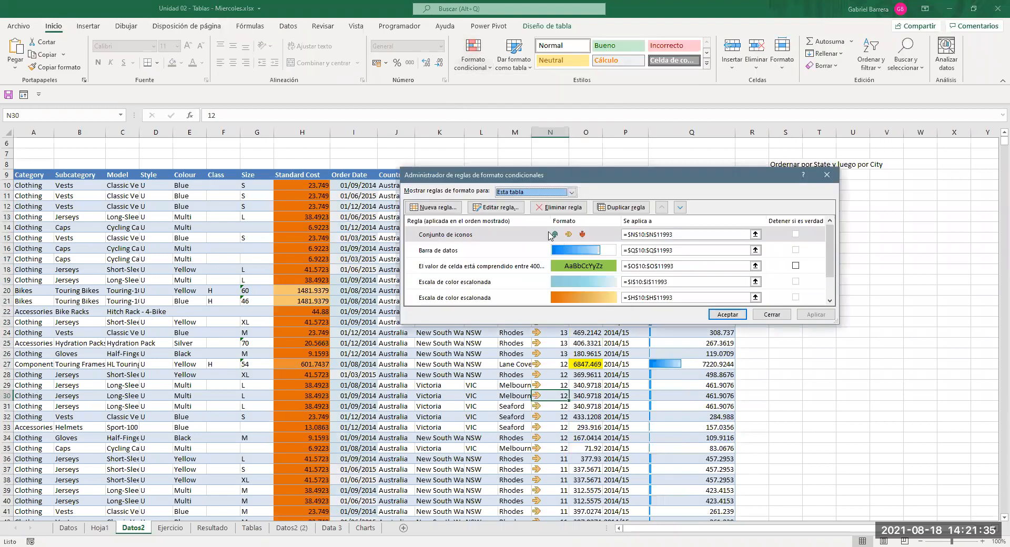
{"action": "left_click", "coordinate": [488, 208]}
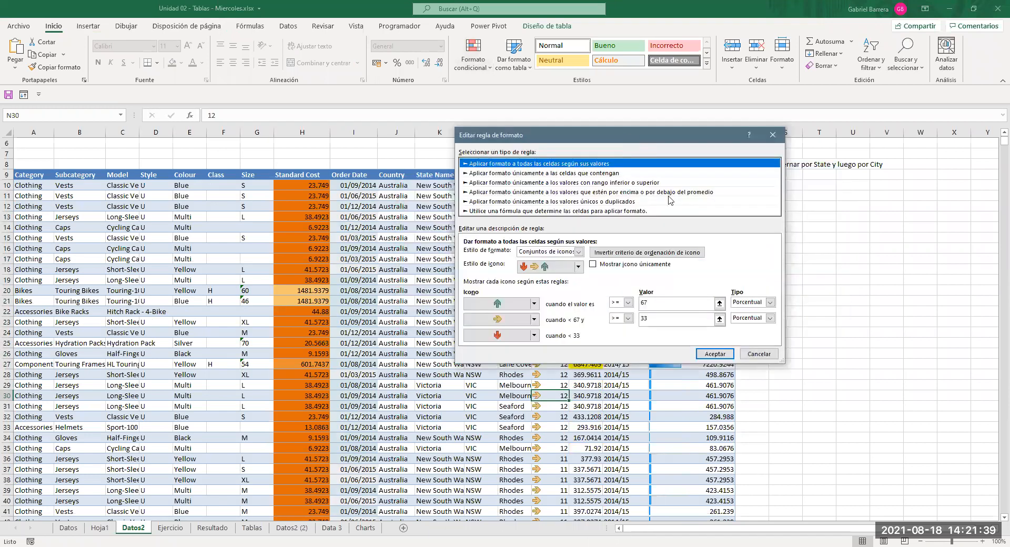
{"action": "left_click_drag", "start_coordinate": [628, 135], "coordinate": [751, 142]}
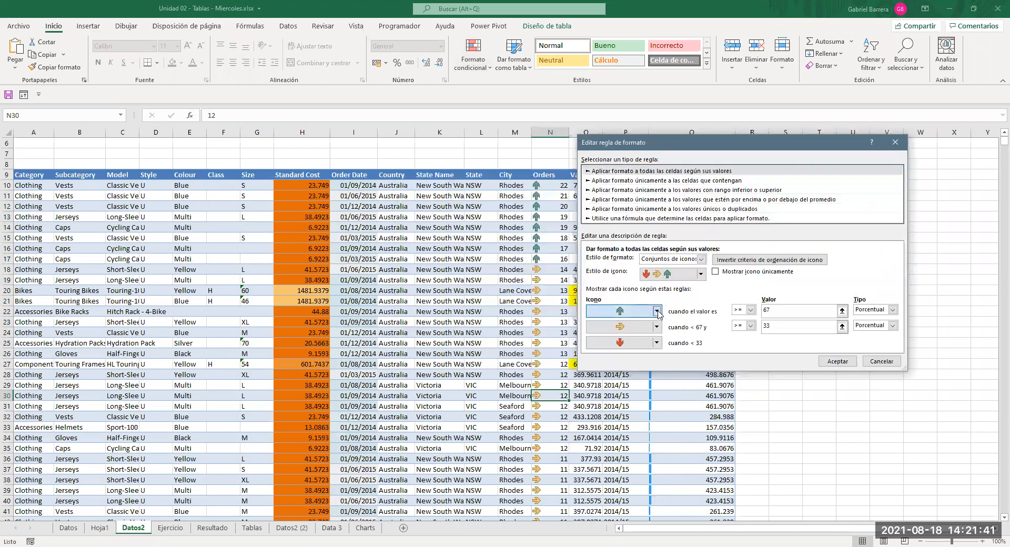
{"action": "left_click", "coordinate": [658, 312]}
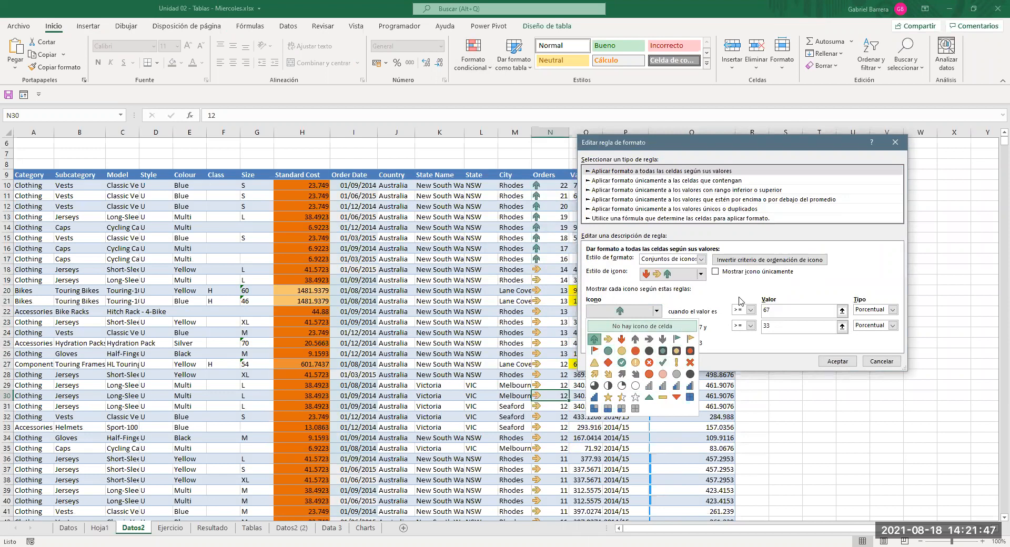
{"action": "left_click", "coordinate": [779, 310]}
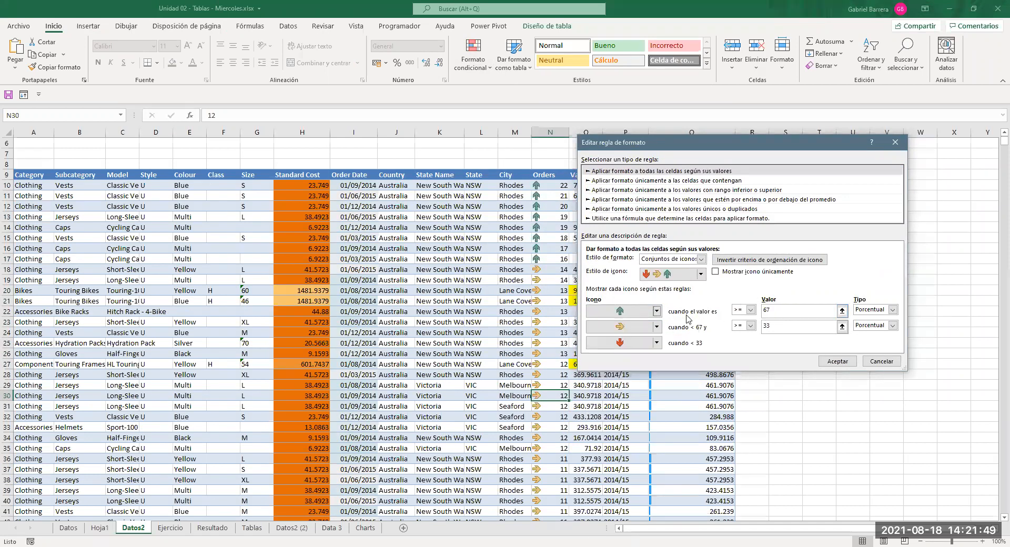
Change the green up arrow's threshold type to Número and set its value to 10.
{"action": "double_click", "coordinate": [781, 311]}
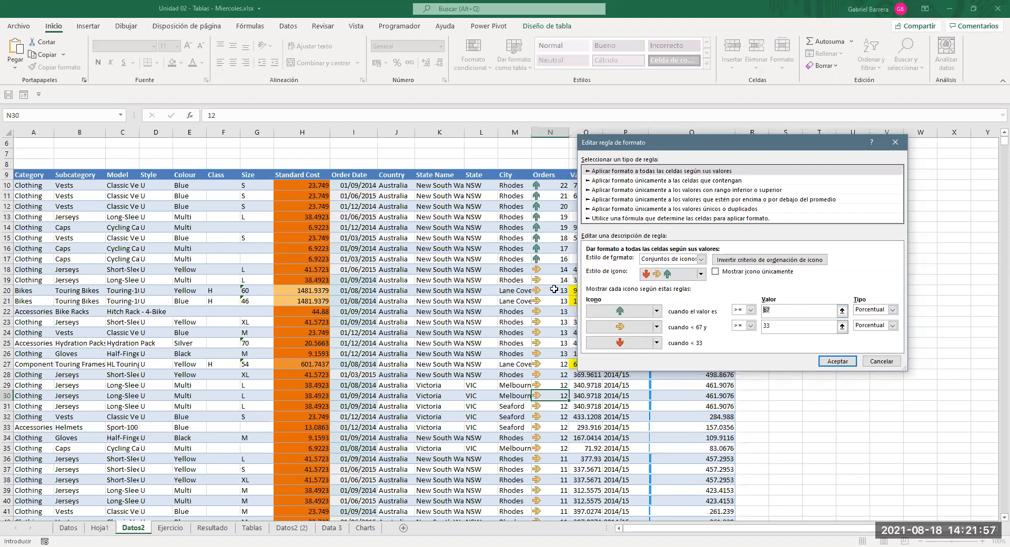
{"action": "left_click", "coordinate": [870, 310]}
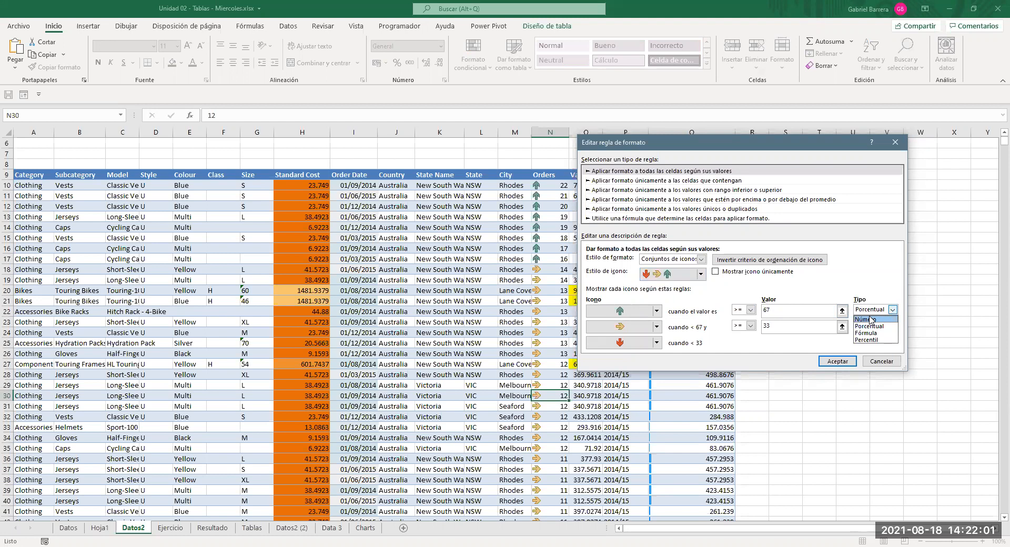
{"action": "left_click", "coordinate": [870, 319]}
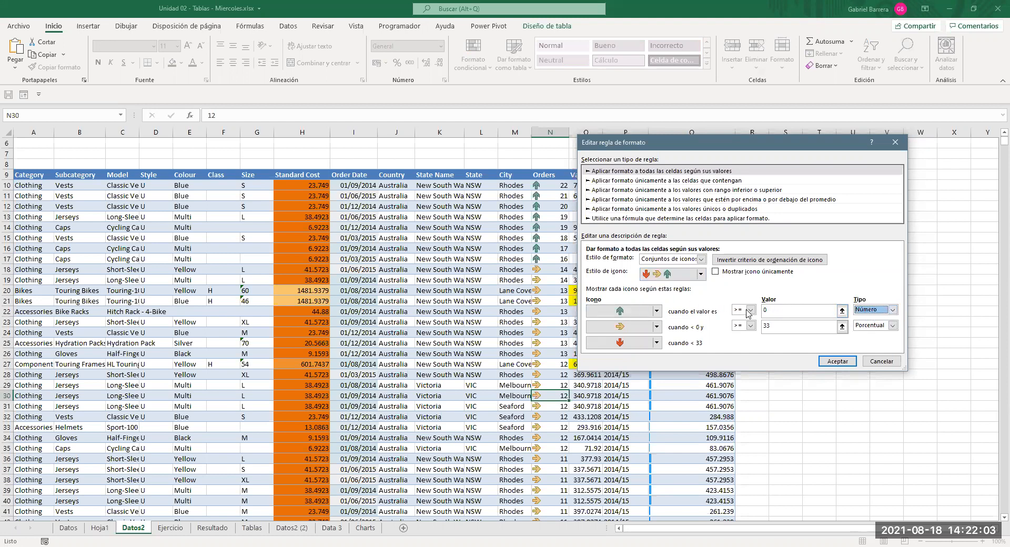
{"action": "left_click", "coordinate": [784, 309]}
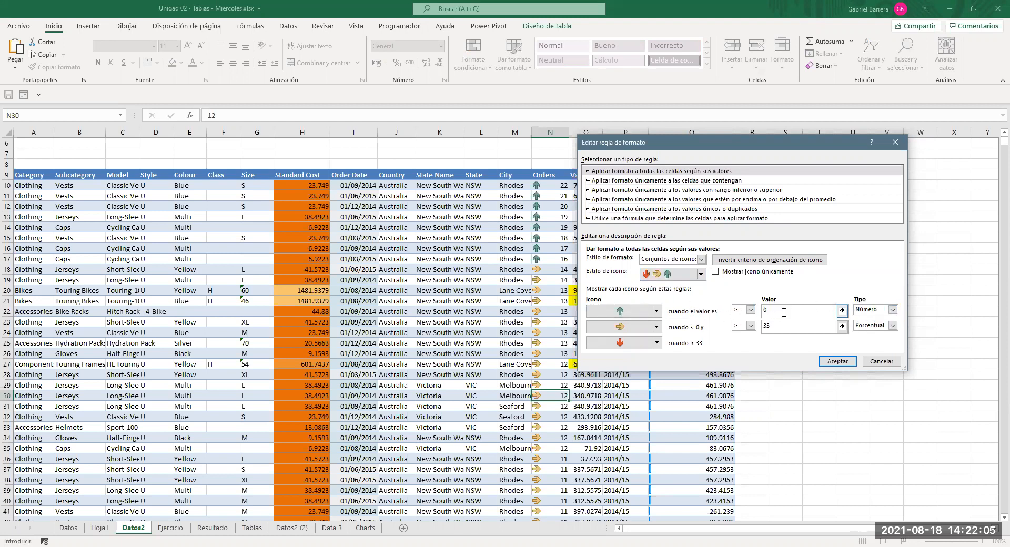
{"action": "type", "text": "10+$M$30"}
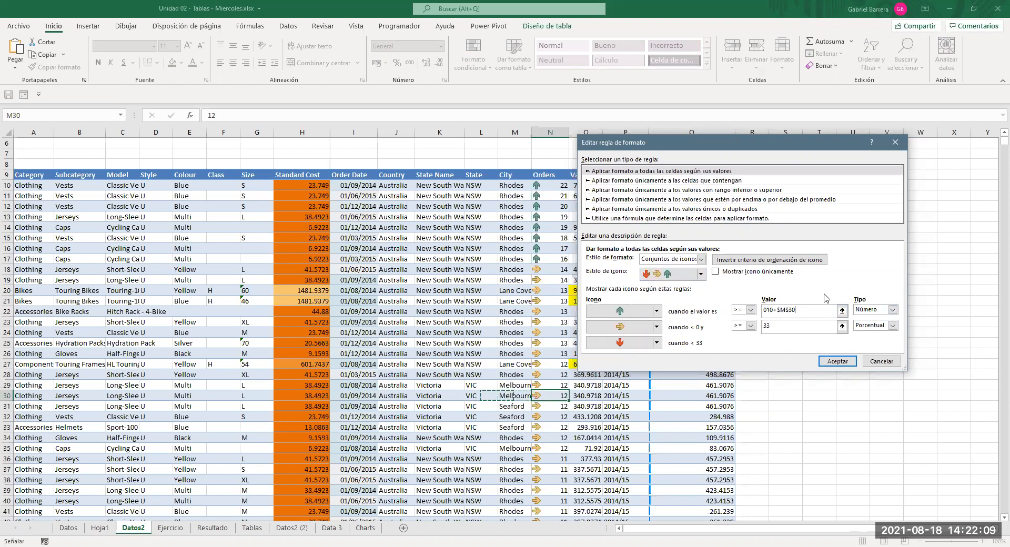
{"action": "key", "text": "BackSpace"}
{"action": "key", "text": "BackSpace"}
{"action": "key", "text": "BackSpace"}
{"action": "key", "text": "BackSpace"}
{"action": "key", "text": "BackSpace"}
{"action": "key", "text": "BackSpace"}
{"action": "type", "text": "10"}
Change the yellow arrow's threshold type to Número, set its value to 4 and apply the edited rule.
{"action": "left_click", "coordinate": [889, 326]}
{"action": "left_click", "coordinate": [889, 325]}
{"action": "left_click", "coordinate": [871, 333]}
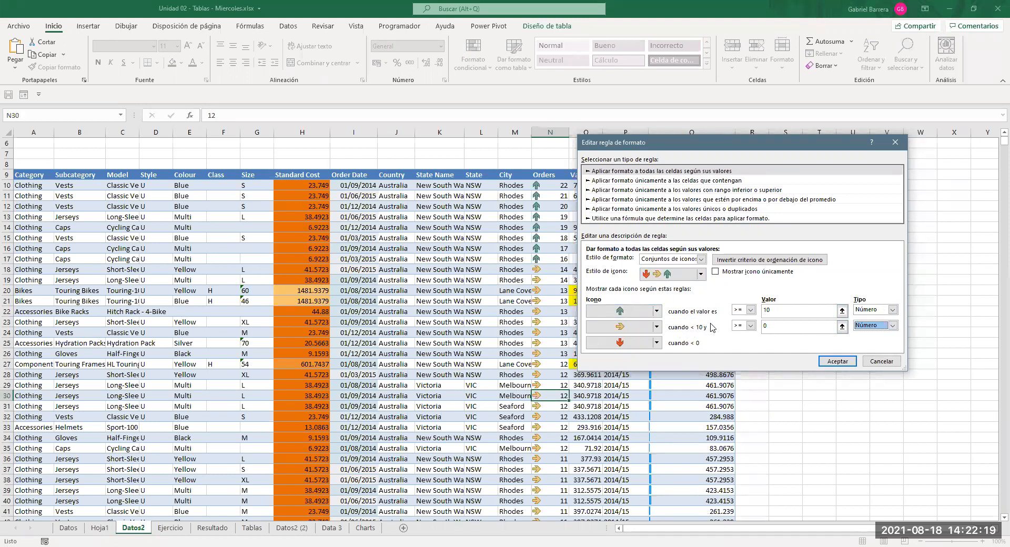
{"action": "left_click", "coordinate": [782, 329]}
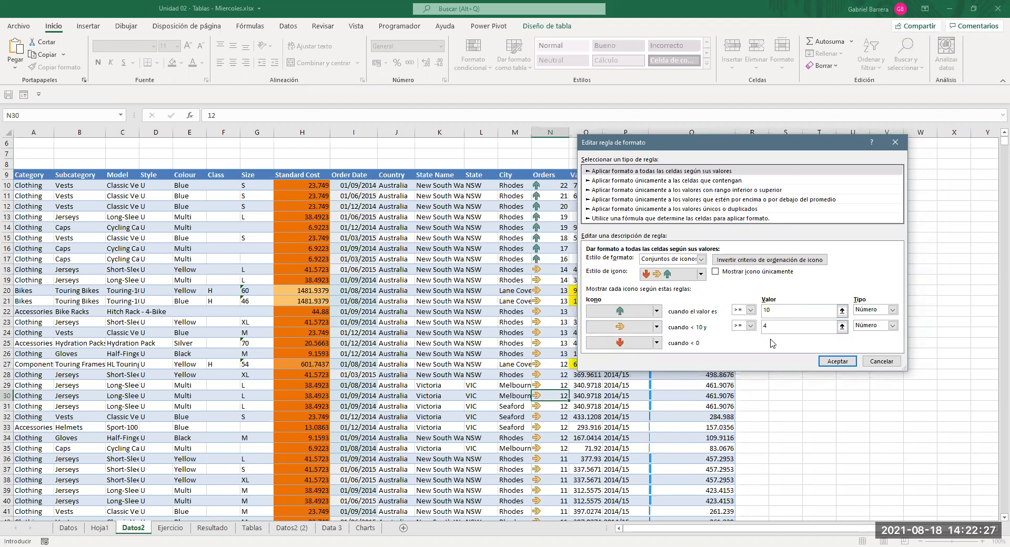
{"action": "key", "text": "Tab"}
{"action": "left_click", "coordinate": [838, 361]}
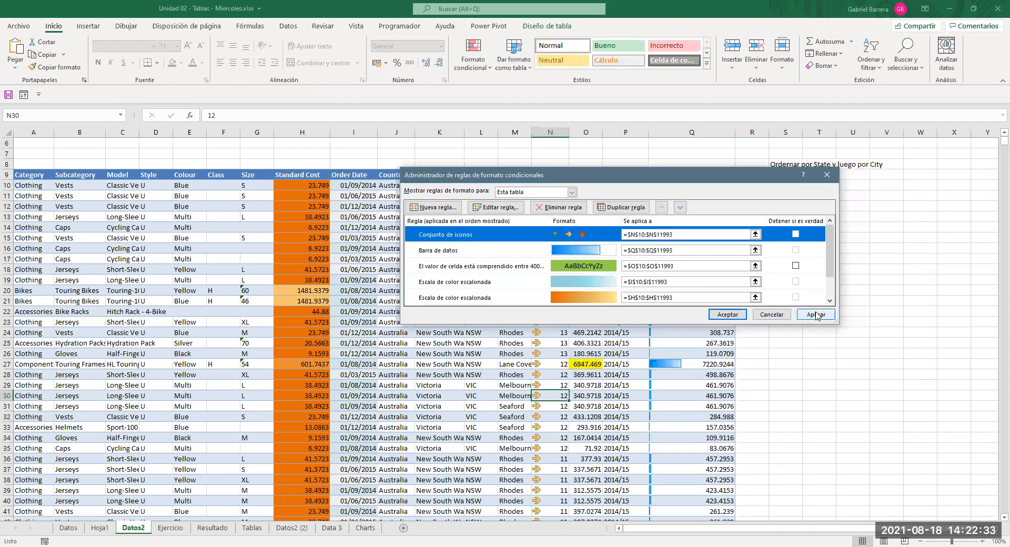
{"action": "left_click", "coordinate": [816, 315]}
Close the rule manager and examine which Orders values carry green up arrows and which carry yellow sideways arrows.
{"action": "left_click_drag", "start_coordinate": [606, 176], "coordinate": [803, 150]}
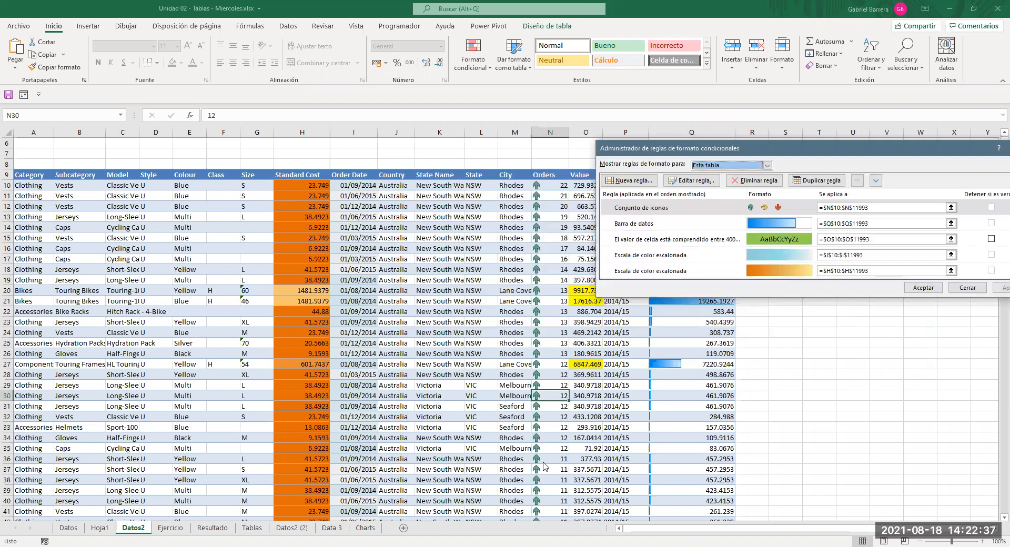
{"action": "key", "text": "Escape"}
{"action": "scroll", "coordinate": [553, 394], "scroll_direction": "down", "scroll_amount": 15}
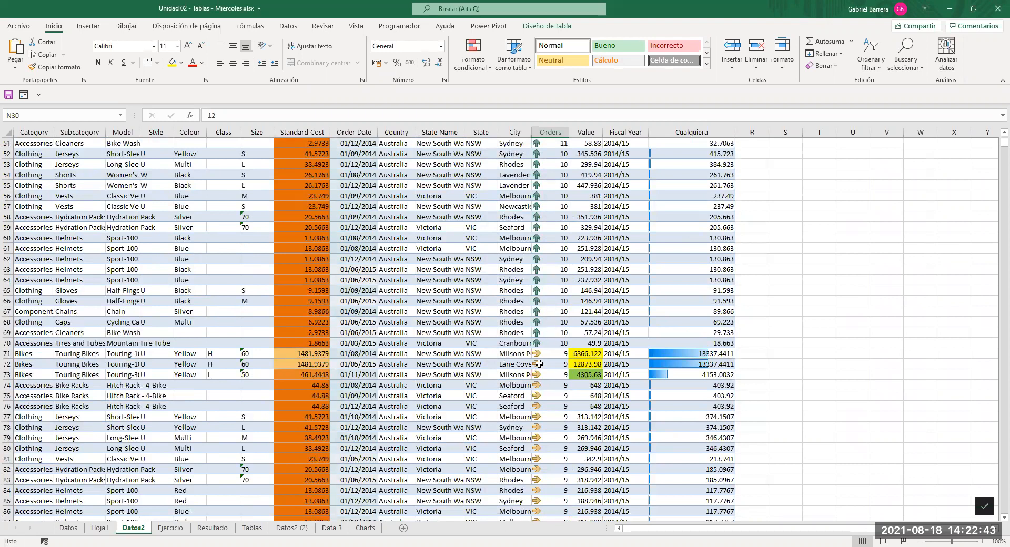
{"action": "left_click", "coordinate": [553, 345]}
Return to the top of the sheet and select the first Orders value in N10.
{"action": "key", "text": "ctrl+Up"}
{"action": "key", "text": "Down"}
{"action": "key", "text": "Down"}
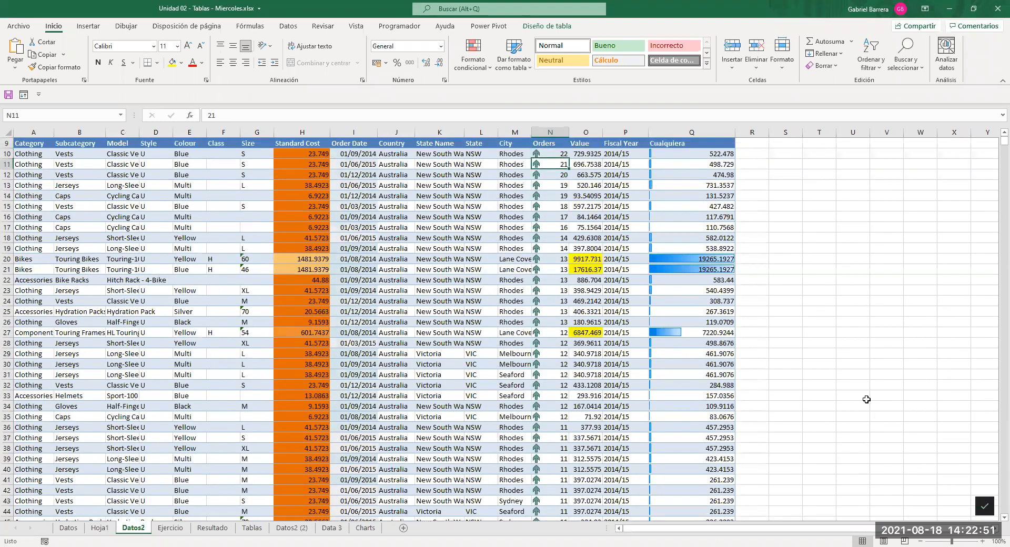
{"action": "key", "text": "Up"}
{"action": "key", "text": "Up"}
{"action": "key", "text": "Up"}
{"action": "key", "text": "Up"}
{"action": "key", "text": "Up"}
{"action": "key", "text": "Up"}
{"action": "key", "text": "Up"}
{"action": "key", "text": "Up"}
{"action": "key", "text": "Up"}
{"action": "key", "text": "Down"}
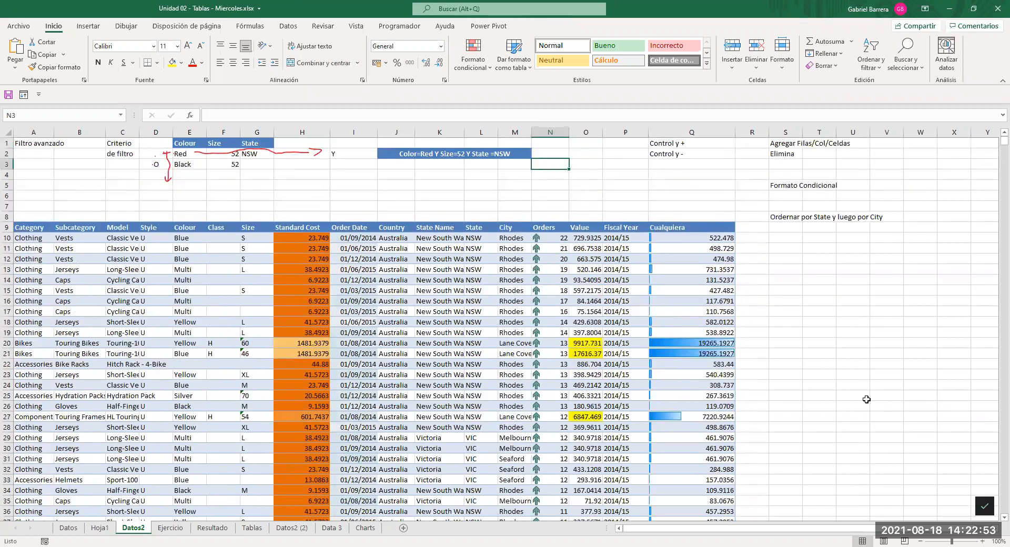
{"action": "left_click", "coordinate": [551, 250]}
{"action": "left_click", "coordinate": [541, 236]}
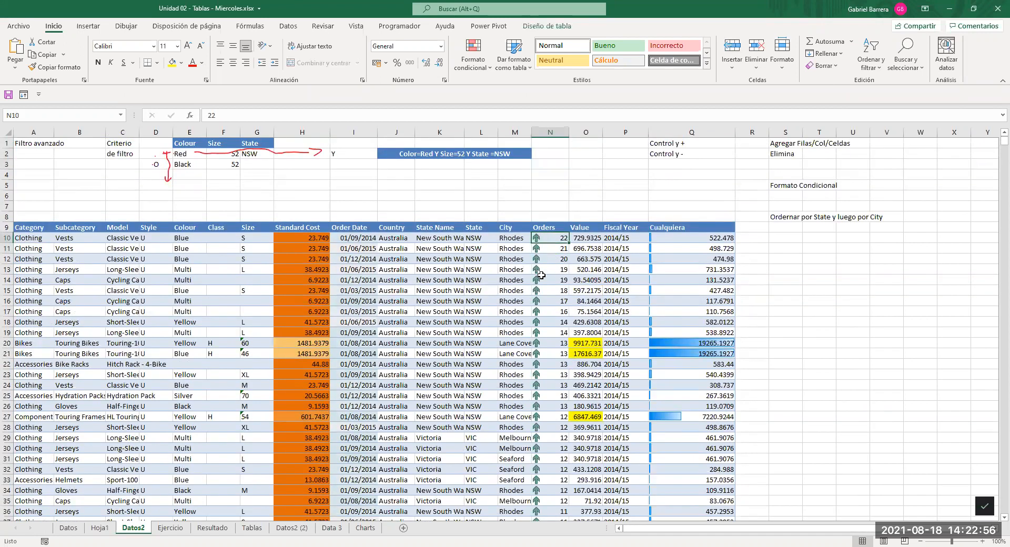
Select Q10:Q29 in the Cualquiera column and review the available conditional formatting types without applying any.
{"action": "left_click", "coordinate": [676, 342]}
{"action": "left_click_drag", "start_coordinate": [679, 240], "coordinate": [678, 440]}
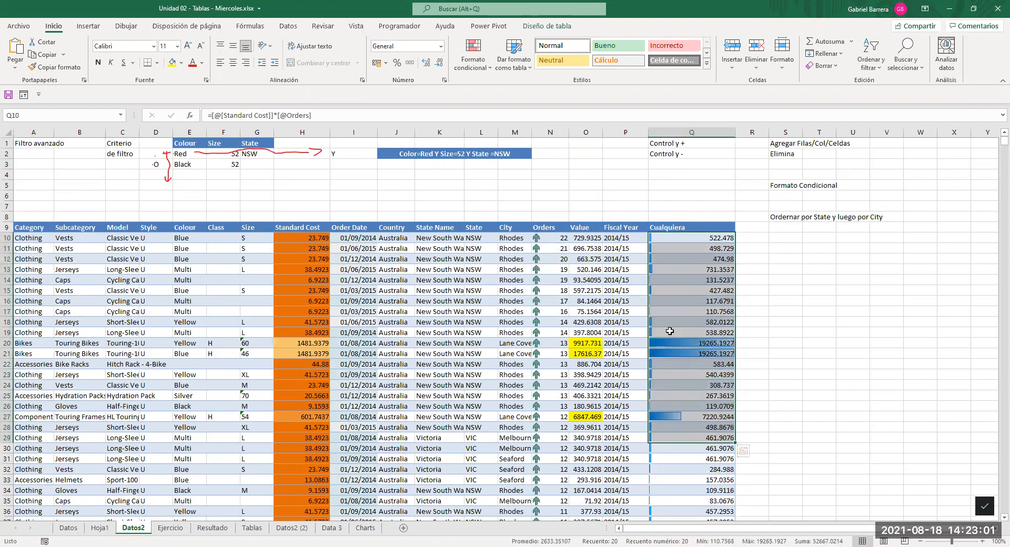
{"action": "left_click", "coordinate": [461, 69]}
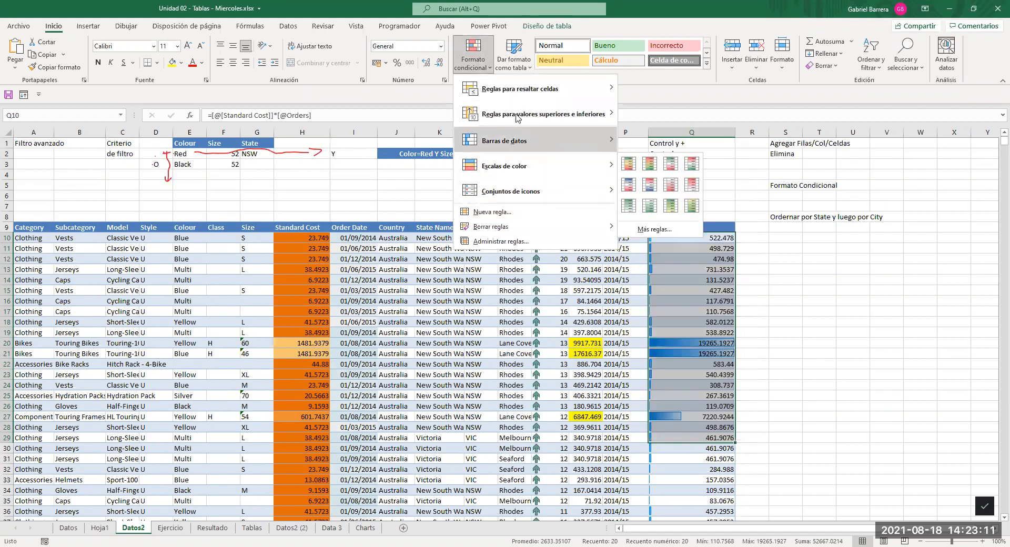
{"action": "left_click", "coordinate": [811, 301]}
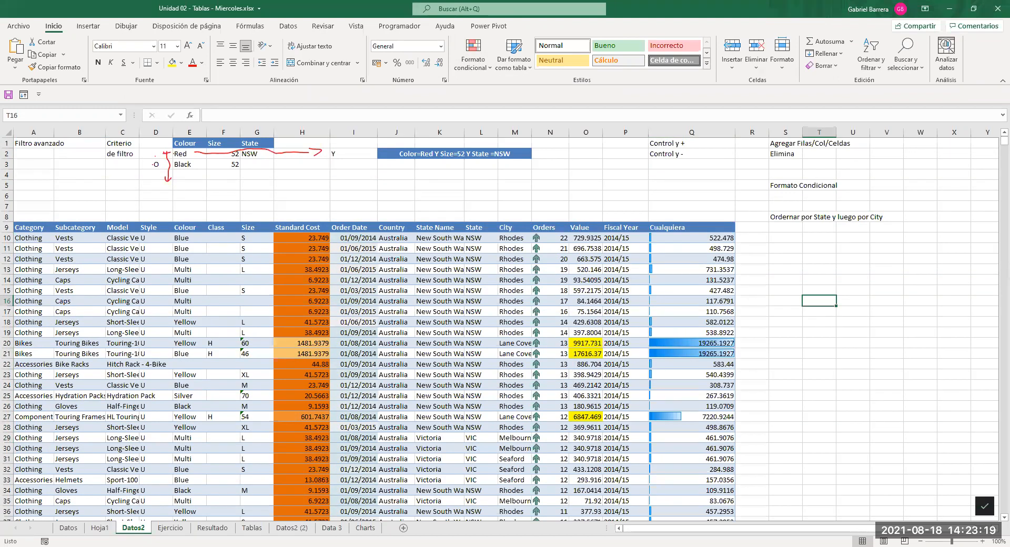
{"action": "key", "text": "alt+Tab"}
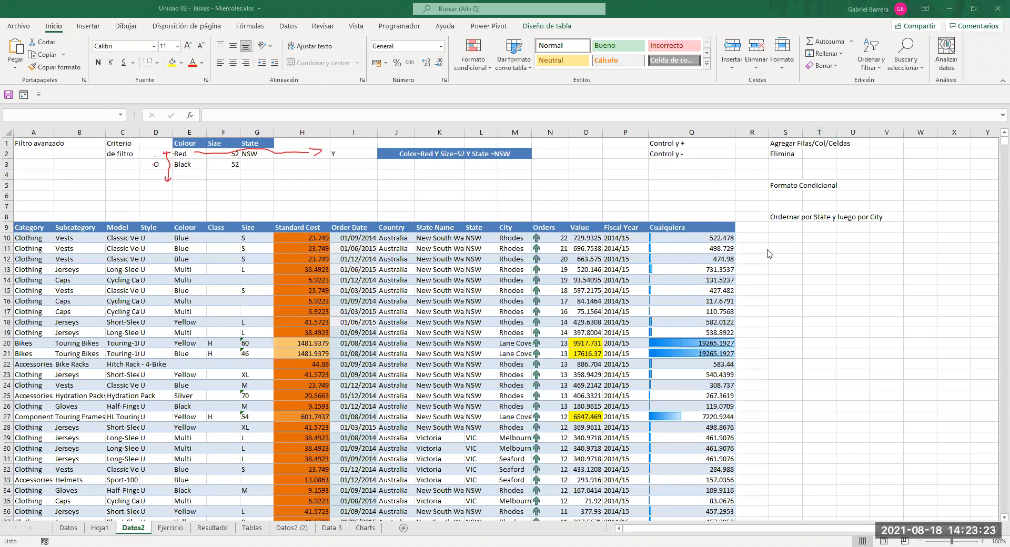
Check the name of the table and inspect the formula behind the Cualquiera value in Q11 without changing it.
{"action": "left_click", "coordinate": [626, 269]}
{"action": "left_click", "coordinate": [546, 26]}
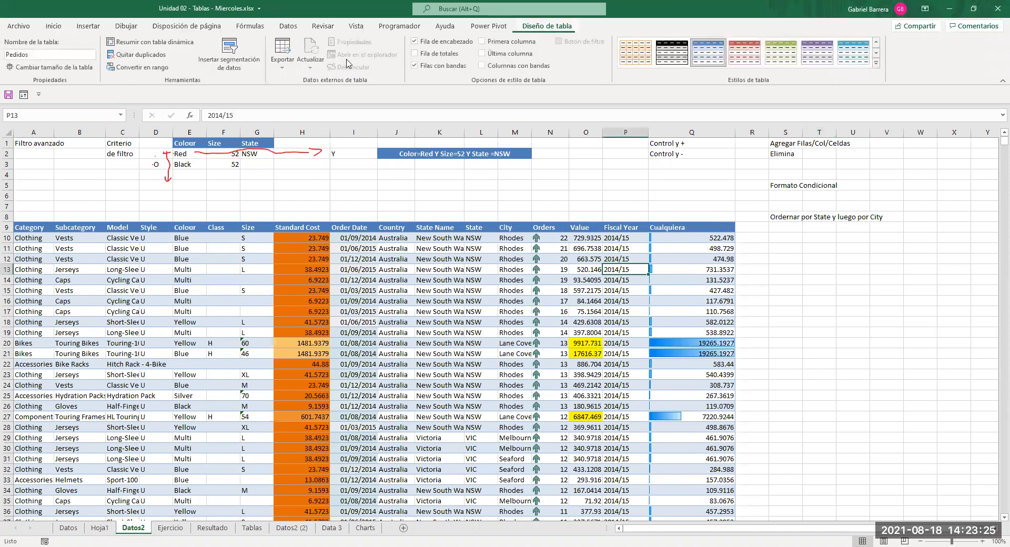
{"action": "double_click", "coordinate": [41, 56]}
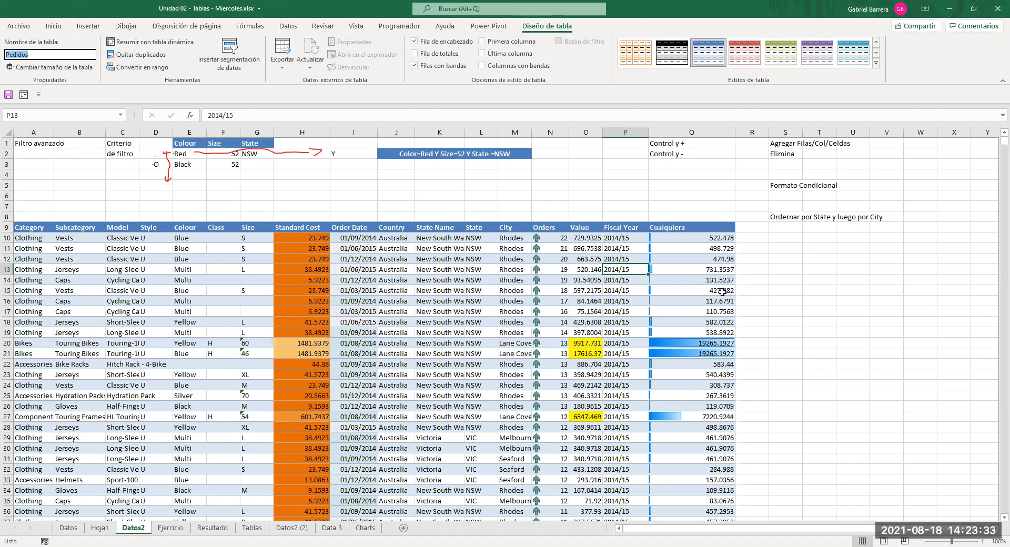
{"action": "left_click", "coordinate": [720, 251]}
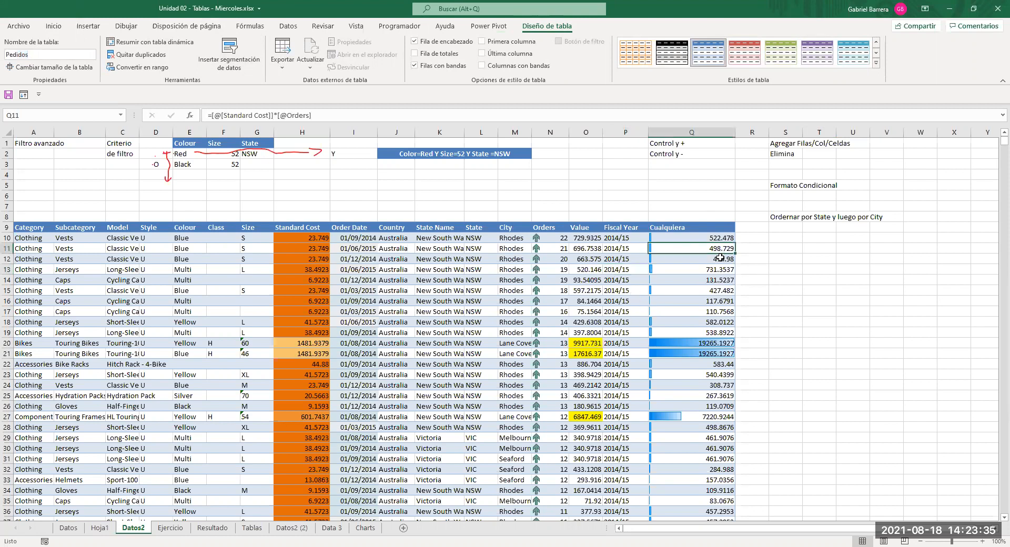
{"action": "key", "text": "F2"}
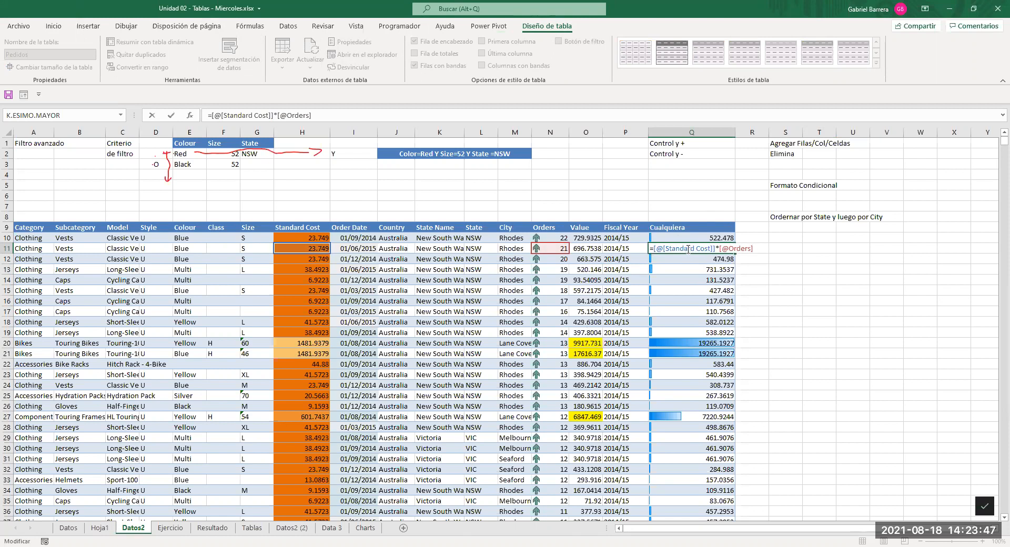
{"action": "key", "text": "Escape"}
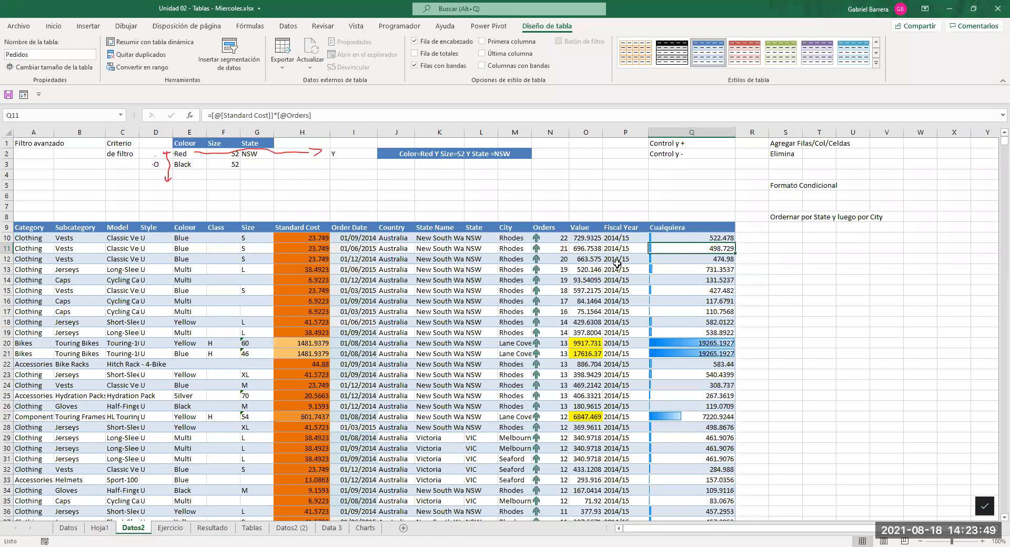
Enter the label "Cantidad de registros" in cell S11.
{"action": "left_click", "coordinate": [780, 250]}
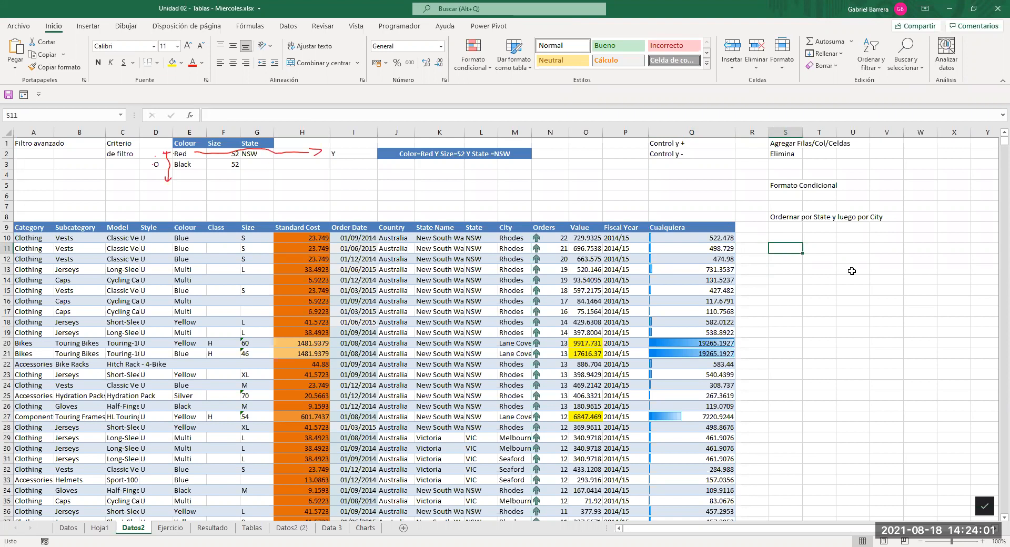
{"action": "type", "text": "Cantidad d"}
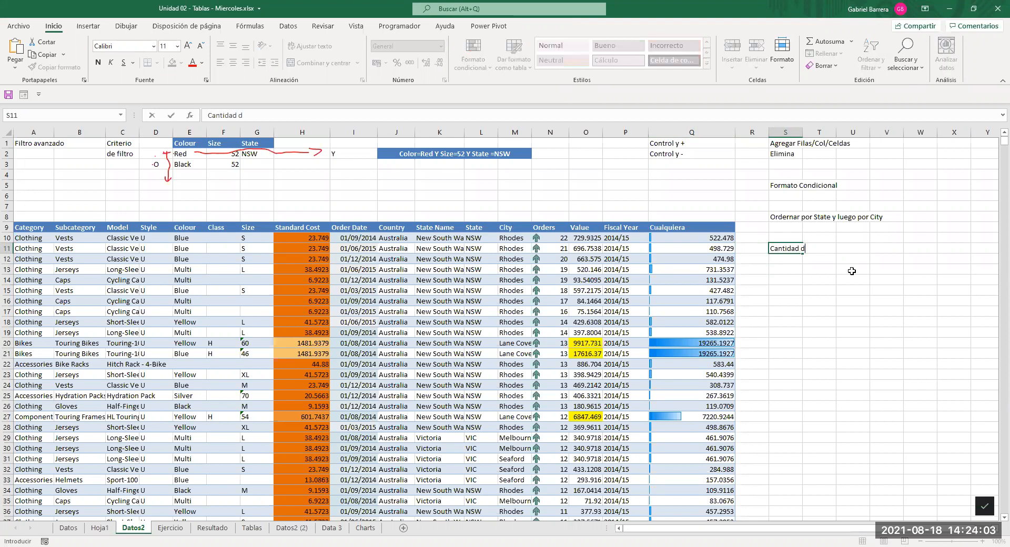
{"action": "type", "text": "e registros"}
{"action": "key", "text": "Return"}
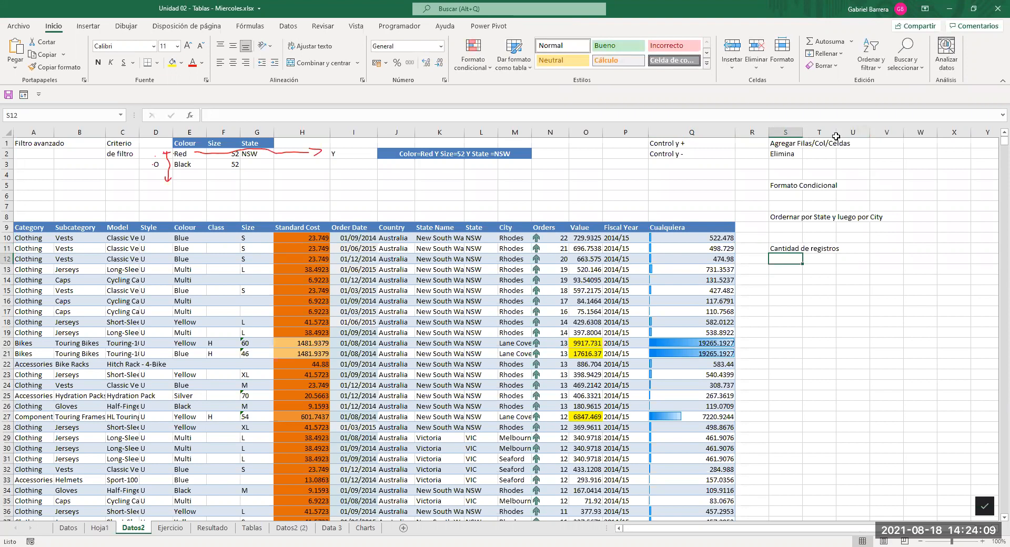
Start a record-count formula in U11 using FILAS with the Pedidos table as its argument.
{"action": "left_click", "coordinate": [792, 247]}
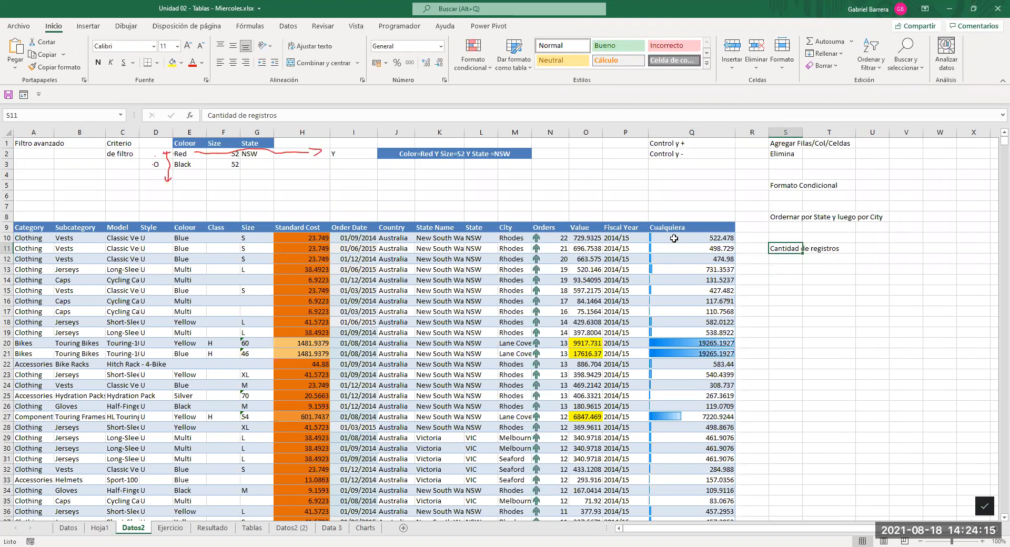
{"action": "left_click", "coordinate": [878, 248]}
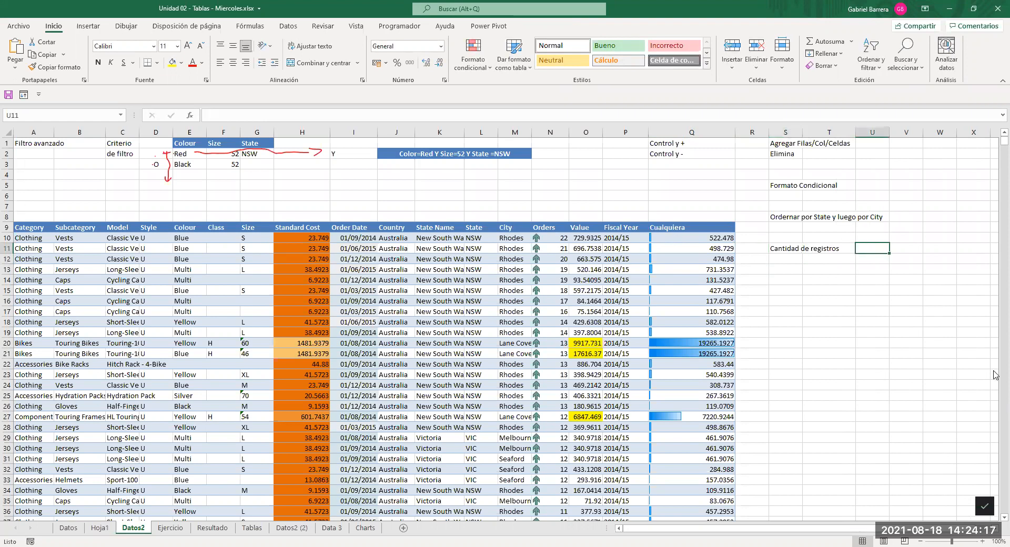
{"action": "type", "text": "="}
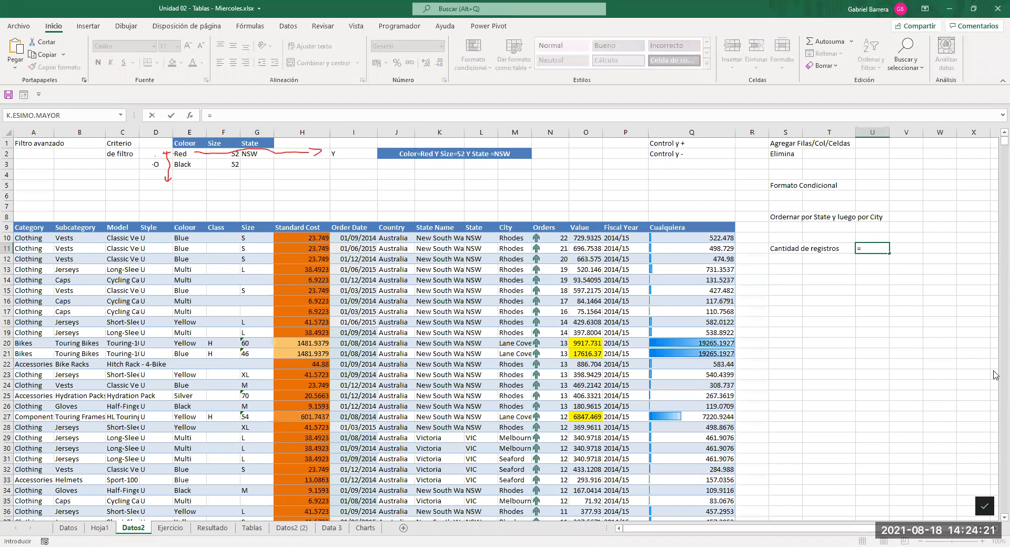
{"action": "type", "text": "FILAS("}
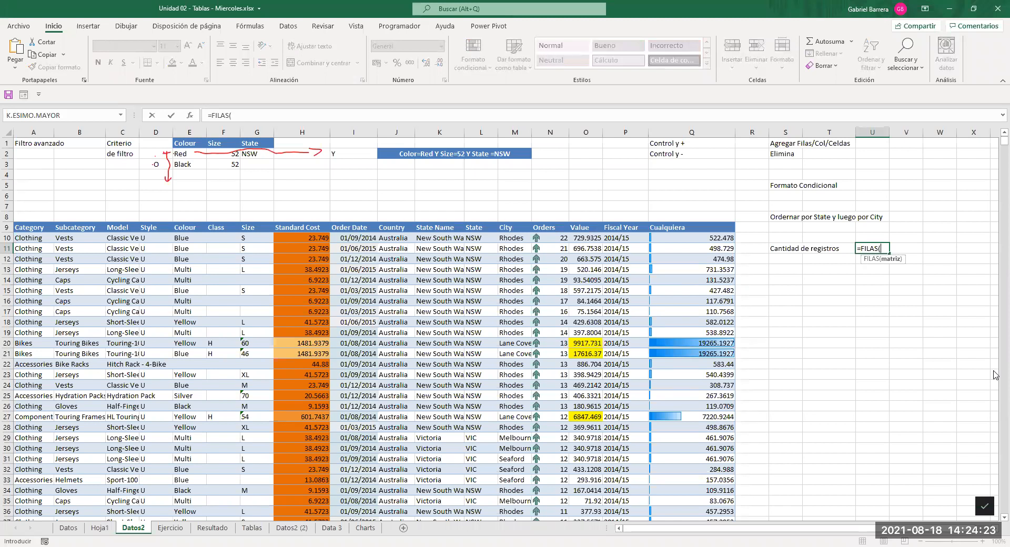
{"action": "type", "text": "Pedid"}
{"action": "key", "text": "Tab"}
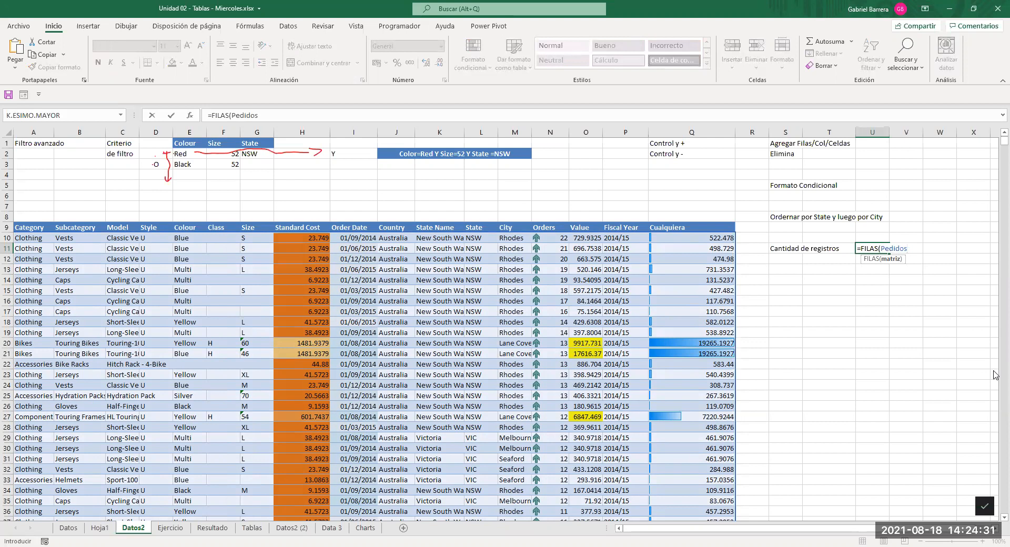
Practise removing the Pedidos table reference from the unfinished FILAS formula and reinserting it from the suggestions.
{"action": "key", "text": "BackSpace"}
{"action": "key", "text": "BackSpace"}
{"action": "key", "text": "BackSpace"}
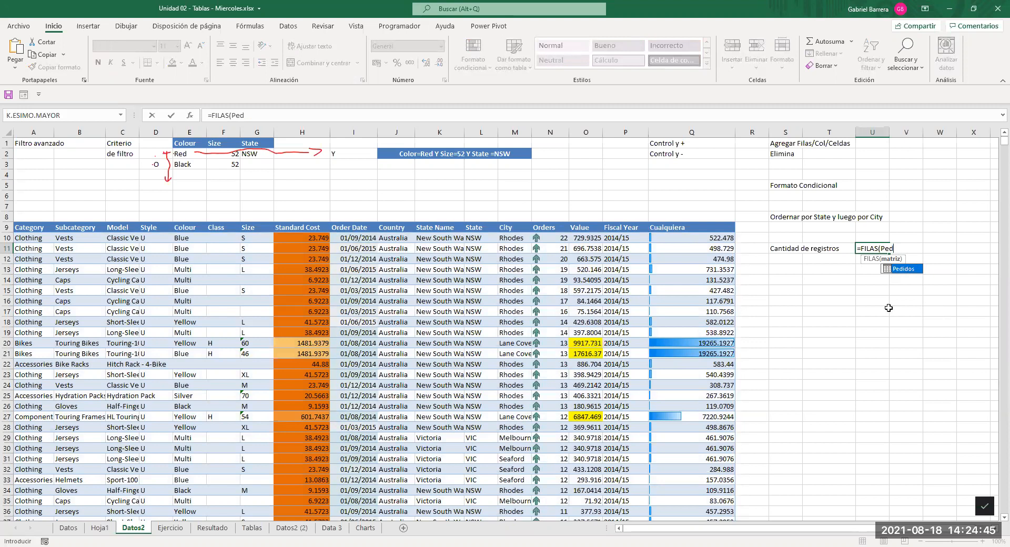
{"action": "key", "text": "Tab"}
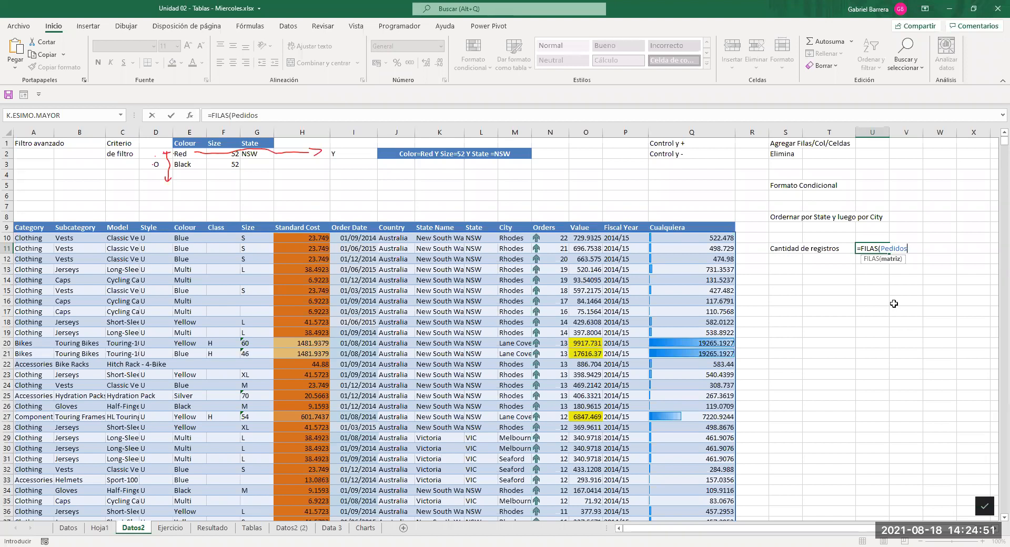
{"action": "key", "text": "BackSpace"}
{"action": "key", "text": "BackSpace"}
{"action": "key", "text": "BackSpace"}
{"action": "key", "text": "BackSpace"}
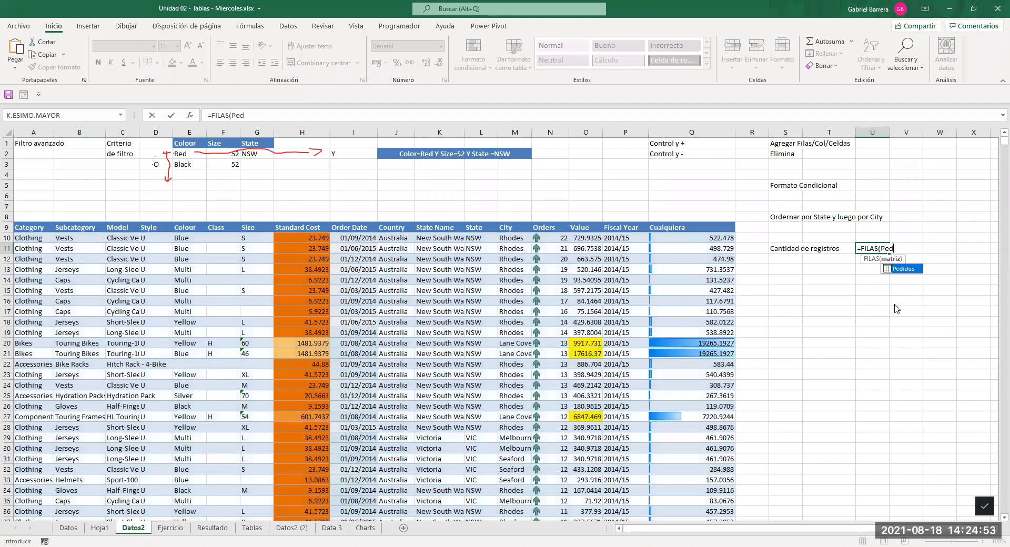
{"action": "key", "text": "BackSpace"}
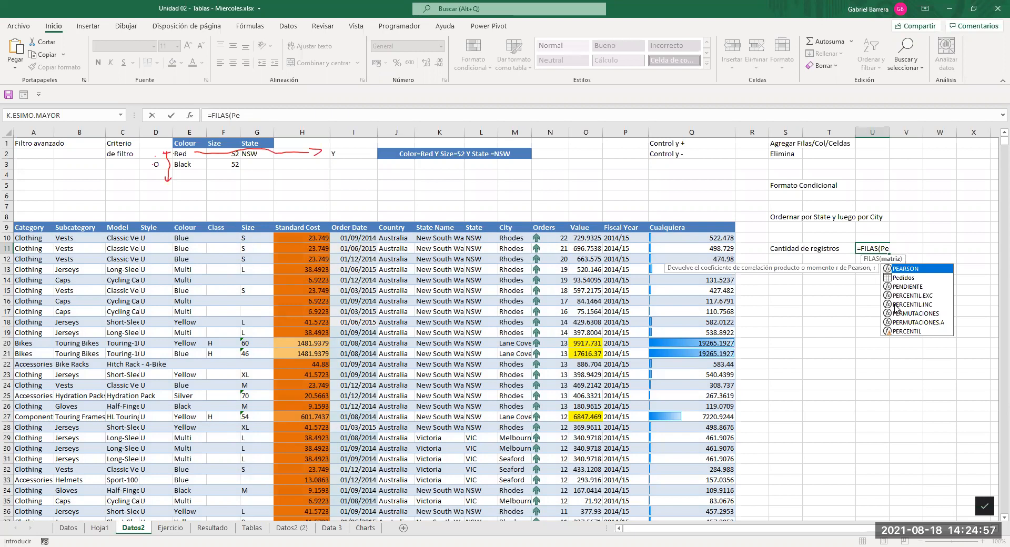
{"action": "double_click", "coordinate": [902, 278]}
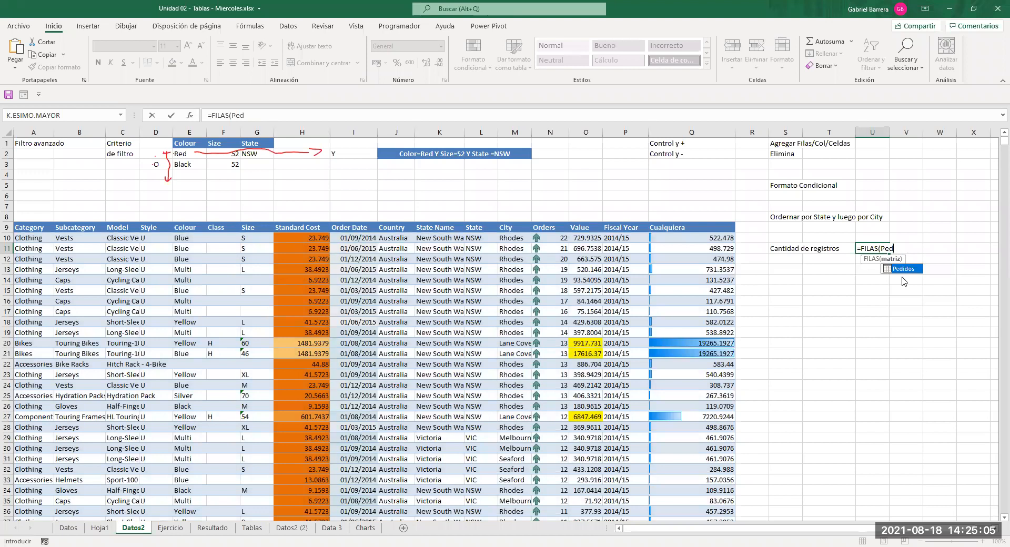
{"action": "key", "text": "BackSpace"}
{"action": "key", "text": "BackSpace"}
{"action": "key", "text": "BackSpace"}
{"action": "key", "text": "BackSpace"}
{"action": "key", "text": "BackSpace"}
{"action": "key", "text": "BackSpace"}
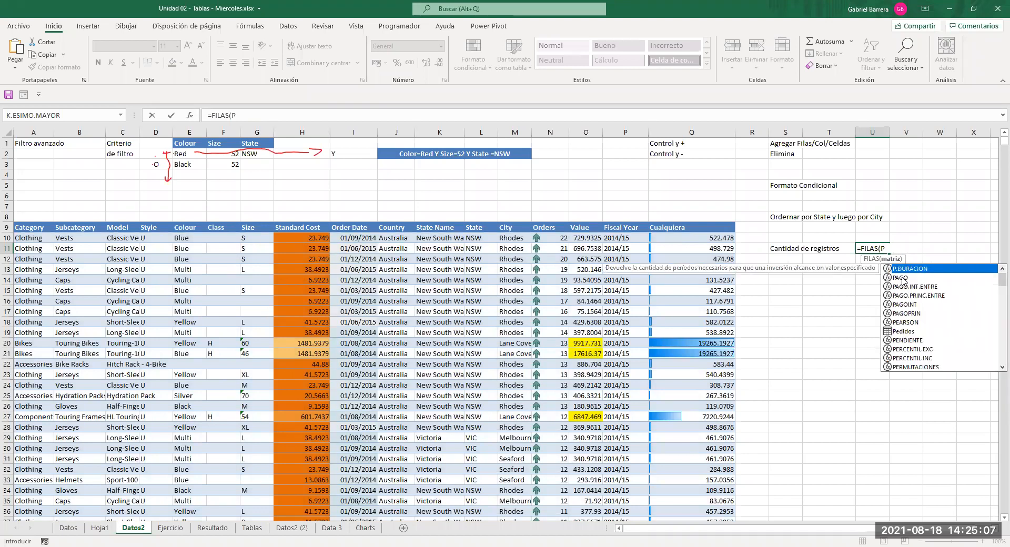
{"action": "type", "text": "e"}
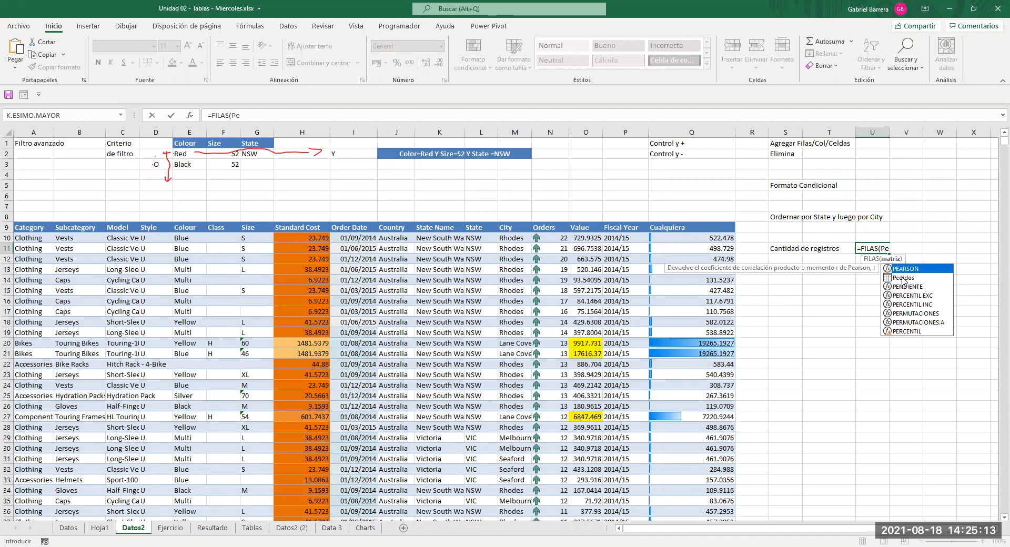
{"action": "left_click", "coordinate": [903, 278]}
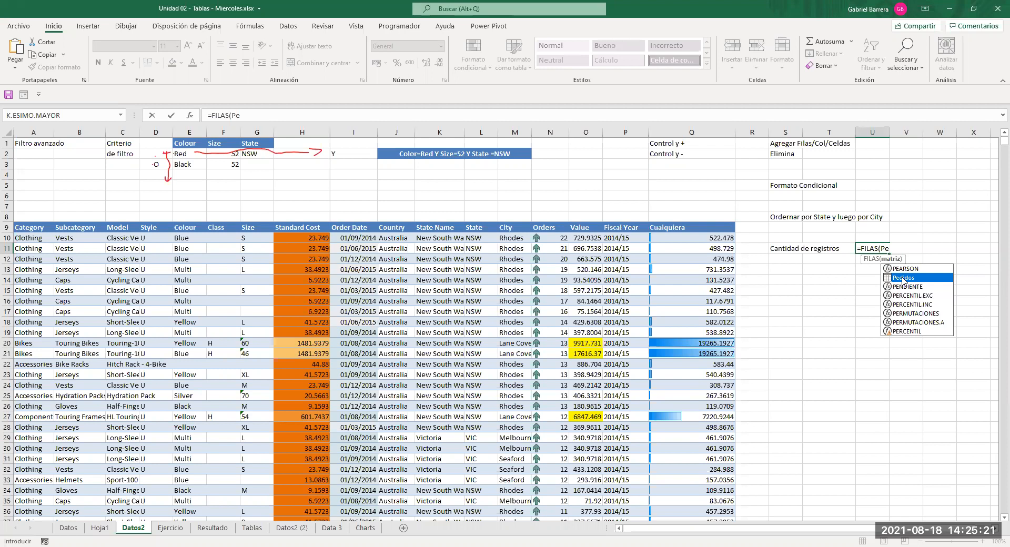
{"action": "double_click", "coordinate": [902, 279]}
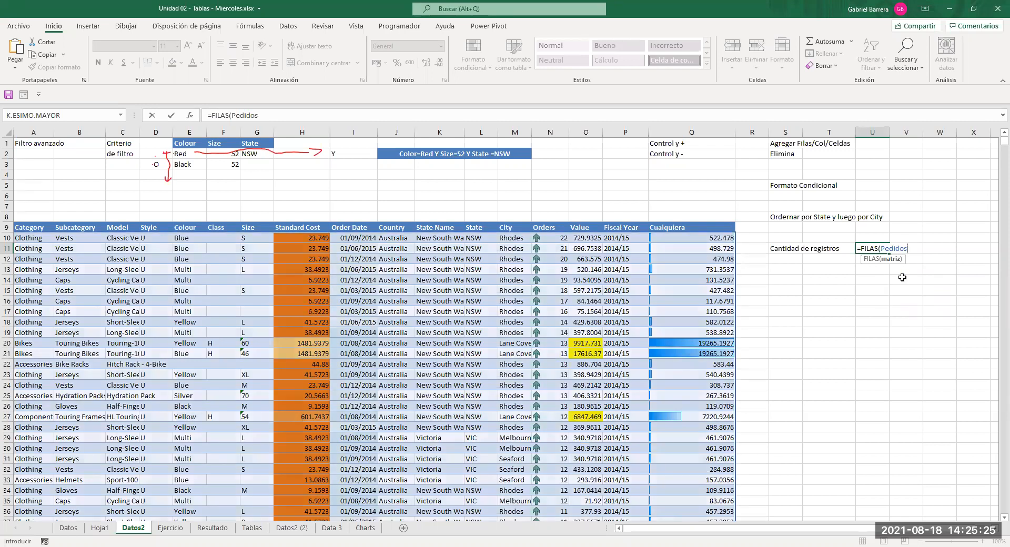
Complete =FILAS(Pedidos) in U11 and display its formula text in V11 with FORMULATEXTO on U11.
{"action": "type", "text": ")"}
{"action": "key", "text": "Return"}
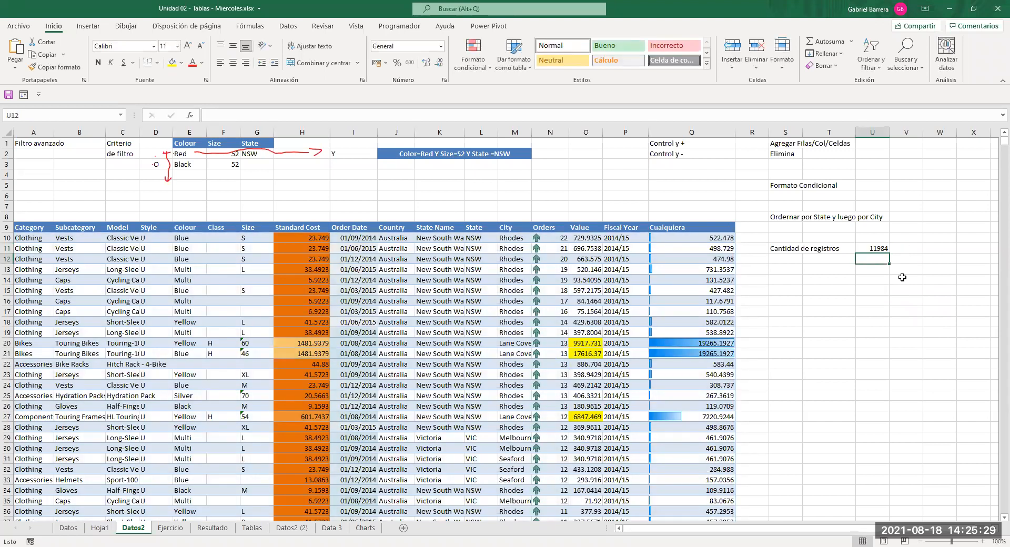
{"action": "key", "text": "Up"}
{"action": "key", "text": "Right"}
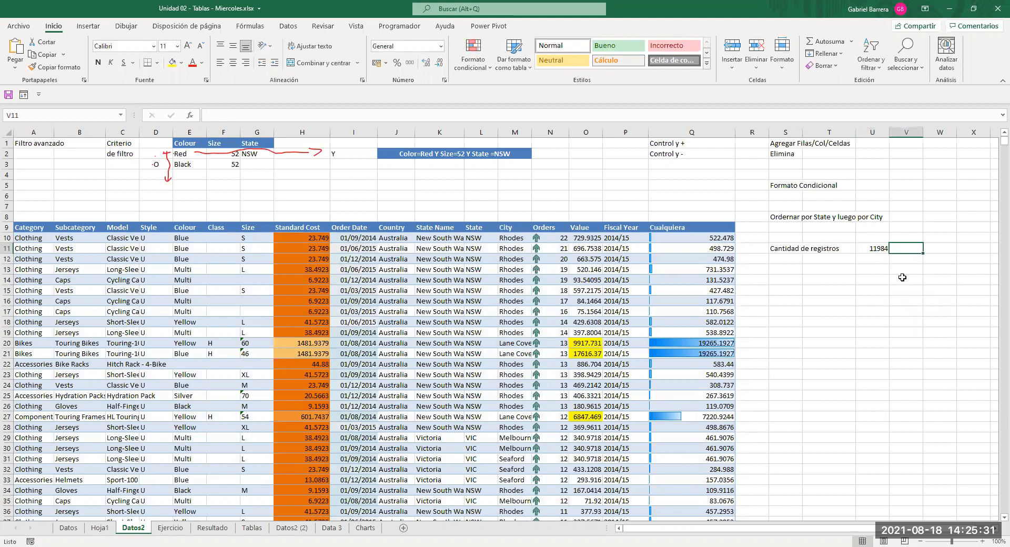
{"action": "type", "text": ")"}
{"action": "key", "text": "BackSpace"}
{"action": "type", "text": "="}
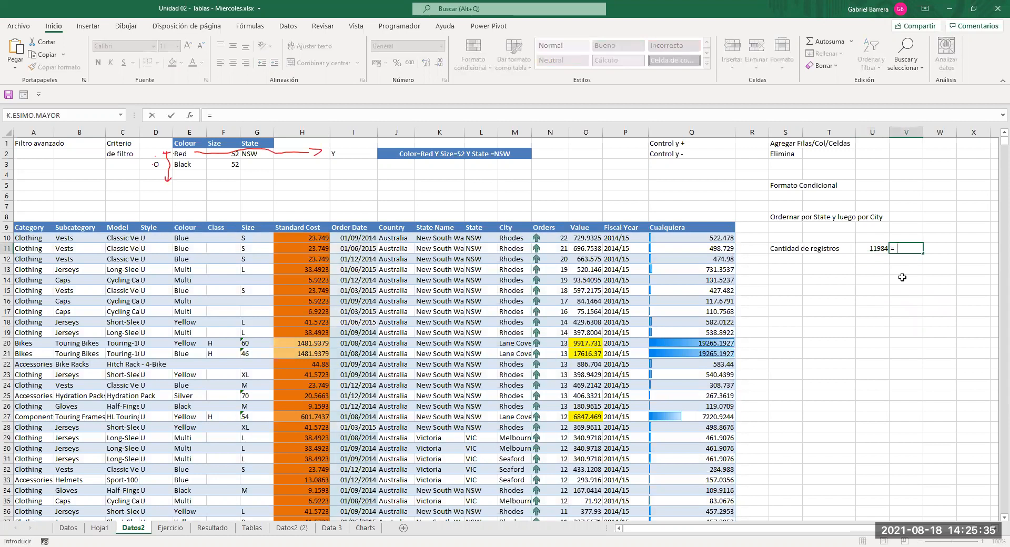
{"action": "type", "text": "FORMULATEXTO("}
{"action": "left_click", "coordinate": [882, 248]}
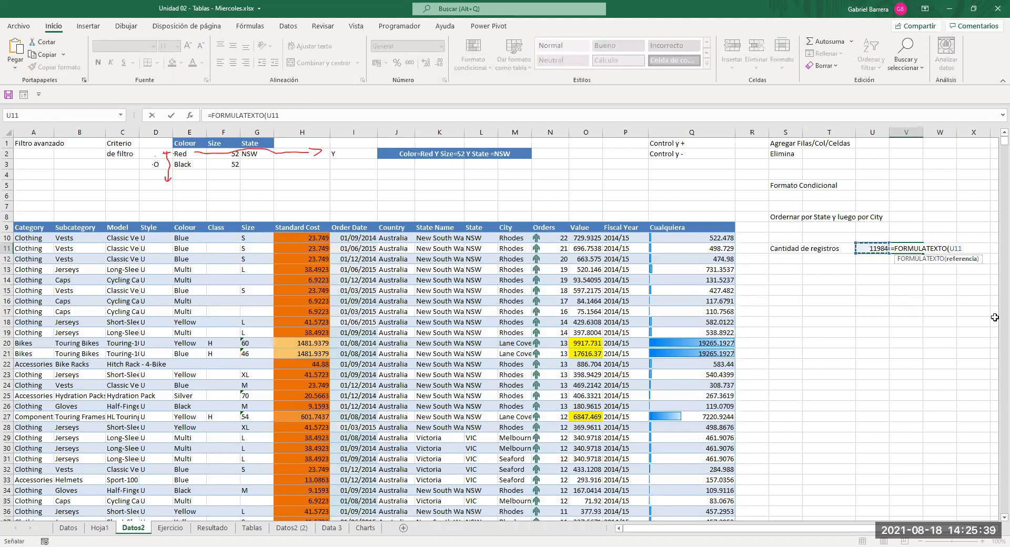
{"action": "key", "text": "Return"}
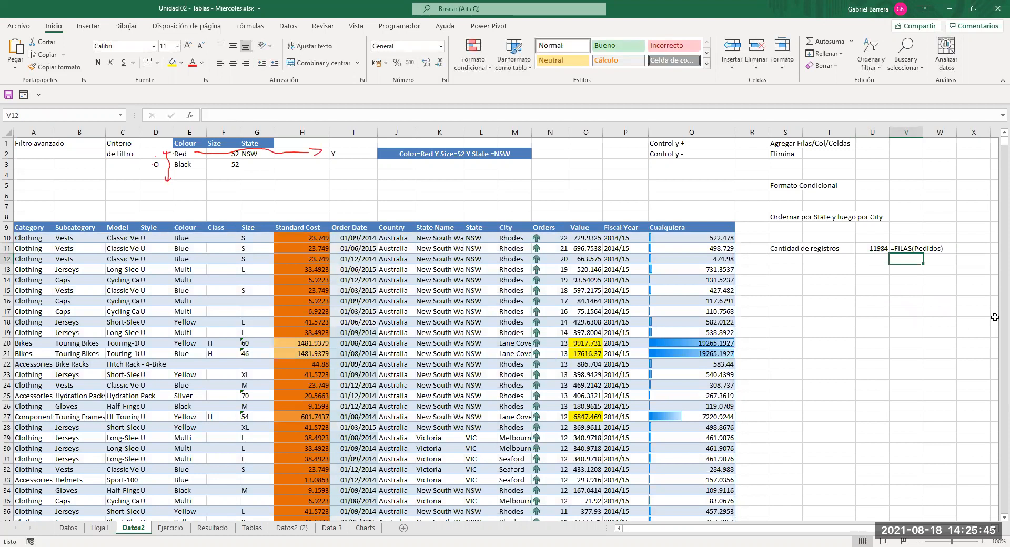
Enter the label "Cantidad de columnas" in cell S12.
{"action": "key", "text": "Left"}
{"action": "key", "text": "Left"}
{"action": "key", "text": "Left"}
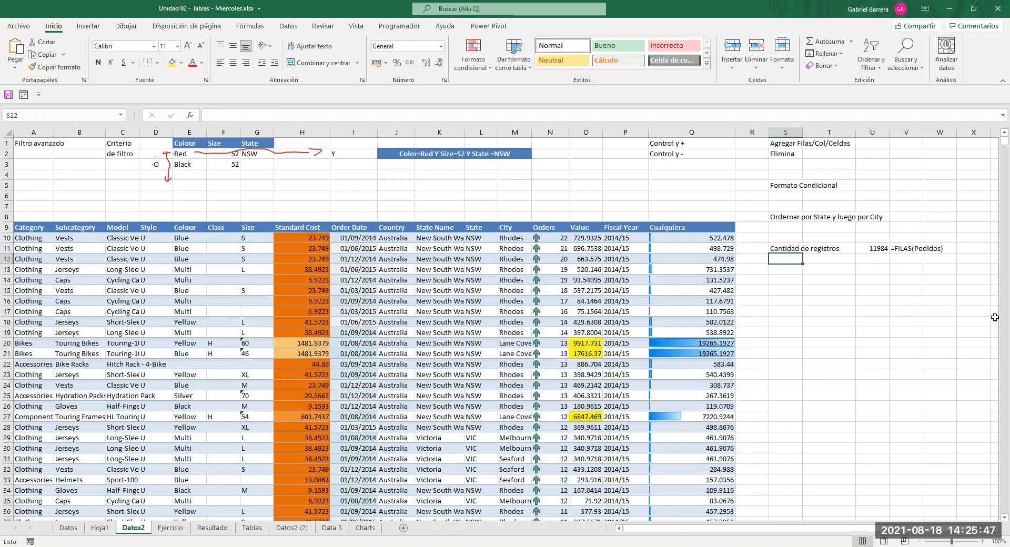
{"action": "type", "text": "C"}
{"action": "type", "text": "antidad de colum"}
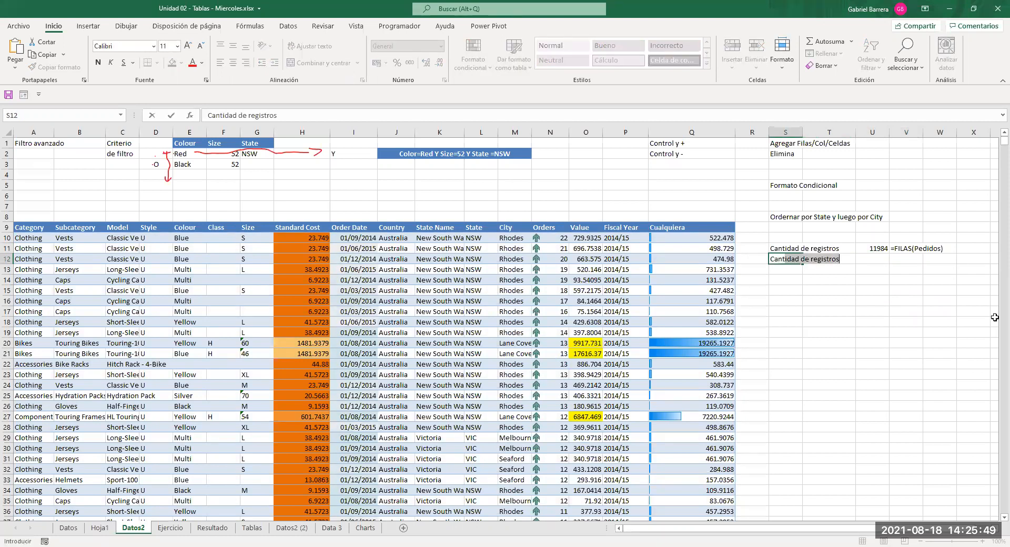
{"action": "type", "text": "nas"}
{"action": "key", "text": "Tab"}
Count the table's columns in U12 with the formula =COLUMNAS(Pedidos).
{"action": "key", "text": "Right"}
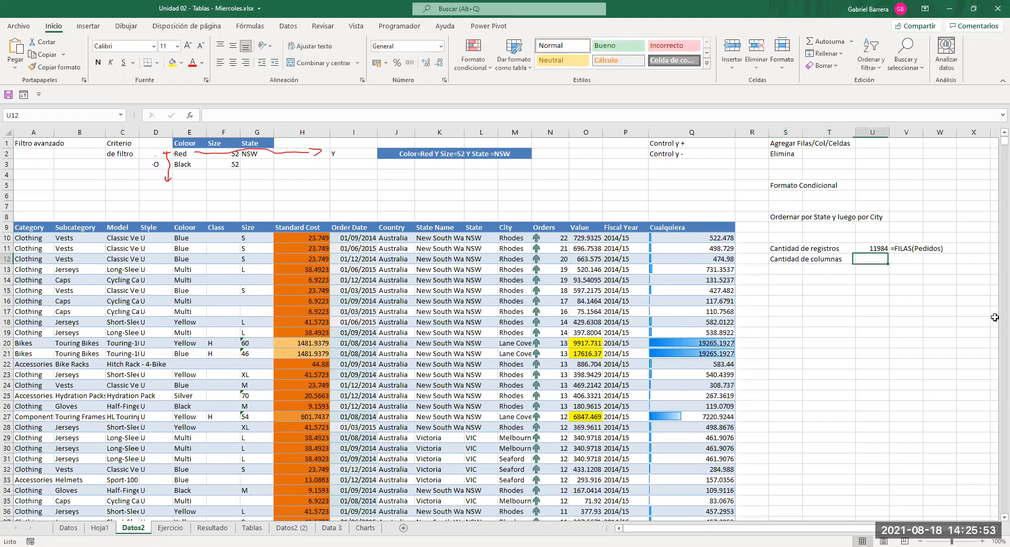
{"action": "type", "text": "="}
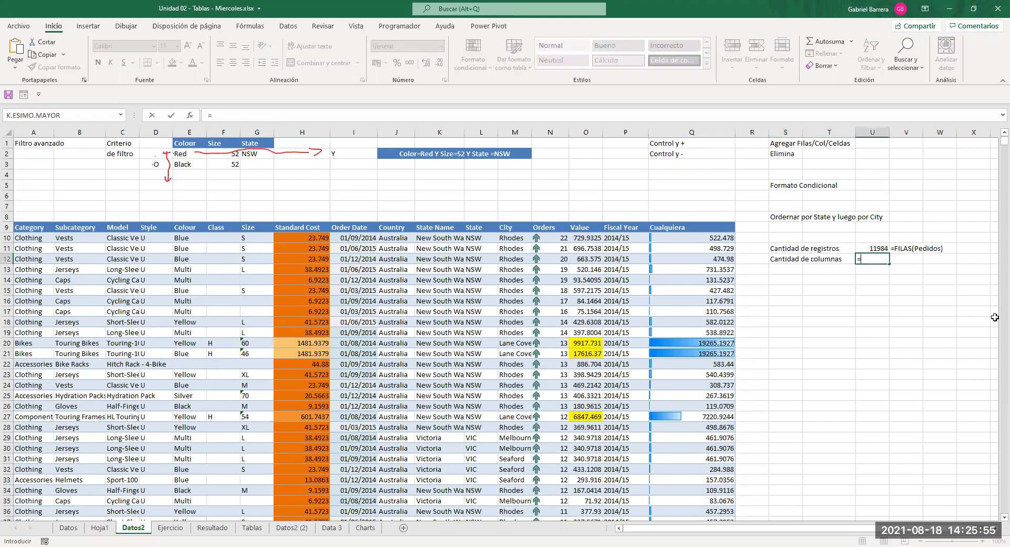
{"action": "type", "text": "Columnas"}
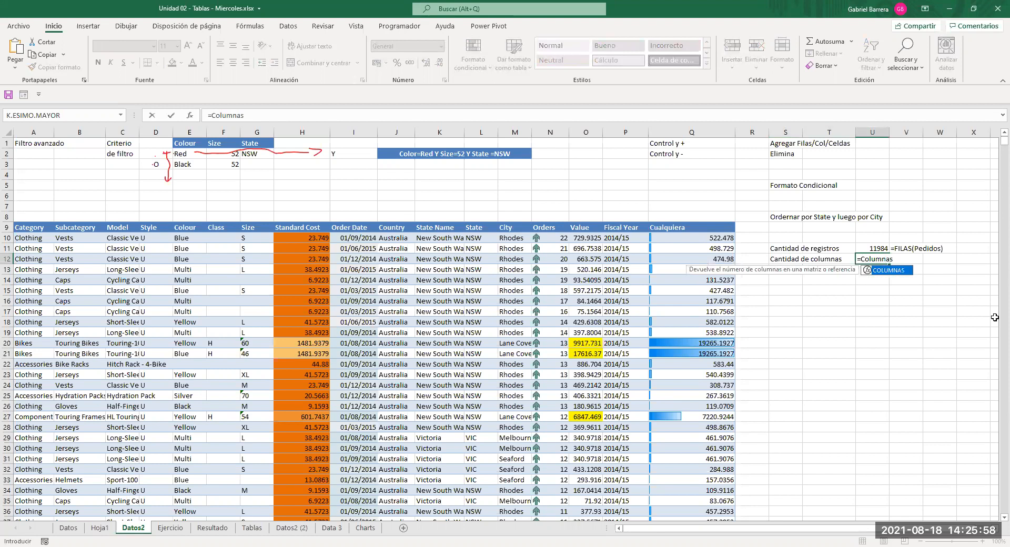
{"action": "key", "text": "Tab"}
{"action": "type", "text": "p"}
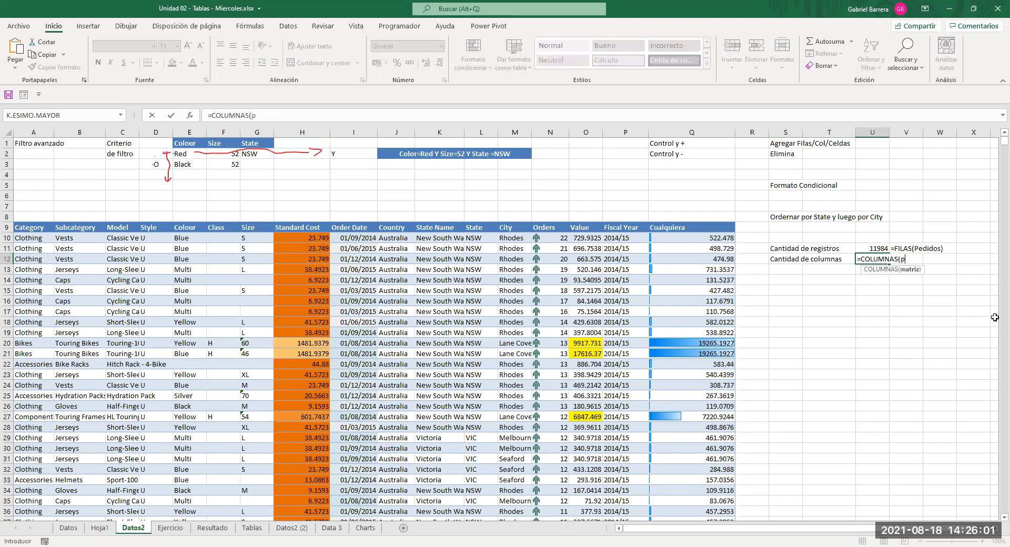
{"action": "type", "text": "ed"}
{"action": "key", "text": "Tab"}
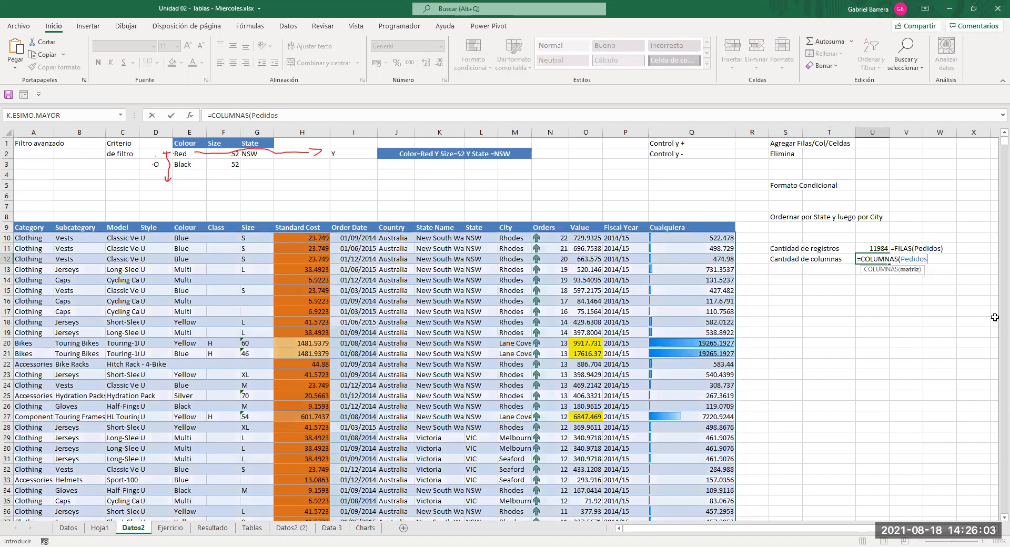
{"action": "type", "text": ")"}
{"action": "key", "text": "Return"}
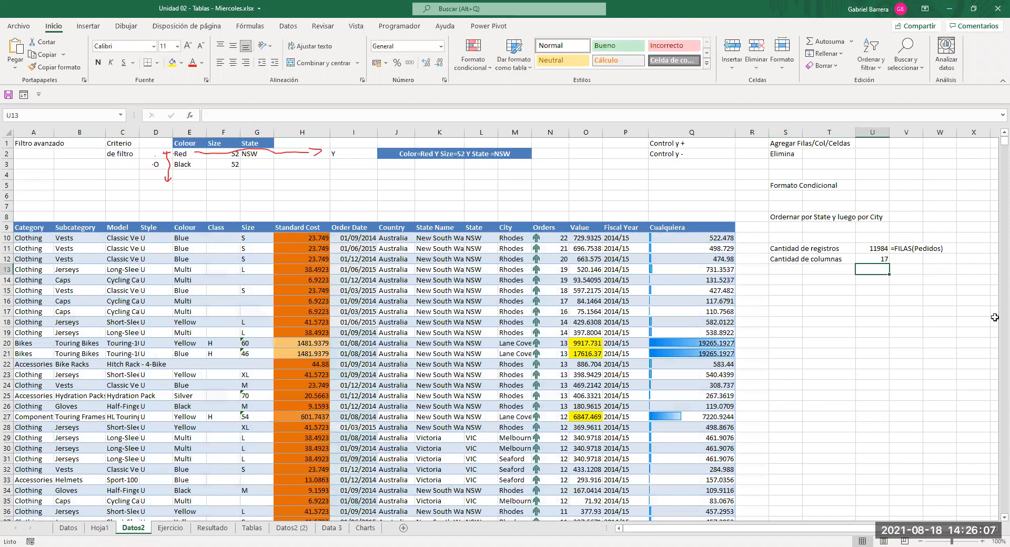
Copy the FORMULATEXTO formula from V11 to V12 to display the text of the column-count formula.
{"action": "key", "text": "Up"}
{"action": "key", "text": "Up"}
{"action": "key", "text": "Right"}
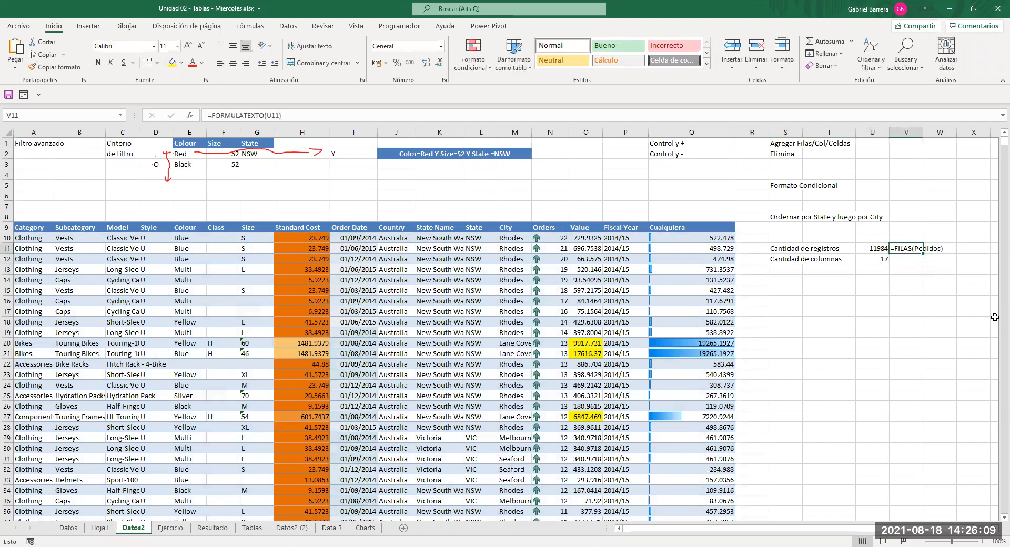
{"action": "key", "text": "ctrl+c"}
{"action": "key", "text": "Down"}
{"action": "key", "text": "ctrl+v"}
{"action": "key", "text": "Down"}
{"action": "key", "text": "Escape"}
{"action": "key", "text": "Down"}
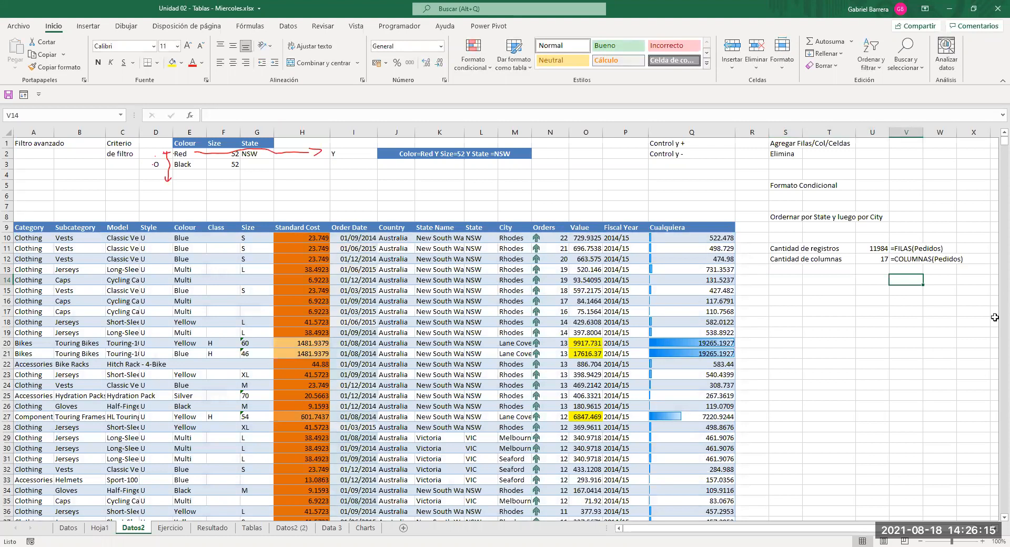
Enter the label "Promedio de value" in S14 and move to U14.
{"action": "left_click", "coordinate": [788, 280]}
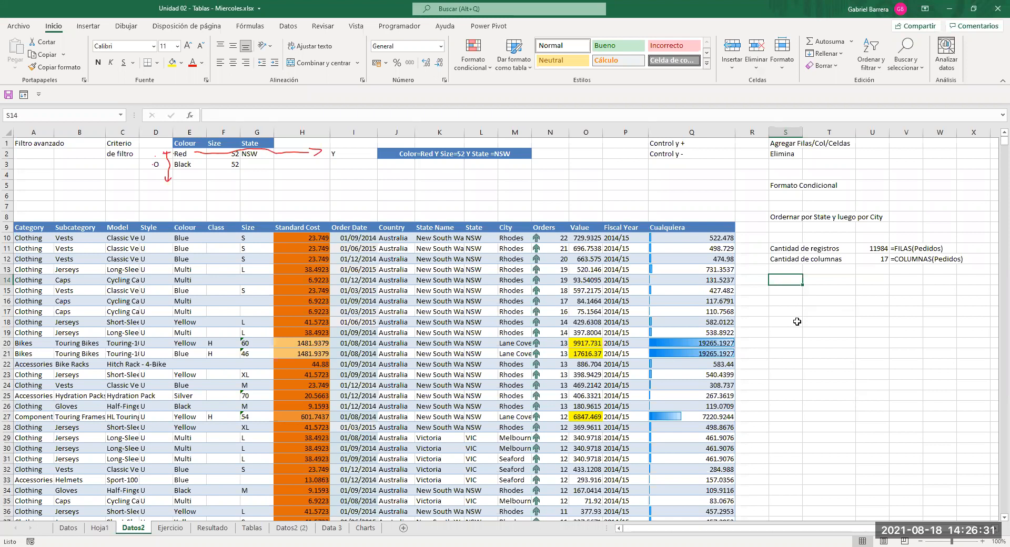
{"action": "type", "text": "Promedio de value"}
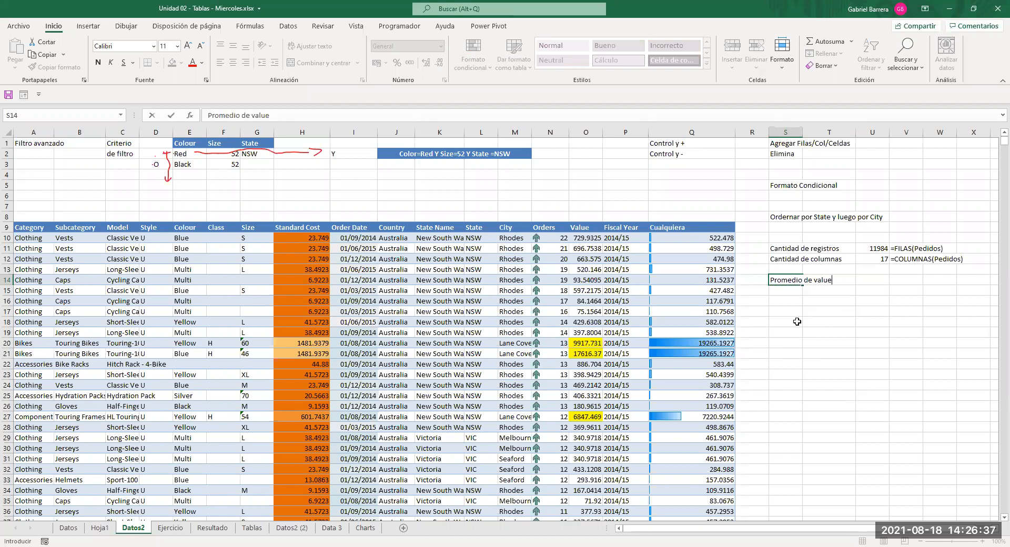
{"action": "key", "text": "Tab"}
{"action": "key", "text": "Tab"}
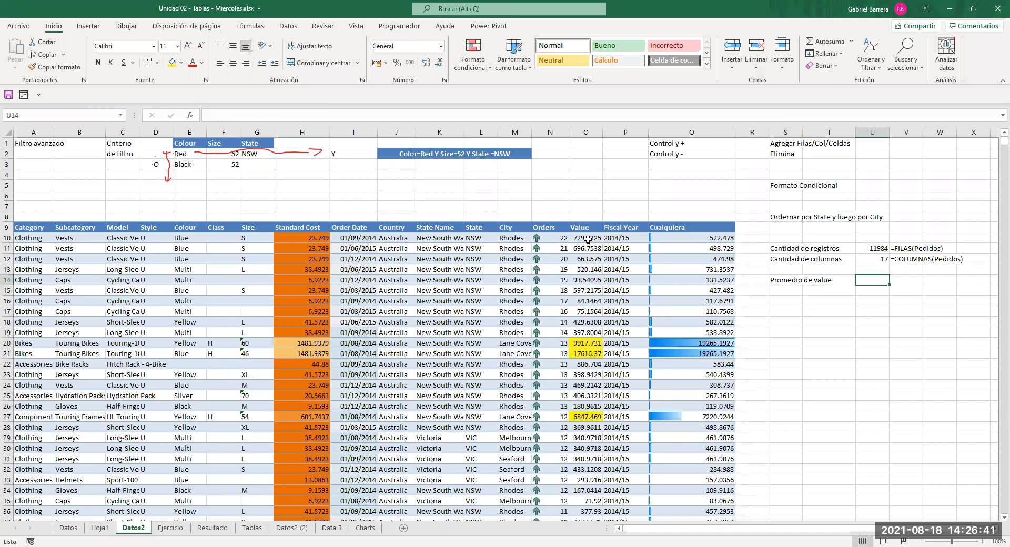
Select all the data in the Value column of the table, starting at O10.
{"action": "left_click", "coordinate": [579, 224]}
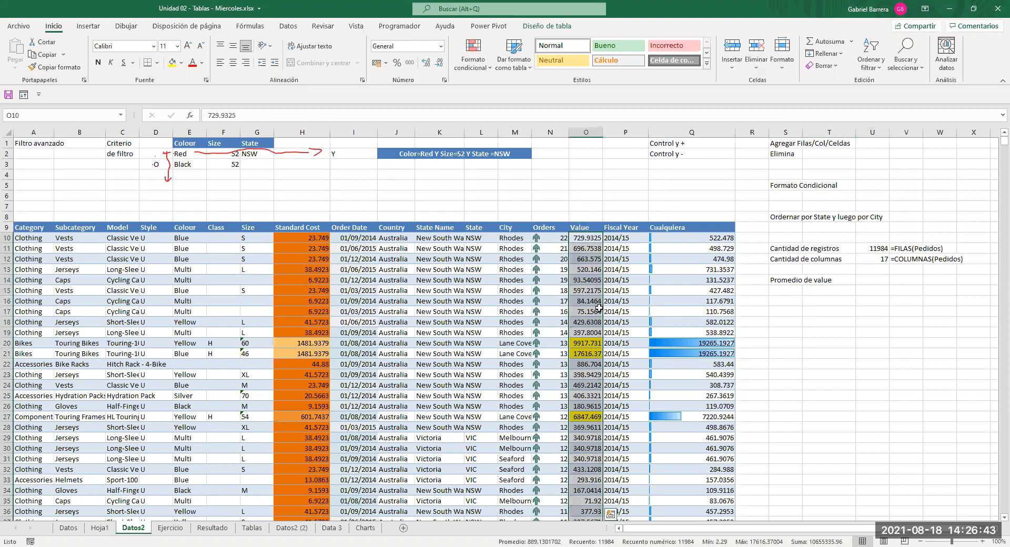
{"action": "left_click", "coordinate": [582, 224]}
{"action": "left_click", "coordinate": [582, 238]}
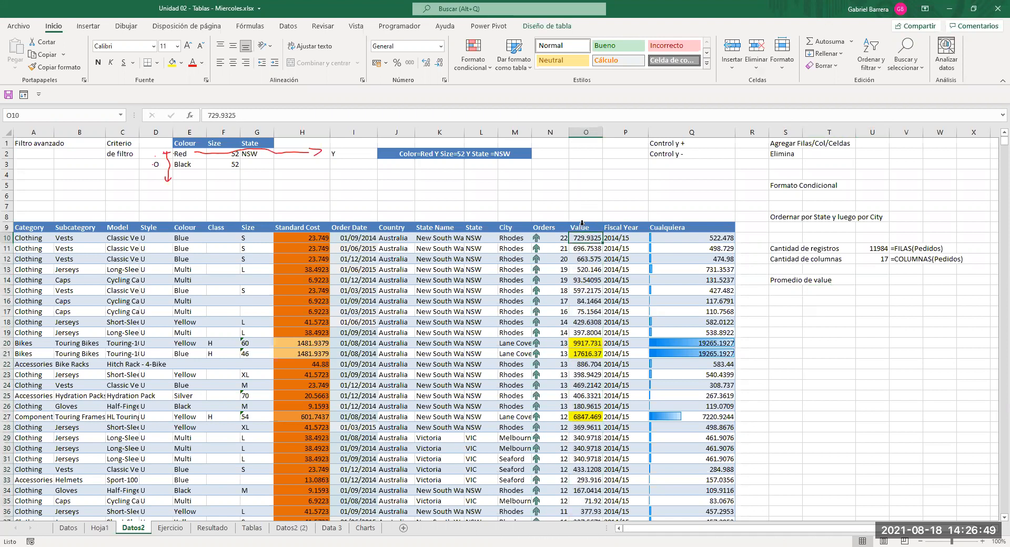
{"action": "left_click", "coordinate": [582, 223]}
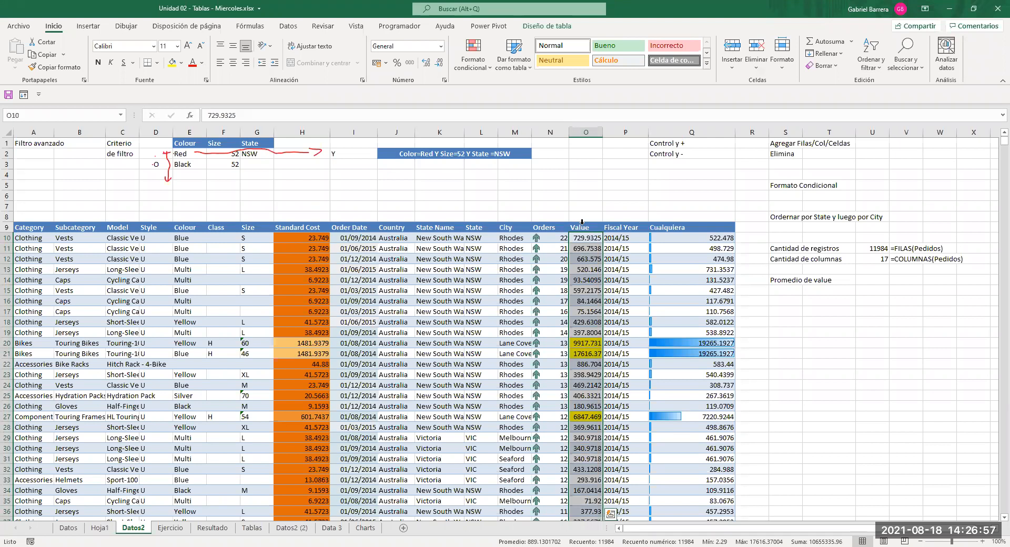
Calculate the average of the table's Value column in U14 with the formula =PROMEDIO(Pedidos[Value]).
{"action": "left_click", "coordinate": [865, 280]}
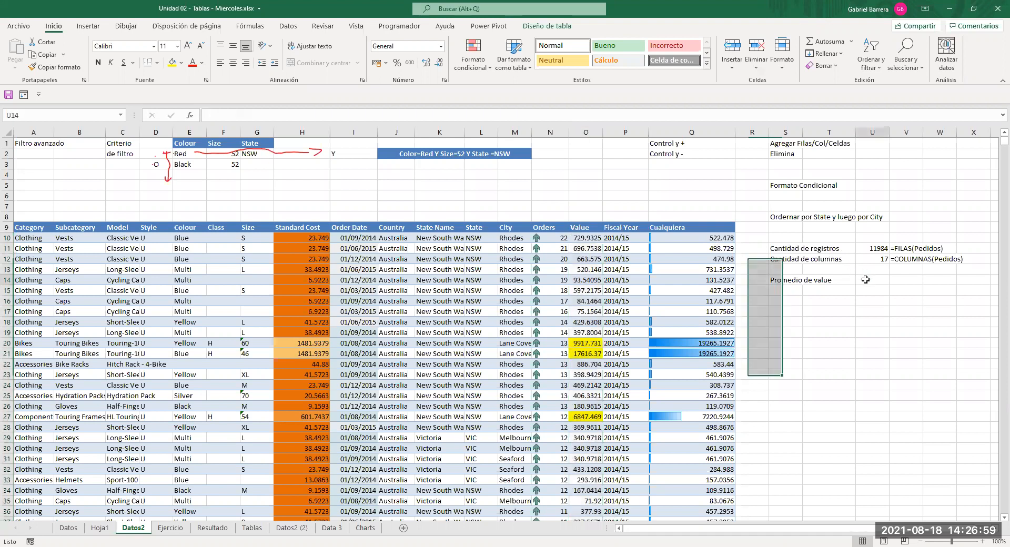
{"action": "type", "text": "="}
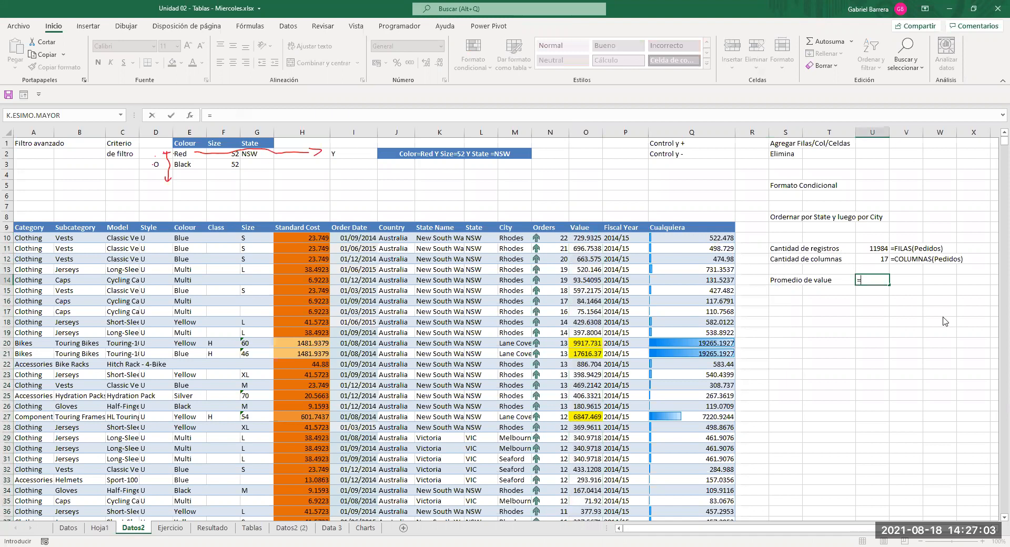
{"action": "type", "text": "PROMEDIO("}
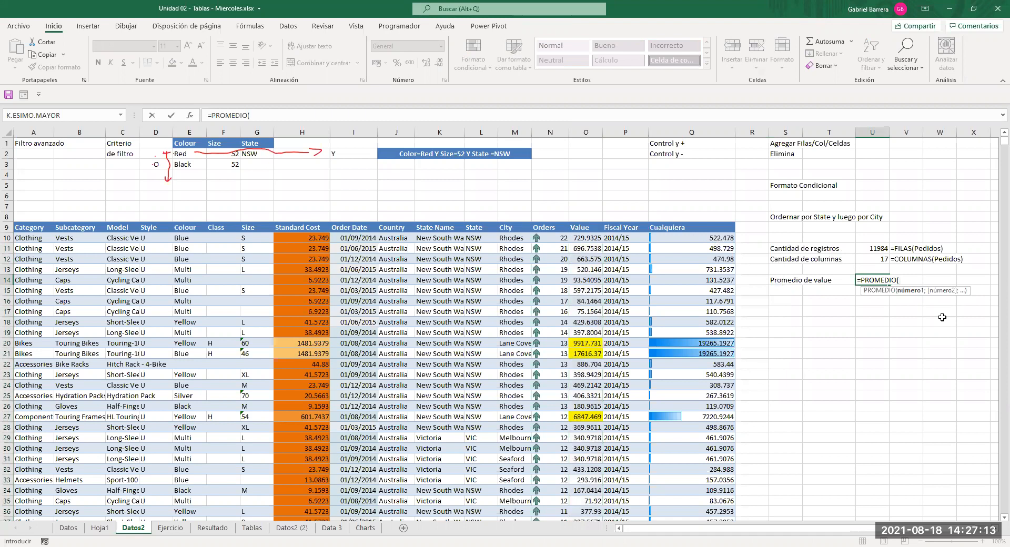
{"action": "type", "text": "pedi"}
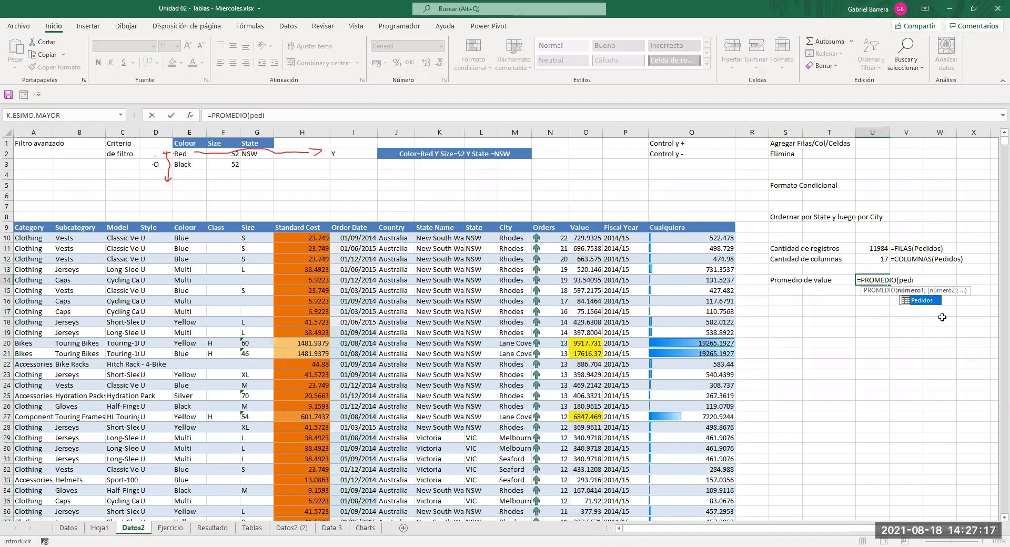
{"action": "key", "text": "Tab"}
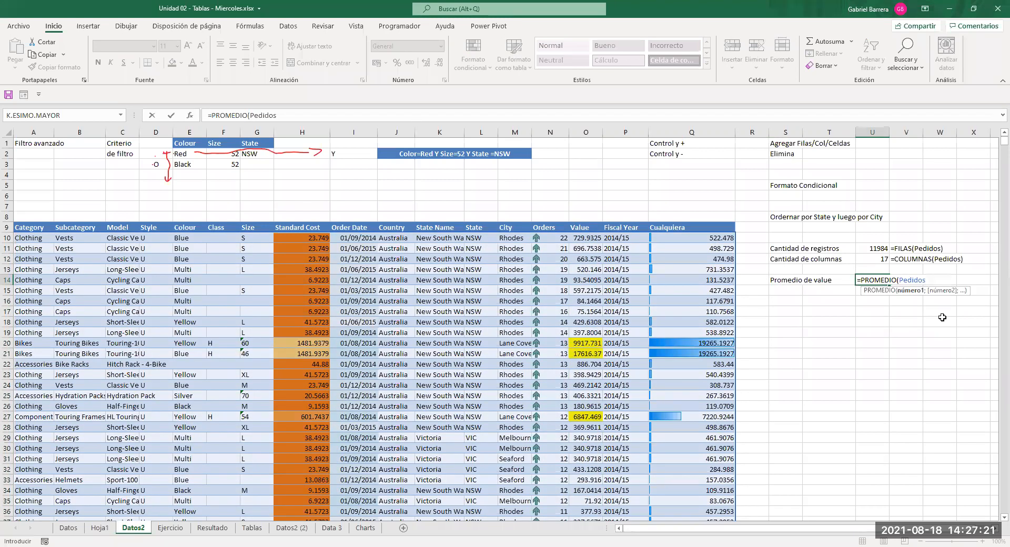
{"action": "type", "text": "`"}
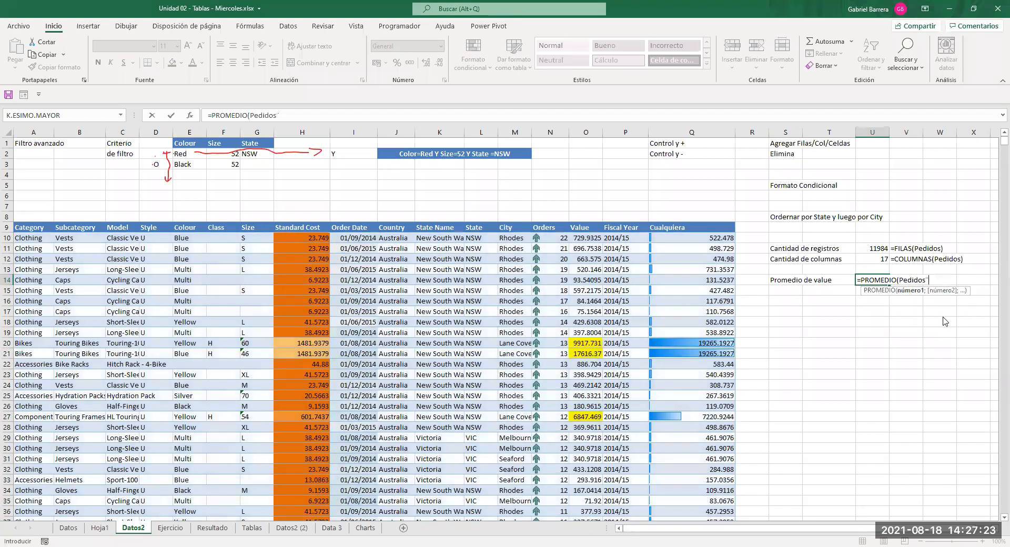
{"action": "type", "text": "["}
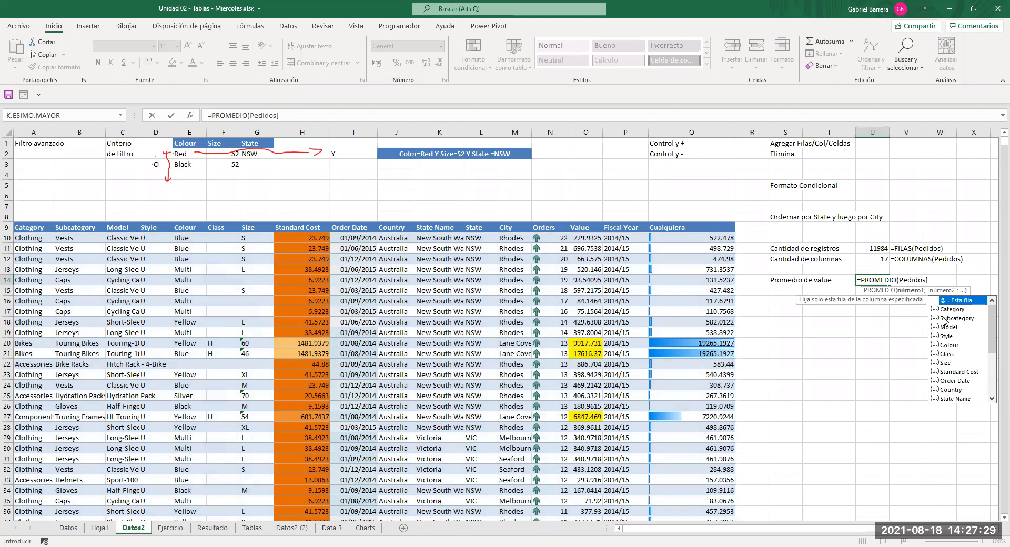
{"action": "key", "text": "Down"}
{"action": "key", "text": "Down"}
{"action": "key", "text": "Down"}
{"action": "key", "text": "Down"}
{"action": "key", "text": "Down"}
{"action": "key", "text": "Down"}
{"action": "key", "text": "Down"}
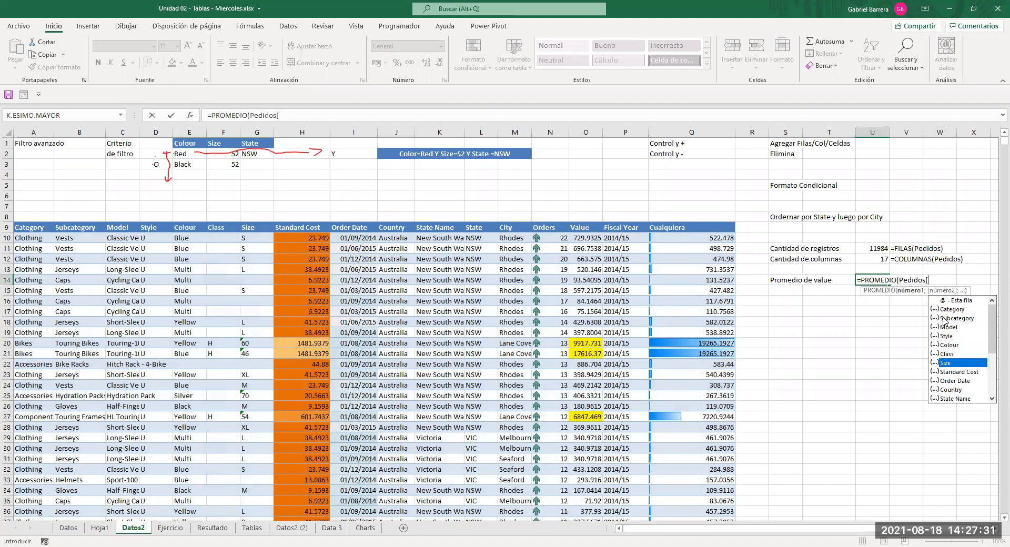
{"action": "key", "text": "Down"}
{"action": "key", "text": "Down"}
{"action": "key", "text": "Down"}
{"action": "key", "text": "Down"}
{"action": "key", "text": "Down"}
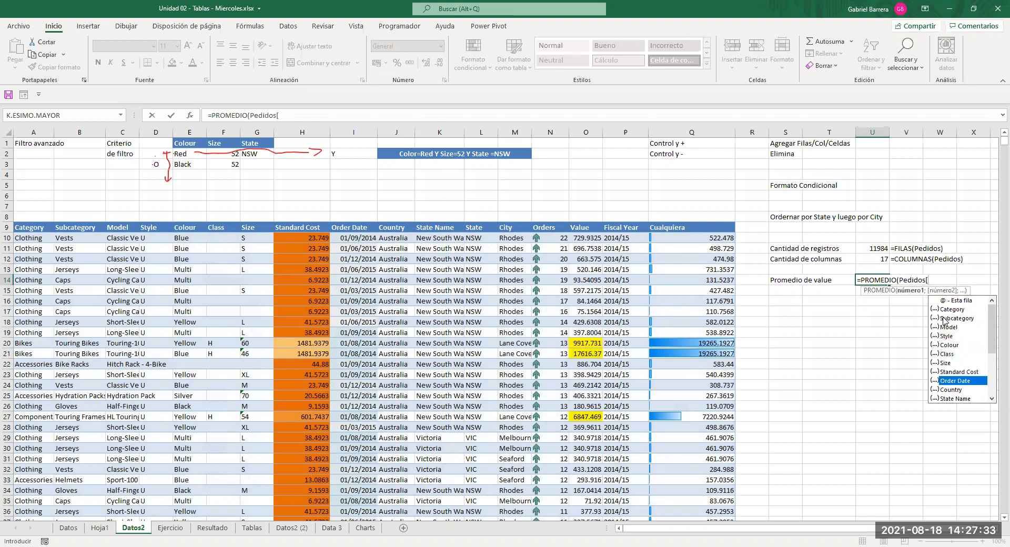
{"action": "key", "text": "Down"}
{"action": "key", "text": "Down"}
{"action": "key", "text": "Down"}
{"action": "key", "text": "Down"}
{"action": "key", "text": "Down"}
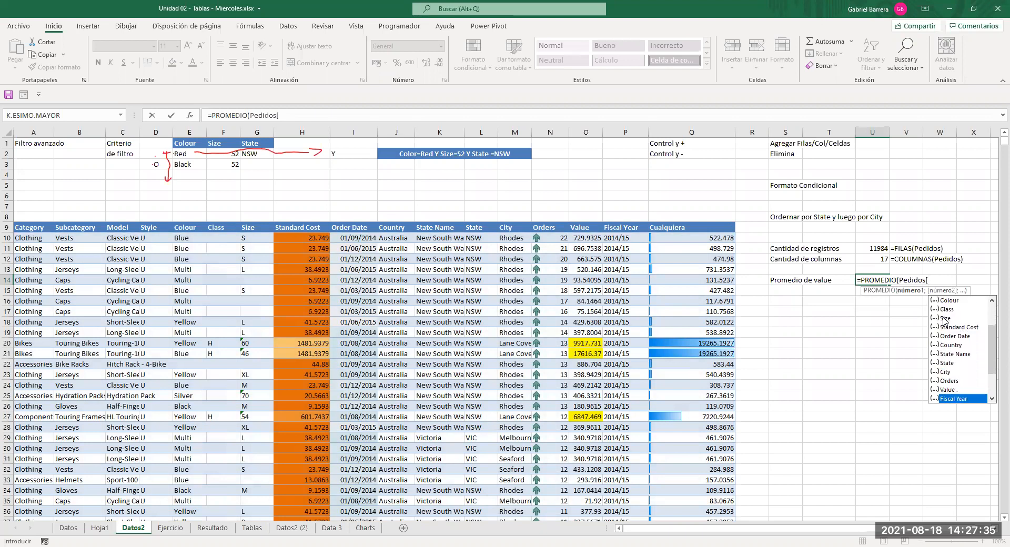
{"action": "key", "text": "Down"}
{"action": "key", "text": "Up"}
{"action": "key", "text": "Up"}
{"action": "key", "text": "Up"}
{"action": "key", "text": "Up"}
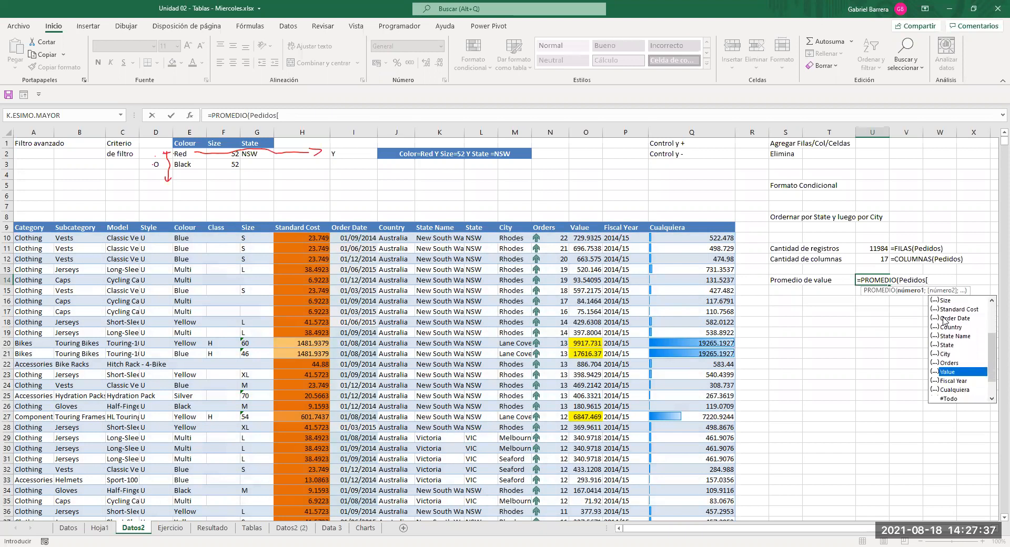
{"action": "key", "text": "Down"}
{"action": "key", "text": "Tab"}
{"action": "type", "text": "])"}
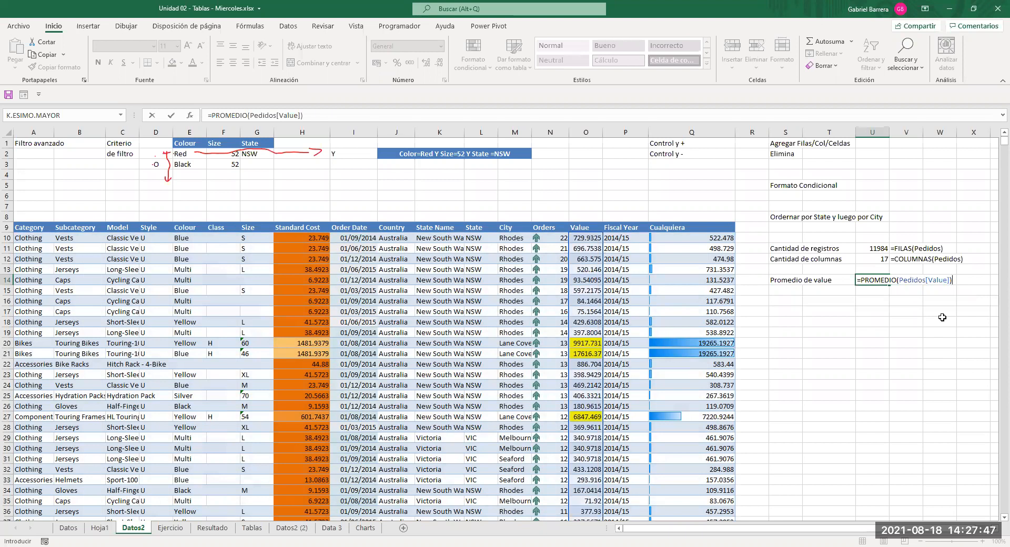
{"action": "key", "text": "Return"}
Copy the FORMULATEXTO formula from V12 to V14 to display the text of the average formula.
{"action": "key", "text": "Up"}
{"action": "key", "text": "Up"}
{"action": "key", "text": "Right"}
{"action": "key", "text": "Right"}
{"action": "key", "text": "Up"}
{"action": "key", "text": "Left"}
{"action": "key", "text": "ctrl+c"}
{"action": "key", "text": "Down"}
{"action": "key", "text": "Down"}
{"action": "key", "text": "ctrl+v"}
{"action": "key", "text": "Return"}
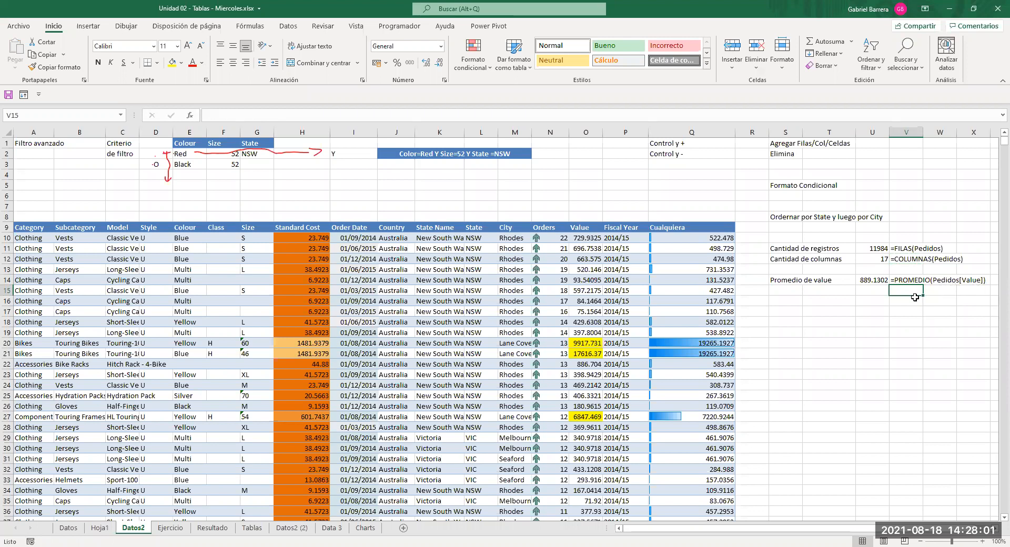
Calculate the same average in U15 with a plain range reference, using =PROMEDIO(O10:O11994).
{"action": "key", "text": "Left"}
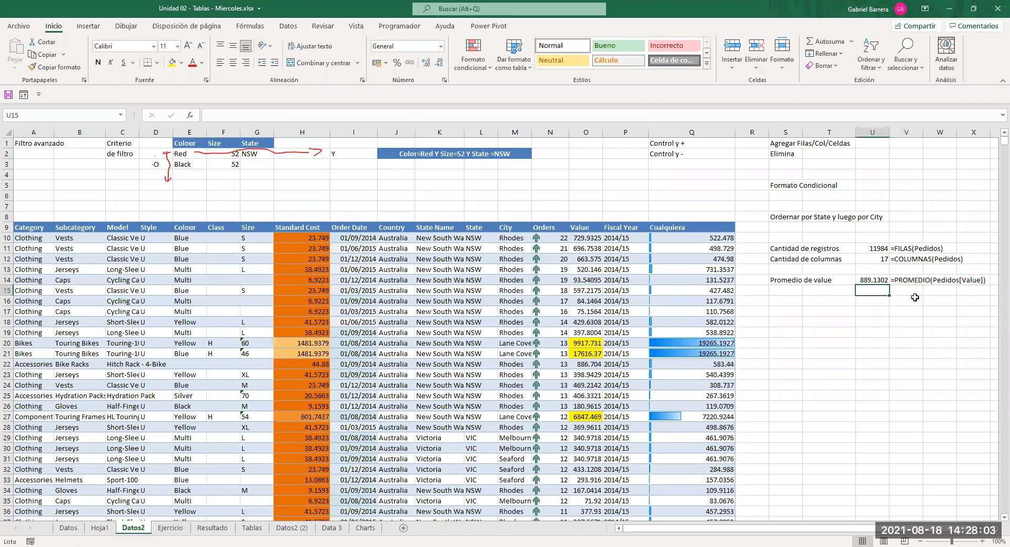
{"action": "type", "text": "="}
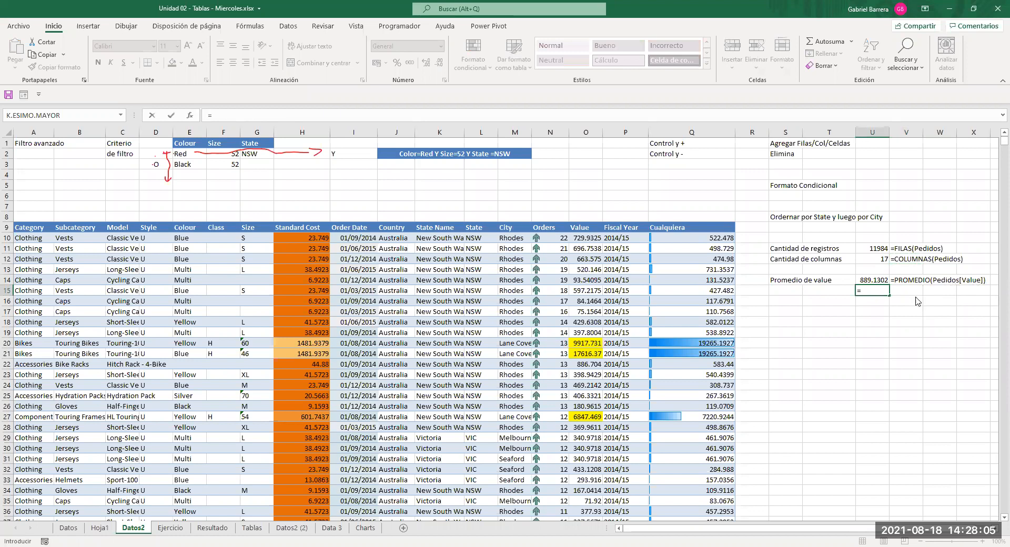
{"action": "type", "text": "prom"}
{"action": "key", "text": "Tab"}
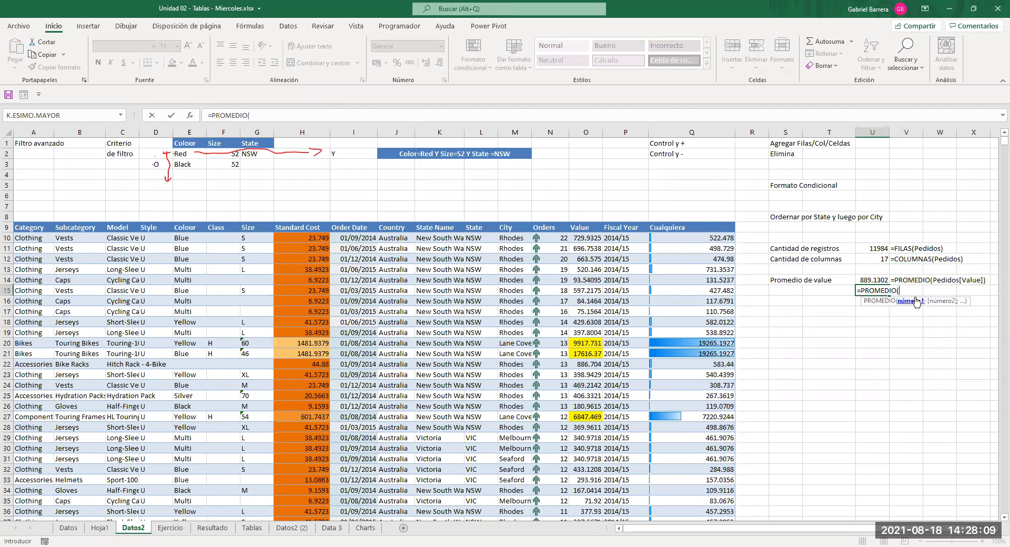
{"action": "type", "text": "o"}
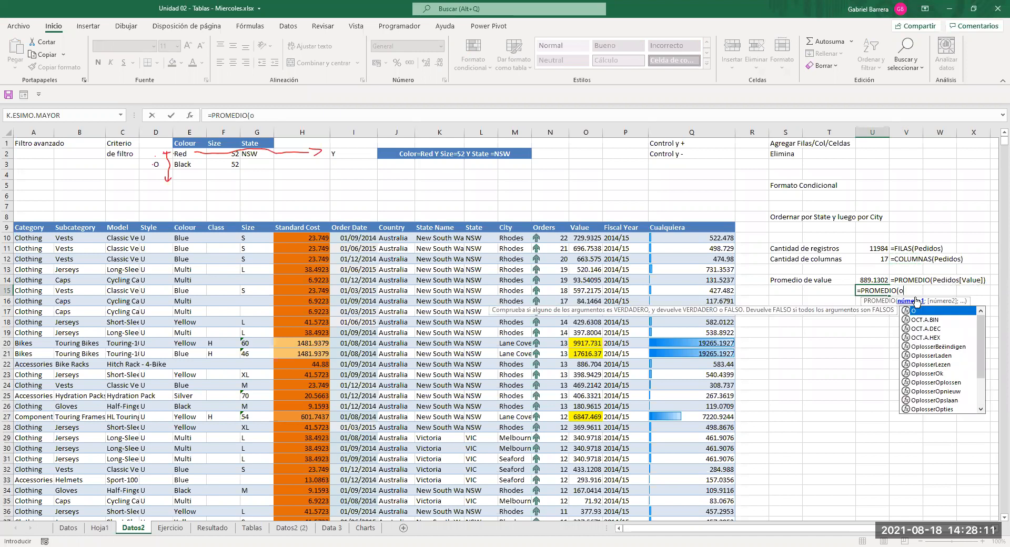
{"action": "type", "text": "10:o"}
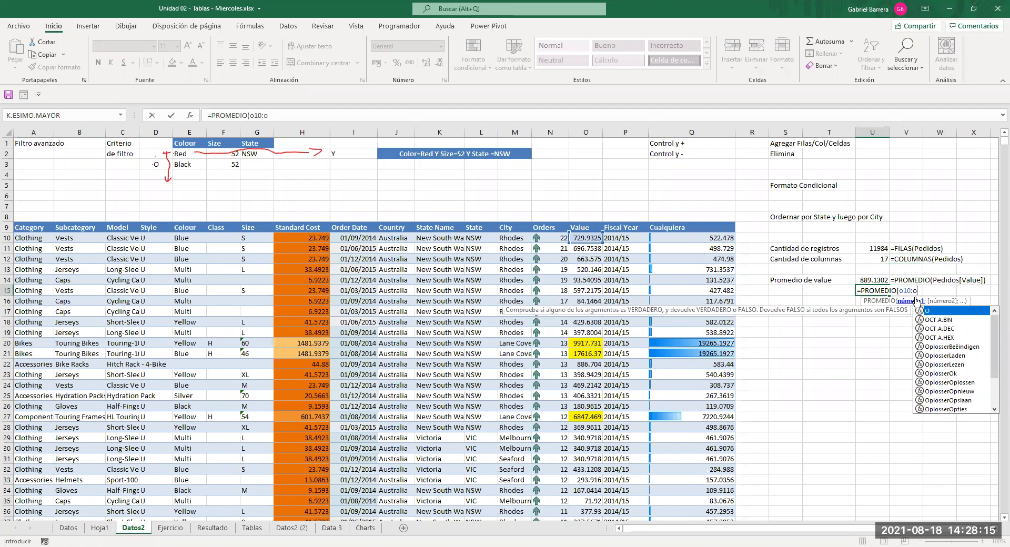
{"action": "type", "text": "11994"}
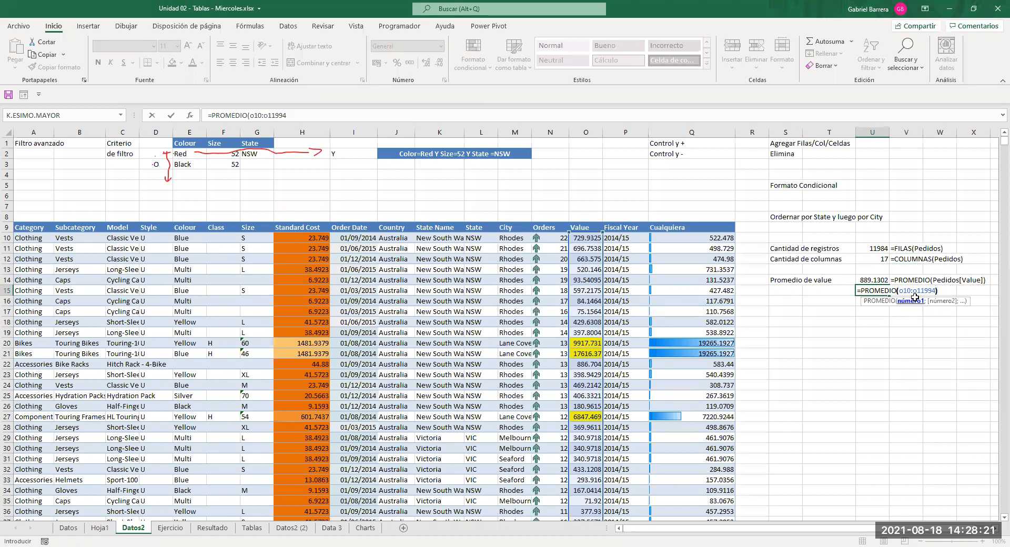
{"action": "key", "text": "Return"}
Copy the FORMULATEXTO formula from V14 to V15 to display the text of the range-based average, and move to U17.
{"action": "key", "text": "Up"}
{"action": "key", "text": "Right"}
{"action": "key", "text": "Up"}
{"action": "key", "text": "ctrl+c"}
{"action": "key", "text": "Down"}
{"action": "key", "text": "ctrl+v"}
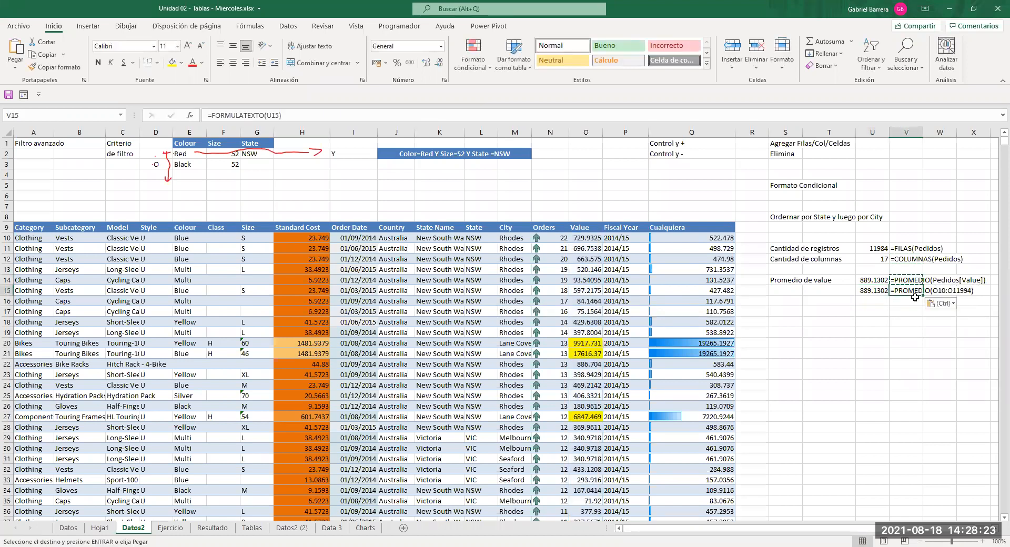
{"action": "key", "text": "Down"}
{"action": "key", "text": "Down"}
{"action": "key", "text": "Left"}
{"action": "key", "text": "Escape"}
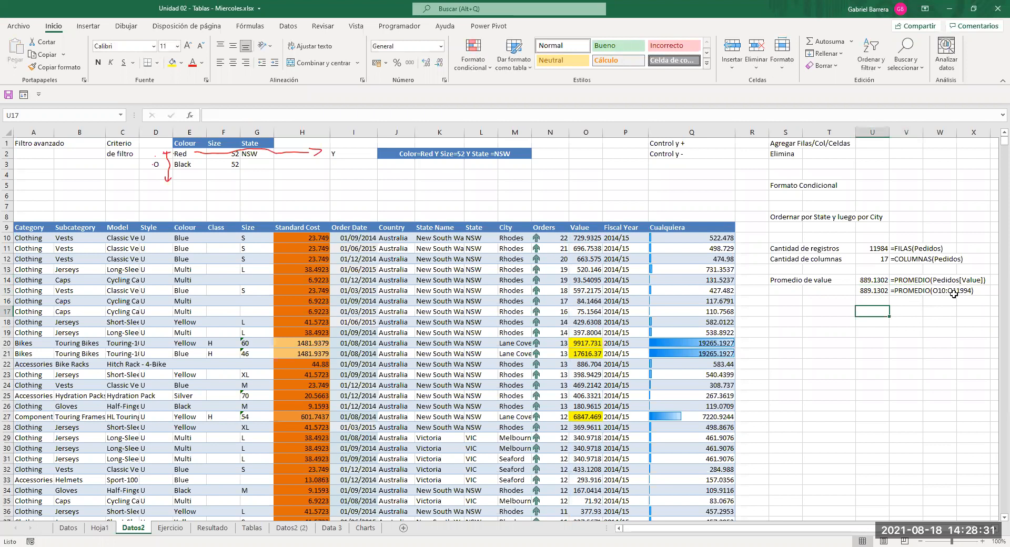
Show where the table's name, Pedidos, is defined in the table design settings.
{"action": "left_click", "coordinate": [625, 270]}
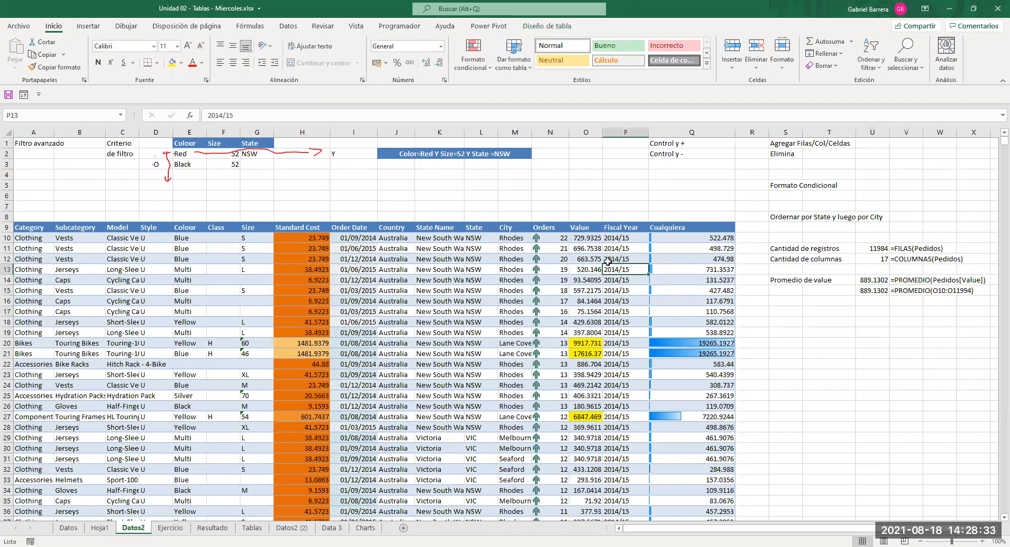
{"action": "left_click", "coordinate": [547, 26]}
{"action": "left_click", "coordinate": [46, 54]}
{"action": "double_click", "coordinate": [46, 54]}
{"action": "left_click", "coordinate": [47, 53]}
{"action": "double_click", "coordinate": [46, 54]}
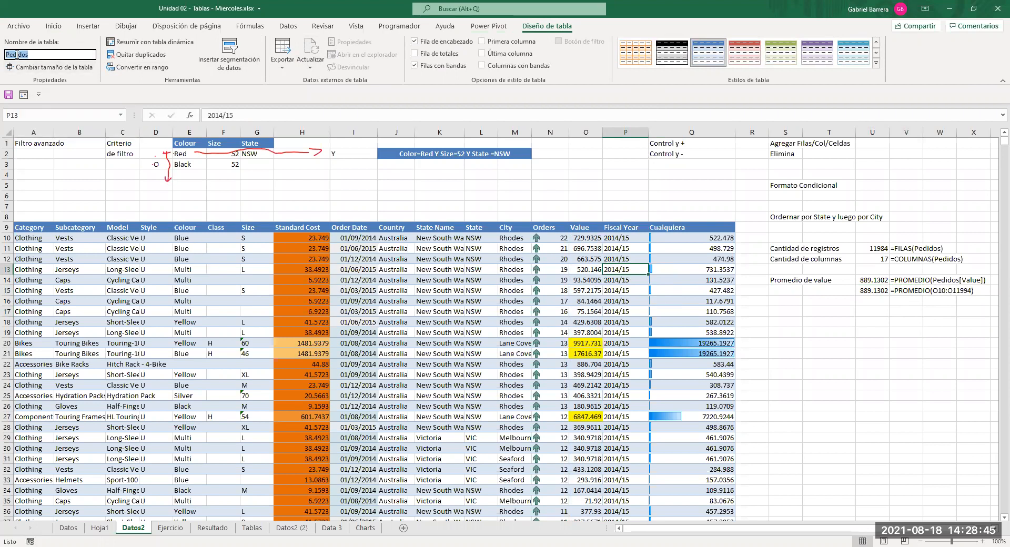
{"action": "left_click", "coordinate": [648, 306]}
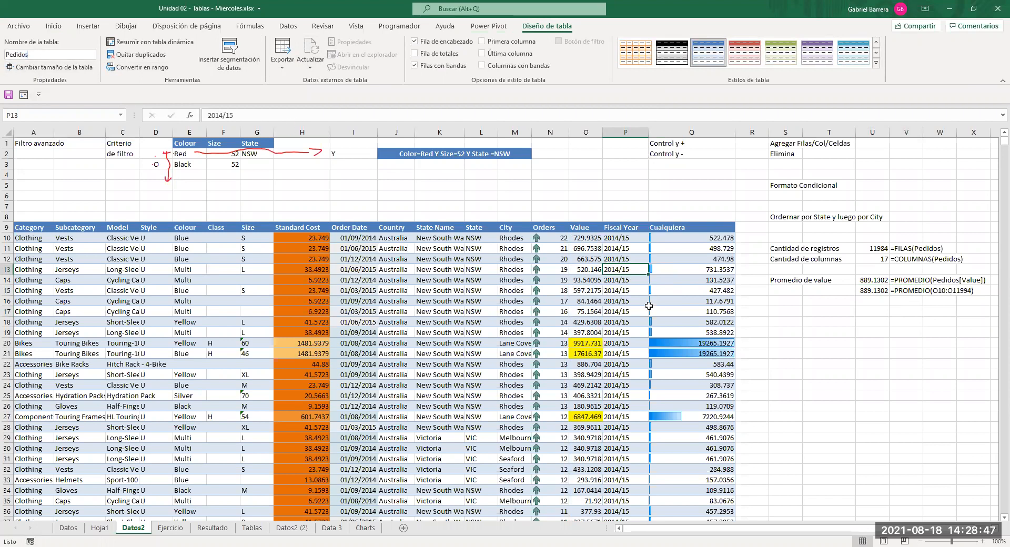
{"action": "left_click", "coordinate": [655, 311]}
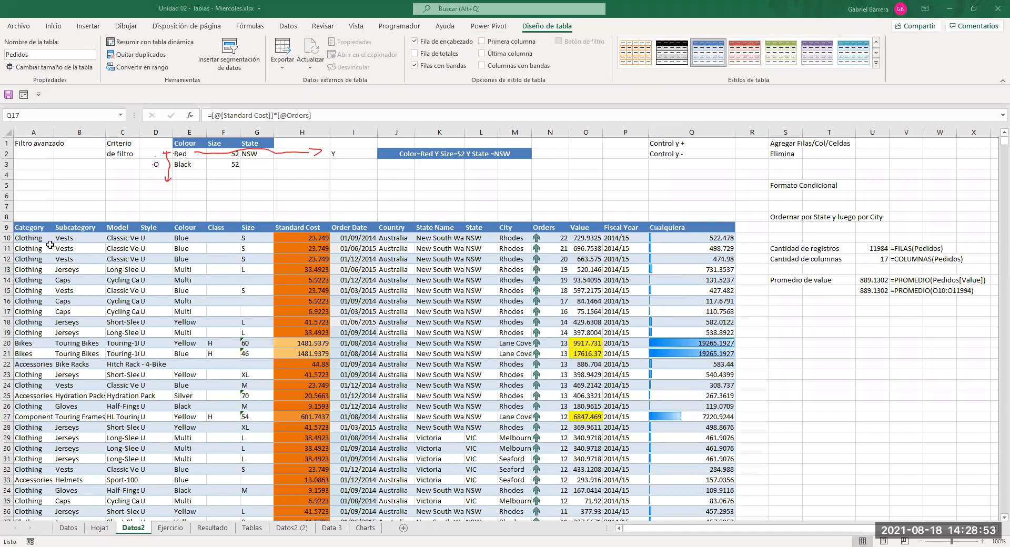
{"action": "left_click_drag", "start_coordinate": [29, 227], "coordinate": [198, 311]}
{"action": "key", "text": "ctrl+c"}
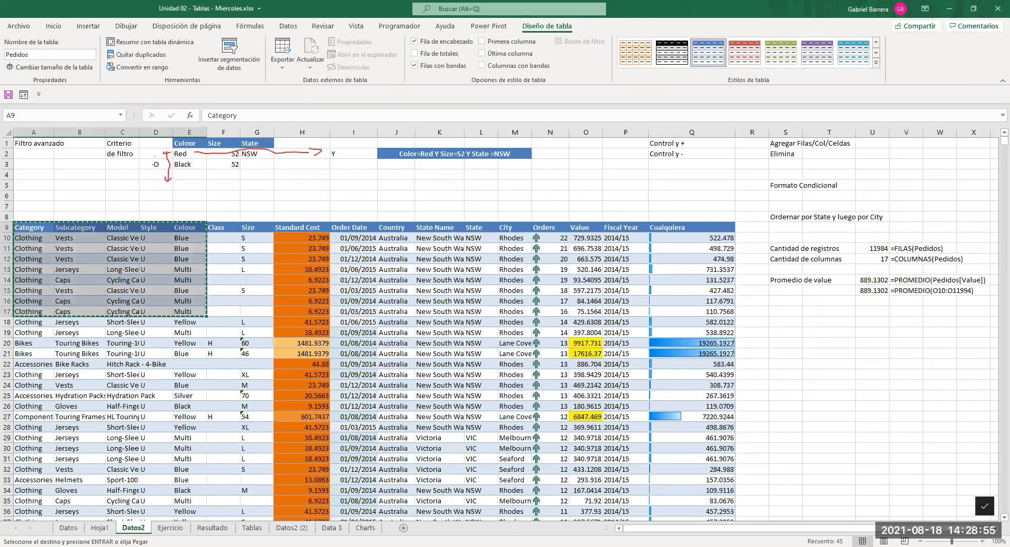
{"action": "key", "text": "alt+Tab"}
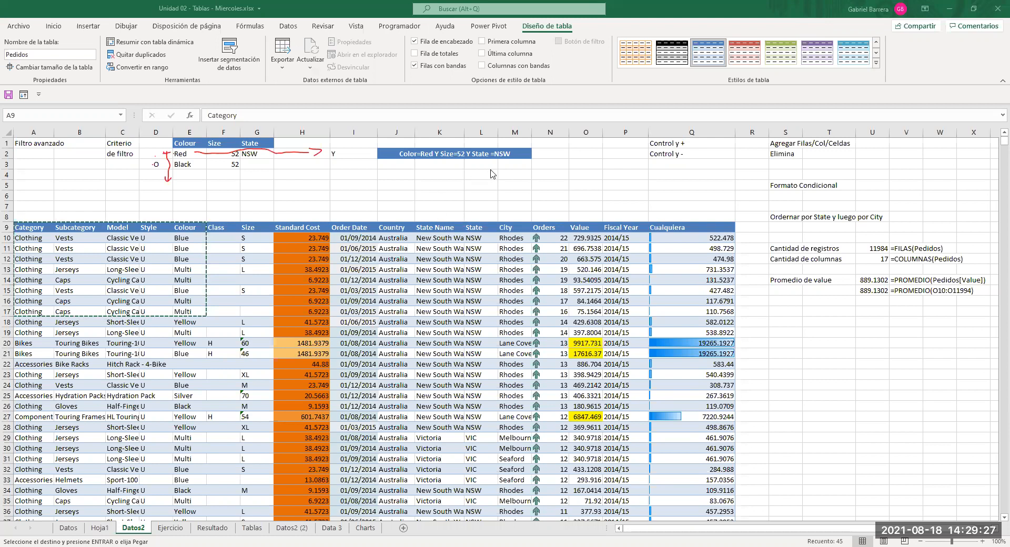
{"action": "key", "text": "Escape"}
{"action": "left_click", "coordinate": [444, 269]}
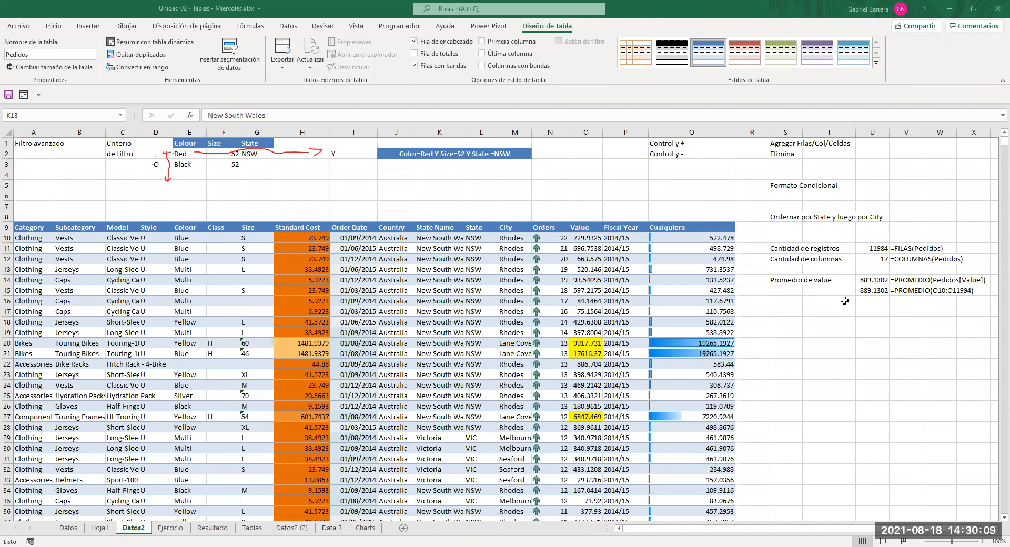
Mark the arguments of the two displayed PROMEDIO formulas in V14 and V15 with the yellow highlighter, and put the highlighter away.
{"action": "left_click", "coordinate": [874, 312]}
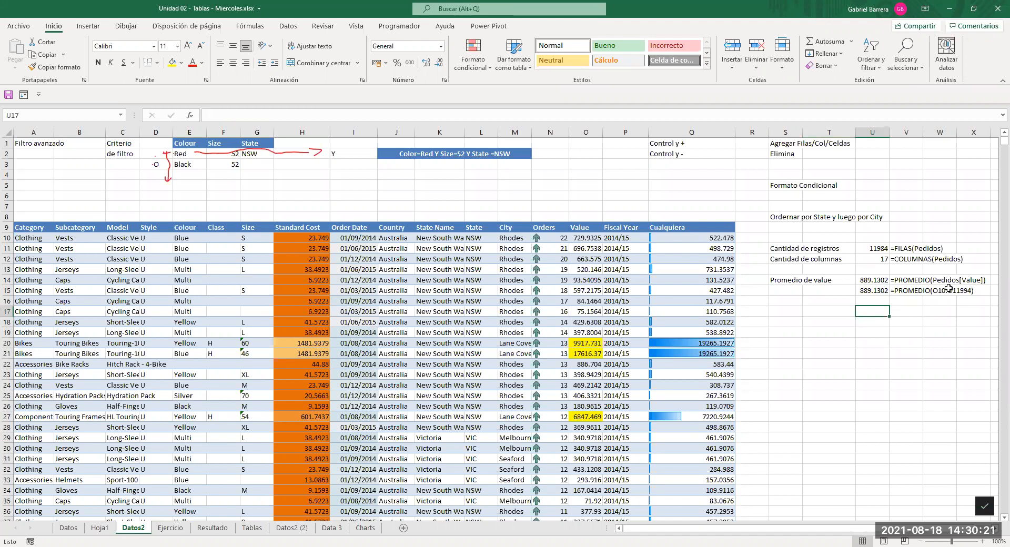
{"action": "left_click", "coordinate": [126, 26]}
{"action": "left_click", "coordinate": [140, 52]}
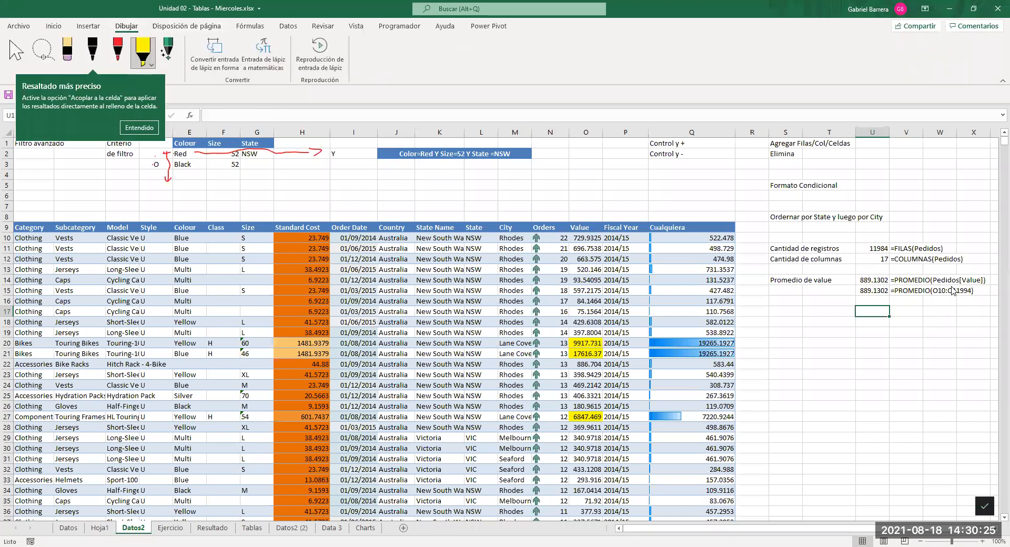
{"action": "mouse_move", "coordinate": [930, 280]}
{"action": "left_mouse_down"}
{"action": "mouse_move", "coordinate": [983, 281]}
{"action": "mouse_move", "coordinate": [973, 292]}
{"action": "left_mouse_up"}
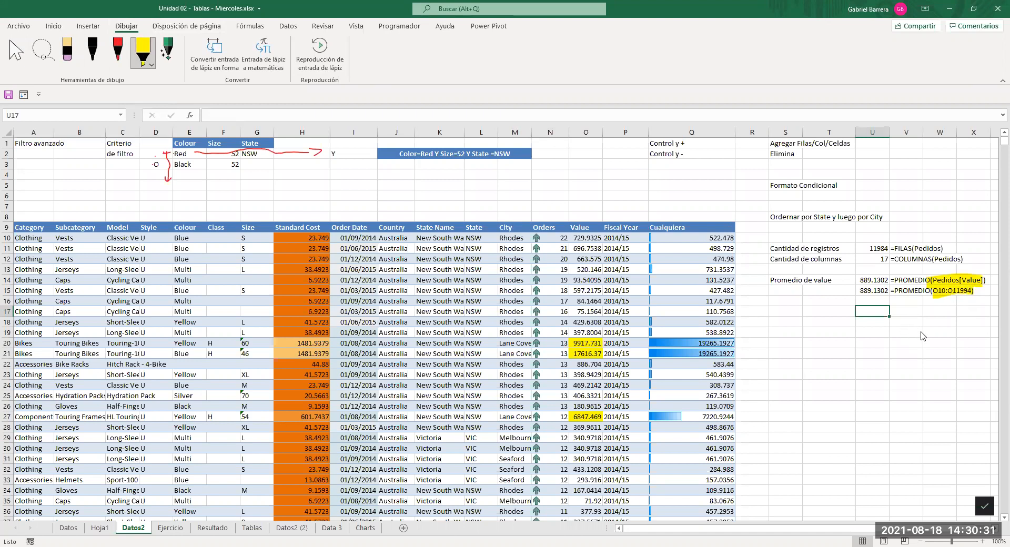
{"action": "key", "text": "Escape"}
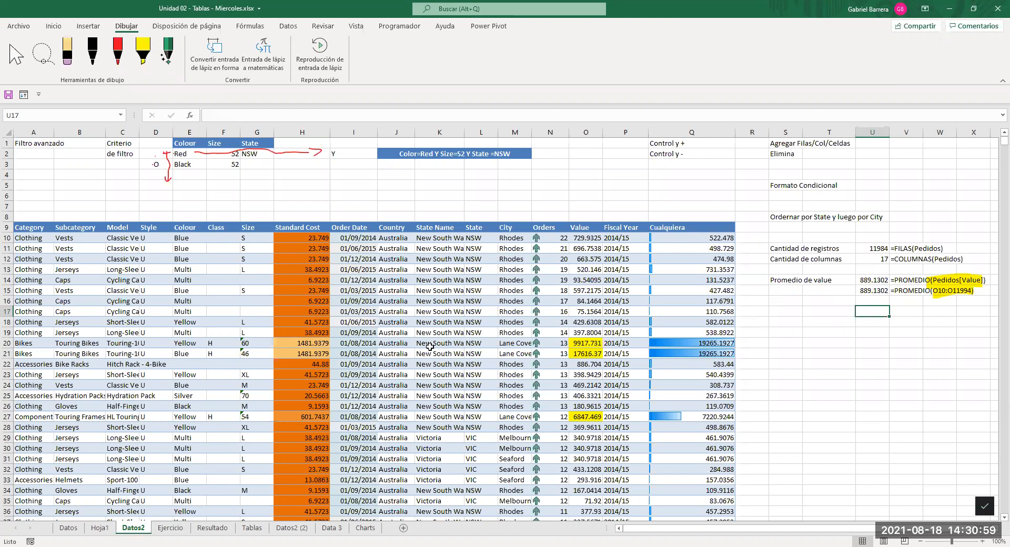
Go to the last record of the table in column A and continue to the empty rows below it.
{"action": "left_click", "coordinate": [24, 301]}
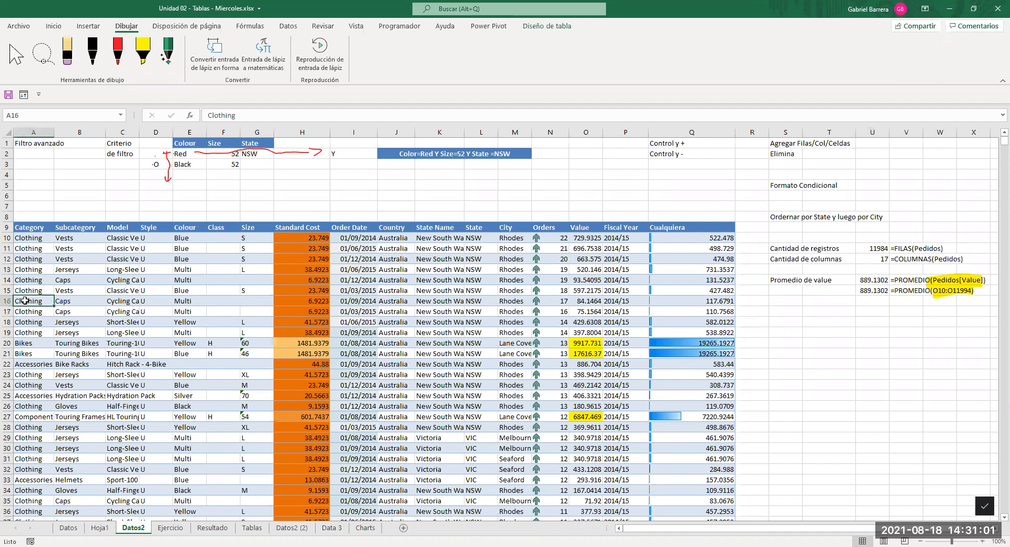
{"action": "key", "text": "ctrl+Down"}
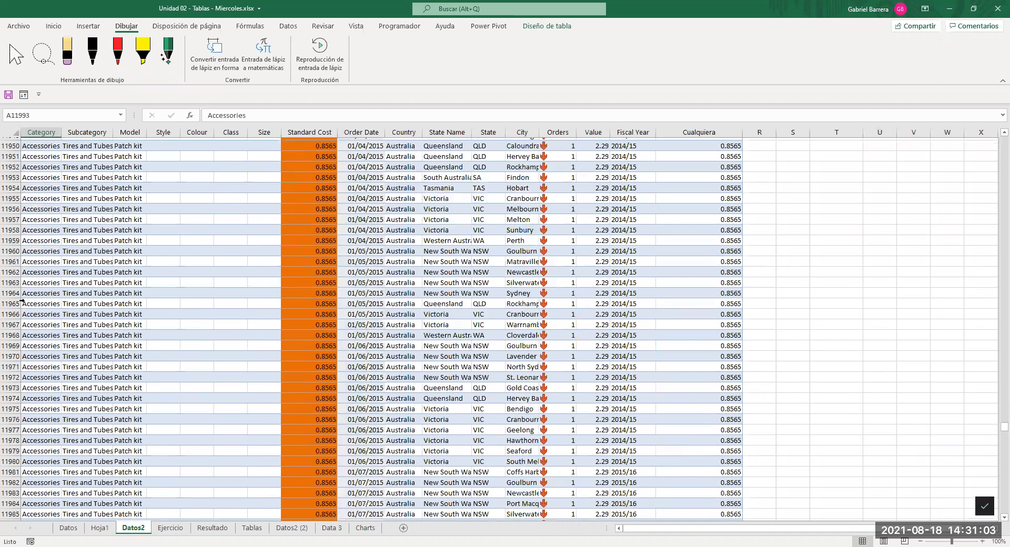
{"action": "key", "text": "Down"}
{"action": "key", "text": "Down"}
{"action": "scroll", "coordinate": [22, 300], "scroll_direction": "down", "scroll_amount": 1}
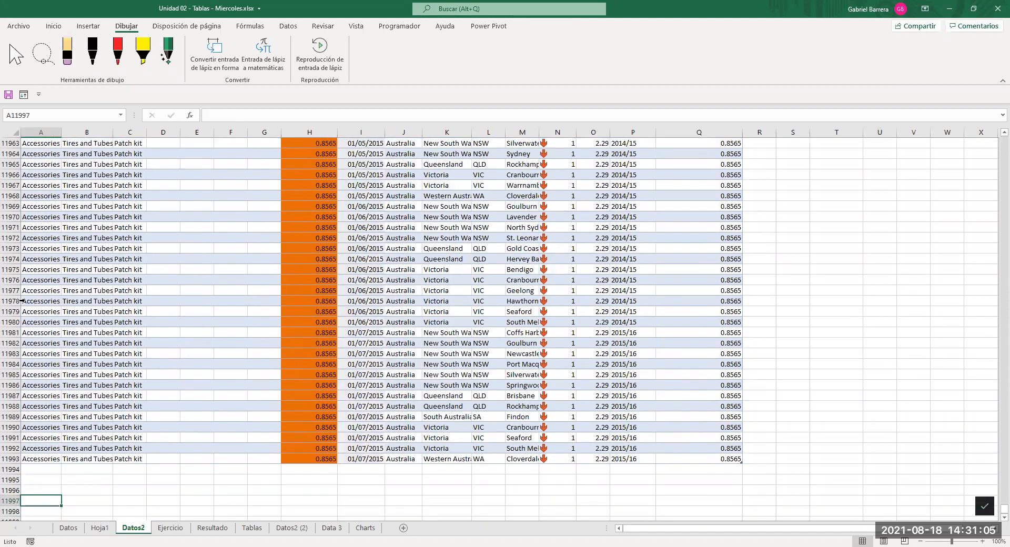
Add a record directly below the table in row 11994 with Category Accessories and Value 50000.
{"action": "key", "text": "Up"}
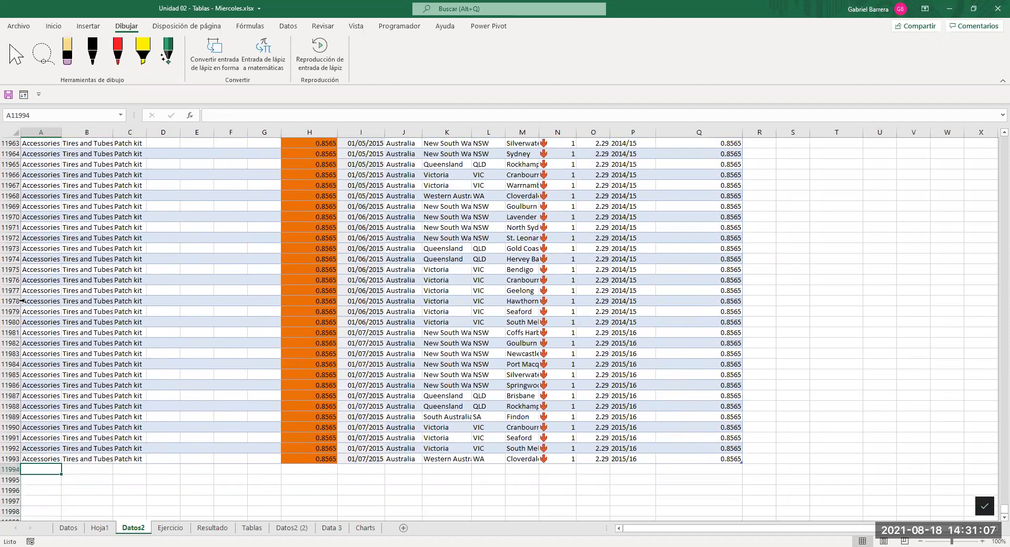
{"action": "type", "text": "Accessories"}
{"action": "key", "text": "Tab"}
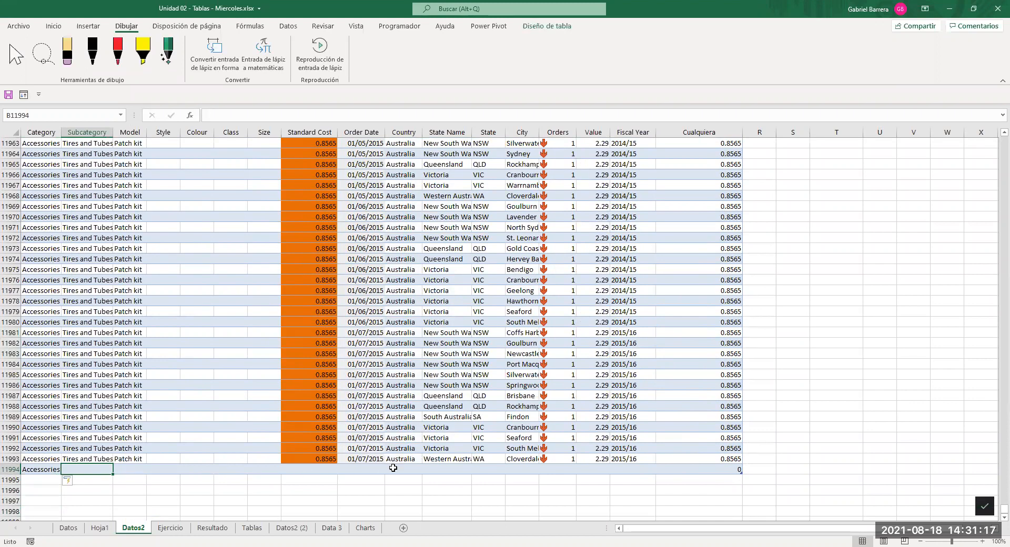
{"action": "left_click", "coordinate": [604, 470]}
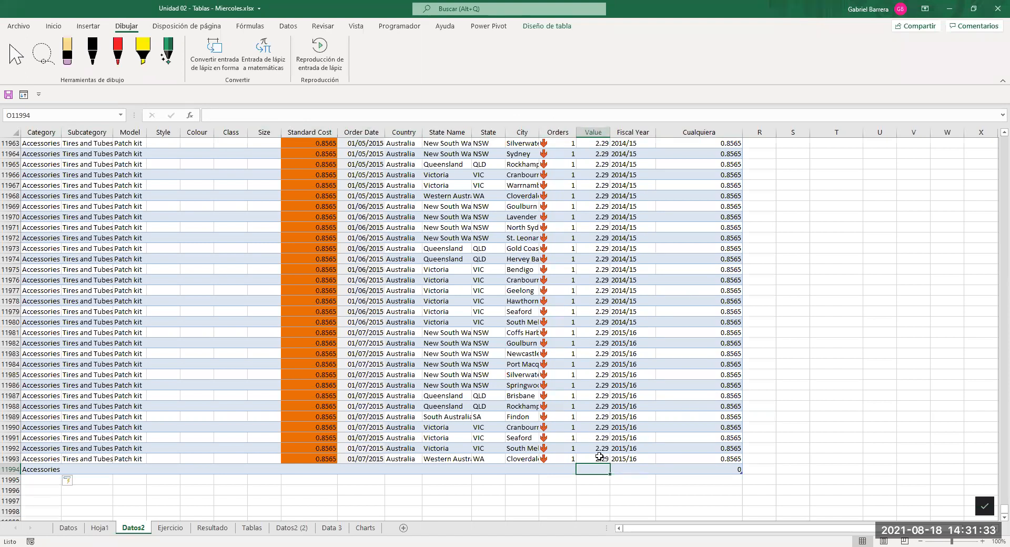
{"action": "type", "text": "50000"}
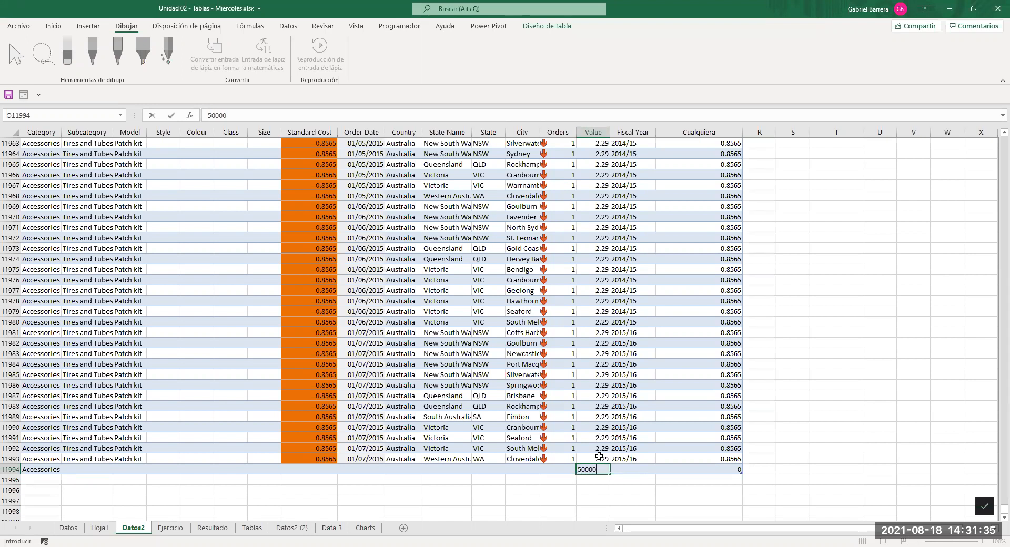
{"action": "key", "text": "Return"}
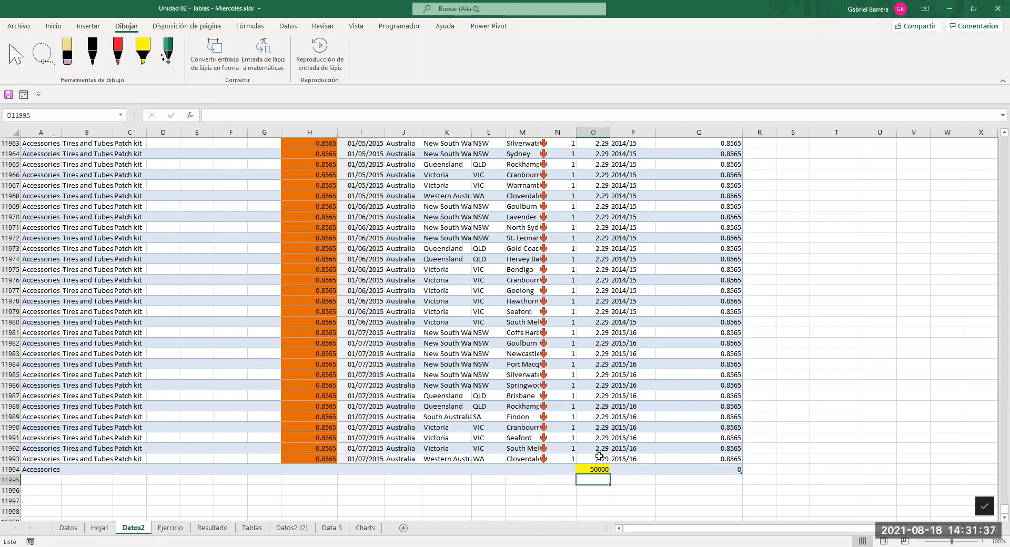
Return to the summary formulas near the start of the sheet and check the Value average in U14.
{"action": "key", "text": "ctrl+Up"}
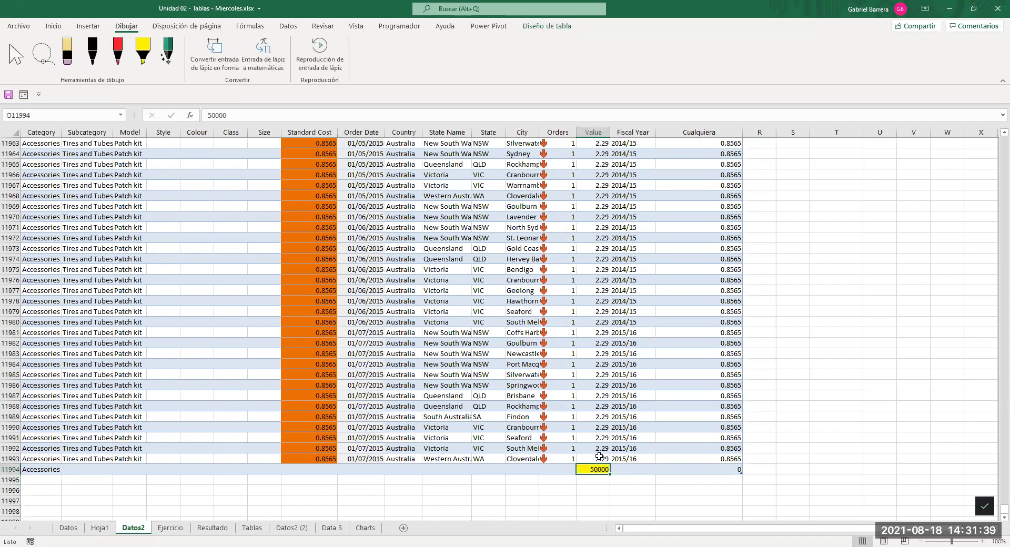
{"action": "key", "text": "ctrl+Up"}
{"action": "key", "text": "Up"}
{"action": "key", "text": "Up"}
{"action": "key", "text": "Up"}
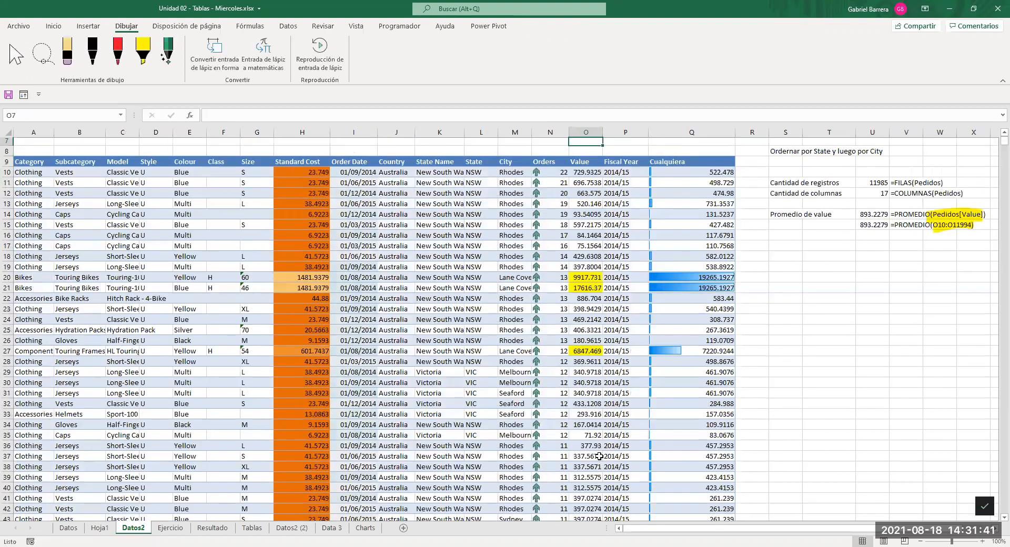
{"action": "left_click", "coordinate": [824, 259]}
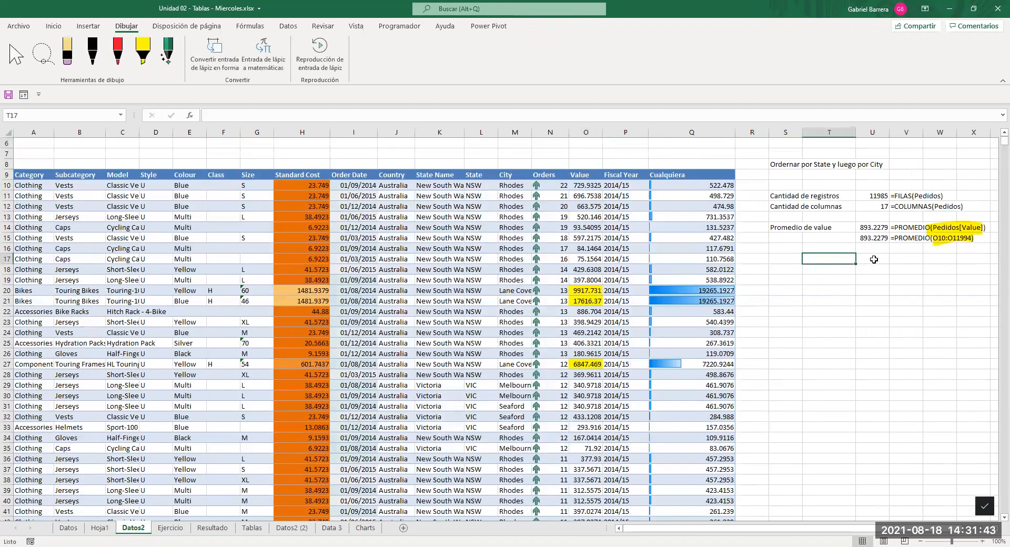
{"action": "left_click", "coordinate": [876, 230]}
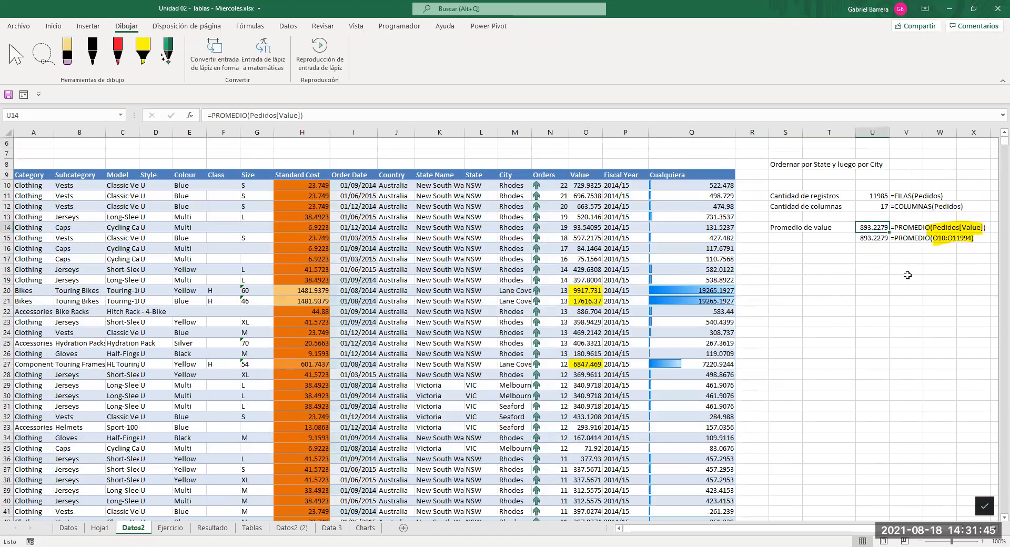
Set the Value of the added Accessories record in O11994 to 50000000.
{"action": "left_click", "coordinate": [588, 228]}
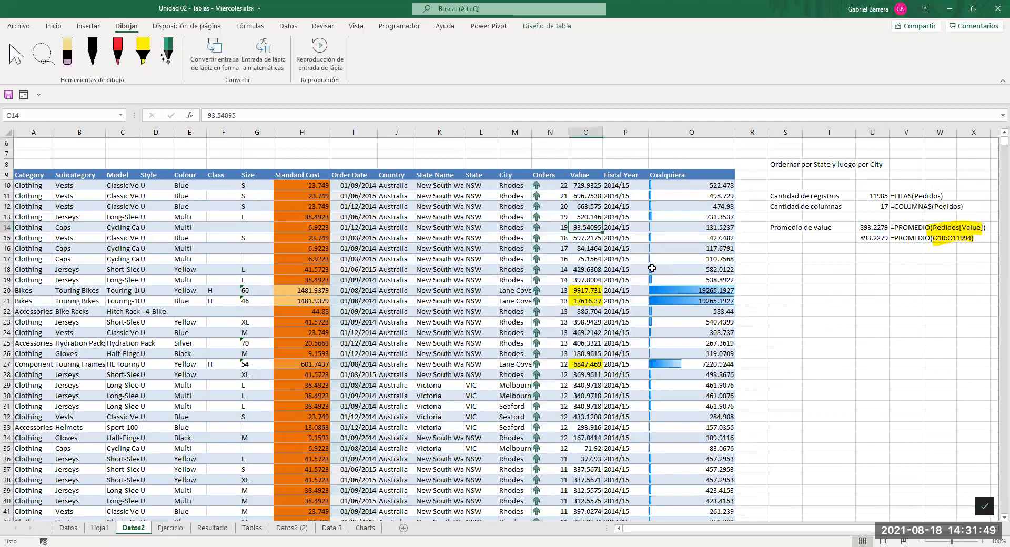
{"action": "key", "text": "ctrl+Down"}
{"action": "key", "text": "Down"}
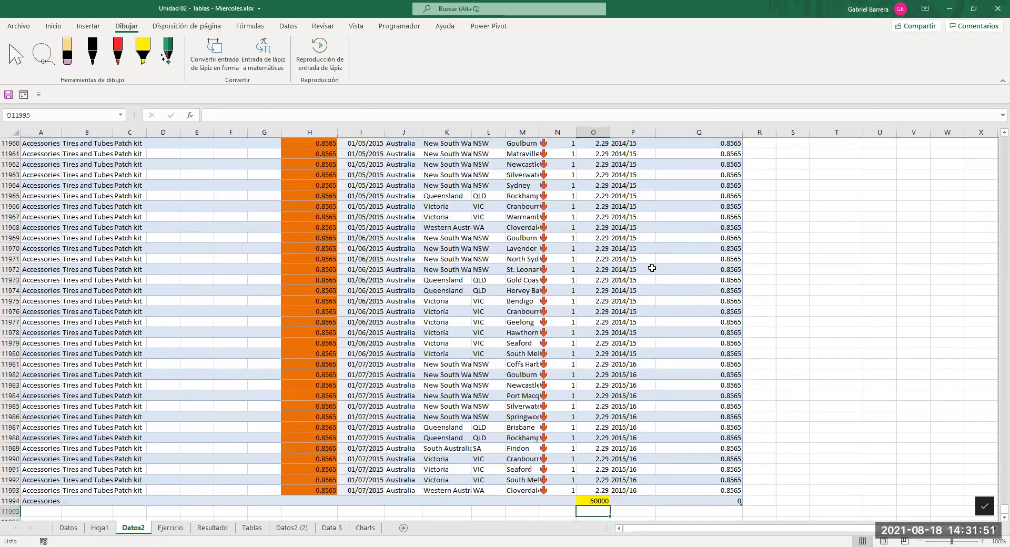
{"action": "key", "text": "Up"}
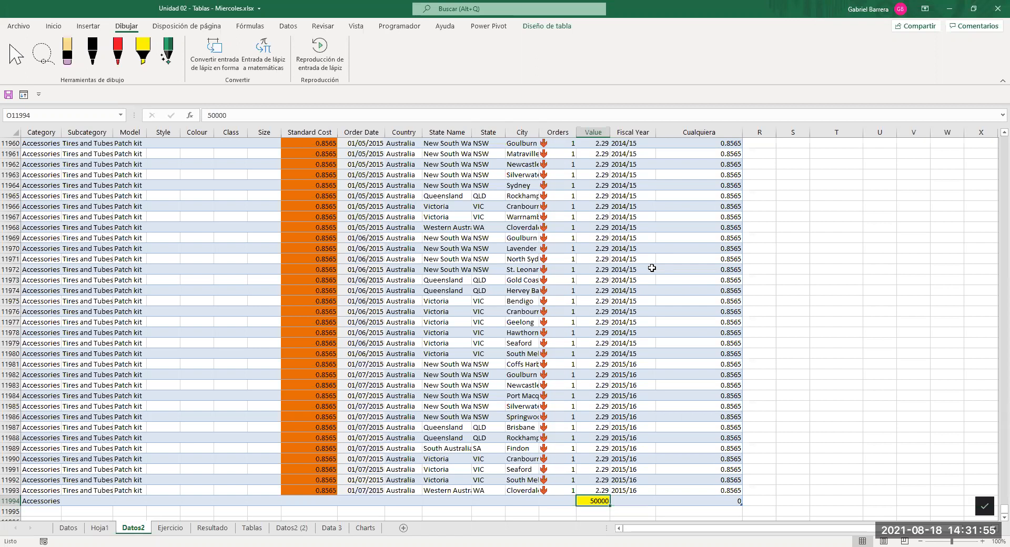
{"action": "type", "text": "50000000"}
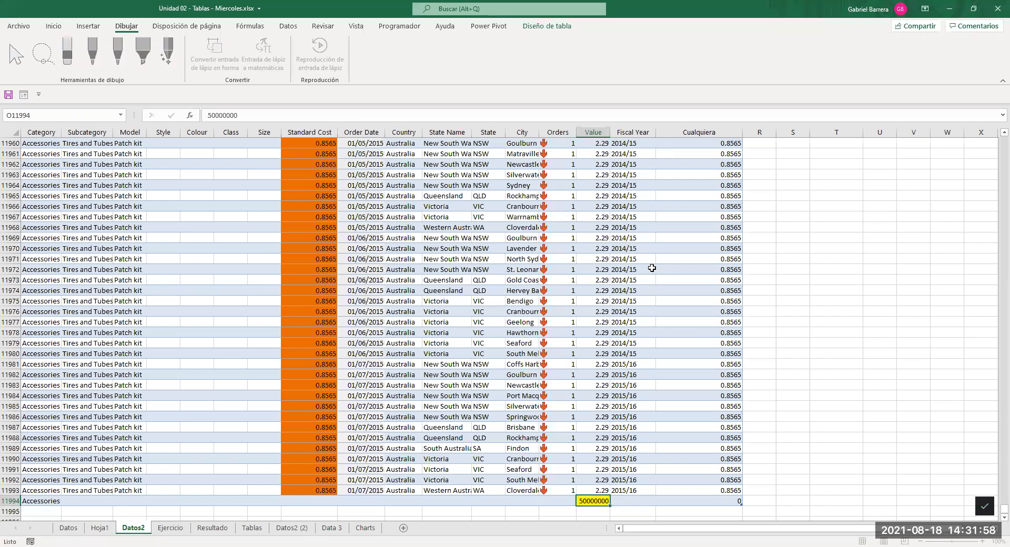
{"action": "key", "text": "Return"}
{"action": "key", "text": "Up"}
{"action": "key", "text": "Up"}
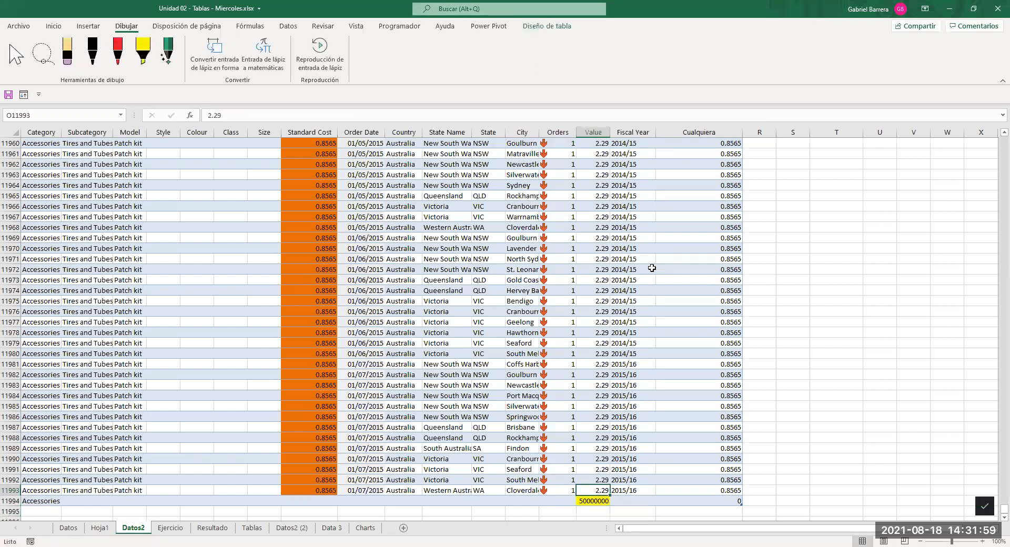
Return to the table header and compare the two PROMEDIO results, inspecting the range-based formula in U15.
{"action": "key", "text": "ctrl+Up"}
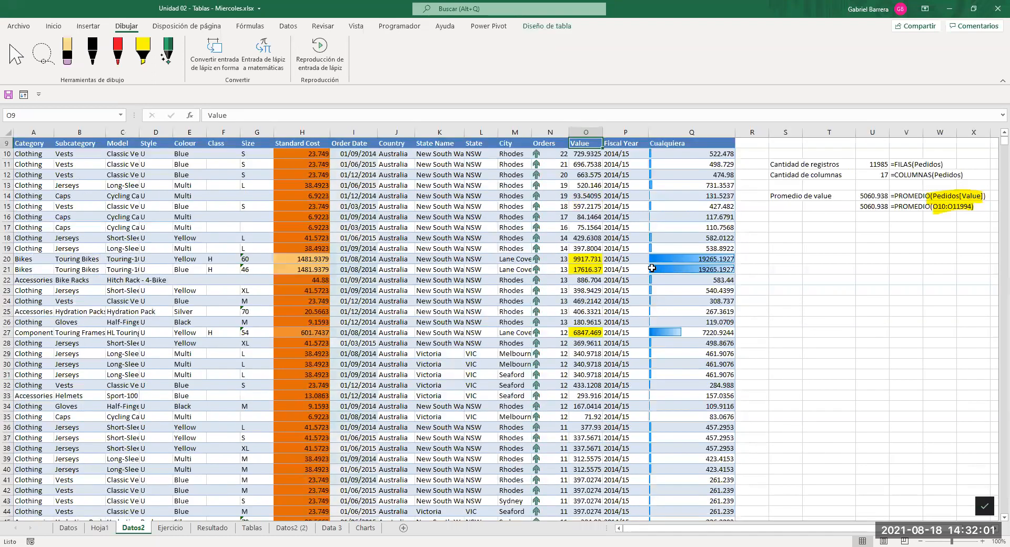
{"action": "scroll", "coordinate": [652, 269], "scroll_direction": "up", "scroll_amount": 1}
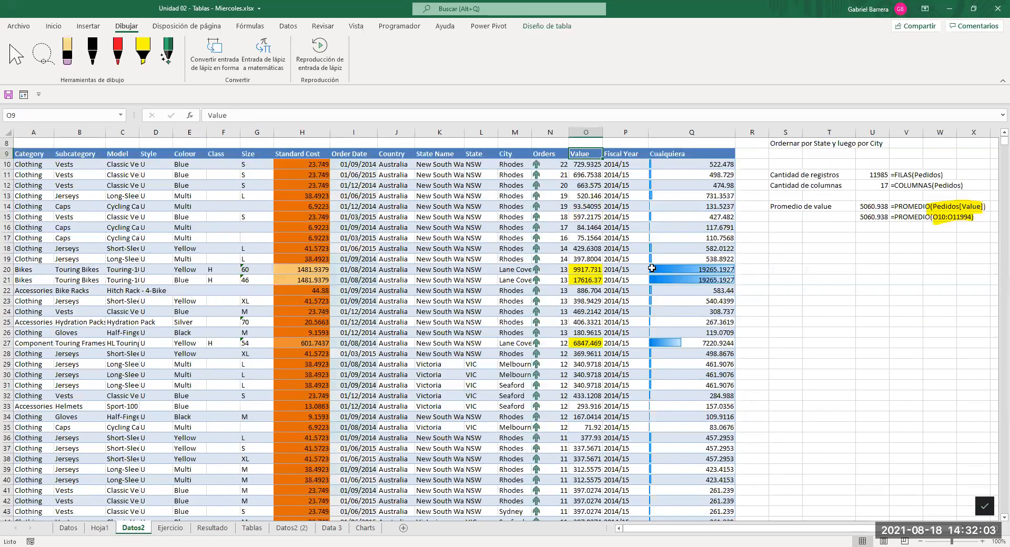
{"action": "left_click", "coordinate": [956, 220]}
{"action": "left_click", "coordinate": [943, 239]}
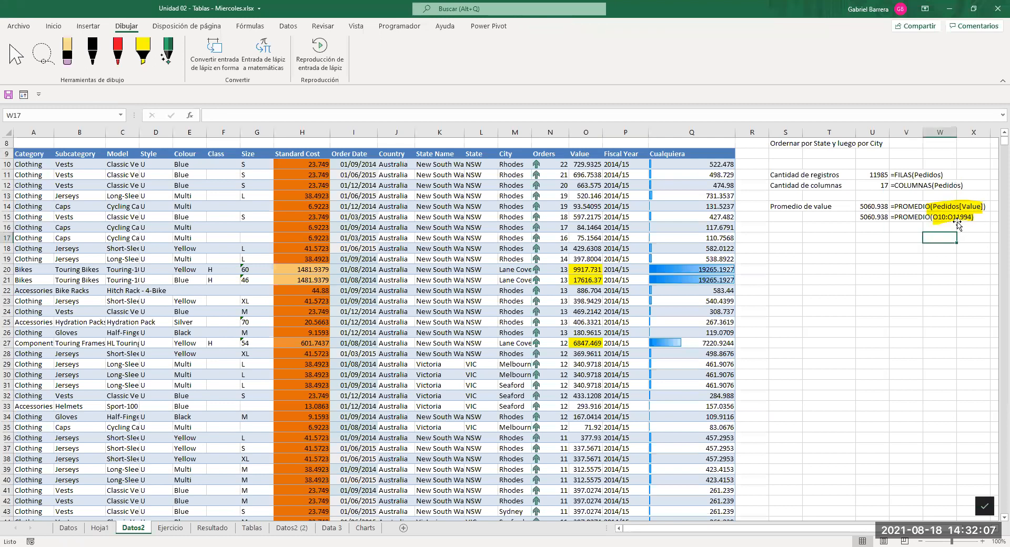
{"action": "left_click", "coordinate": [870, 217]}
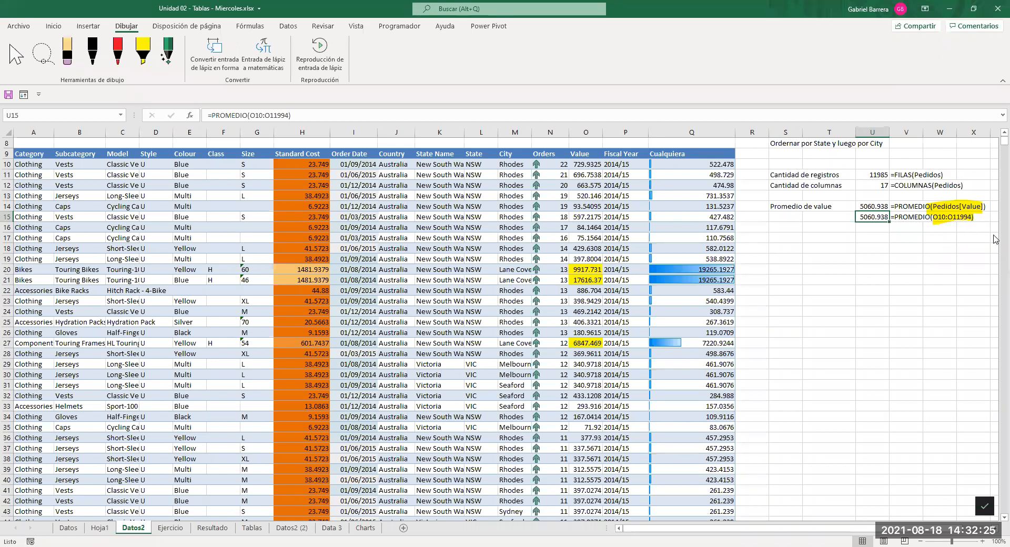
{"action": "double_click", "coordinate": [874, 217]}
{"action": "key", "text": "Escape"}
Delete the entire row 11994 containing the added Accessories record.
{"action": "left_click", "coordinate": [588, 330]}
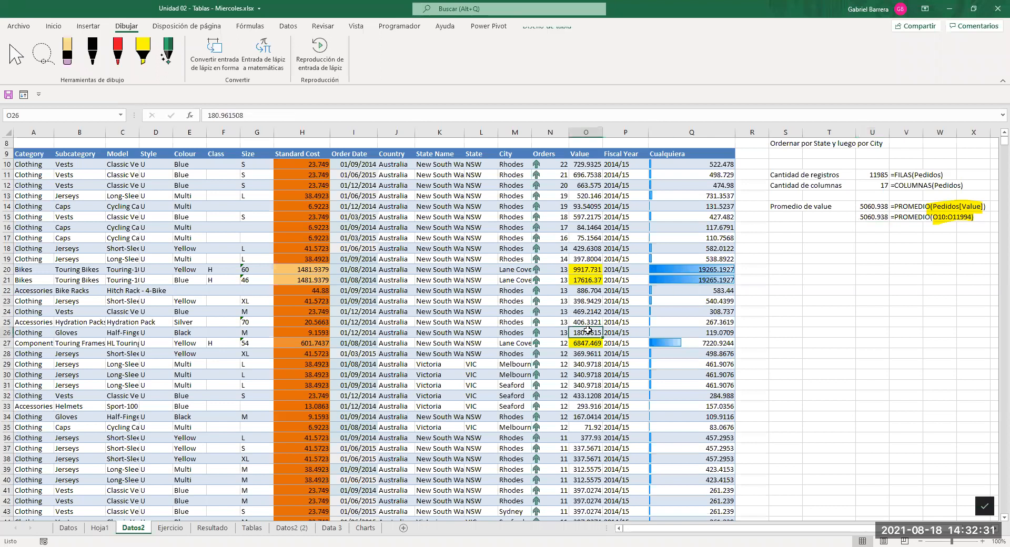
{"action": "key", "text": "ctrl+Down"}
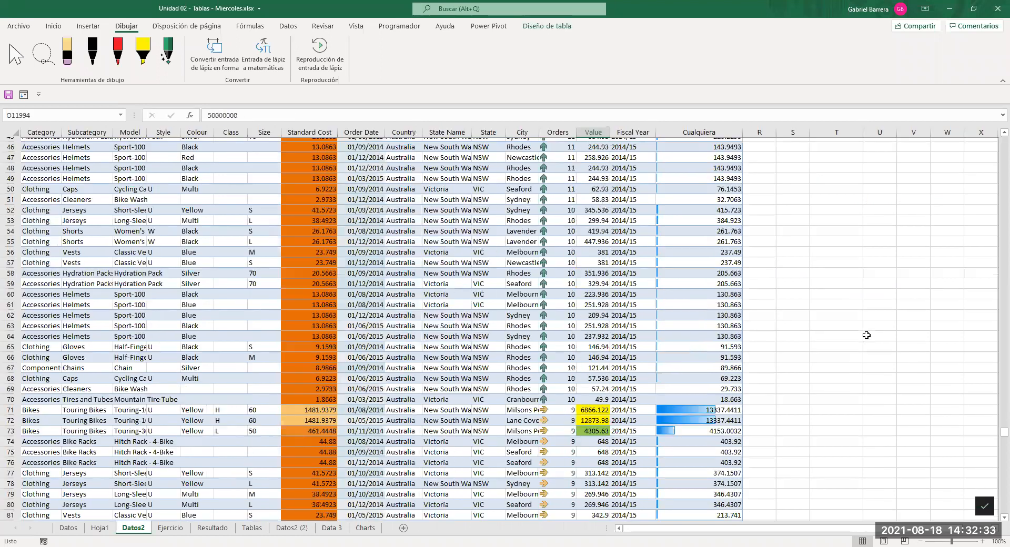
{"action": "key", "text": "Down"}
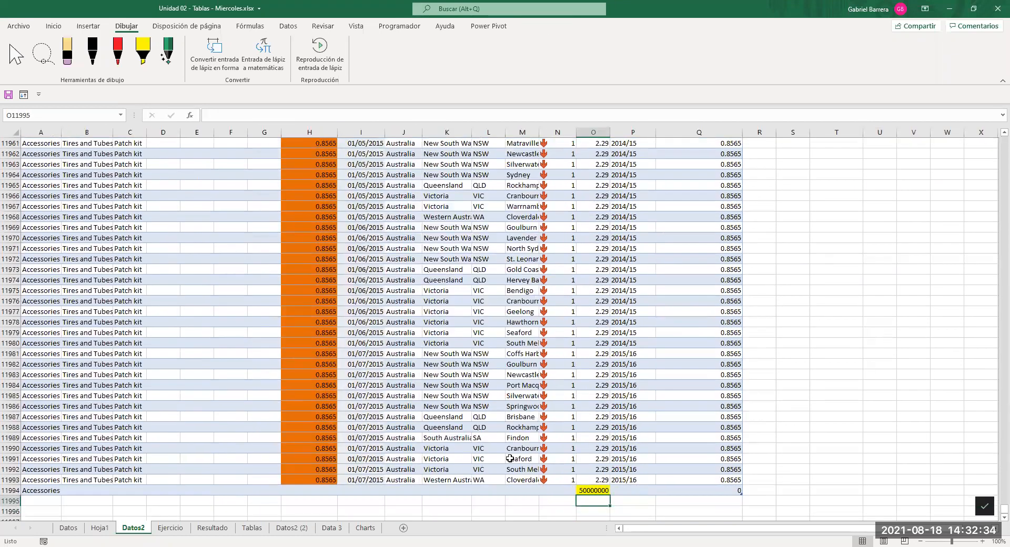
{"action": "left_click", "coordinate": [8, 490]}
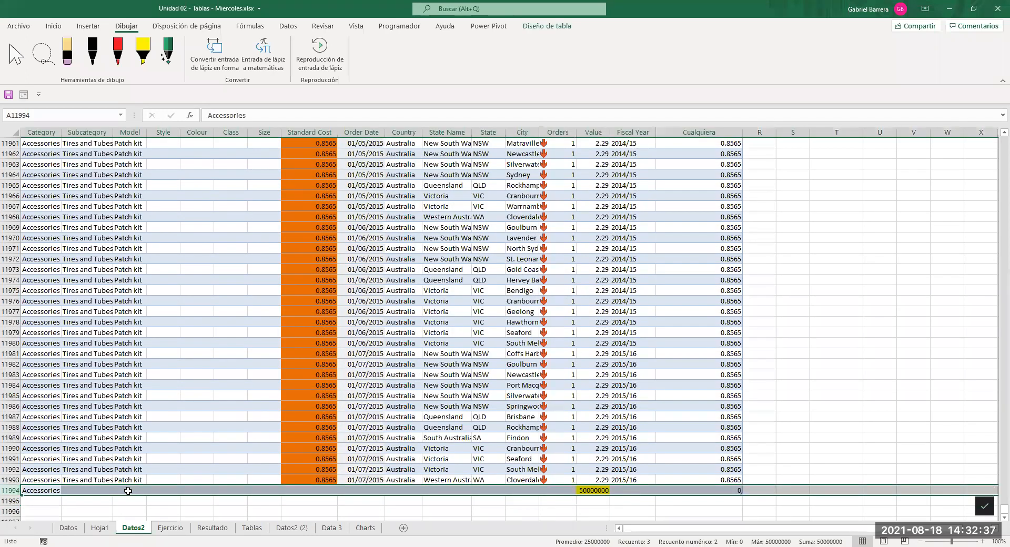
{"action": "key", "text": "ctrl+minus"}
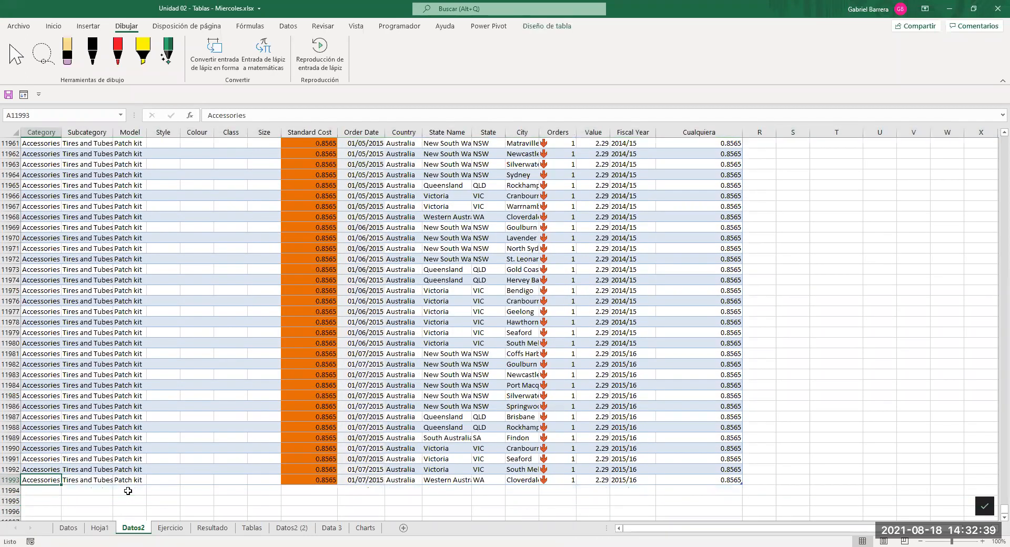
Go back to the start of the sheet and examine the arguments of the range-based and structured averages.
{"action": "key", "text": "ctrl+Home"}
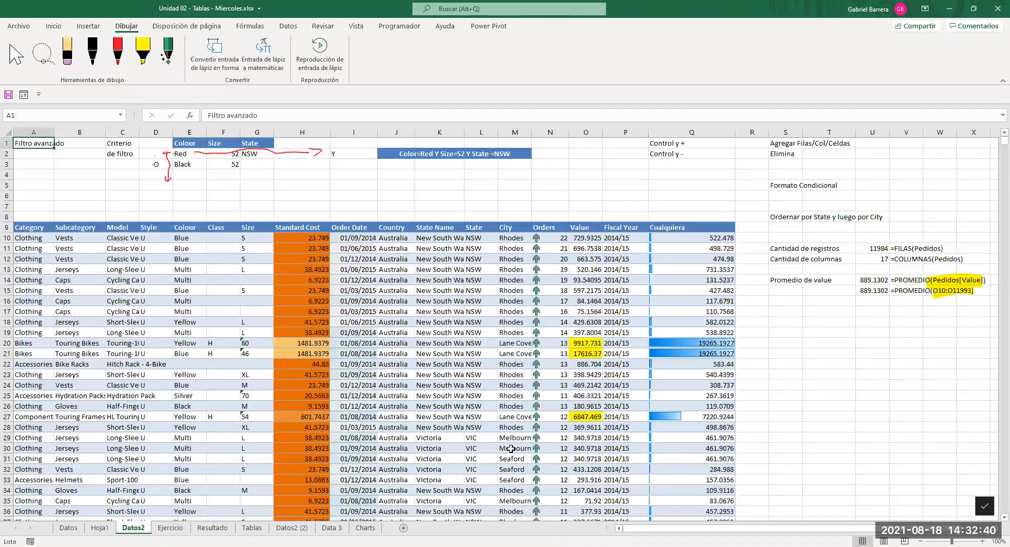
{"action": "left_click", "coordinate": [873, 291]}
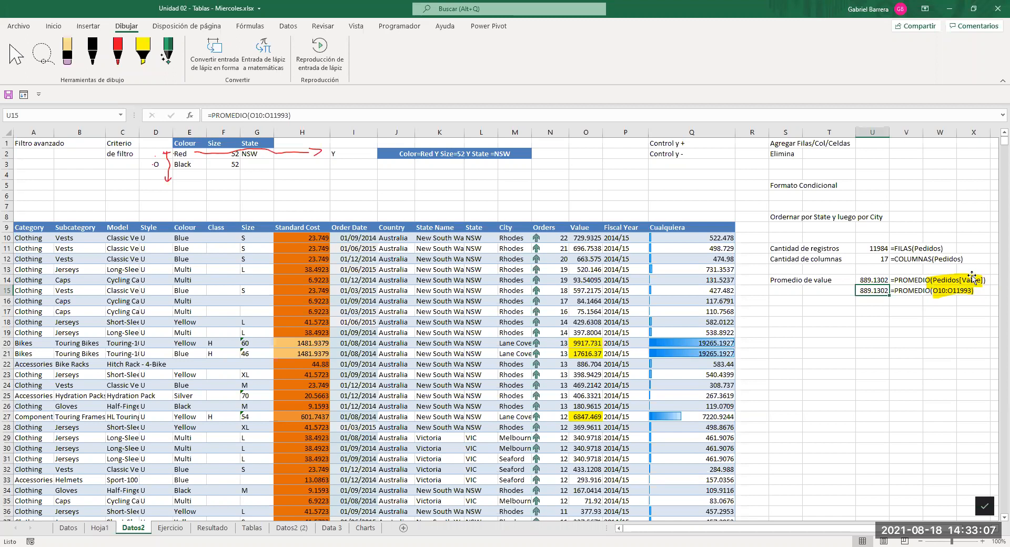
{"action": "left_click", "coordinate": [940, 284]}
{"action": "left_click", "coordinate": [919, 323]}
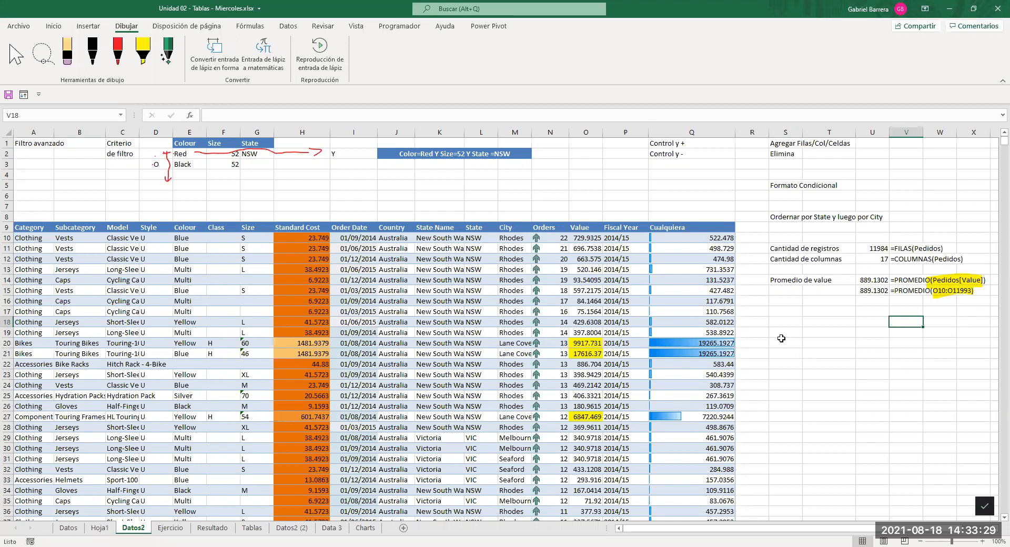
Enter the label Minimo in S18 and move to U18.
{"action": "left_click", "coordinate": [783, 320]}
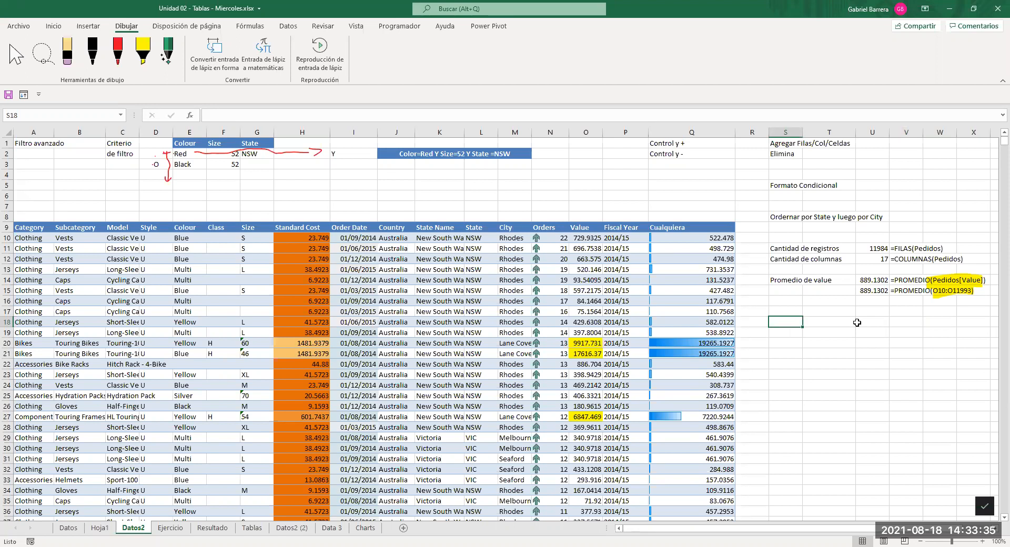
{"action": "type", "text": "Minima"}
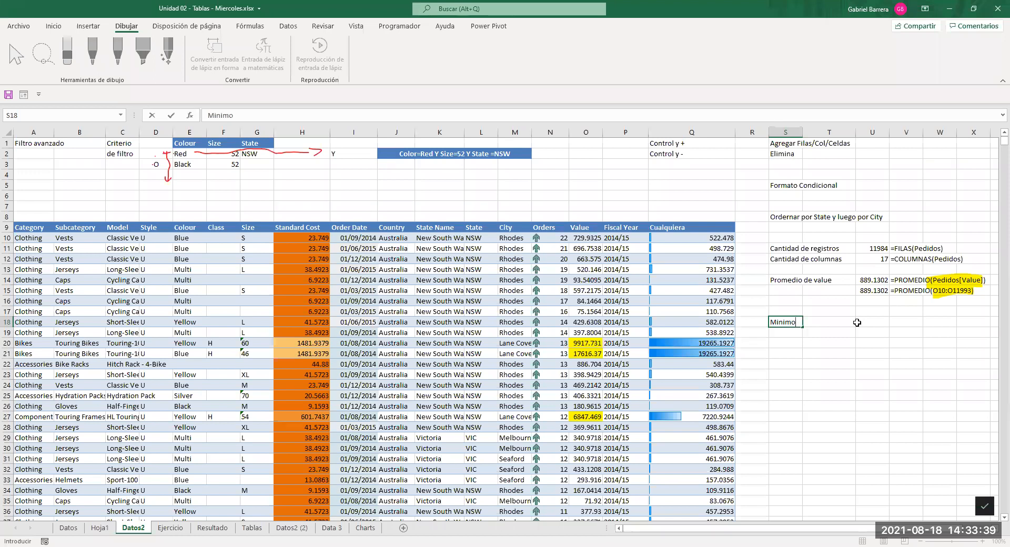
{"action": "left_click", "coordinate": [858, 322]}
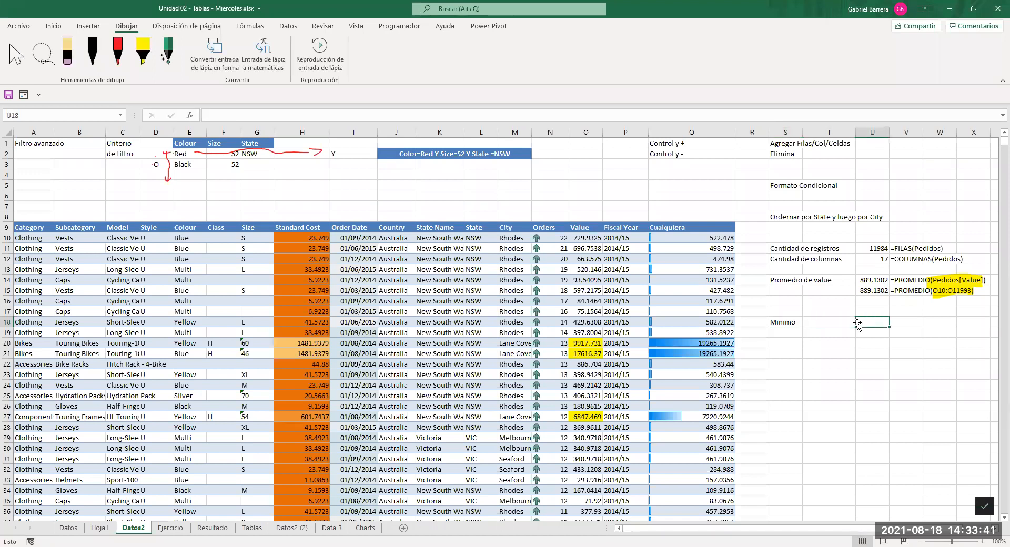
Enter the formula =MIN(Pedidos[Order Date]) in U18 to get the earliest order date.
{"action": "type", "text": "?"}
{"action": "type", "text": "="}
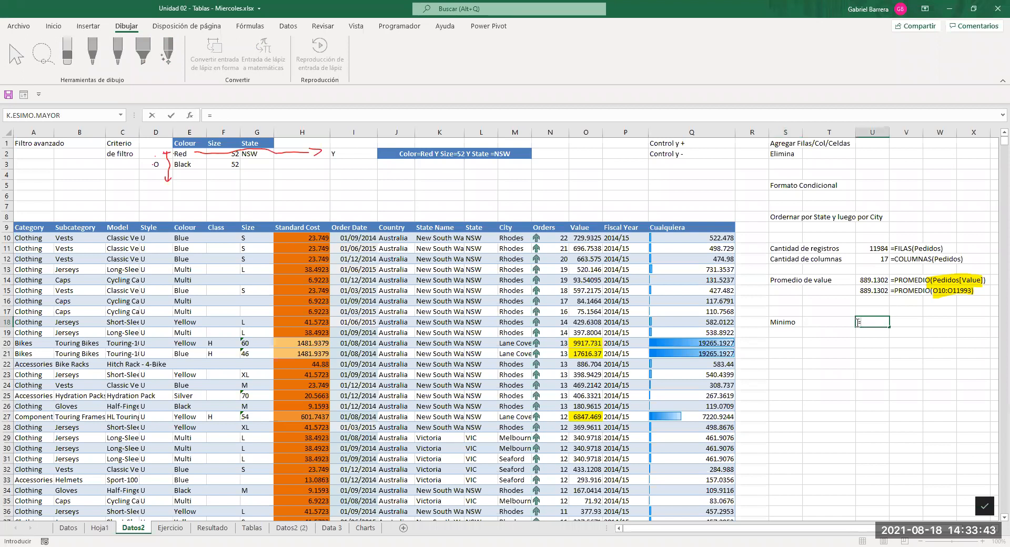
{"action": "type", "text": "MIN("}
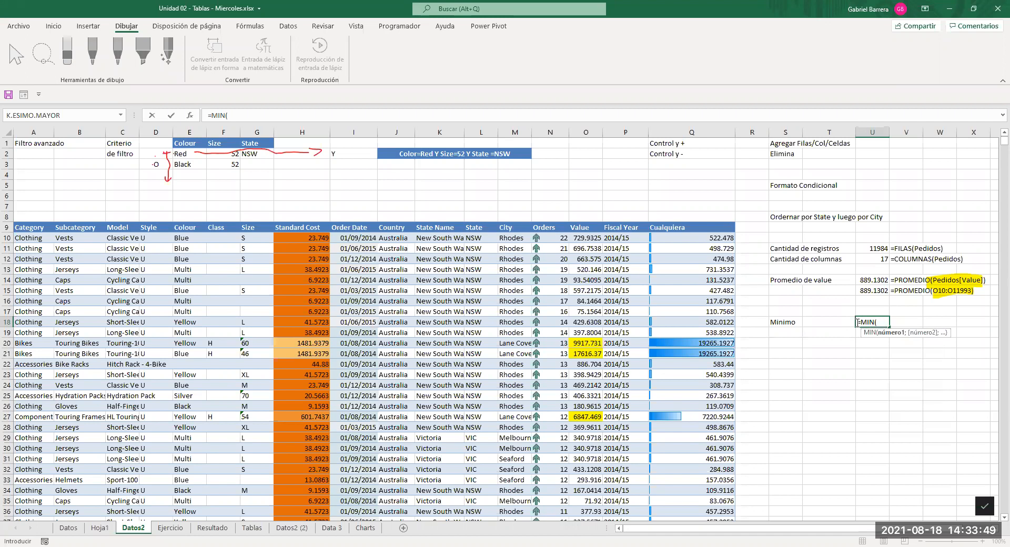
{"action": "type", "text": "p"}
{"action": "key", "text": "Tab"}
{"action": "type", "text": "["}
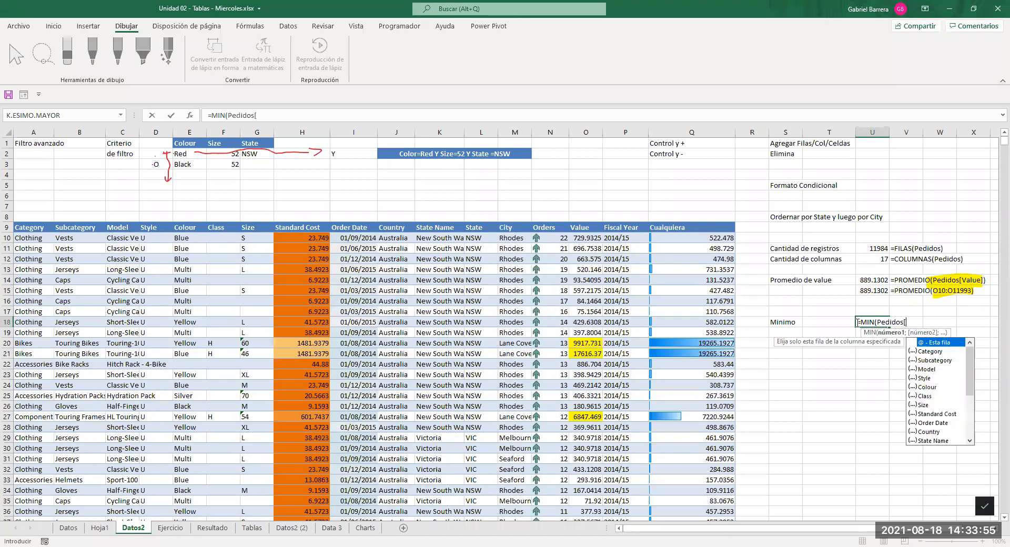
{"action": "type", "text": "or"}
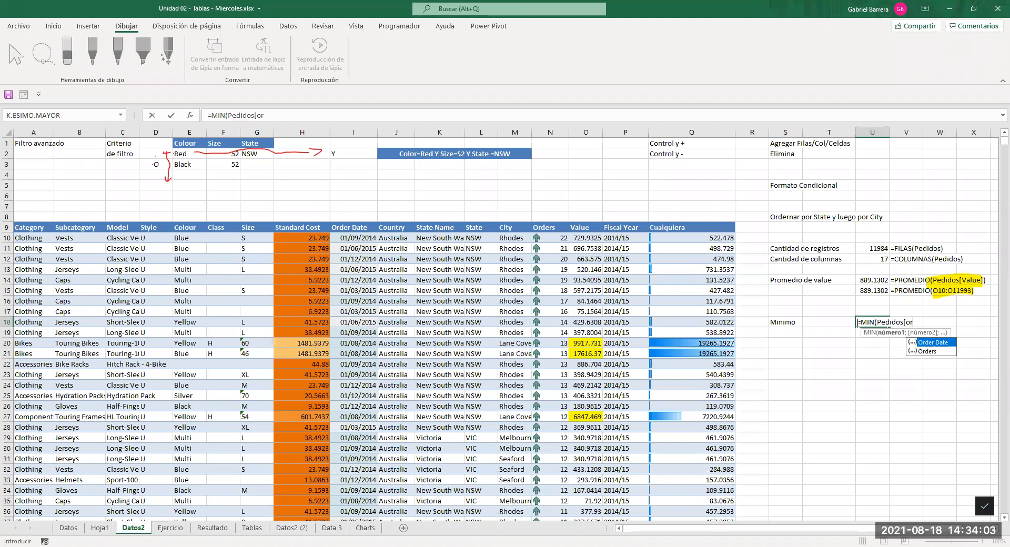
{"action": "key", "text": "Tab"}
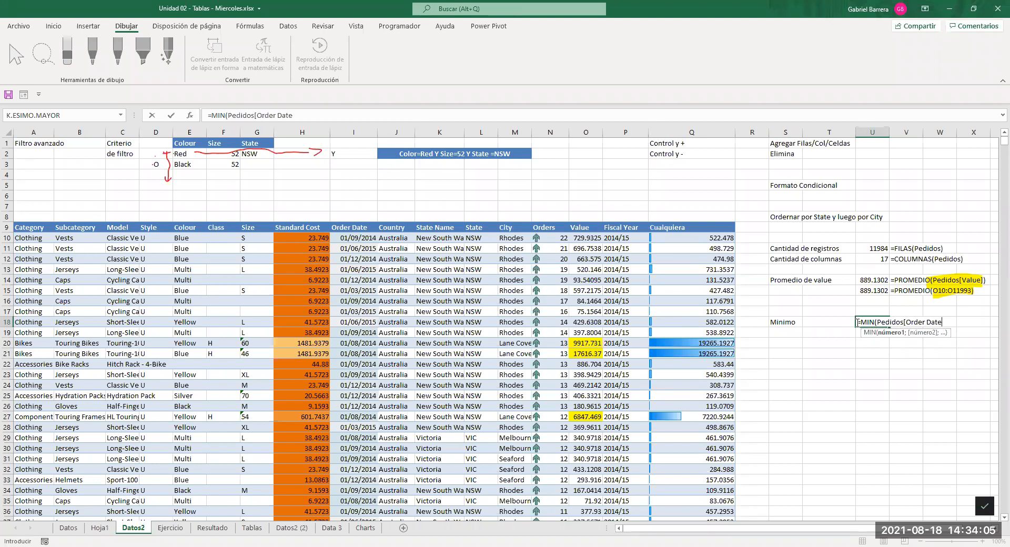
{"action": "type", "text": "]"}
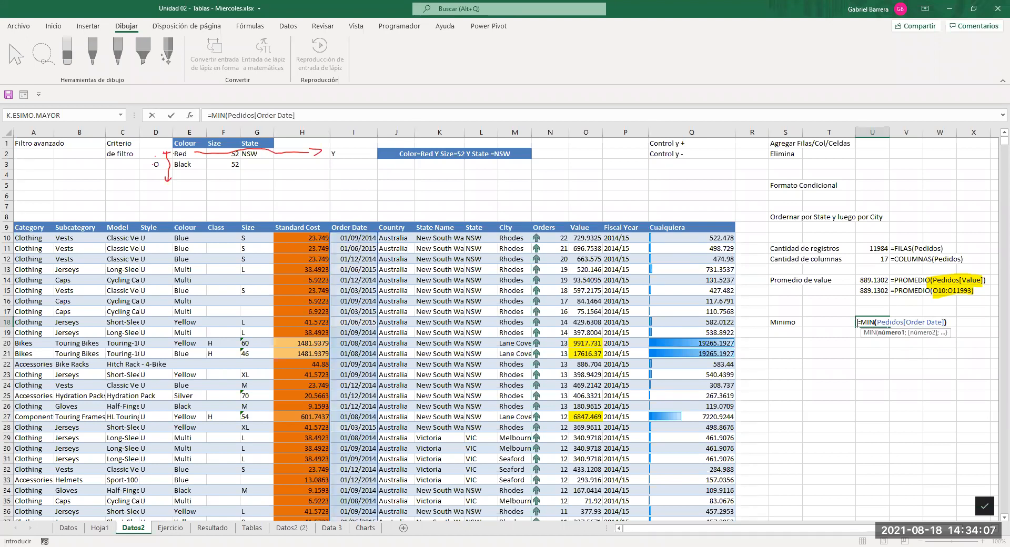
{"action": "key", "text": "Return"}
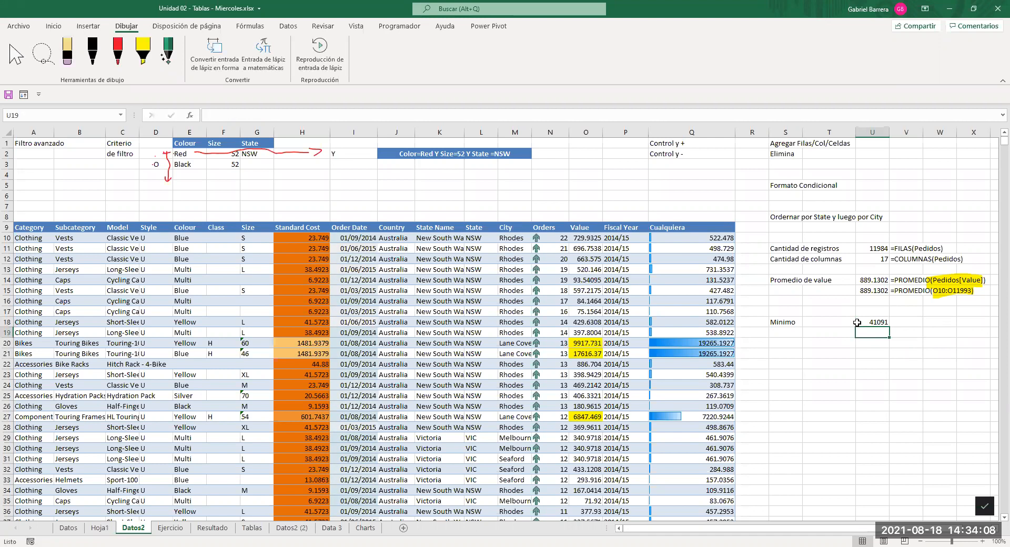
Copy the formula-text cell V15 into V18 so the MIN formula is shown beside its result.
{"action": "left_click", "coordinate": [918, 292]}
{"action": "key", "text": "ctrl+c"}
{"action": "left_click", "coordinate": [915, 321]}
{"action": "key", "text": "ctrl+v"}
{"action": "key", "text": "Escape"}
{"action": "left_click", "coordinate": [883, 343]}
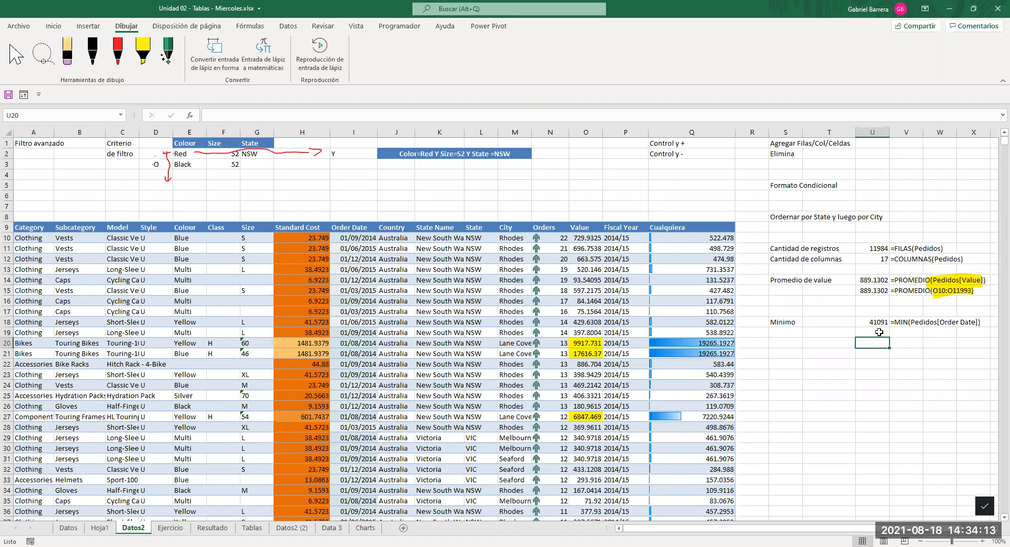
Format the minimum result in U18 as a short date (Fecha corta).
{"action": "left_click", "coordinate": [875, 322]}
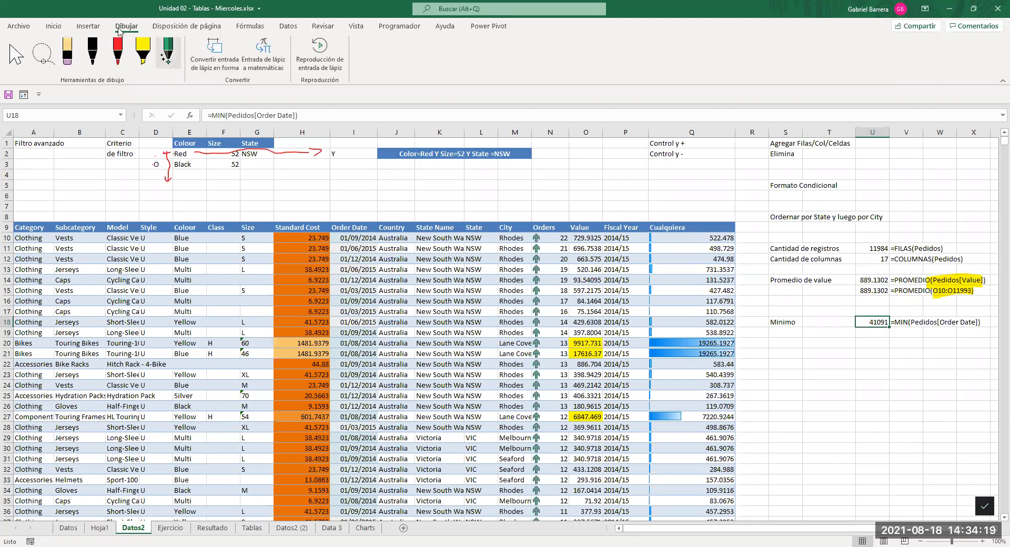
{"action": "left_click", "coordinate": [52, 27]}
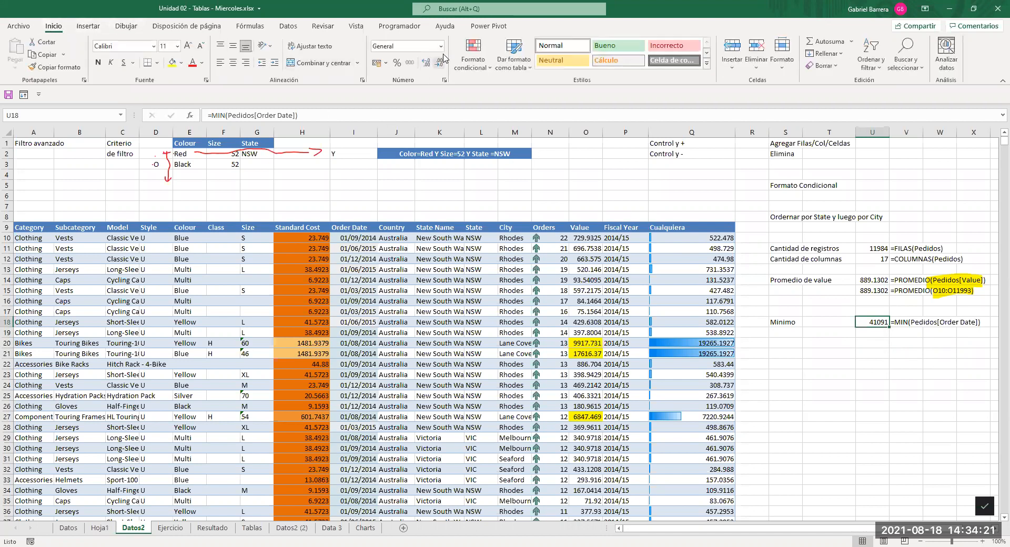
{"action": "left_click", "coordinate": [443, 48]}
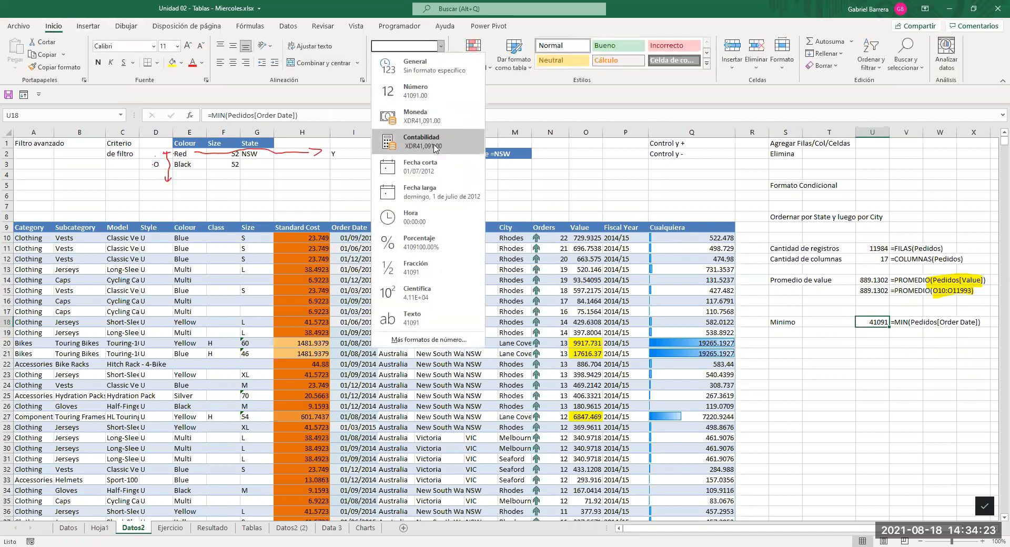
{"action": "left_click", "coordinate": [408, 163]}
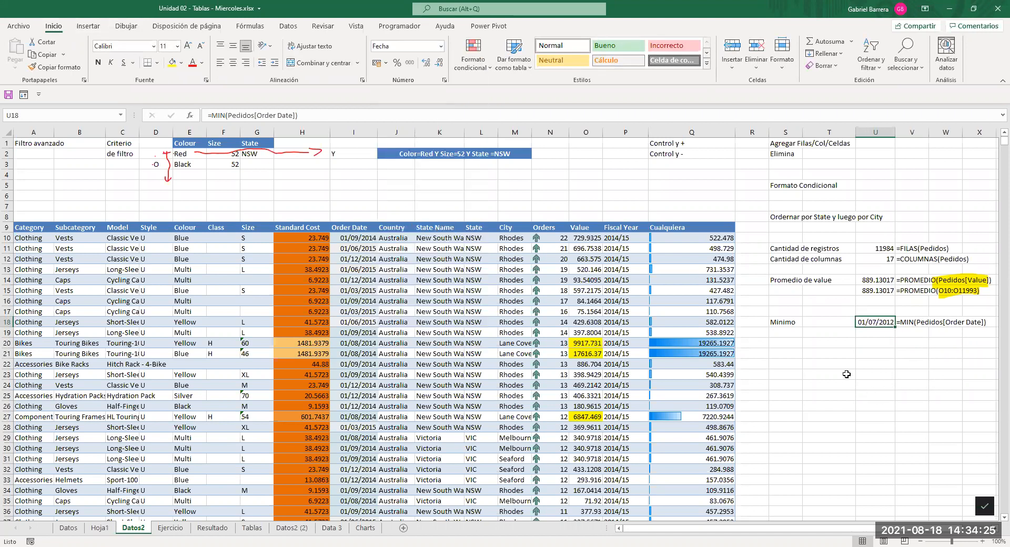
{"action": "left_click", "coordinate": [782, 332]}
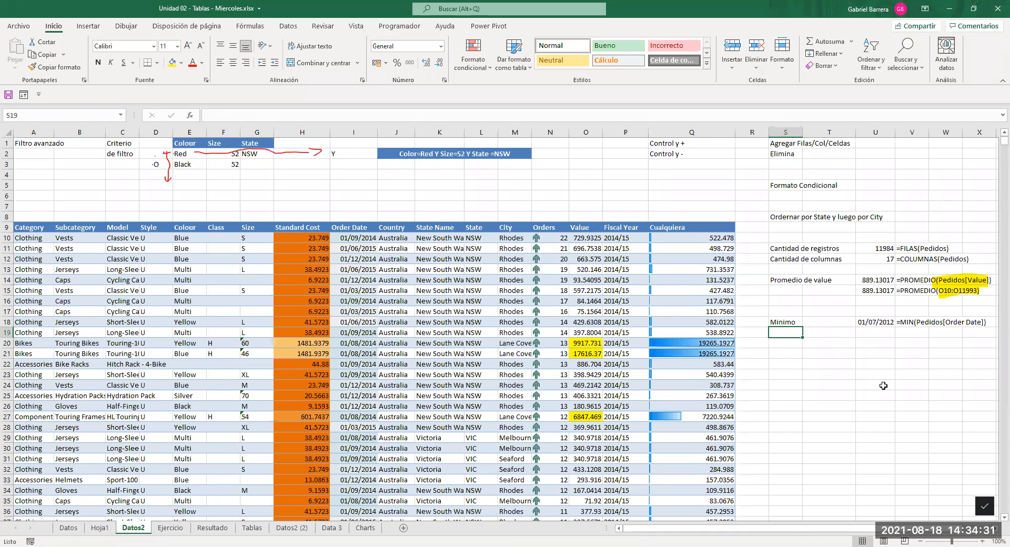
{"action": "left_click", "coordinate": [793, 341]}
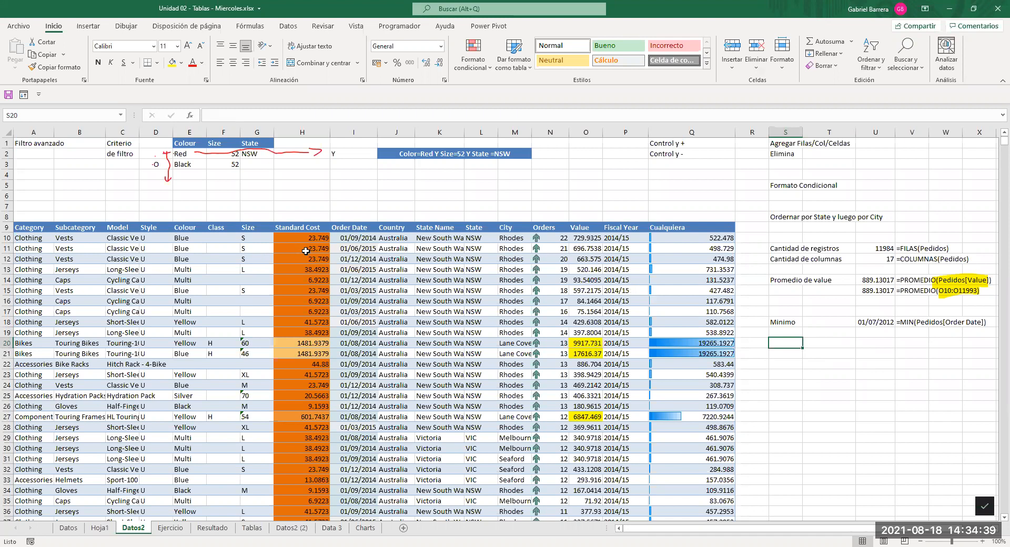
Examine the Standard Cost, Orders and Value columns, along with the Orders and Value entries of the first record.
{"action": "left_click", "coordinate": [305, 226]}
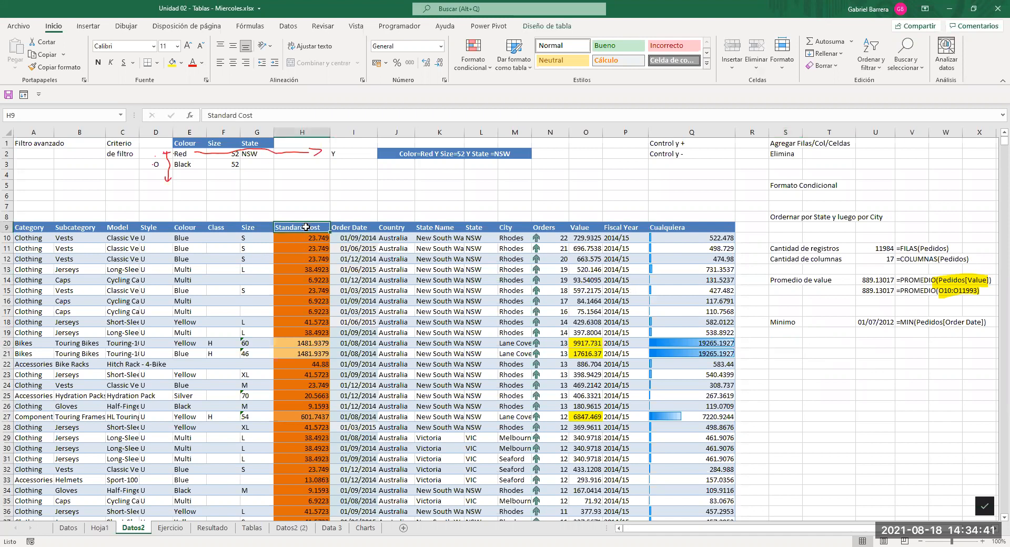
{"action": "left_click", "coordinate": [306, 222]}
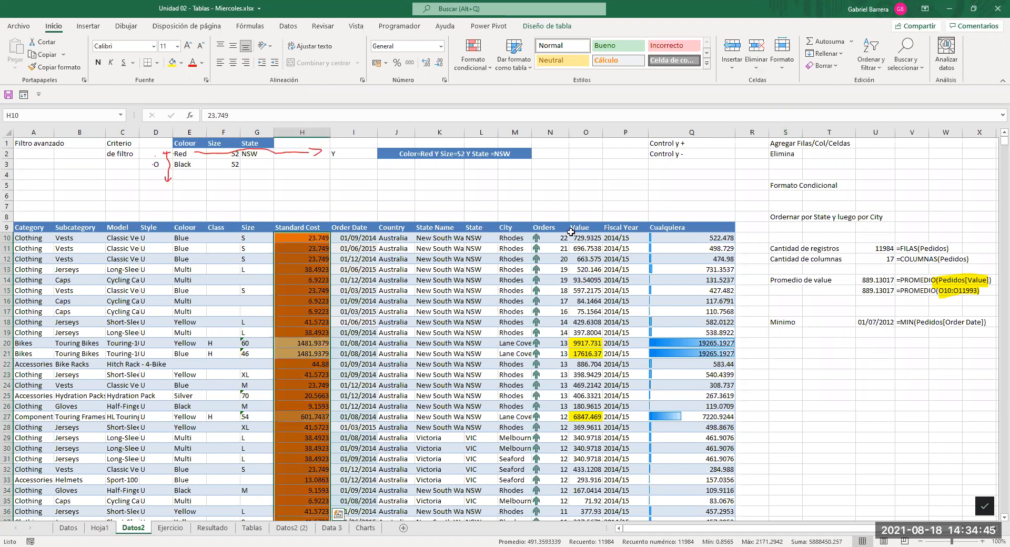
{"action": "left_click", "coordinate": [554, 221]}
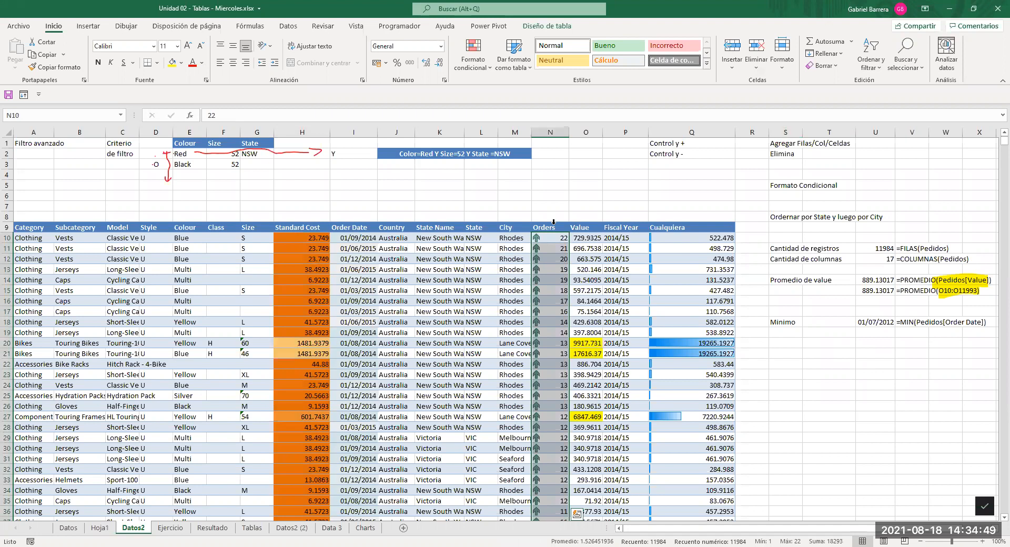
{"action": "left_click", "coordinate": [586, 223]}
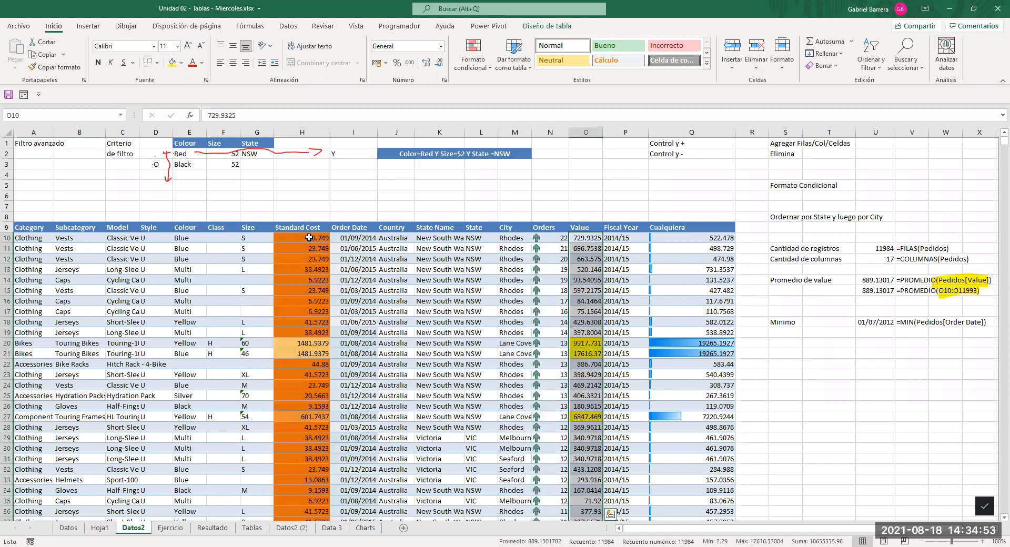
{"action": "left_click", "coordinate": [566, 240]}
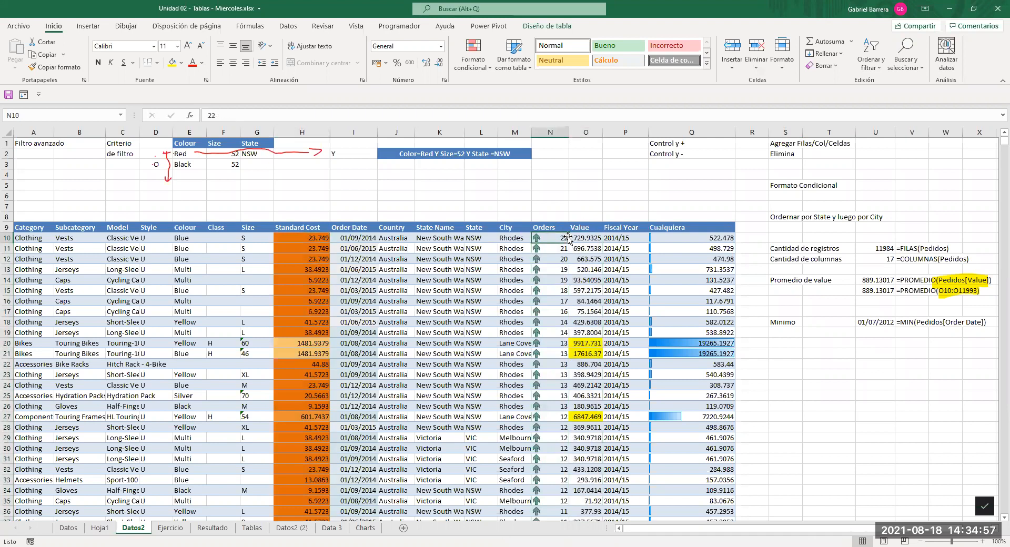
{"action": "left_click", "coordinate": [604, 241]}
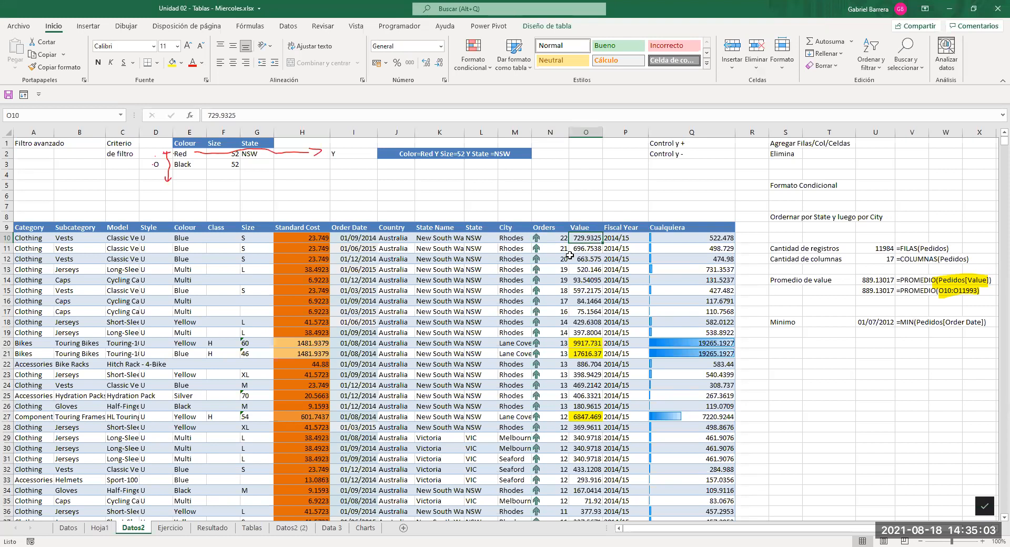
Calculate +23.749*22 in S20 as a check of the first record, and clear the cell again.
{"action": "left_click", "coordinate": [800, 342]}
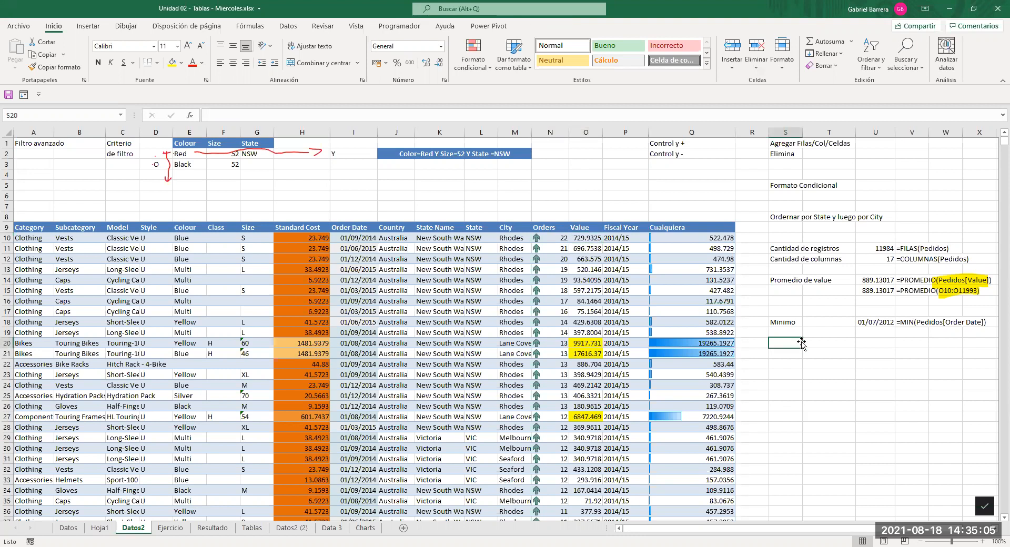
{"action": "type", "text": "+23.749*"}
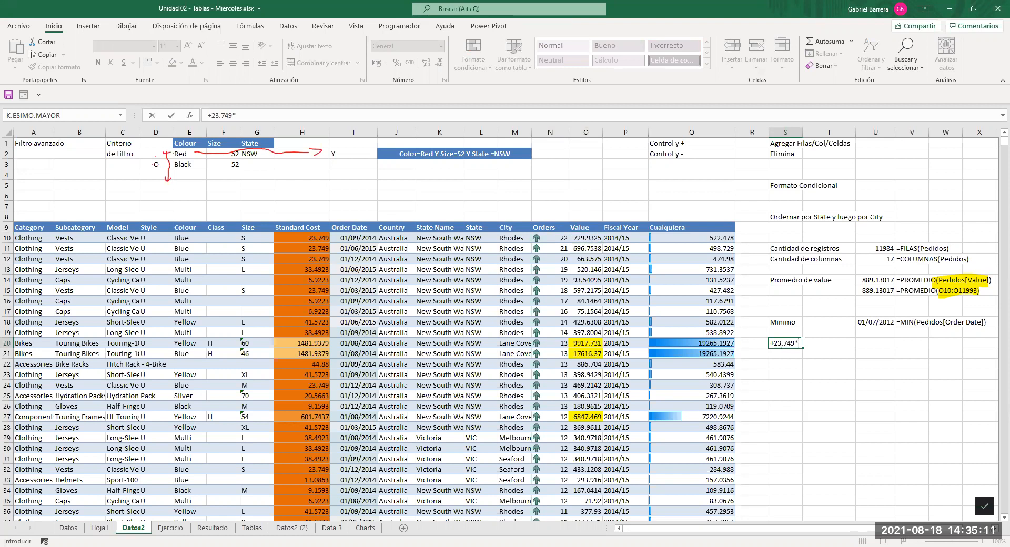
{"action": "type", "text": "22"}
{"action": "key", "text": "Return"}
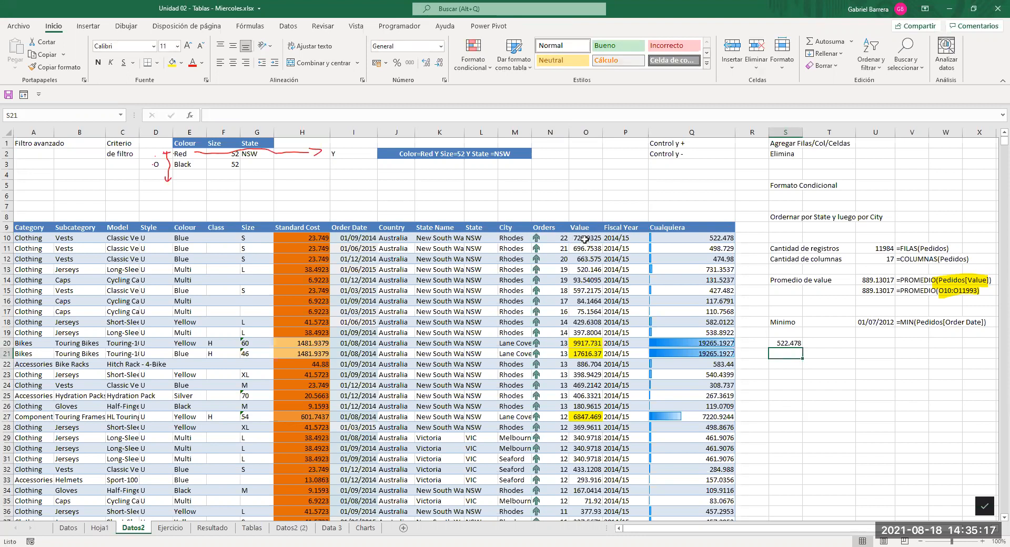
{"action": "key", "text": "Up"}
{"action": "key", "text": "Delete"}
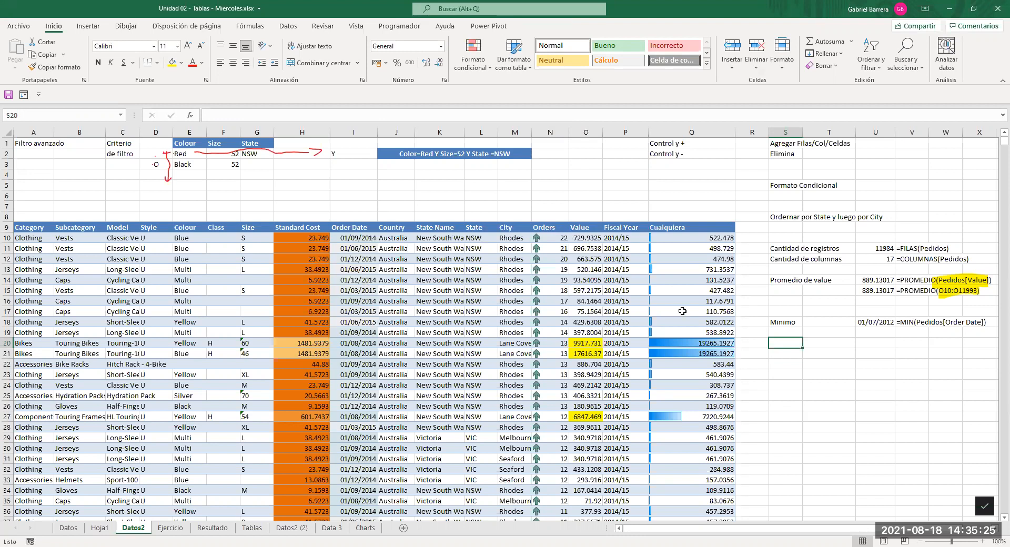
Select the Standard Cost and Orders cells of rows 10 to 13 together to examine which values get multiplied per record.
{"action": "left_click", "coordinate": [296, 238]}
{"action": "left_click", "coordinate": [558, 238], "text": "ctrl"}
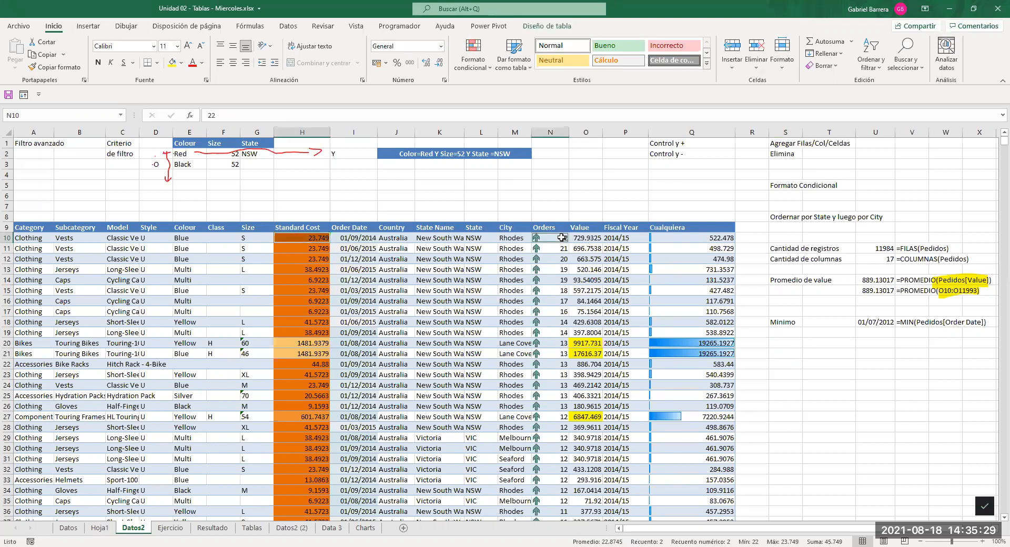
{"action": "left_click", "coordinate": [313, 248], "text": "ctrl"}
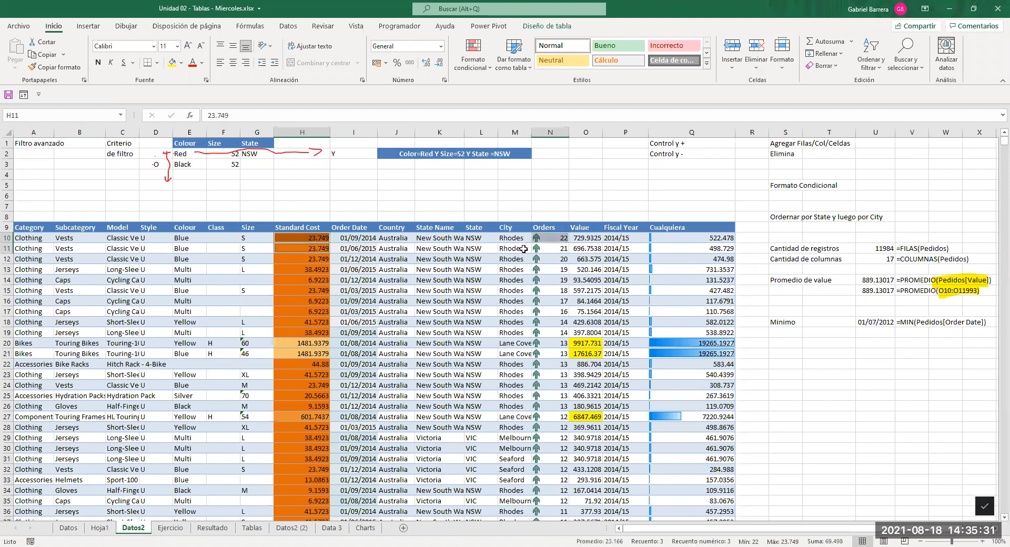
{"action": "left_click", "coordinate": [566, 253], "text": "ctrl"}
{"action": "left_click", "coordinate": [309, 261], "text": "ctrl"}
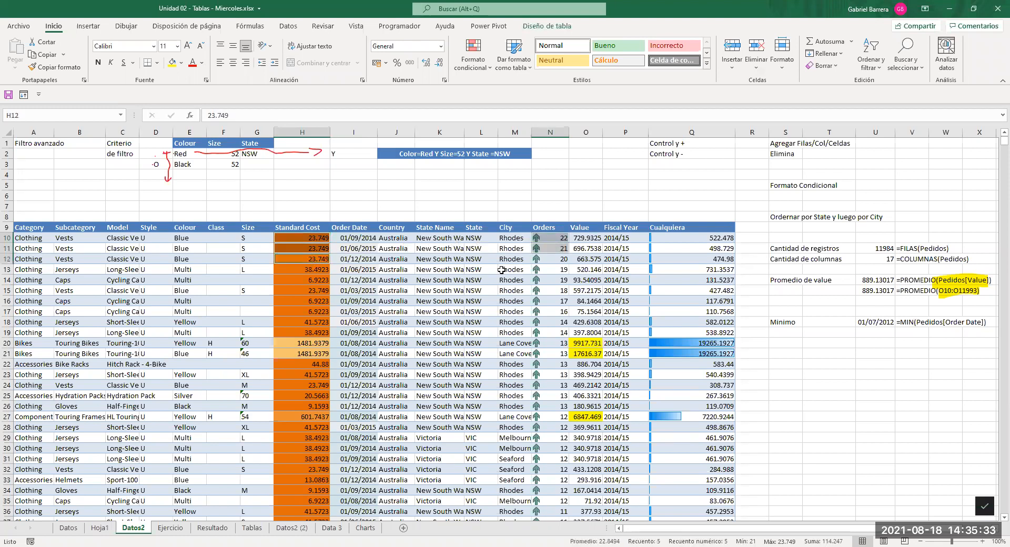
{"action": "left_click", "coordinate": [557, 260], "text": "ctrl"}
{"action": "left_click", "coordinate": [291, 270], "text": "ctrl"}
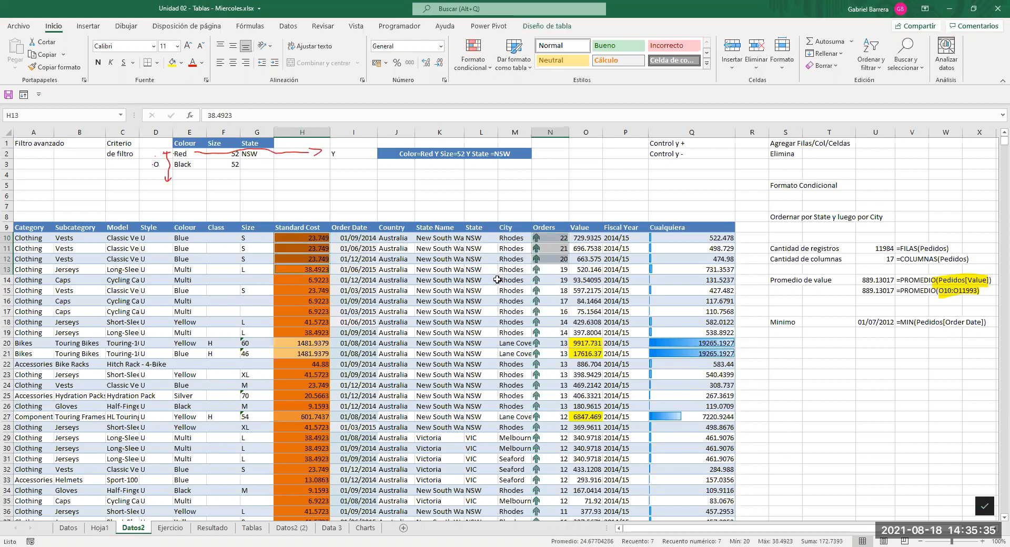
{"action": "left_click", "coordinate": [546, 270], "text": "ctrl"}
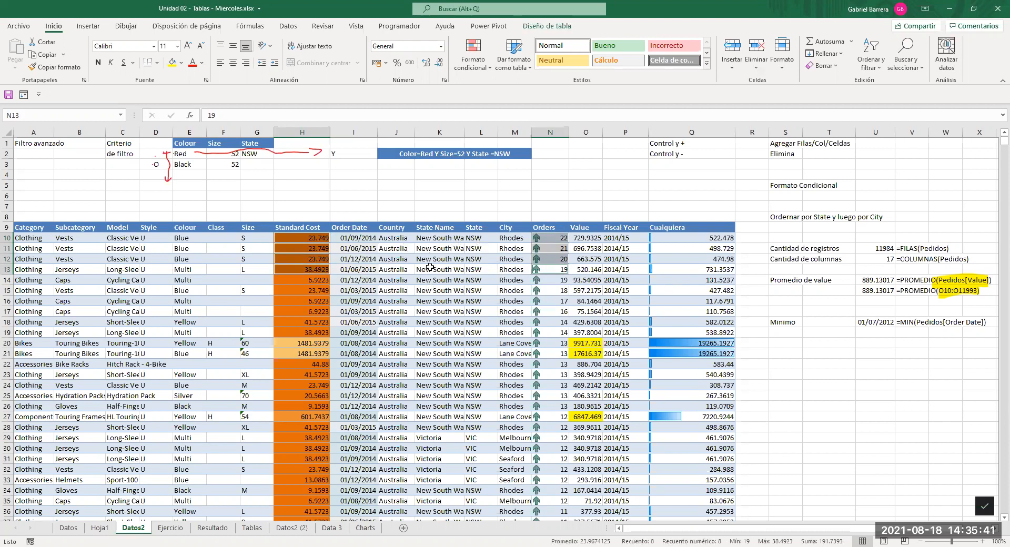
{"action": "left_click", "coordinate": [470, 257]}
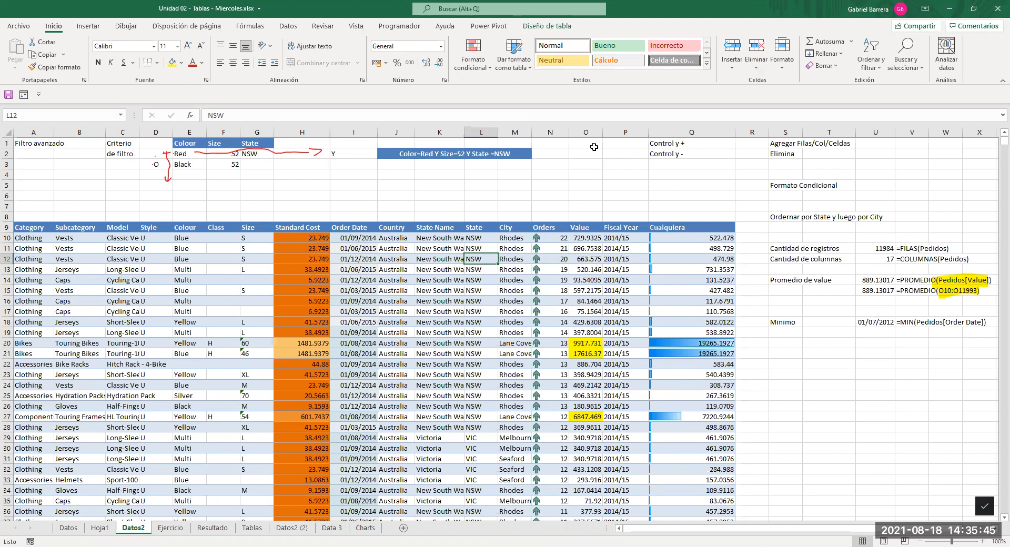
{"action": "left_click", "coordinate": [585, 129]}
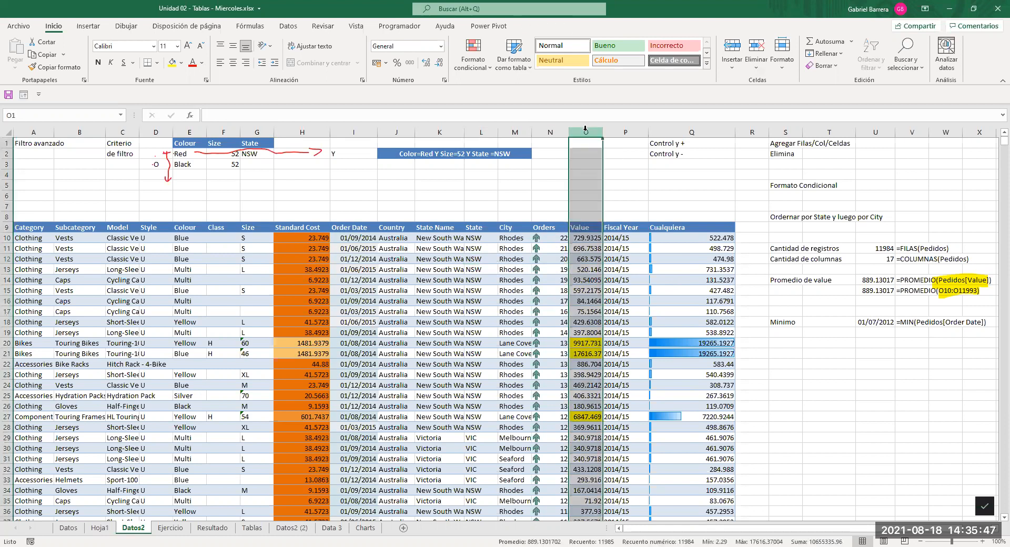
{"action": "key", "text": "ctrl+plus"}
{"action": "left_click", "coordinate": [583, 240]}
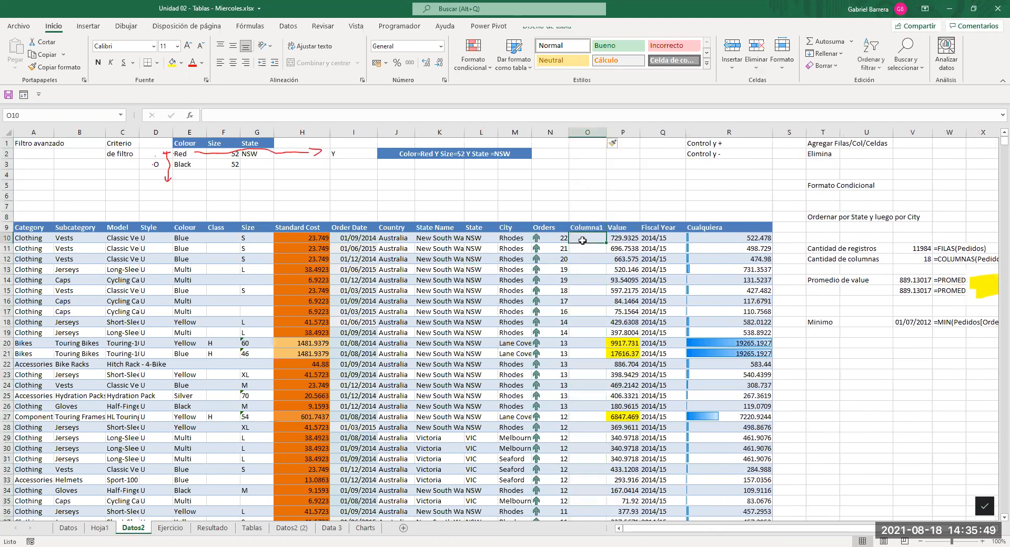
{"action": "type", "text": "="}
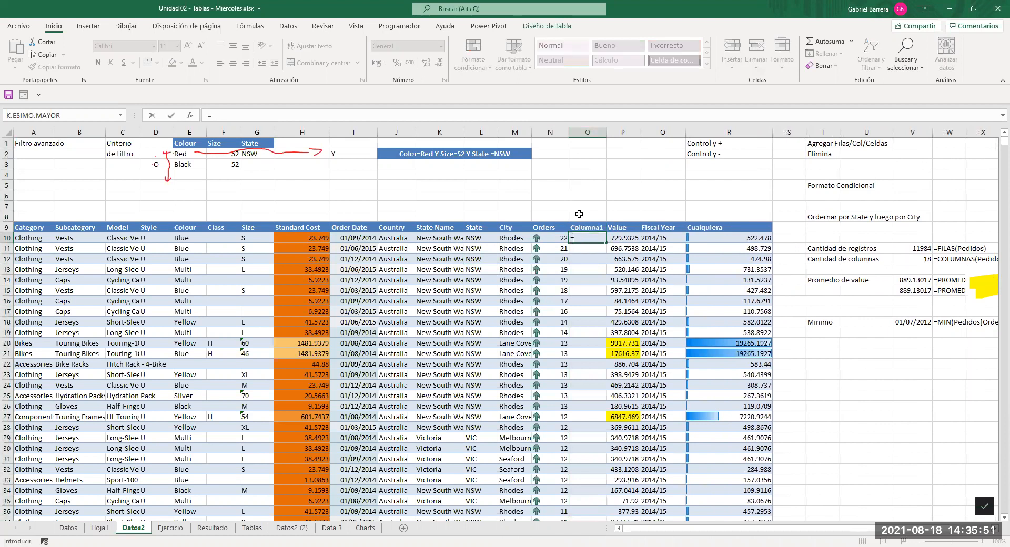
{"action": "left_click", "coordinate": [312, 239]}
{"action": "type", "text": "*"}
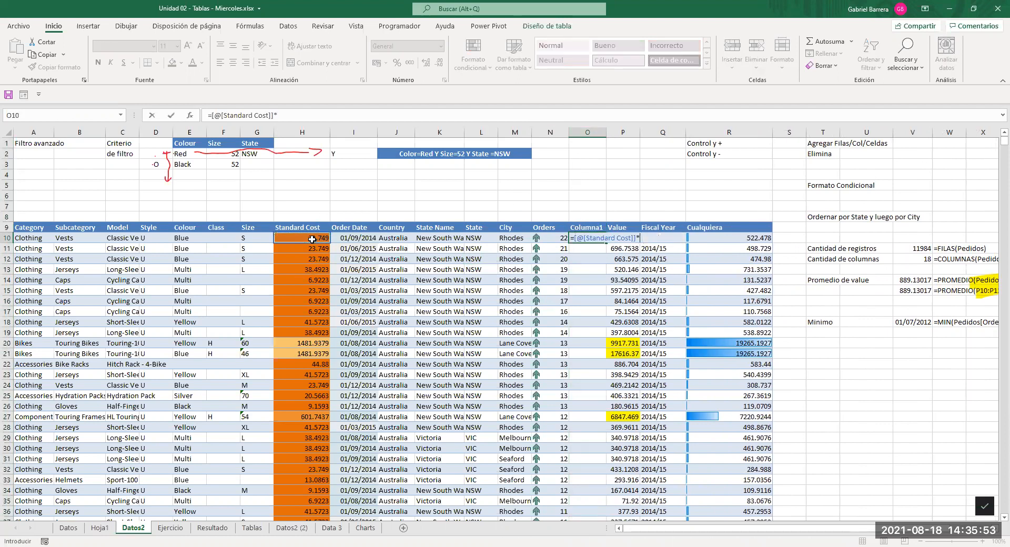
{"action": "left_click", "coordinate": [563, 237]}
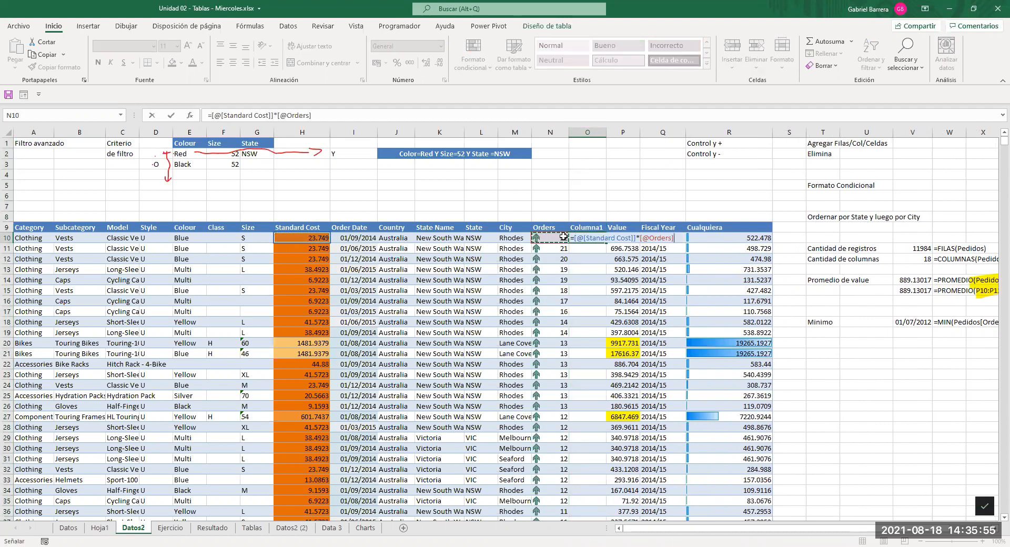
{"action": "key", "text": "Return"}
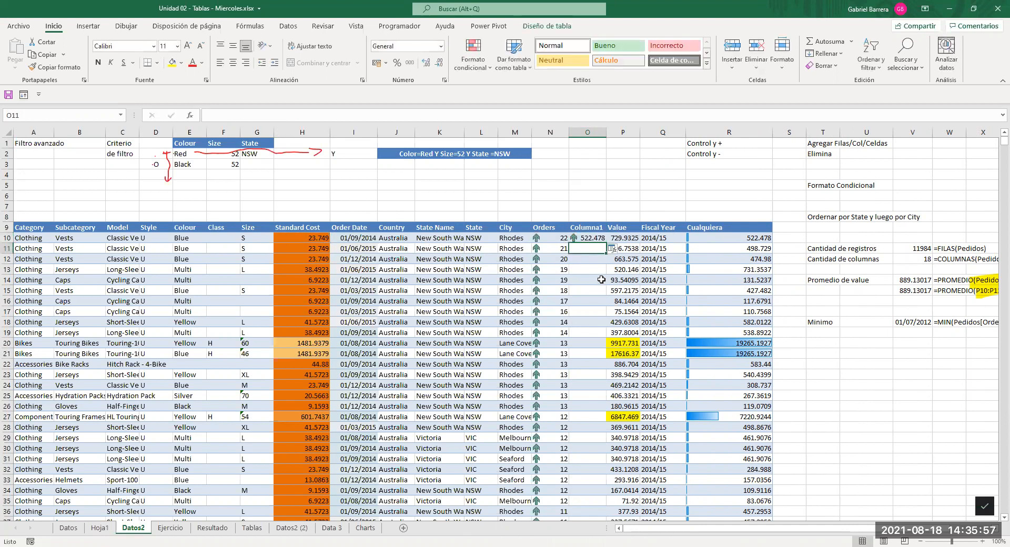
Undo the inserted column along with its product formula, and clear the check calculation in S20.
{"action": "left_click", "coordinate": [592, 238]}
{"action": "mouse_move", "coordinate": [606, 245]}
{"action": "left_mouse_down"}
{"action": "mouse_move", "coordinate": [607, 343]}
{"action": "mouse_move", "coordinate": [607, 241]}
{"action": "left_mouse_up"}
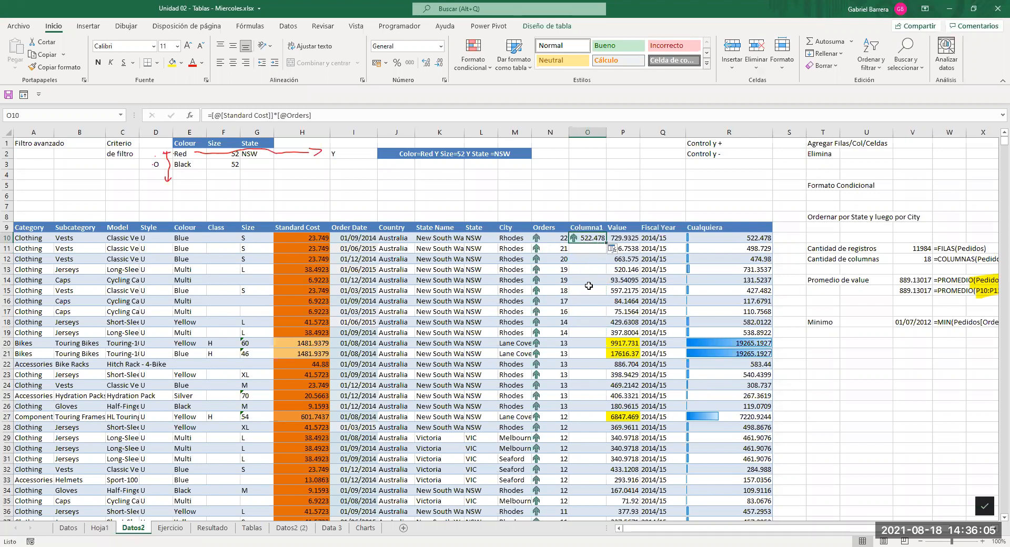
{"action": "left_click_drag", "start_coordinate": [584, 235], "coordinate": [588, 388]}
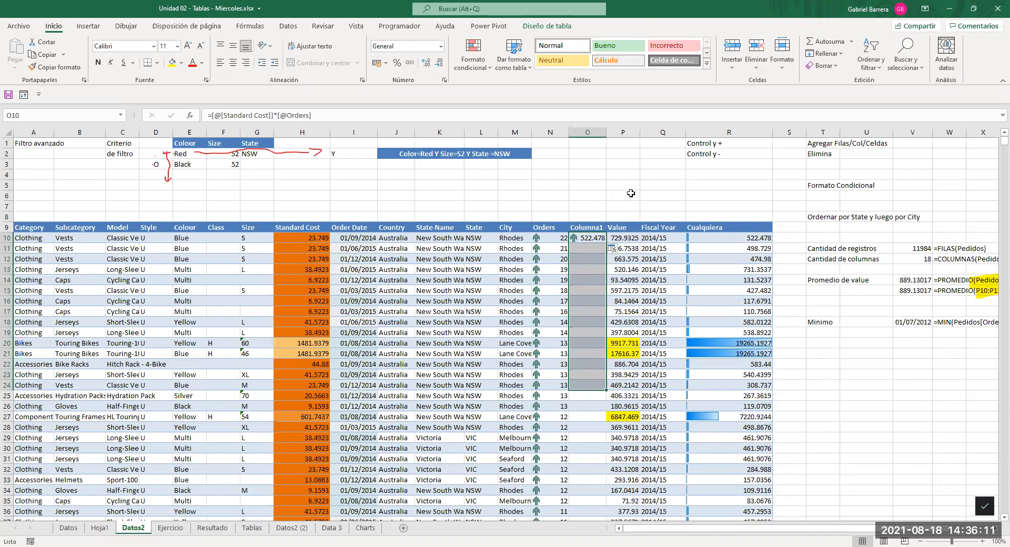
{"action": "key", "text": "ctrl+z"}
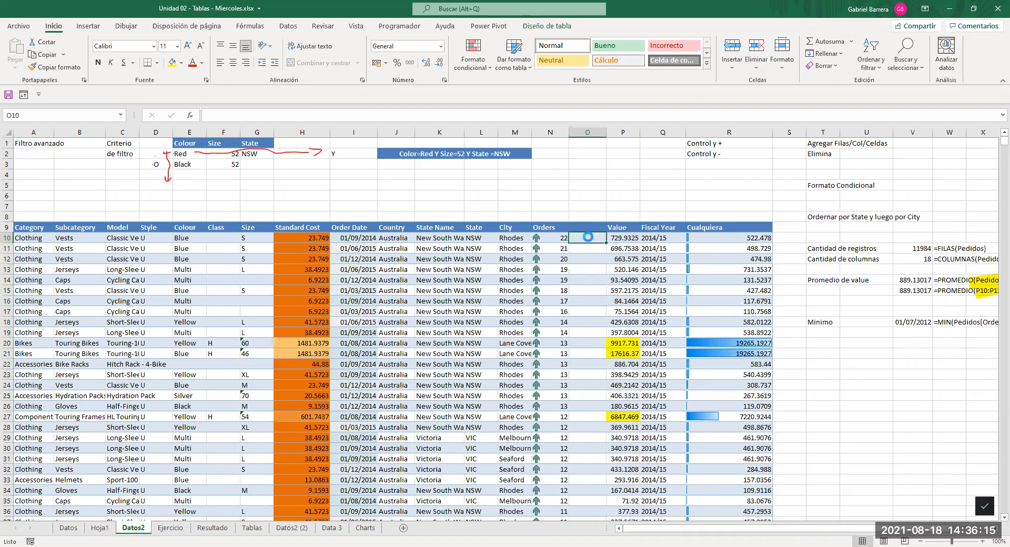
{"action": "key", "text": "ctrl+z"}
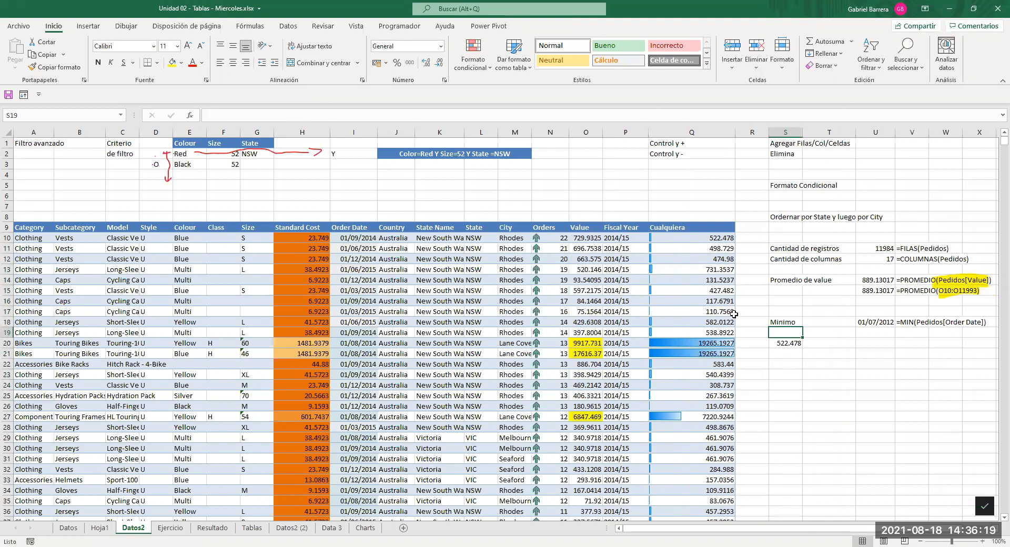
{"action": "key", "text": "Down"}
{"action": "key", "text": "Delete"}
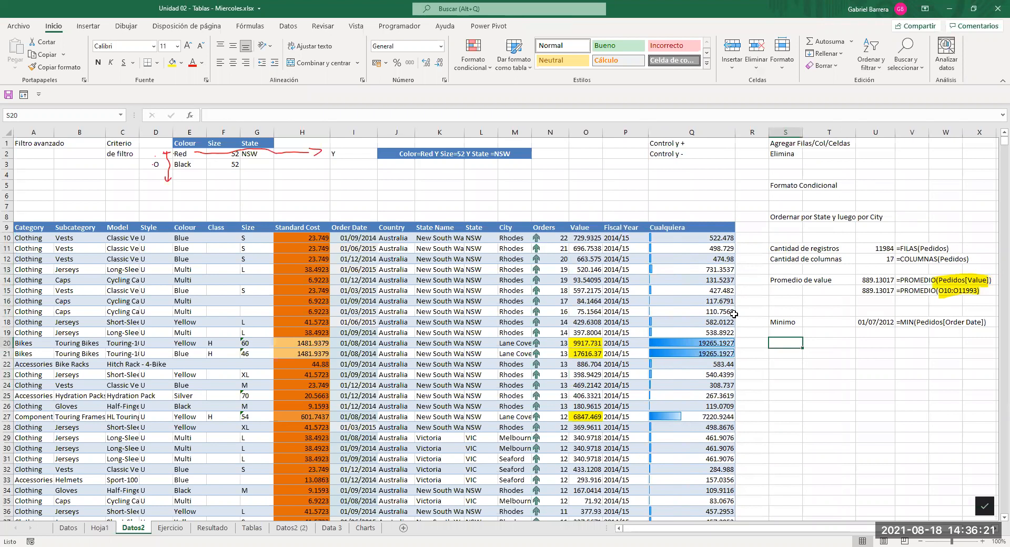
Start a SUMAPRODUCTO formula in U20 with the Standard Cost column of Pedidos as the first array.
{"action": "key", "text": "Right"}
{"action": "key", "text": "Right"}
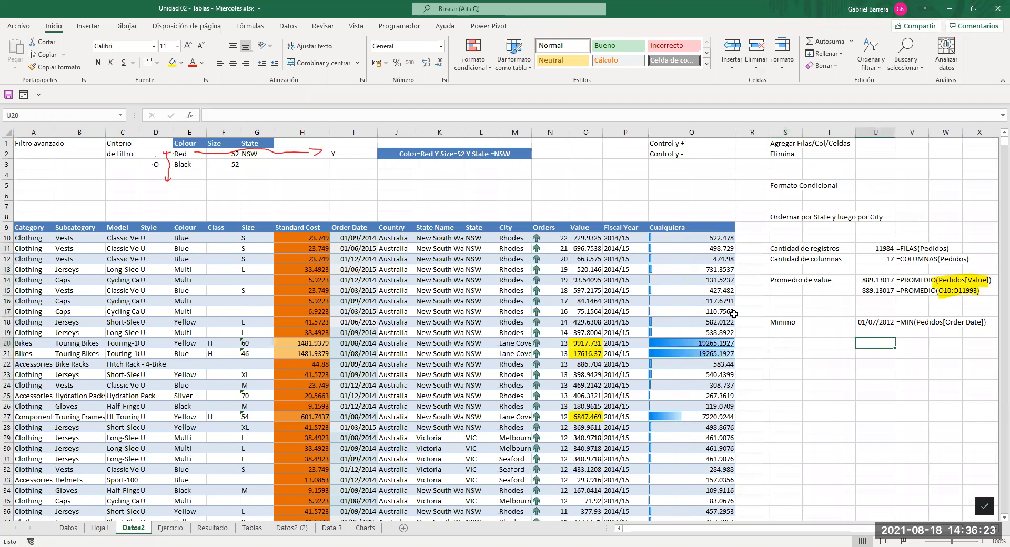
{"action": "type", "text": "="}
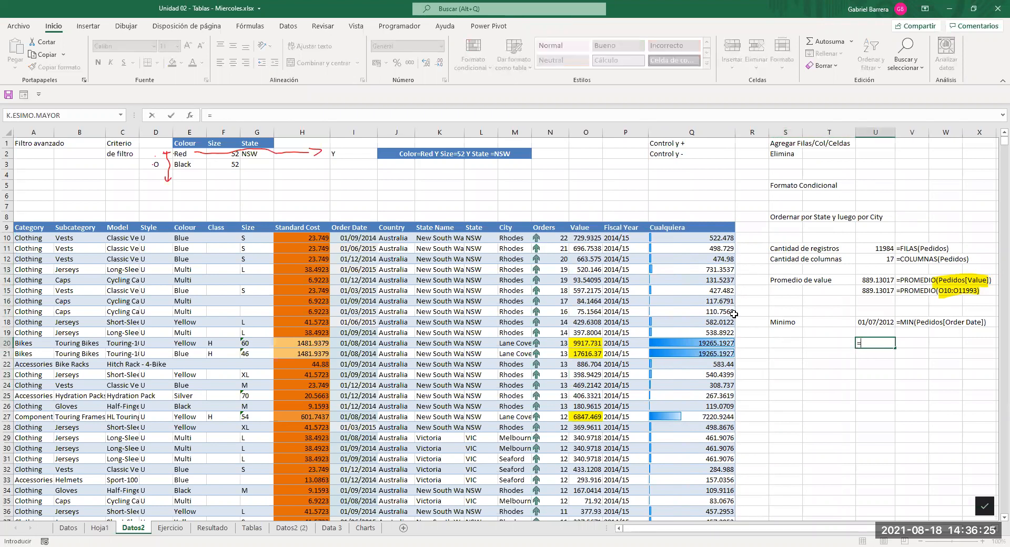
{"action": "type", "text": "sumapr"}
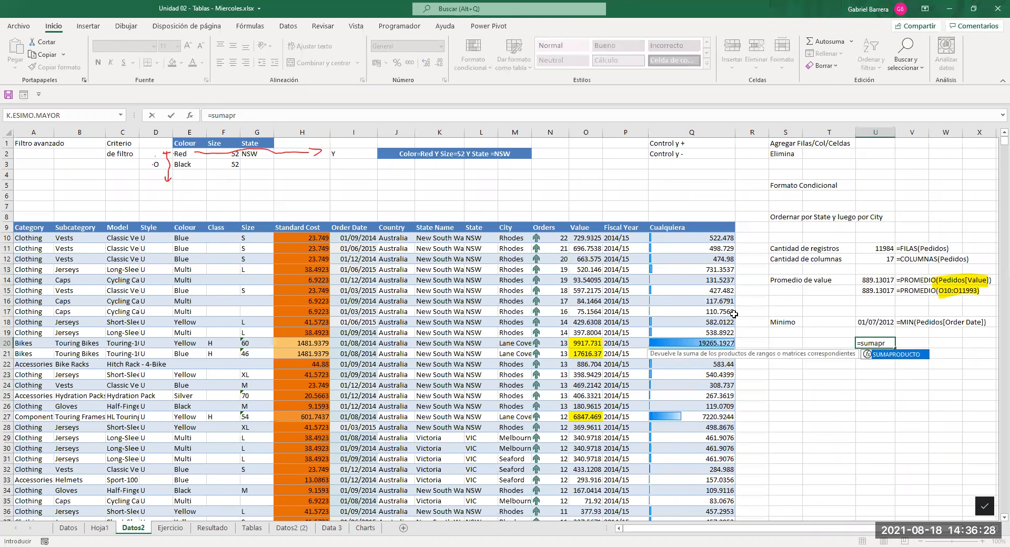
{"action": "key", "text": "Tab"}
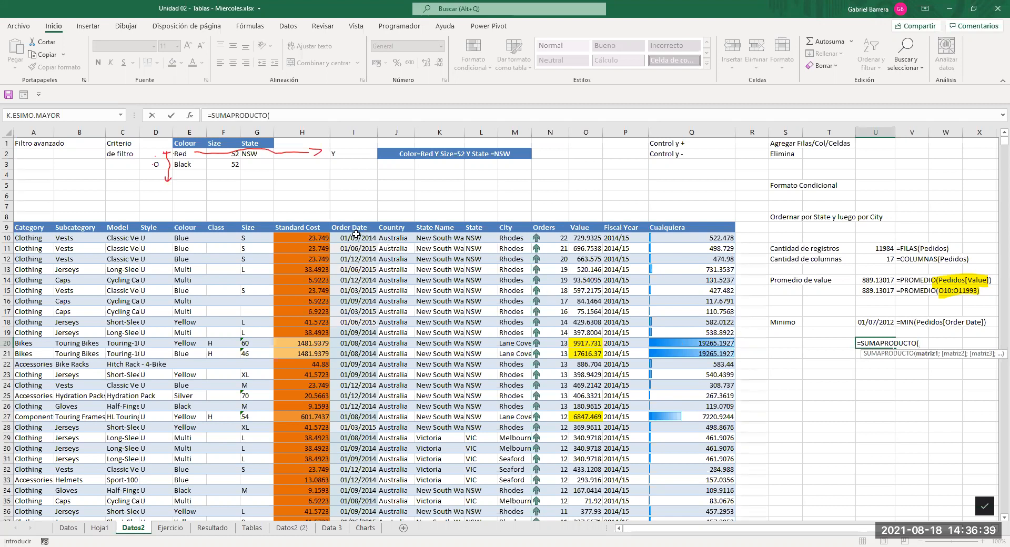
{"action": "left_click", "coordinate": [300, 221]}
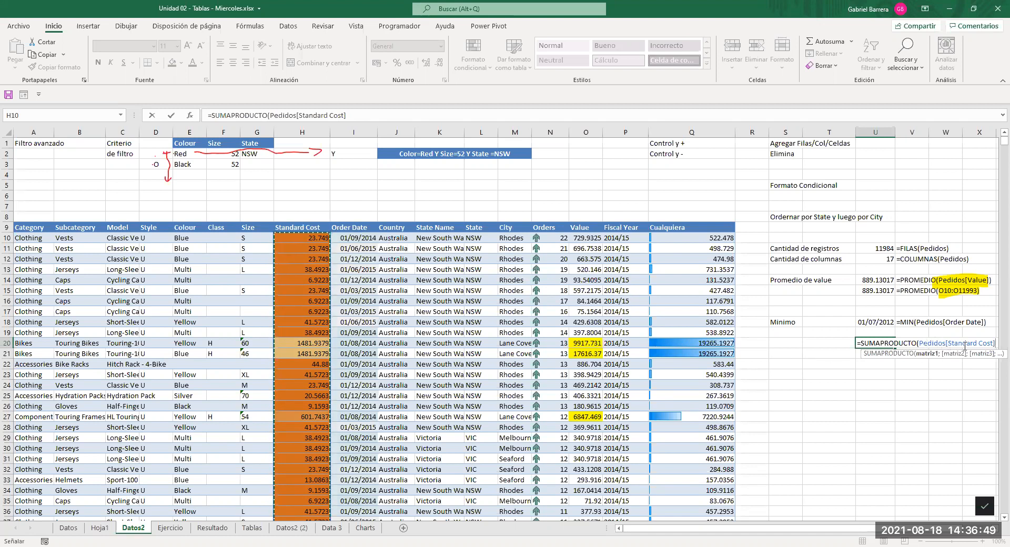
Add the Orders column of Pedidos as the second SUMAPRODUCTO array and complete the formula in U20.
{"action": "left_click", "coordinate": [994, 528]}
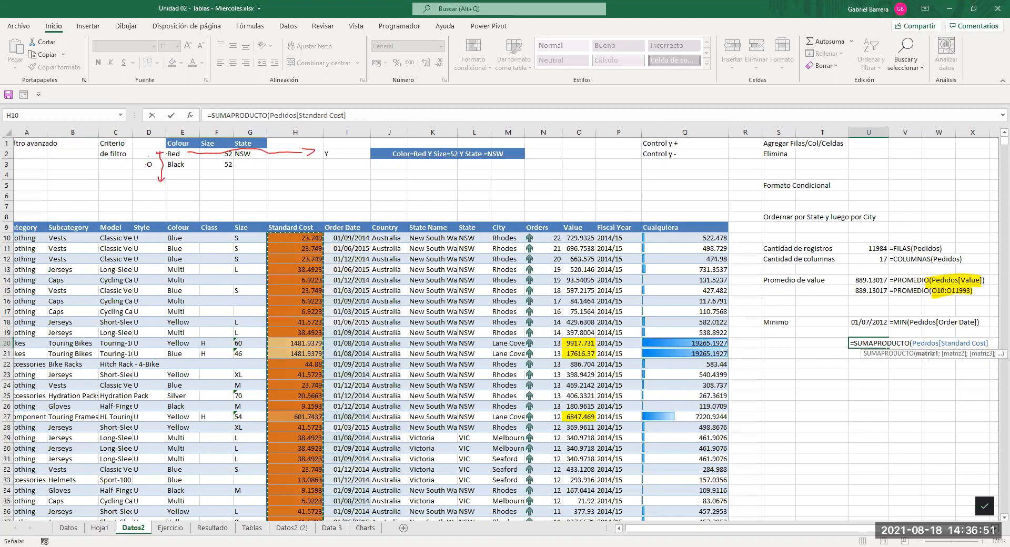
{"action": "left_click", "coordinate": [995, 529]}
{"action": "left_click", "coordinate": [995, 529]}
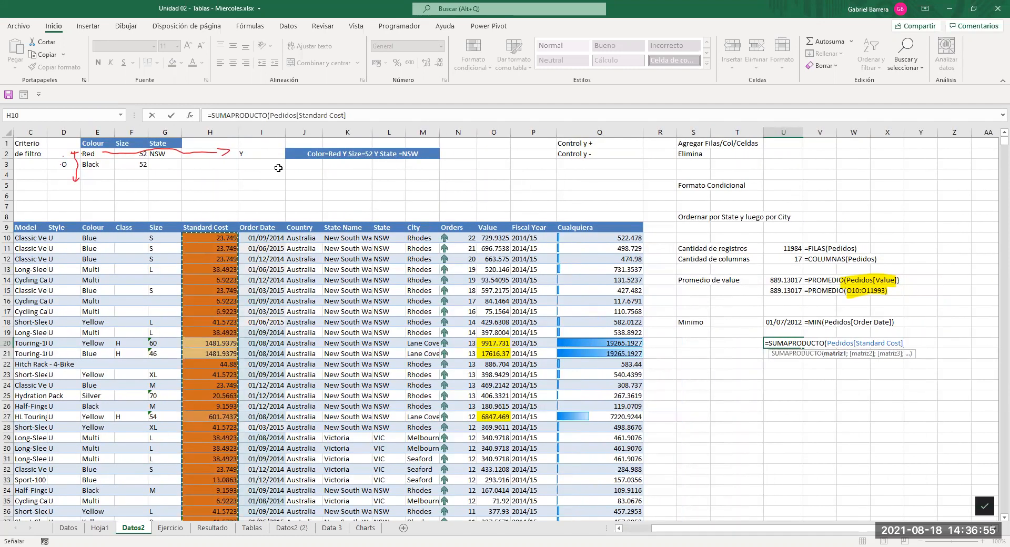
{"action": "type", "text": ";"}
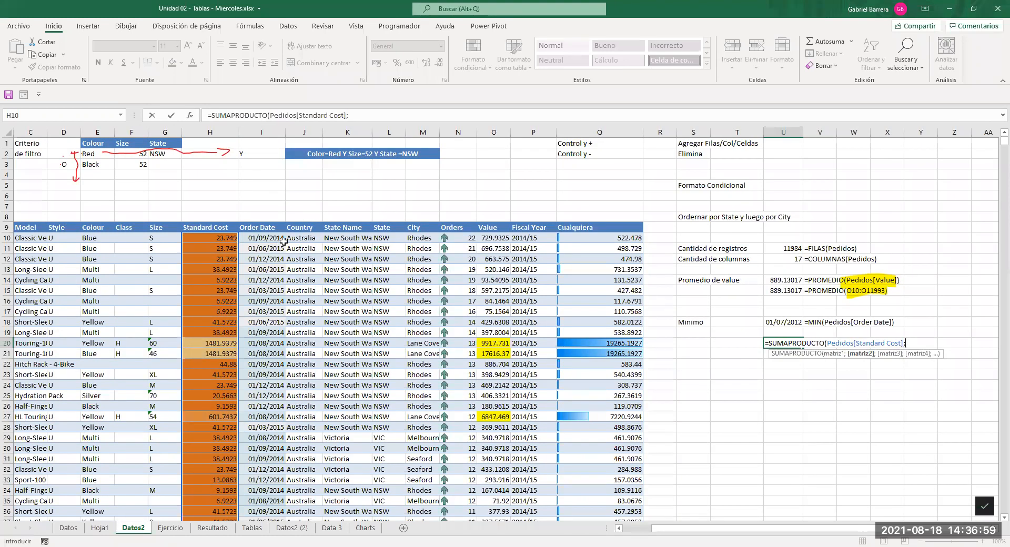
{"action": "left_click", "coordinate": [454, 220]}
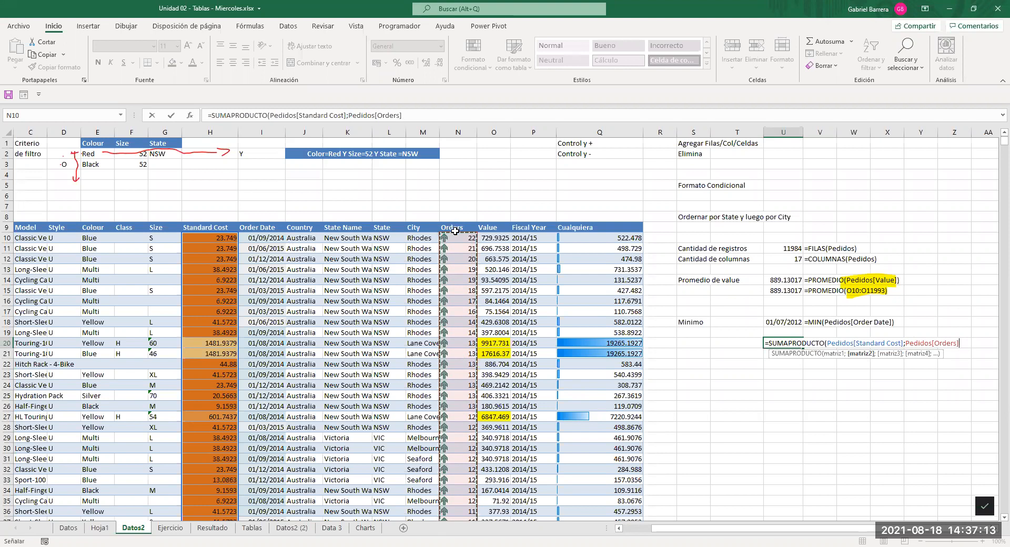
{"action": "left_click", "coordinate": [455, 238]}
{"action": "left_click", "coordinate": [513, 240]}
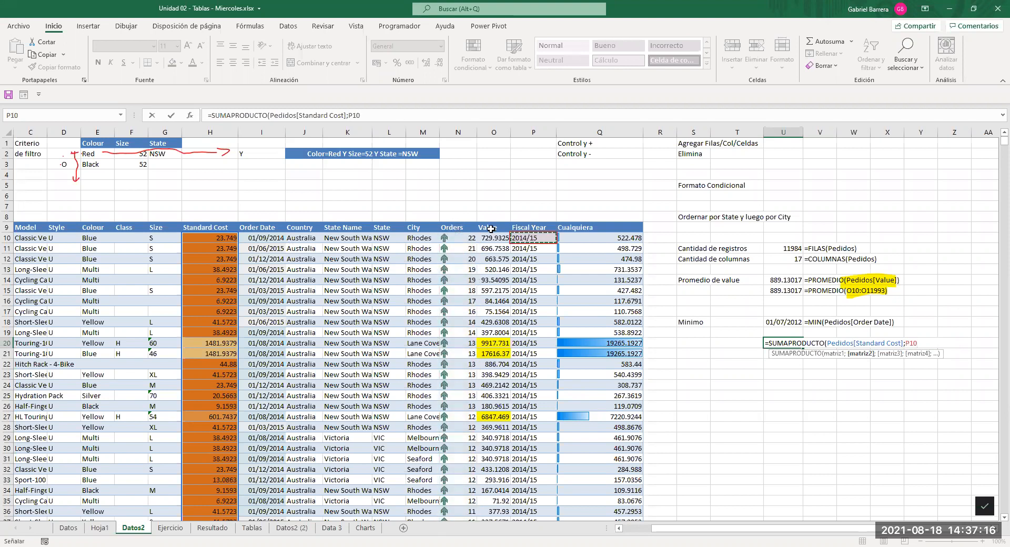
{"action": "left_click", "coordinate": [450, 221]}
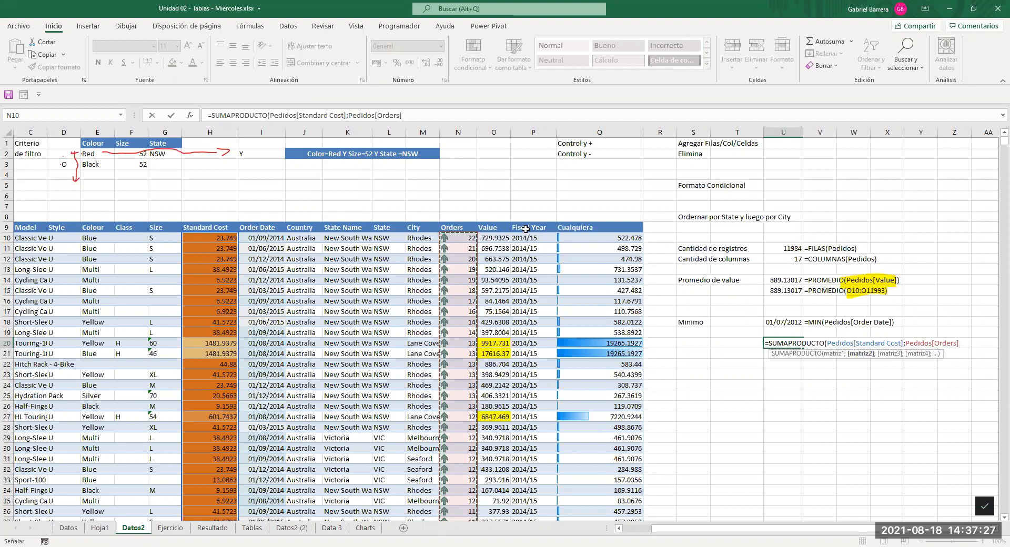
{"action": "key", "text": "Return"}
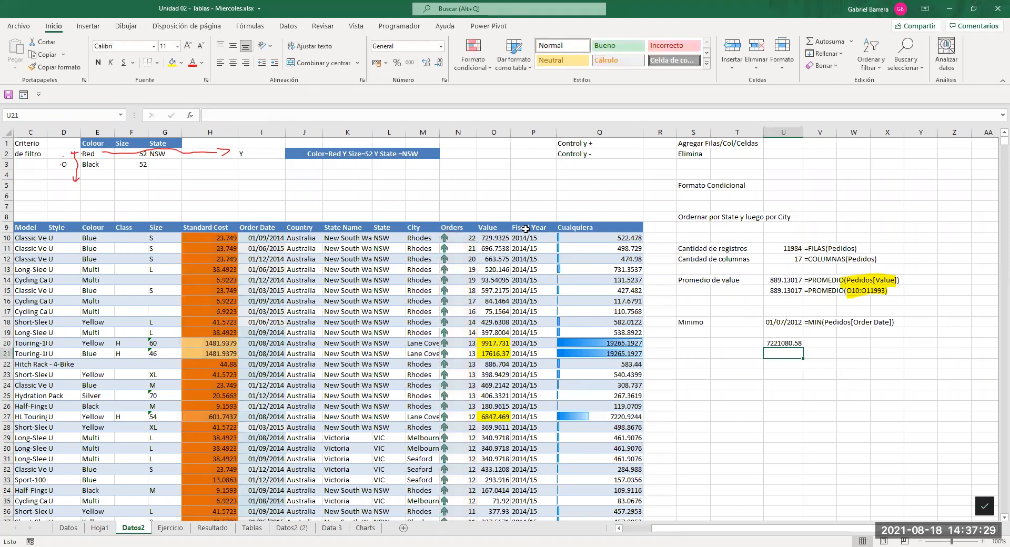
Copy the formula-text cell V18 to V20 to display the SUMAPRODUCTO formula beside its result.
{"action": "left_click", "coordinate": [798, 343]}
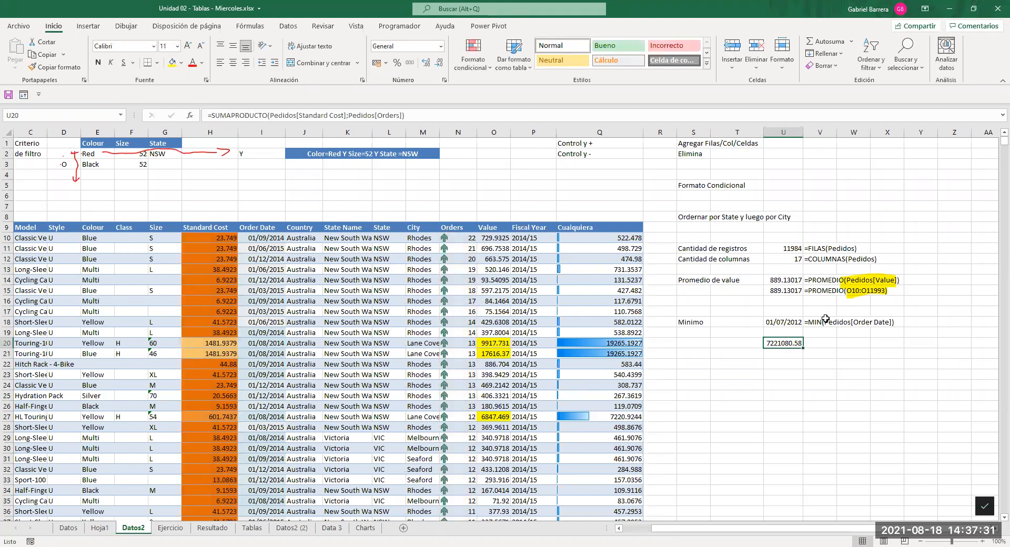
{"action": "left_click", "coordinate": [824, 322]}
{"action": "key", "text": "ctrl+c"}
{"action": "left_click", "coordinate": [830, 343]}
{"action": "key", "text": "ctrl+v"}
{"action": "key", "text": "Escape"}
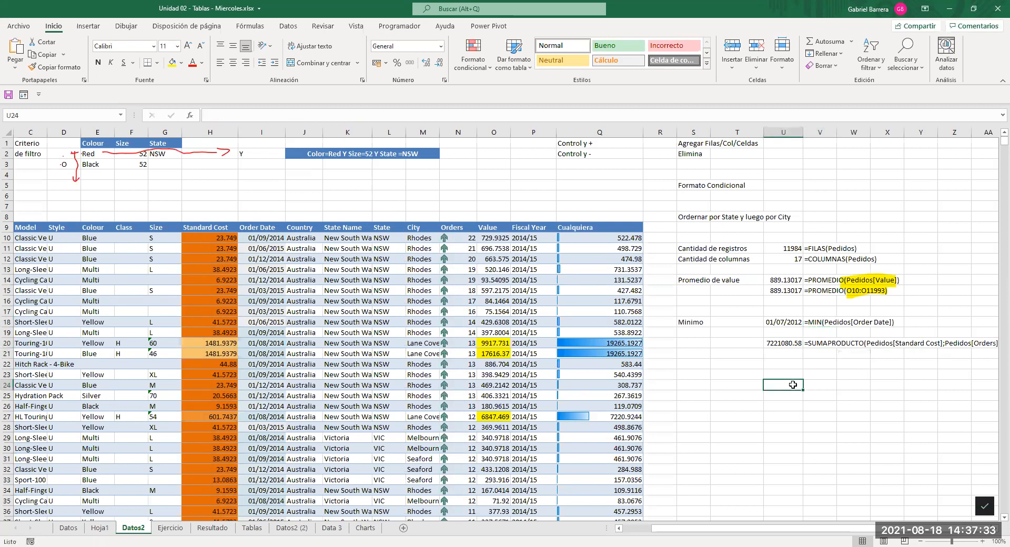
{"action": "left_click", "coordinate": [801, 367]}
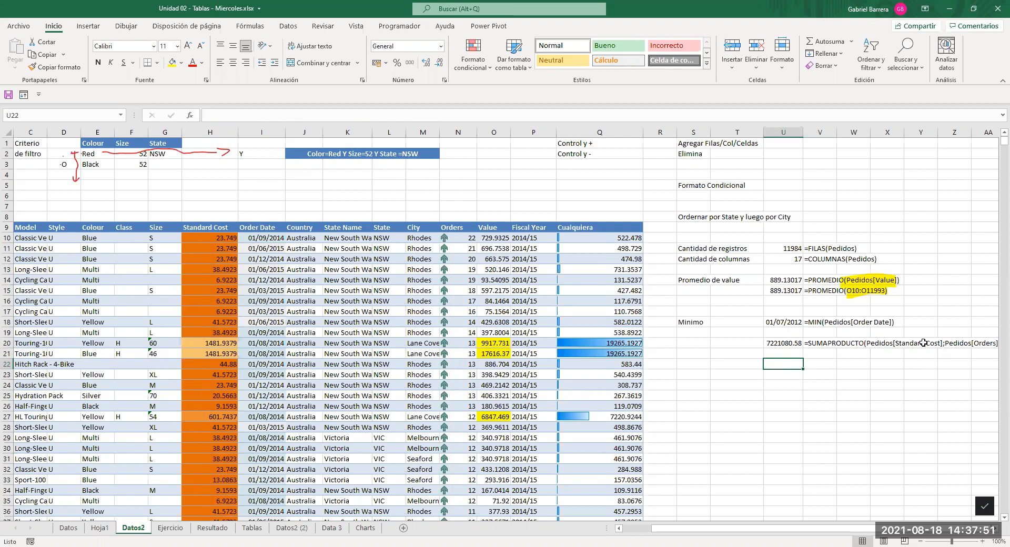
{"action": "left_click", "coordinate": [827, 343]}
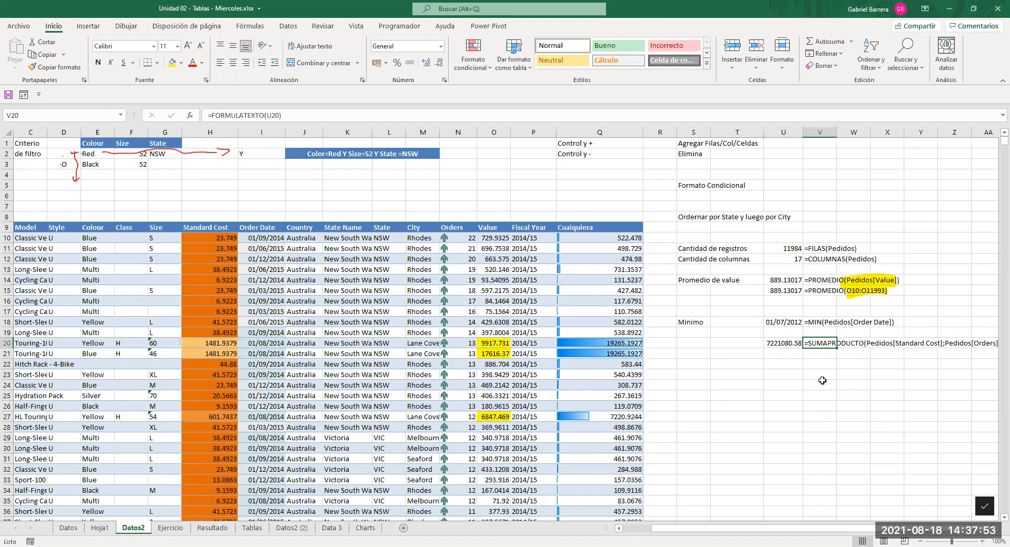
{"action": "left_click", "coordinate": [790, 364]}
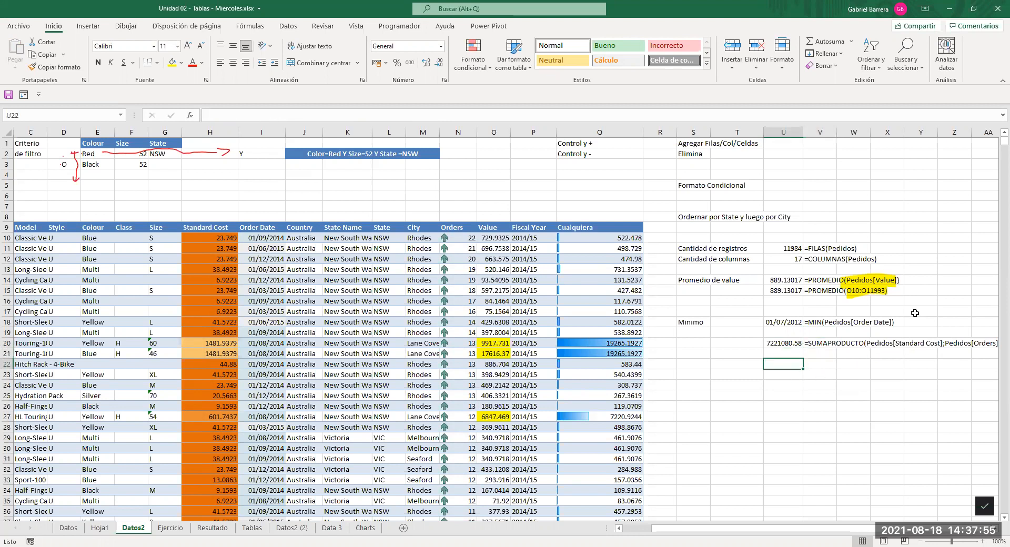
{"action": "left_click", "coordinate": [902, 343]}
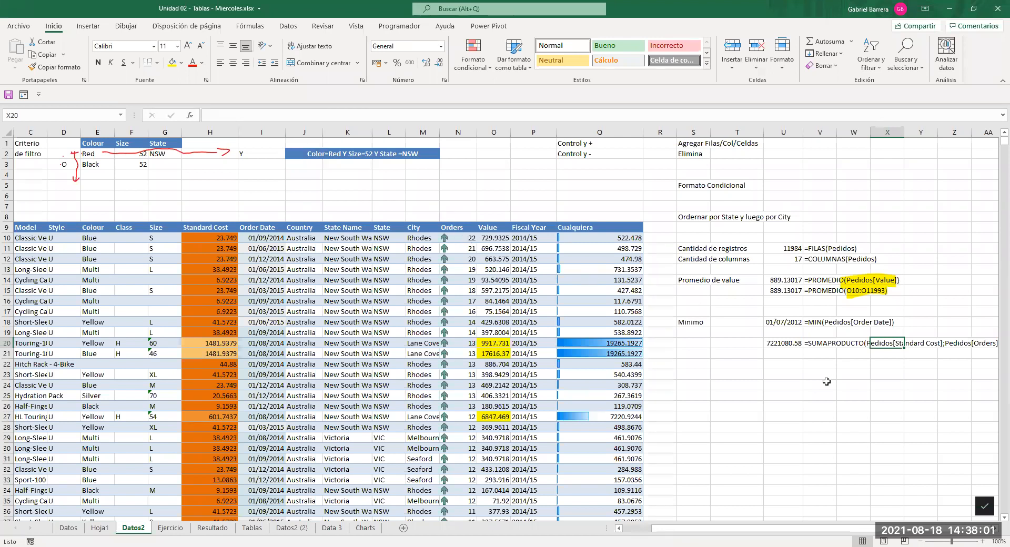
{"action": "left_click", "coordinate": [755, 360]}
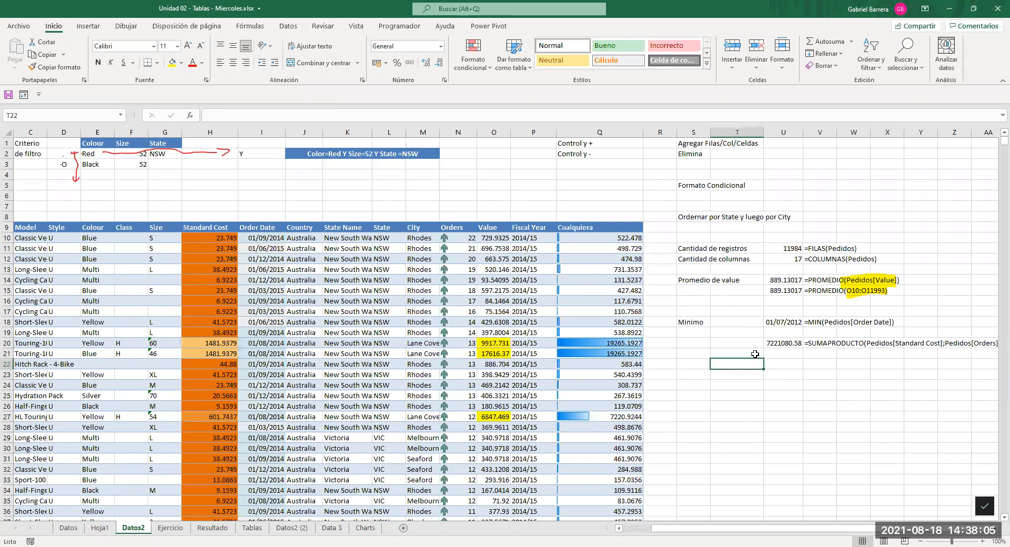
{"action": "left_click", "coordinate": [696, 357]}
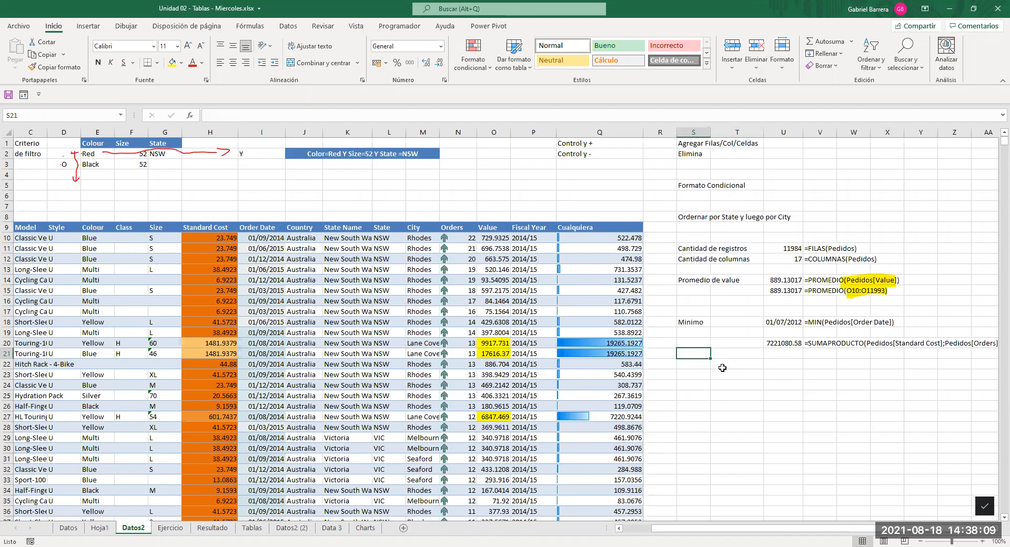
Save the workbook.
{"action": "left_click", "coordinate": [8, 95]}
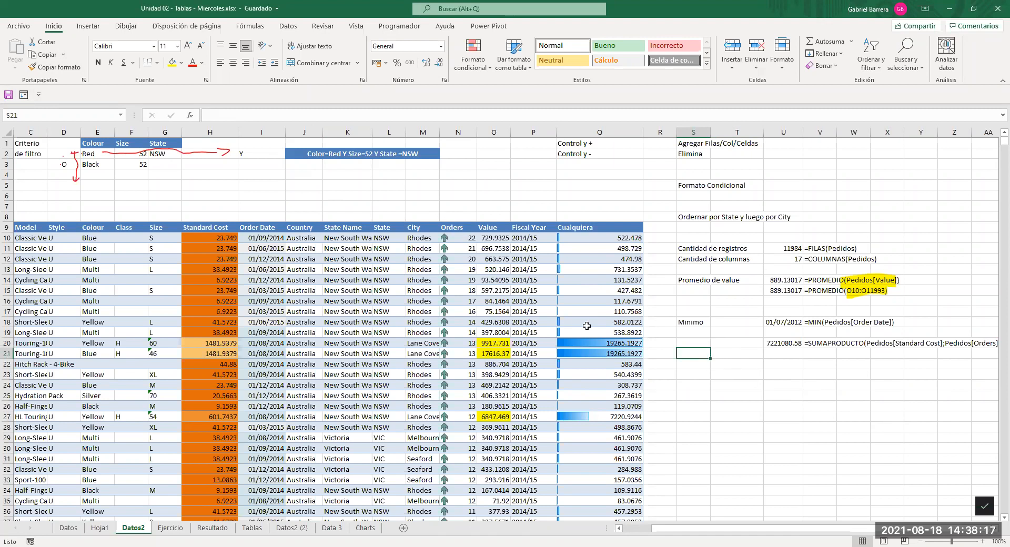
Insert a table row at the Orders cell N12 and delete it again.
{"action": "left_click", "coordinate": [460, 262]}
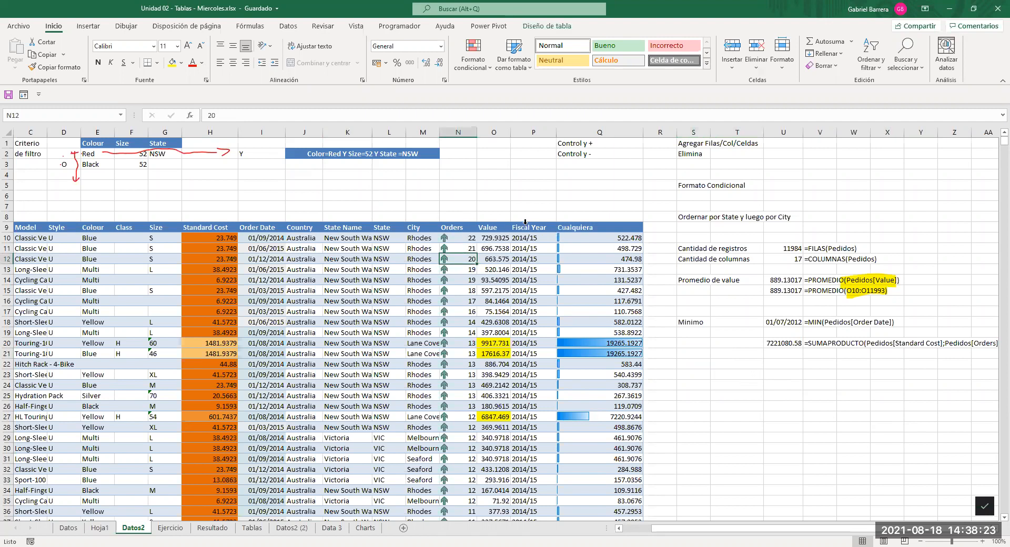
{"action": "key", "text": "ctrl+plus"}
{"action": "key", "text": "ctrl+minus"}
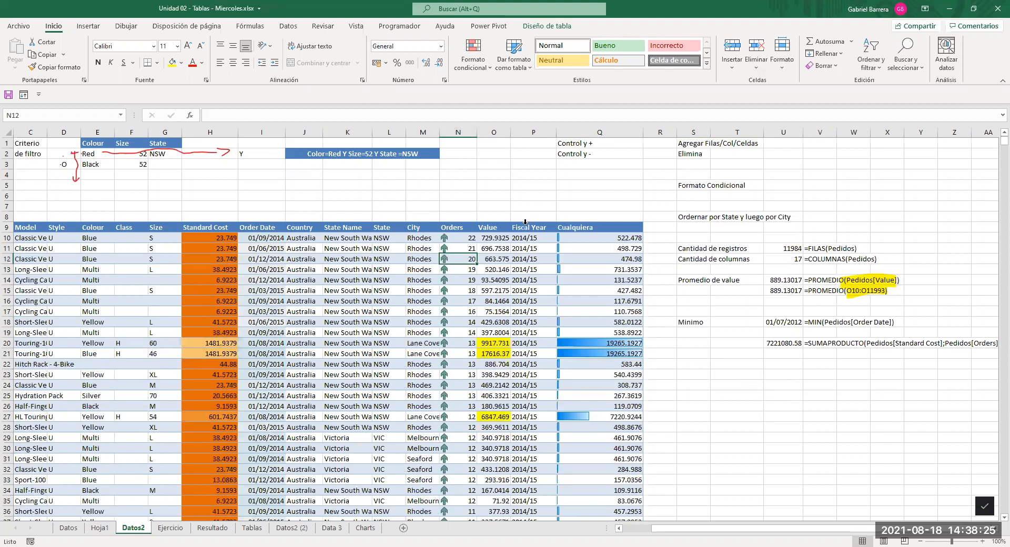
Insert a table column before Orders and a whole sheet column at N, removing each insertion again.
{"action": "left_click", "coordinate": [450, 221]}
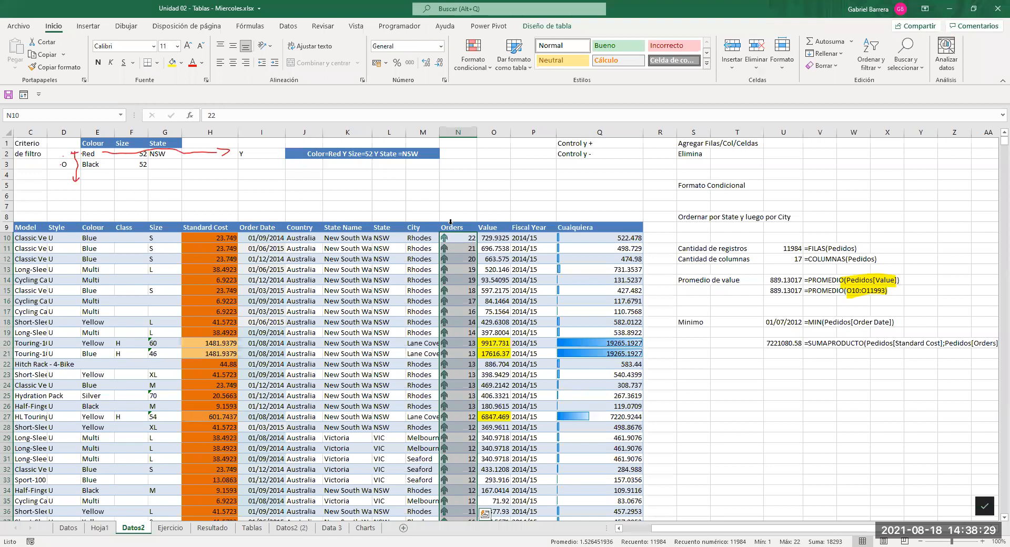
{"action": "key", "text": "ctrl+plus"}
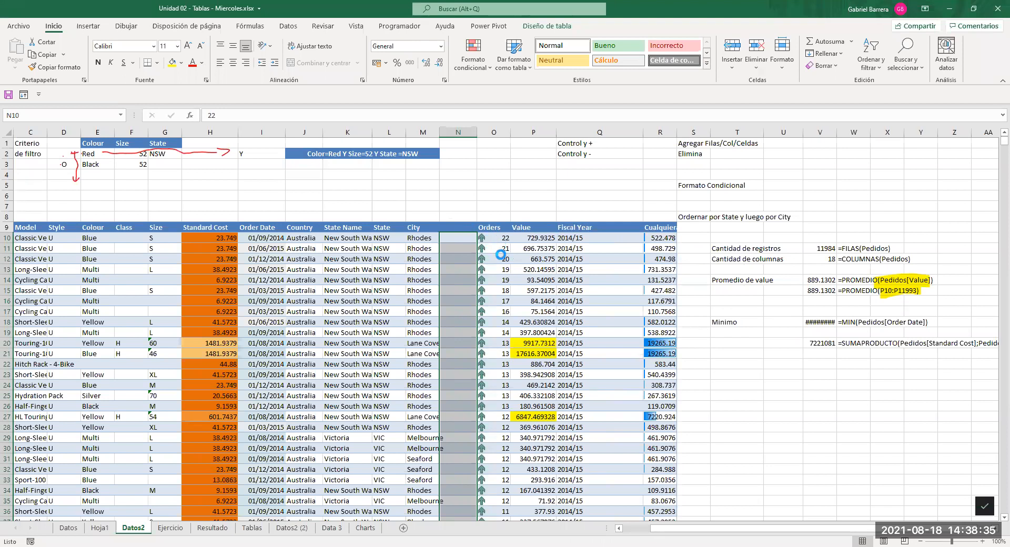
{"action": "left_click", "coordinate": [460, 134]}
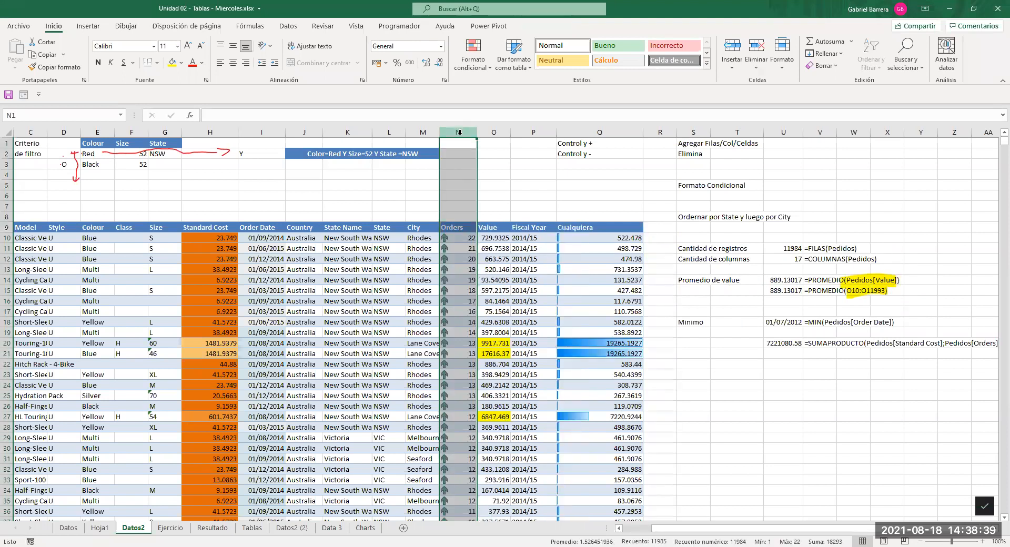
{"action": "key", "text": "ctrl+plus"}
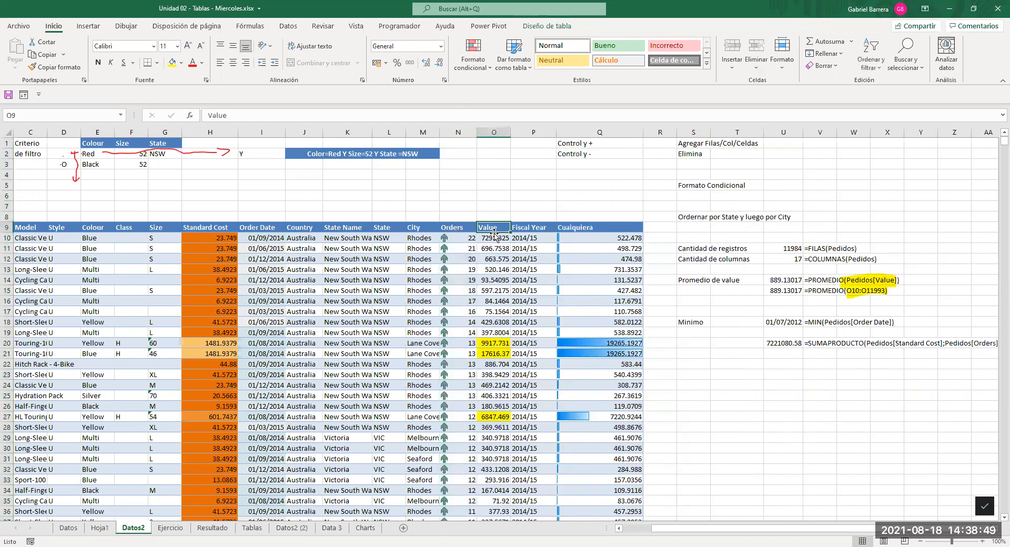
Review the table insert options offered for the Orders header cell N9 and leave them without inserting anything.
{"action": "left_click", "coordinate": [464, 229]}
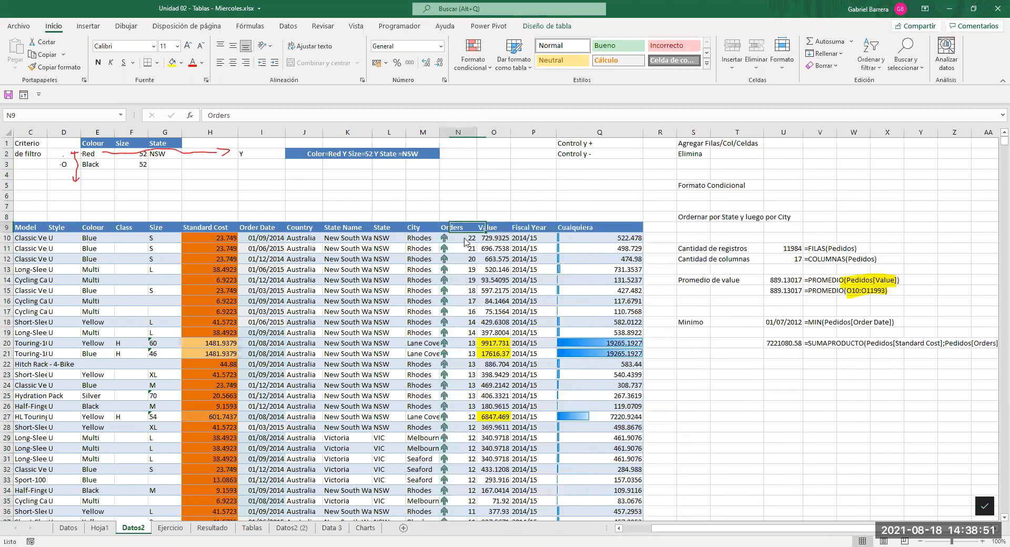
{"action": "right_click", "coordinate": [466, 231]}
{"action": "mouse_move", "coordinate": [507, 342]}
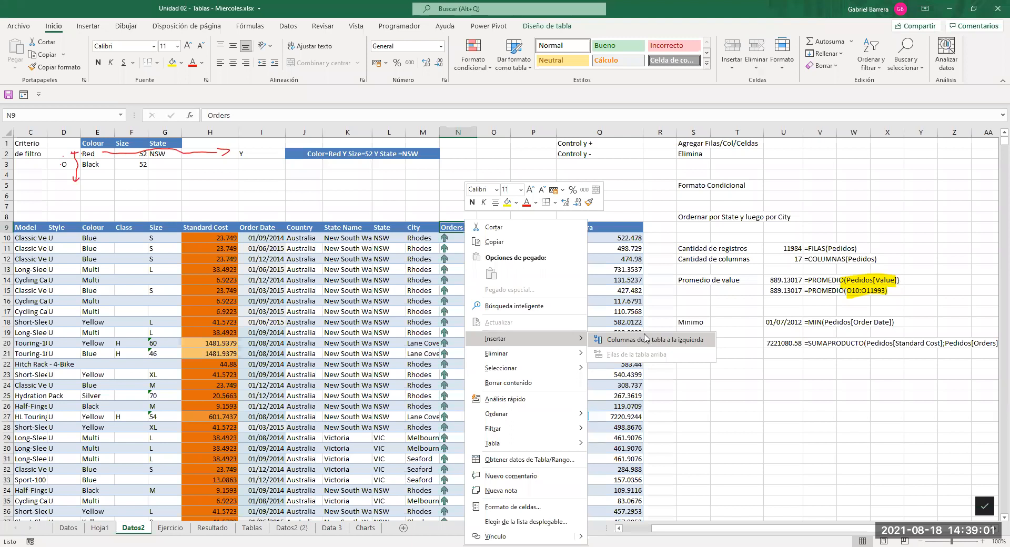
{"action": "left_click", "coordinate": [607, 268]}
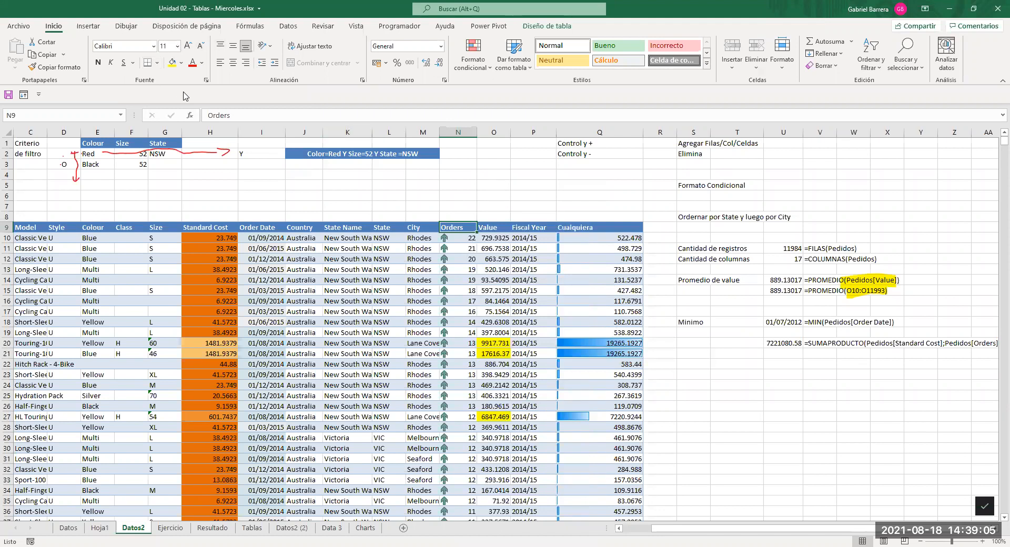
{"action": "left_click", "coordinate": [725, 355]}
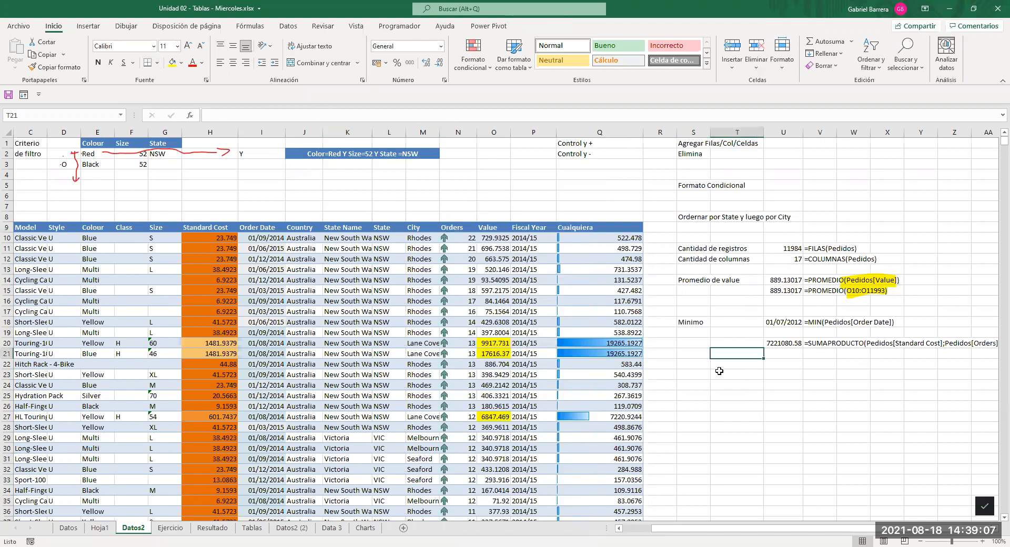
{"action": "left_click", "coordinate": [693, 365]}
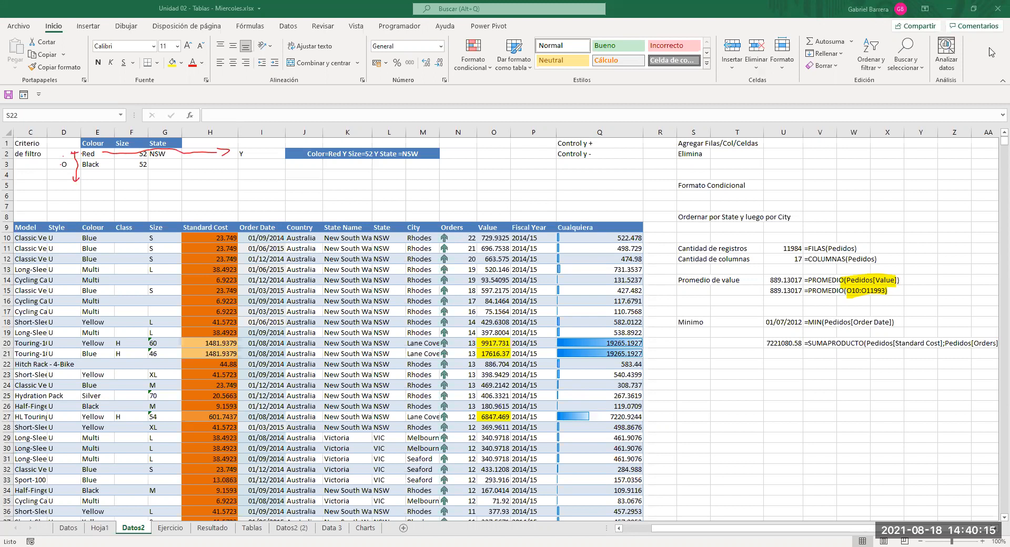
Close the workbook Unidad 02 - Tablas - Miercoles.xlsx and save its changes.
{"action": "left_click", "coordinate": [995, 9]}
{"action": "left_click", "coordinate": [455, 292]}
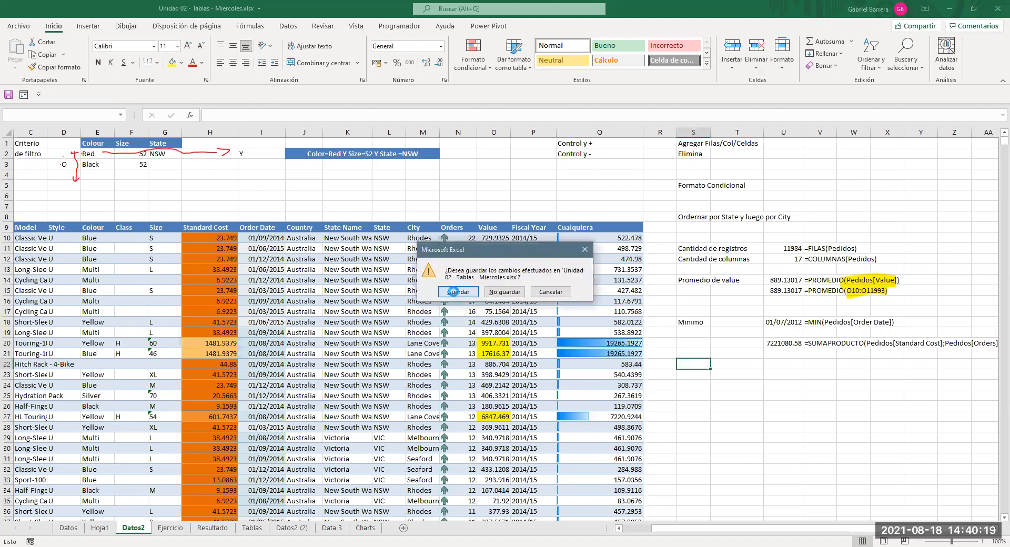